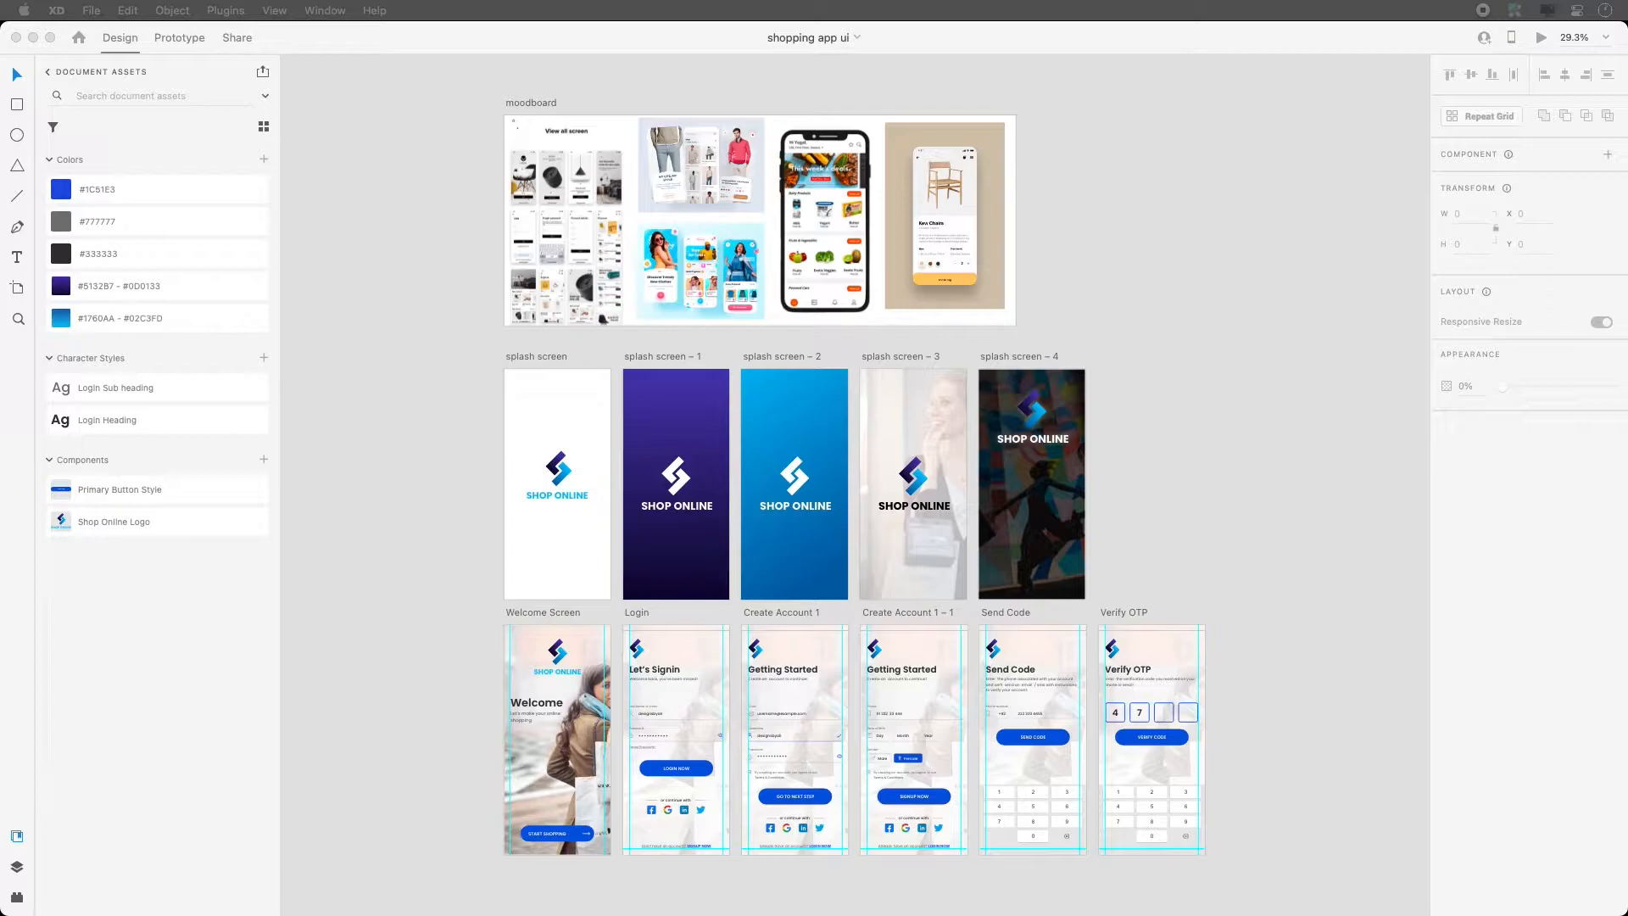
Examine the furniture app reference screens in the moodboard, from the splash and login layouts to the product listing pages
left_click(476, 191)
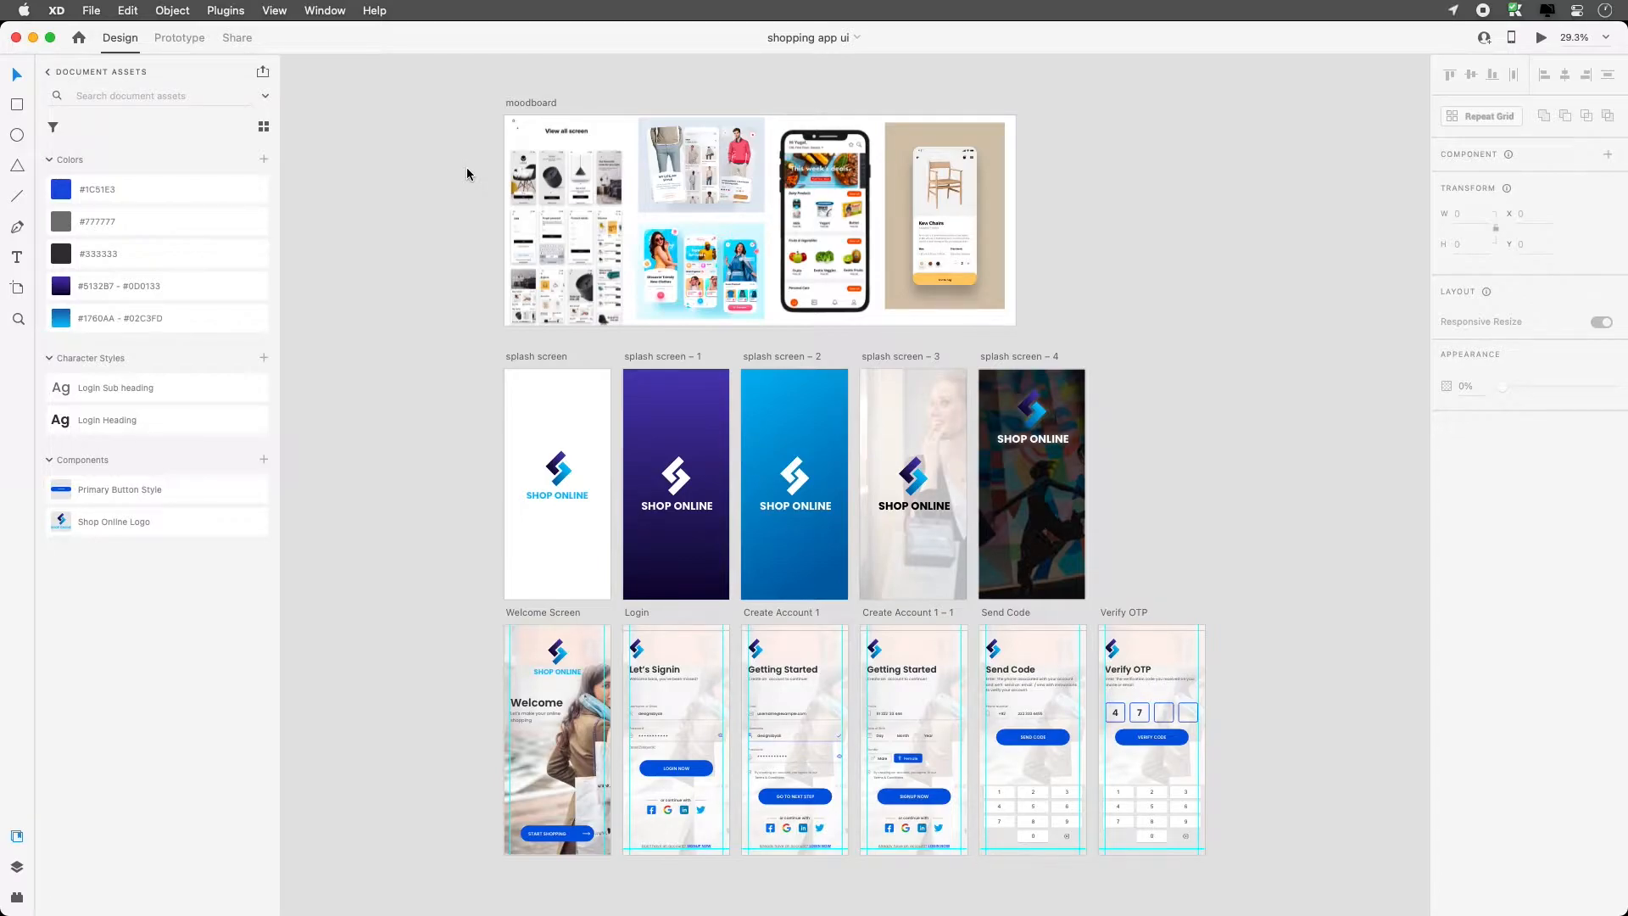
key("z")
left_click_drag(492, 119, 798, 283)
key("v")
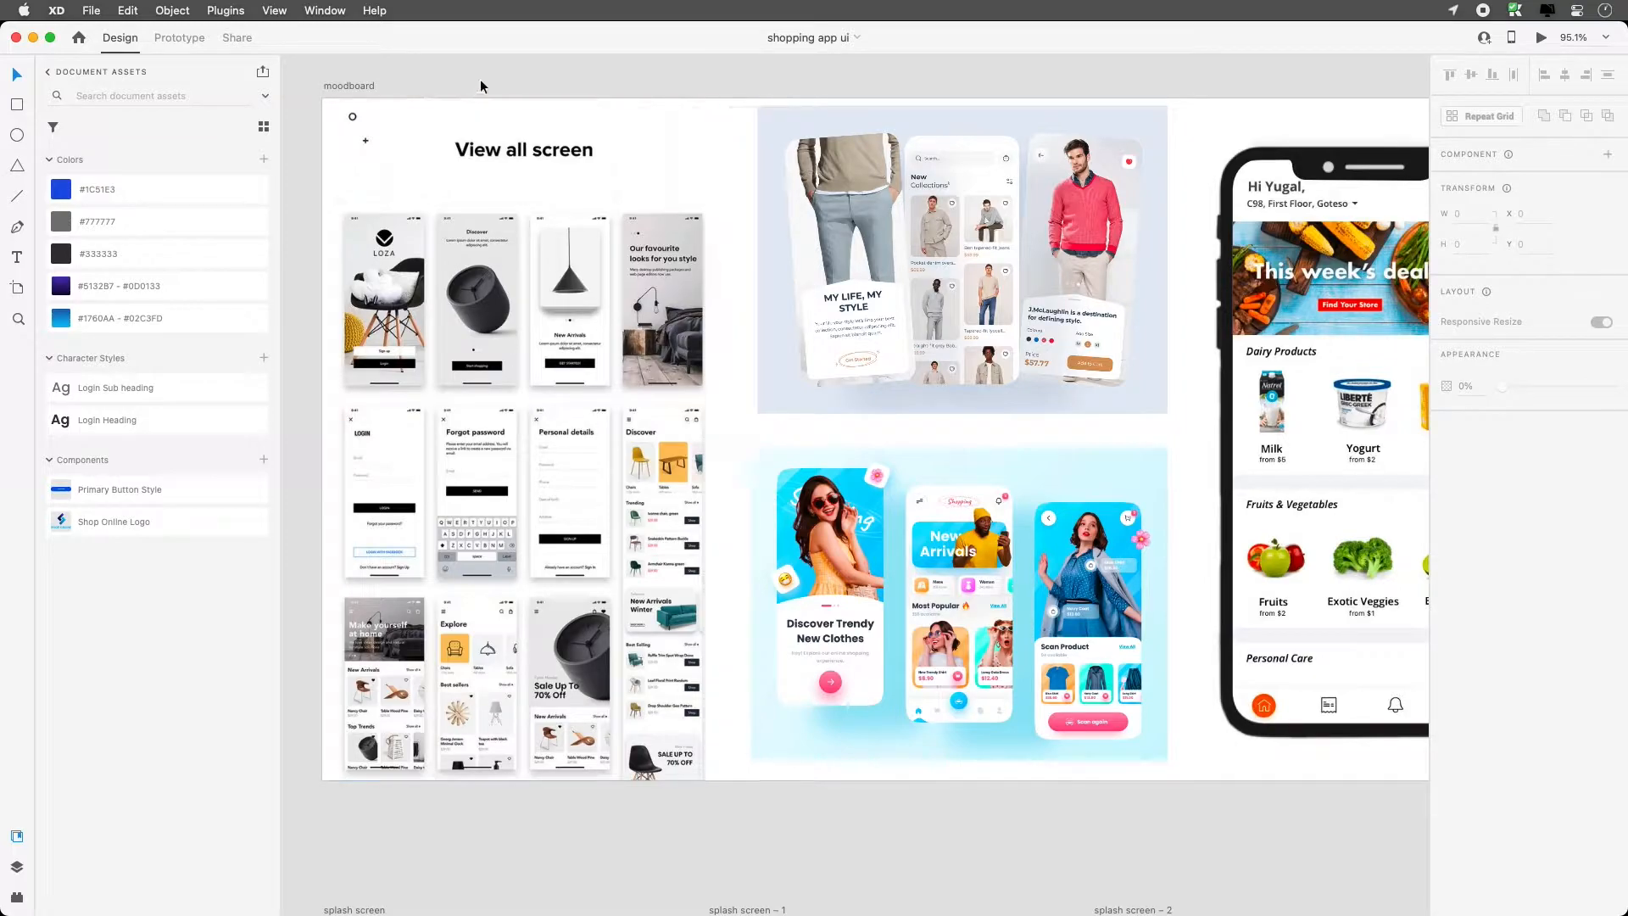
key("z")
left_click_drag(344, 222, 780, 454)
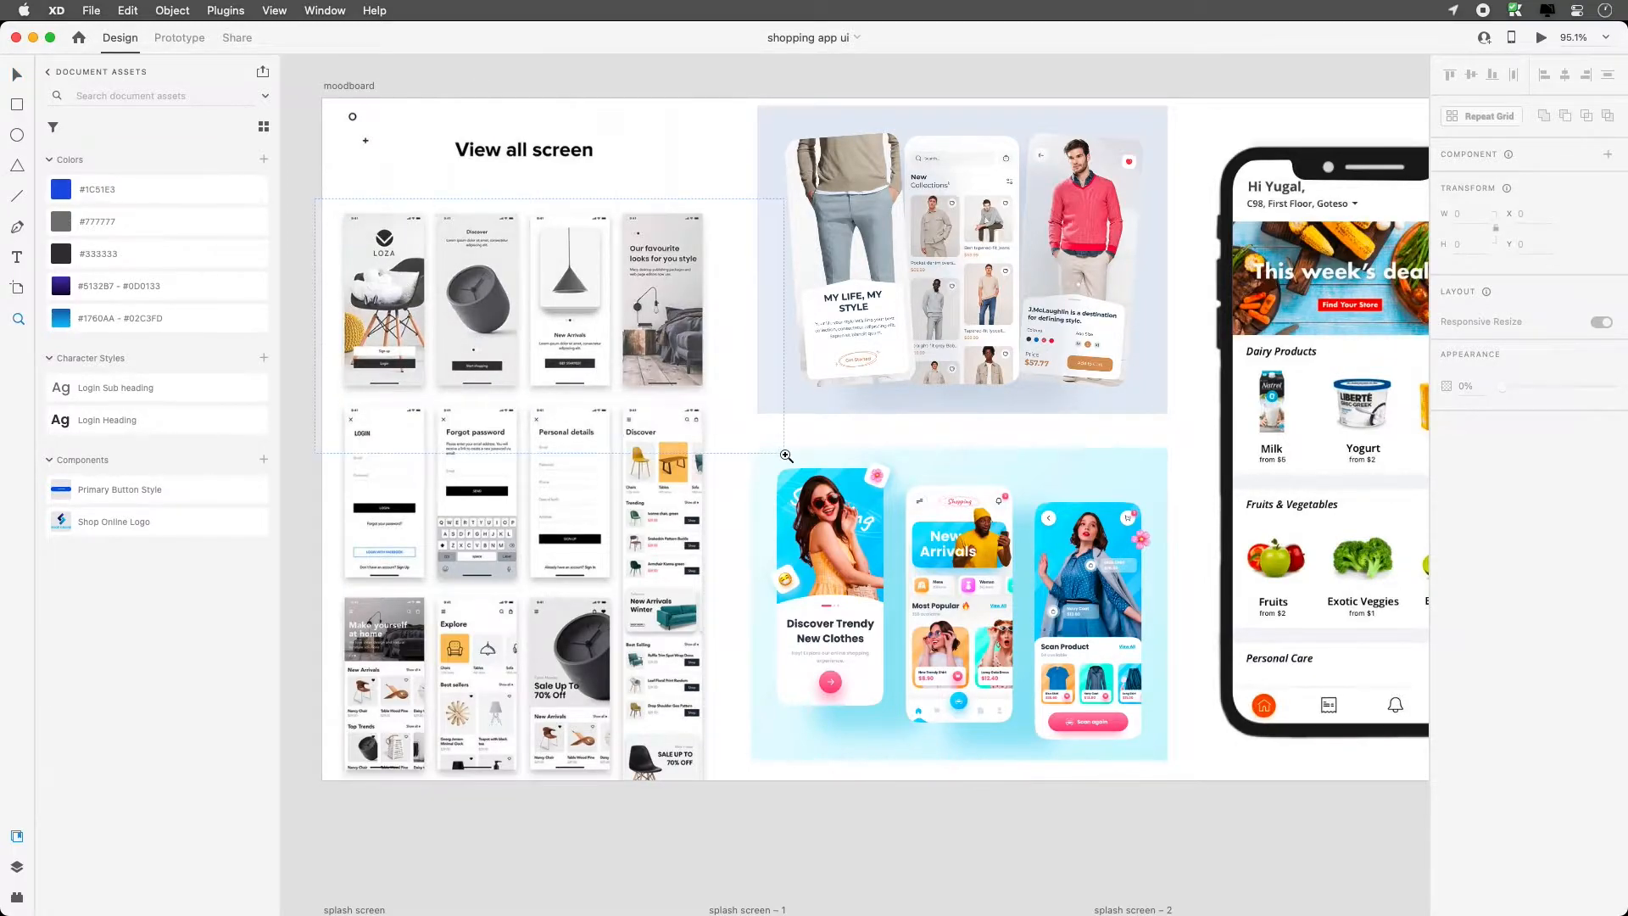
key("v")
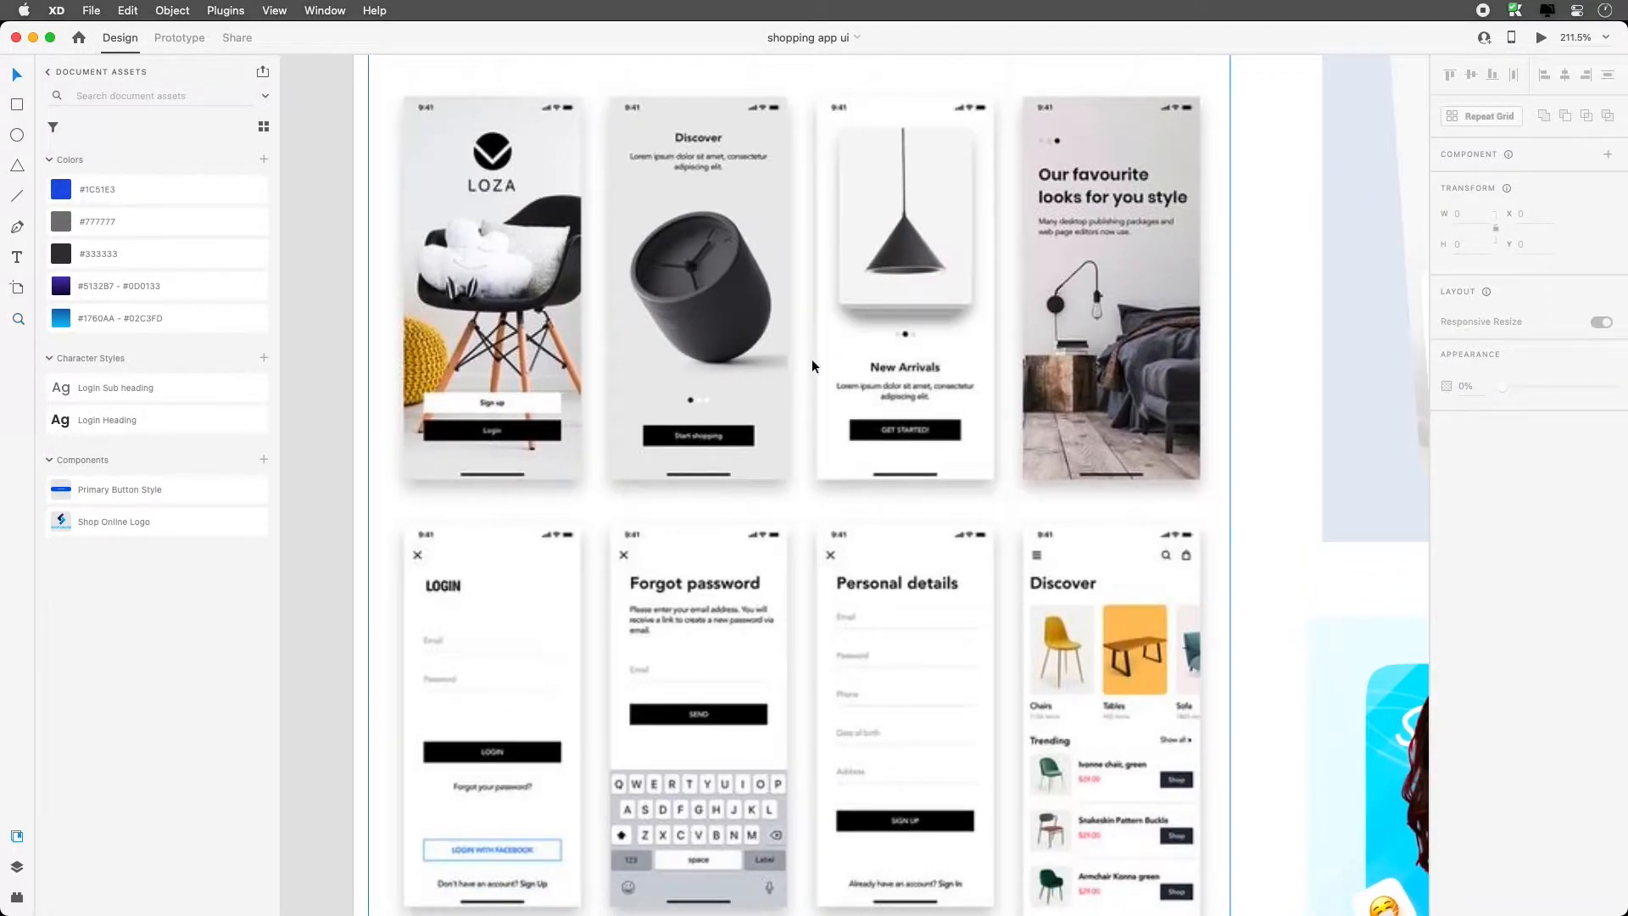
scroll(933, 623, "down", 3)
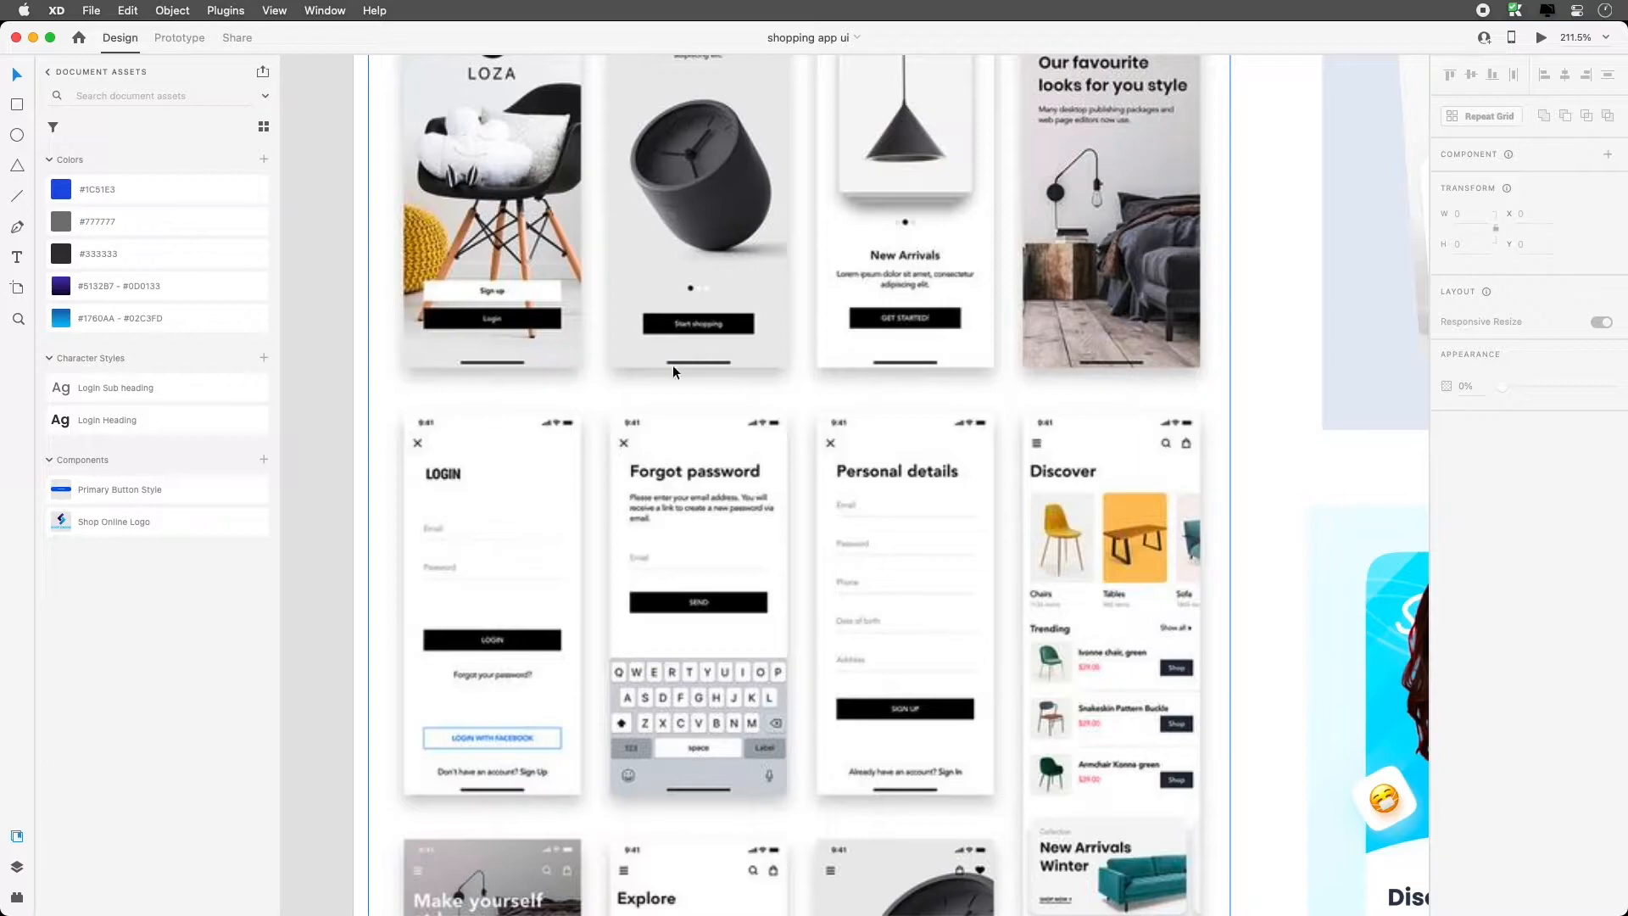
scroll(670, 363, "down", 10)
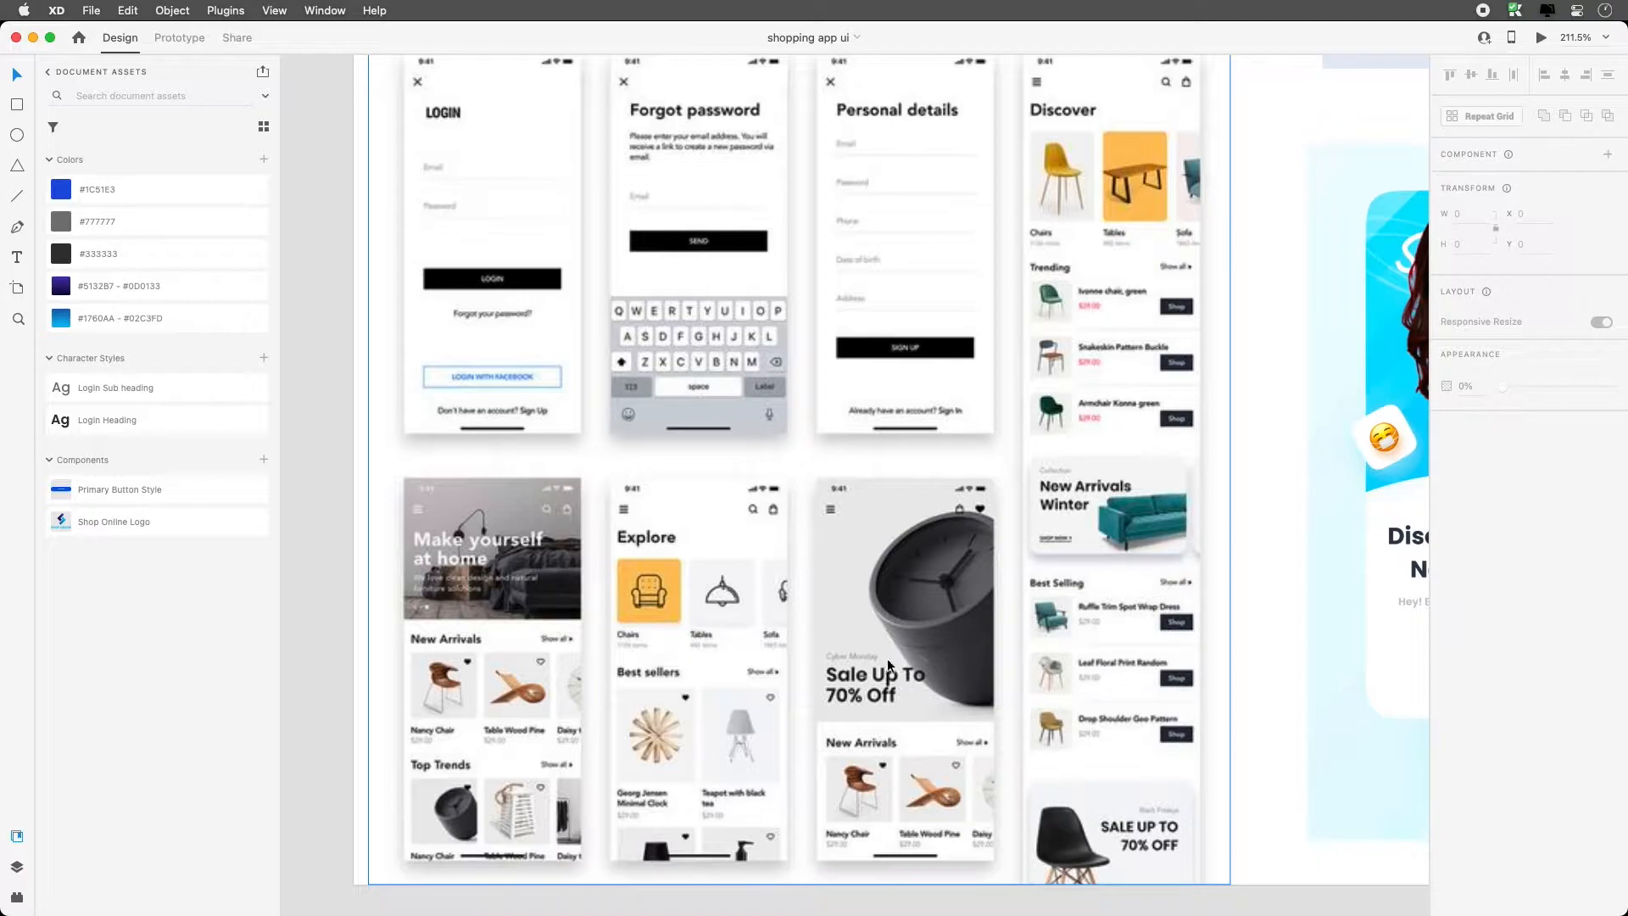
scroll(964, 782, "up", 2)
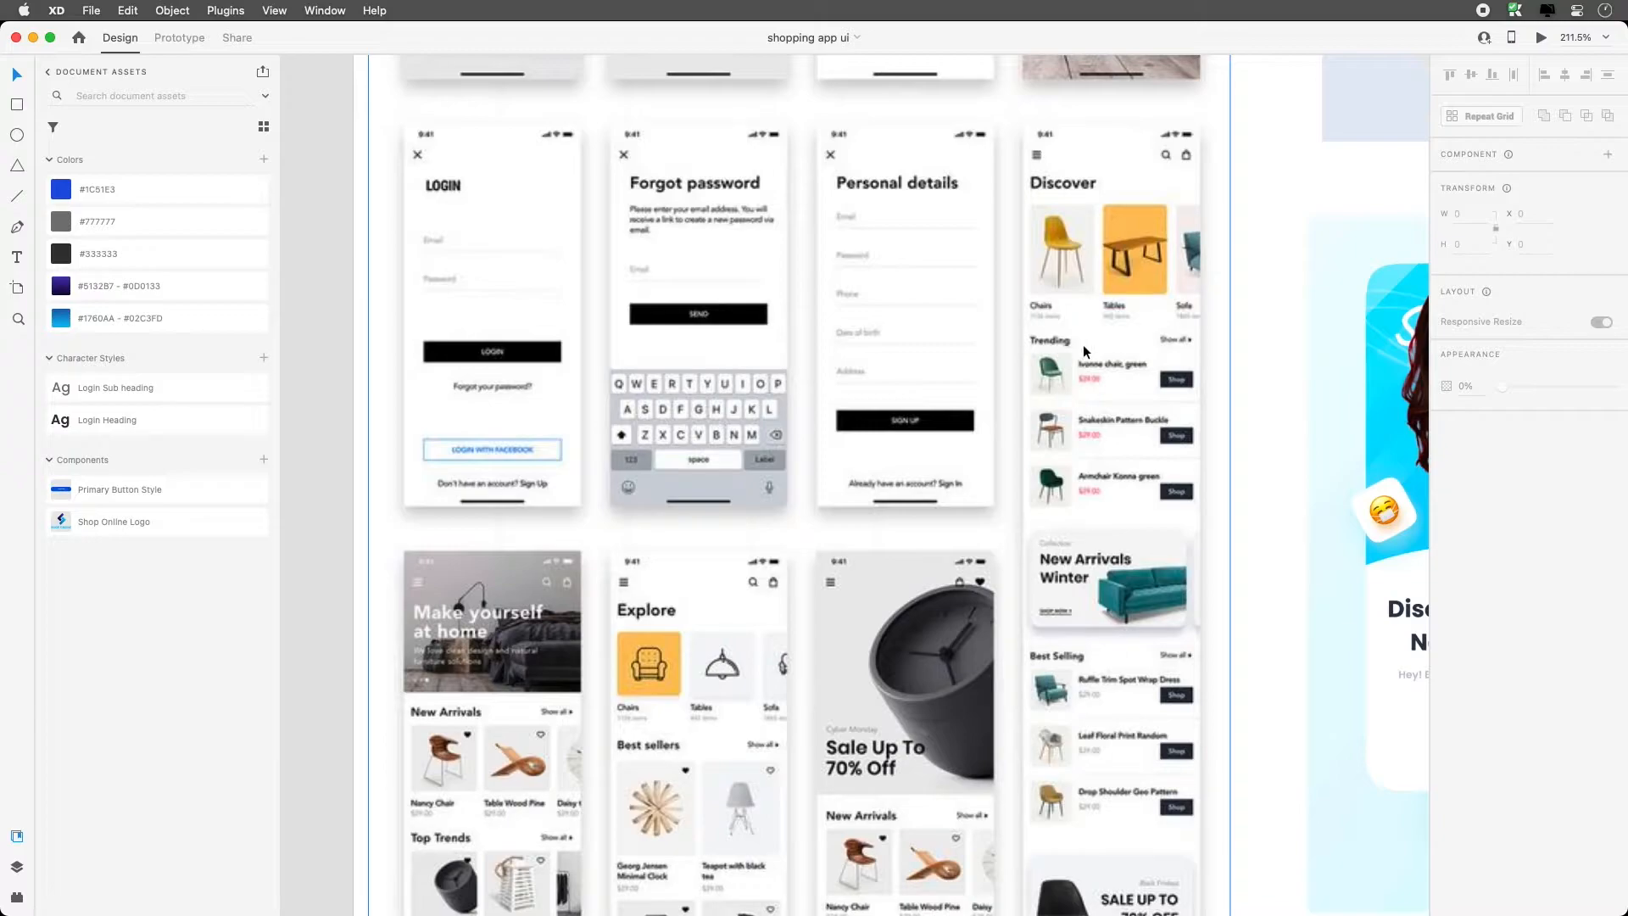
scroll(1082, 344, "down", 5)
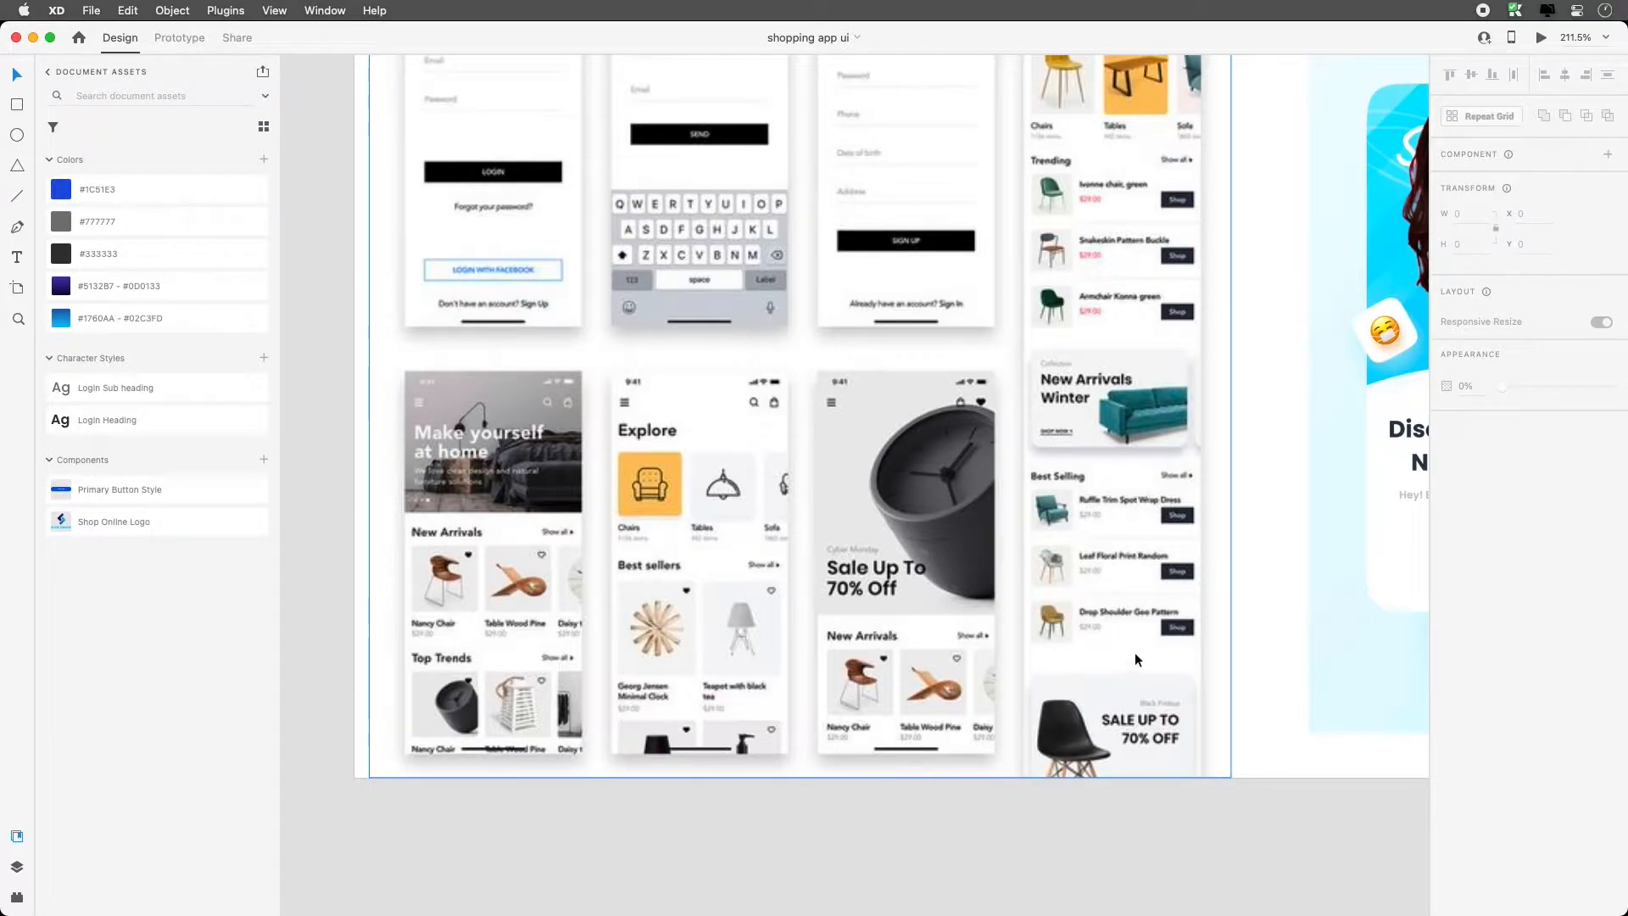
Examine the moodboard's two fashion app references, the grocery home screen and the Kew Chairs product page
scroll(1137, 659, "right", 3)
scroll(1137, 660, "up", 2)
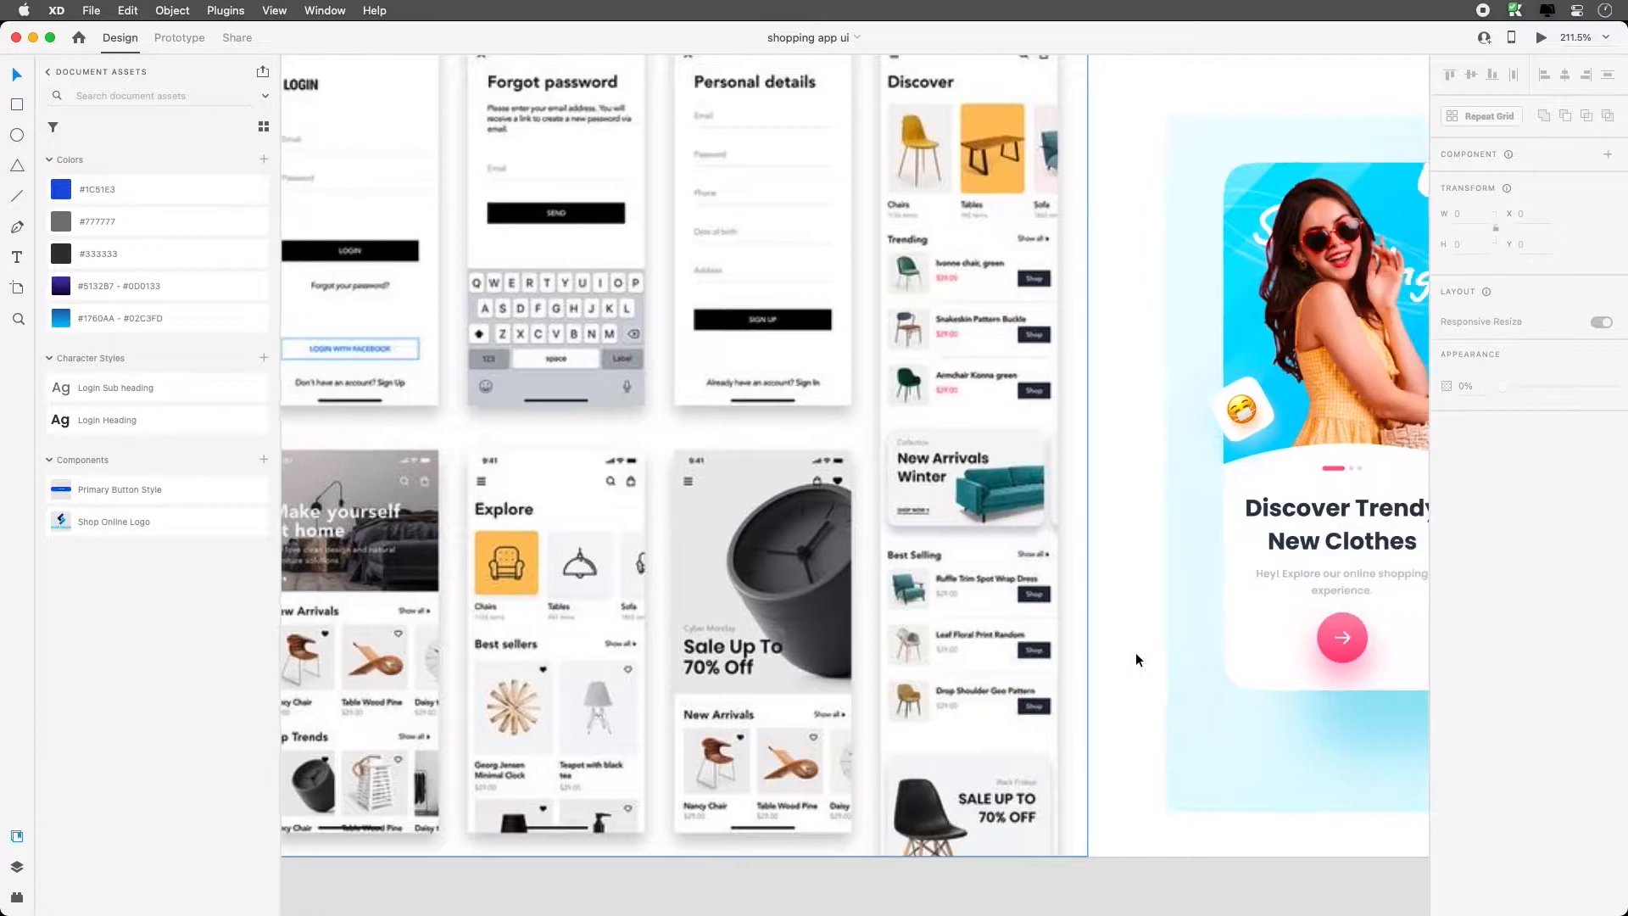
scroll(1136, 658, "right", 2)
scroll(1136, 658, "up", 2)
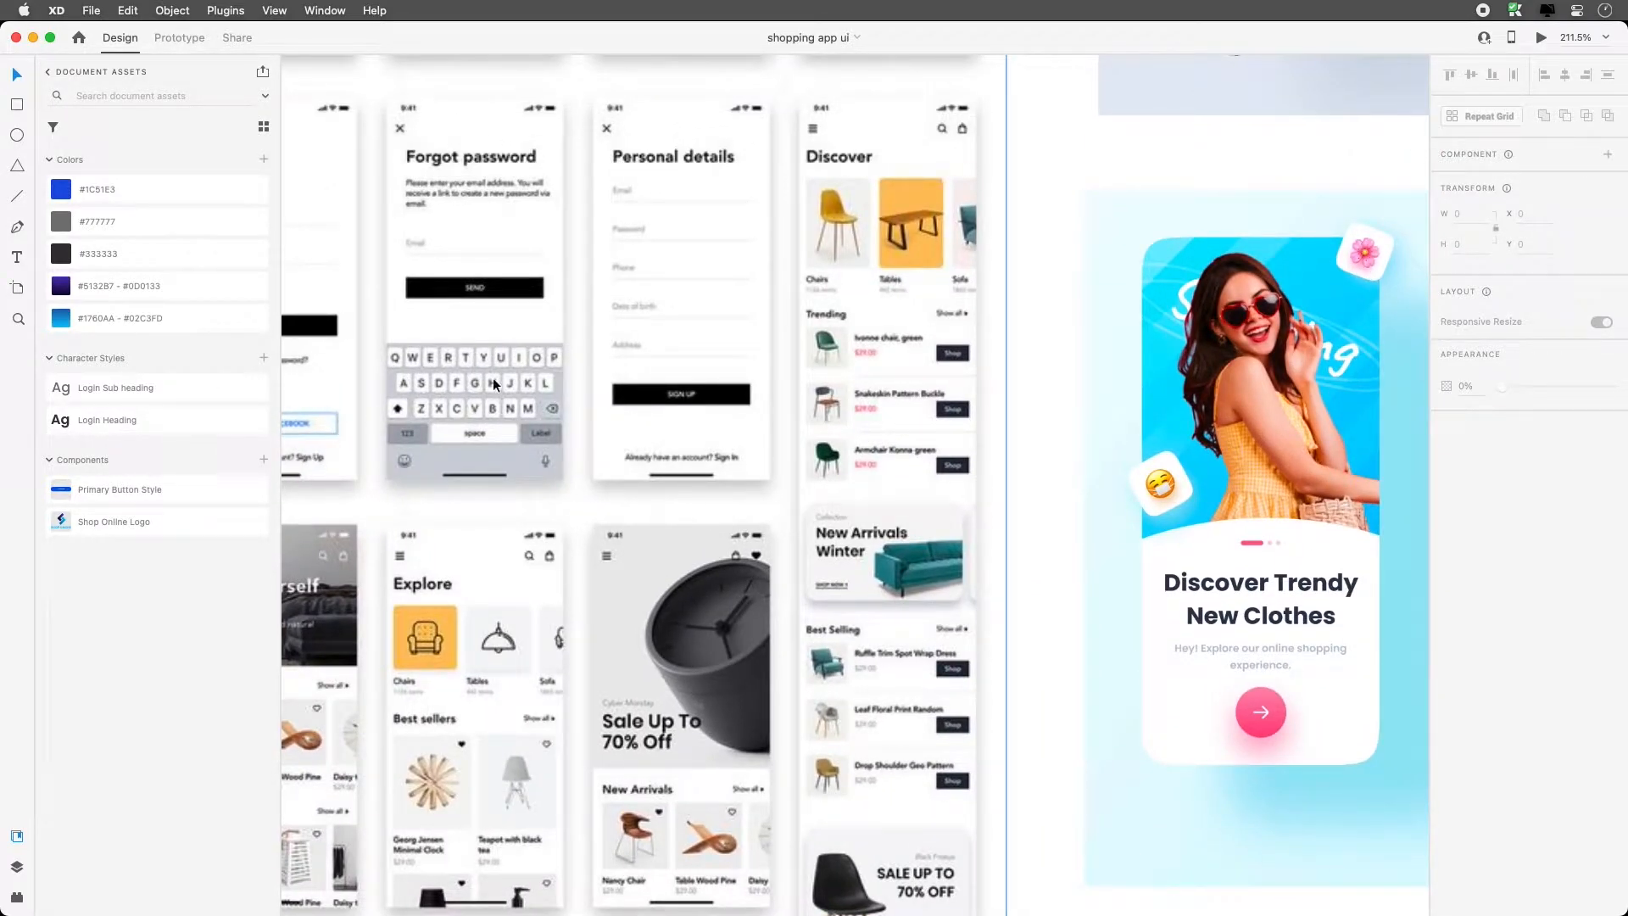
scroll(695, 400, "right", 8)
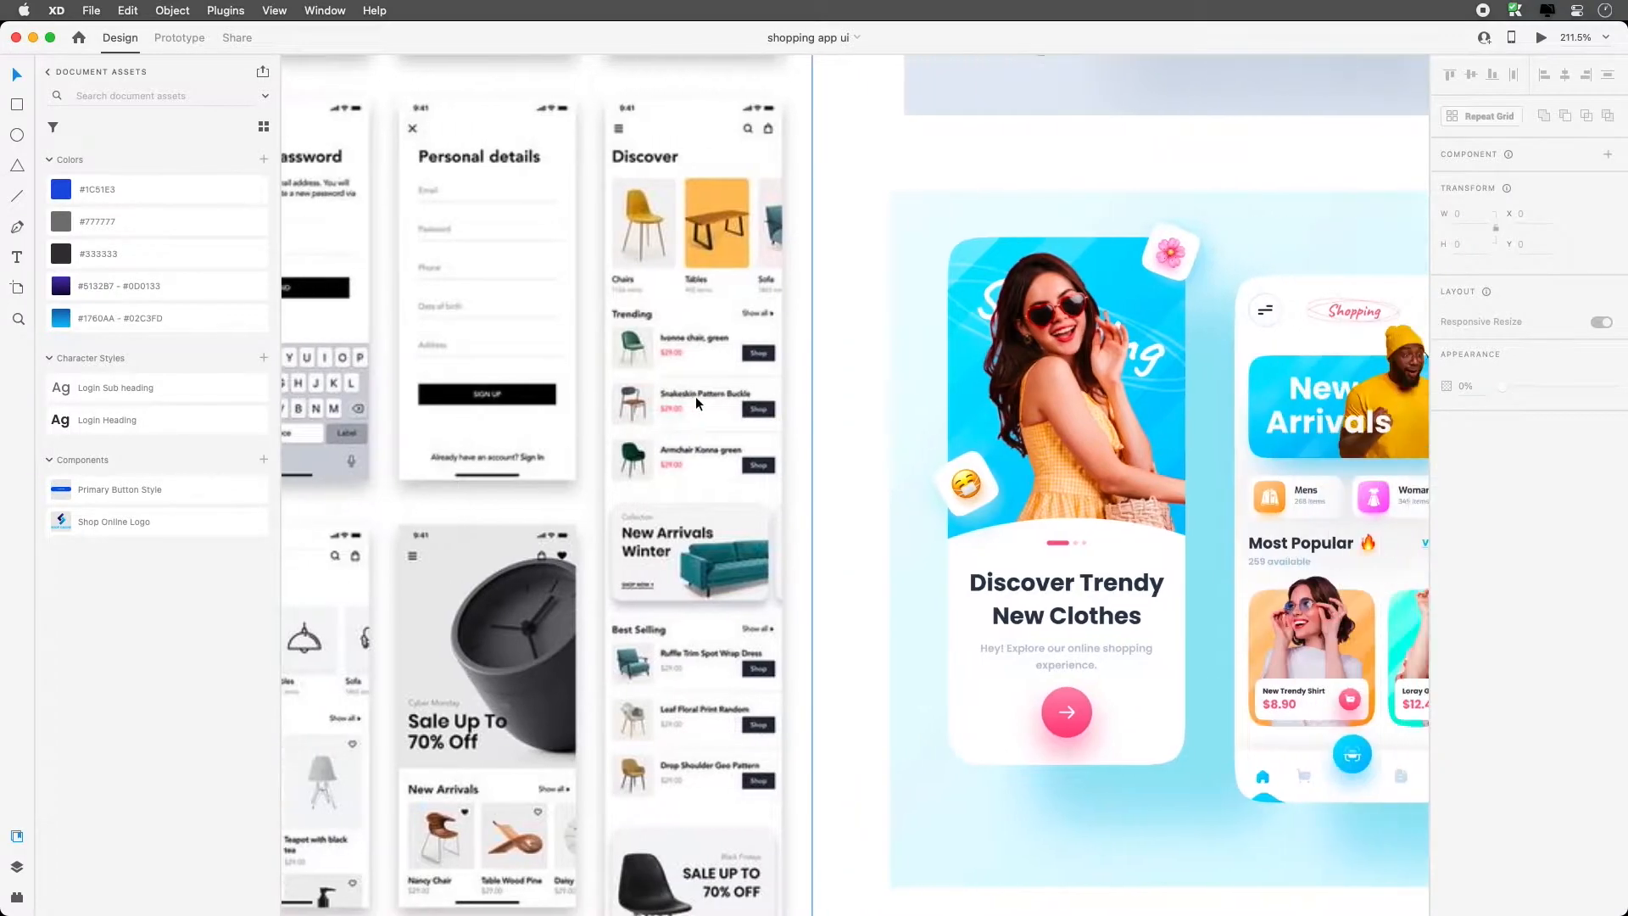
scroll(695, 400, "up", 7)
scroll(695, 395, "up", 2)
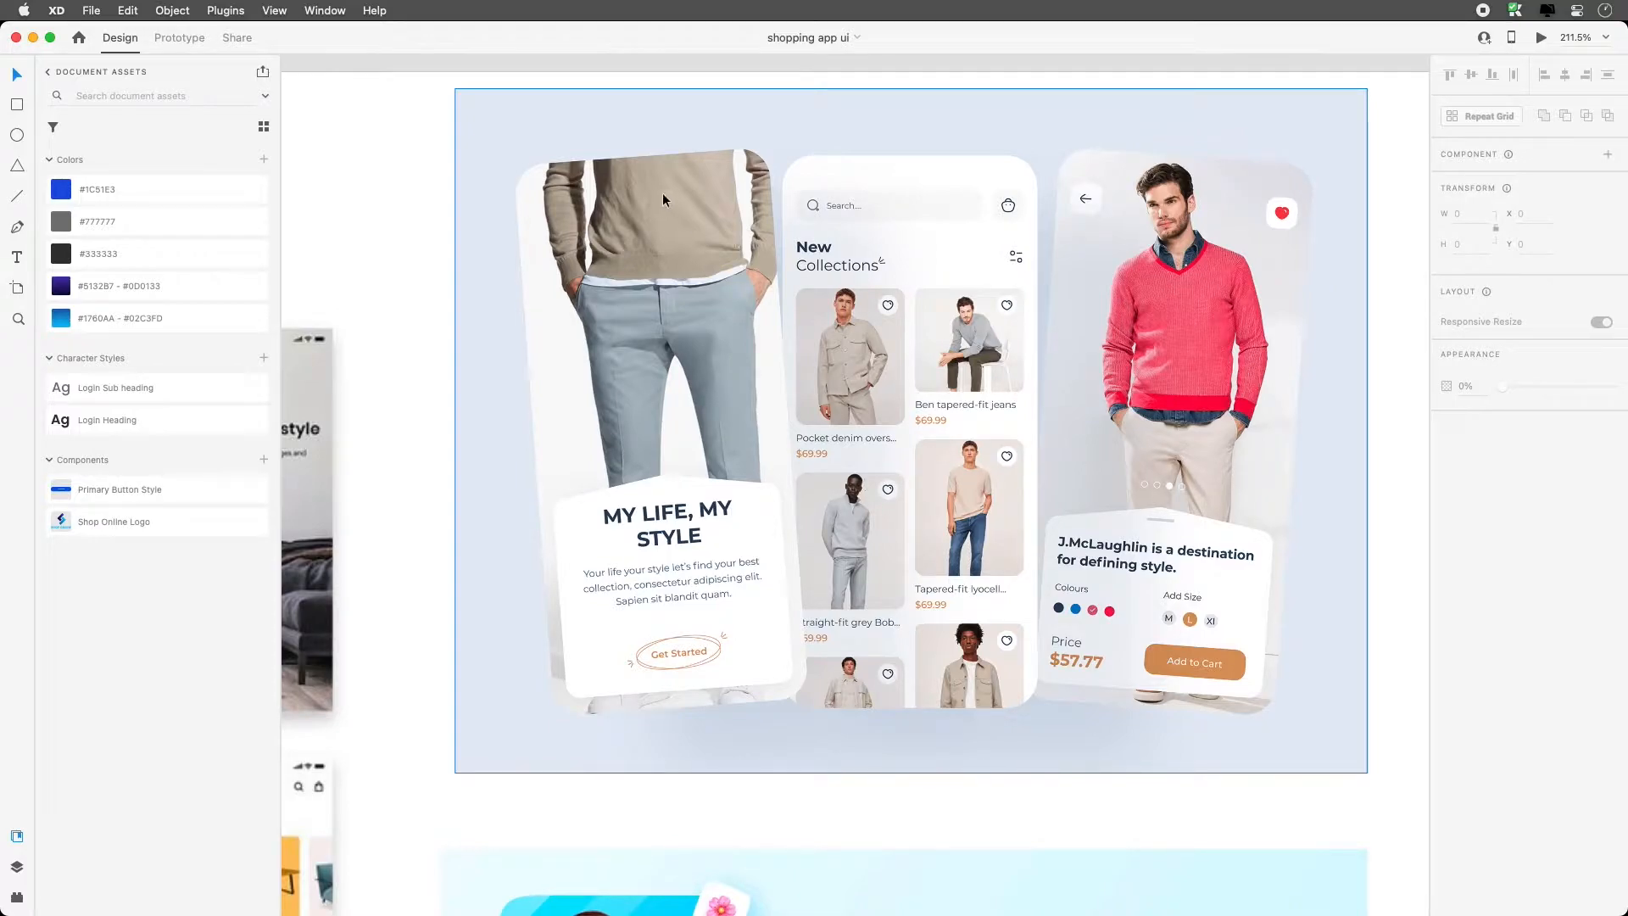
scroll(559, 353, "down", 1)
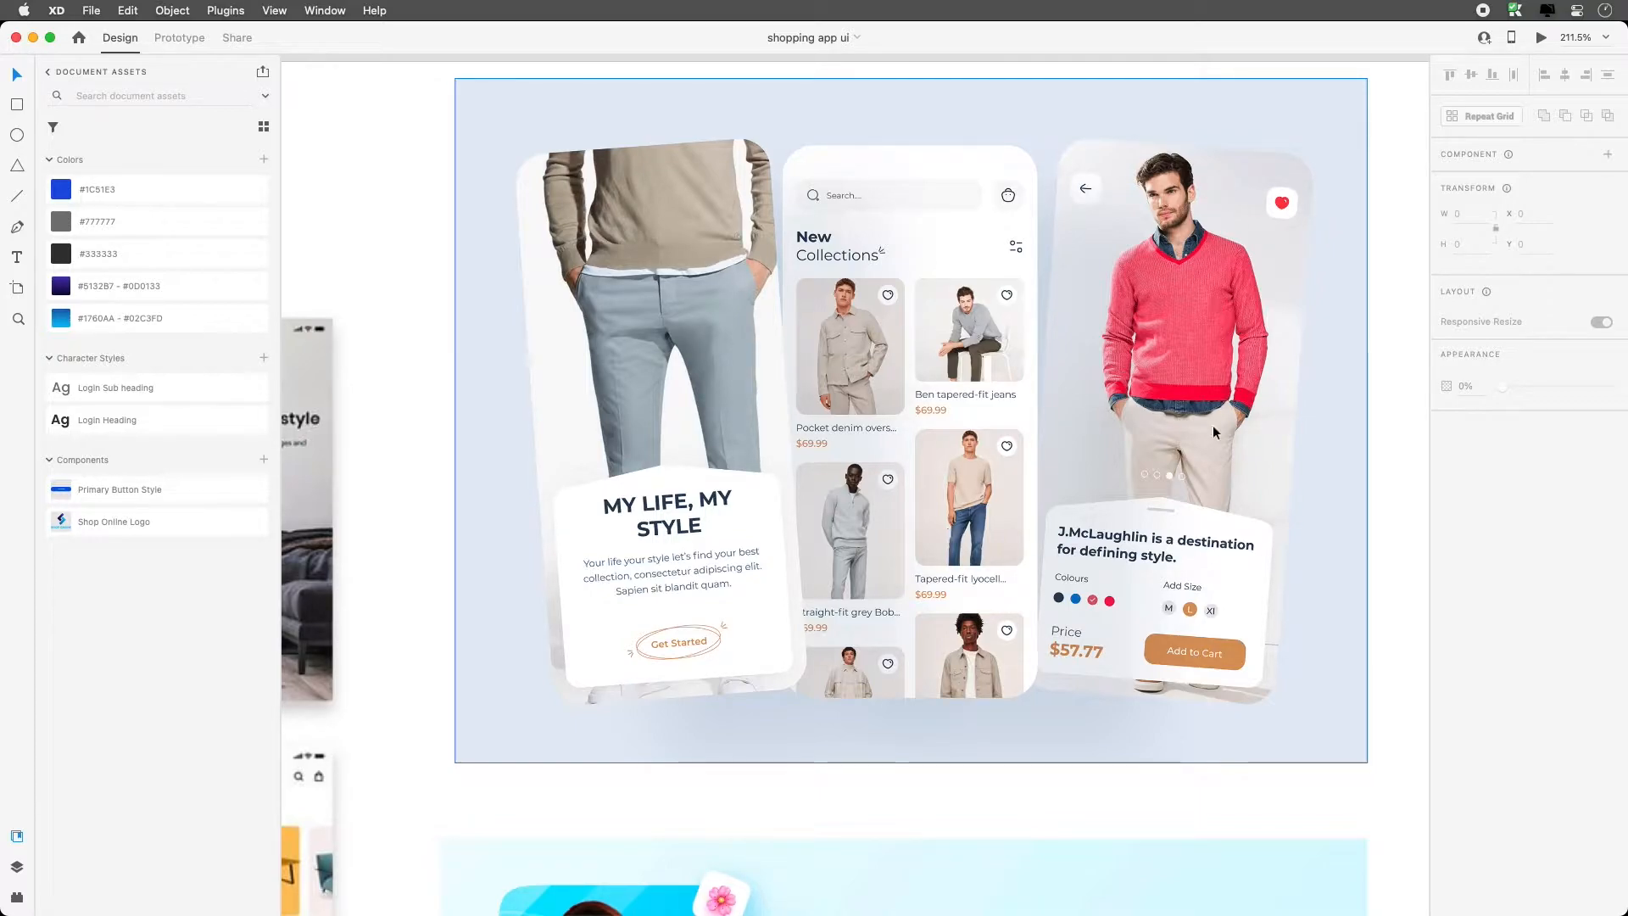
scroll(1199, 445, "down", 10)
scroll(1199, 444, "down", 1)
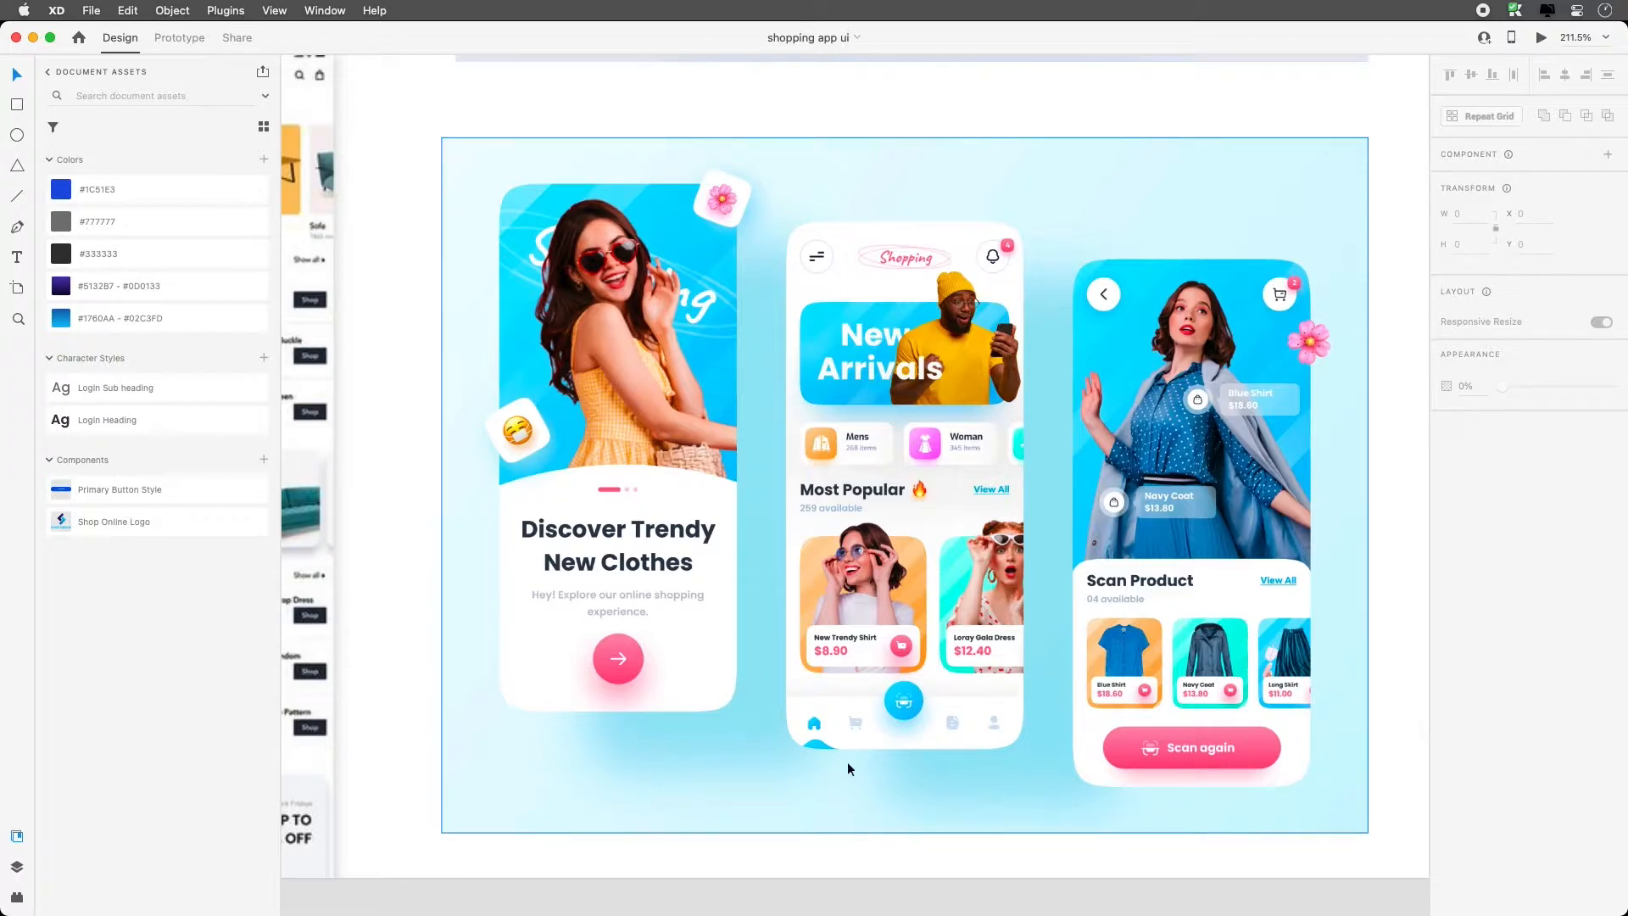
scroll(1030, 729, "right", 2)
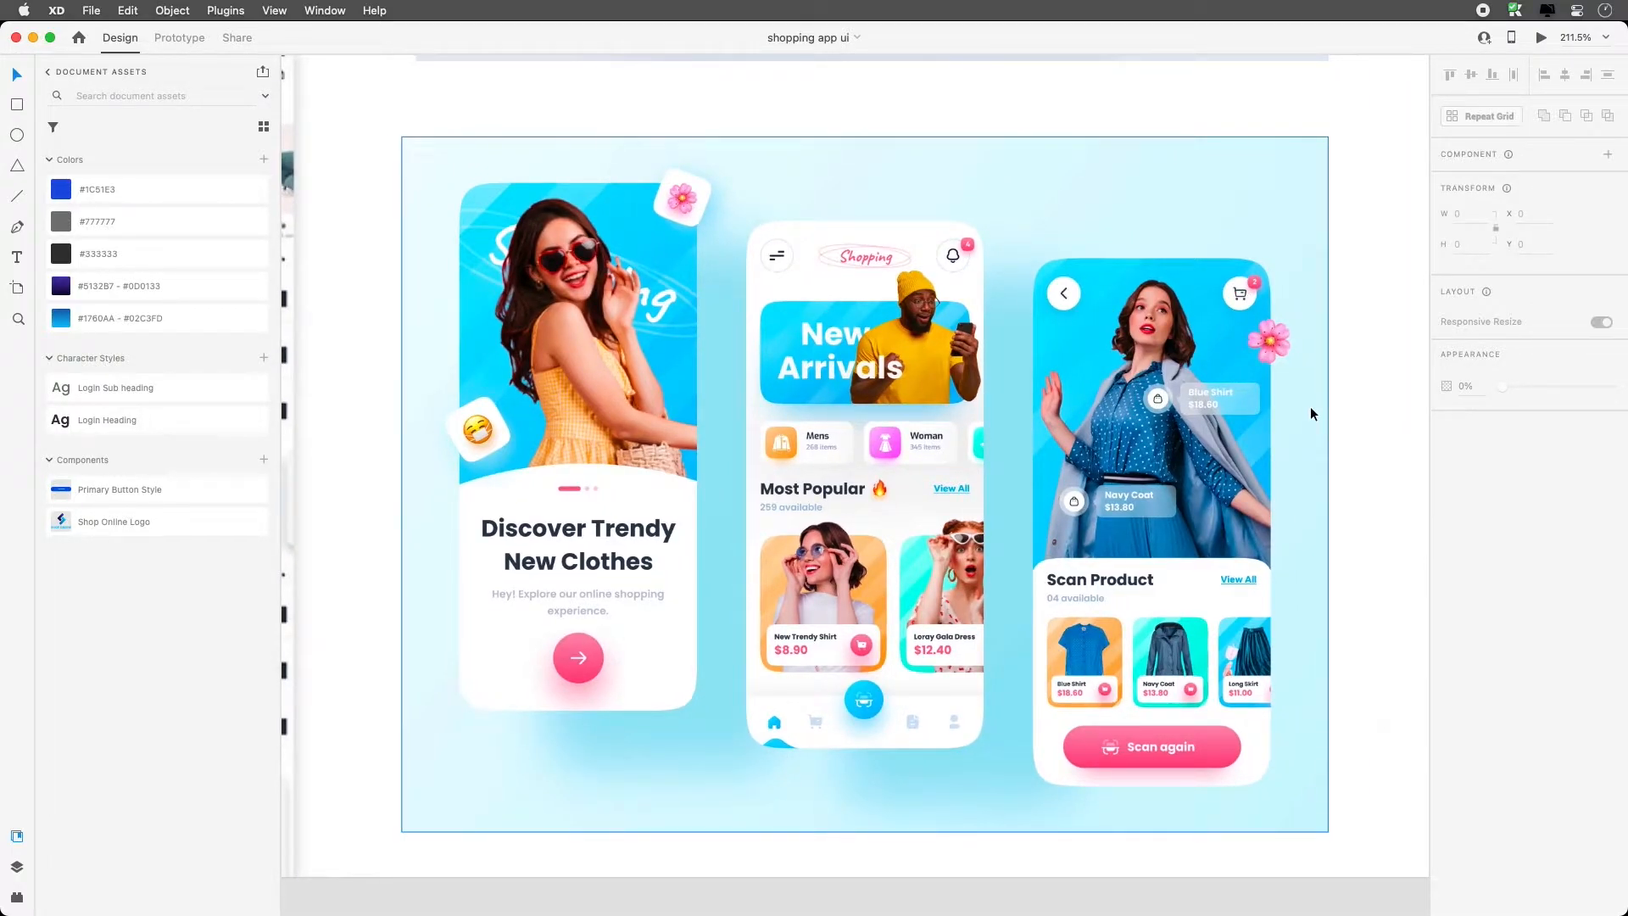
scroll(1310, 413, "down", 5)
scroll(1310, 414, "right", 8)
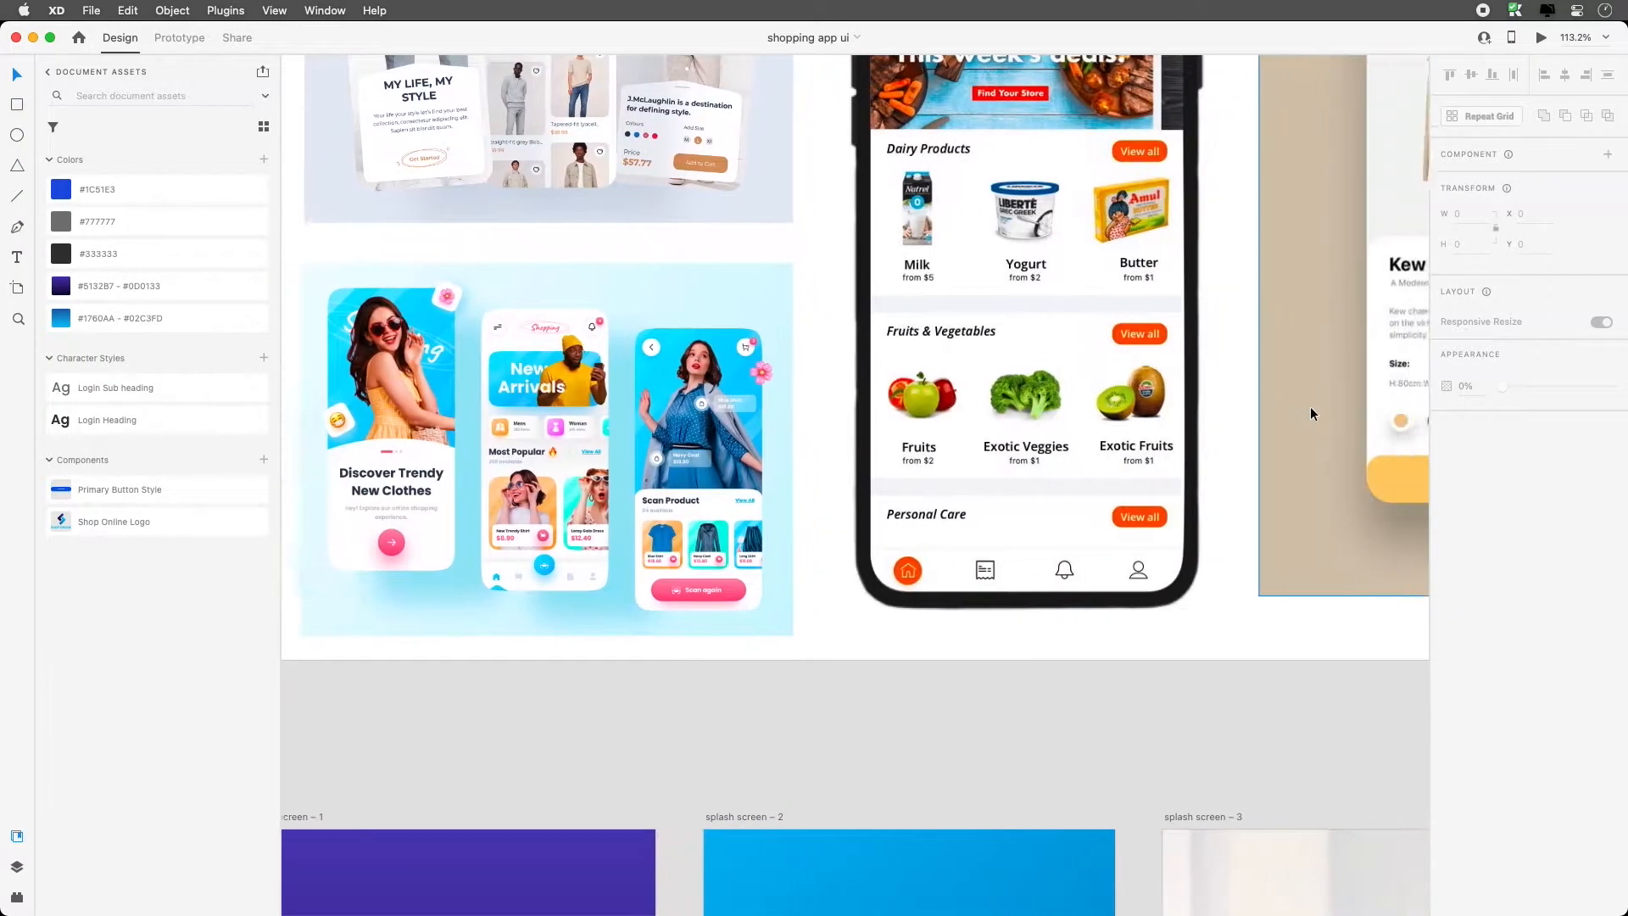
scroll(1310, 414, "up", 4)
scroll(1310, 414, "right", 5)
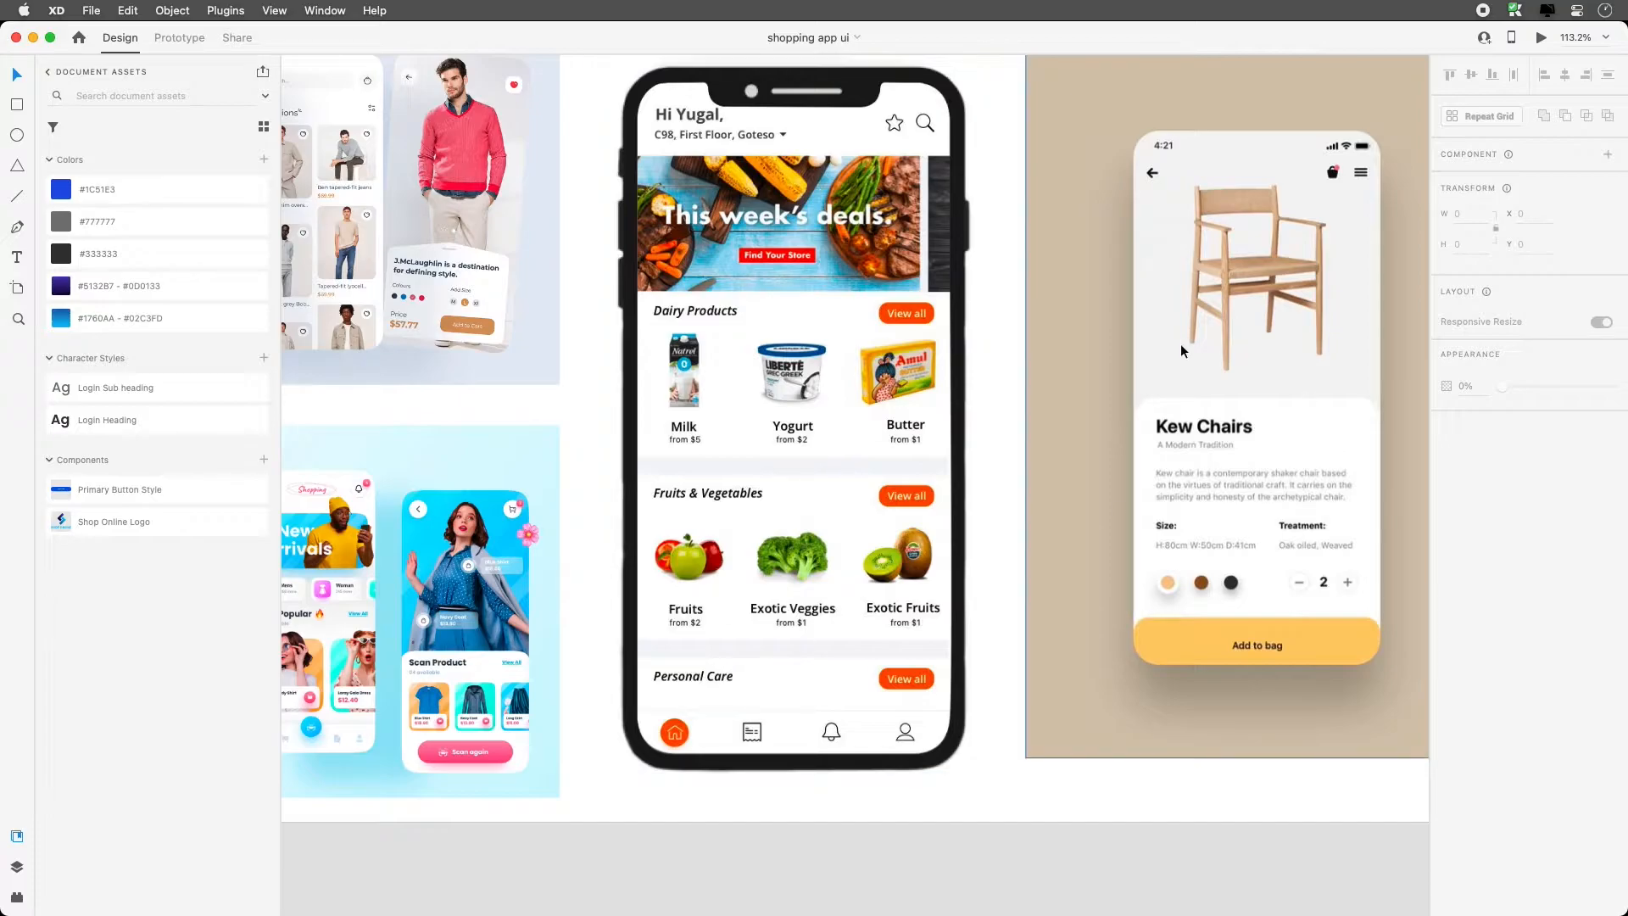
Add an iPhone 12 Pro Max artboard and place it directly below the Welcome Screen artboard, aligned with its edges
scroll(1214, 430, "down", 5)
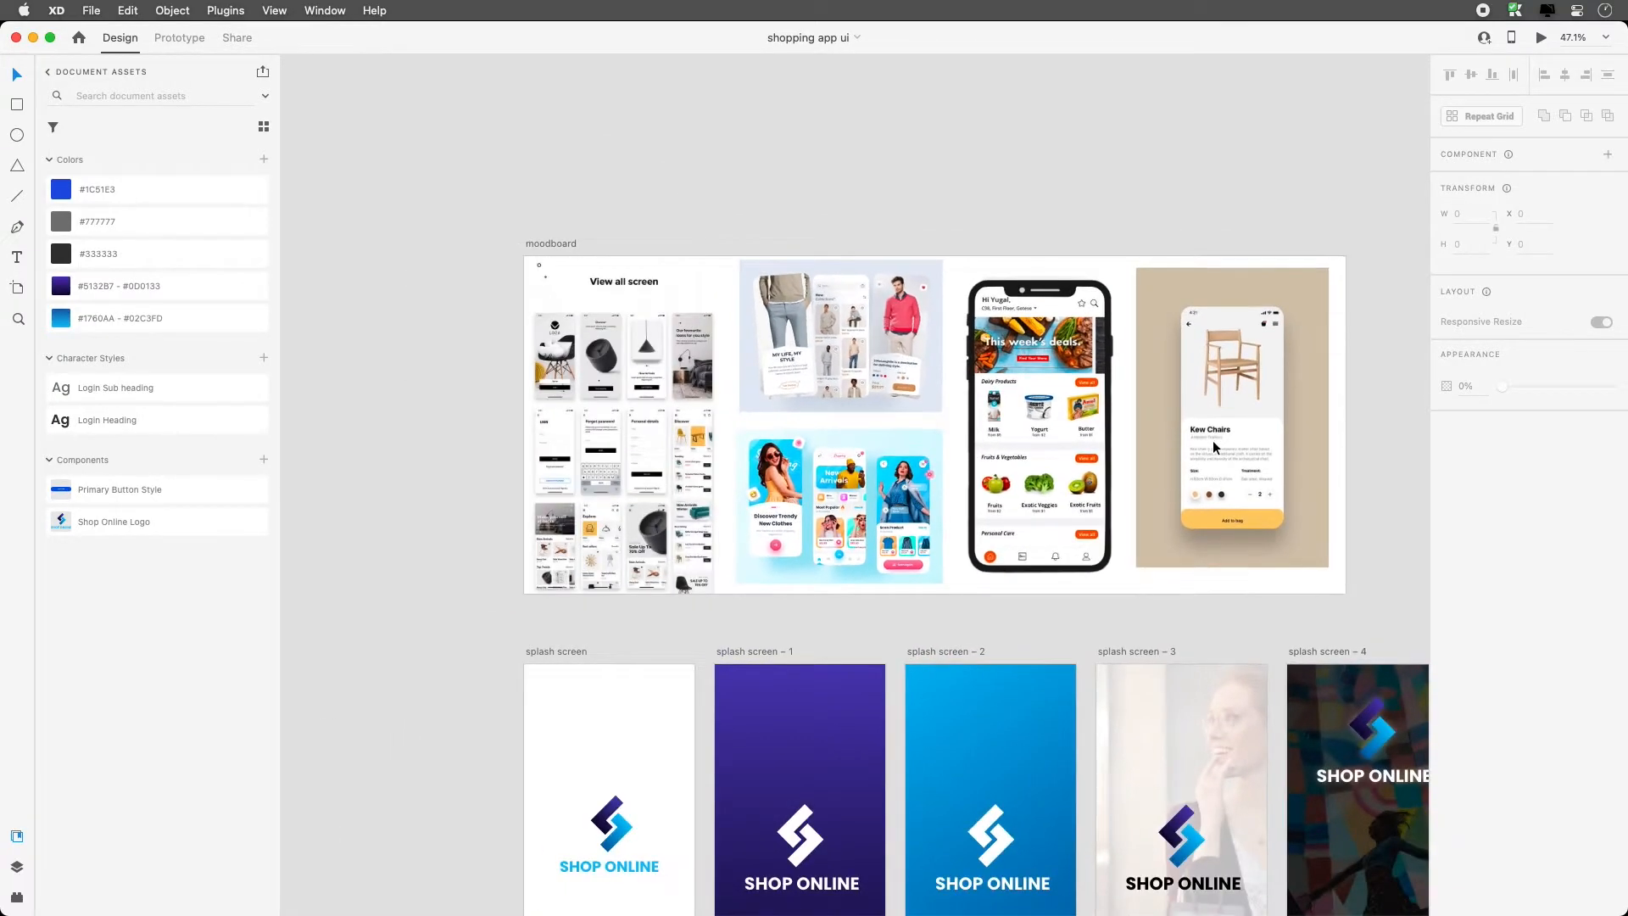
scroll(1213, 446, "down", 20)
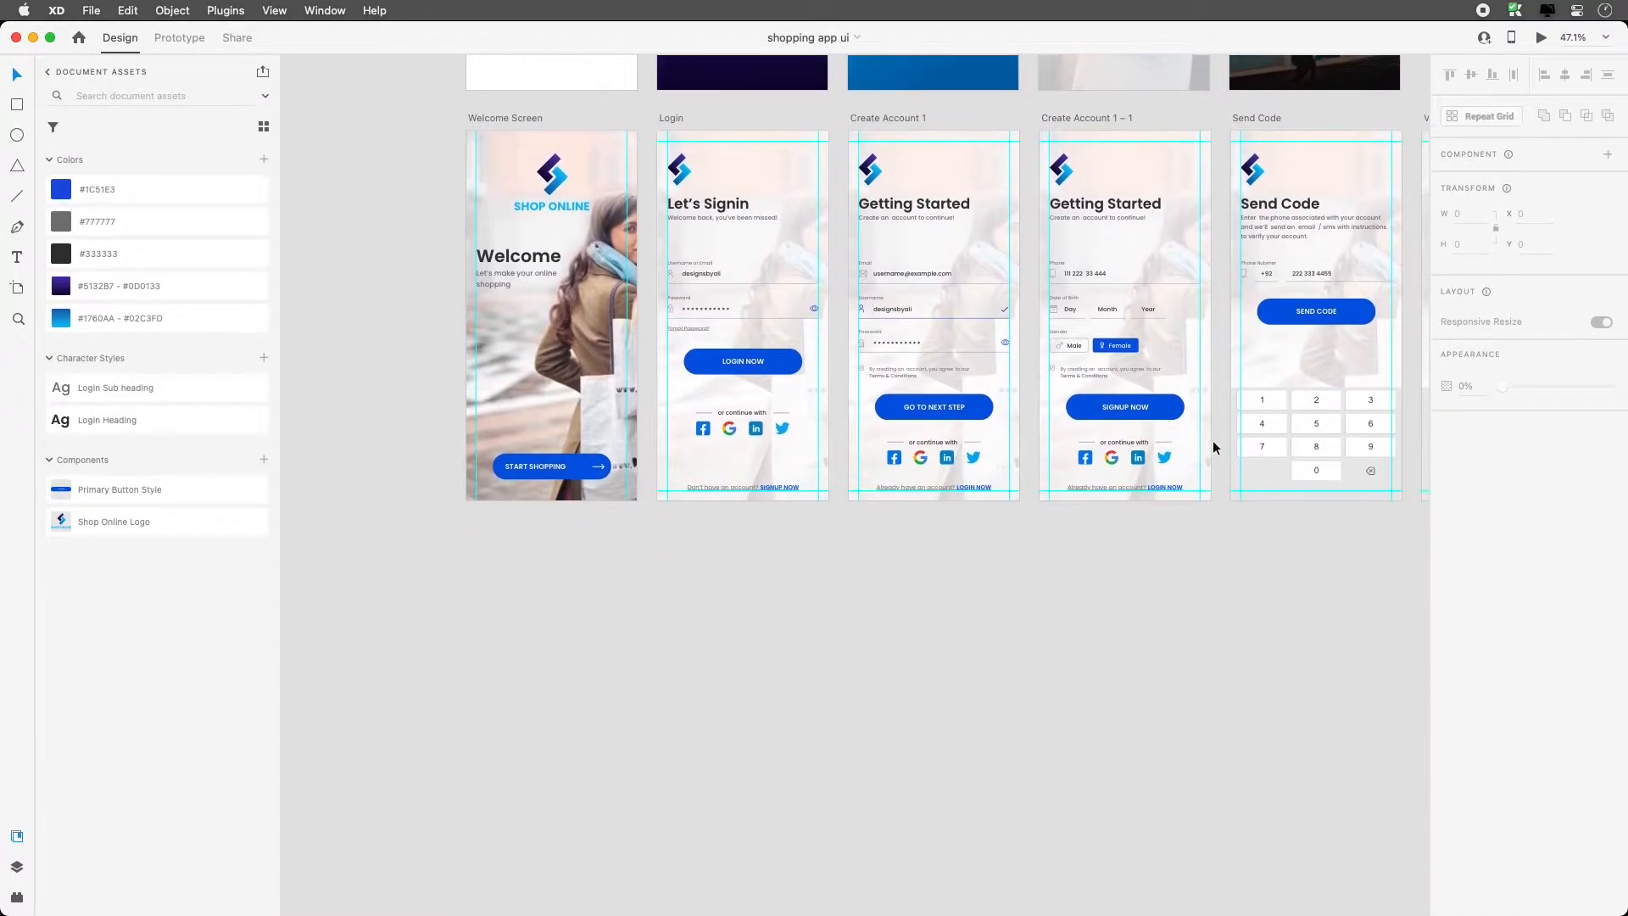
scroll(1245, 493, "right", 3)
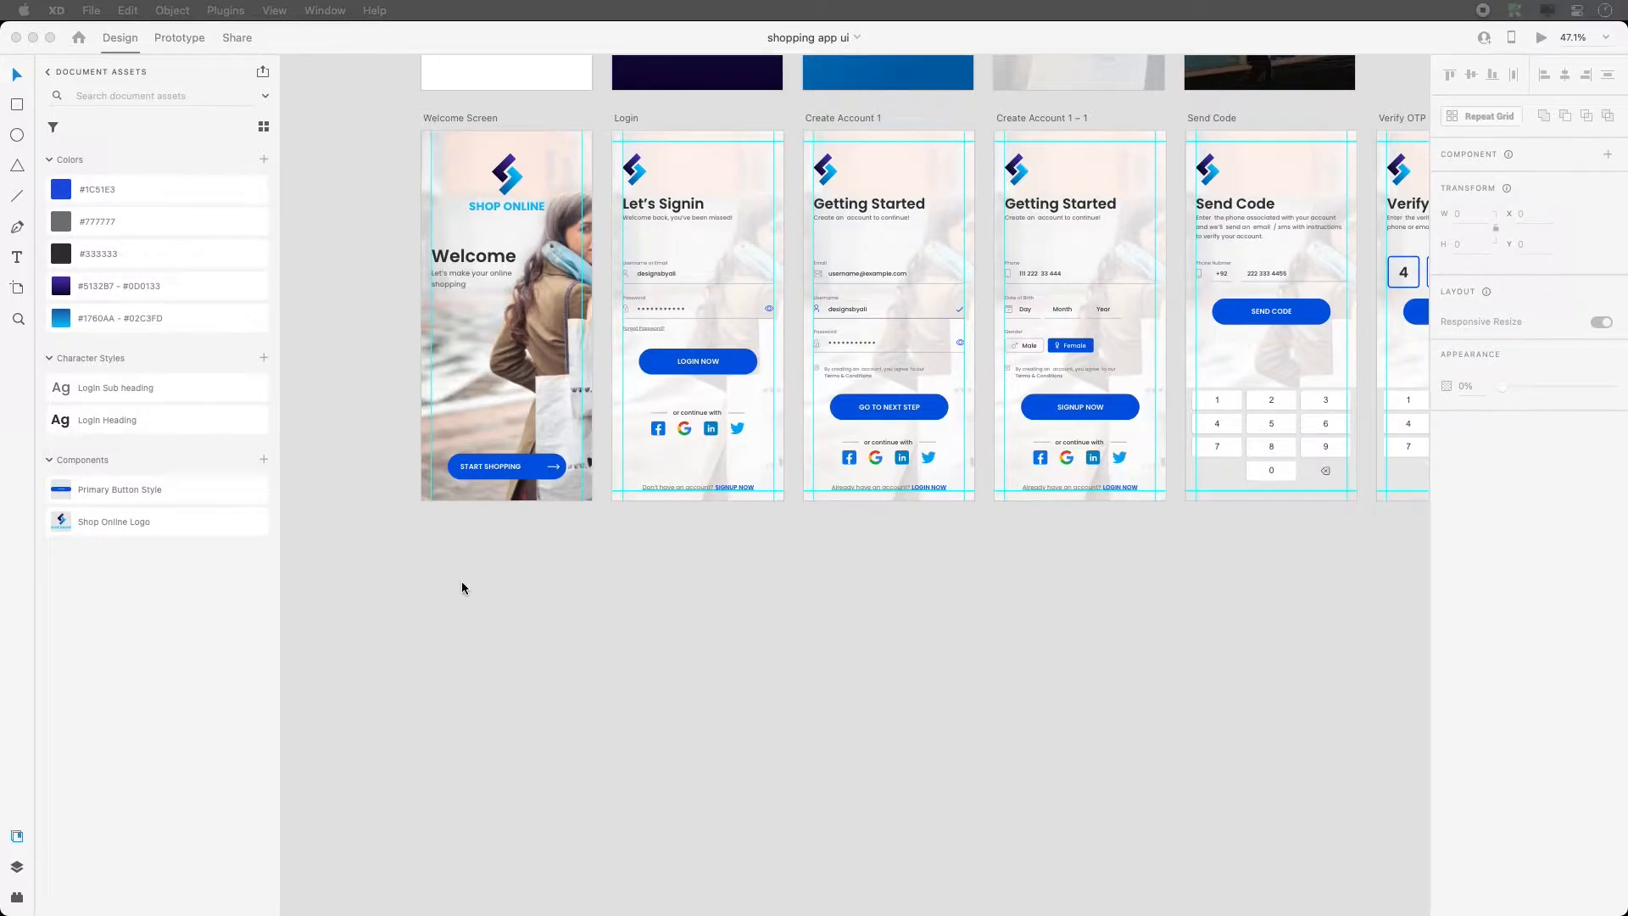
left_click(14, 288)
left_click(1512, 103)
left_click_drag(816, 284, 458, 727)
scroll(683, 654, "down", 4)
scroll(665, 582, "left", 8)
scroll(663, 581, "left", 2)
key("v")
scroll(1253, 380, "up", 1)
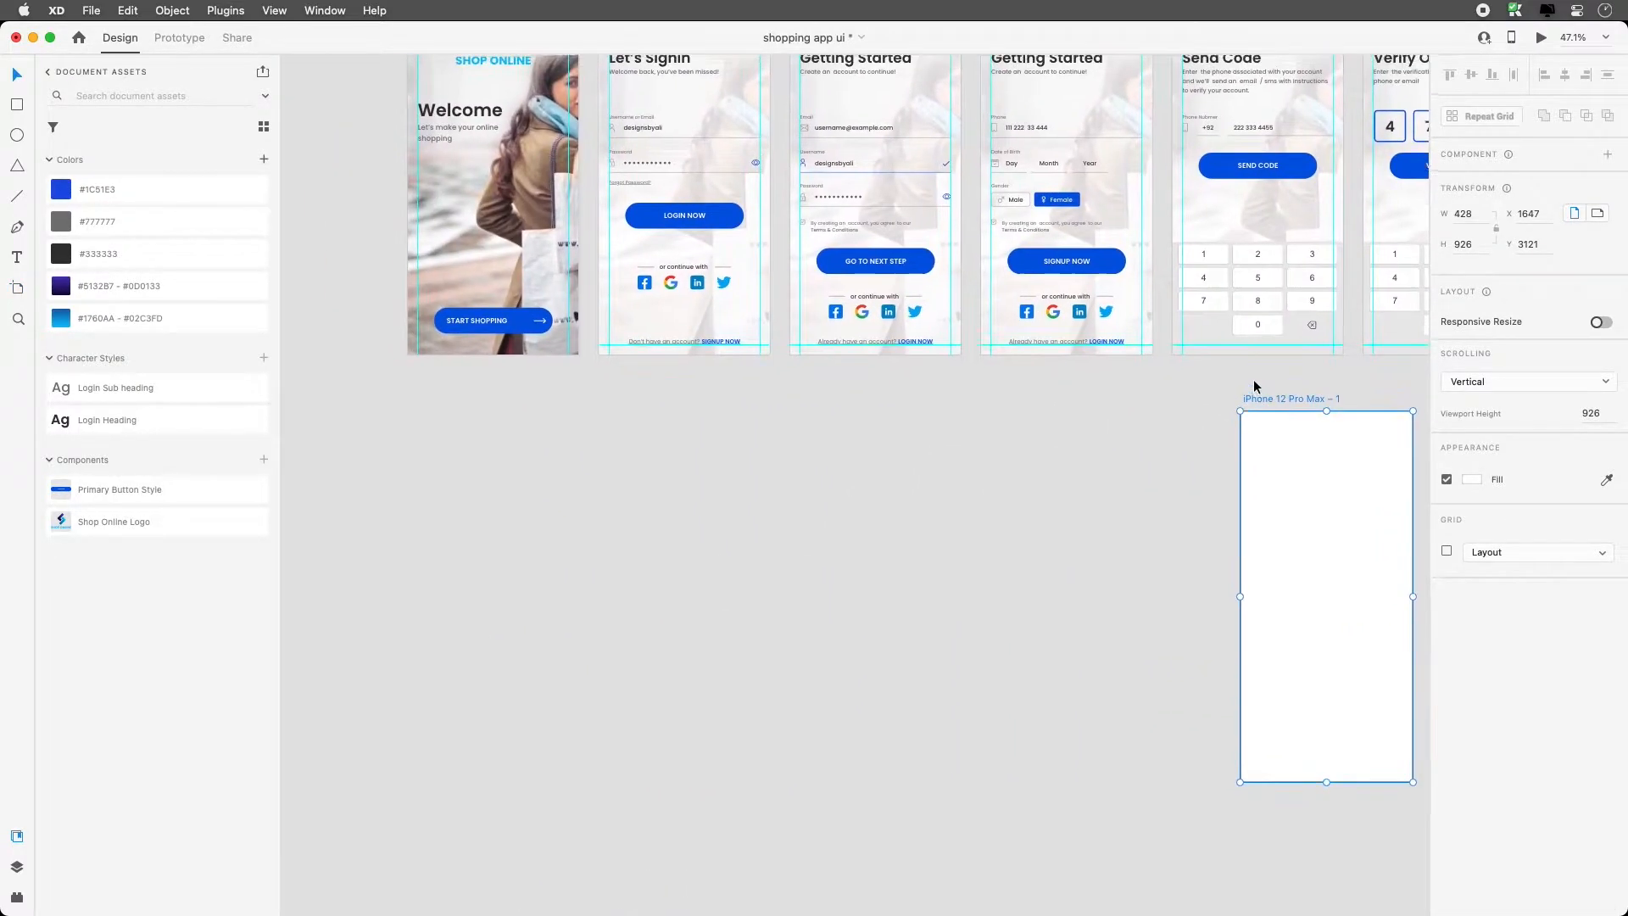
left_click_drag(1273, 398, 435, 393)
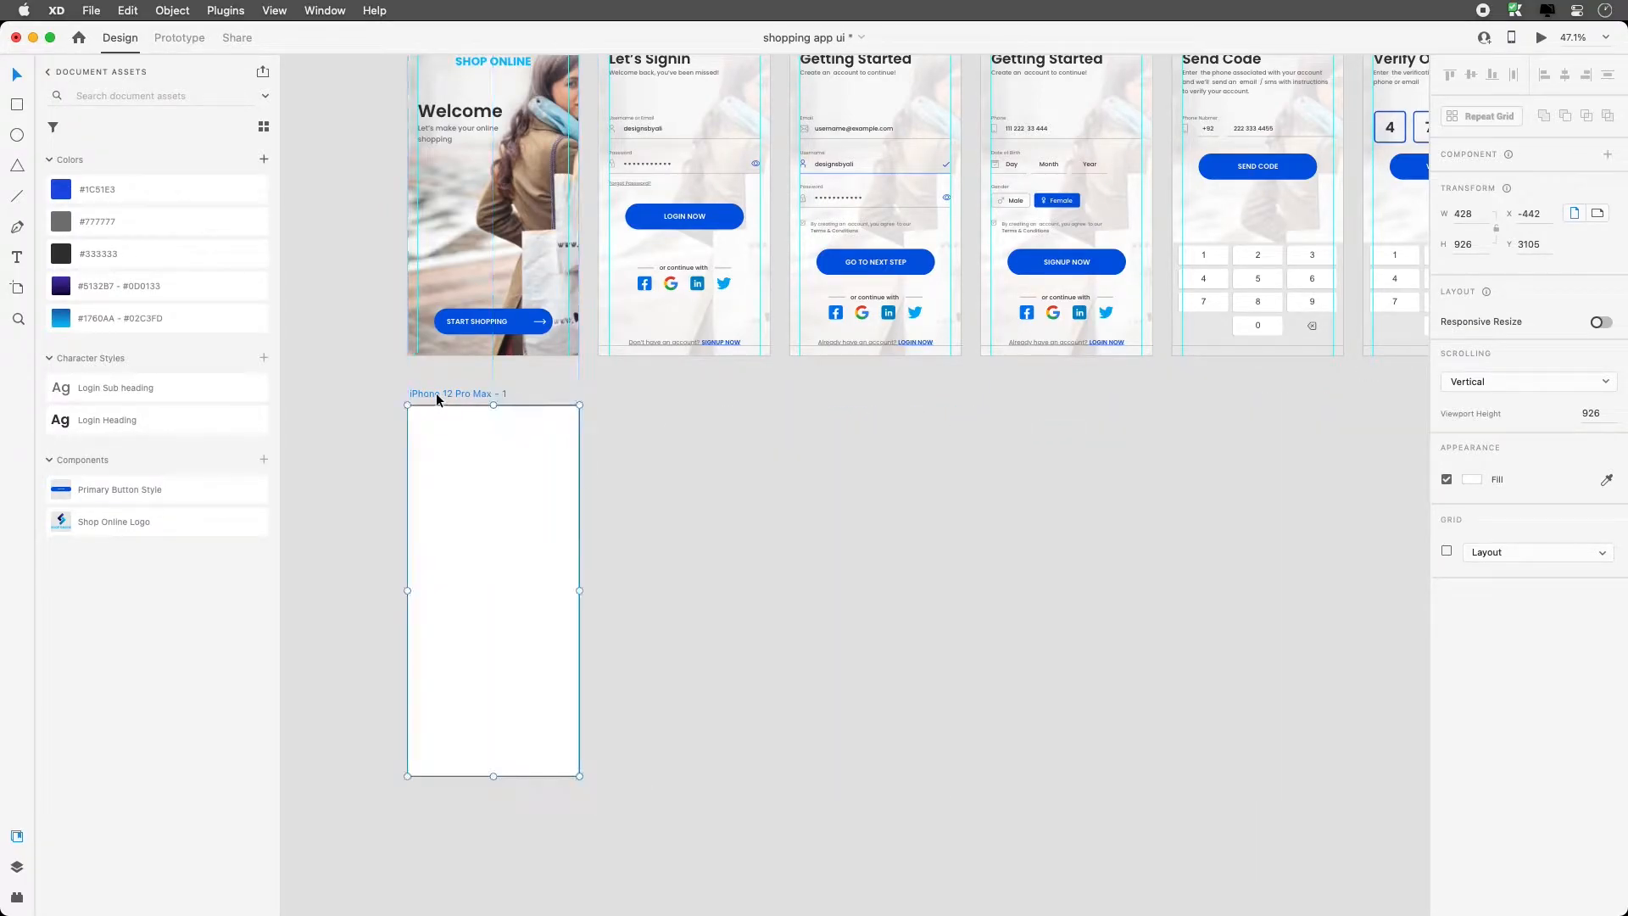
Rename the new artboard as "HOME page"
double_click(443, 392)
type("H")
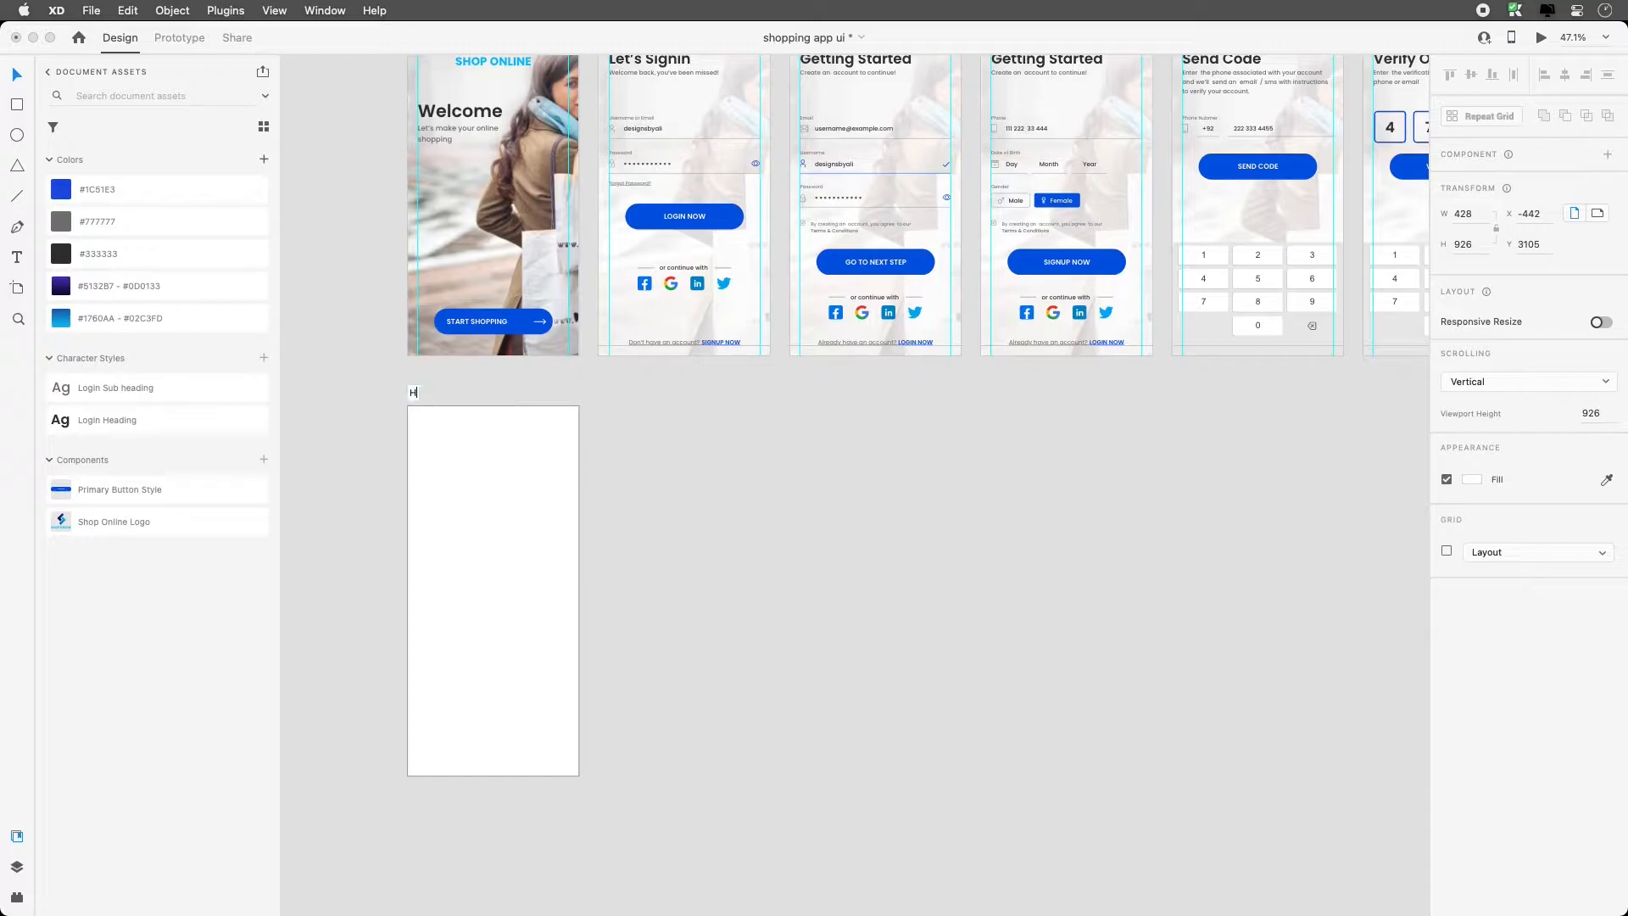
type("OME page")
key("Return")
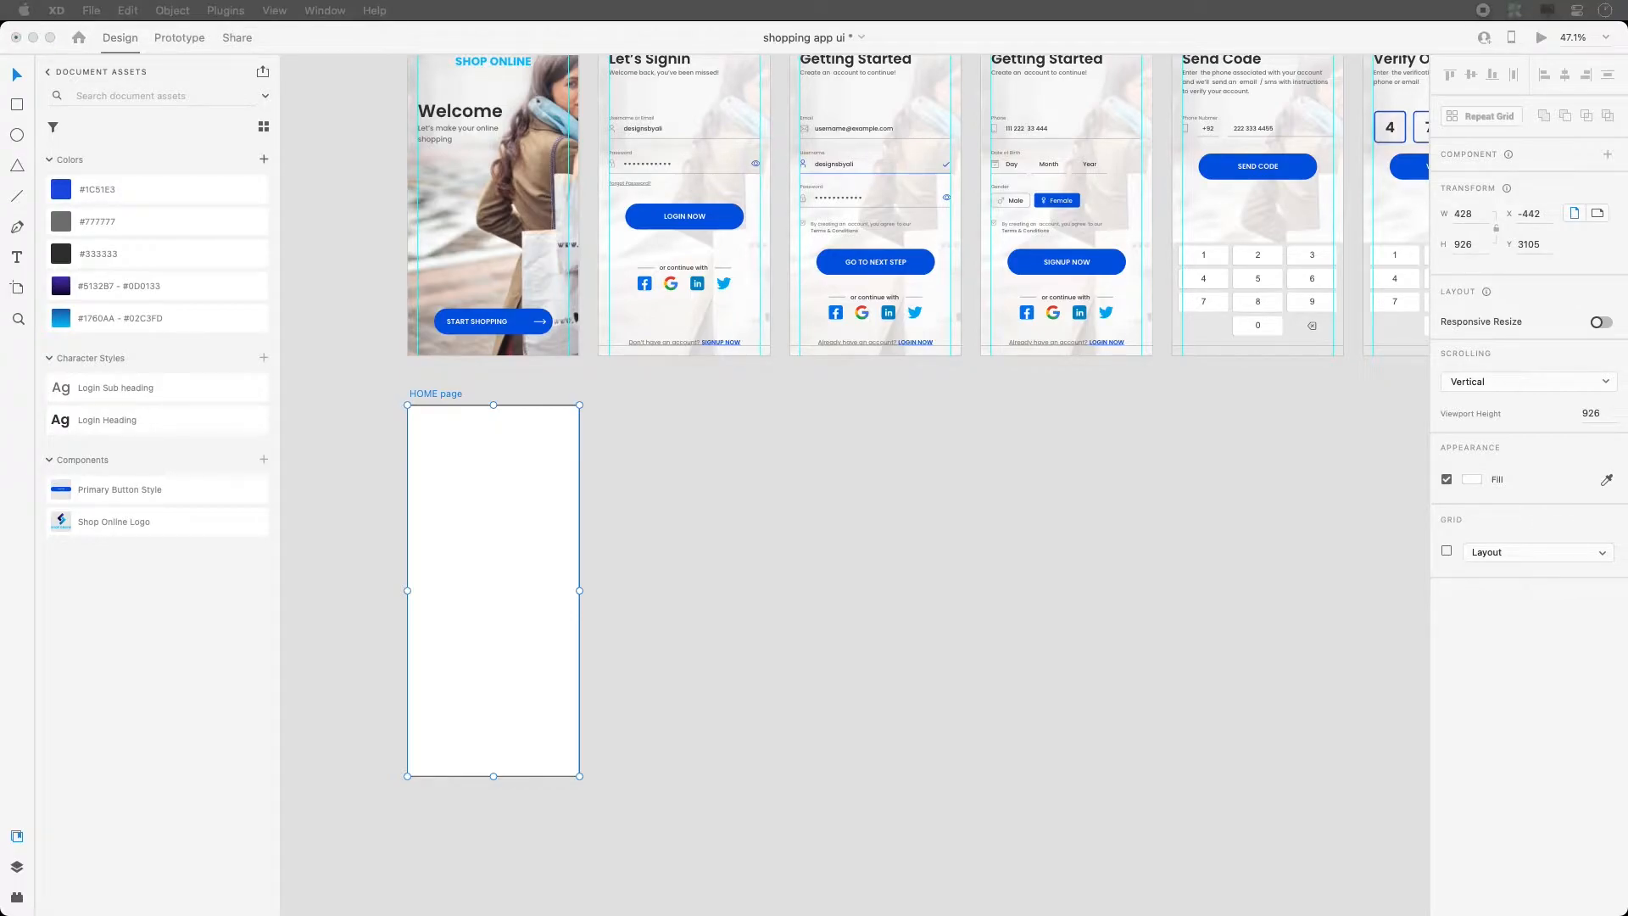
left_click(576, 479)
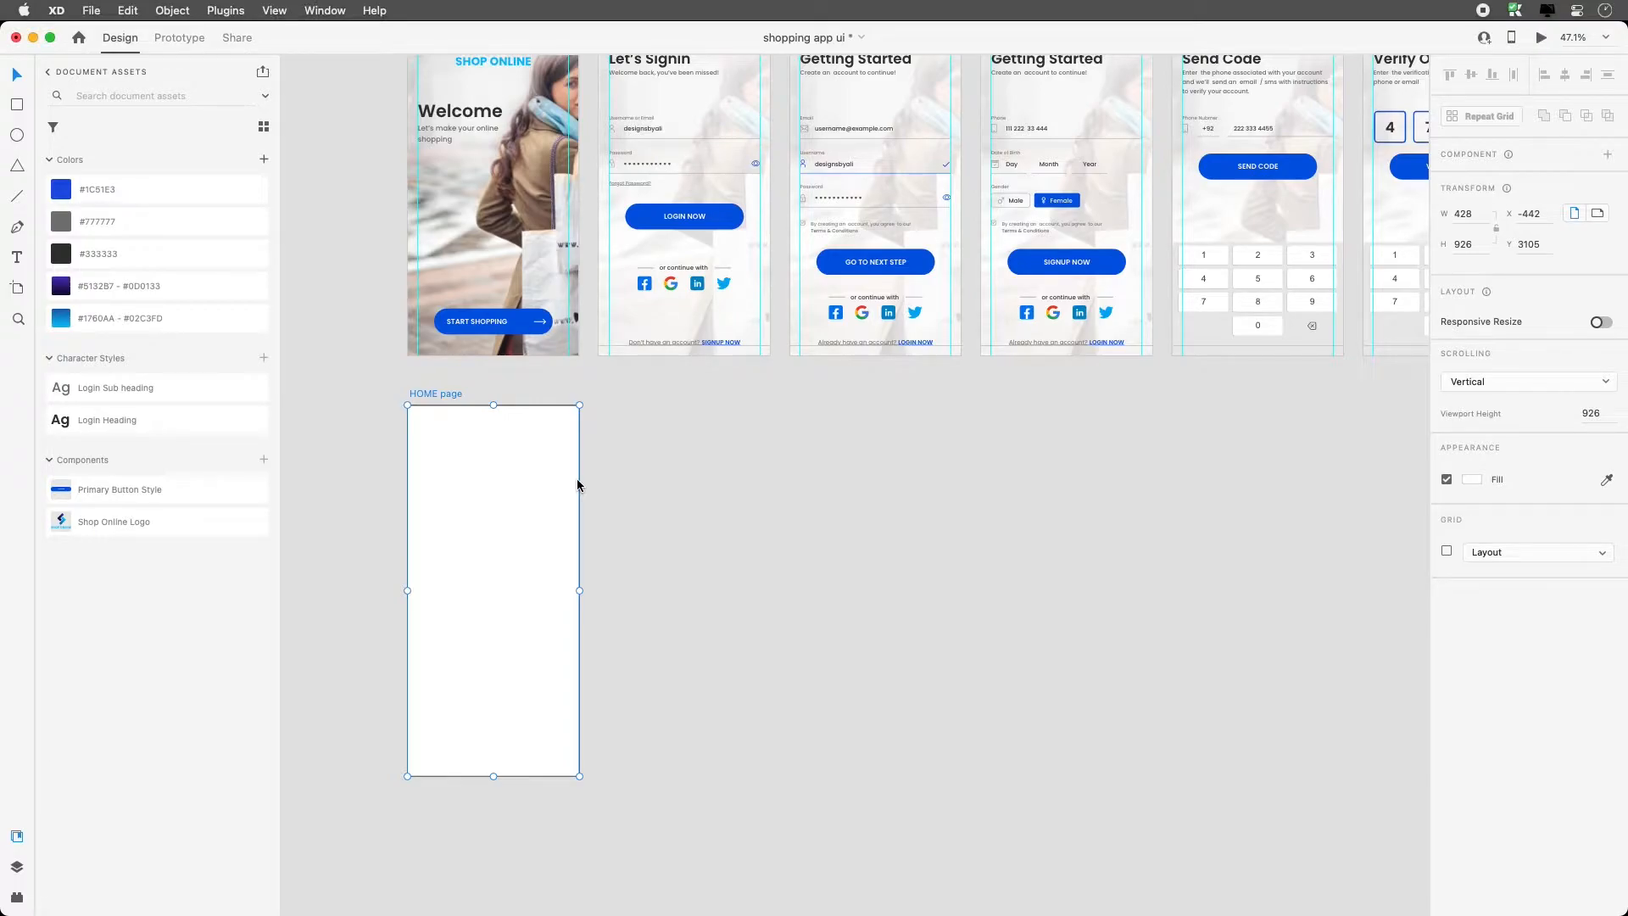
Add vertical guides about 25 px inside both sides of the HOME page artboard and a horizontal guide about 25 px below its upper edge
key("z")
left_click_drag(374, 374, 644, 505)
key("v")
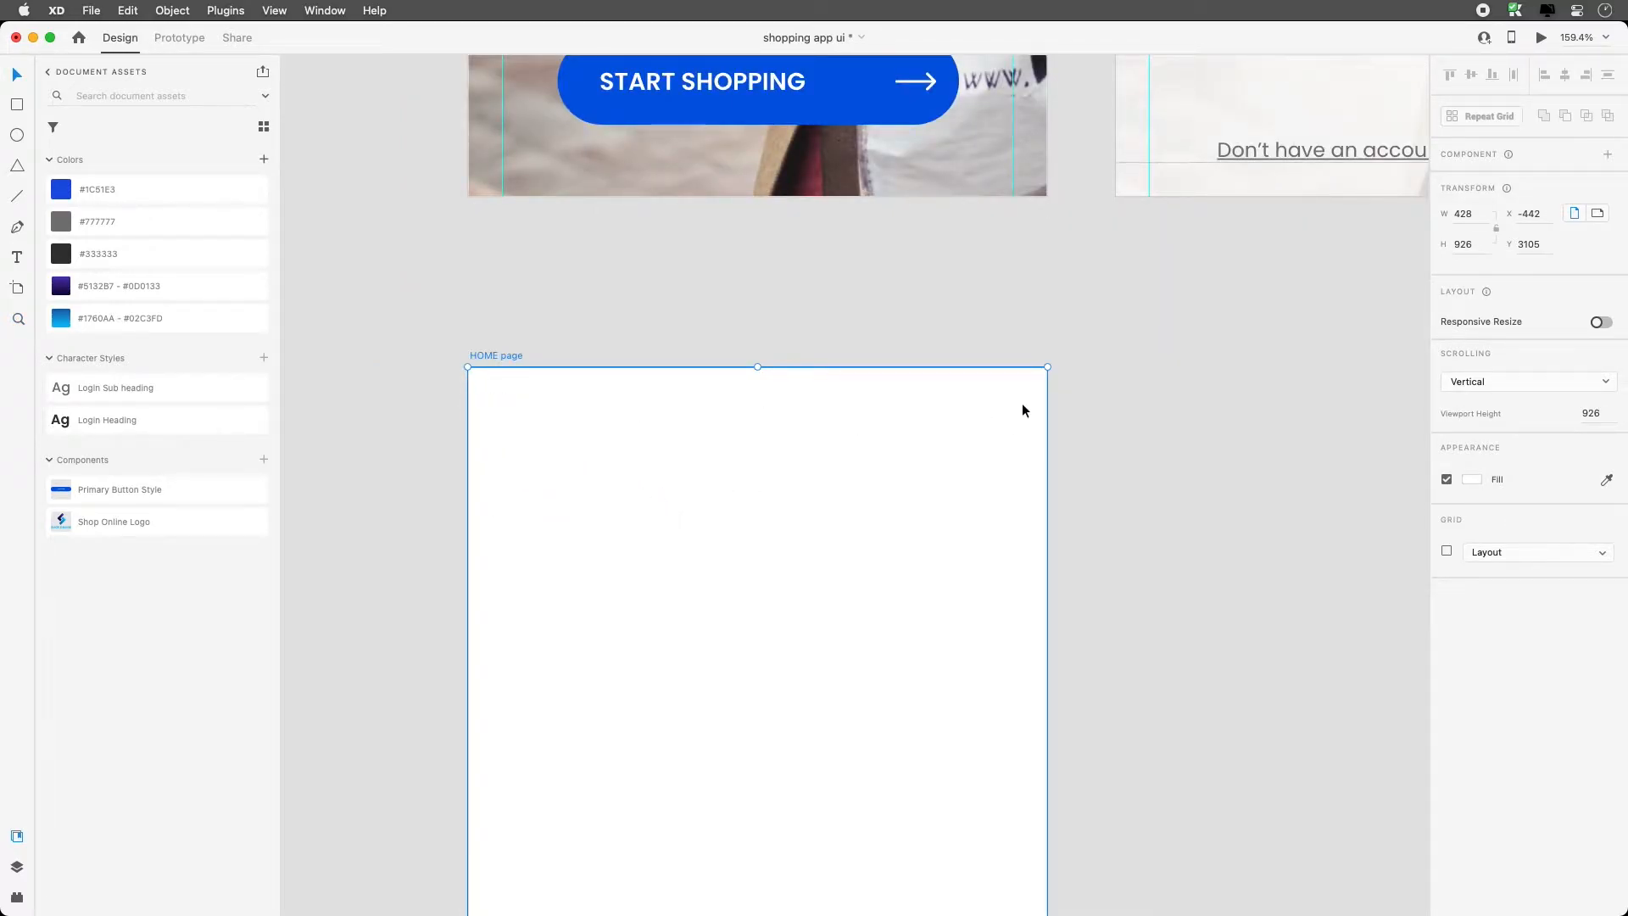
left_click_drag(468, 468, 1009, 508)
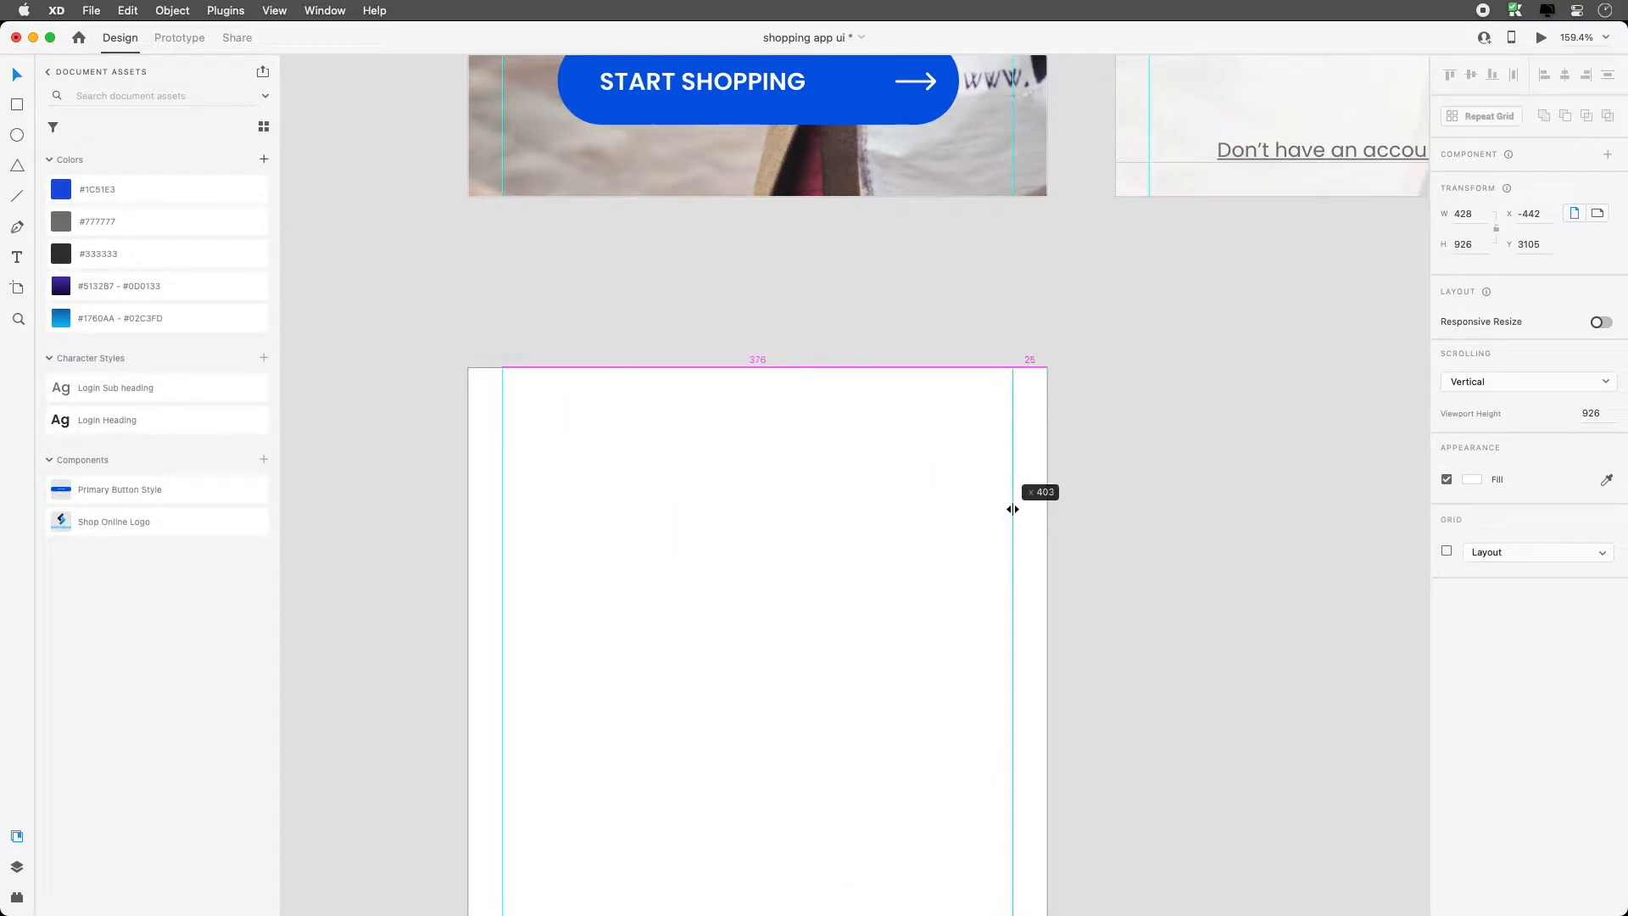
left_click_drag(490, 365, 486, 401)
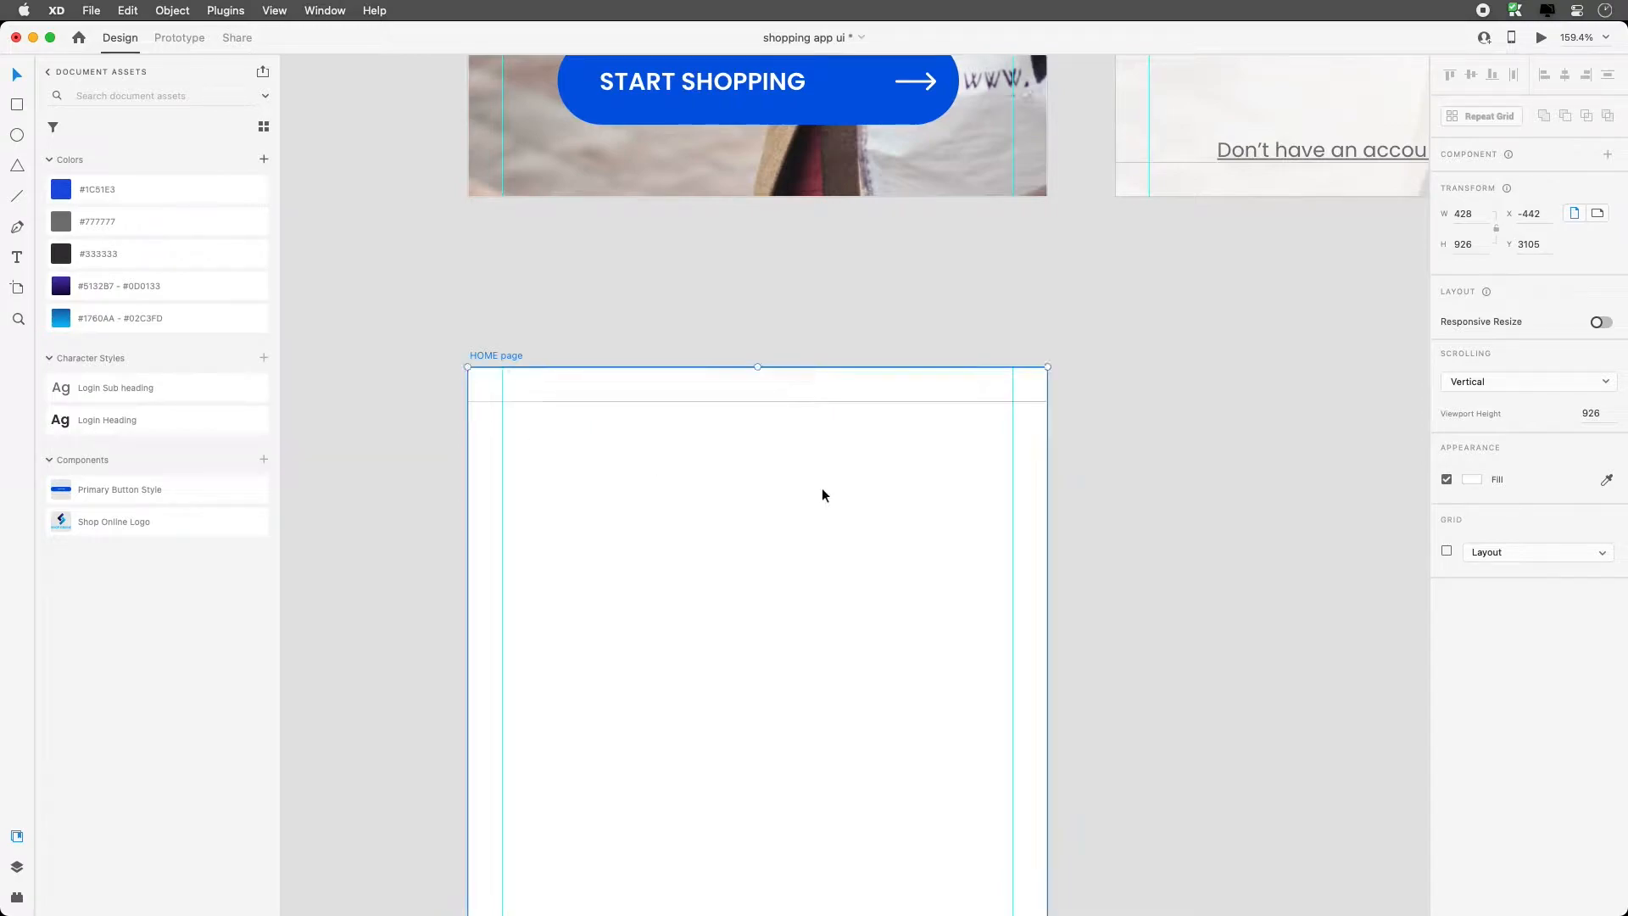
Add the text "08:43" near the upper edge of the HOME page artboard
key("t")
left_click(600, 439)
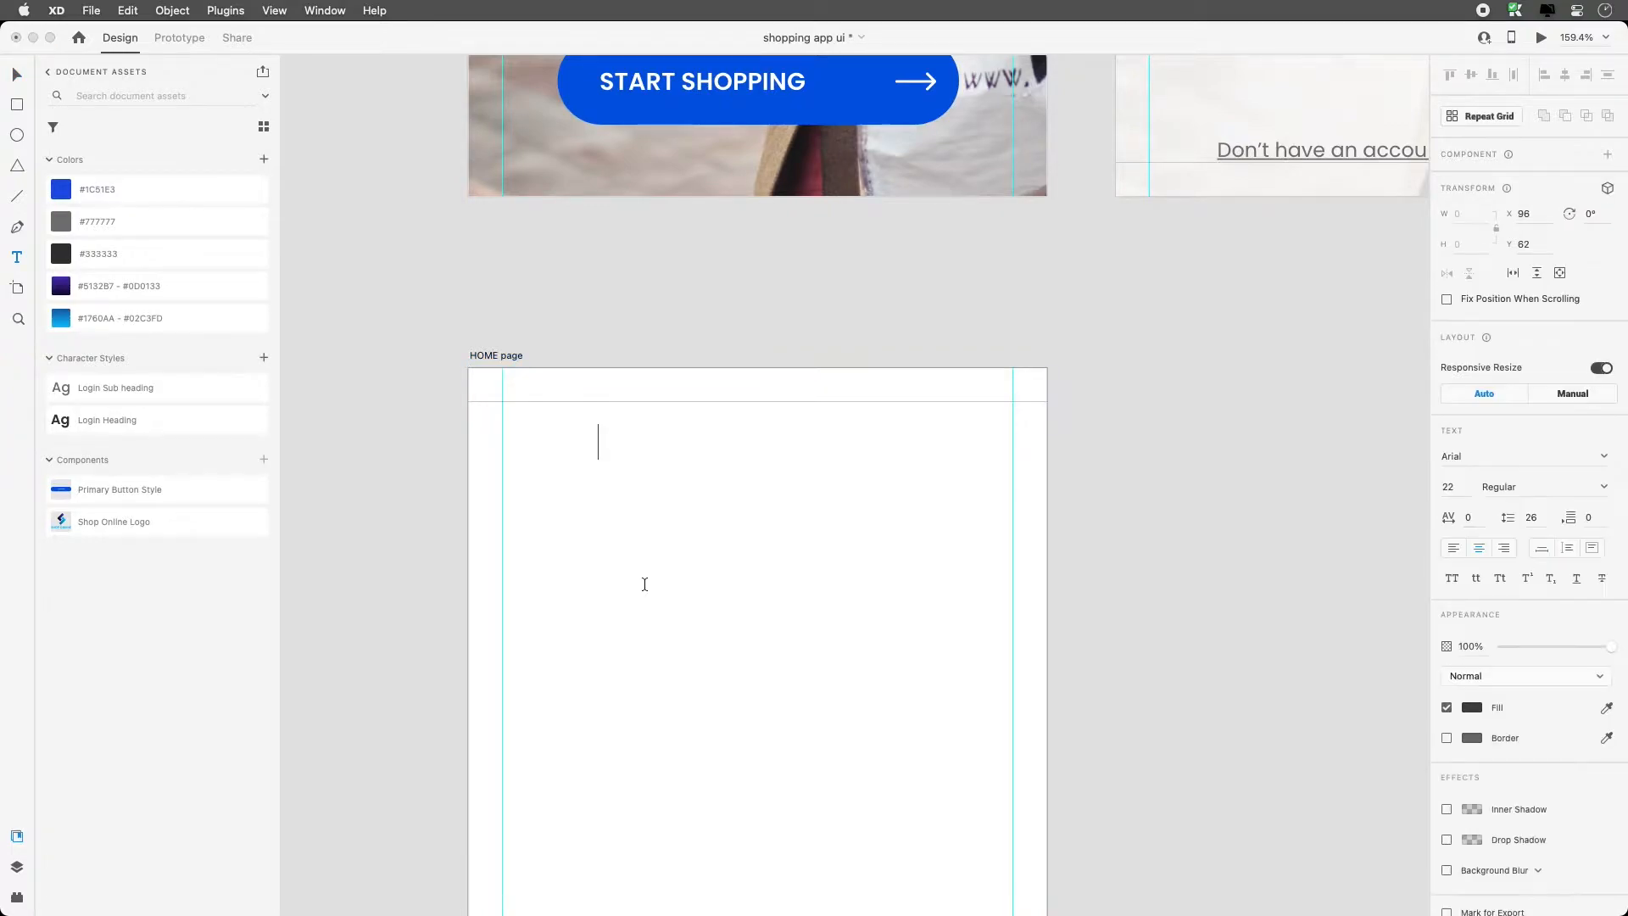
type("08:43")
left_click(17, 75)
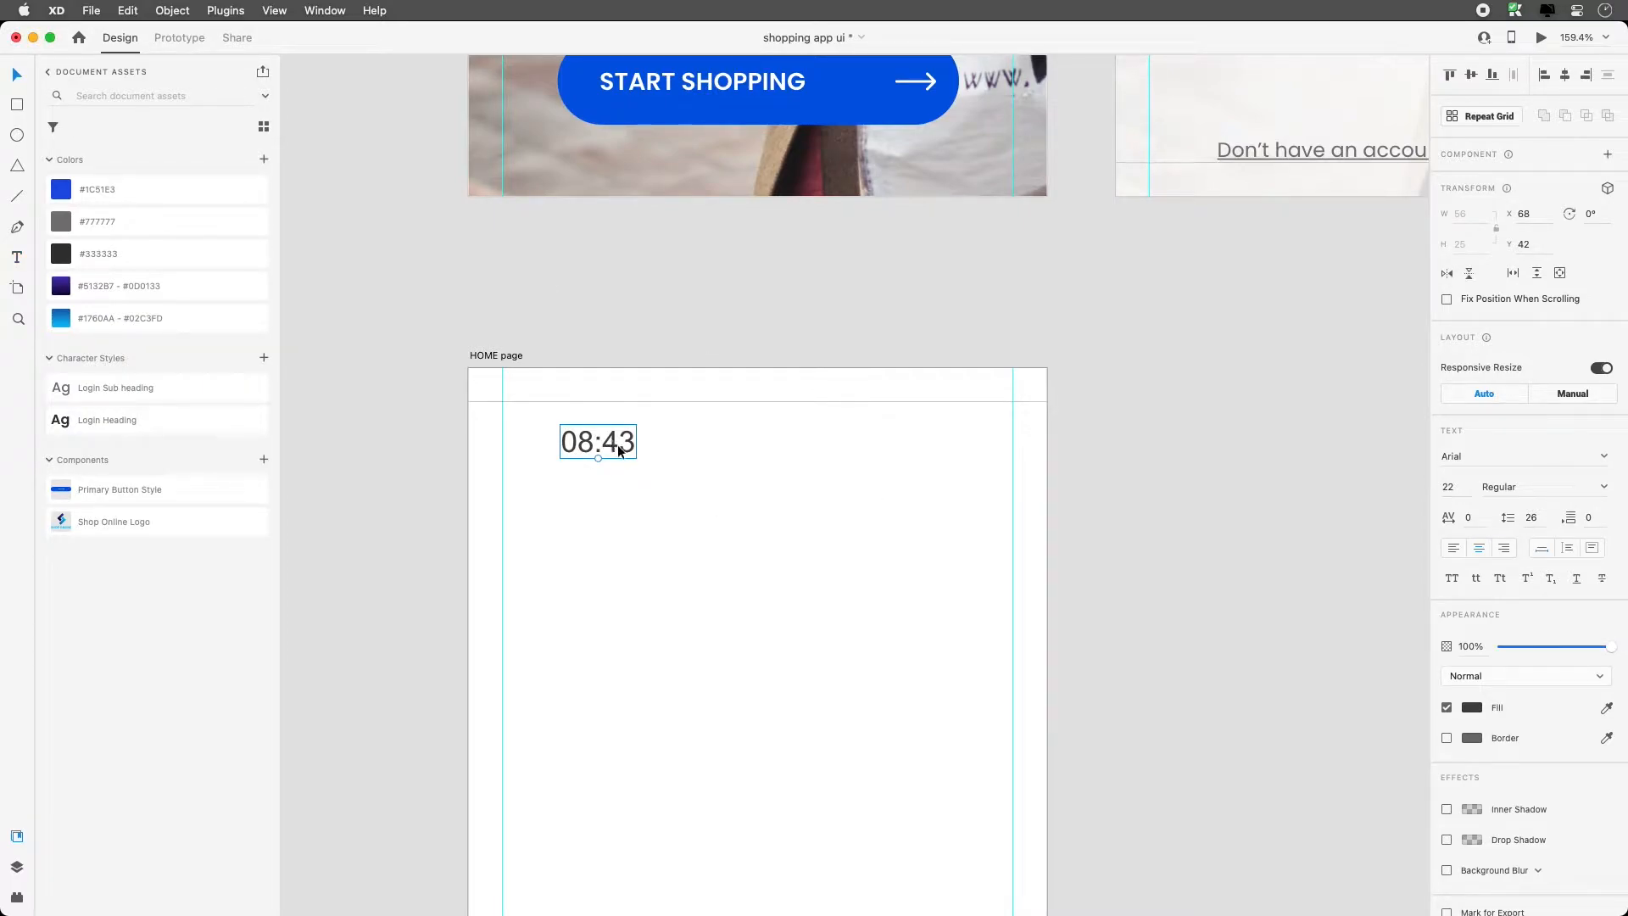
Set the 08:43 text to the Poppins font, shrink it to size 13 and place it above the horizontal guide in the artboard's upper-left corner
left_click(1476, 460)
type("Poppins")
key("Return")
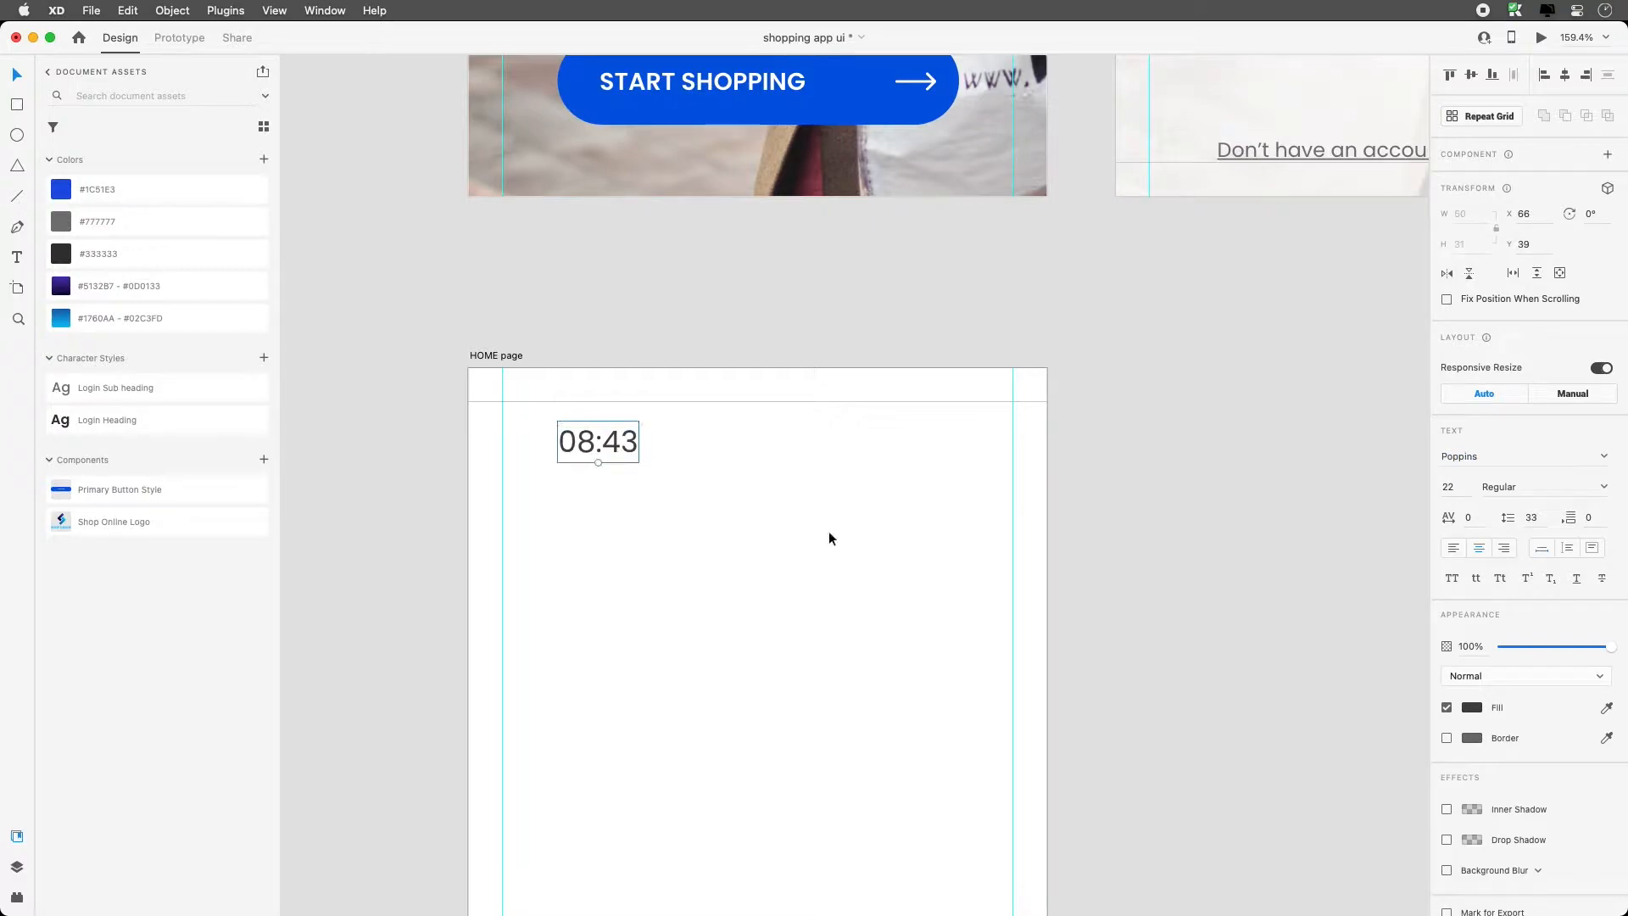
left_click_drag(598, 463, 518, 392)
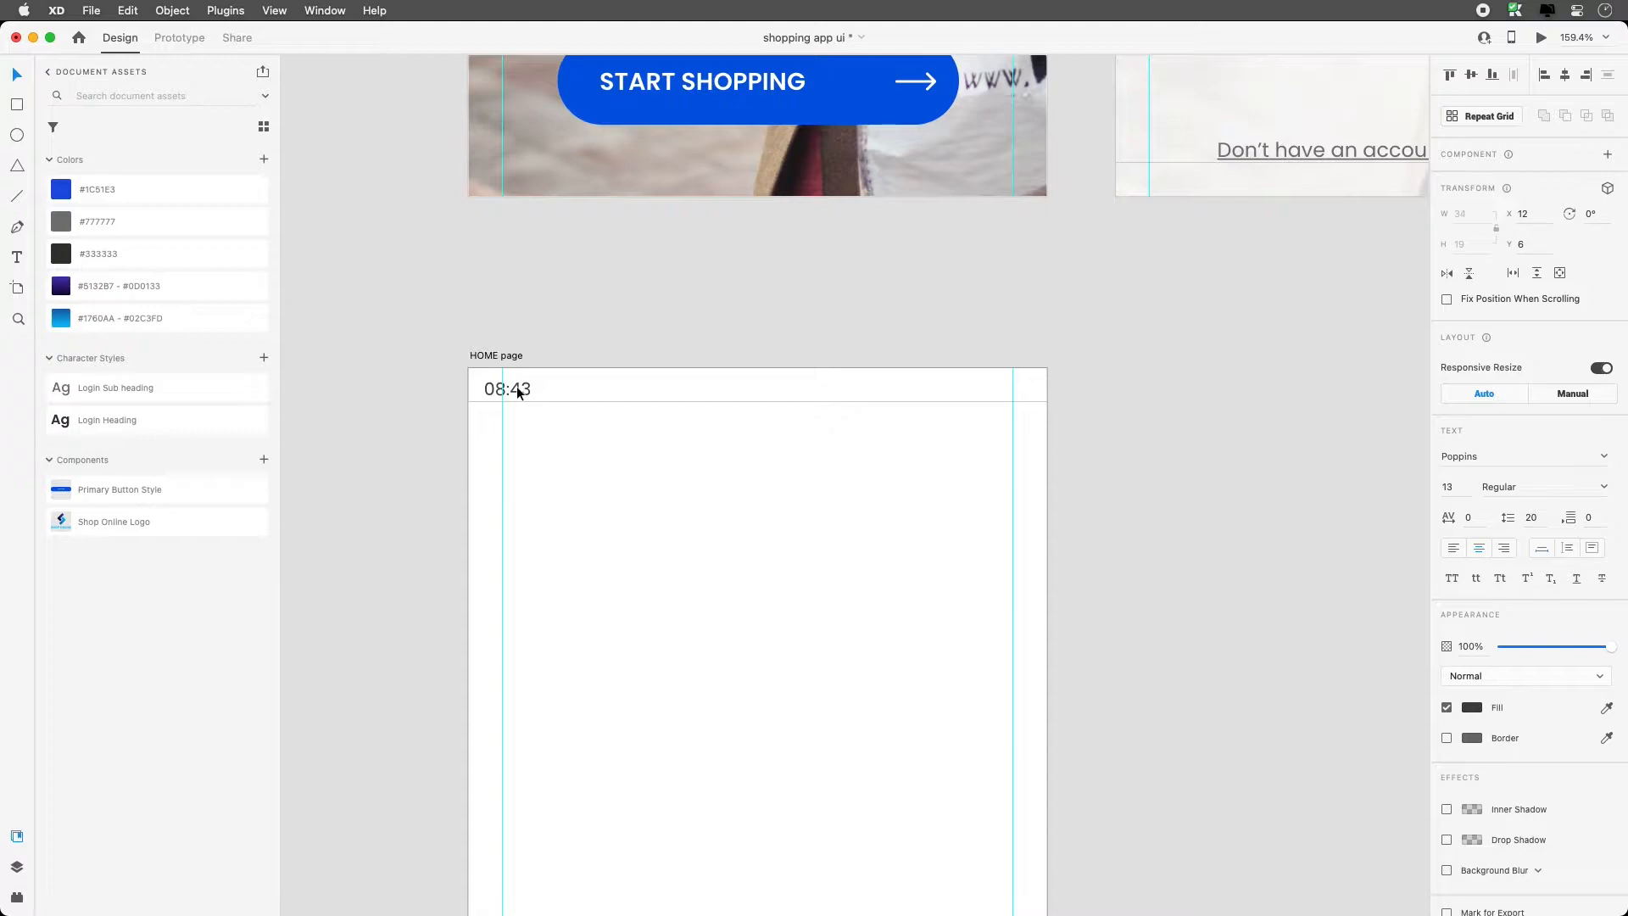
left_click(581, 450)
Draw a rectangle about 98 by 25 px between the HOME page's upper edge and the horizontal guide, beside the 08:43 text
key("z")
left_click_drag(430, 323, 1064, 556)
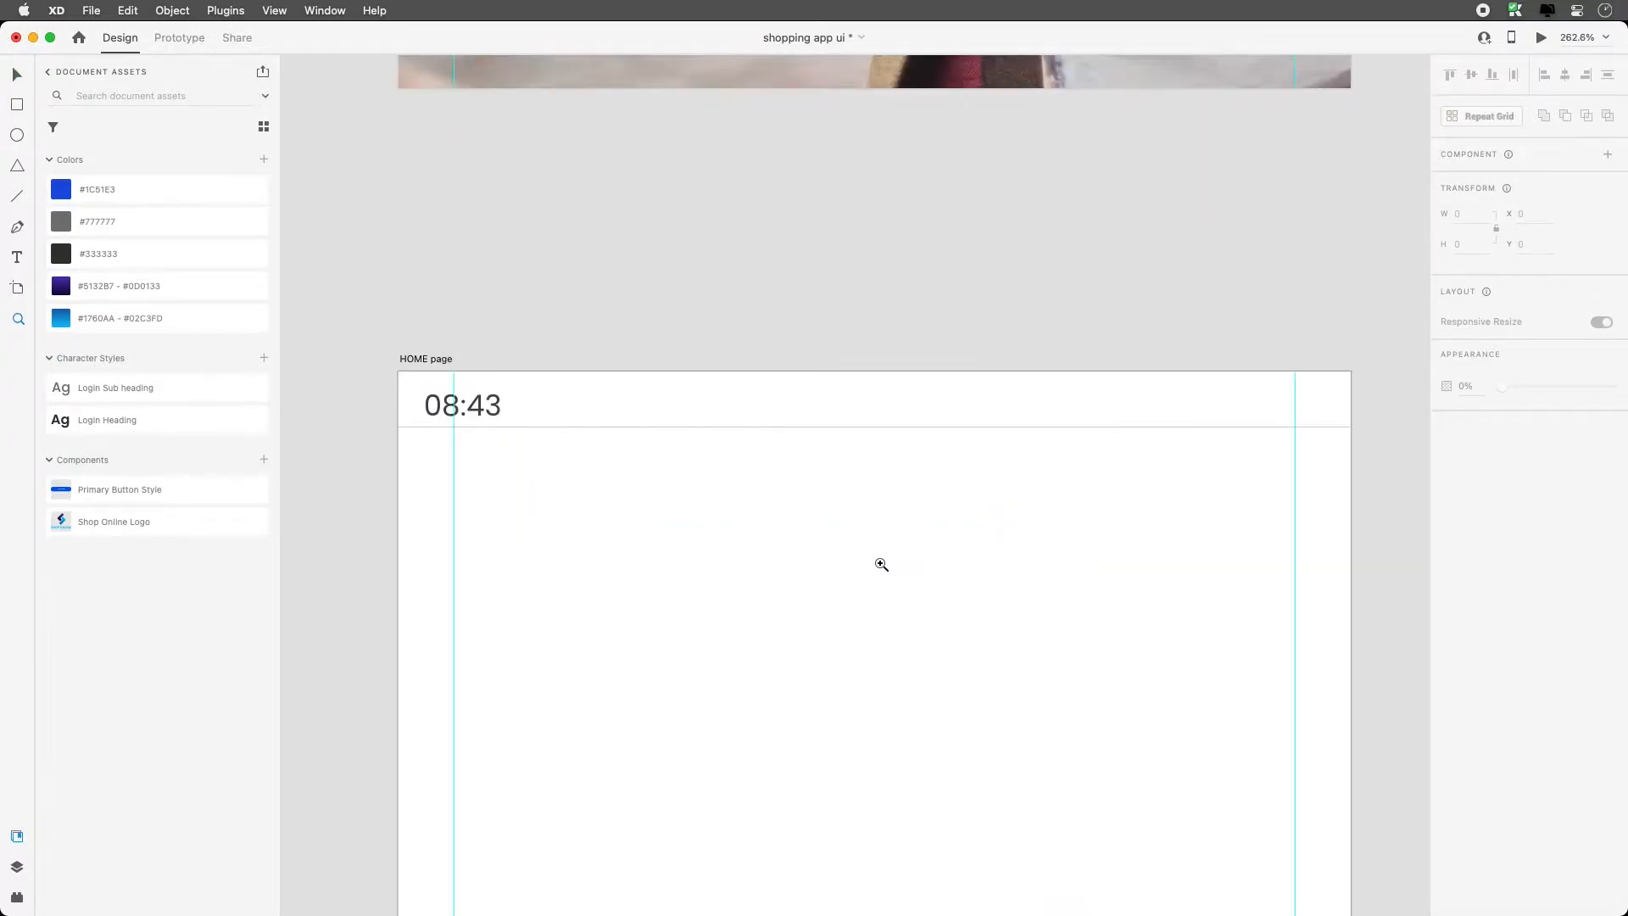
left_click(16, 104)
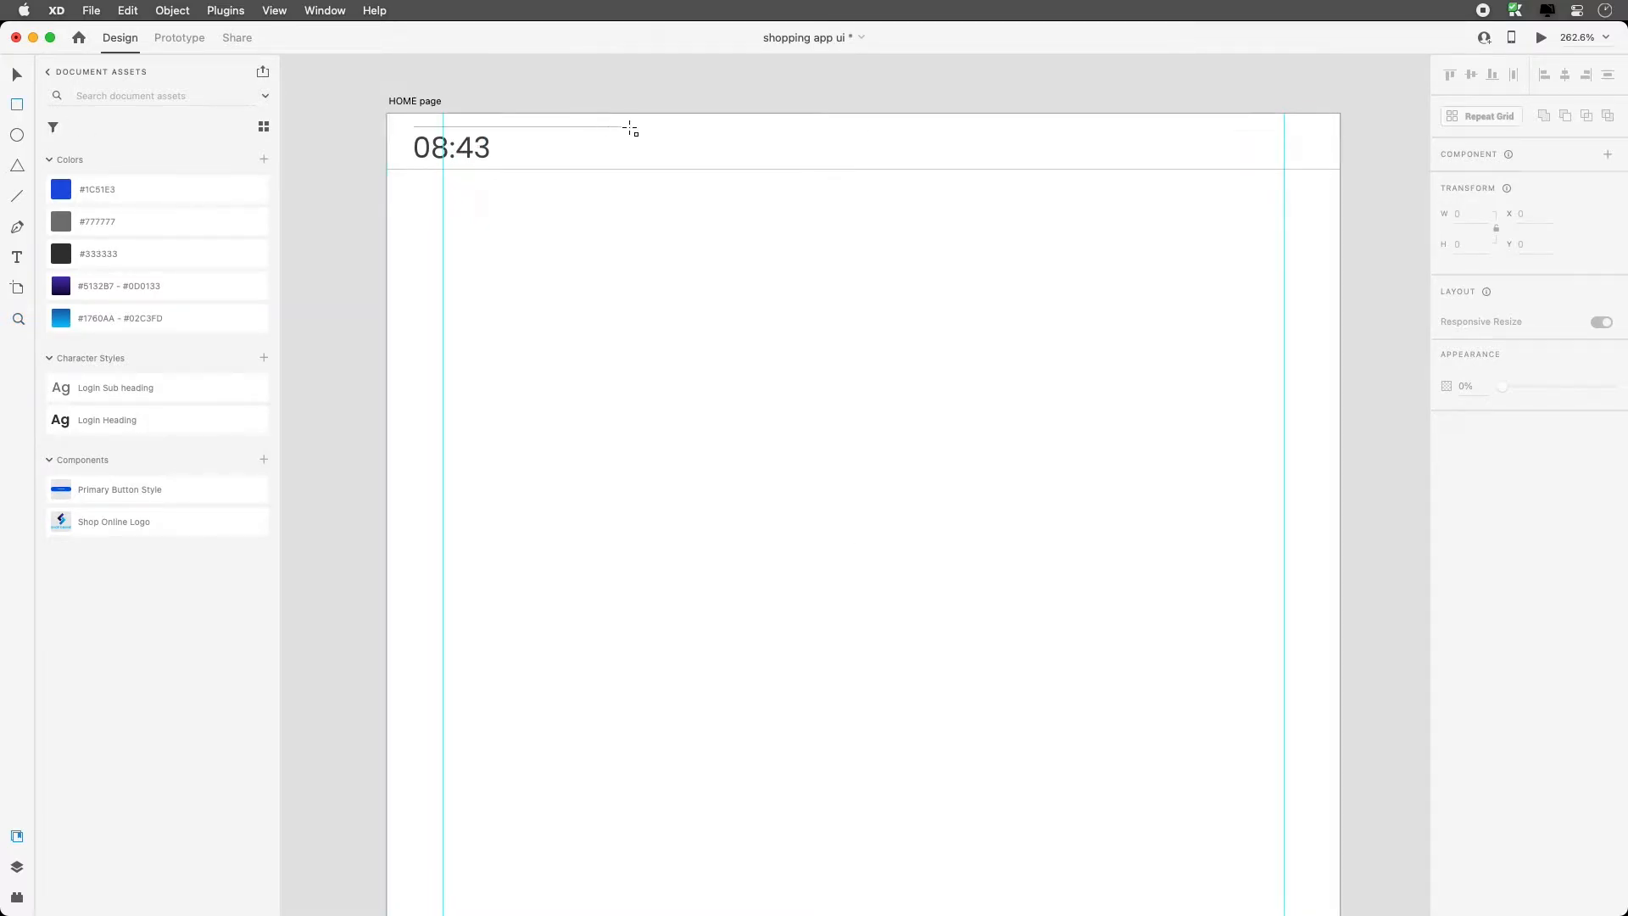
scroll(635, 120, "up", 1)
left_click_drag(623, 125, 839, 180)
key("v")
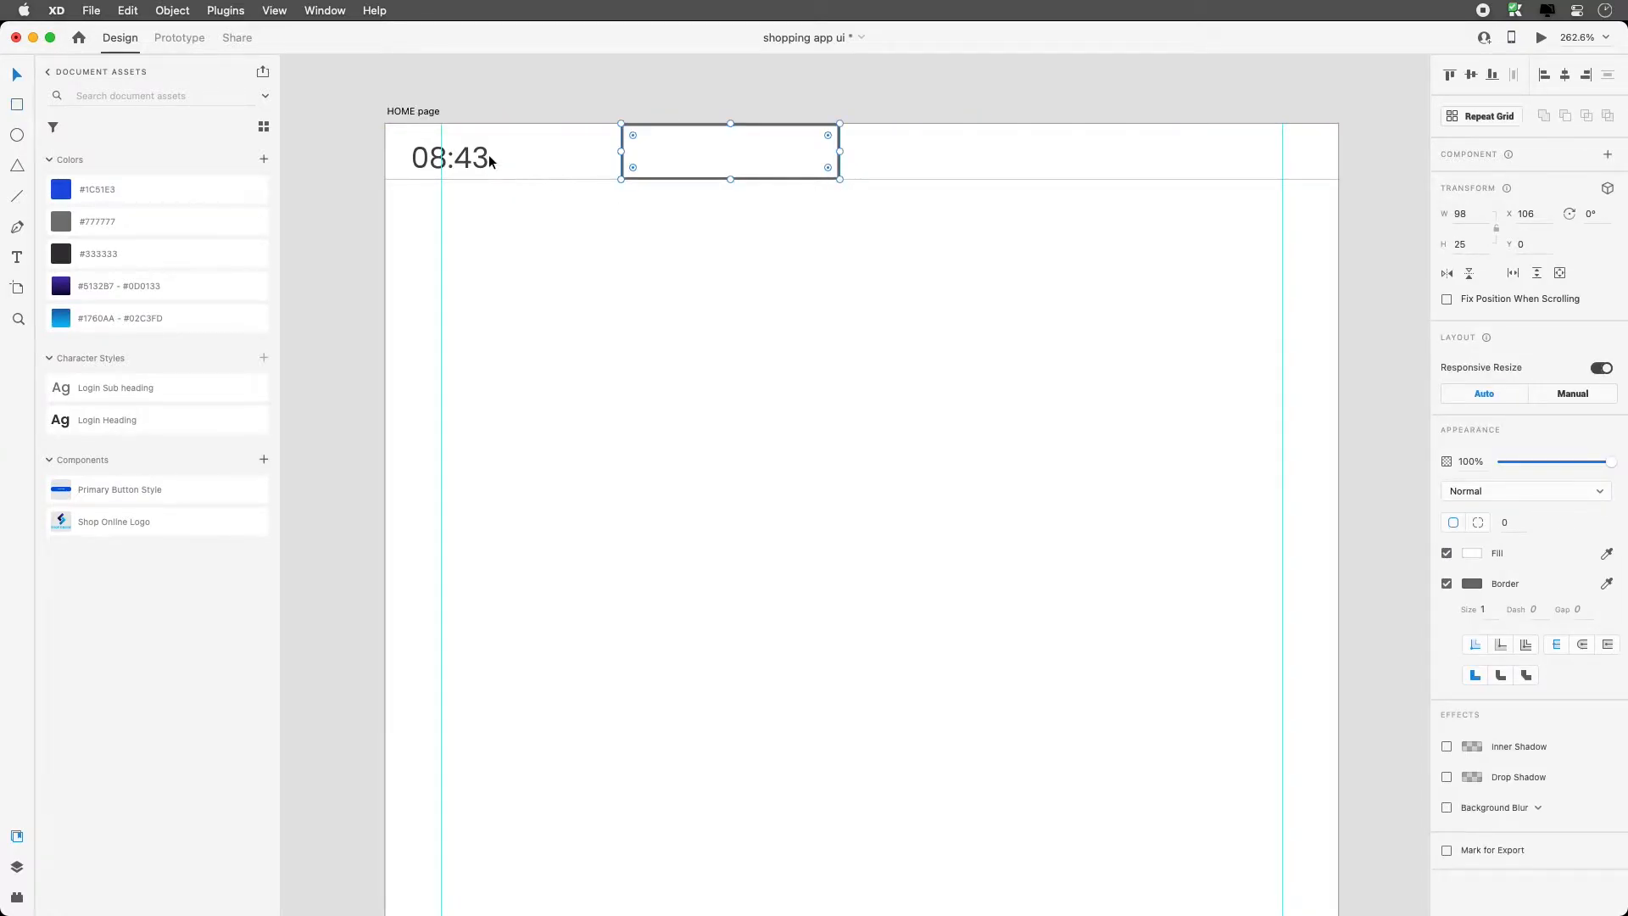
Align the 08:43 text vertically to the middle of the rectangle beside it
left_click(488, 156)
left_click(745, 155, "shift")
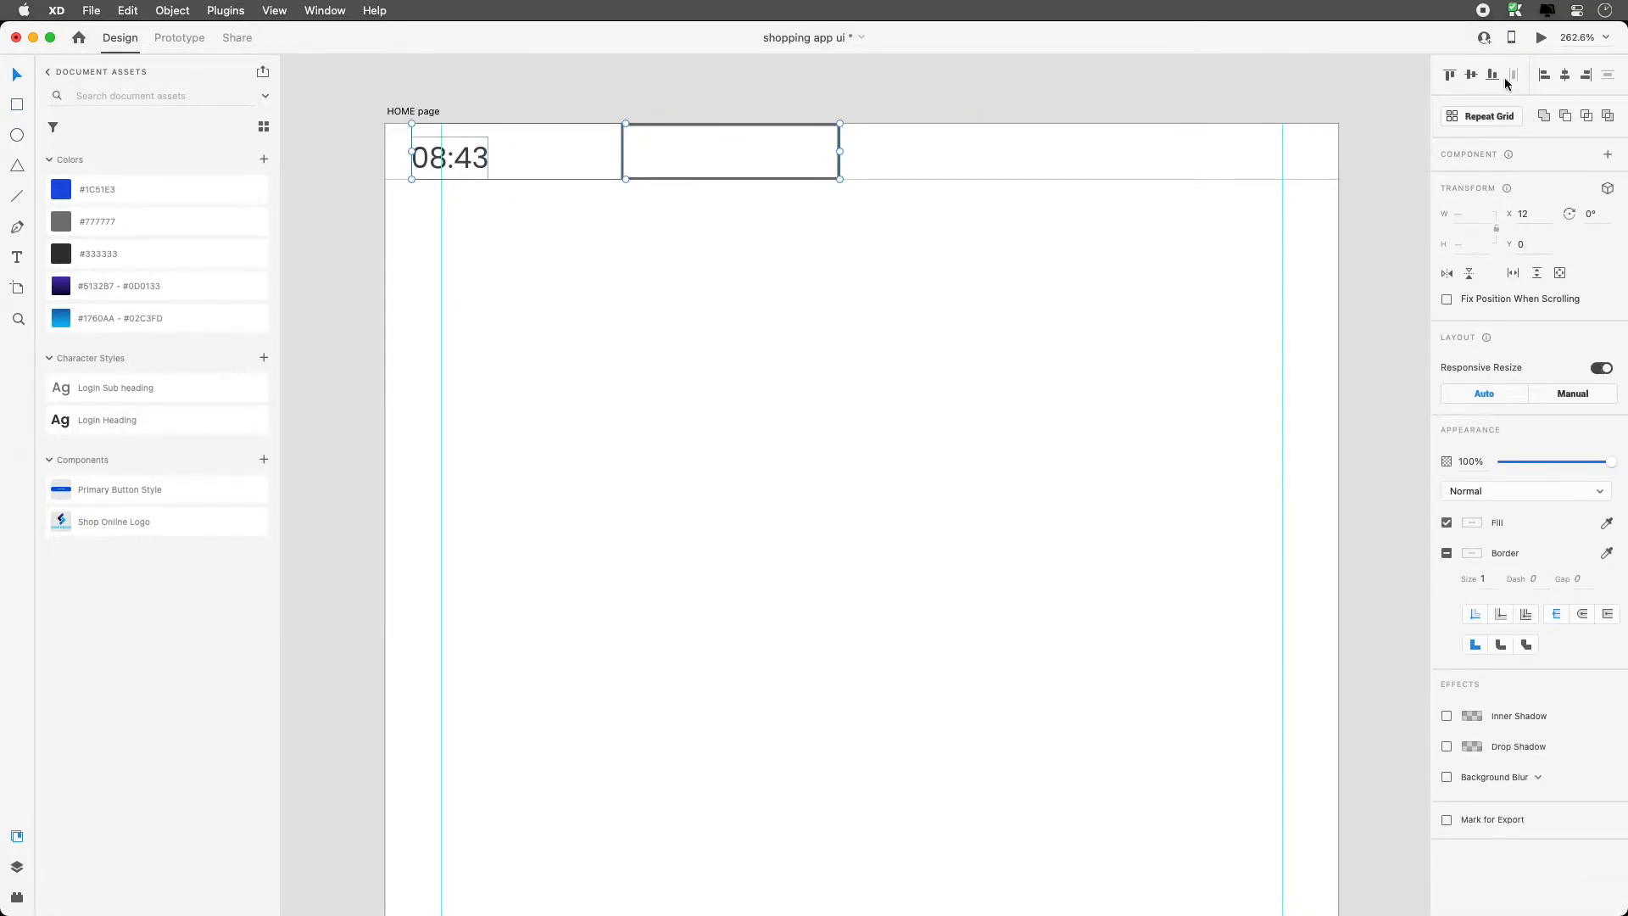
left_click(1471, 75)
left_click(655, 281)
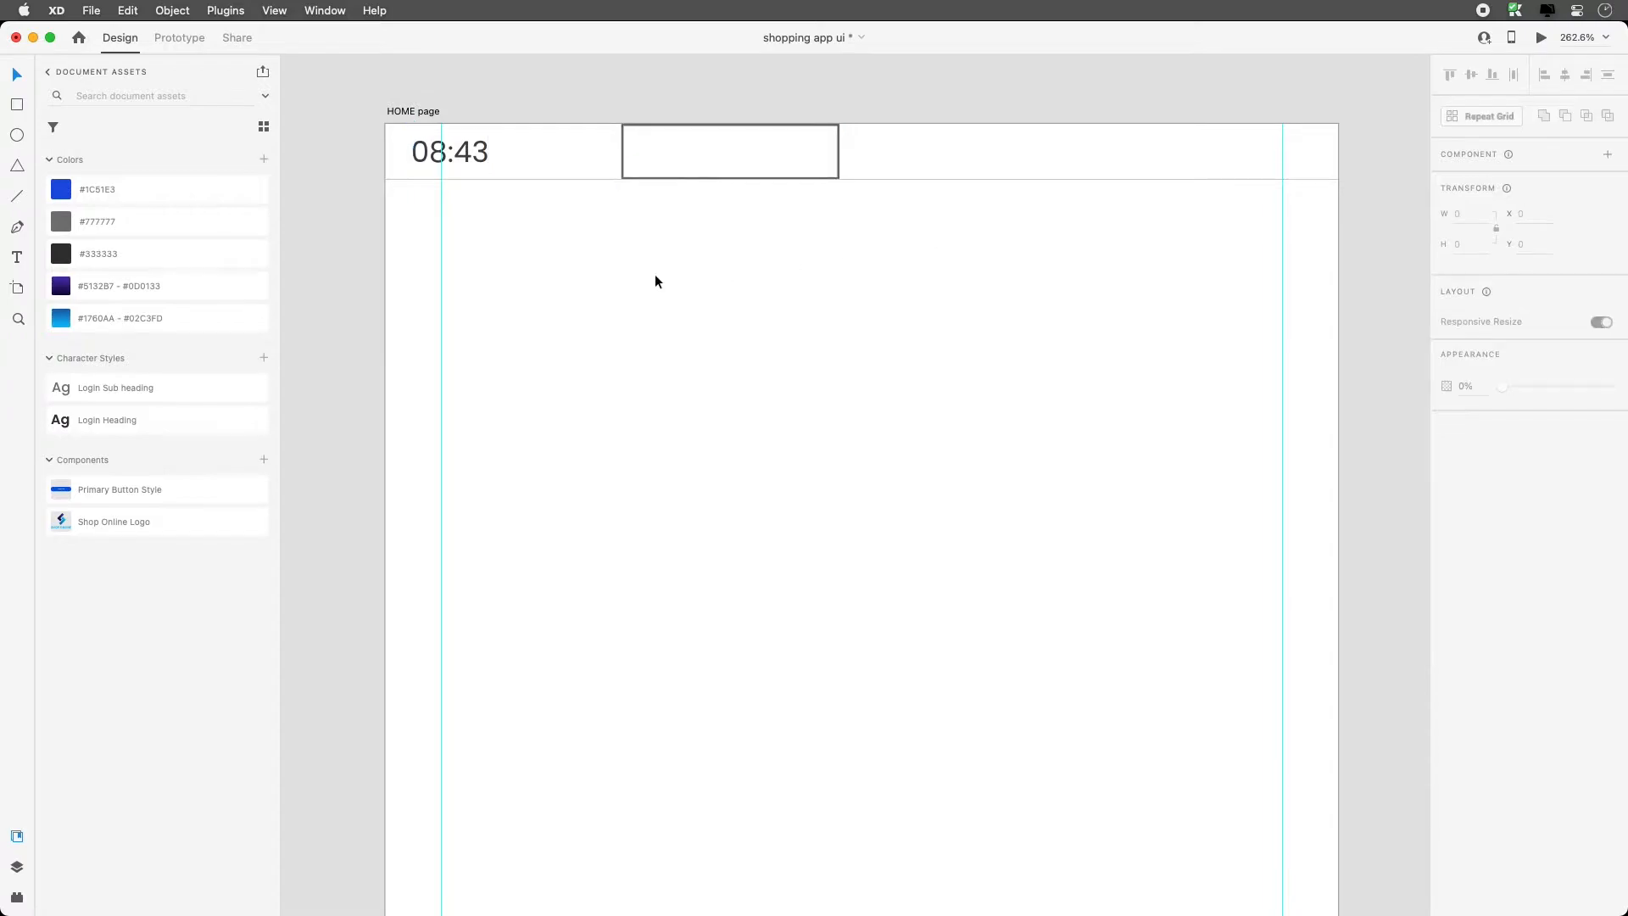
left_click(467, 154)
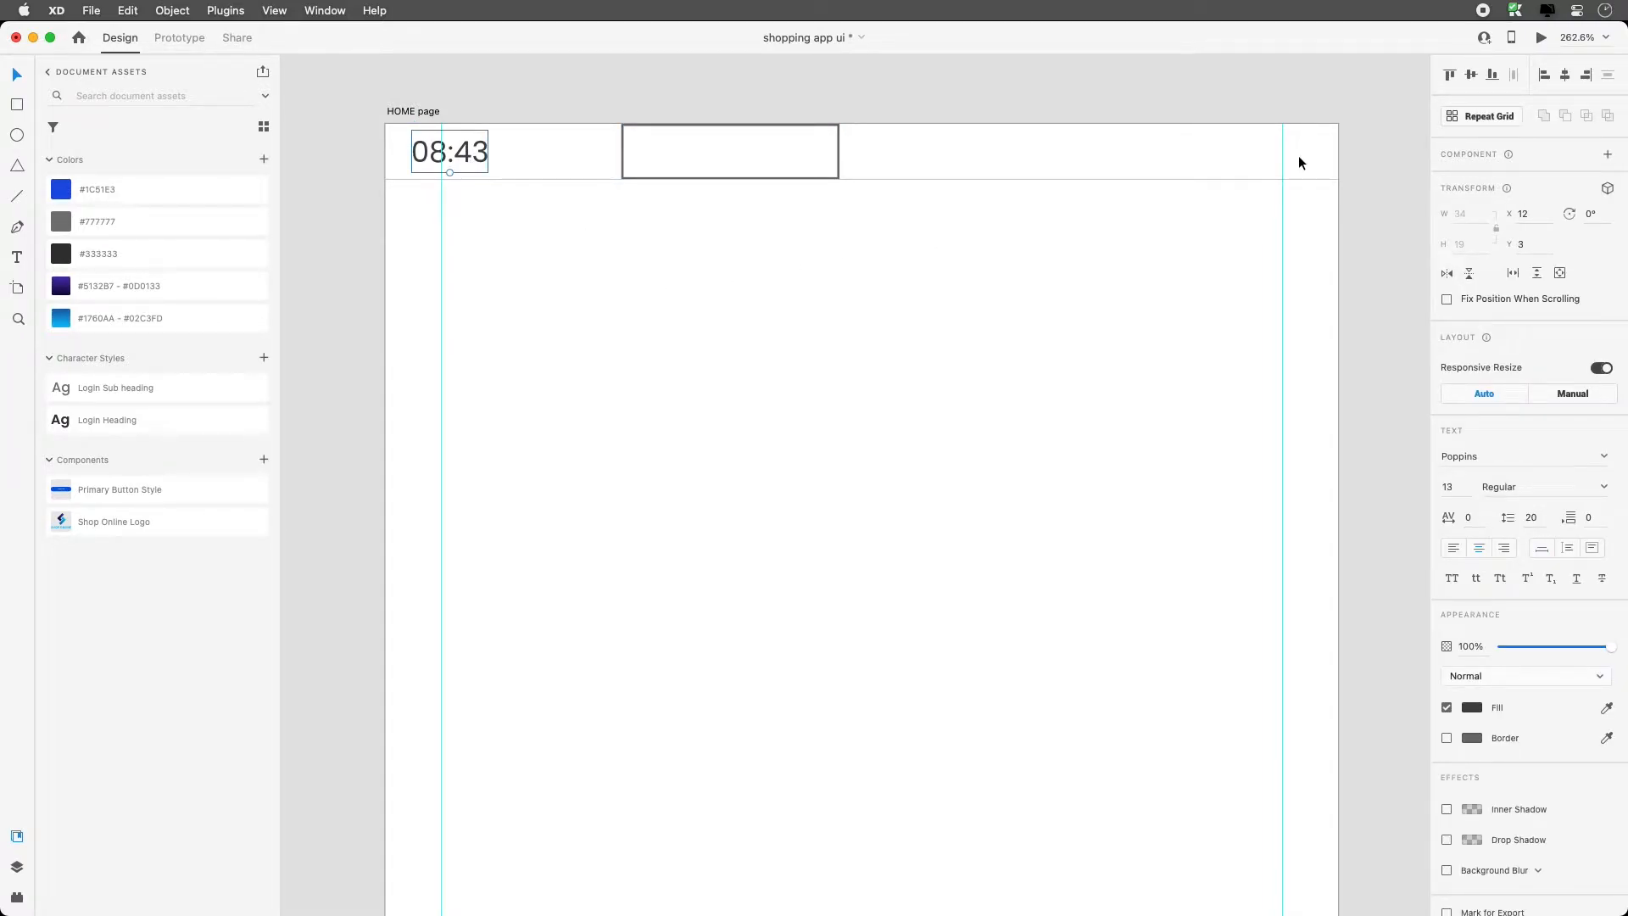
Search the Auto Icon plugin for free "signal" icons and add the five-bar signal icon near the HOME page's upper-right corner
left_click(17, 897)
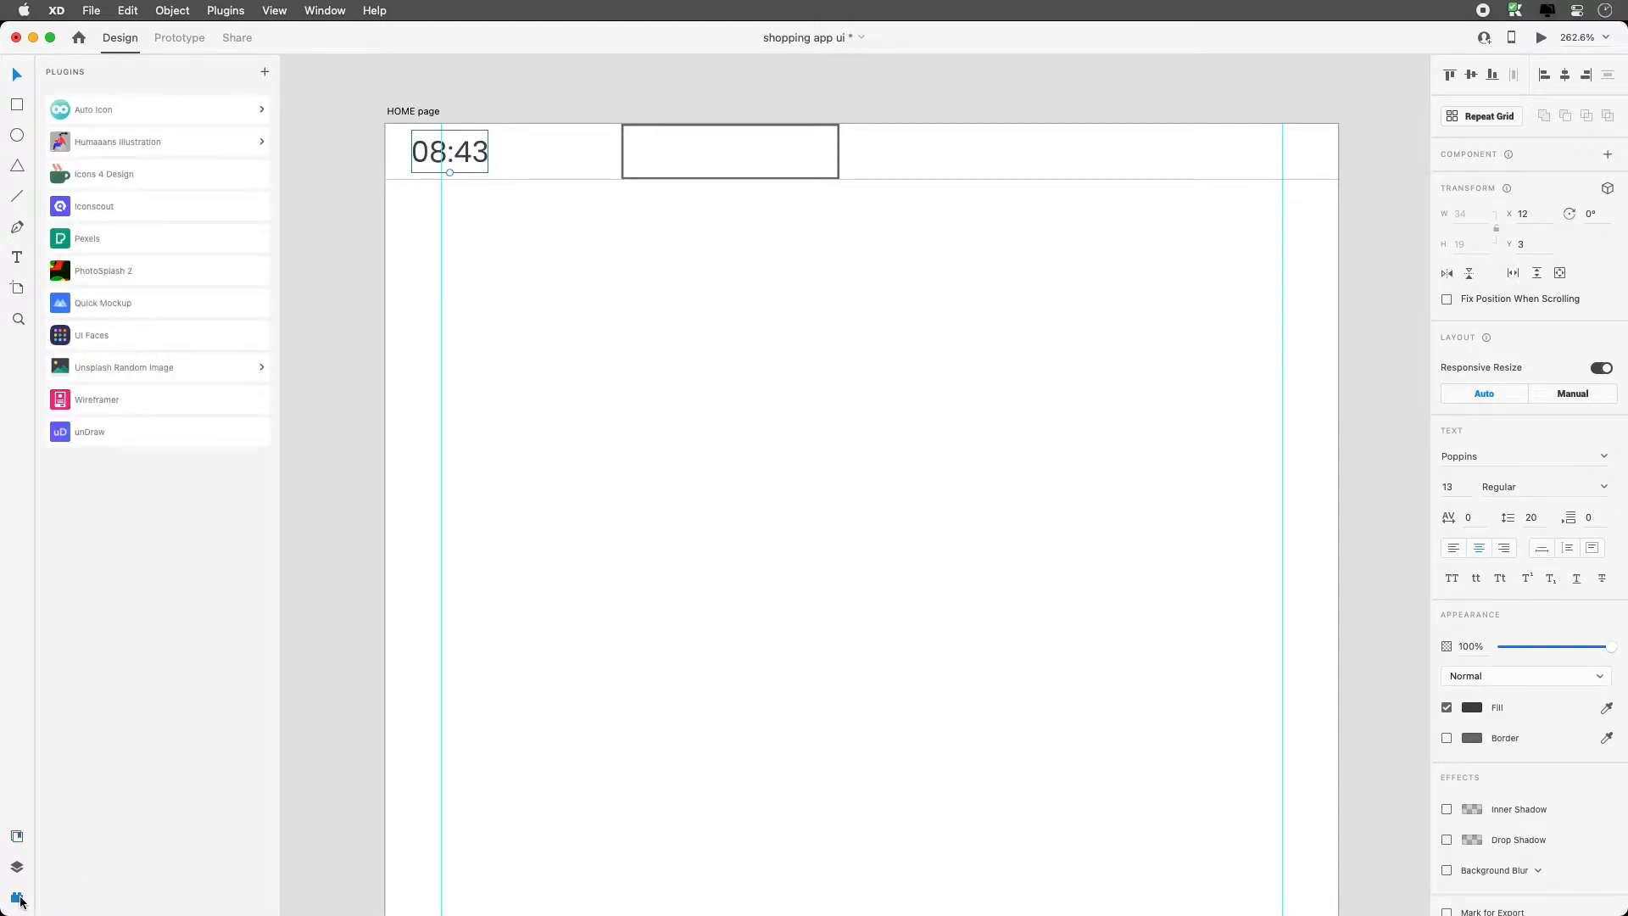
left_click(129, 109)
left_click(93, 136)
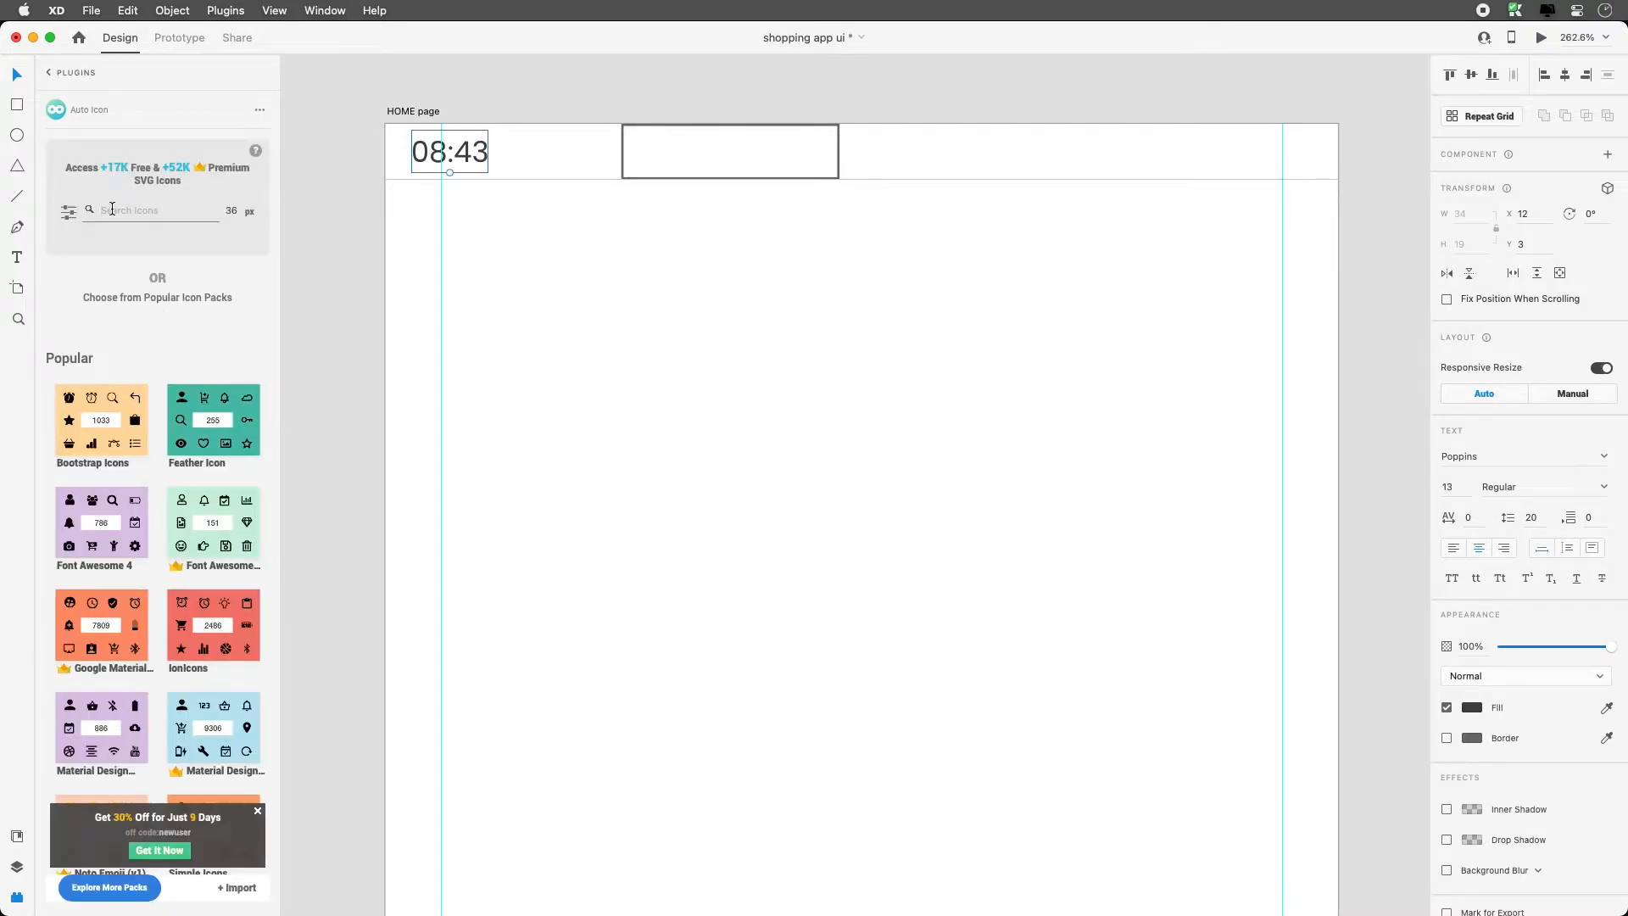
type("signal")
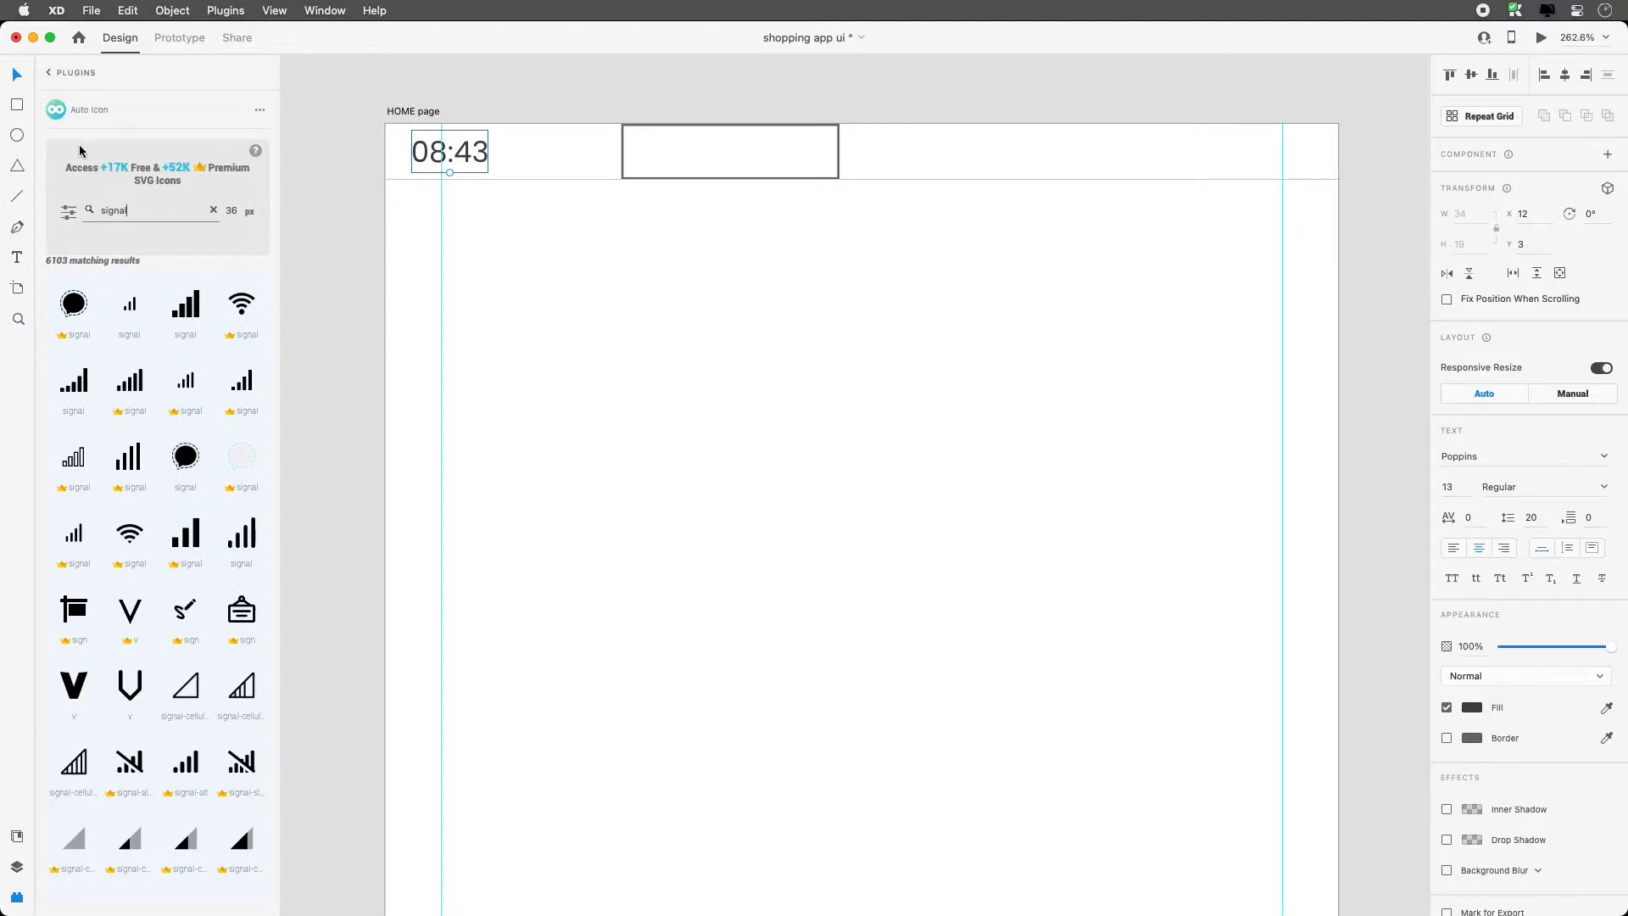
left_click(68, 212)
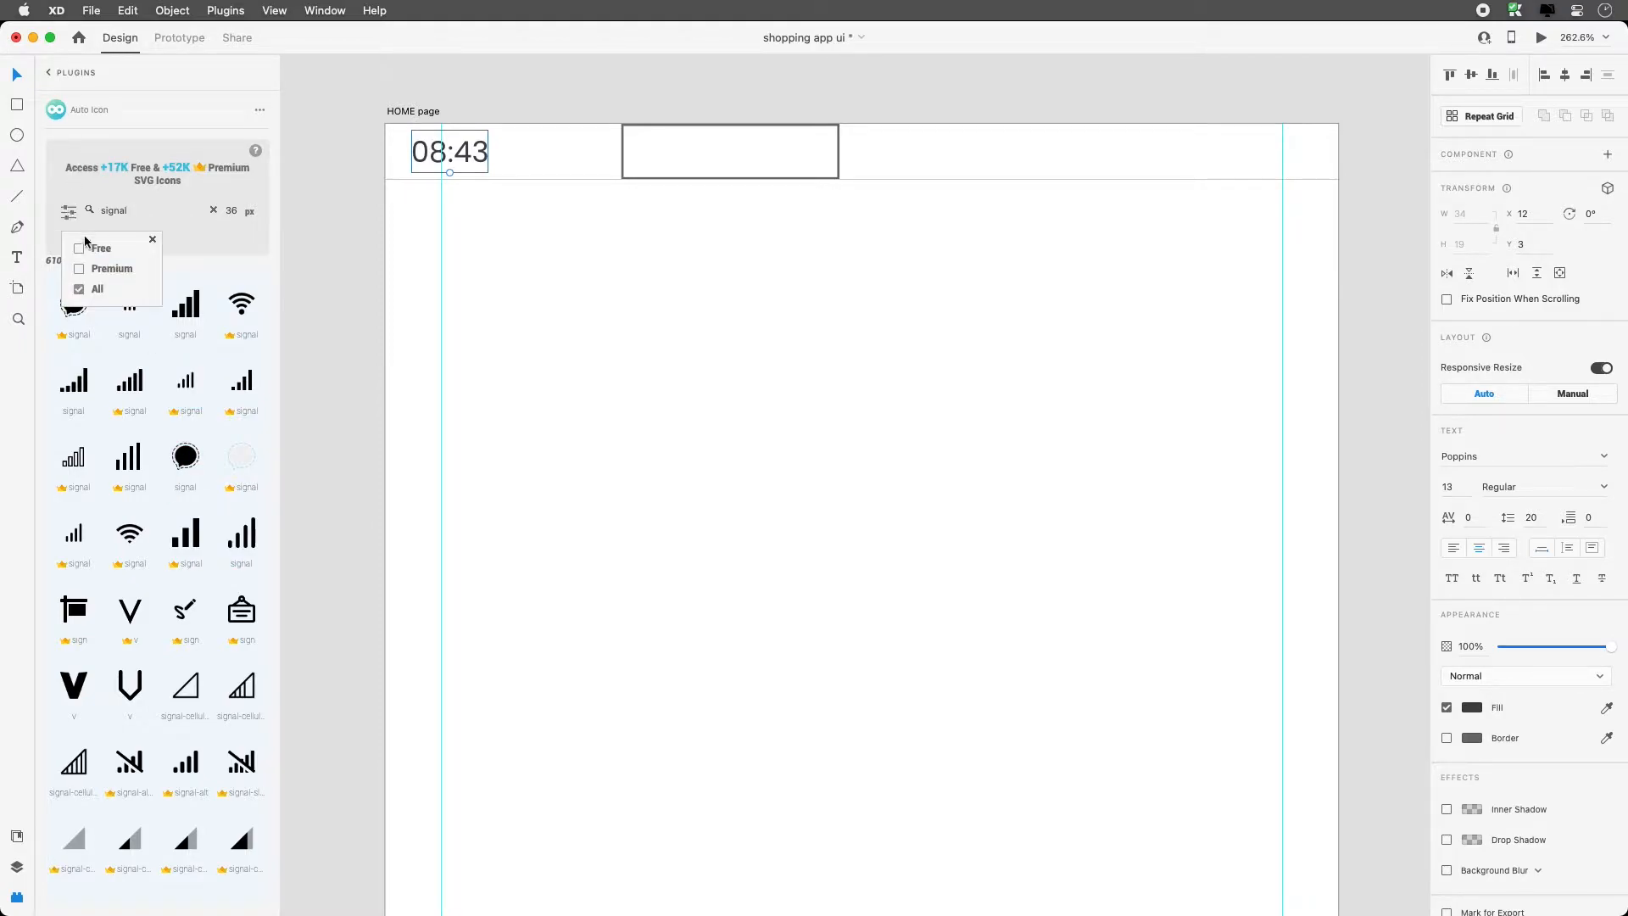
left_click(80, 249)
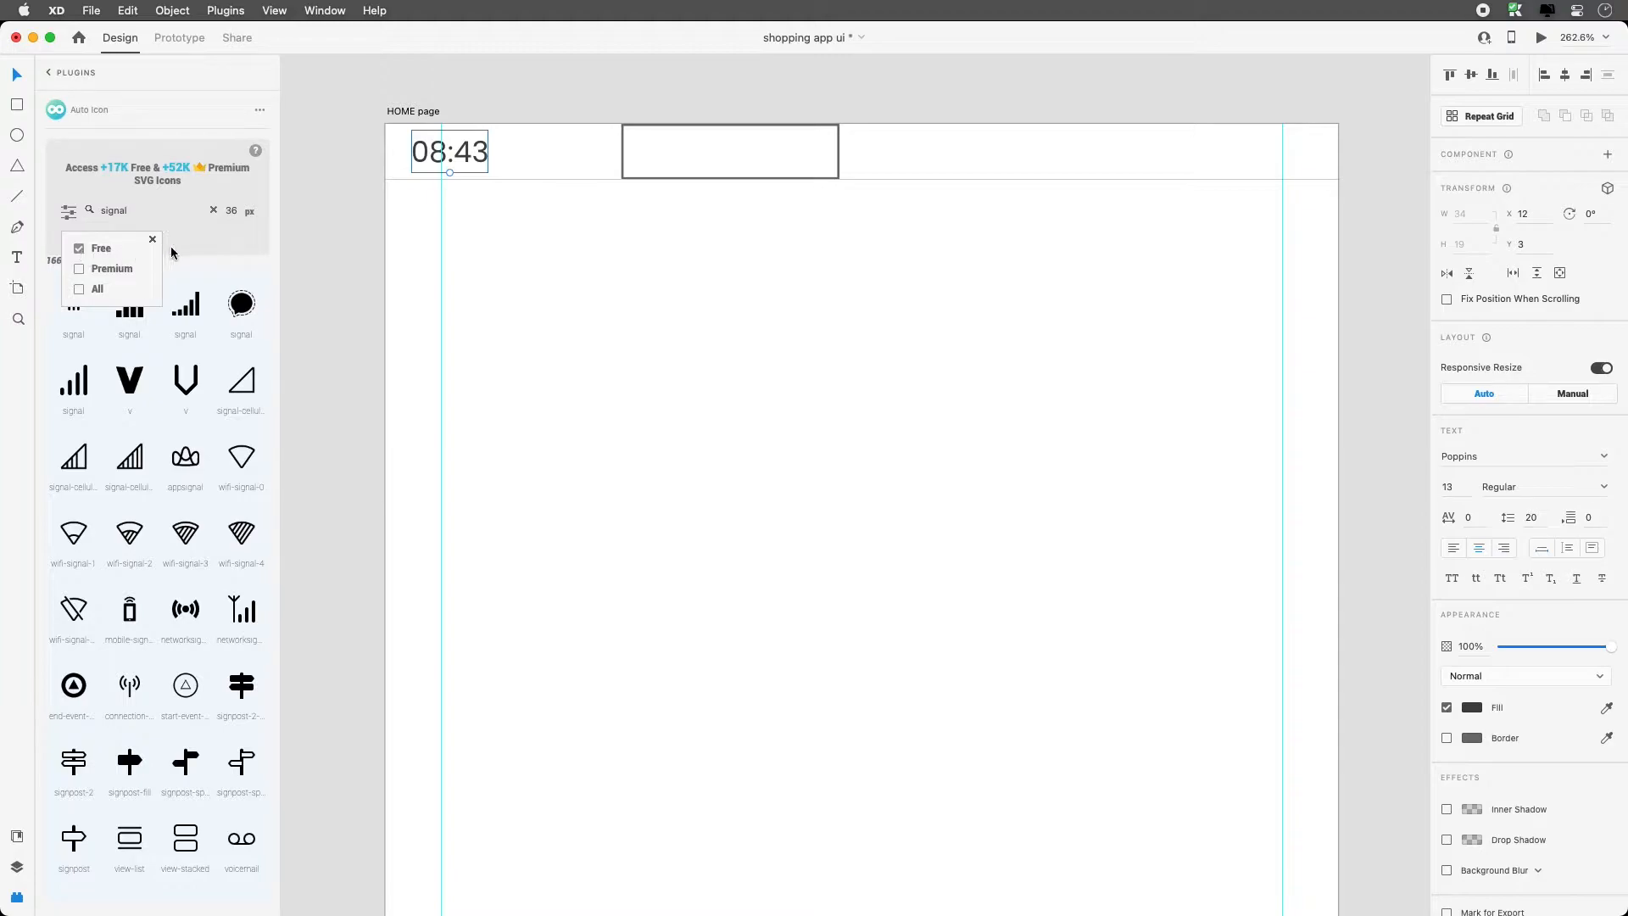
left_click(190, 231)
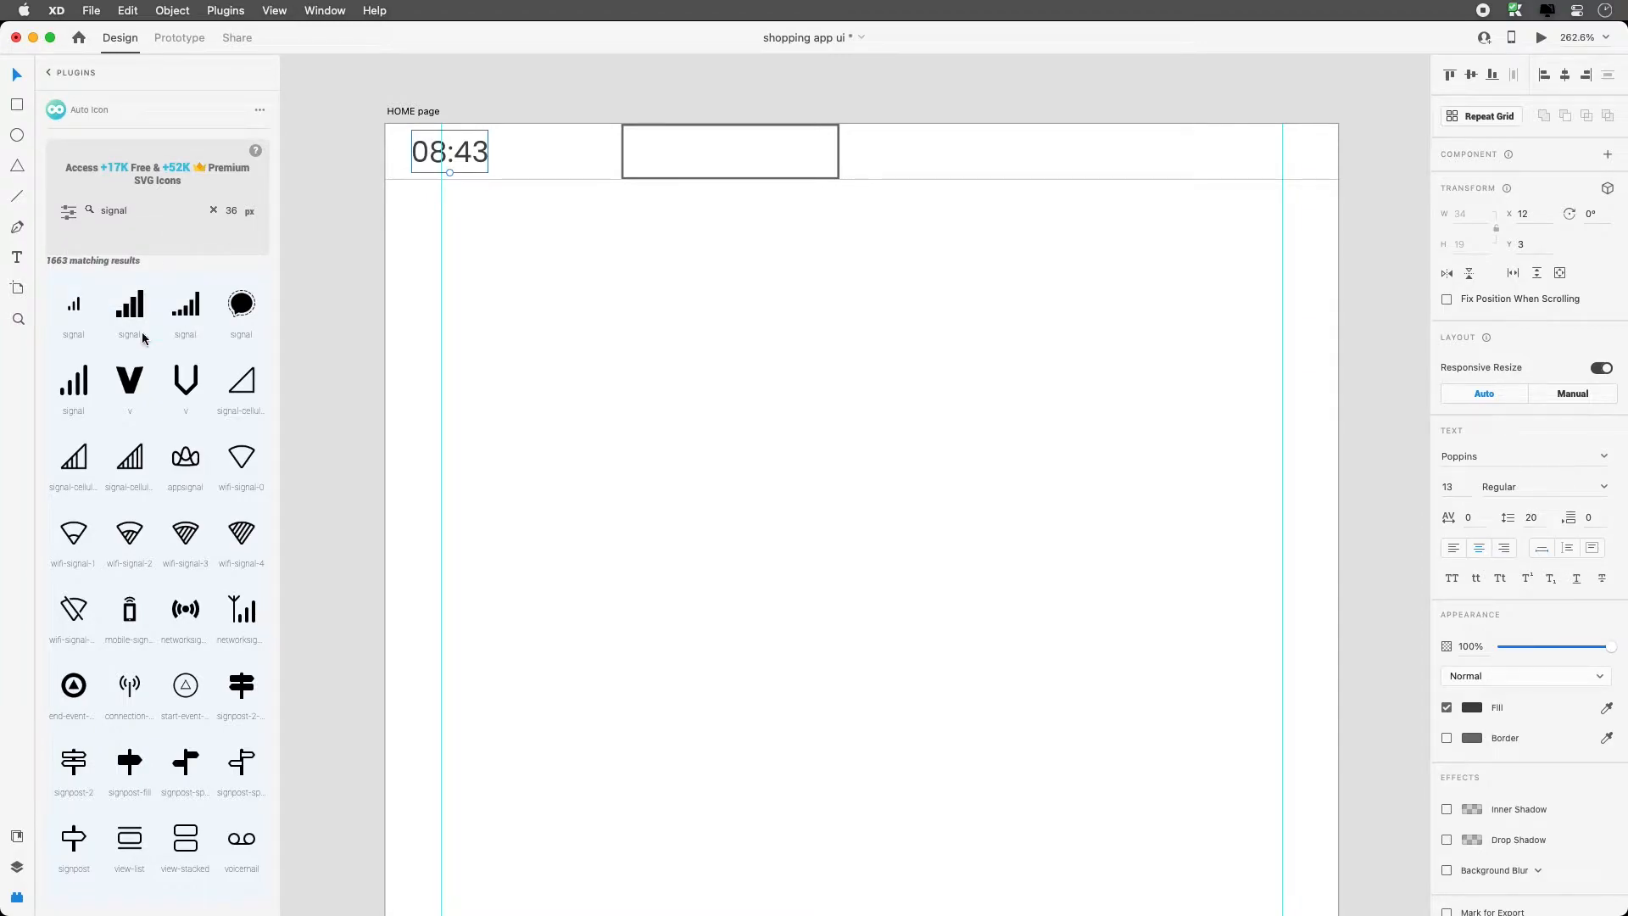
left_click_drag(203, 317, 1119, 160)
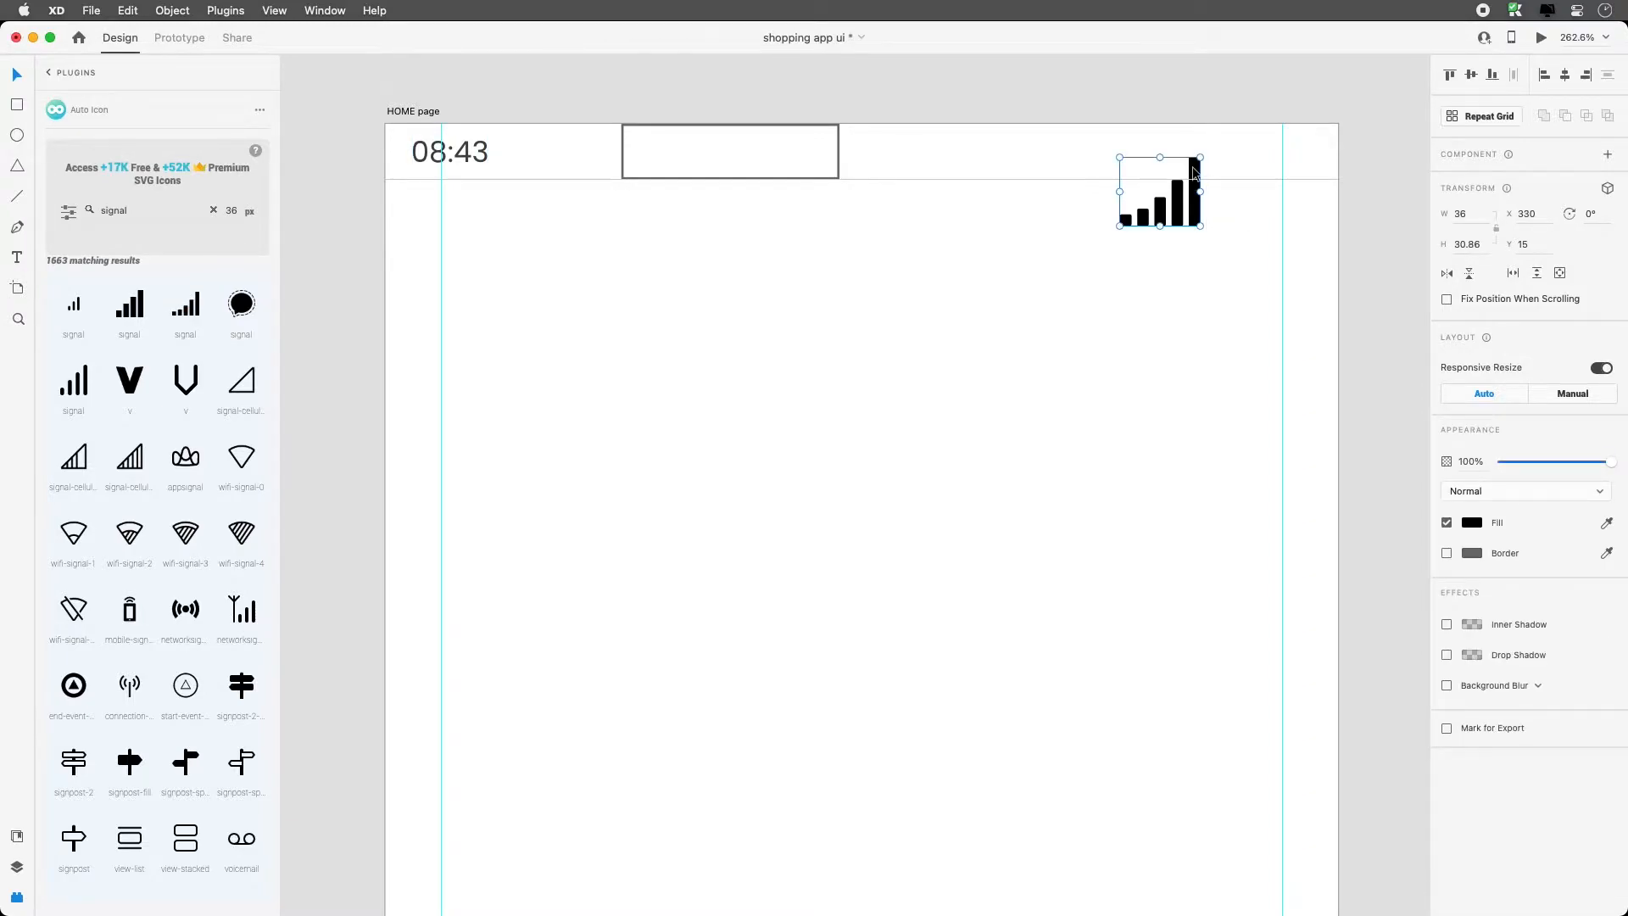
Delete the tallest bar of the signal icon so that four bars remain
double_click(1194, 172)
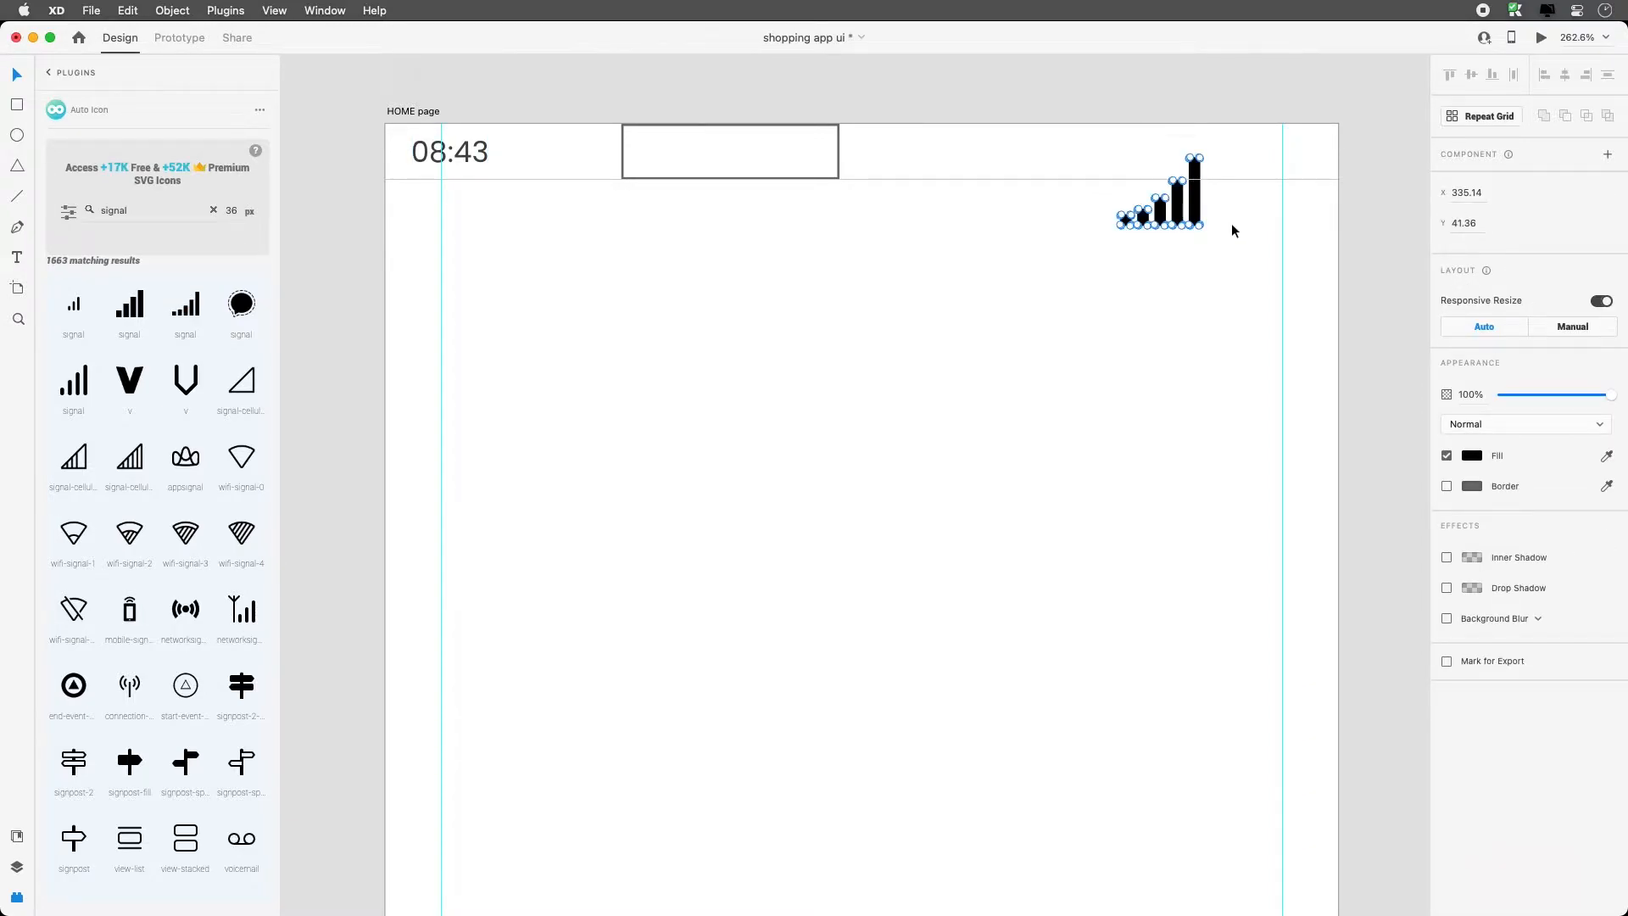
key("Escape")
right_click(1198, 194)
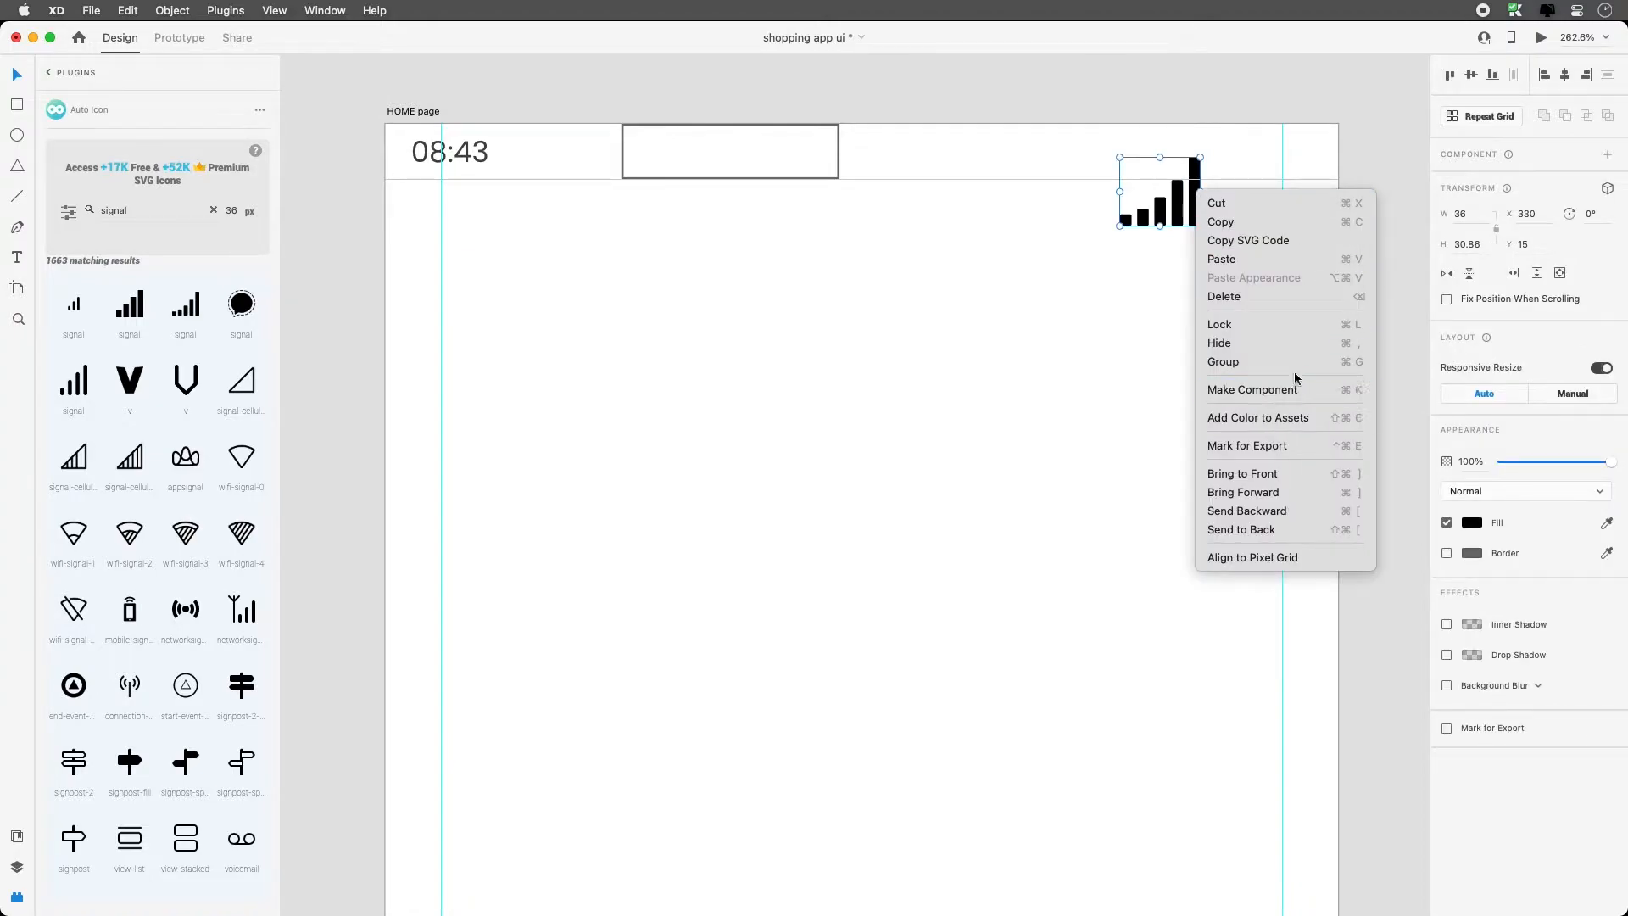
left_click(1116, 352)
key("z")
left_click_drag(1028, 87, 1344, 334)
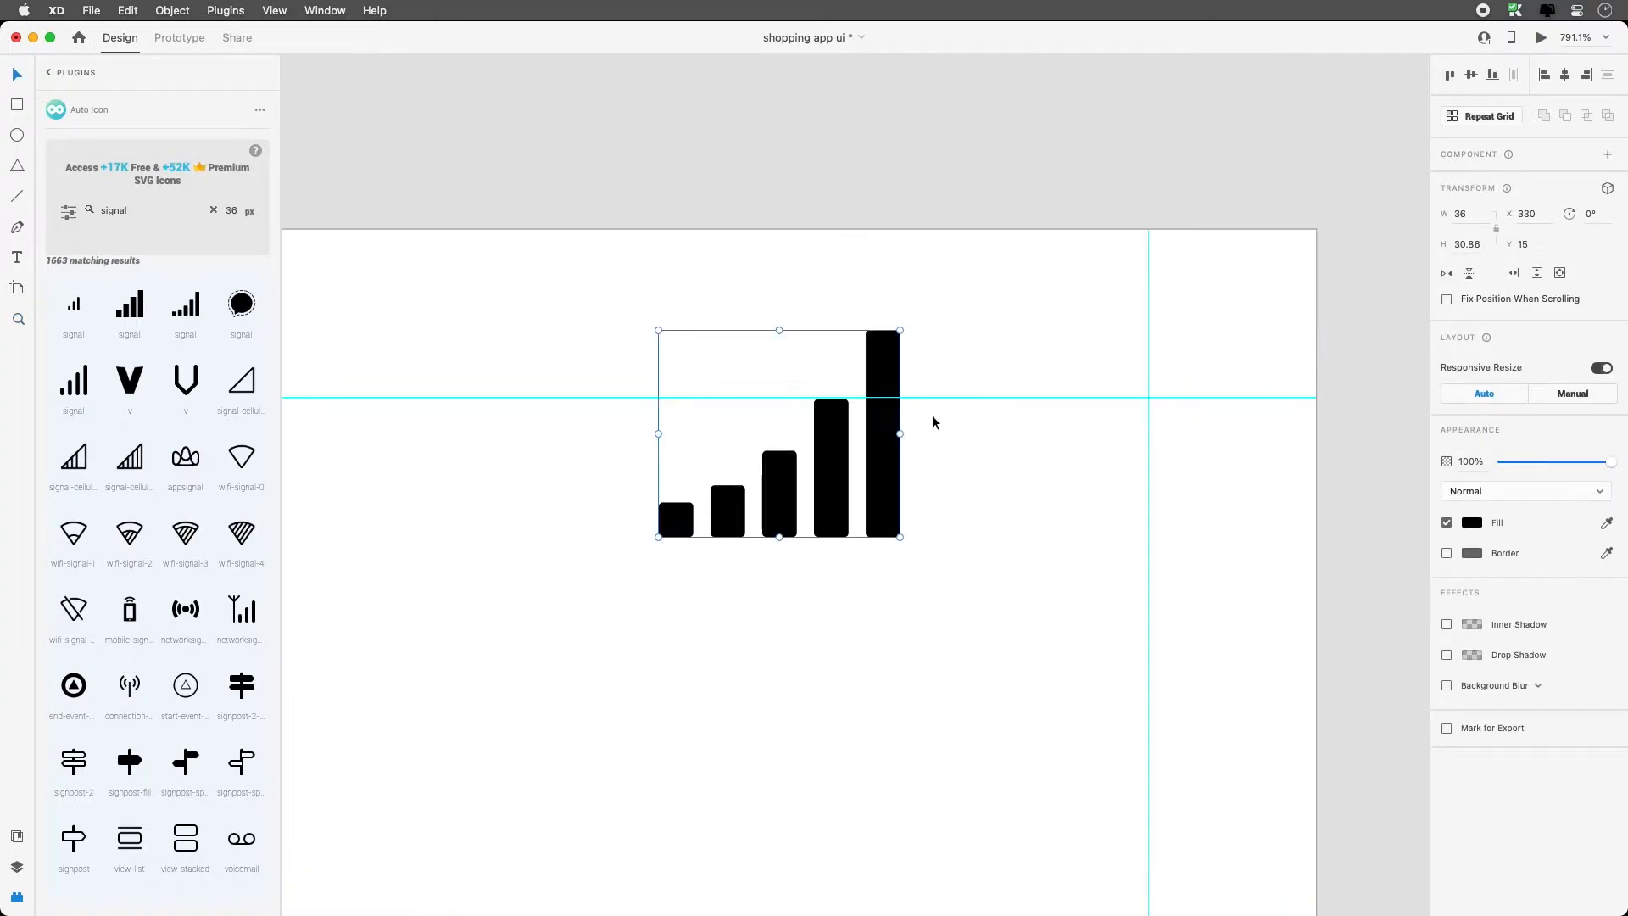
double_click(876, 421)
left_click_drag(939, 303, 853, 566)
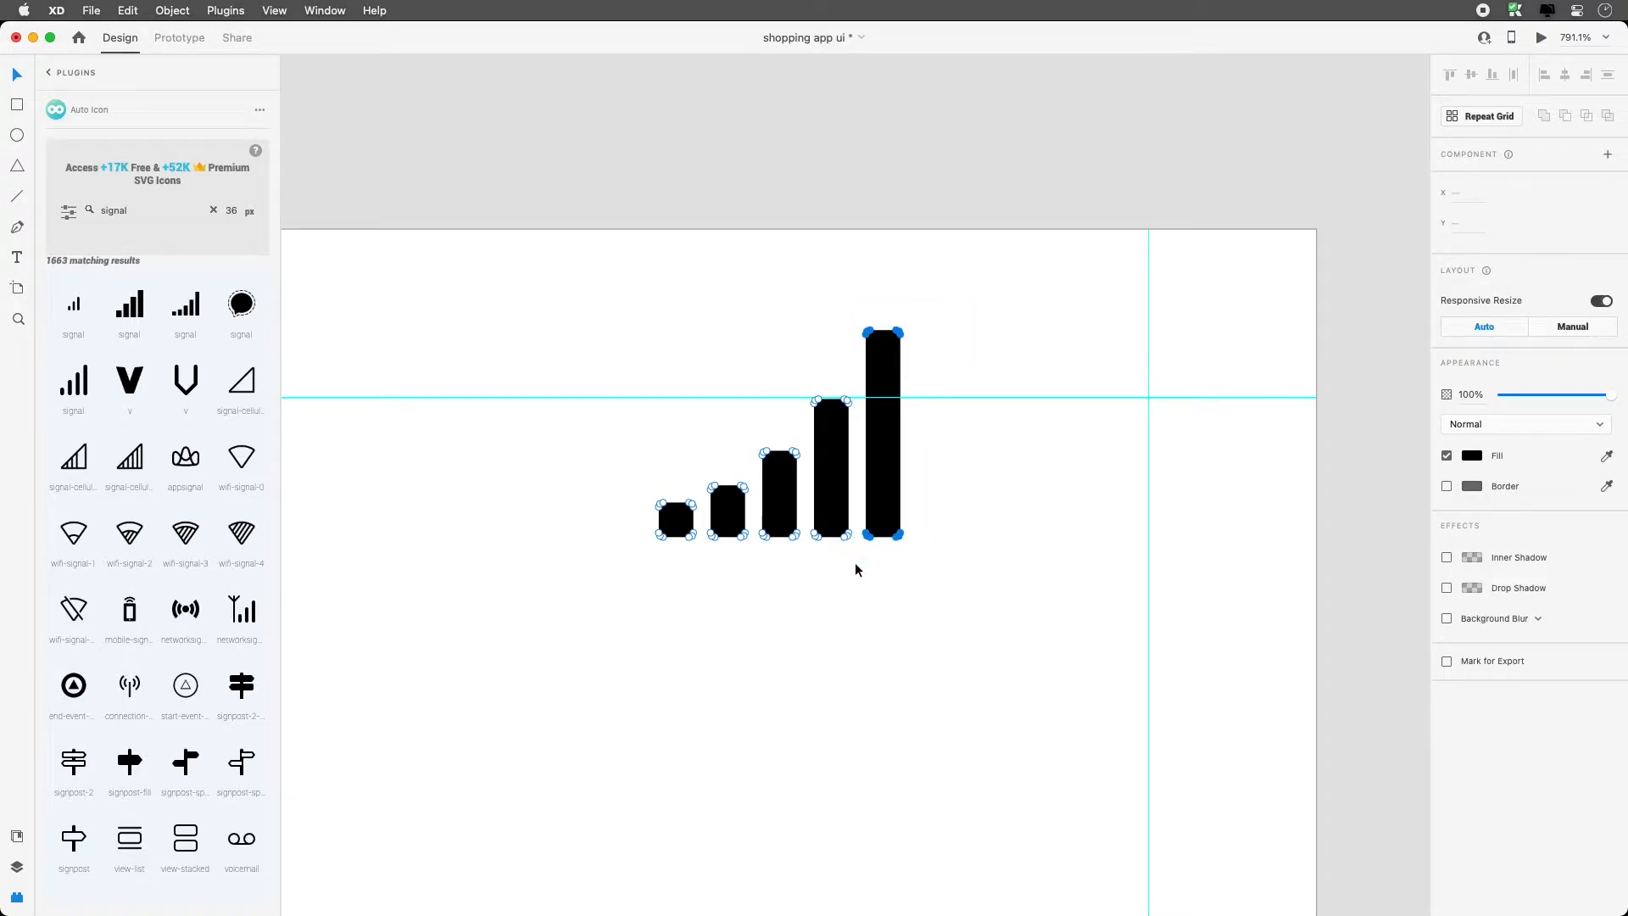
key("Delete")
key("Escape")
key("Escape")
Place the signal icon above the horizontal guide and scale it down proportionally to a height of 14 px
left_click_drag(844, 496, 937, 335)
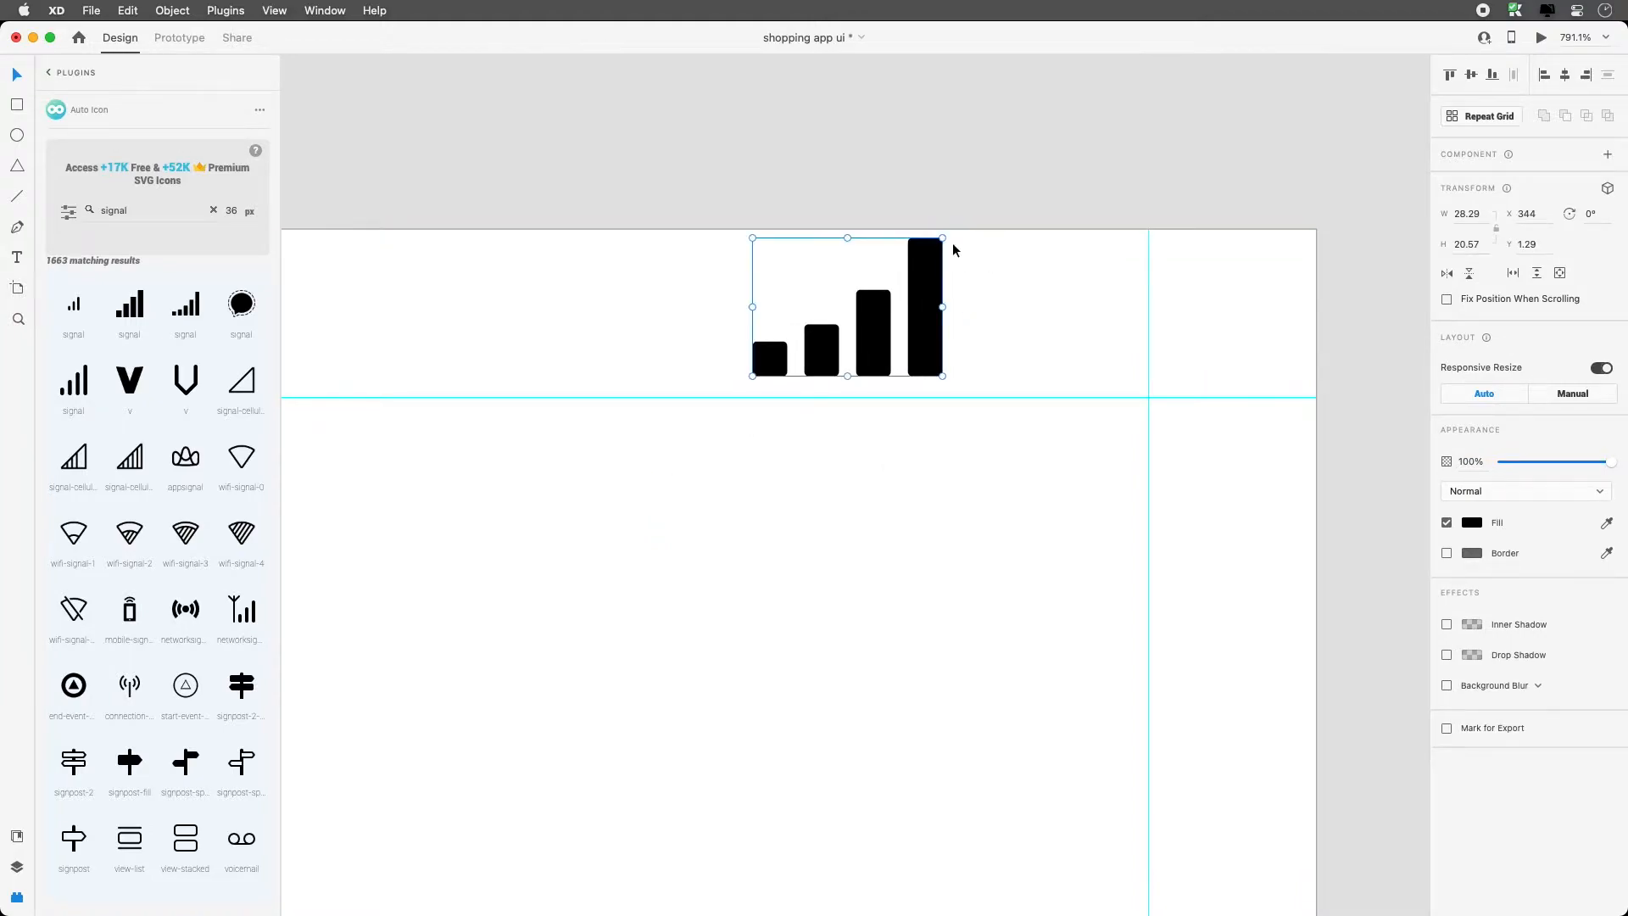
left_click_drag(944, 237, 889, 281)
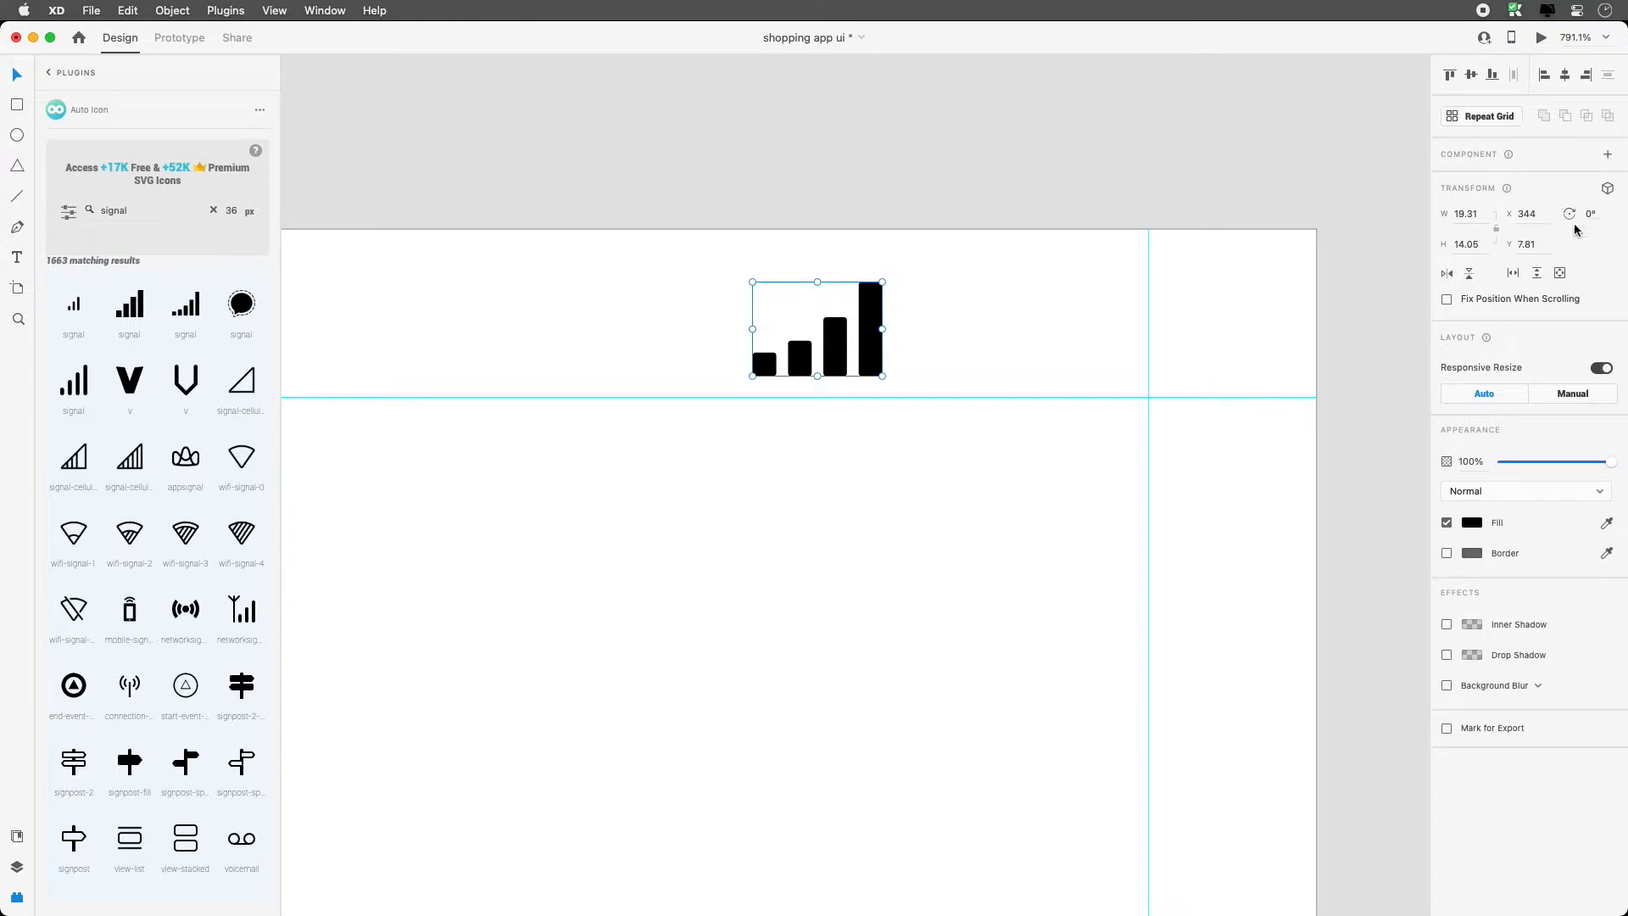
double_click(1484, 244)
type("14")
key("Return")
Search Auto Icon for "wifi" and add the bold Wi-Fi icon to the HOME page beside the signal icon
double_click(118, 211)
type("wifi")
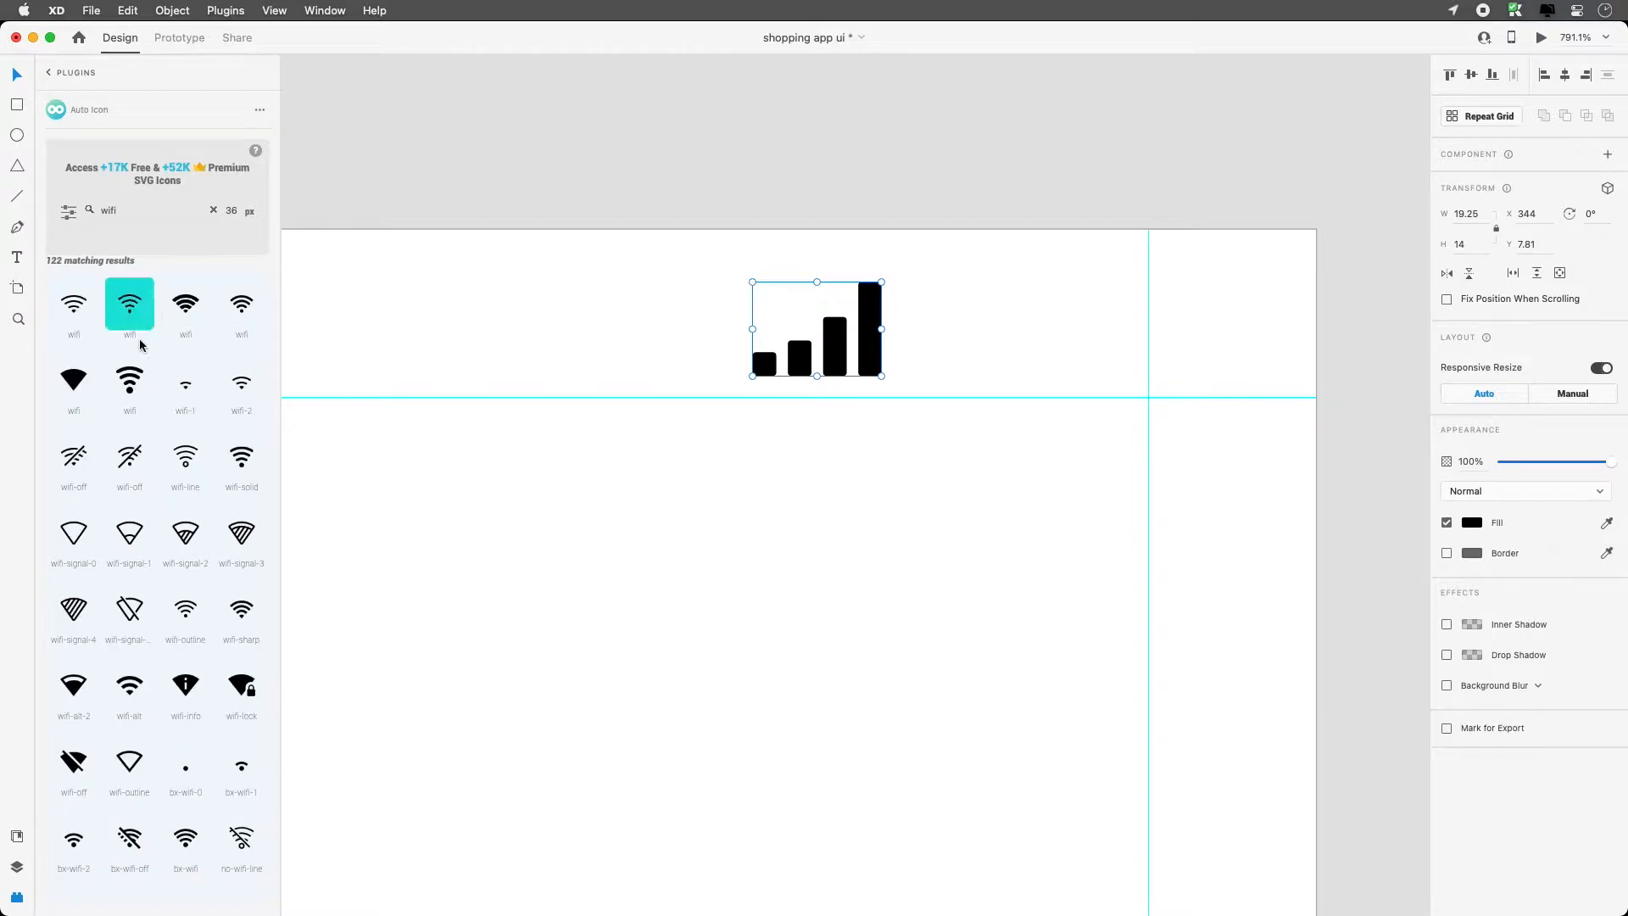
left_click_drag(188, 305, 1049, 317)
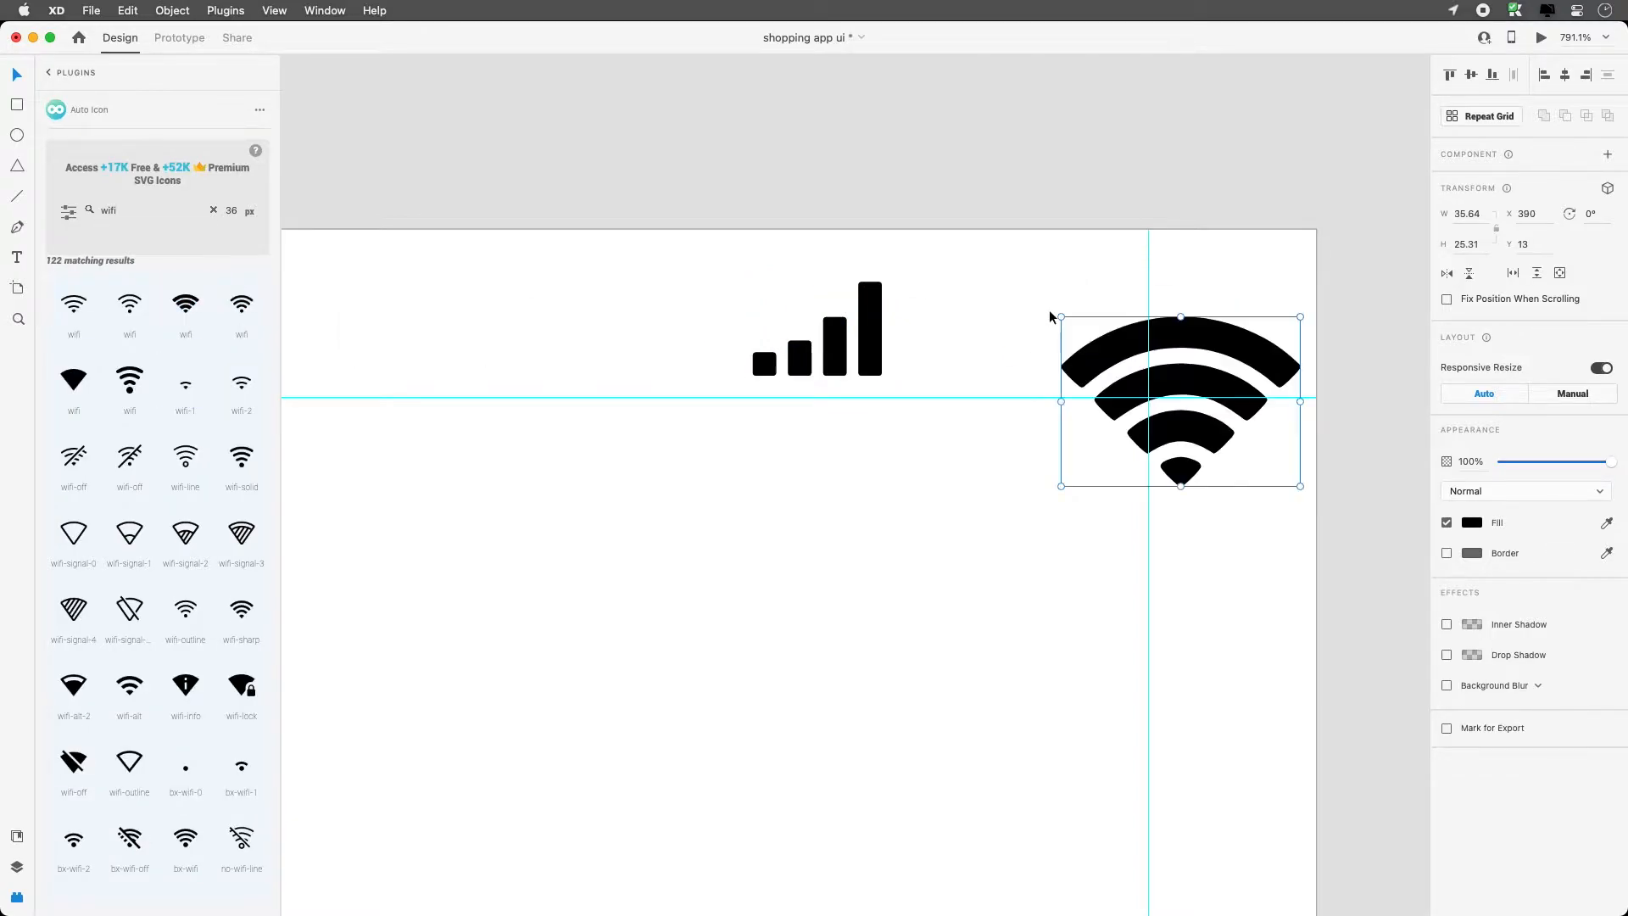
Scale the Wi-Fi icon proportionally to a height of 14 px and align it beside the signal icon
left_click(1498, 228)
left_click(1479, 244)
type("14")
key("Return")
left_click_drag(1118, 360, 984, 324)
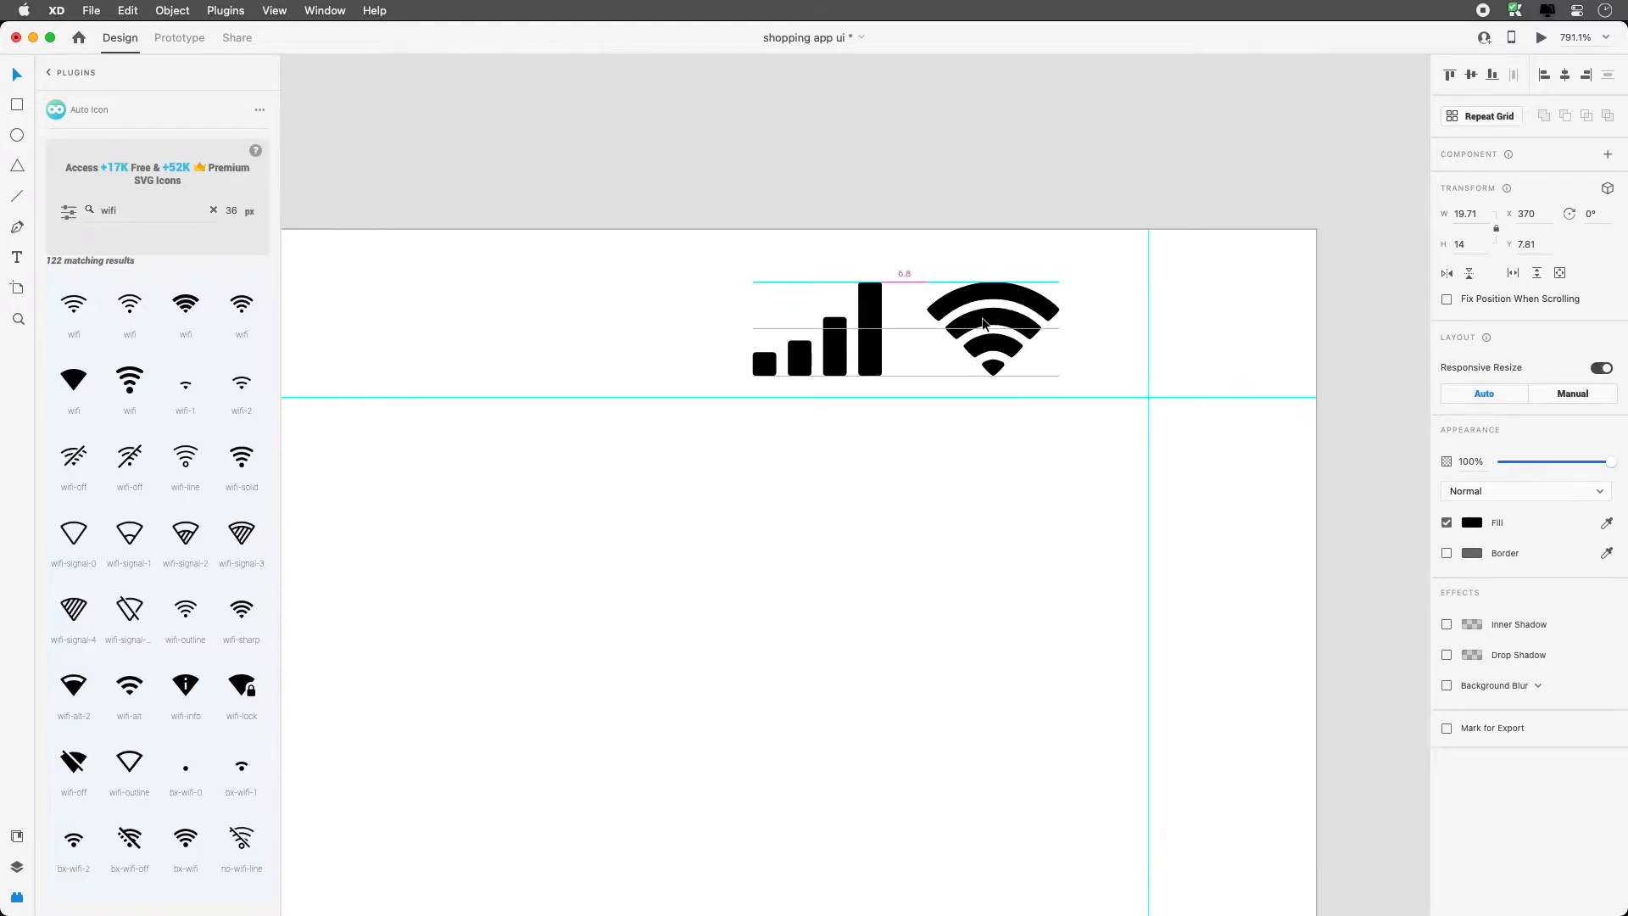
Search Auto Icon for "bett" and add the half-full battery icon beside the Wi-Fi icon
double_click(123, 212)
type("bett")
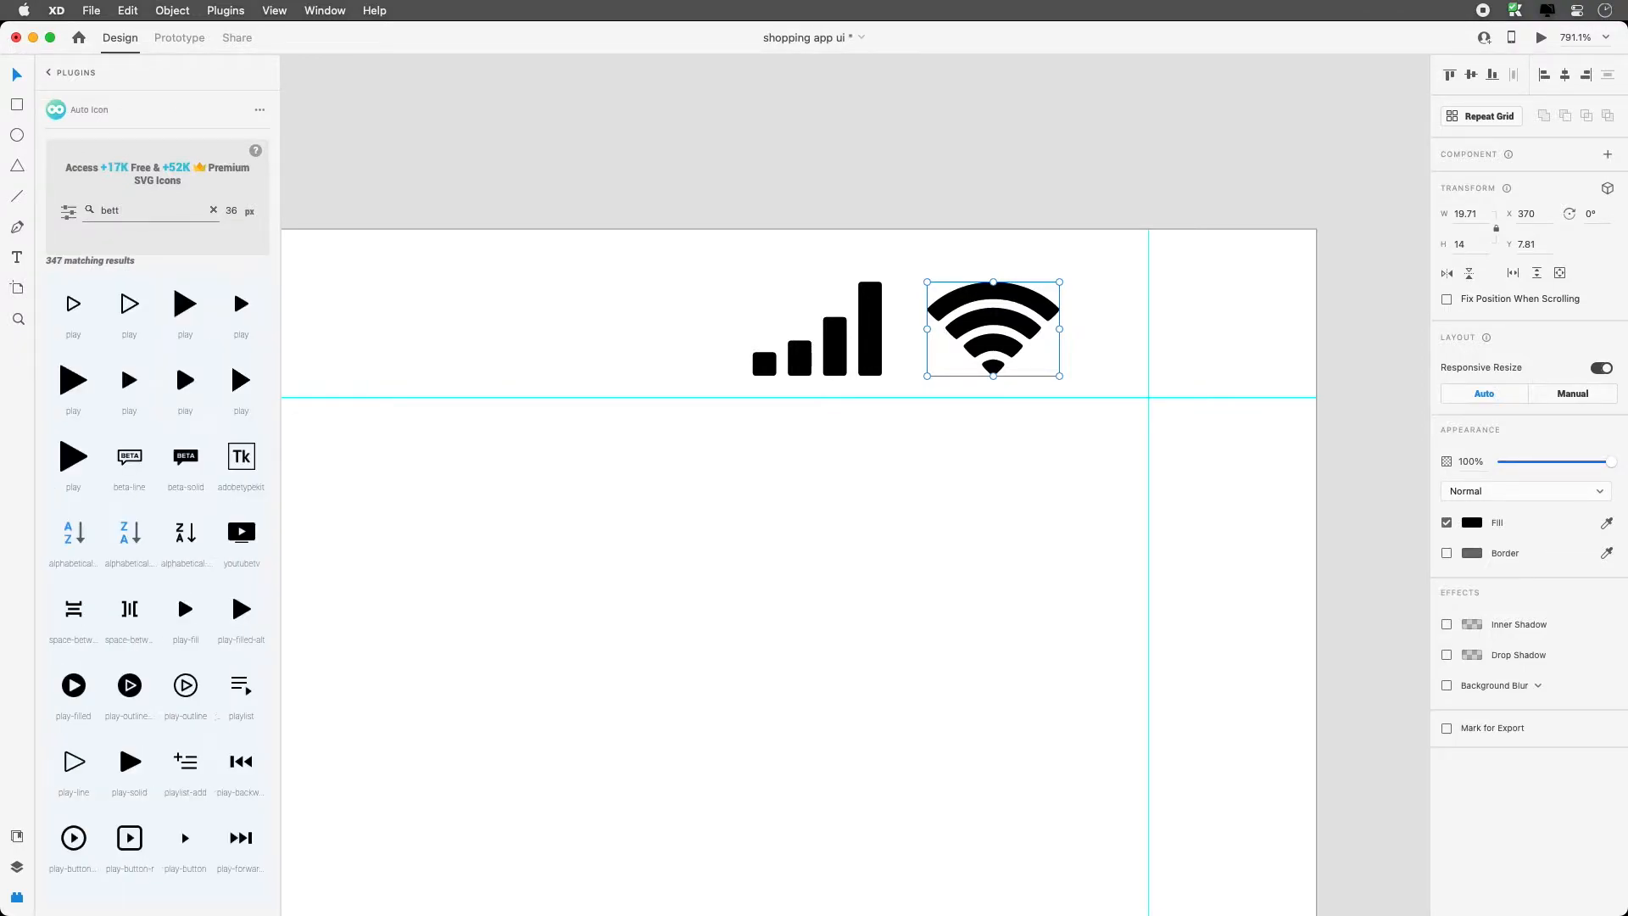
type("er")
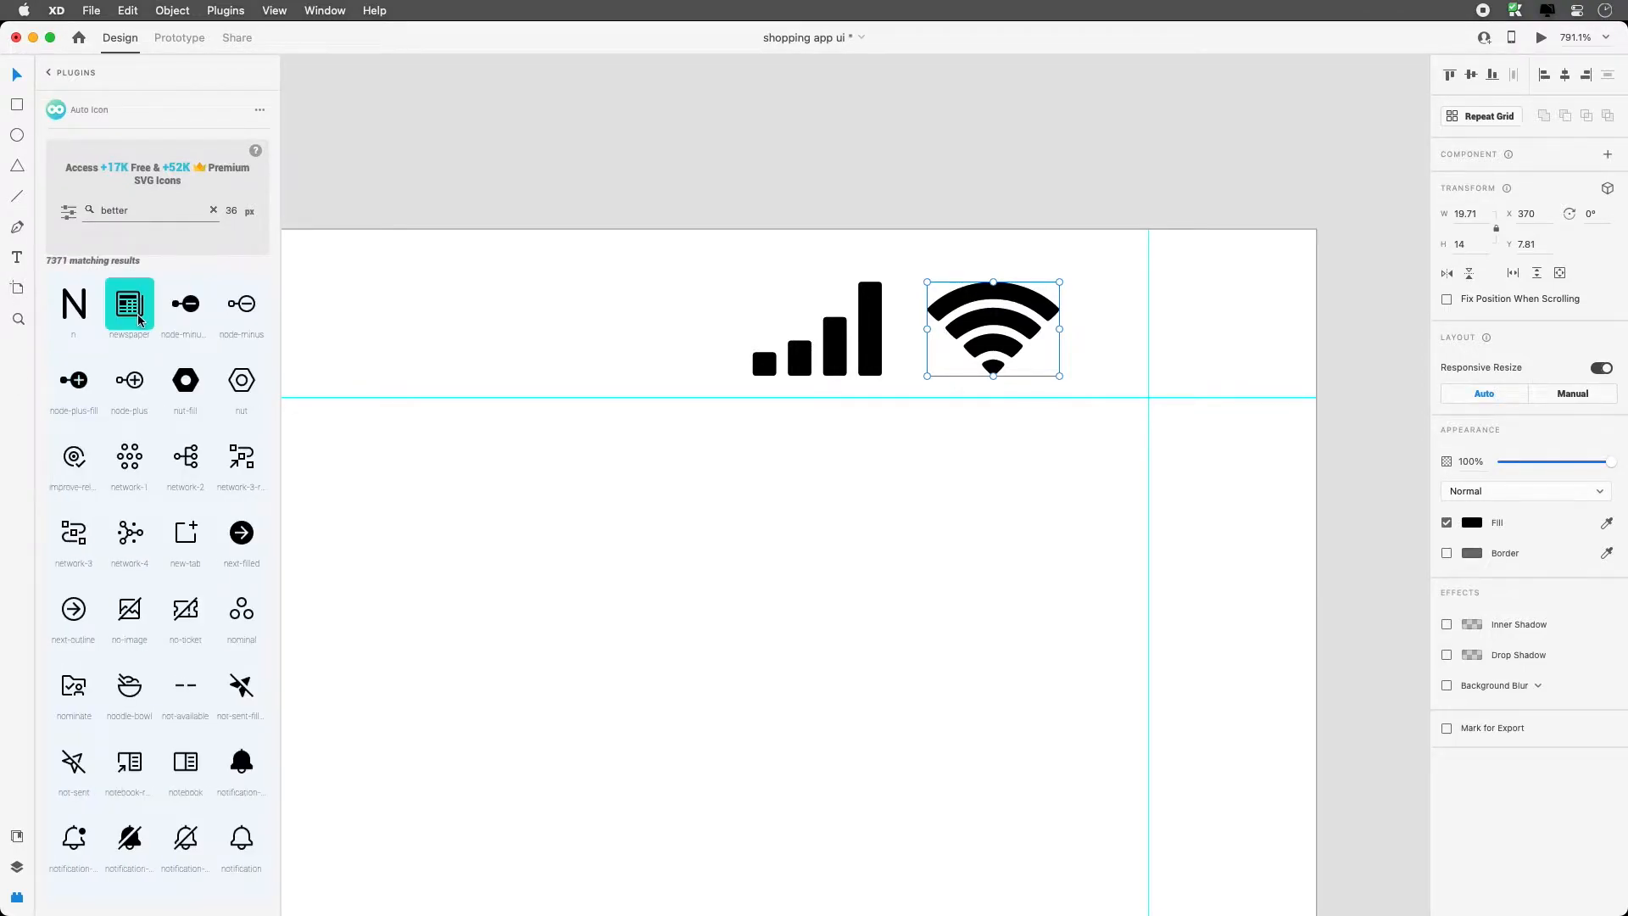
key("BackSpace")
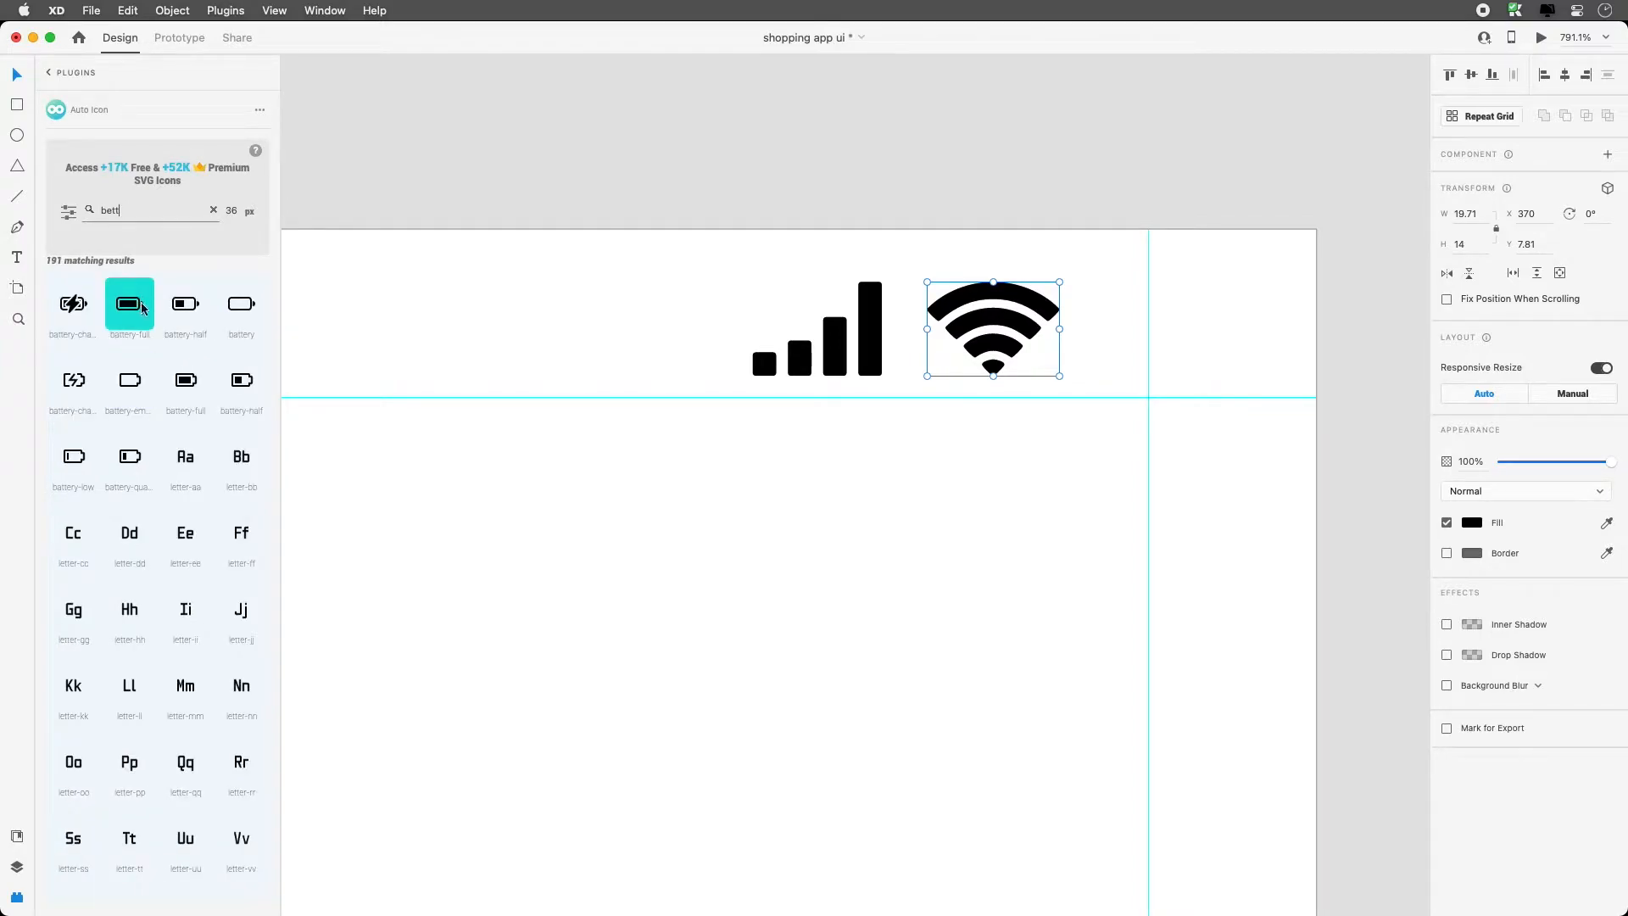
left_click_drag(134, 303, 1135, 339)
left_click_drag(1342, 387, 1297, 311)
Scale the battery icon down to about 18 by 9 px and centre it vertically beside the Wi-Fi icon
left_click(1476, 243)
type("14")
key("Return")
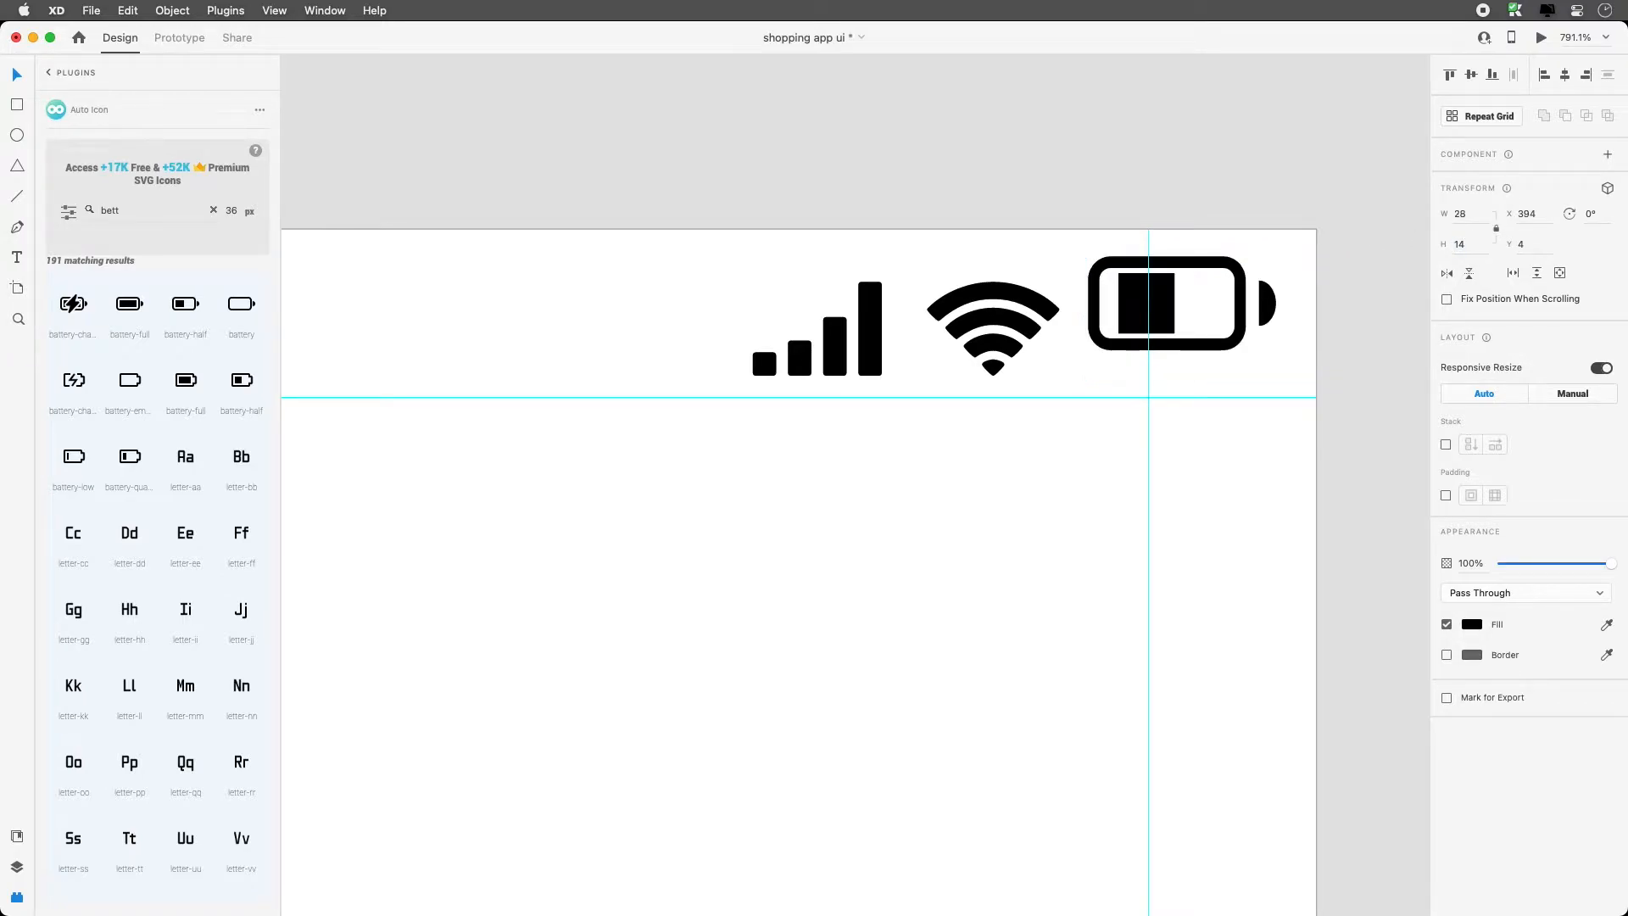
left_click_drag(1275, 256, 1212, 289)
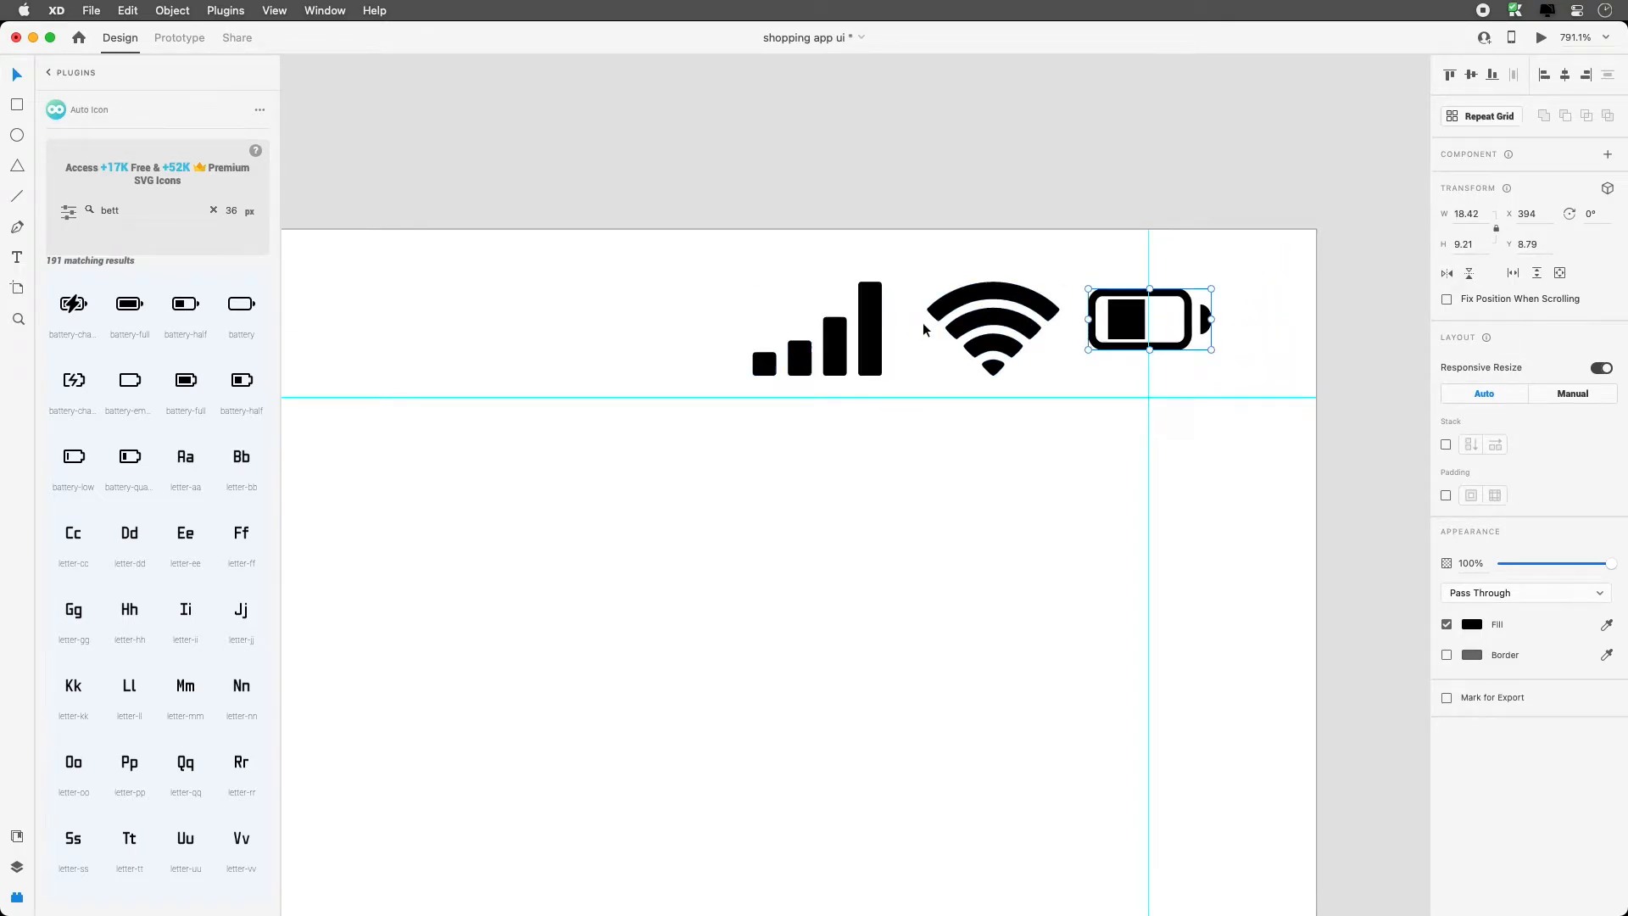
left_click_drag(1132, 328, 1147, 338)
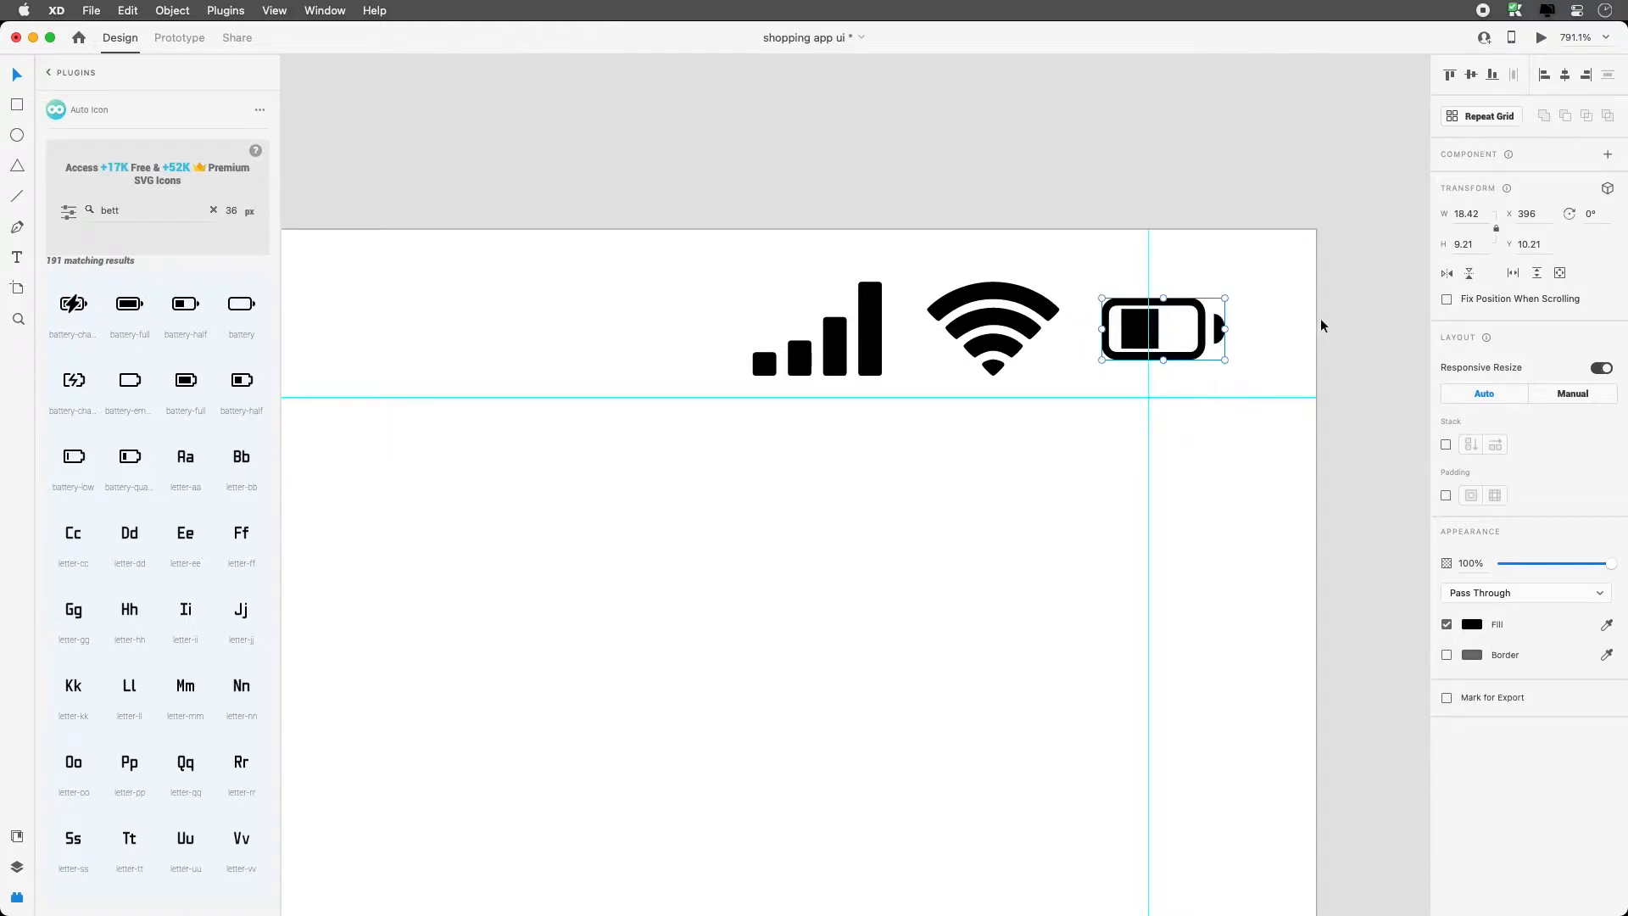
Group the signal, Wi-Fi and battery icons
left_click_drag(1246, 283, 752, 379)
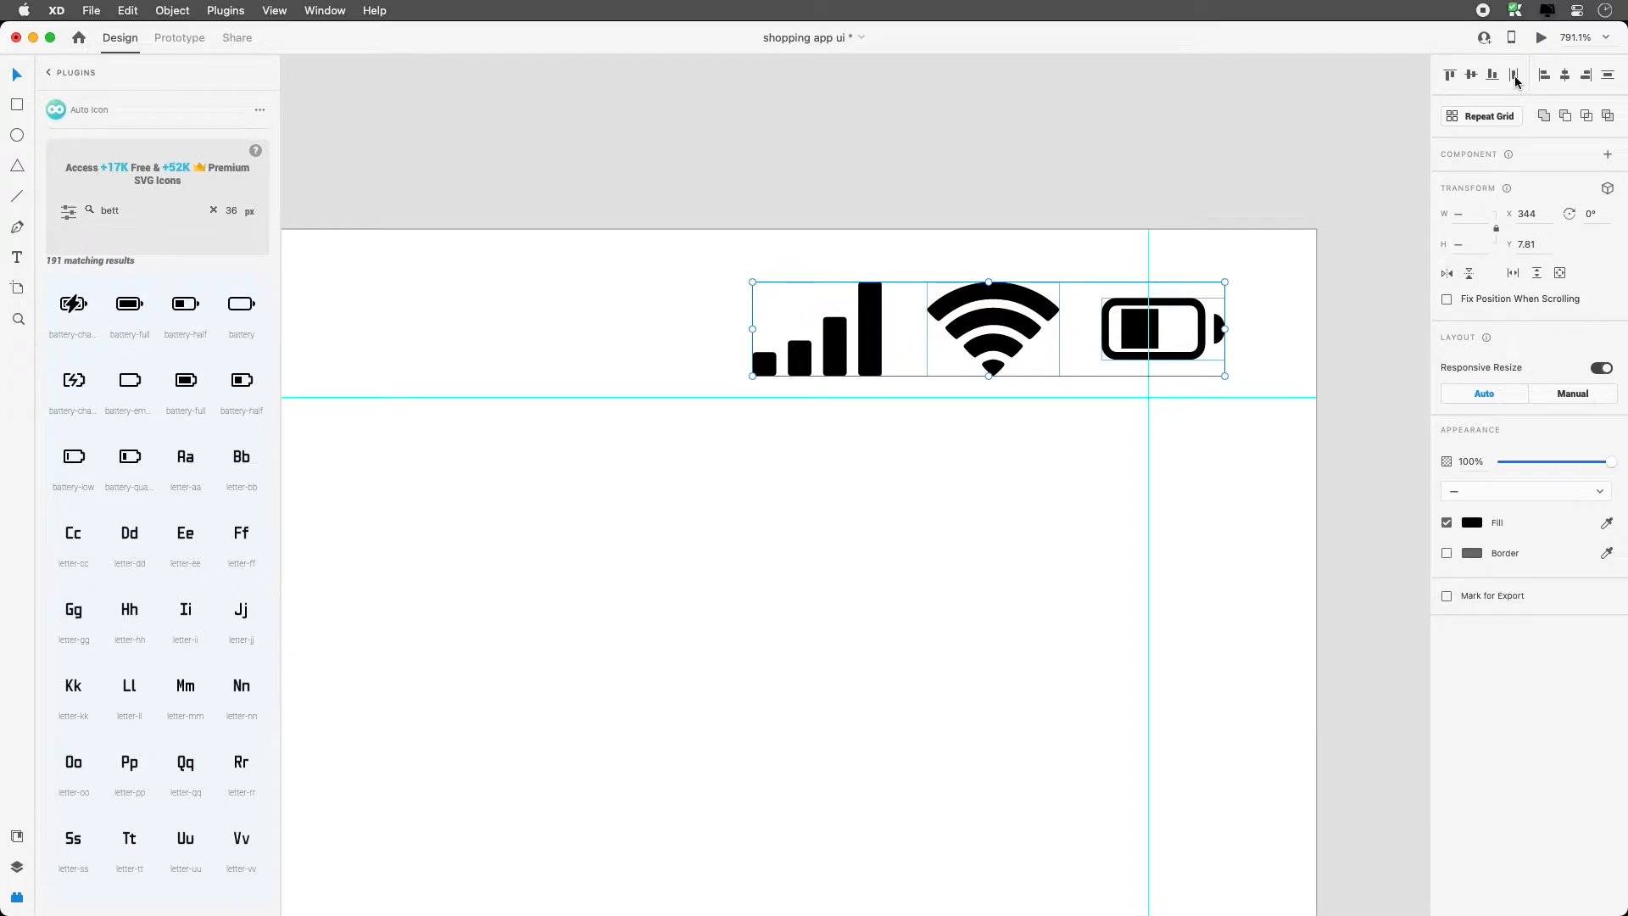
right_click(1056, 303)
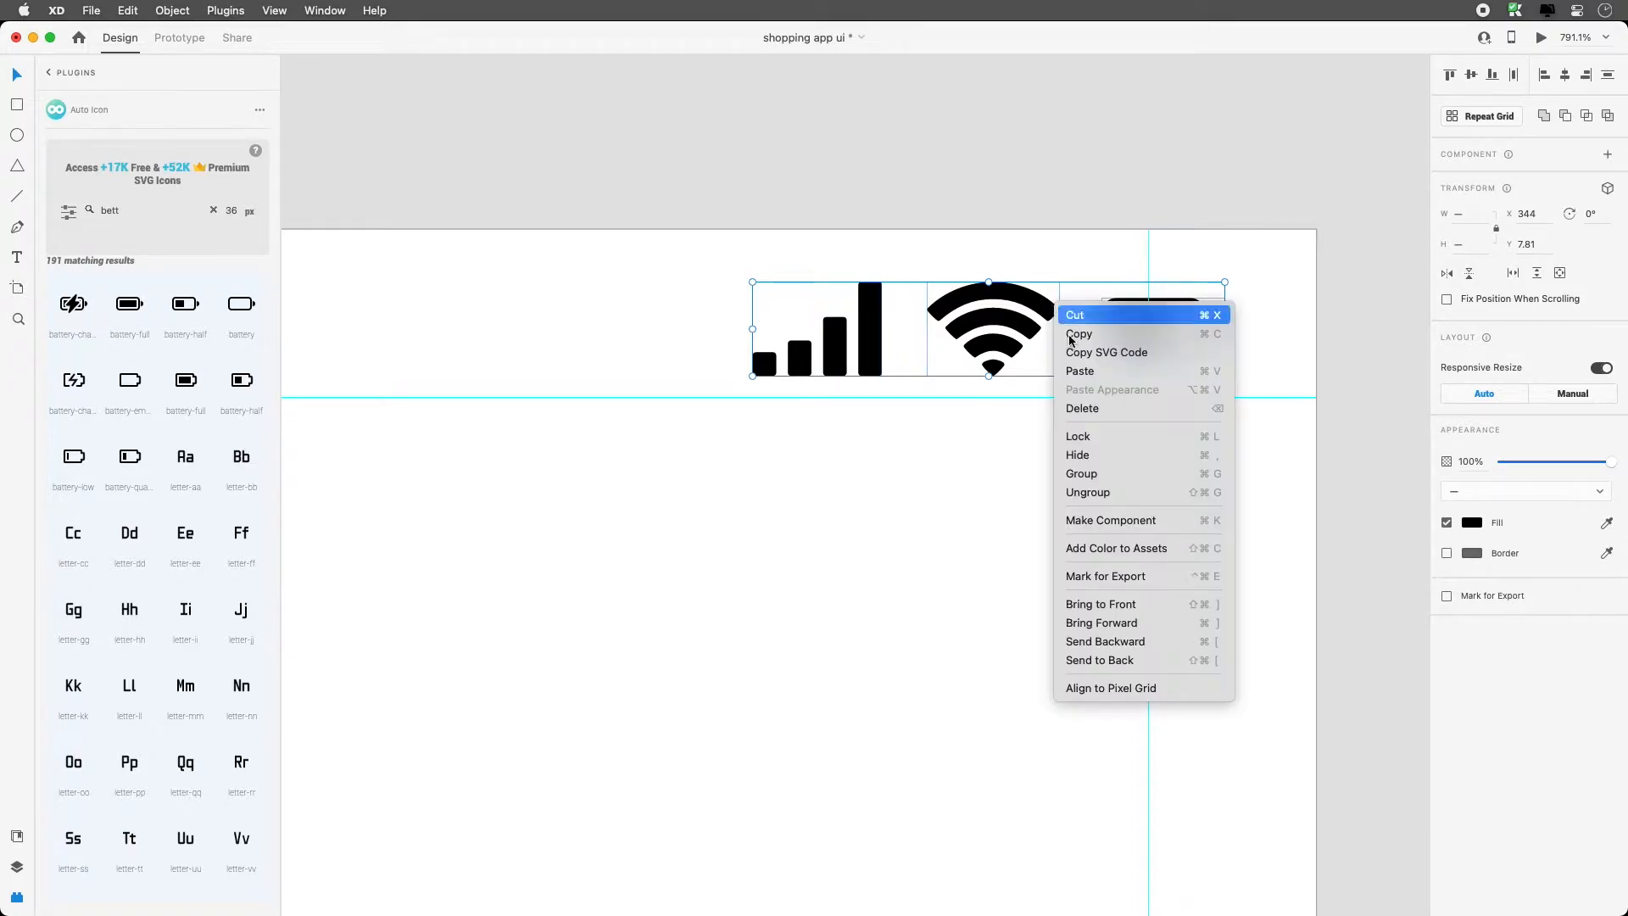
left_click(1129, 473)
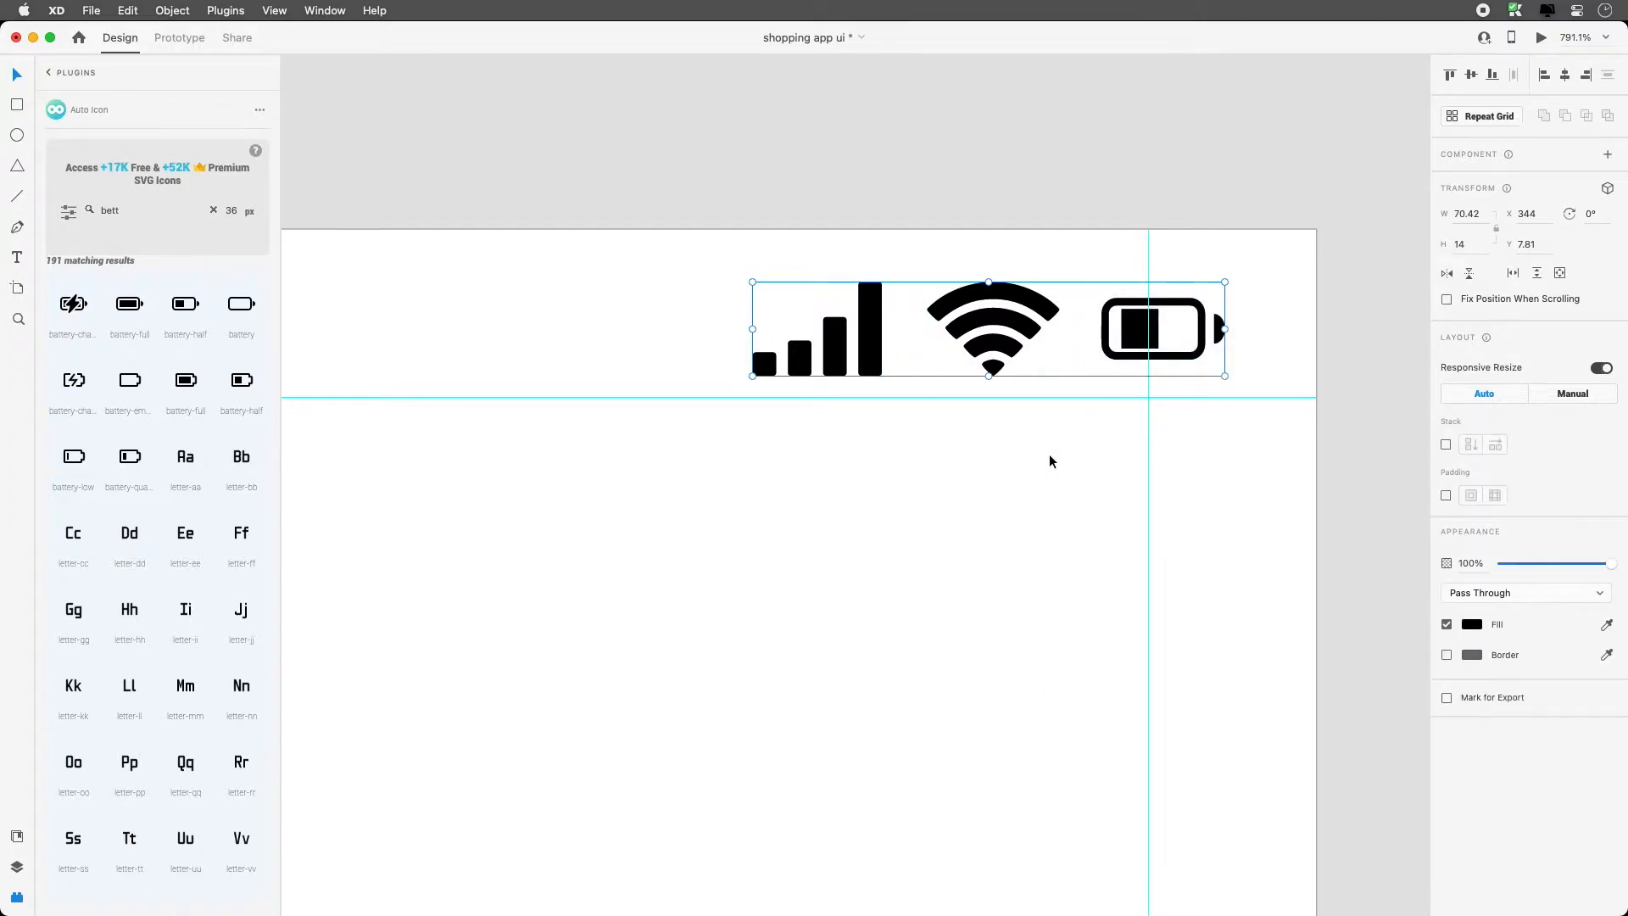
Align the icon group vertically to the middle of the rectangle beside the 08:43 text and delete that rectangle
key("super+2")
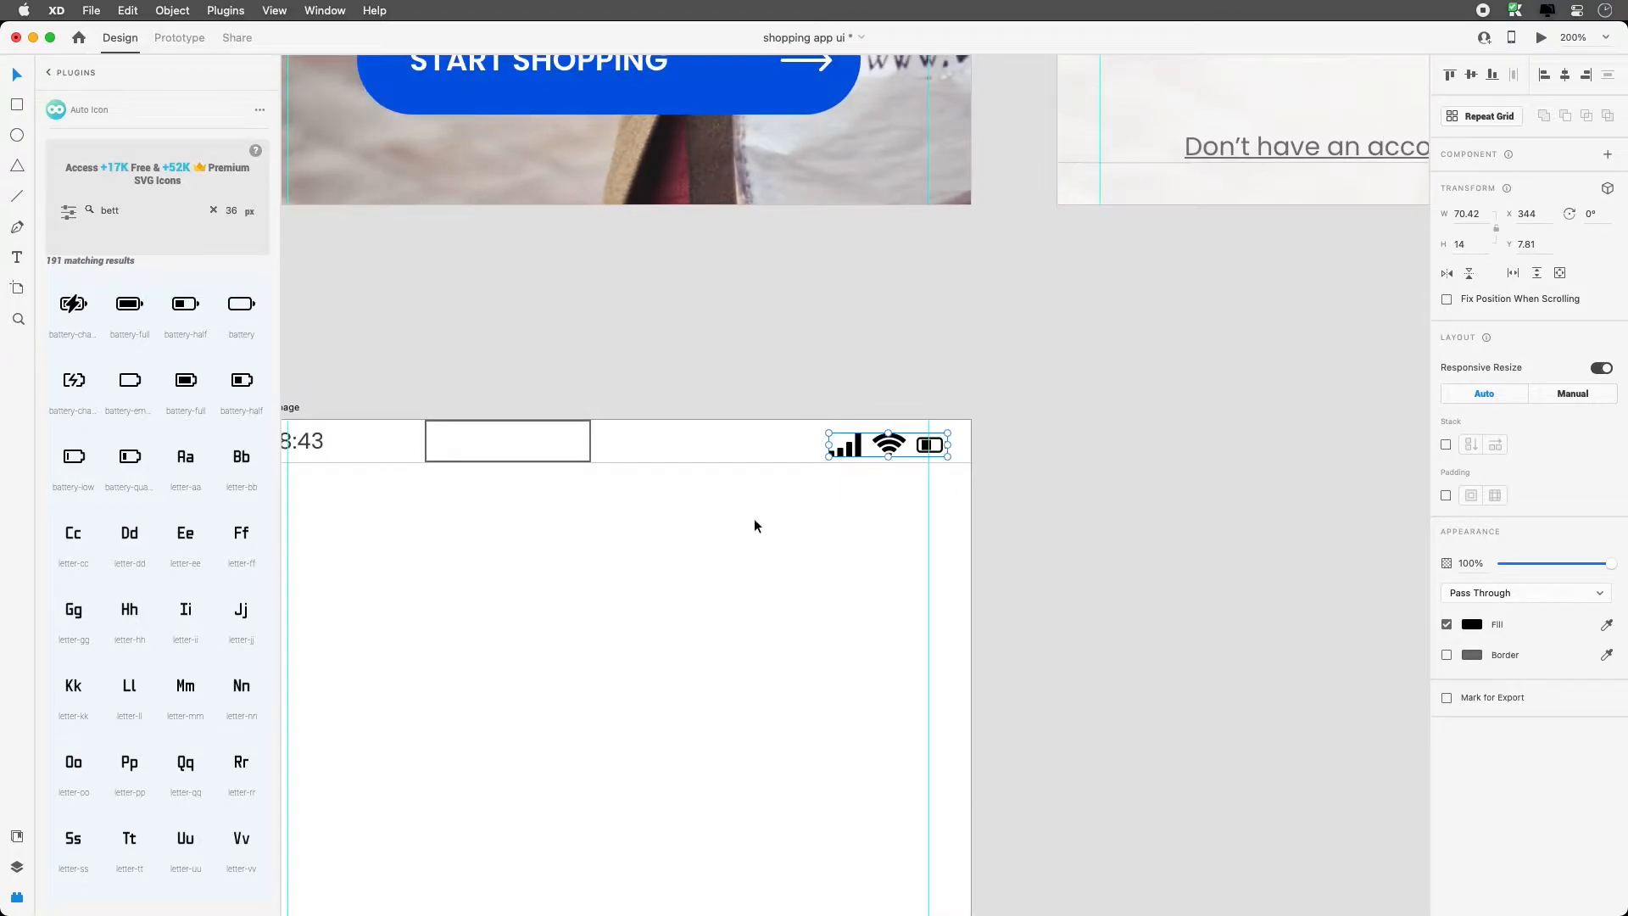
left_click_drag(493, 601, 554, 262)
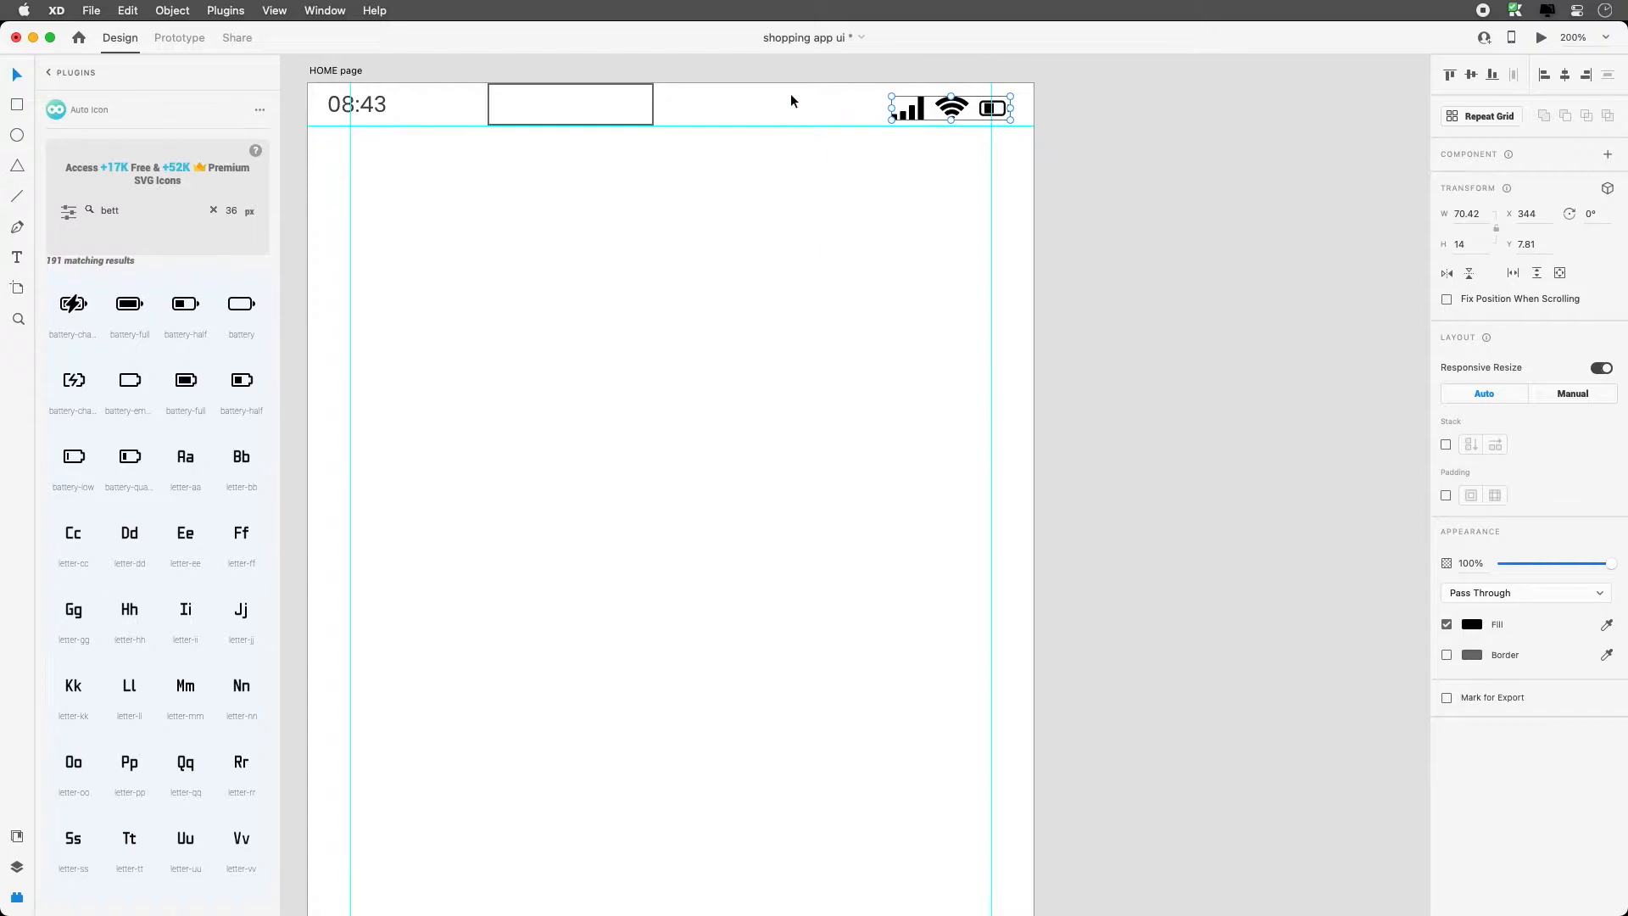
left_click(617, 100, "shift")
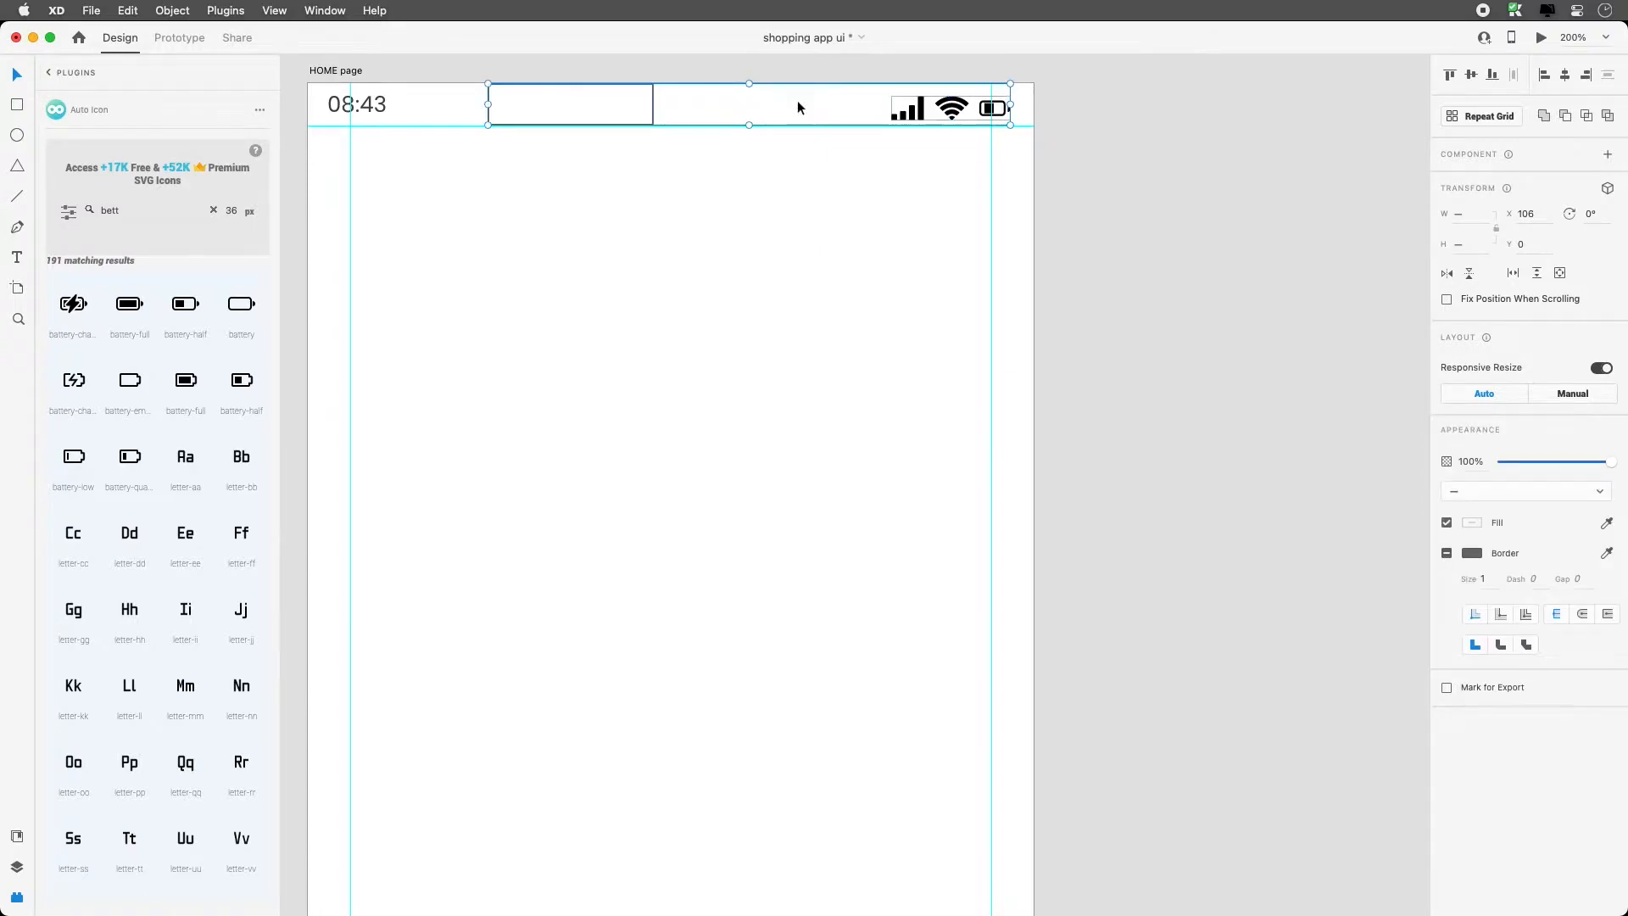
left_click(1473, 77)
left_click(864, 250)
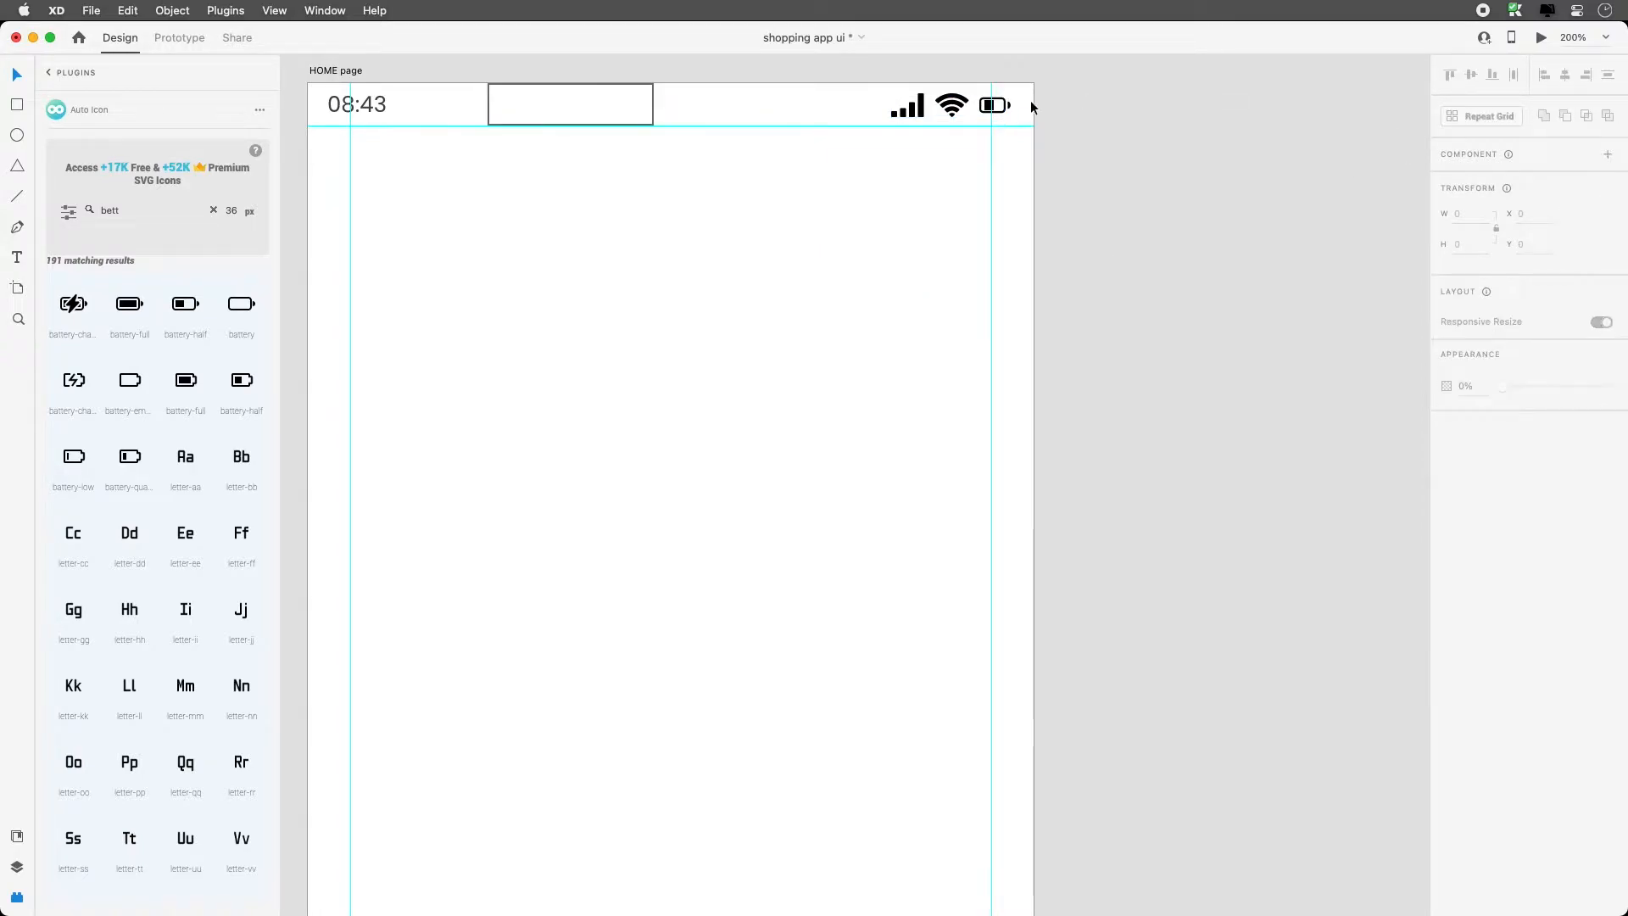
left_click(613, 94)
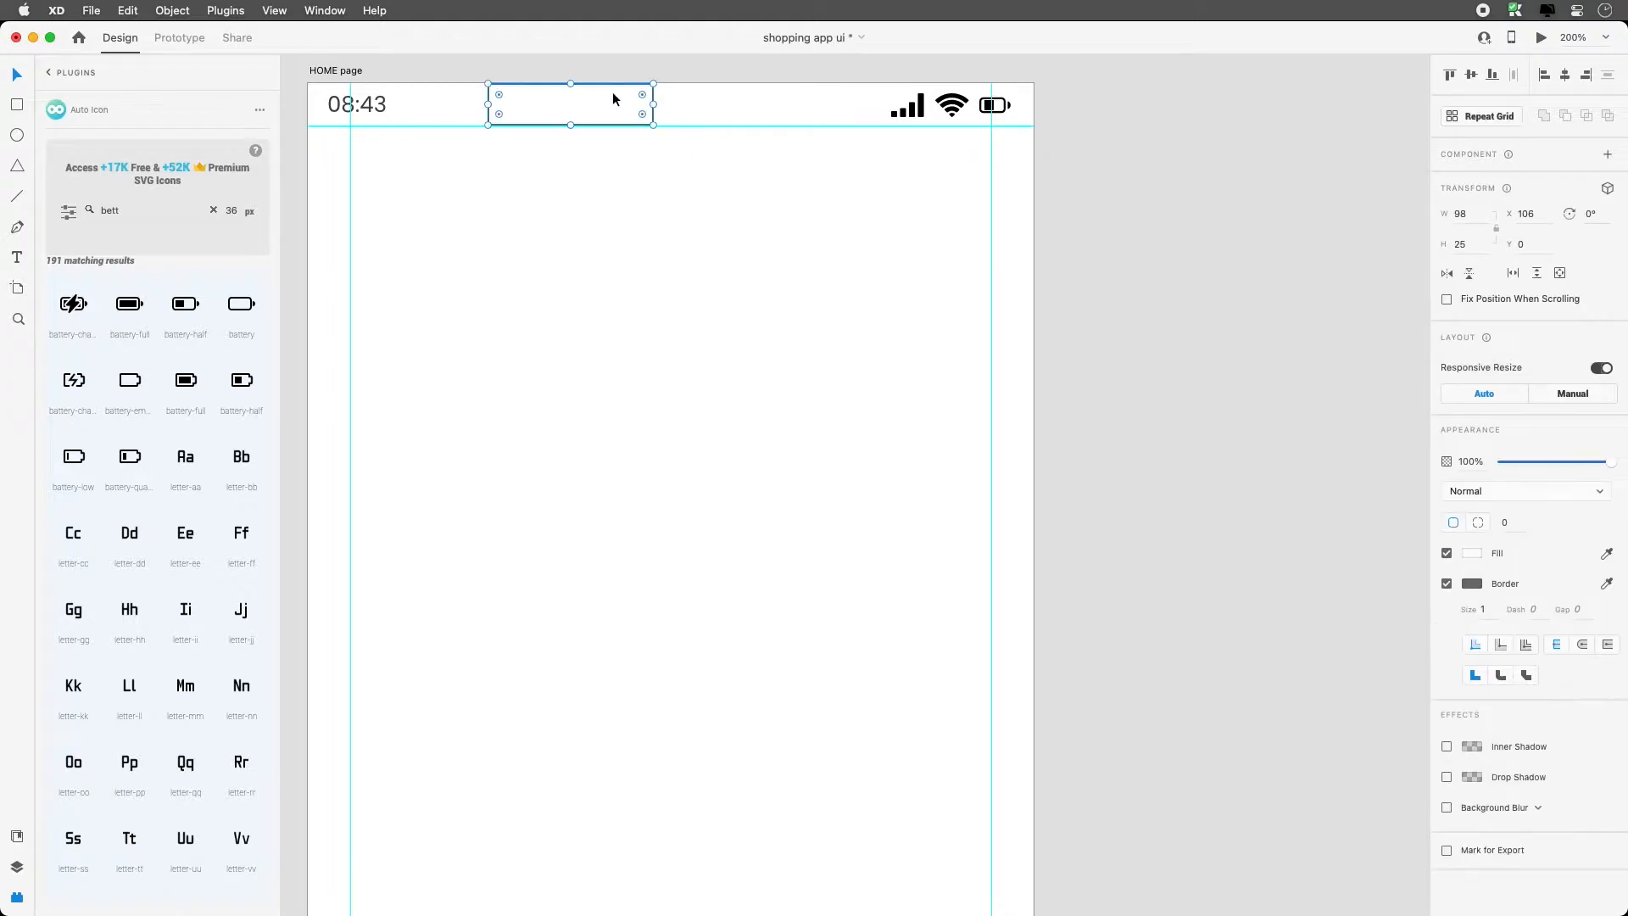
key("Delete")
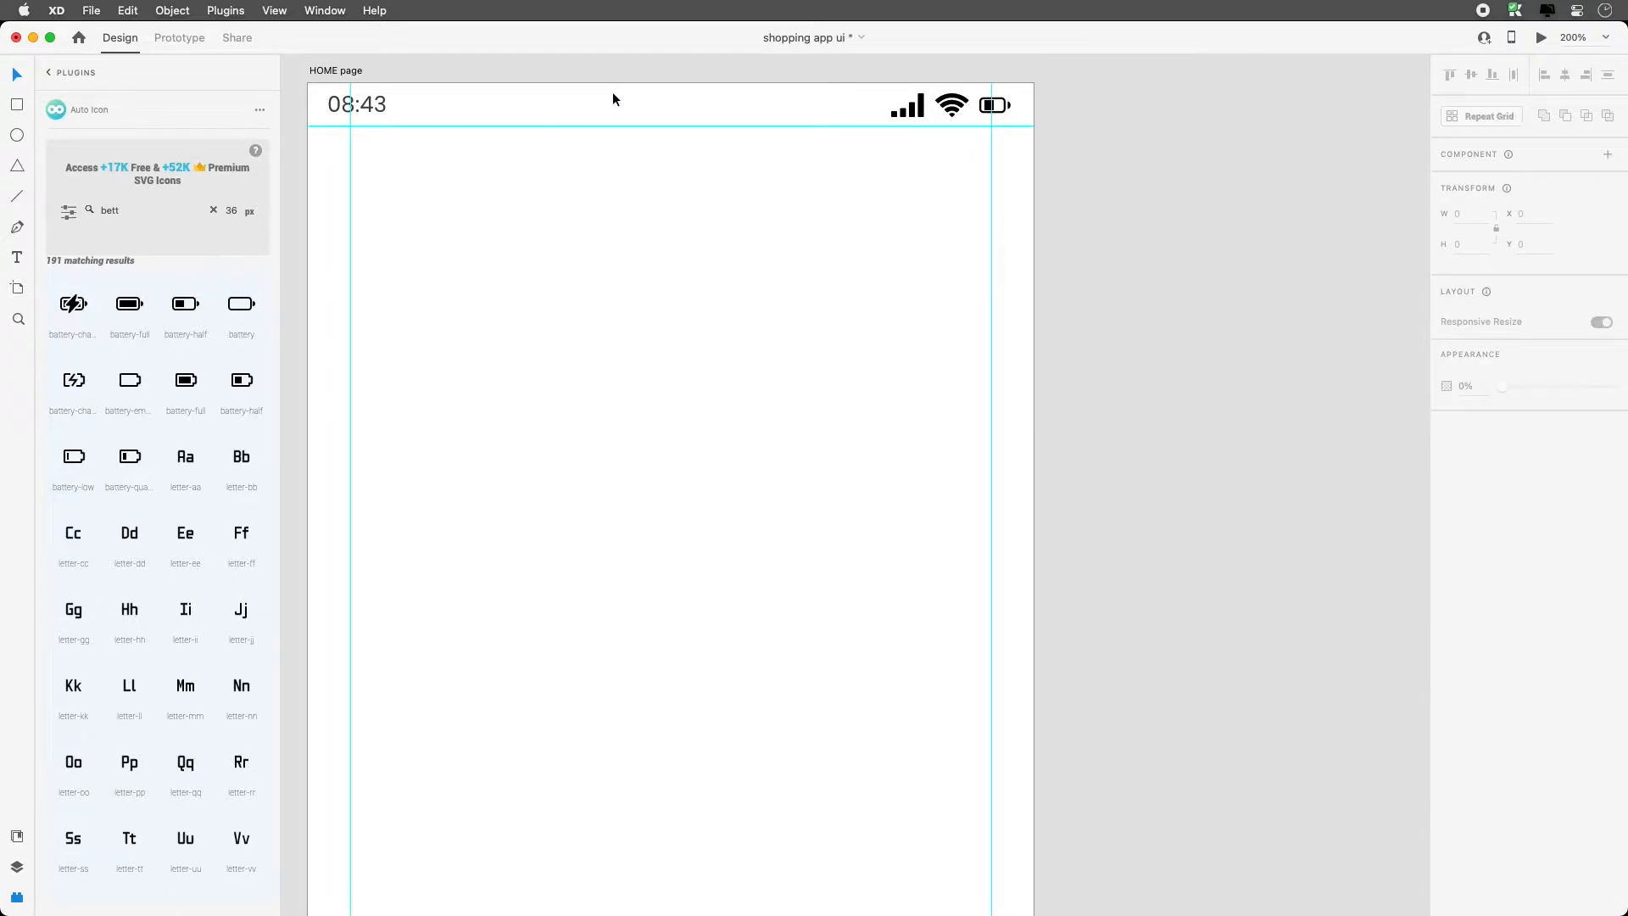
key("super+v")
key("z")
left_click_drag(734, 172, 1065, 89)
key("v")
left_click(920, 399)
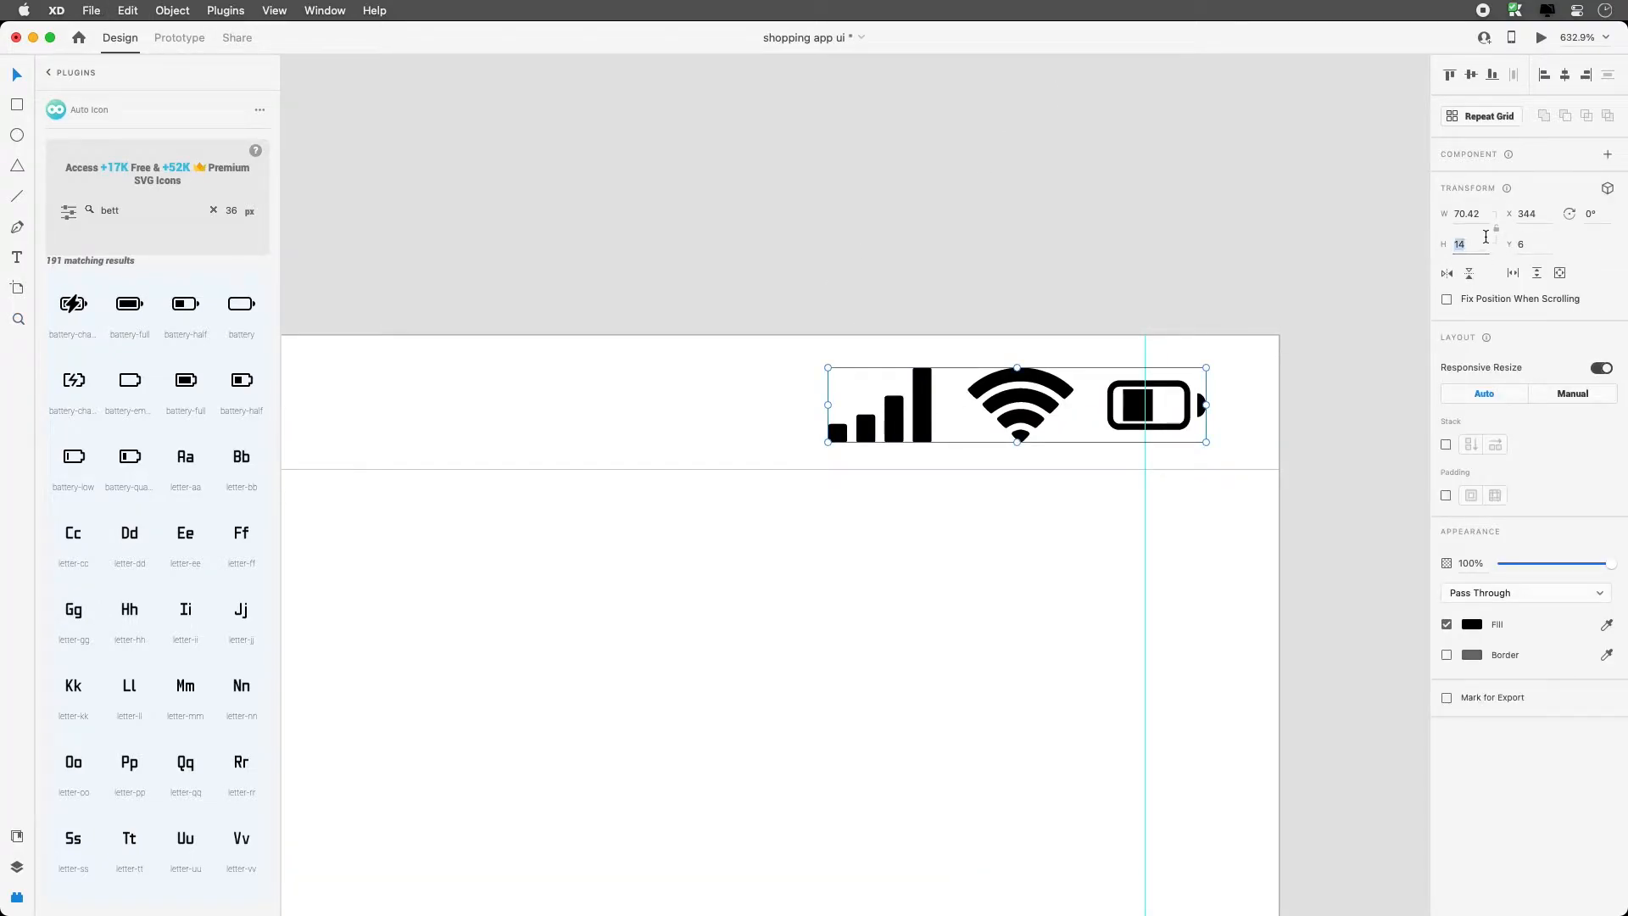
left_click_drag(1480, 243, 1429, 252)
key("Return")
key("super+z")
Ungroup the signal, Wi-Fi and battery icons in the status bar
left_click(936, 422)
left_click(919, 421)
right_click(935, 402)
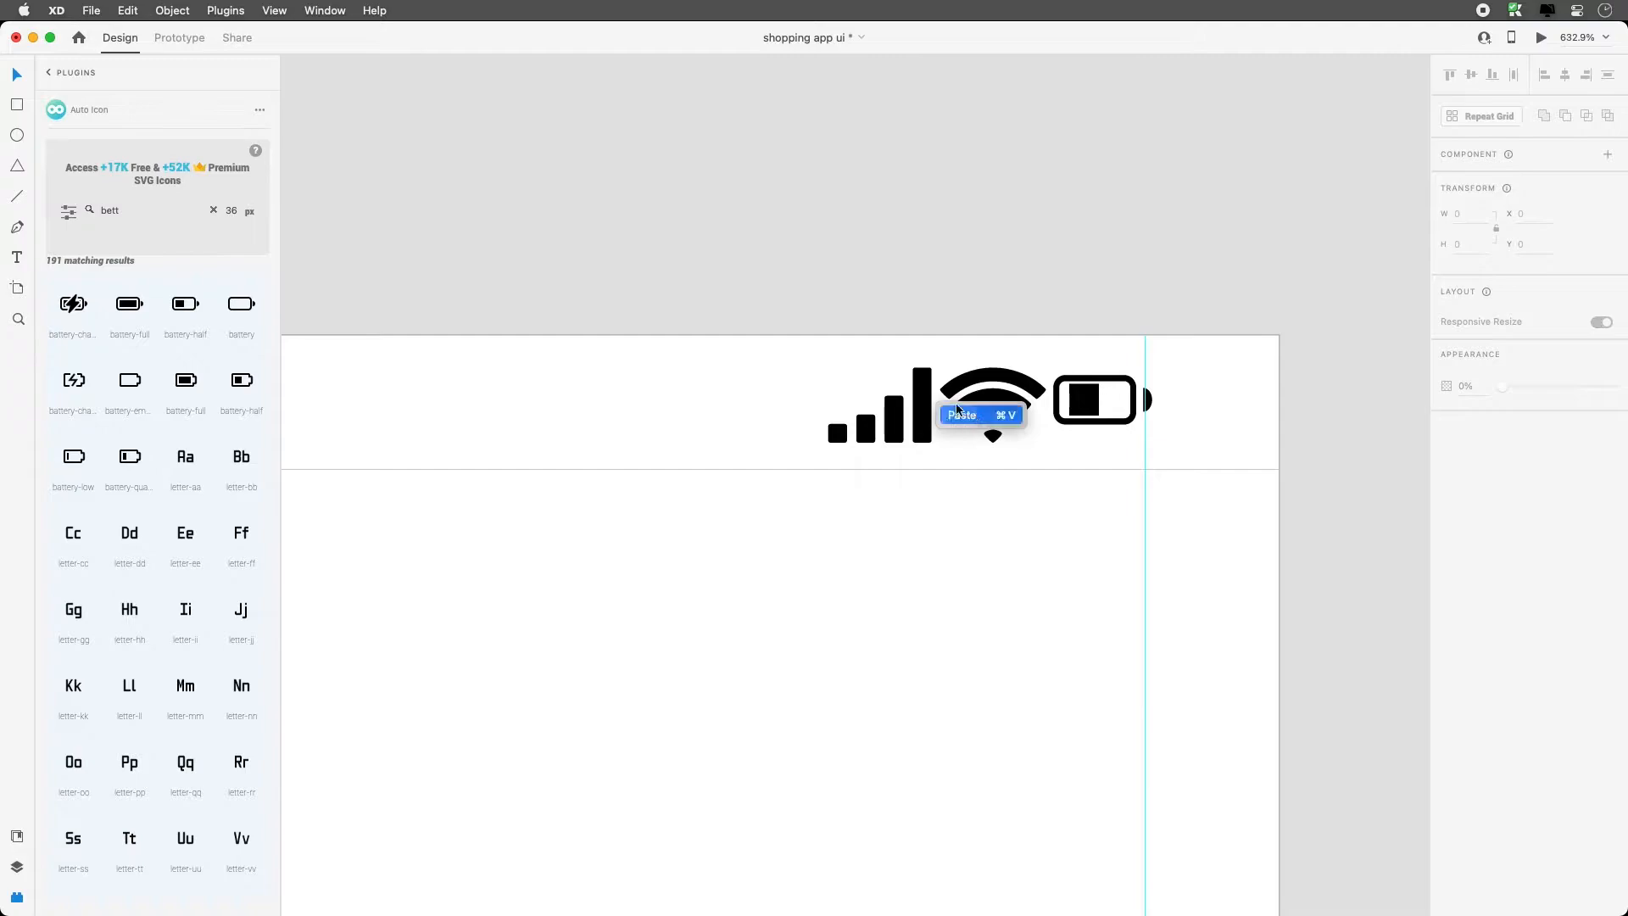
left_click(919, 384)
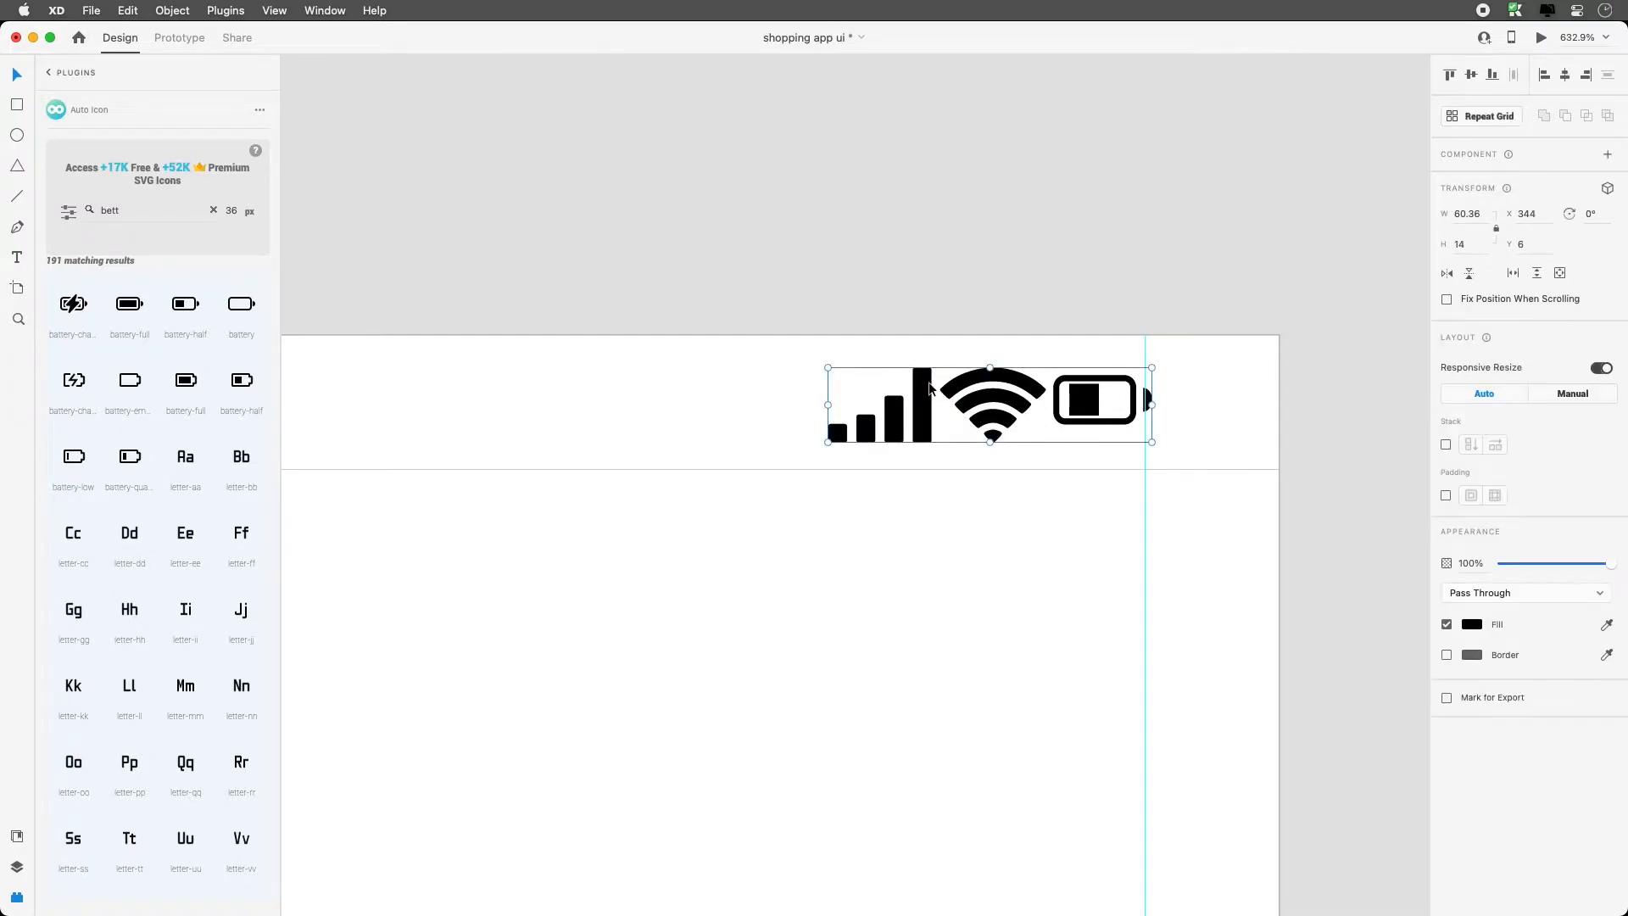
right_click(930, 392)
left_click(876, 543)
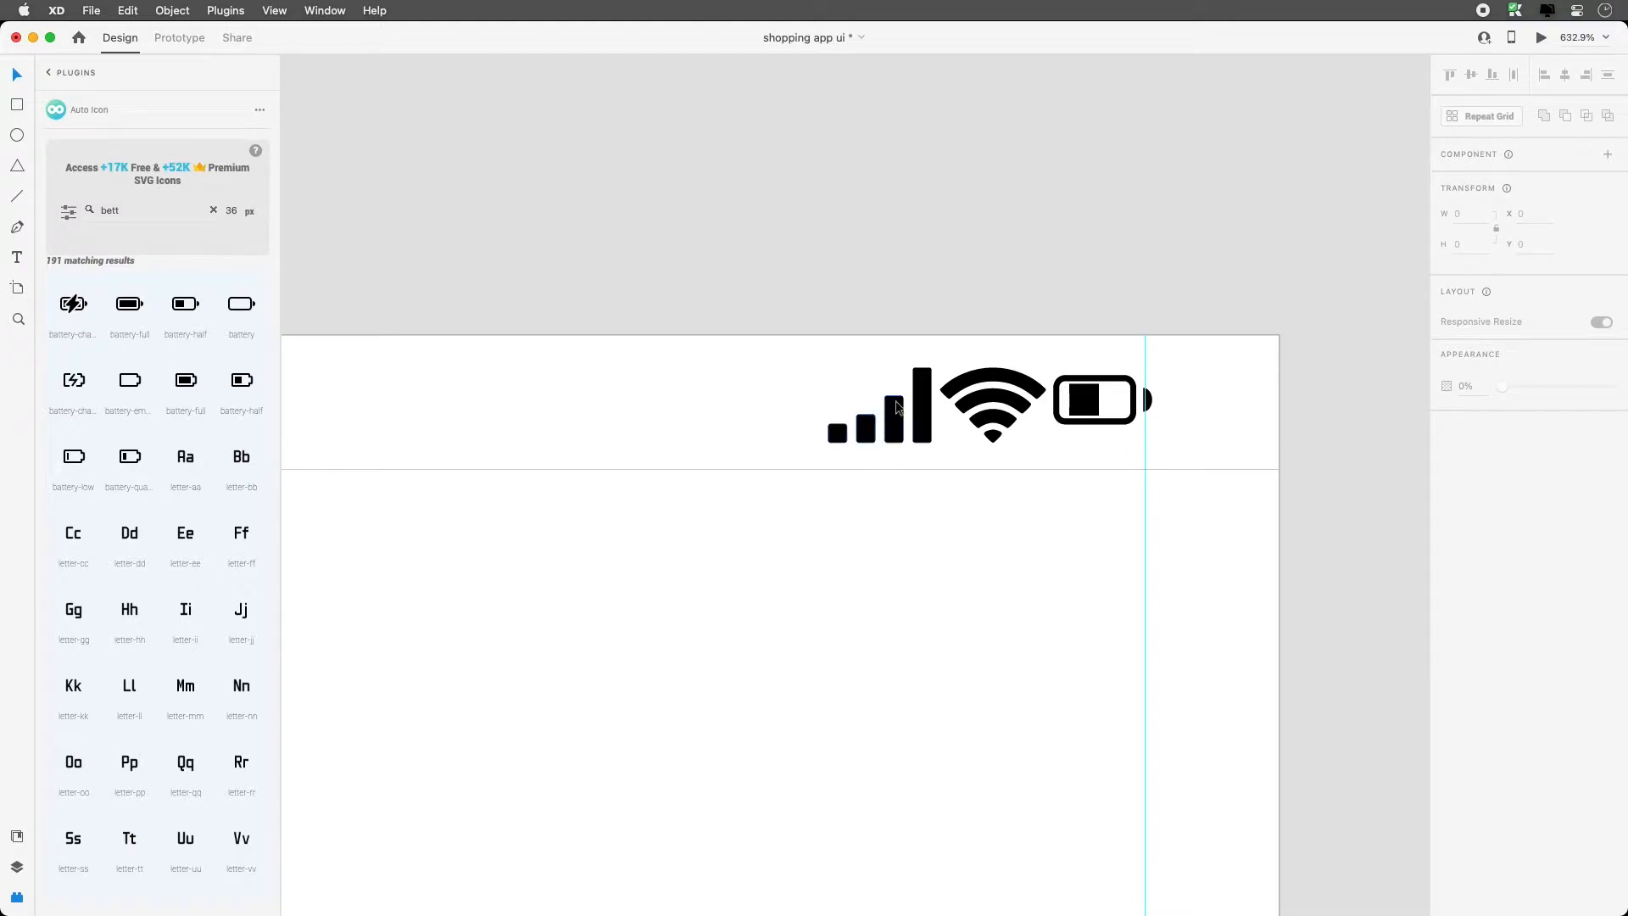
Set the signal icon's height to 12 and move the icon away from the Wi-Fi icon
left_click(925, 386)
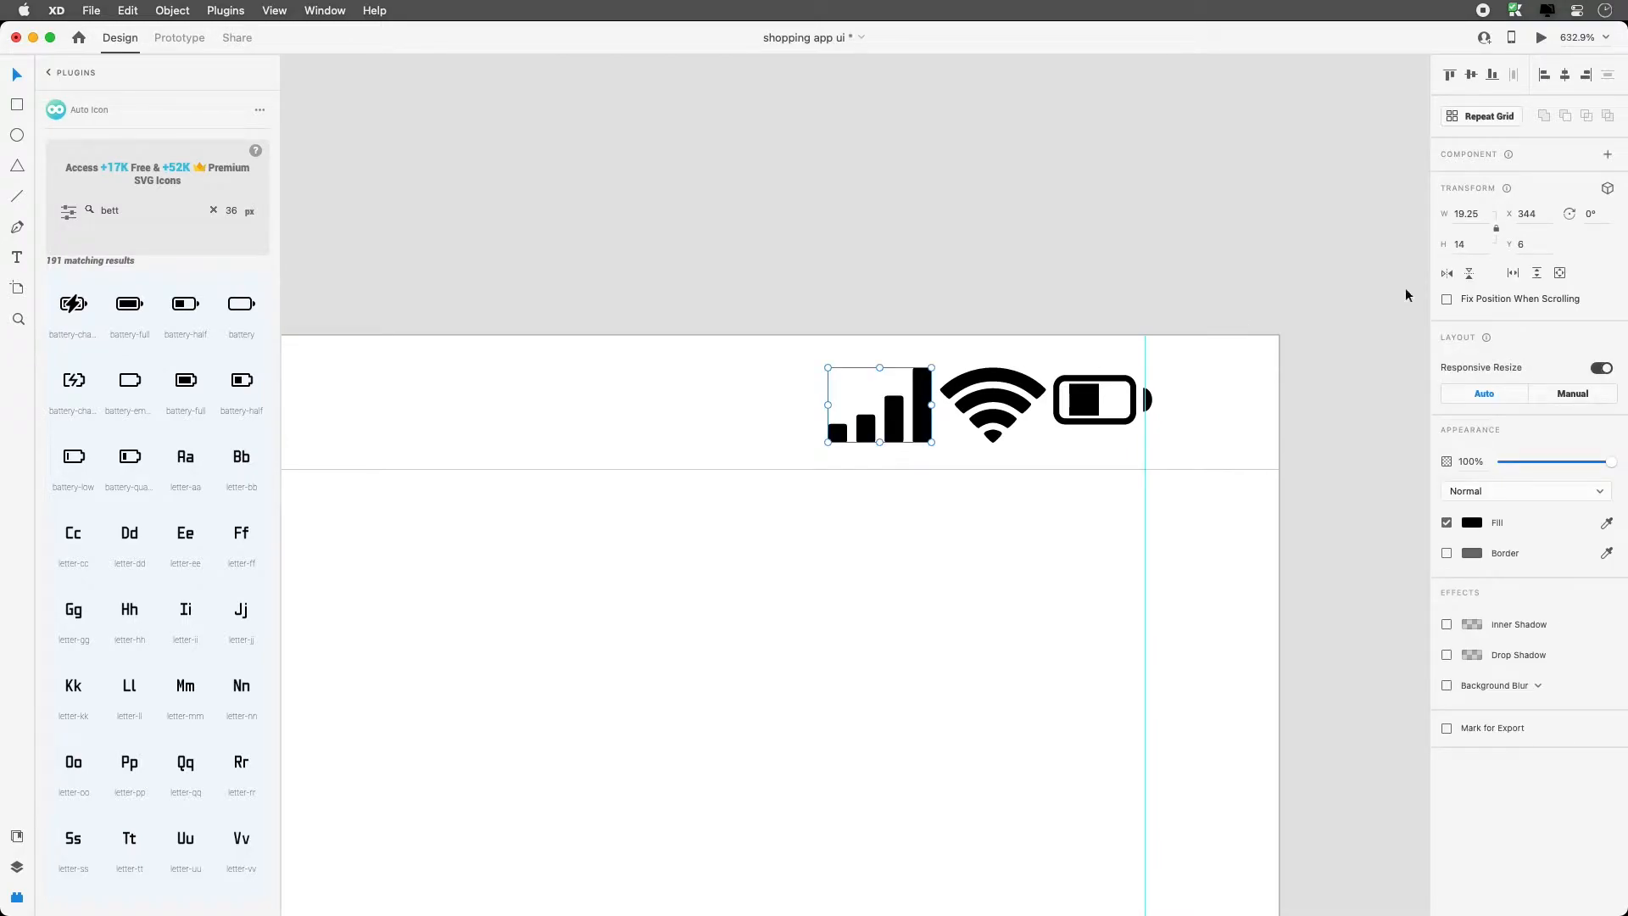
left_click(1466, 245)
type("12")
key("Return")
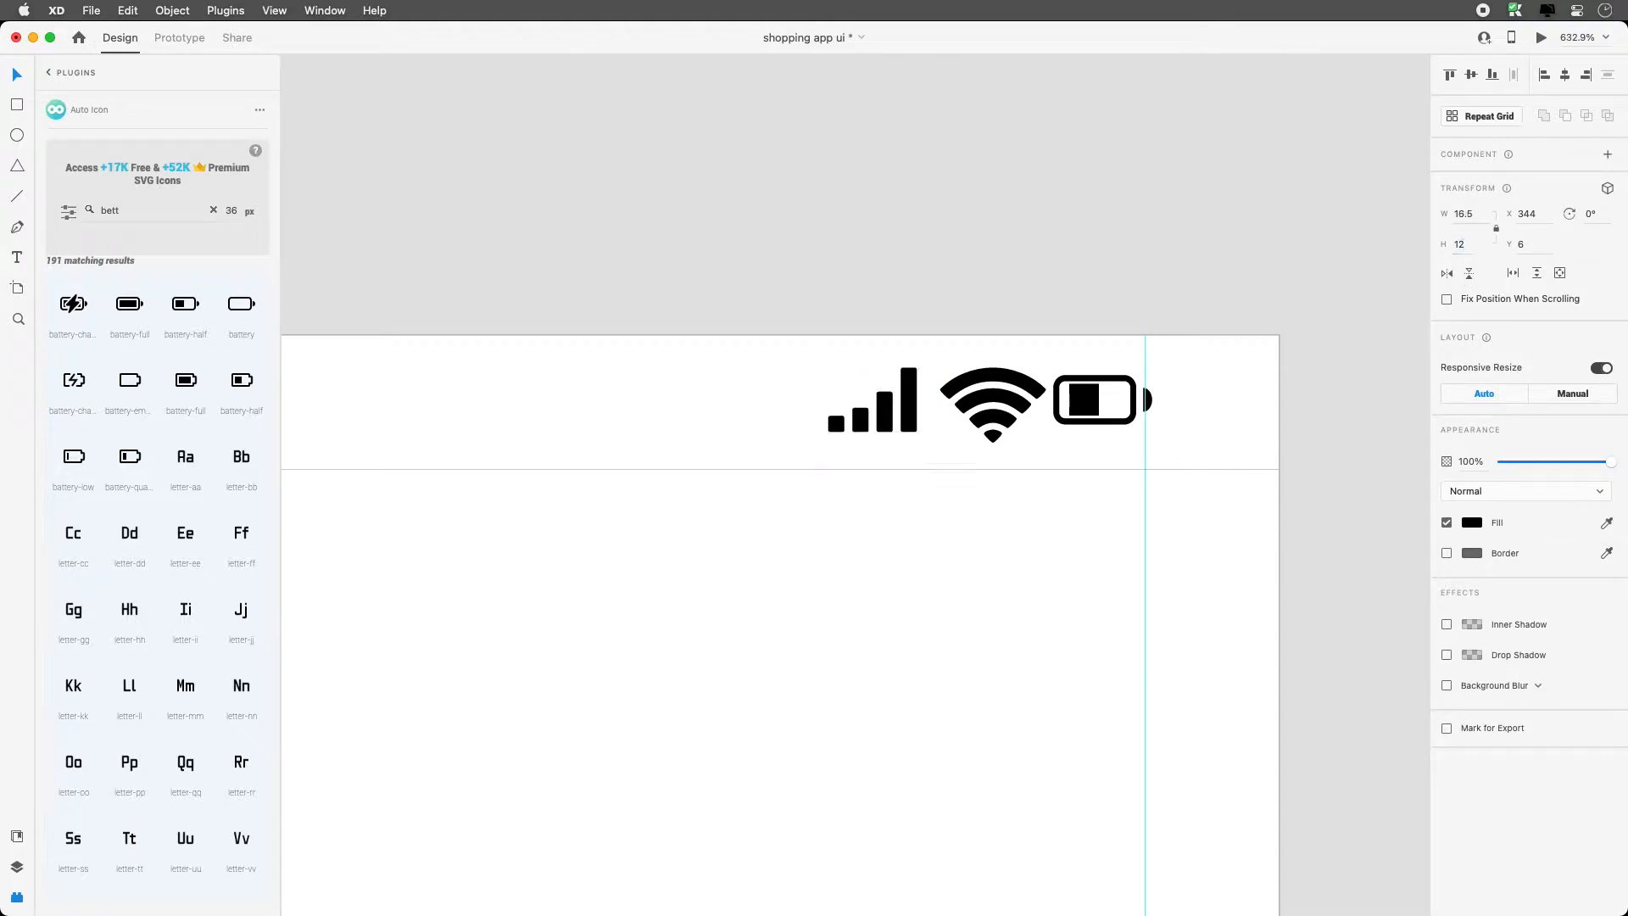
left_click_drag(909, 391, 877, 390)
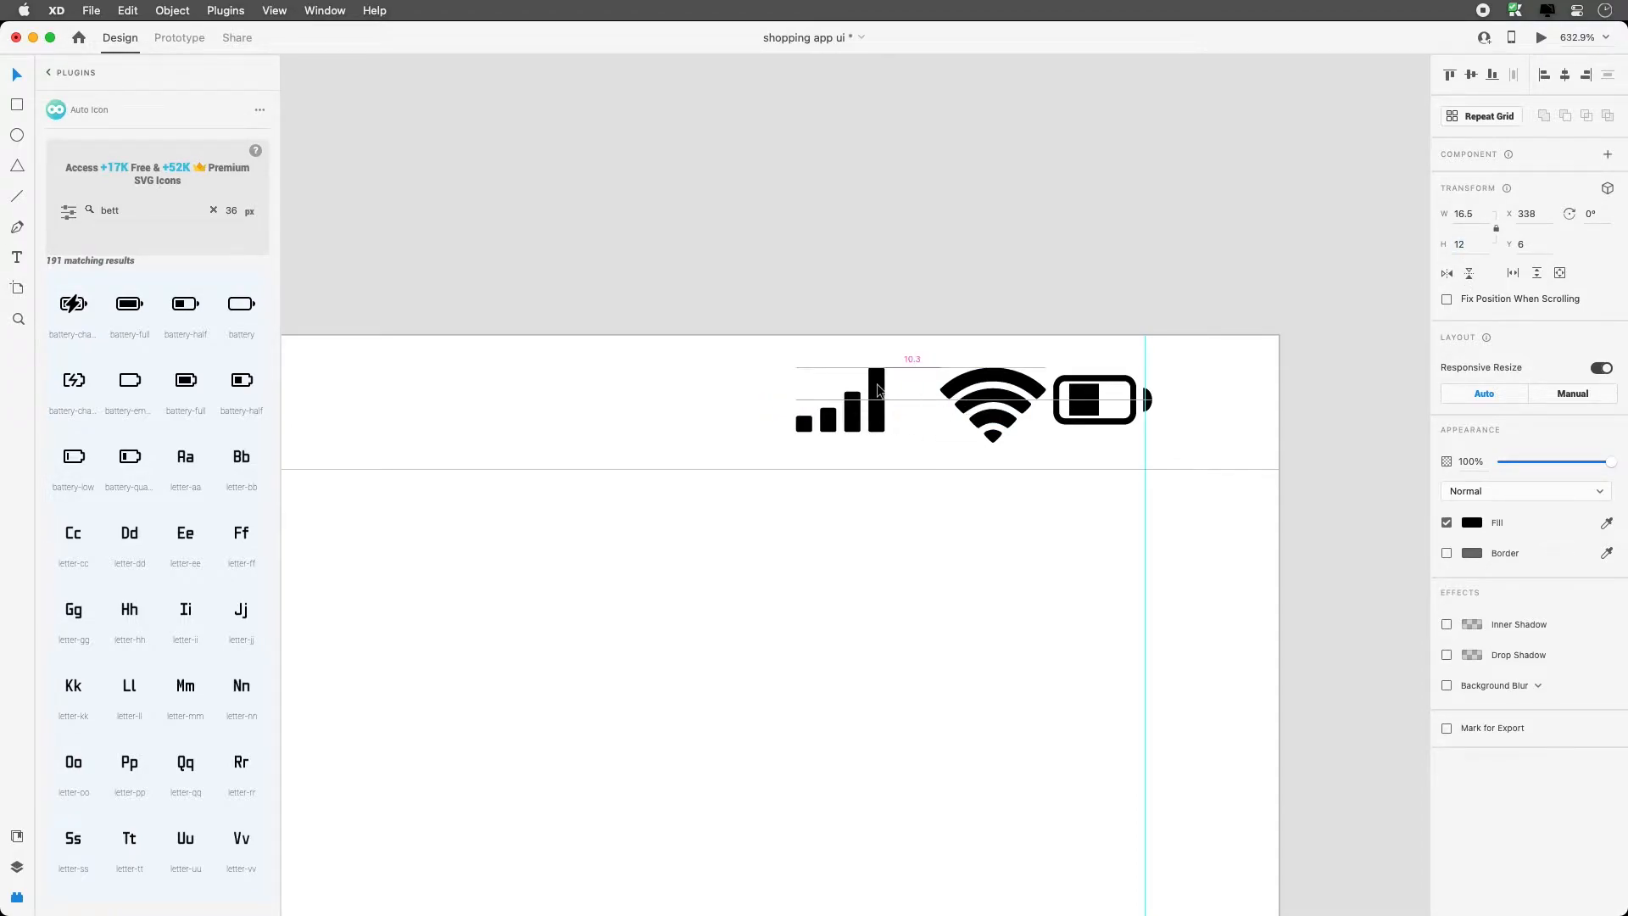
Set the Wi-Fi icon's height to 12
left_click(1008, 382)
left_click(1471, 243)
type("12")
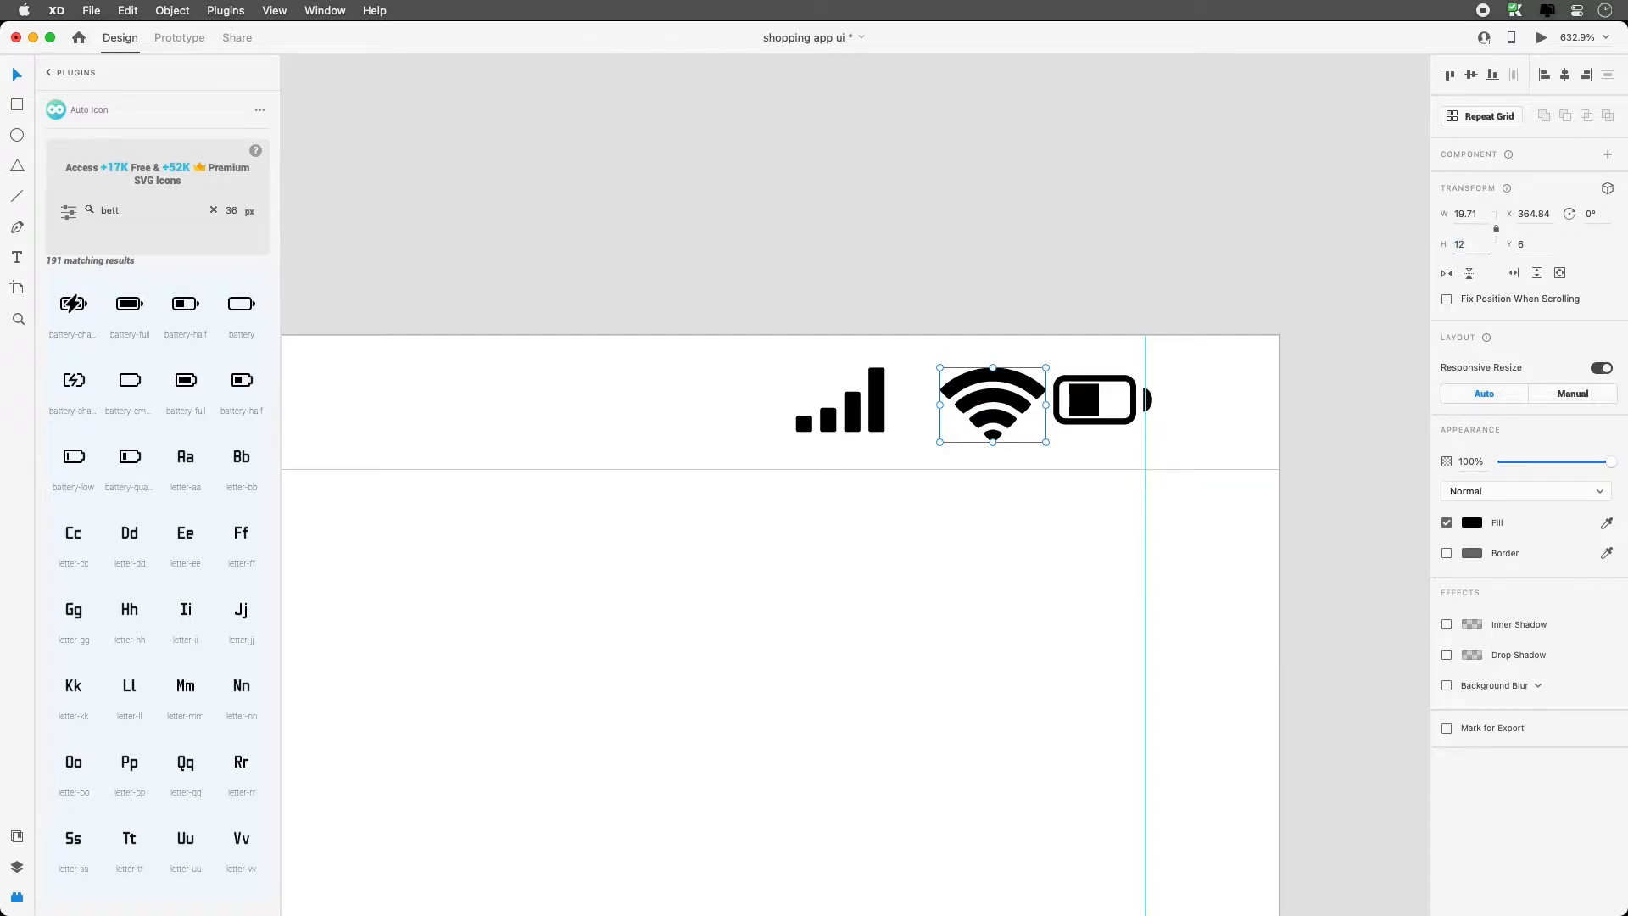
key("Return")
Set the battery icon's height to 8
left_click(1101, 392)
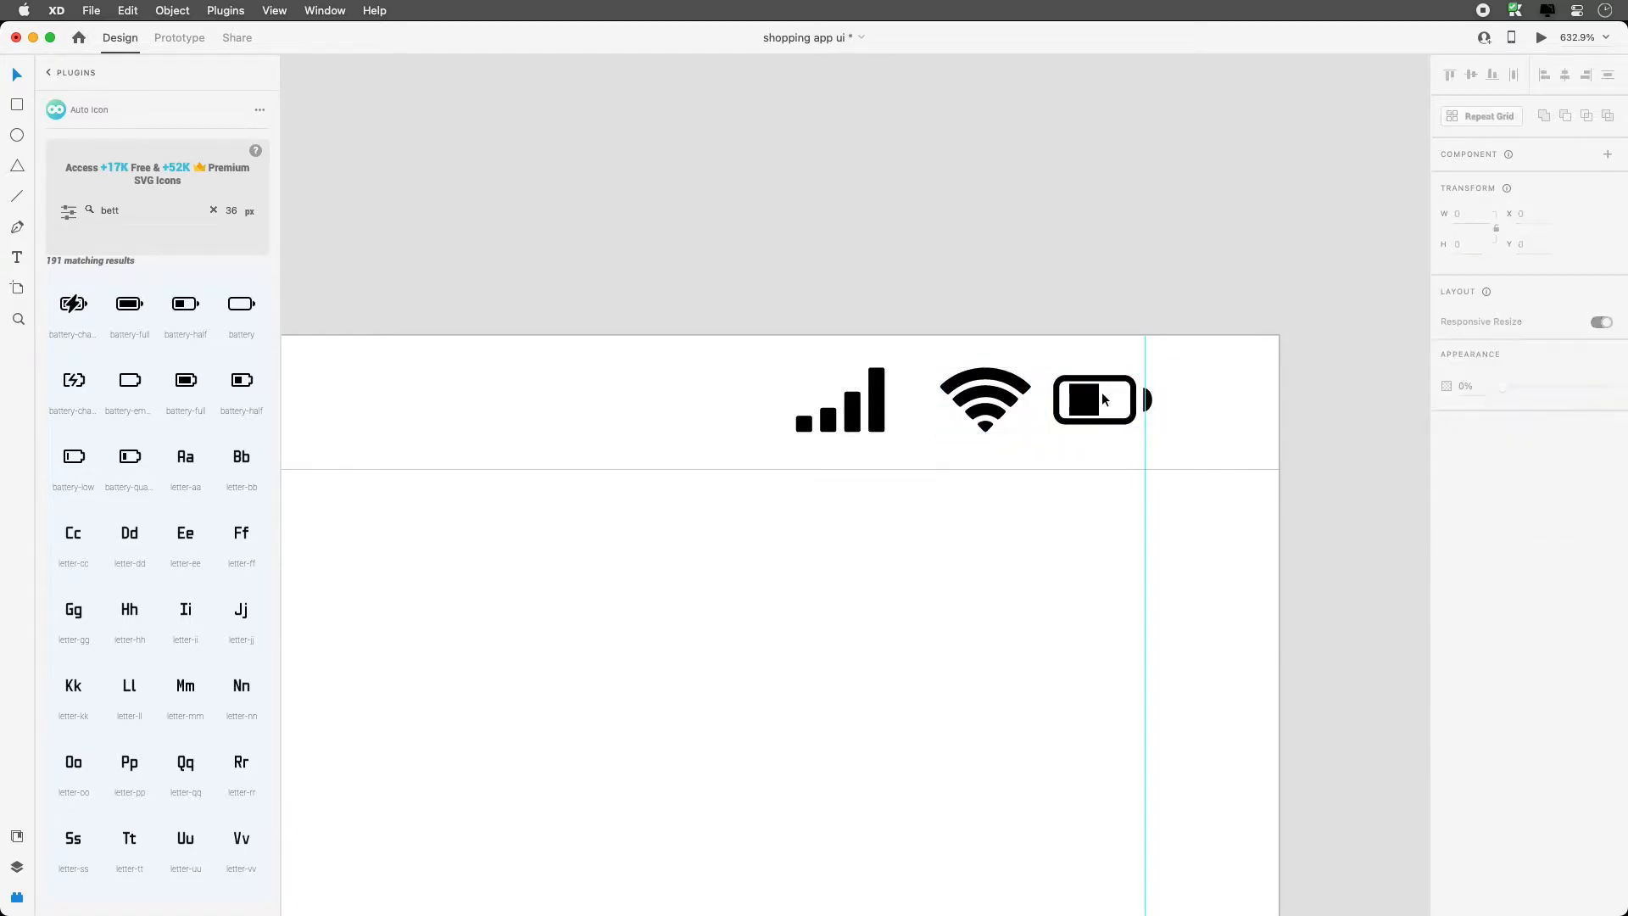
left_click(1475, 244)
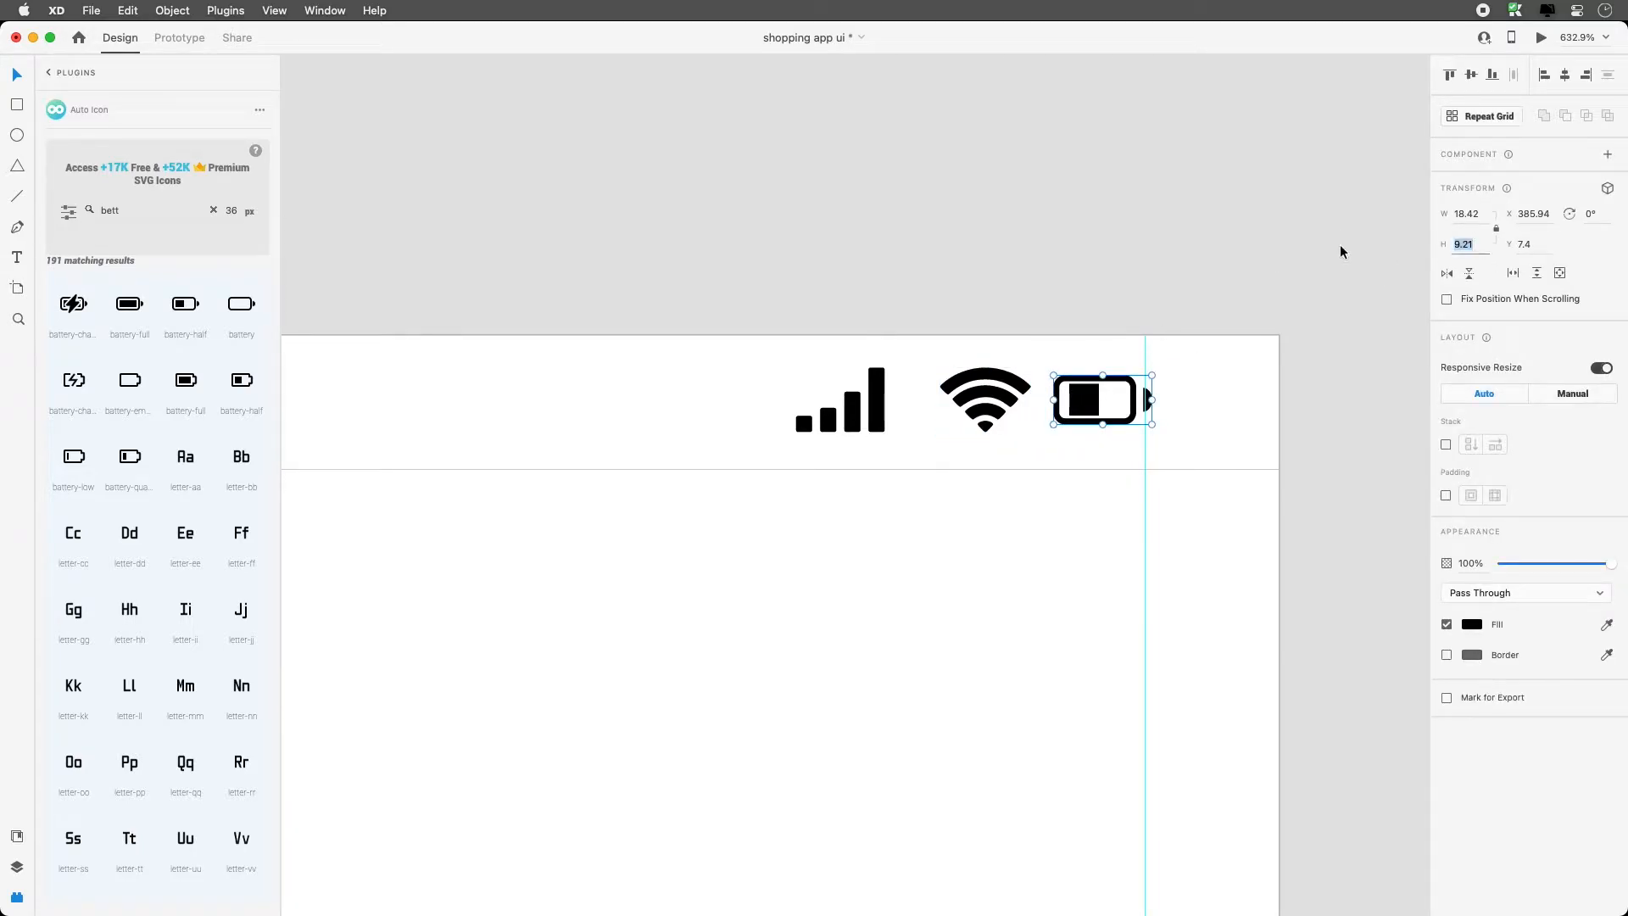
type("8")
key("Return")
Edit the battery icon's path and shift its charge square right so it sits inside the outline with a small gap
key("z")
left_click_drag(987, 335, 1262, 540)
double_click(673, 347)
left_click_drag(657, 327, 688, 329)
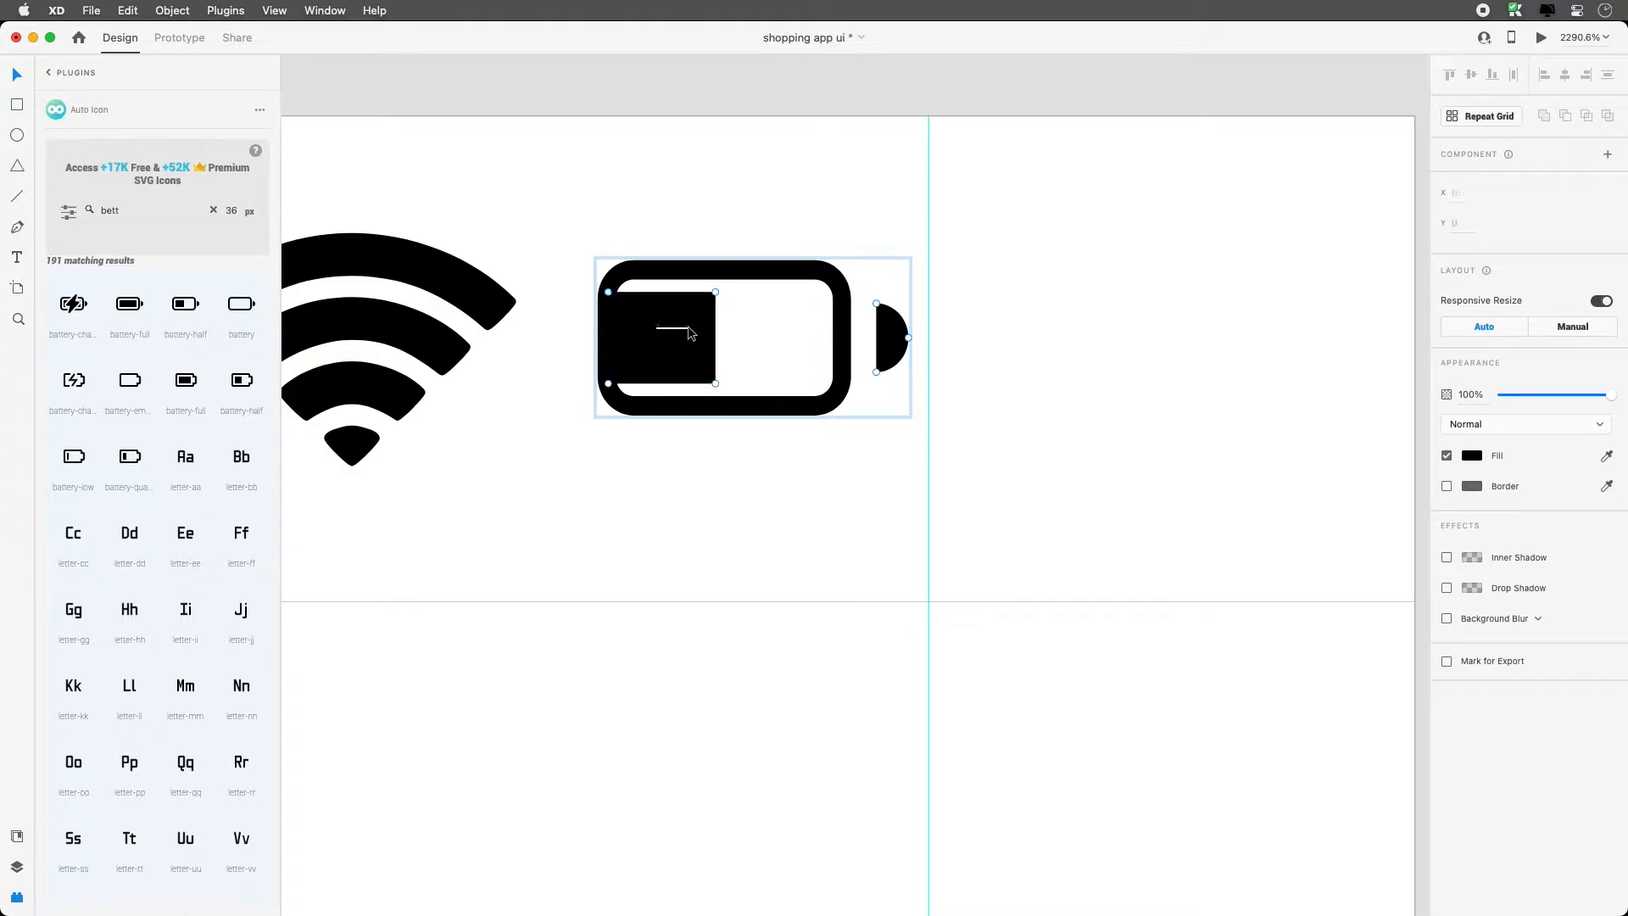
left_click(716, 293)
left_click(715, 383, "shift")
left_click(608, 383, "shift")
left_click(608, 373, "shift")
left_click(608, 292, "shift")
left_click_drag(637, 322, 690, 325)
double_click(719, 302)
Move the battery icon's rounded tip closer to the battery body and finish editing the path
double_click(909, 330)
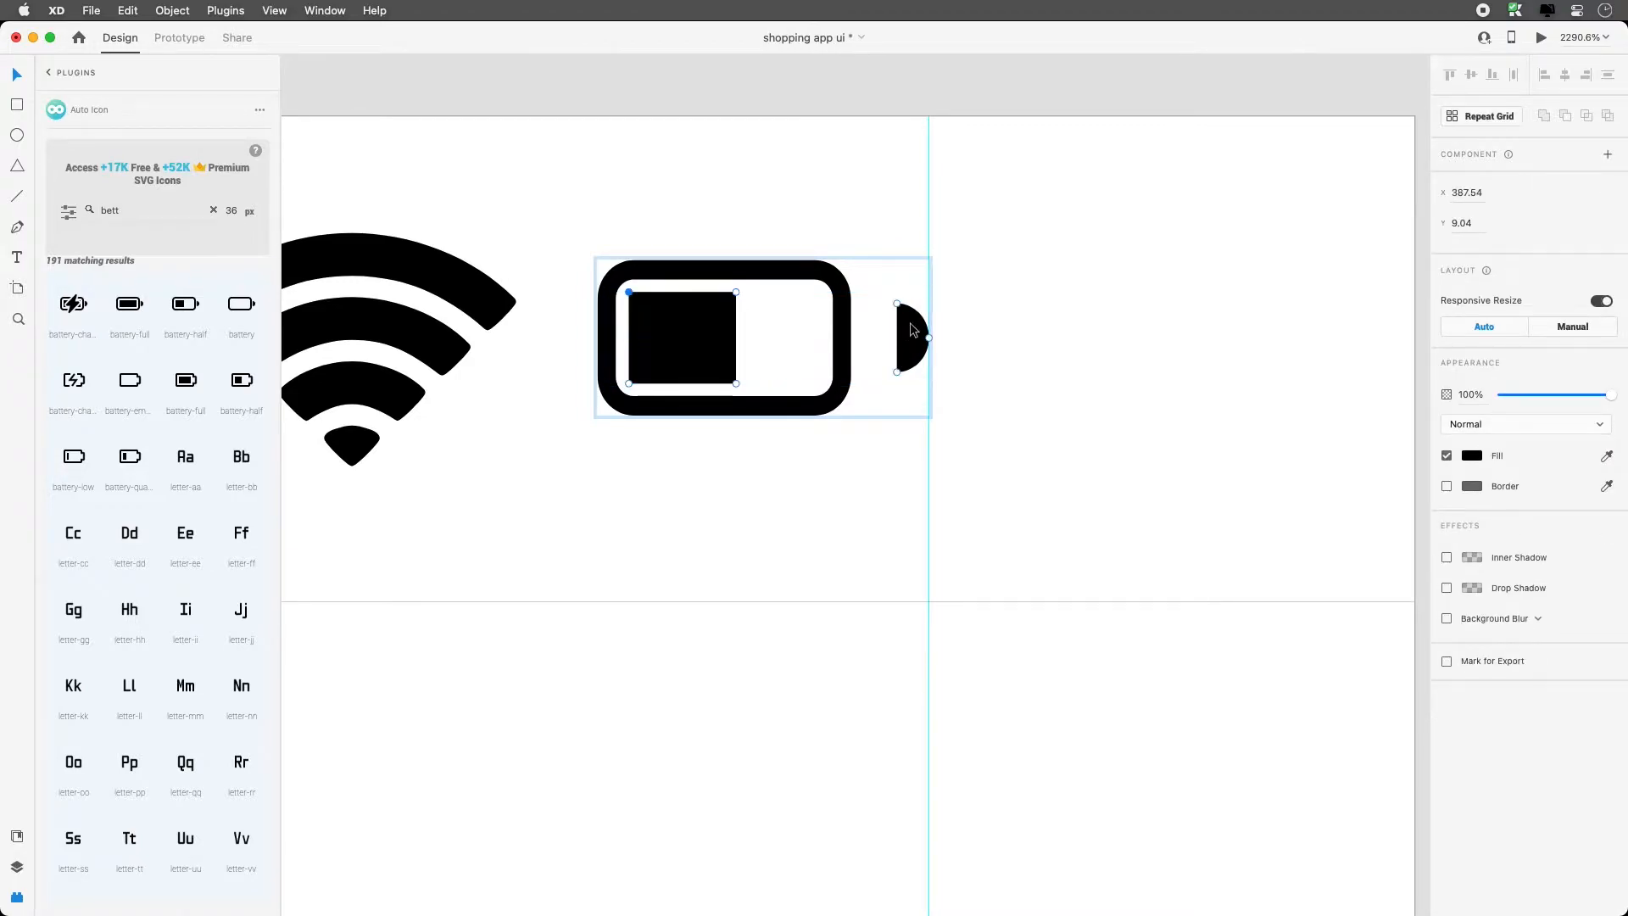
left_click_drag(885, 286, 869, 376)
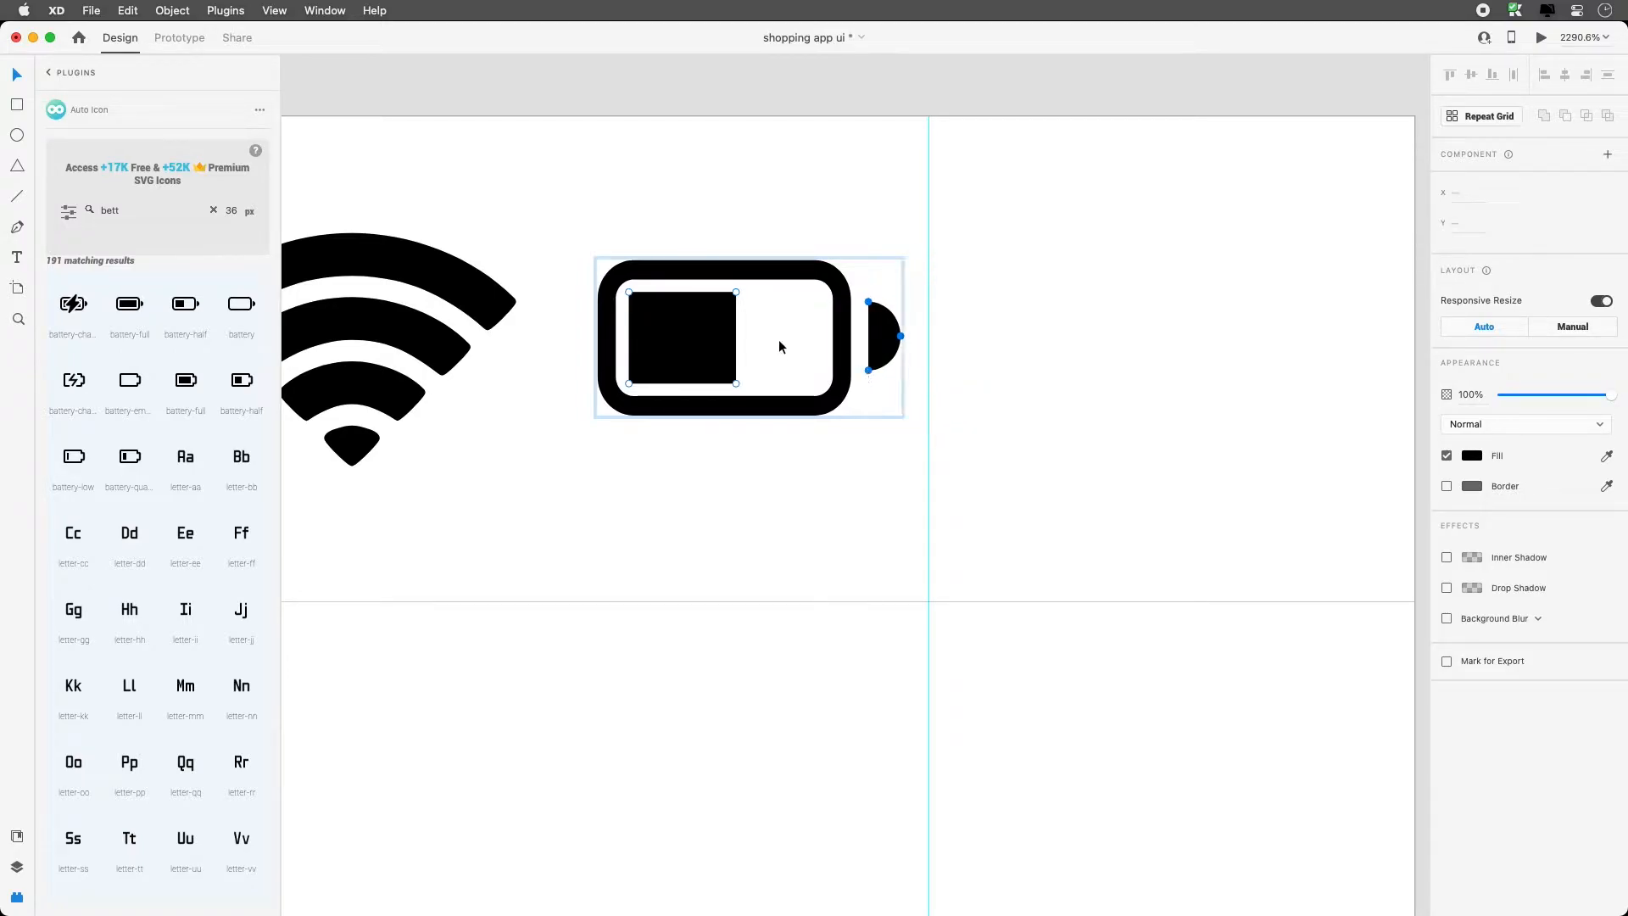
left_click(1173, 321)
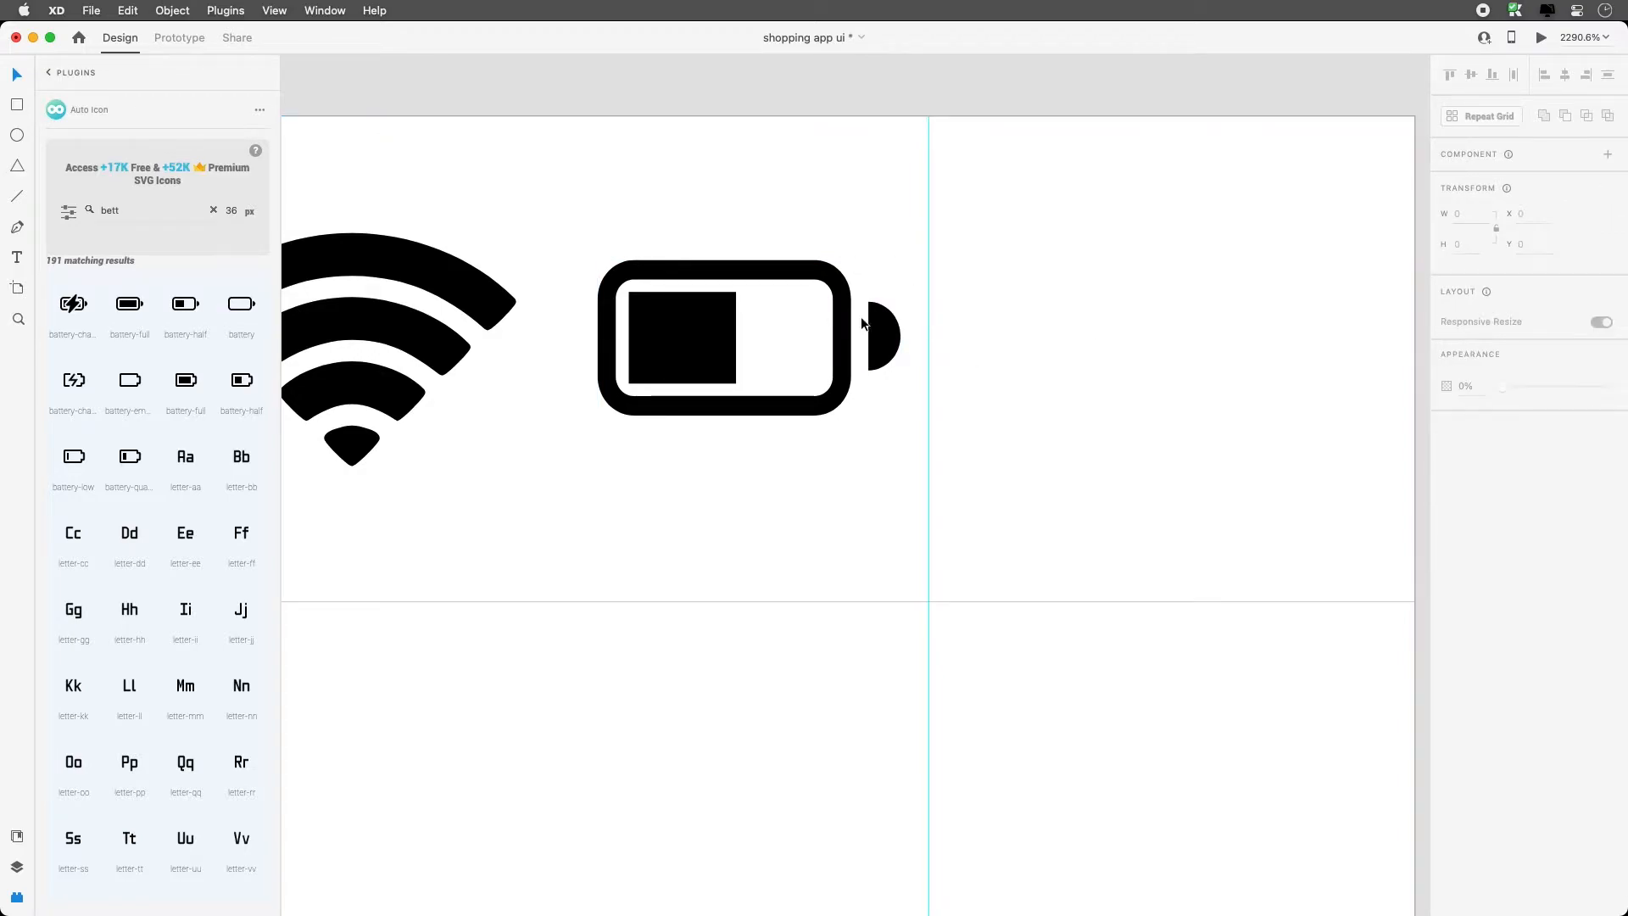
left_click(877, 330)
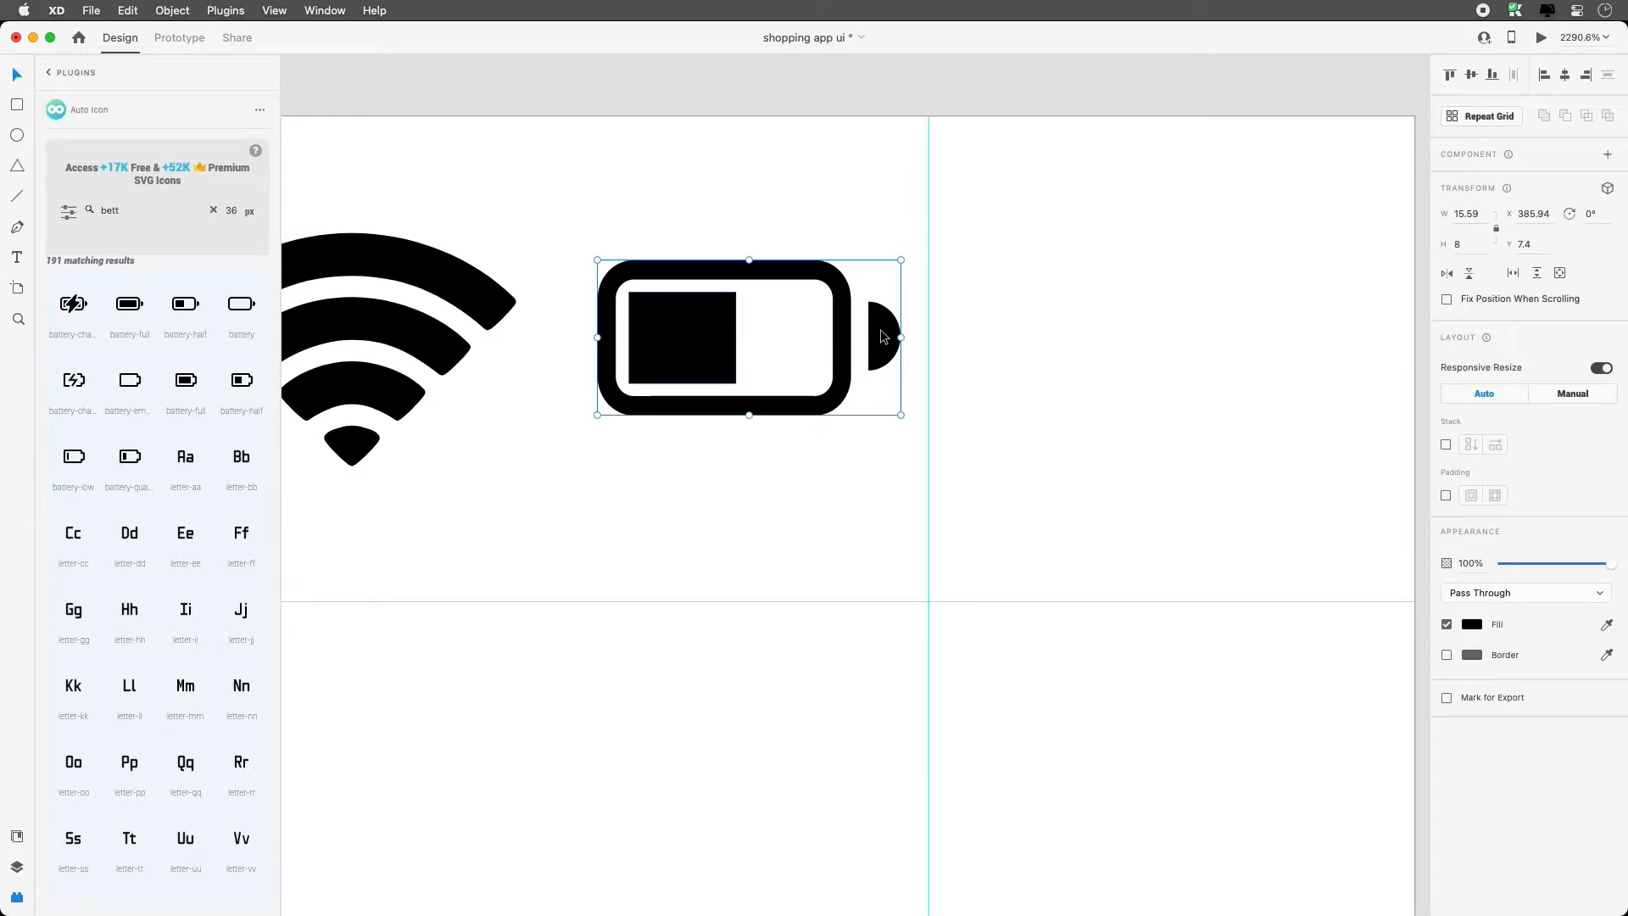
Move the battery, Wi-Fi and signal icons to the right, leaving wider gaps between them
key("super+minus")
key("super+minus")
key("super+minus")
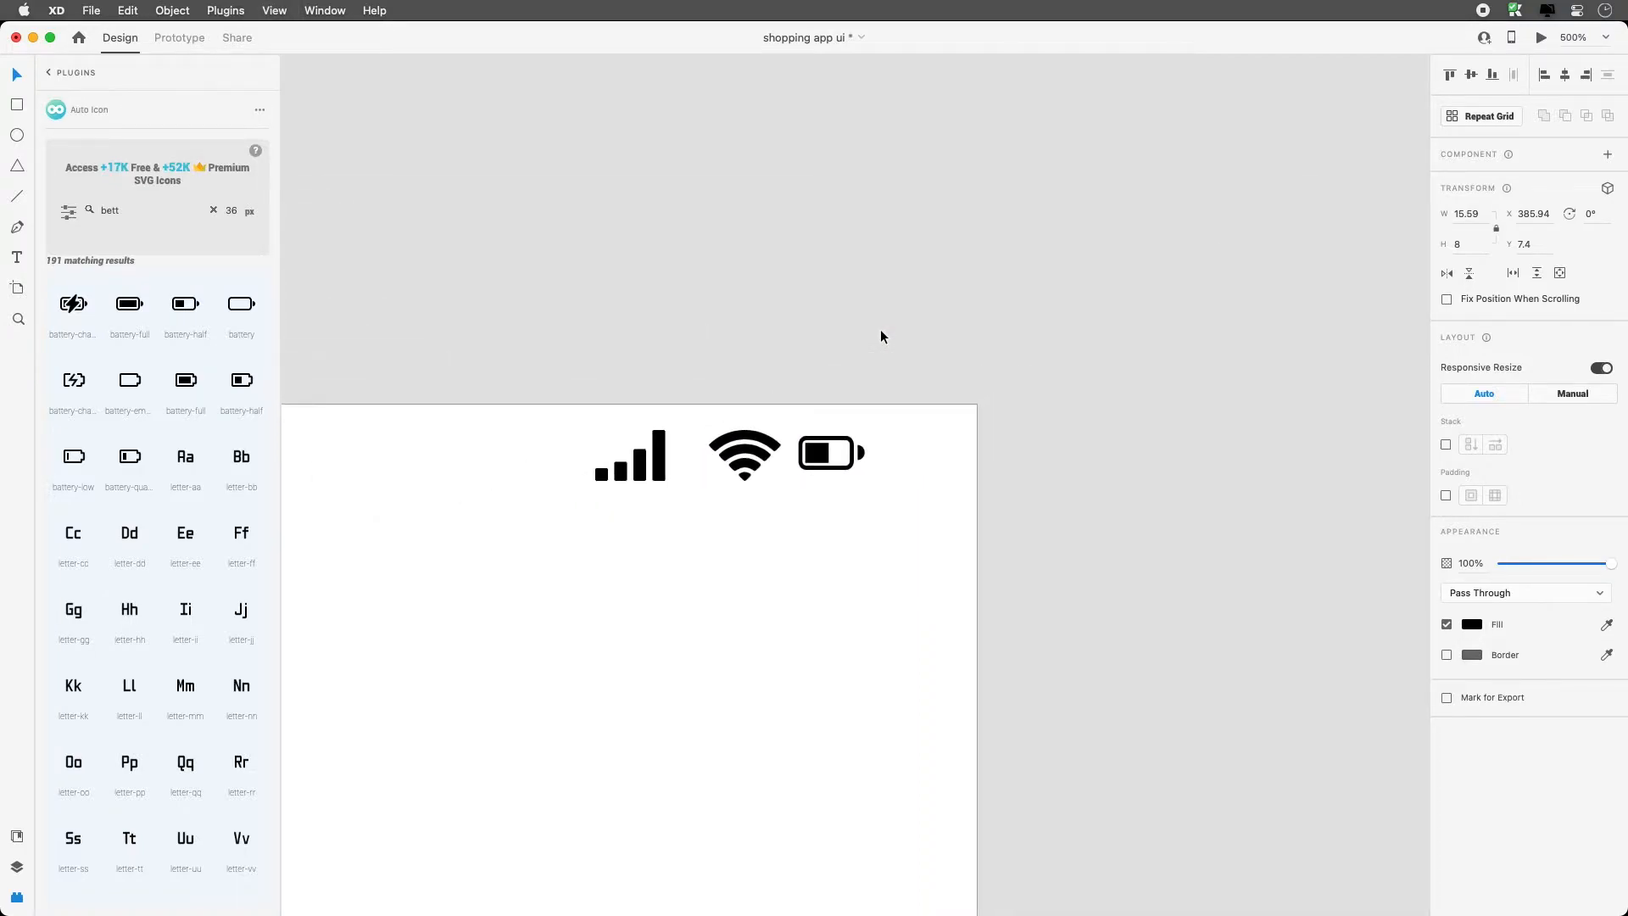
left_click_drag(822, 463, 882, 464)
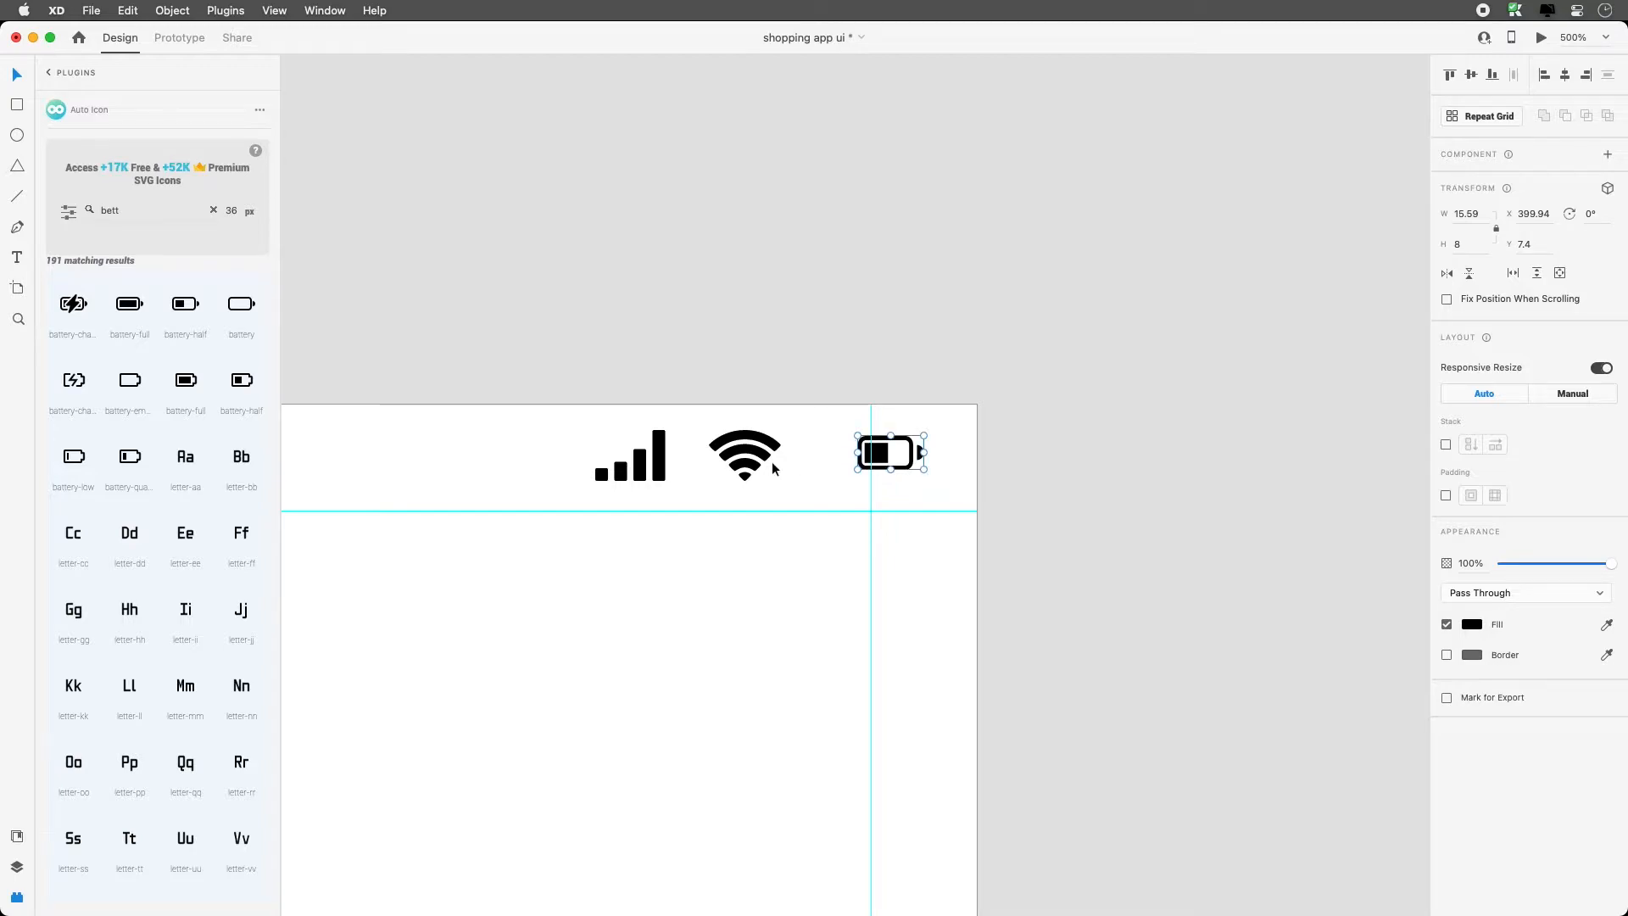
left_click_drag(745, 458, 786, 458)
left_click_drag(668, 457, 695, 457)
Distribute the three status icons evenly horizontally and align them vertically to the middle
left_click_drag(950, 433, 637, 477)
left_click(1513, 77)
left_click(1471, 75)
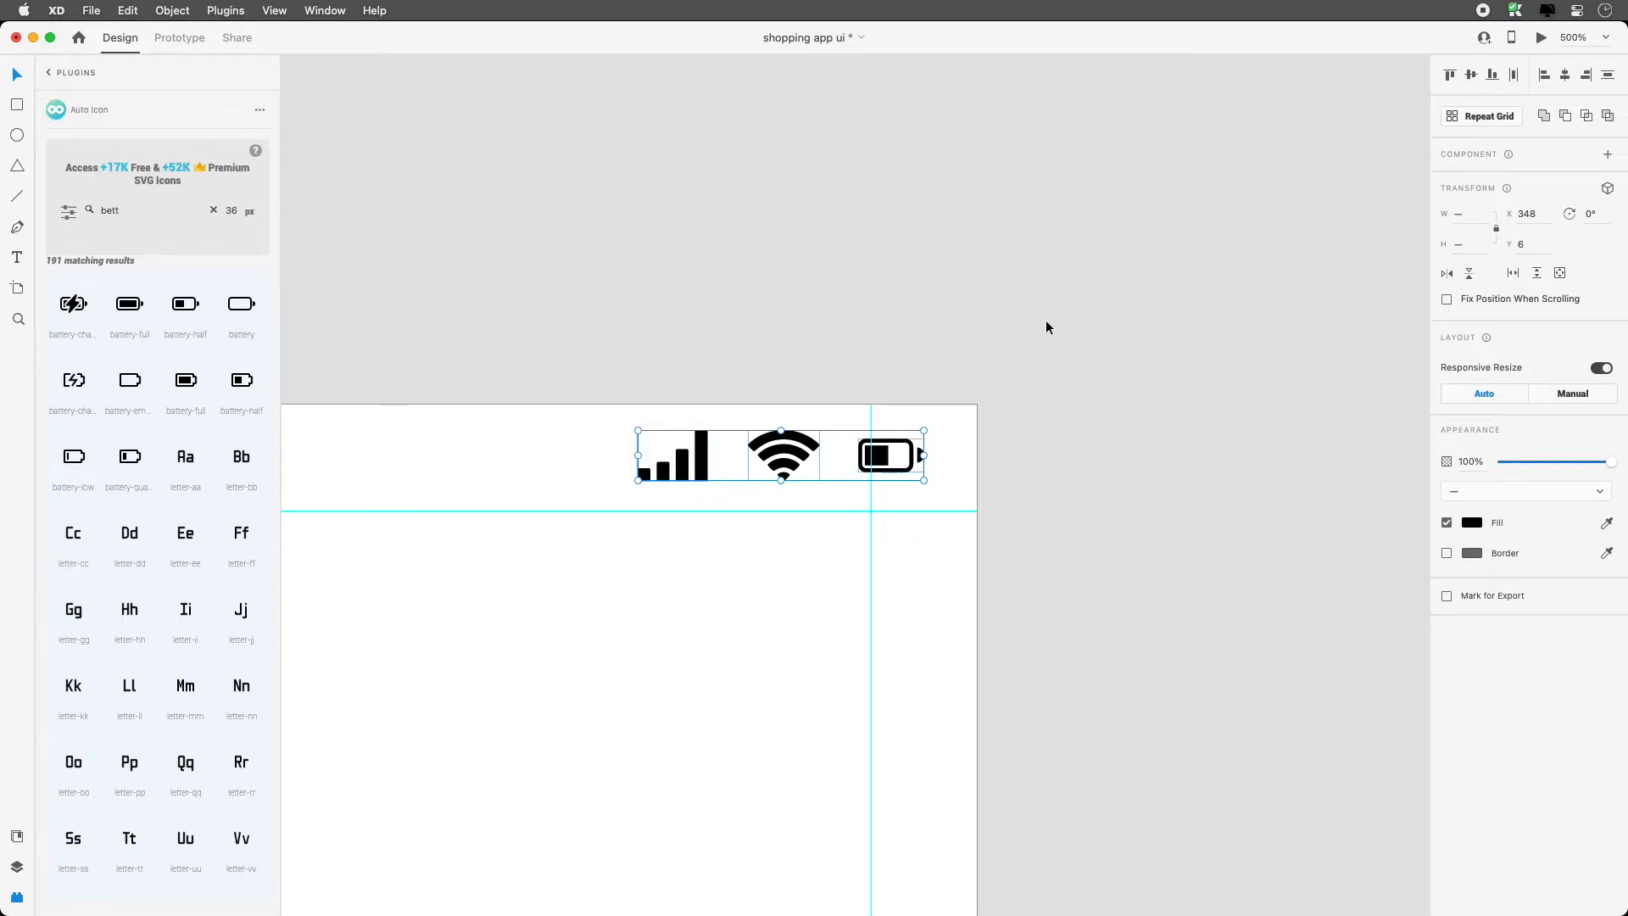
Group the three icons and align the group vertically to the middle of the status bar rectangle
key("super+g")
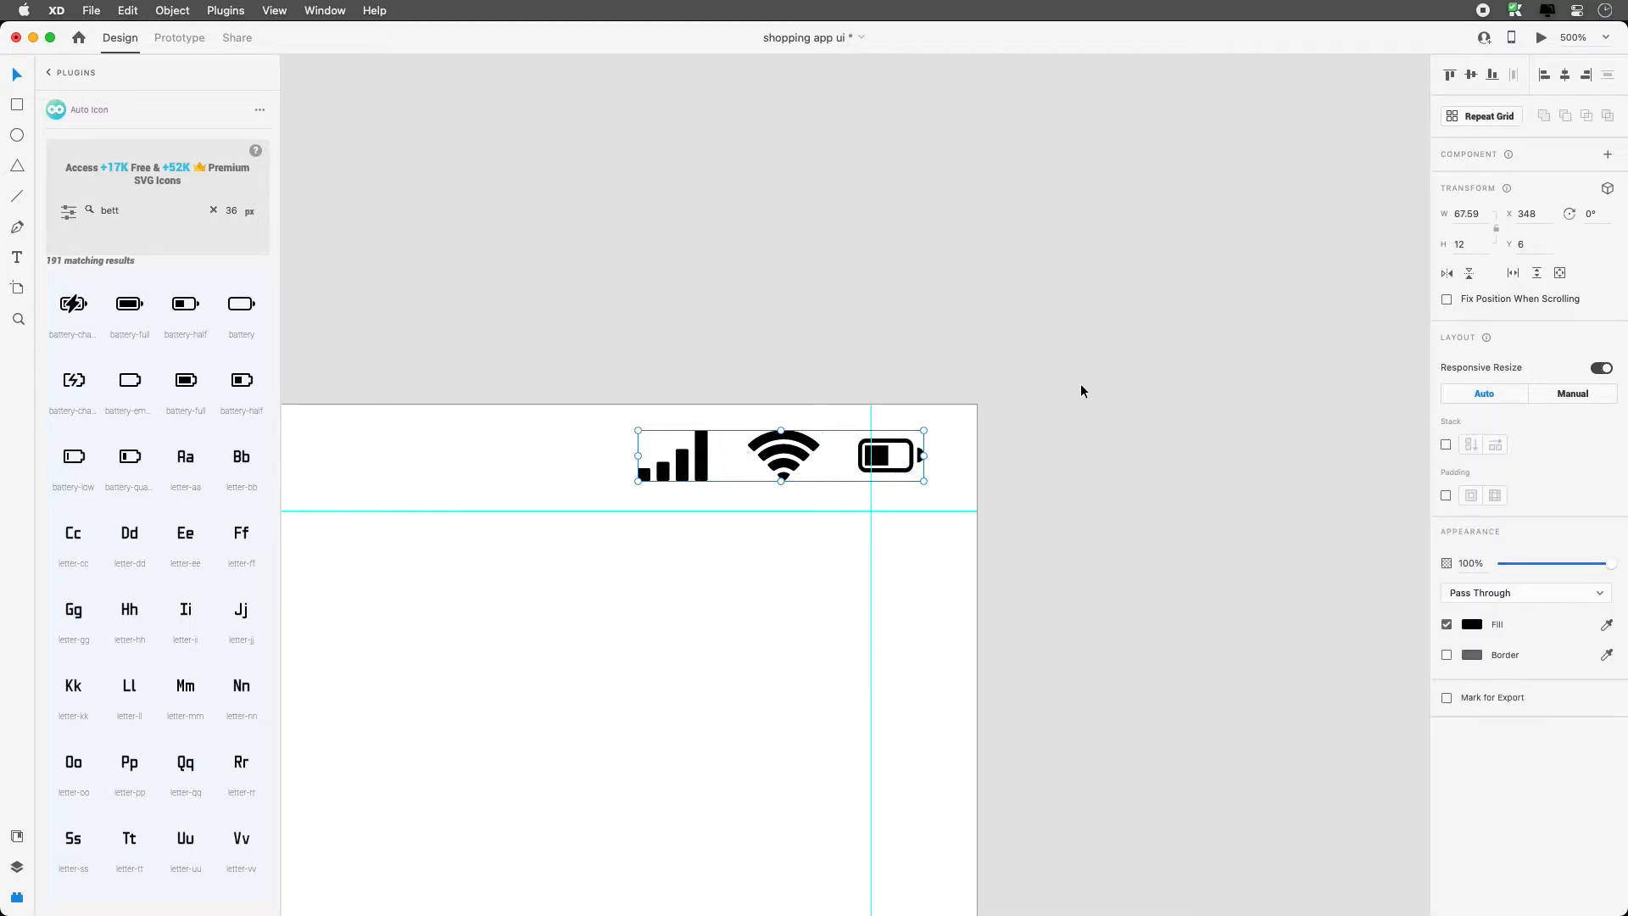
key("super+1")
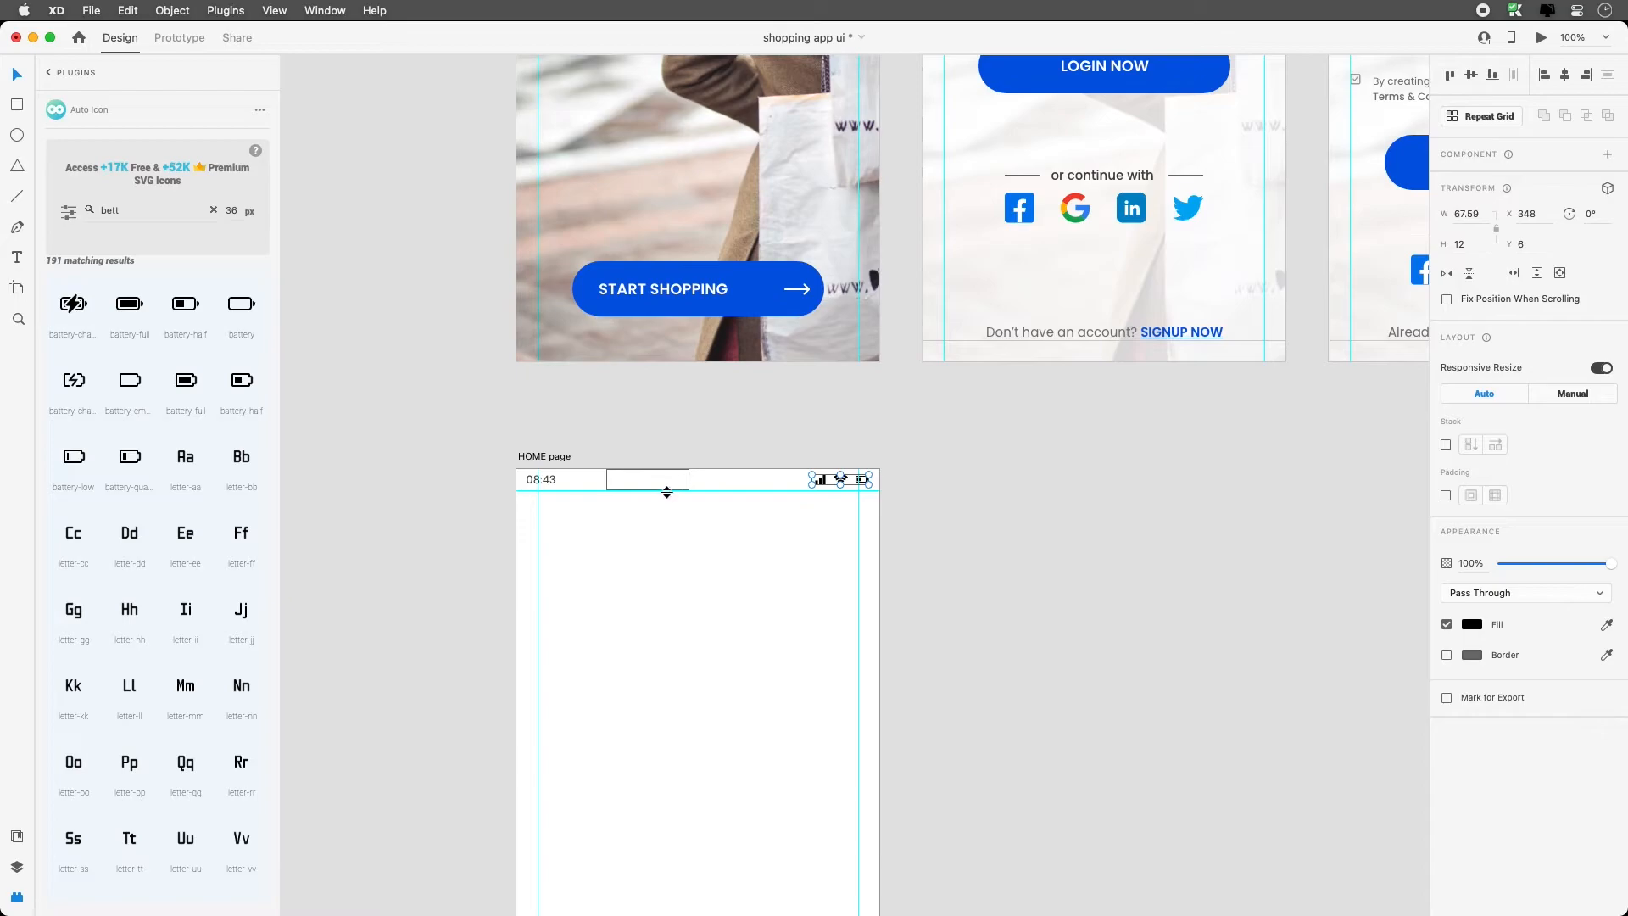
left_click(663, 485, "shift")
left_click(1471, 75)
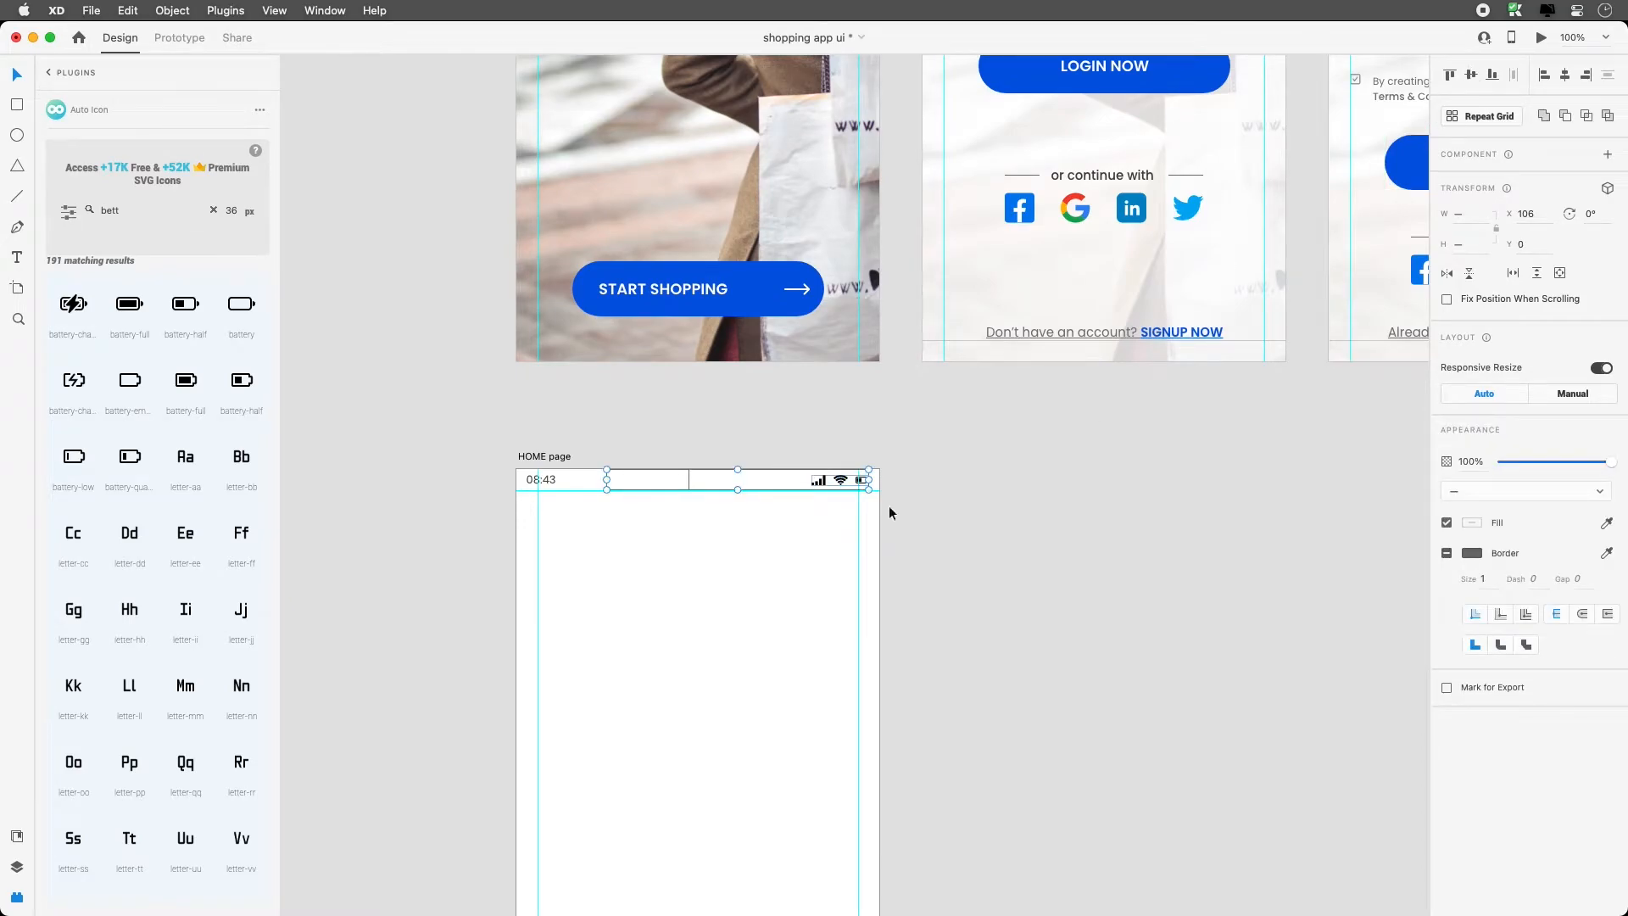
Pull the helper rectangle out of the status bar and delete it
left_click(1086, 417)
left_click_drag(659, 478, 668, 545)
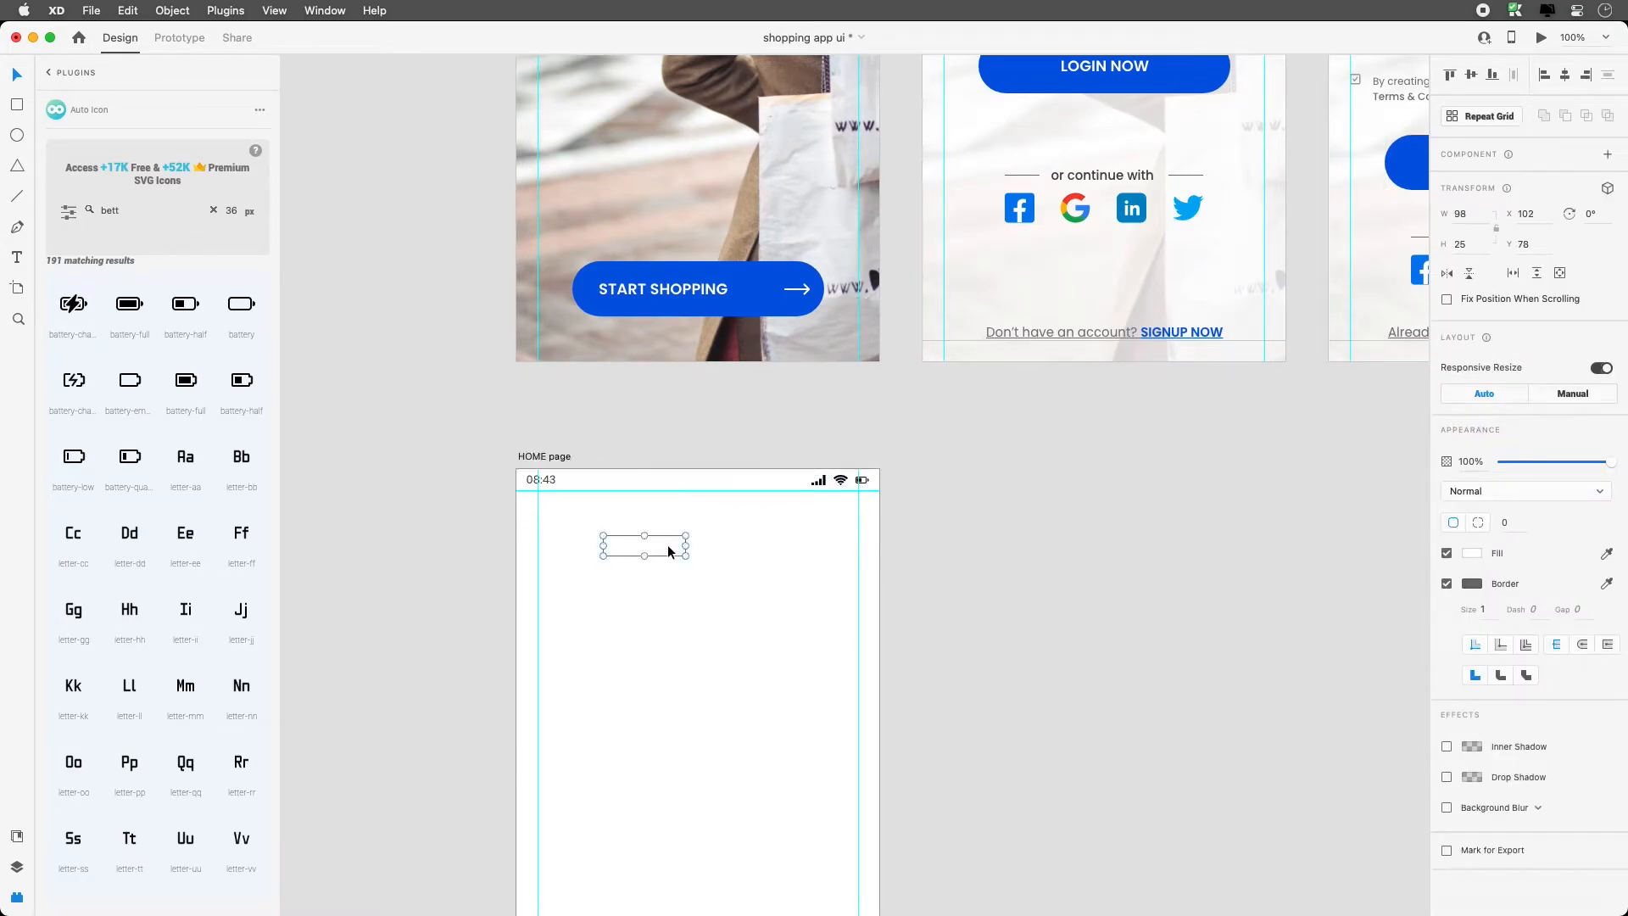
key("Escape")
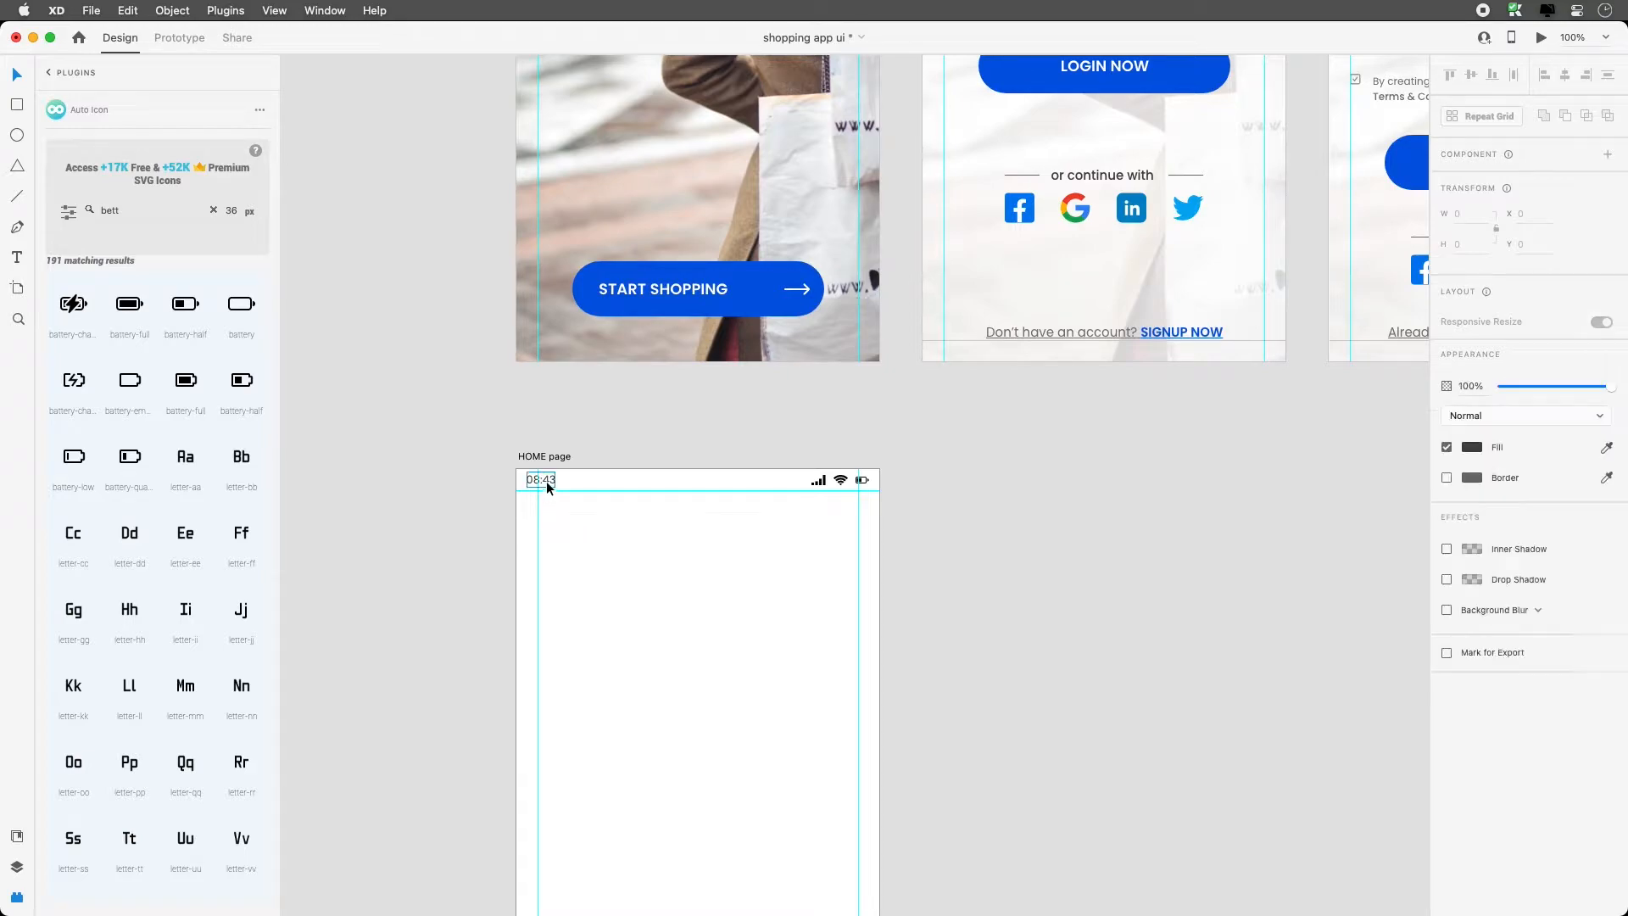
Set the font weight of the 08:43 text to Medium
left_click(546, 481)
left_click(1604, 486)
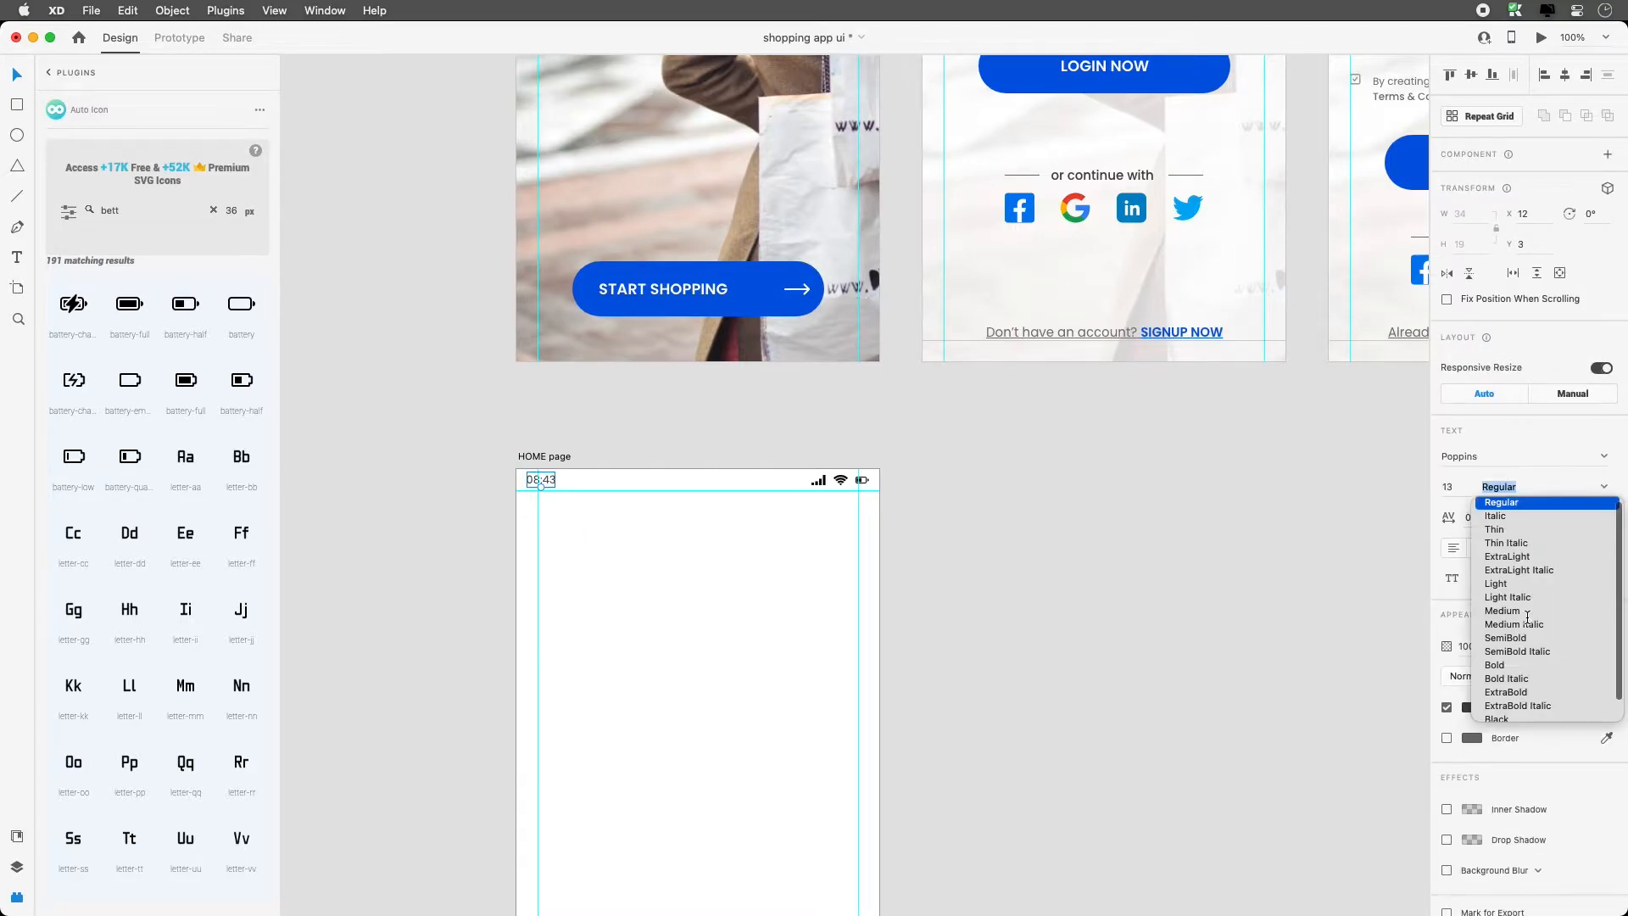
left_click(1514, 611)
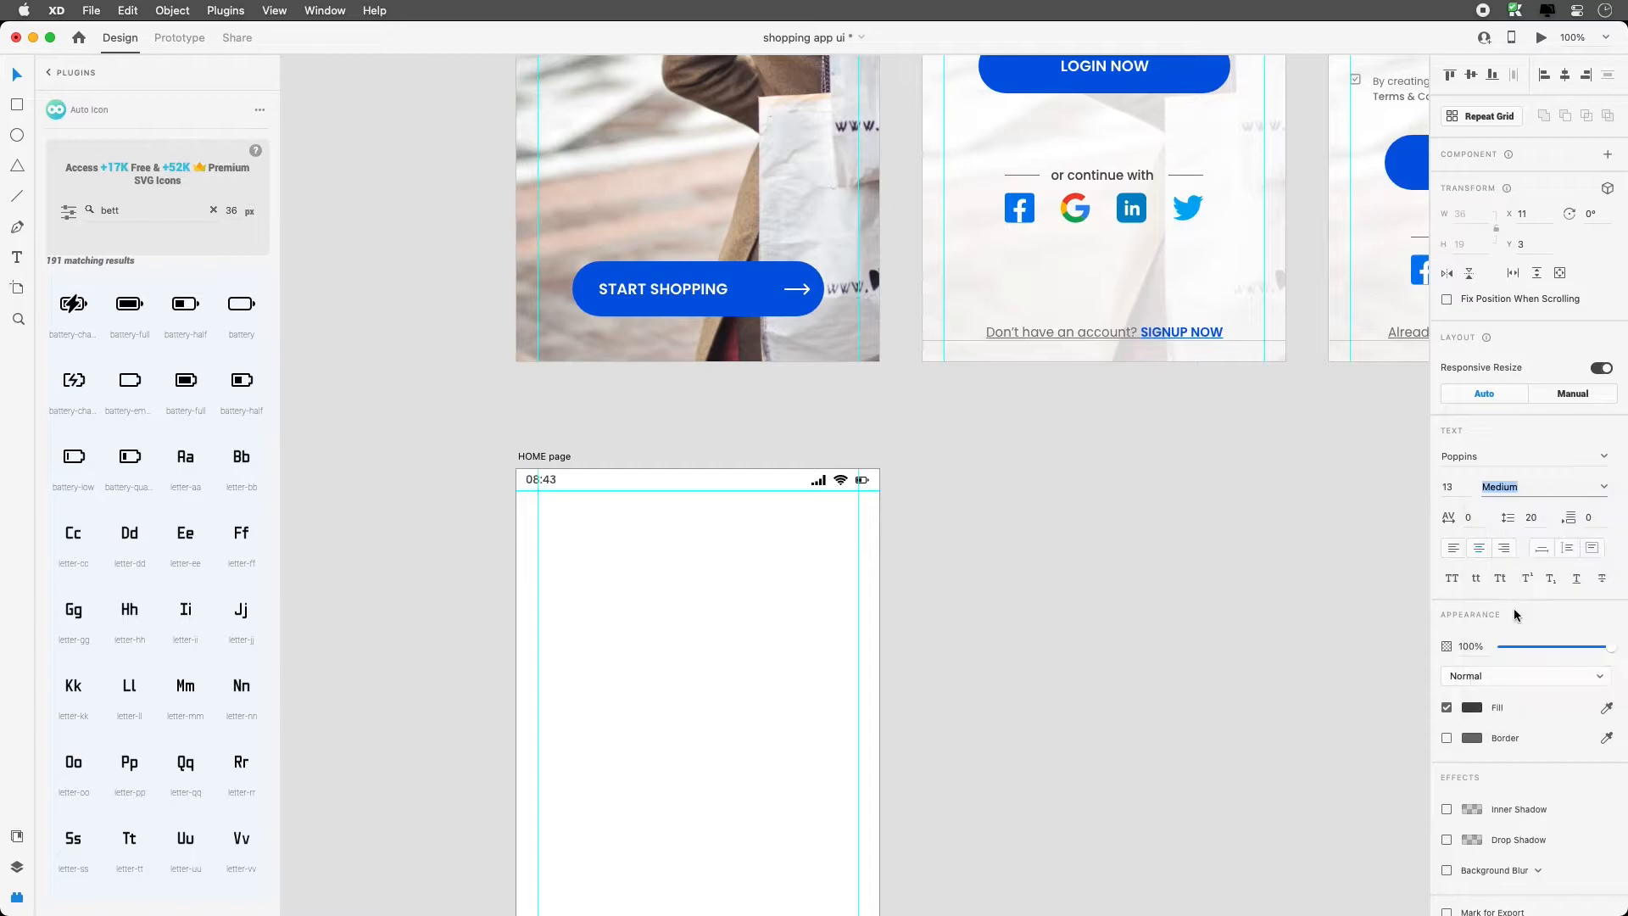
left_click(699, 535)
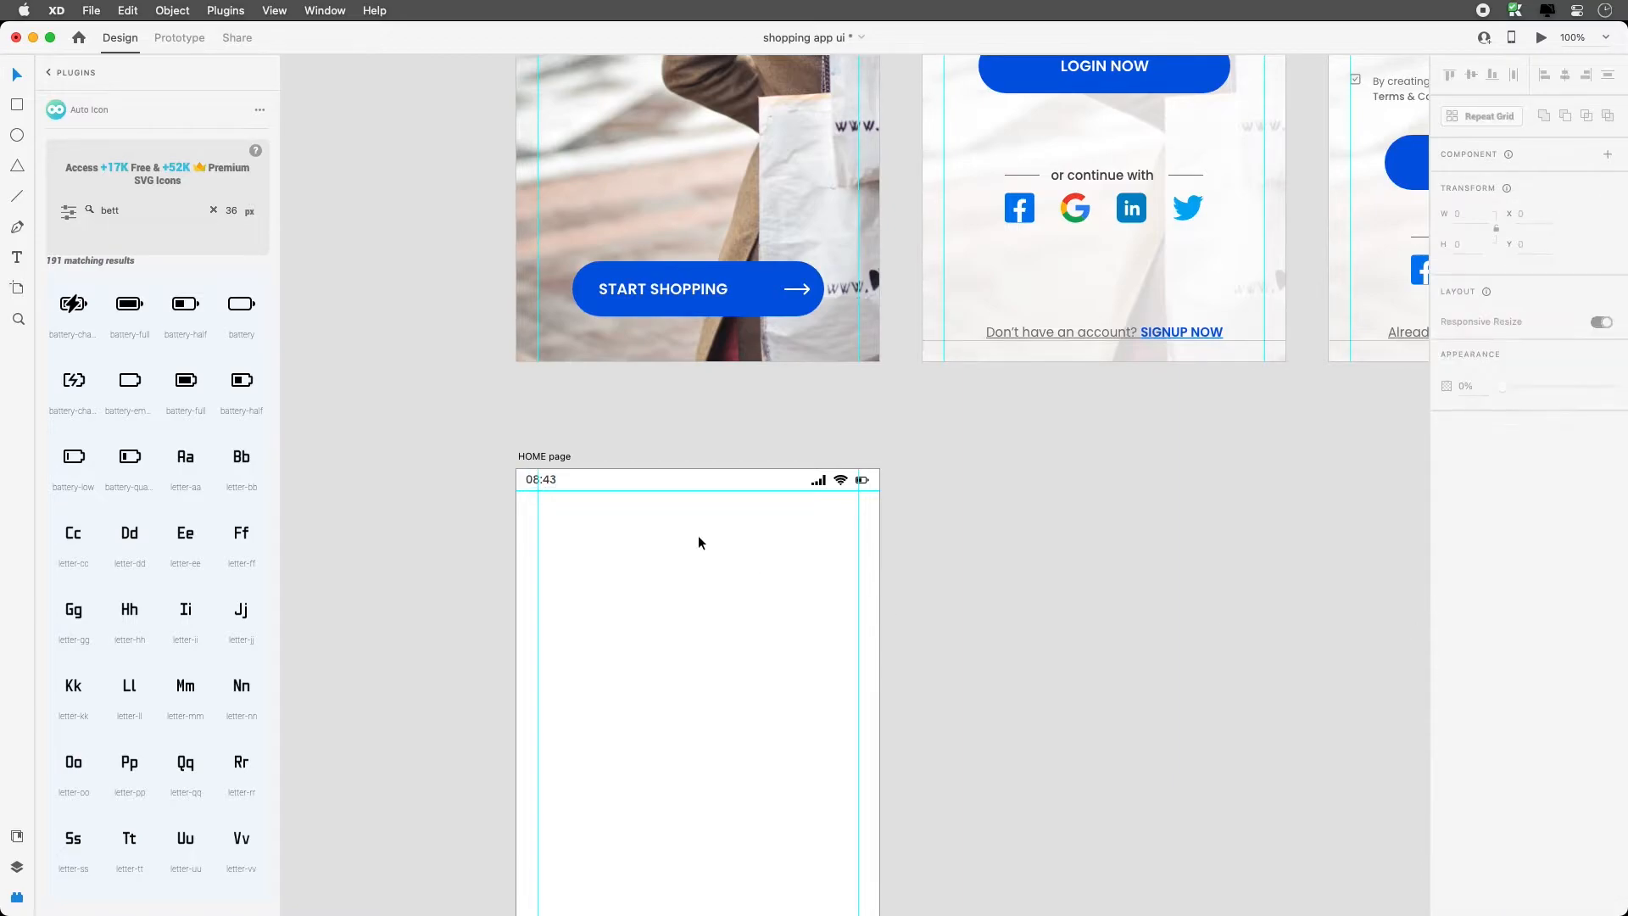
Set the fill of the 08:43 text and the icon group to the saved dark grey #454545
left_click(839, 481)
left_click(552, 479, "shift")
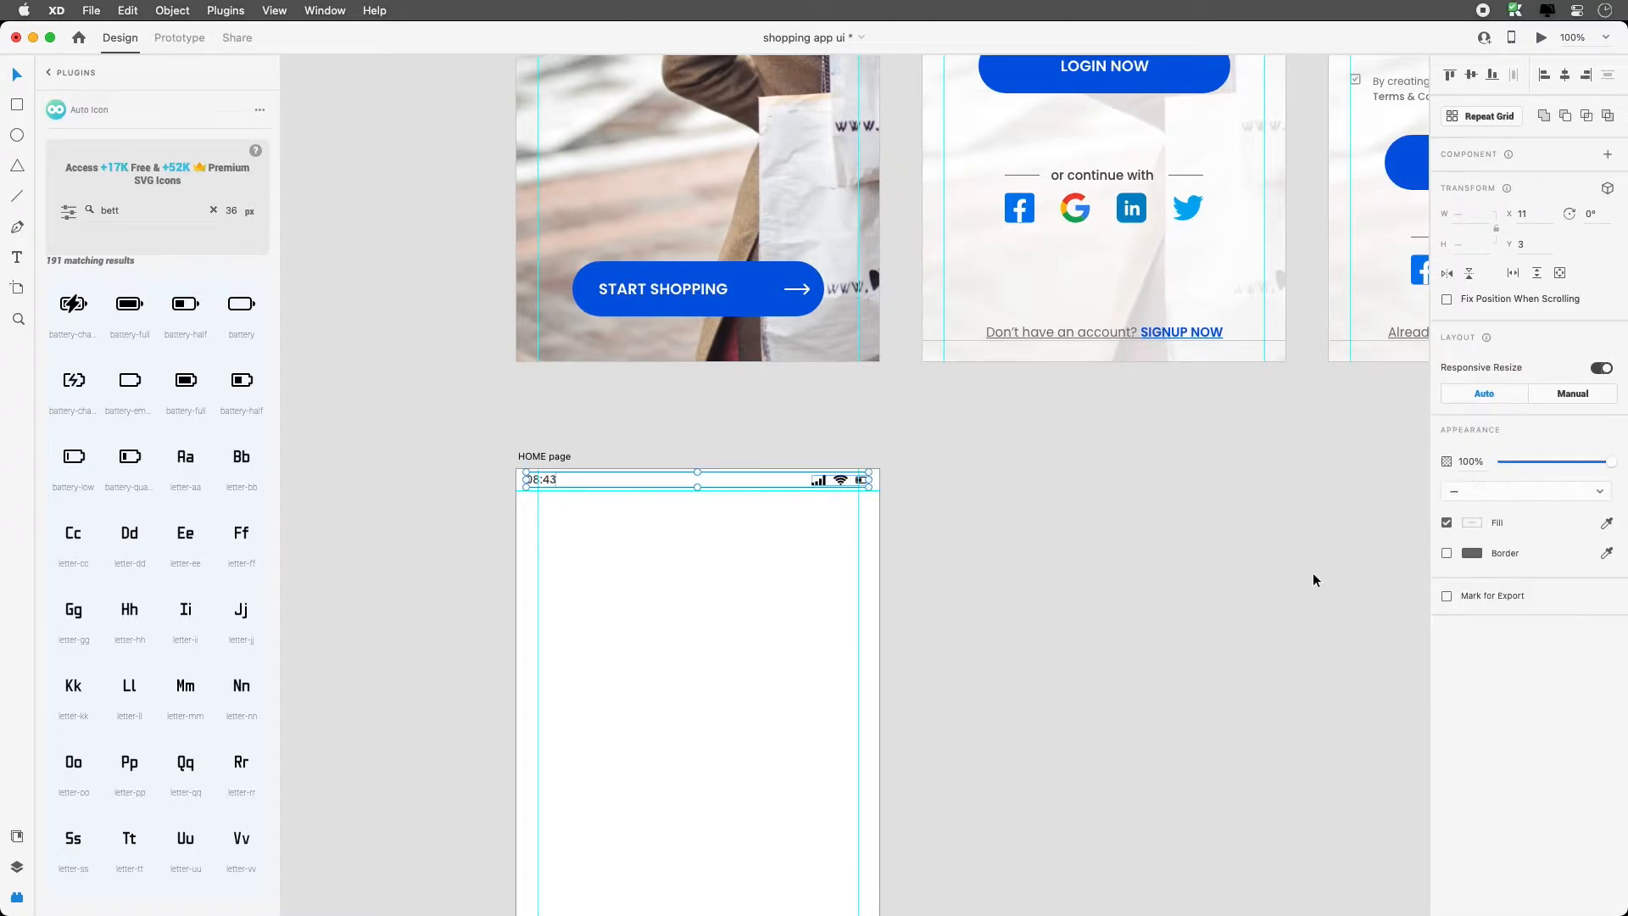
left_click(1471, 523)
left_click(1319, 622)
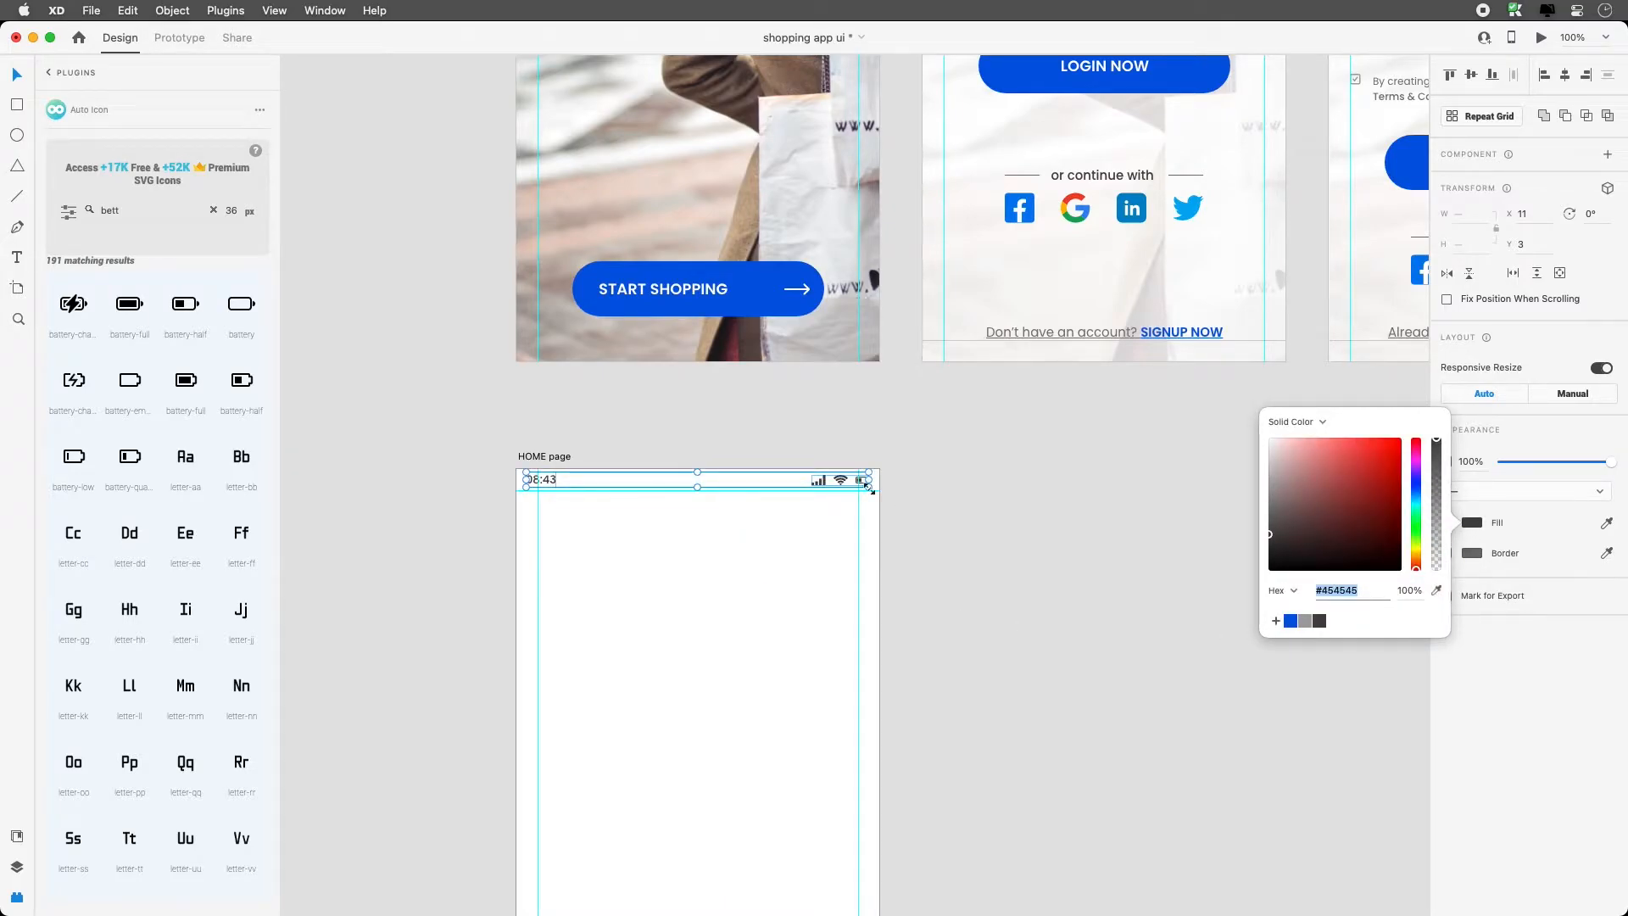
Group the 08:43 text with the icons and centre the group horizontally on the HOME page artboard
right_click(837, 482)
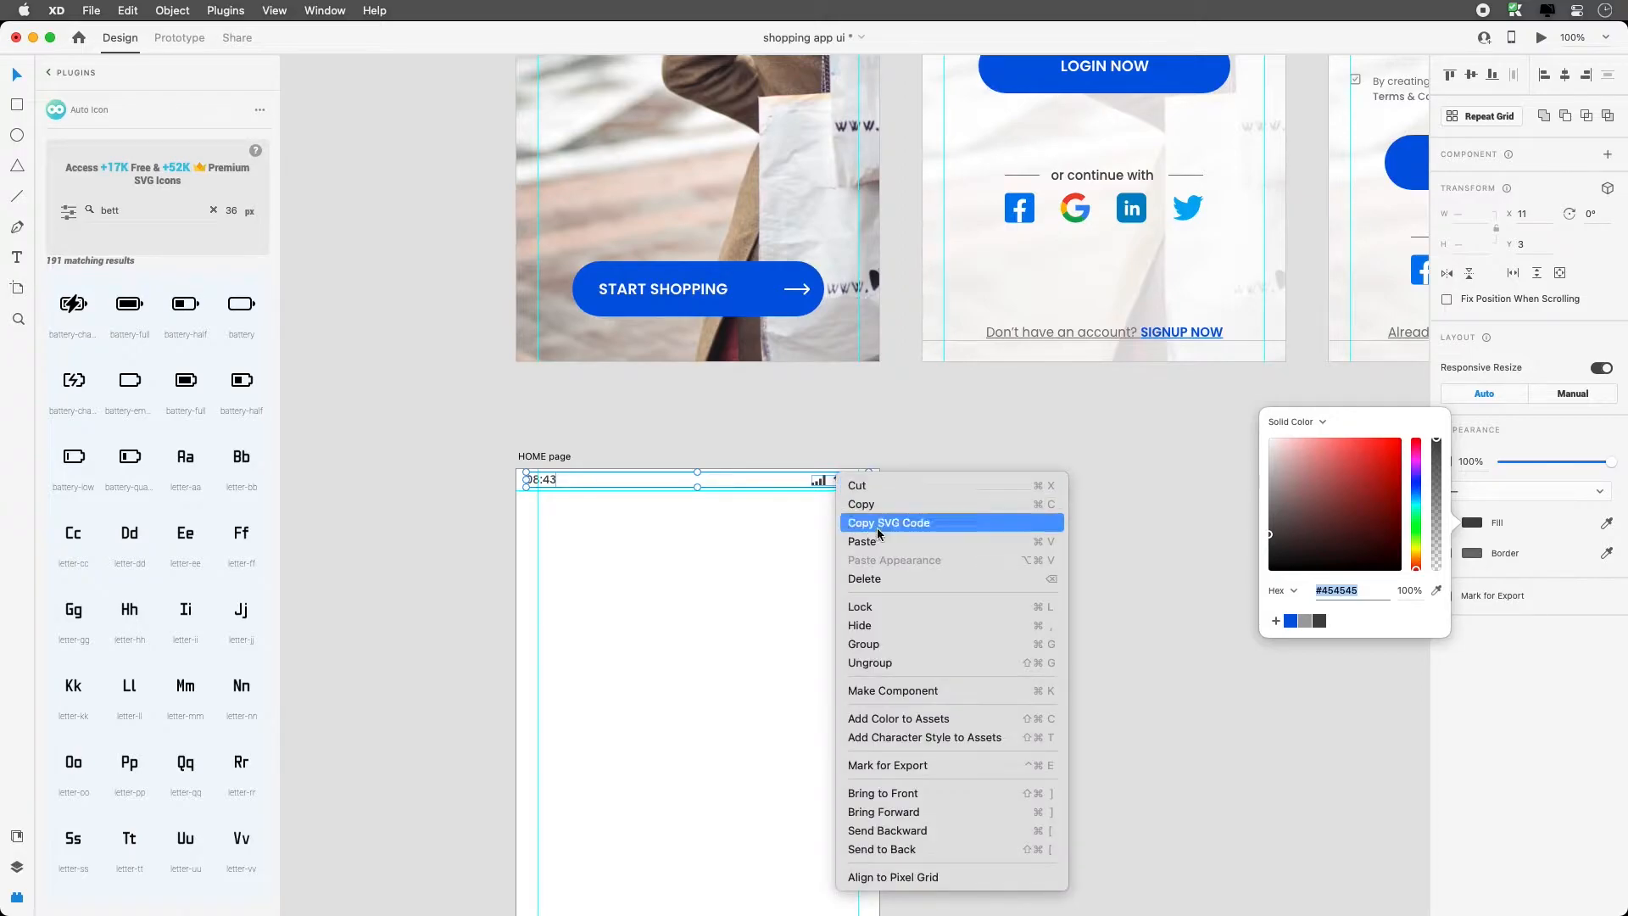
left_click(901, 646)
left_click(1565, 77)
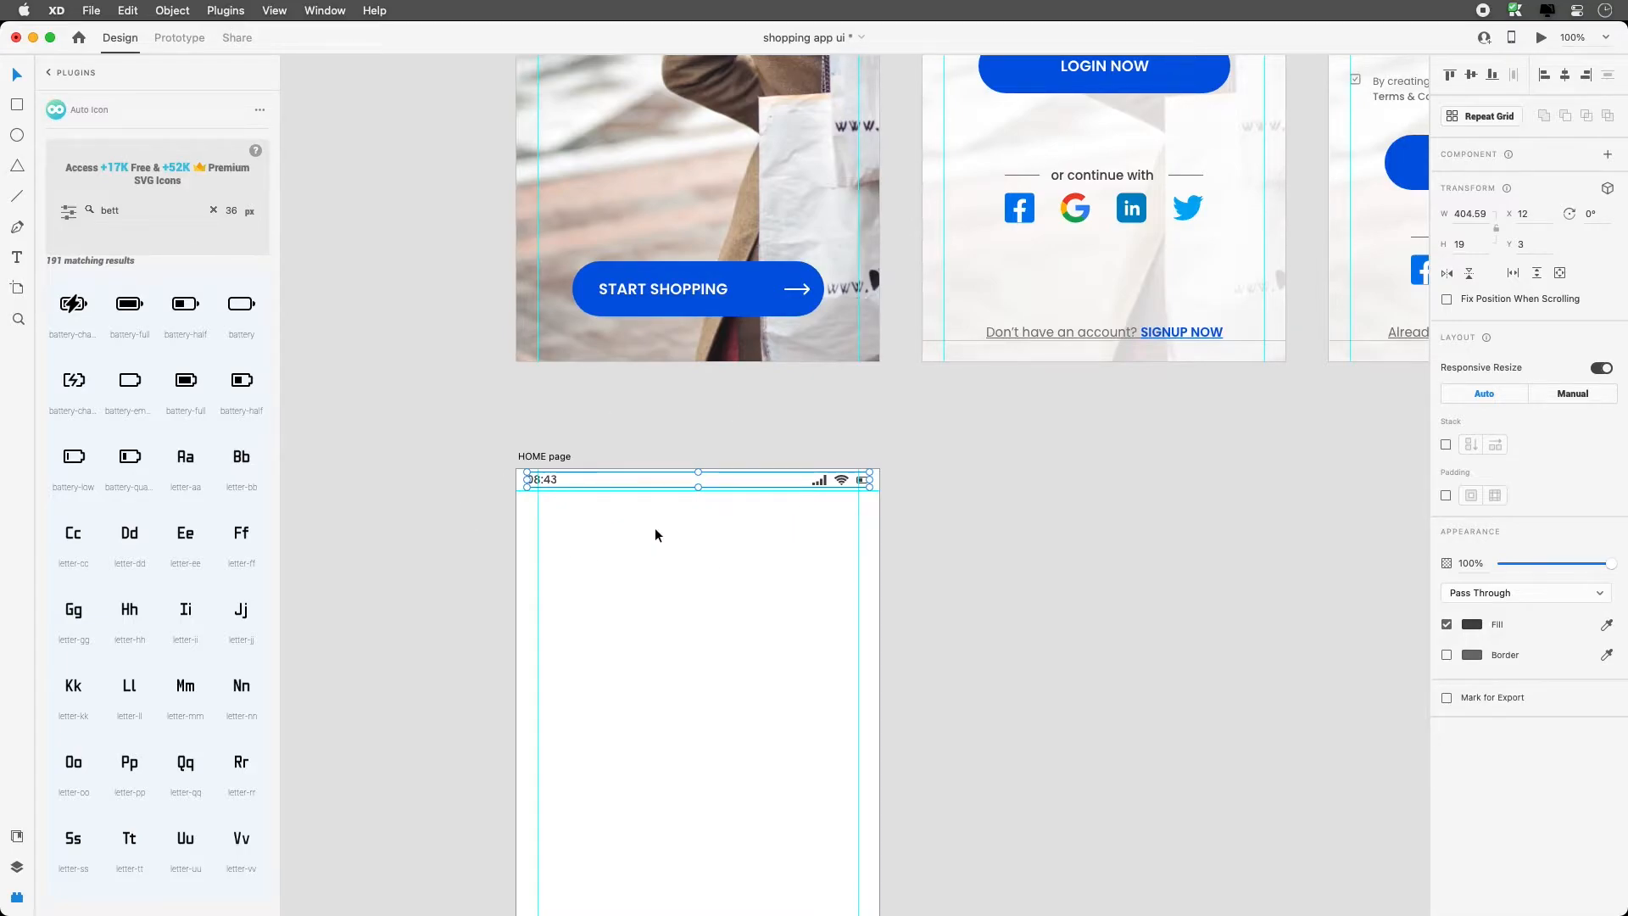
left_click_drag(728, 659, 588, 292)
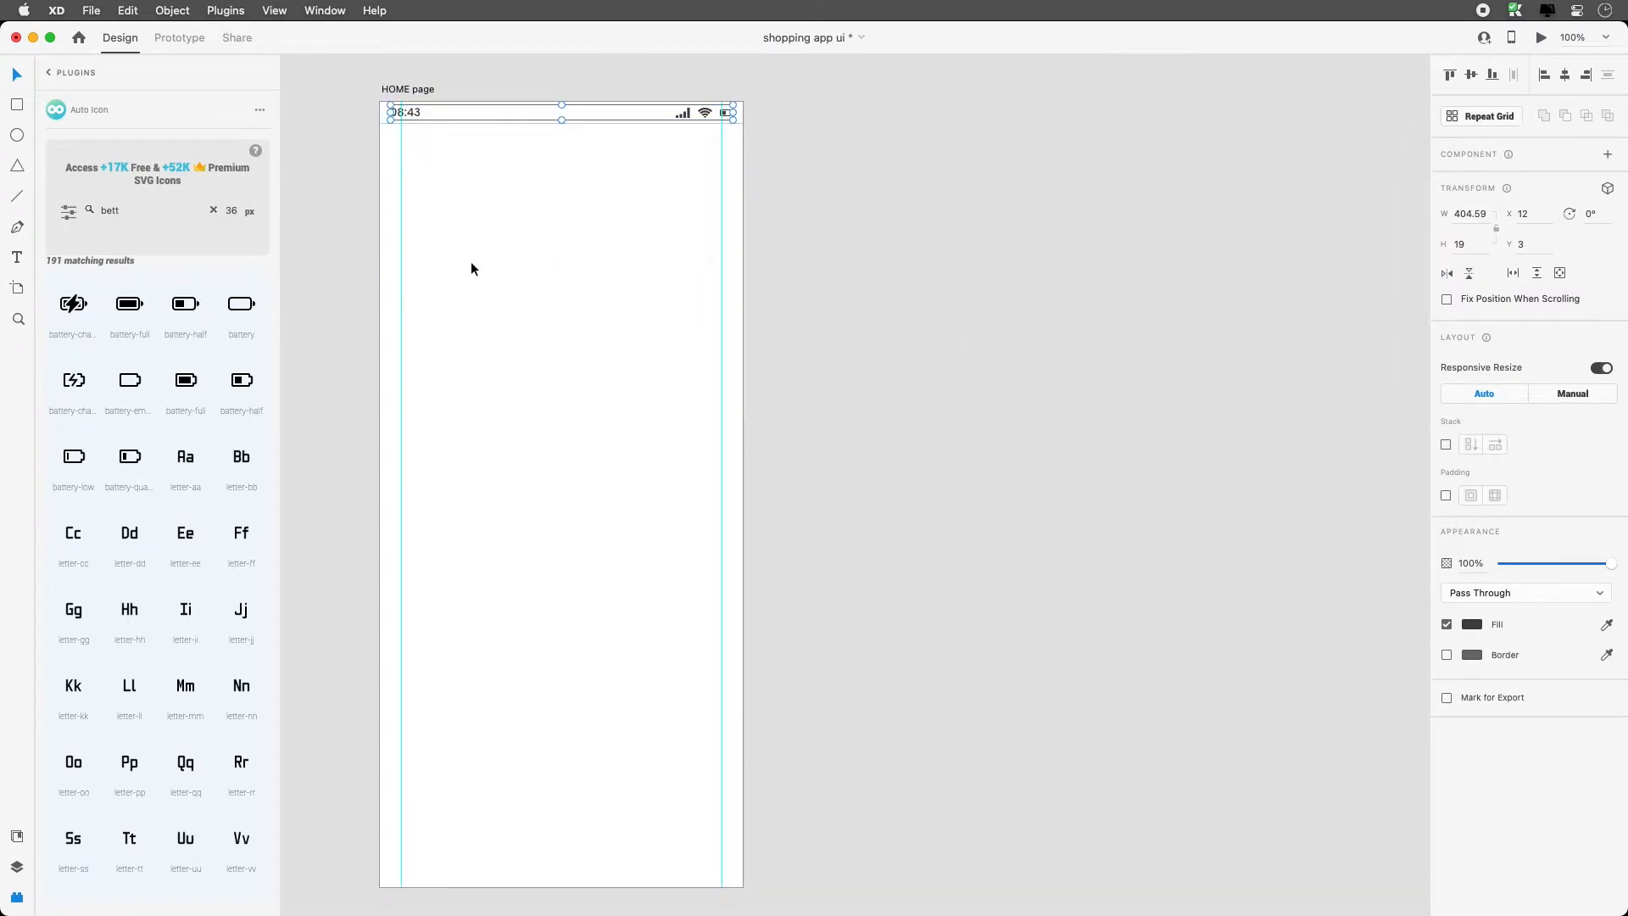
left_click(443, 146)
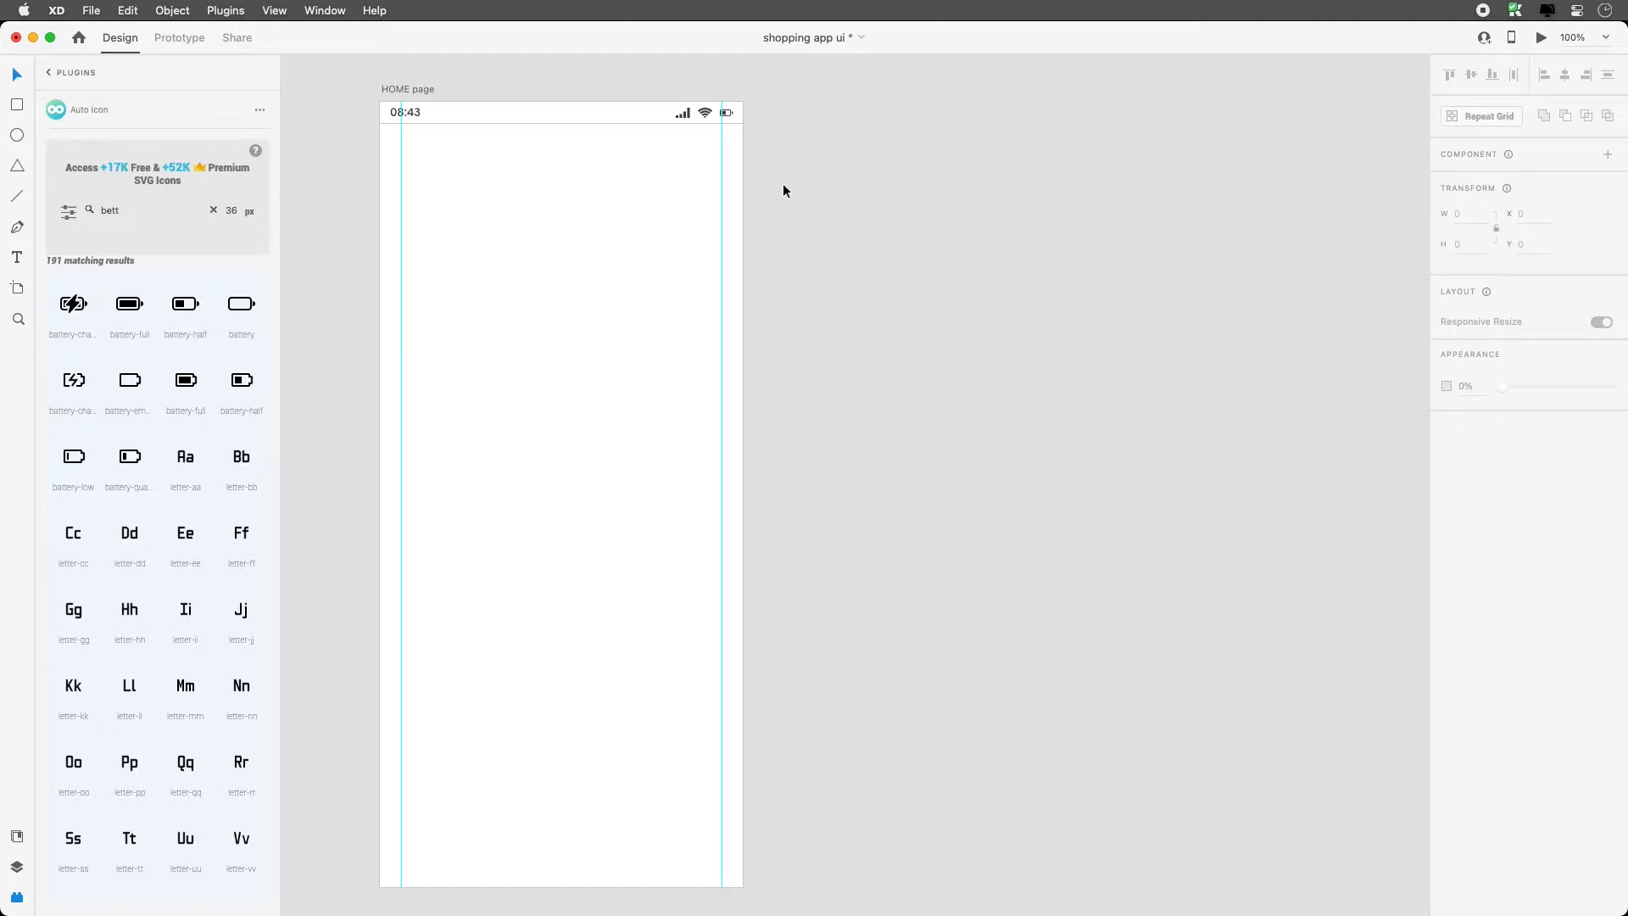
Add the status bar group to the document assets as a component
left_click(703, 114)
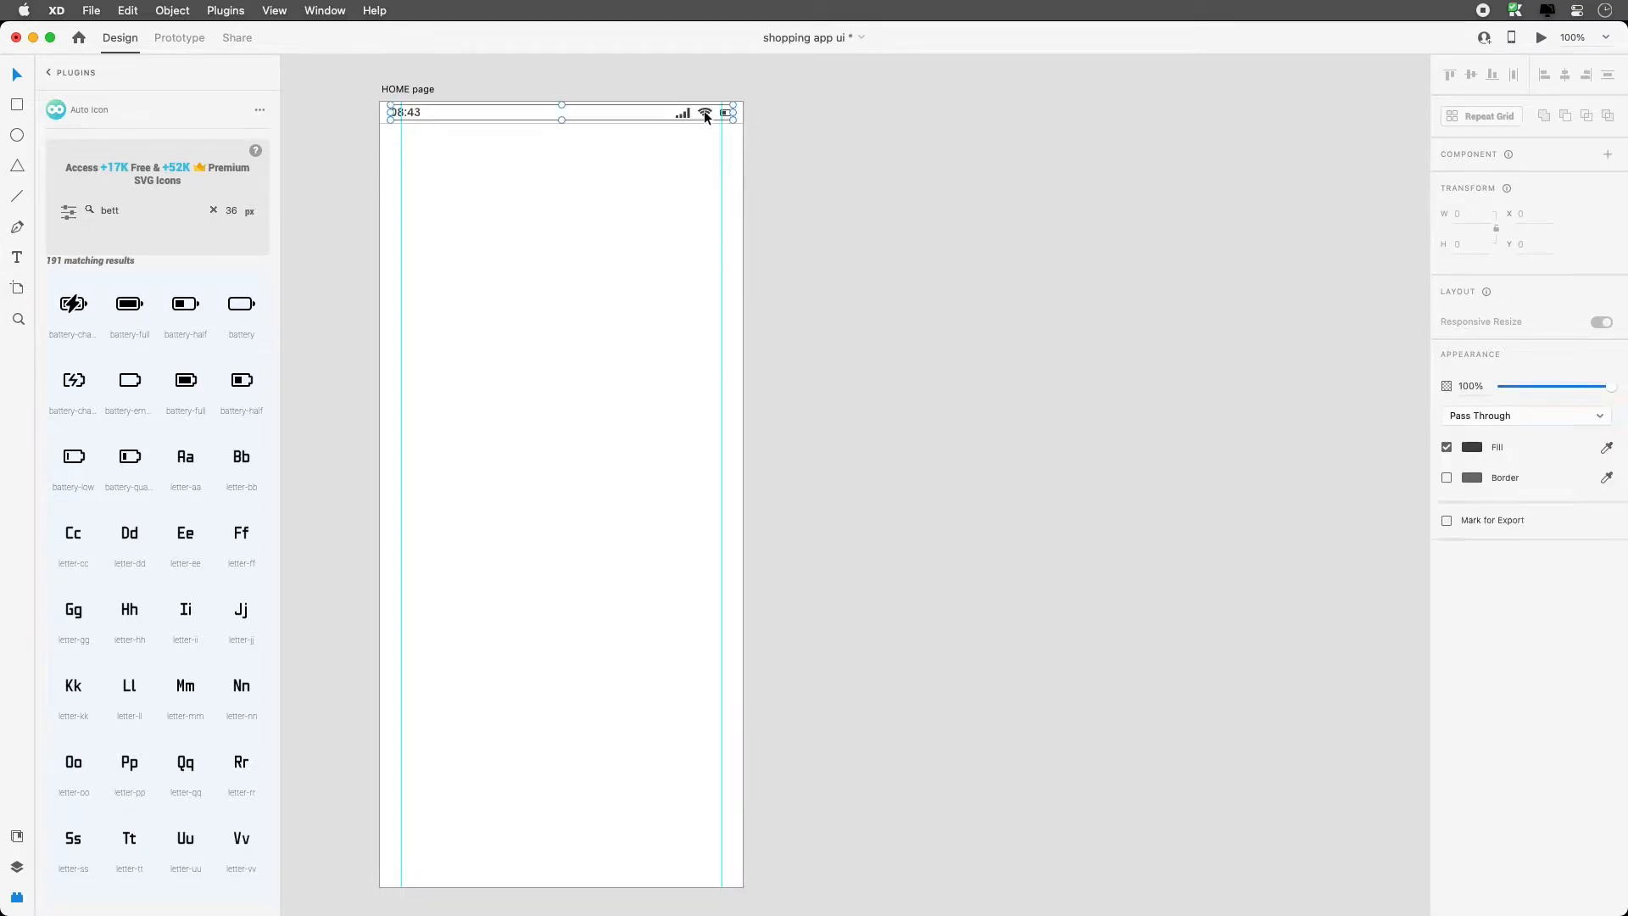
left_click(18, 837)
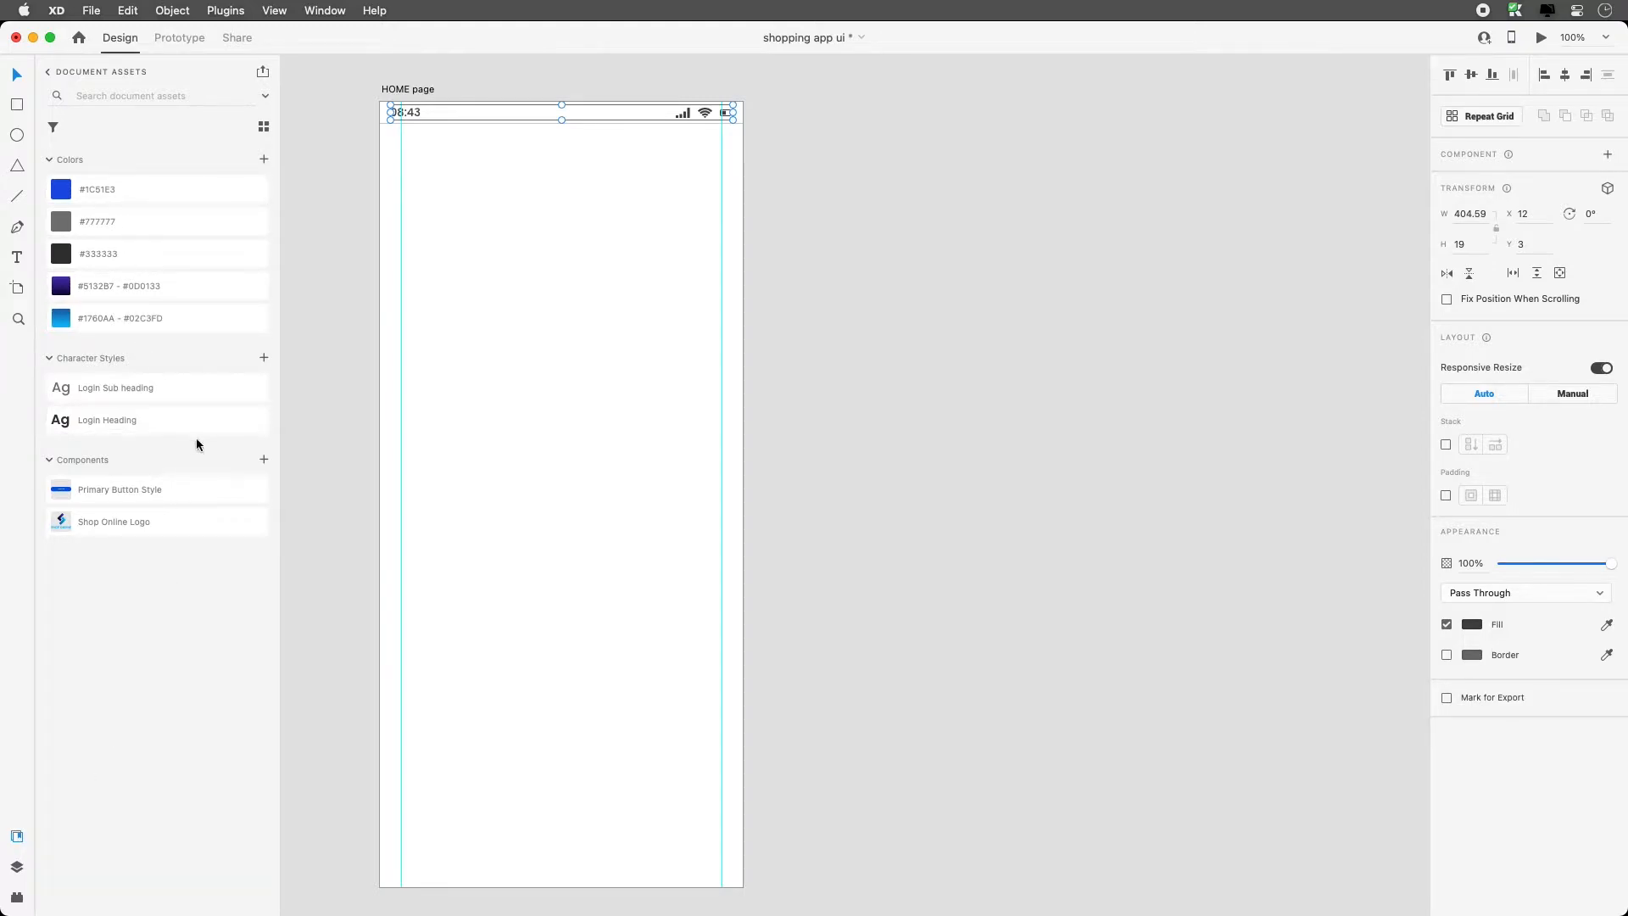
left_click(263, 460)
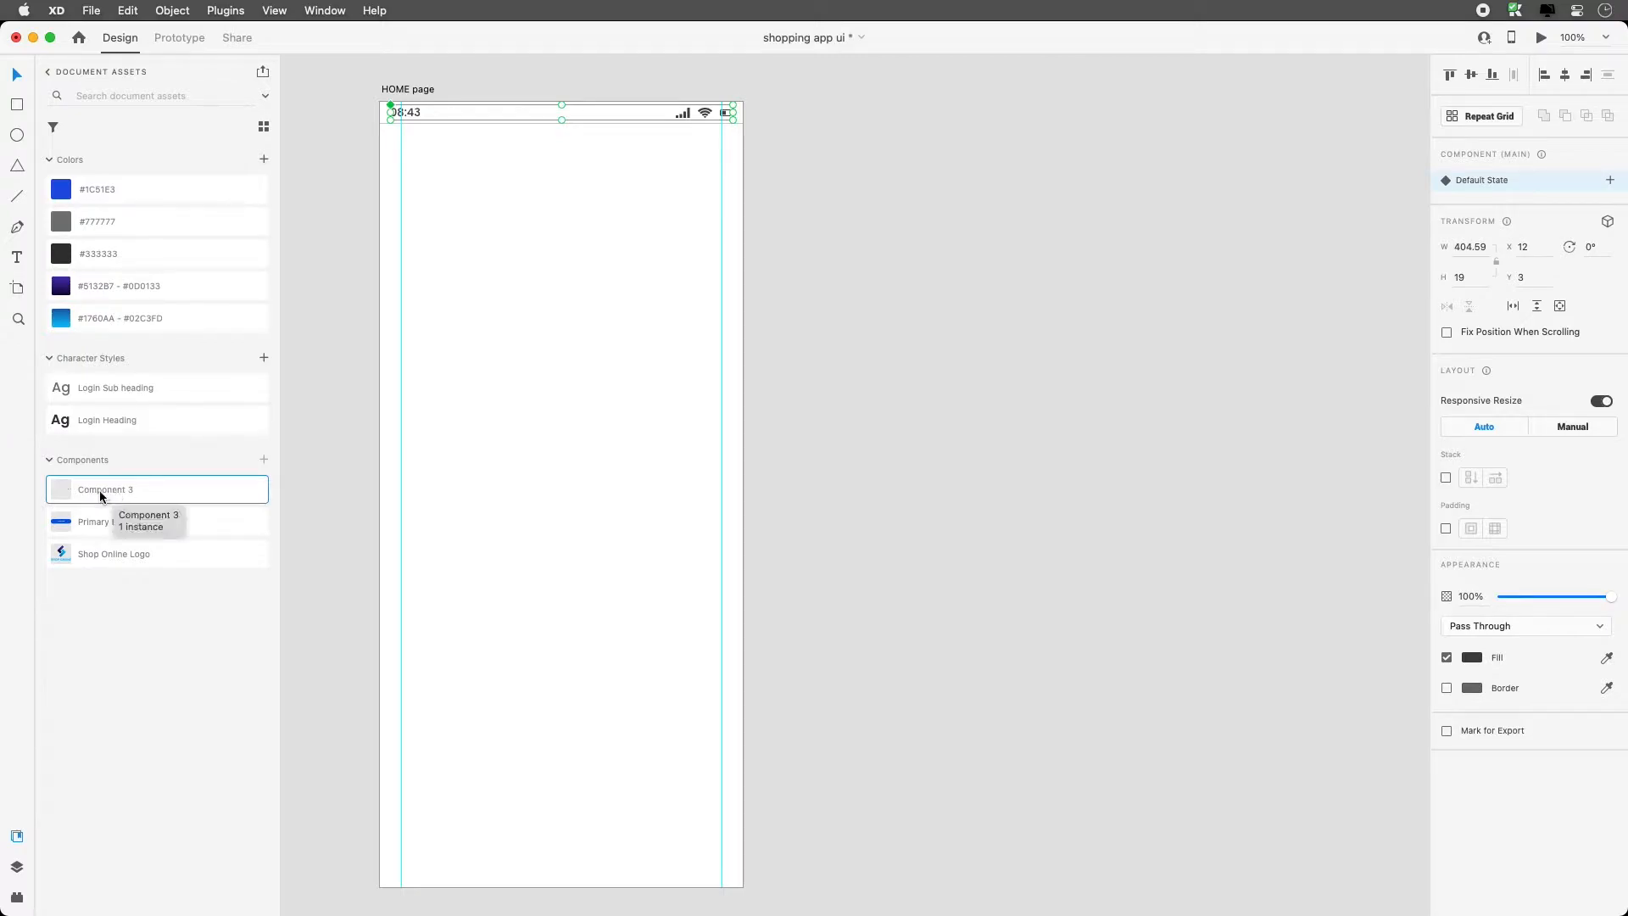
Rename the new status bar component in the document assets as Status Bar
type("Stat")
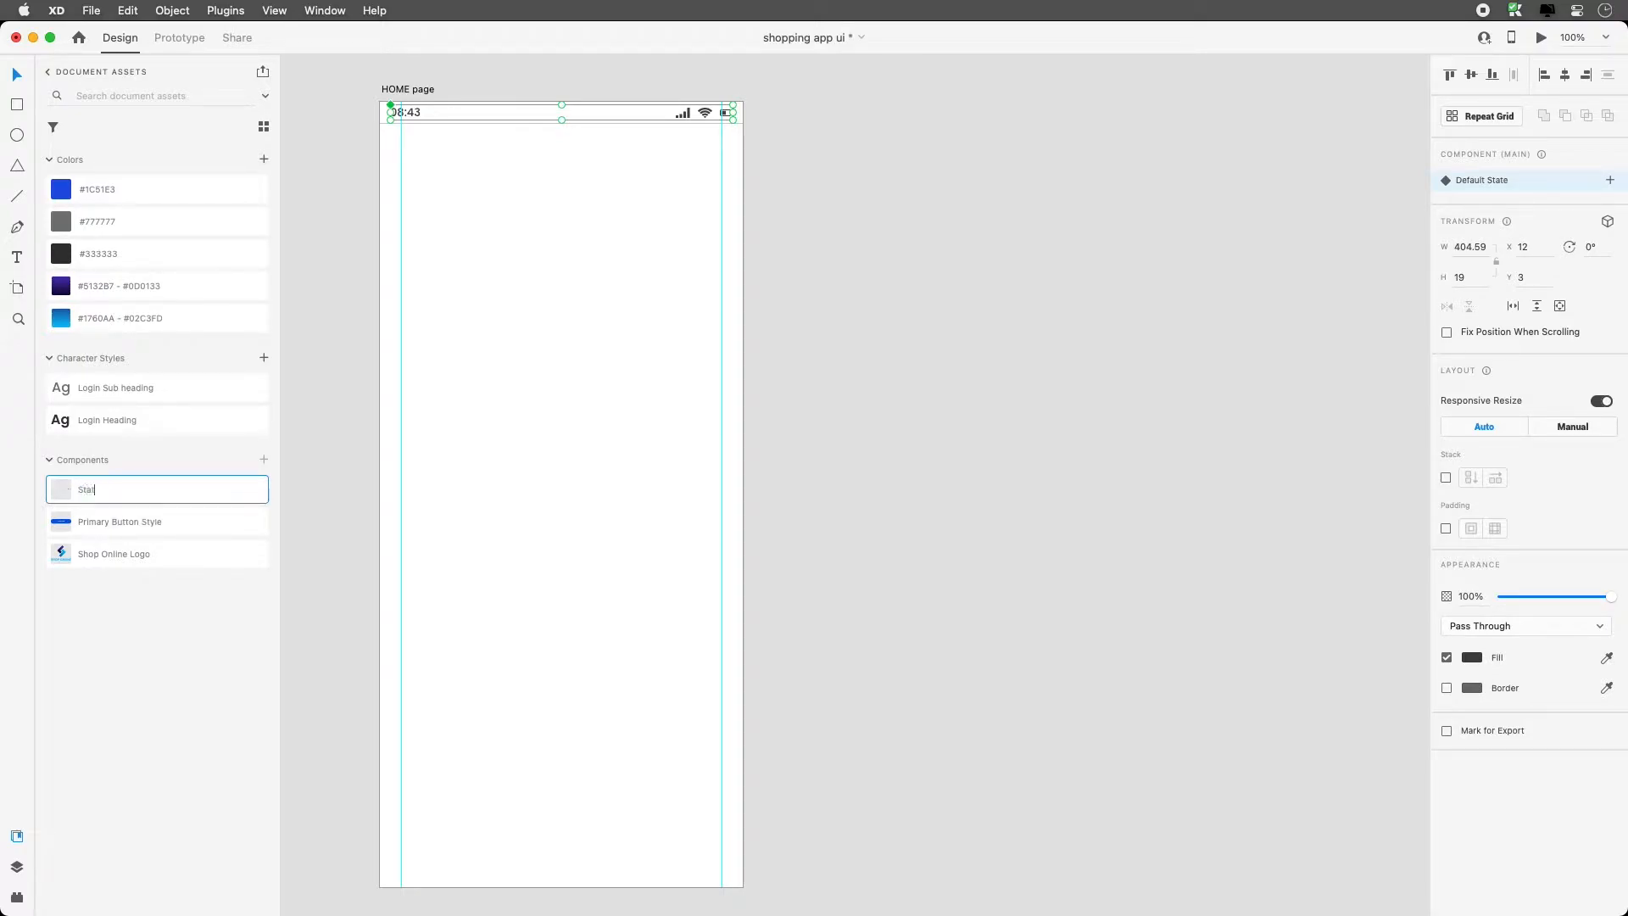
type("us Bar")
left_click(496, 195)
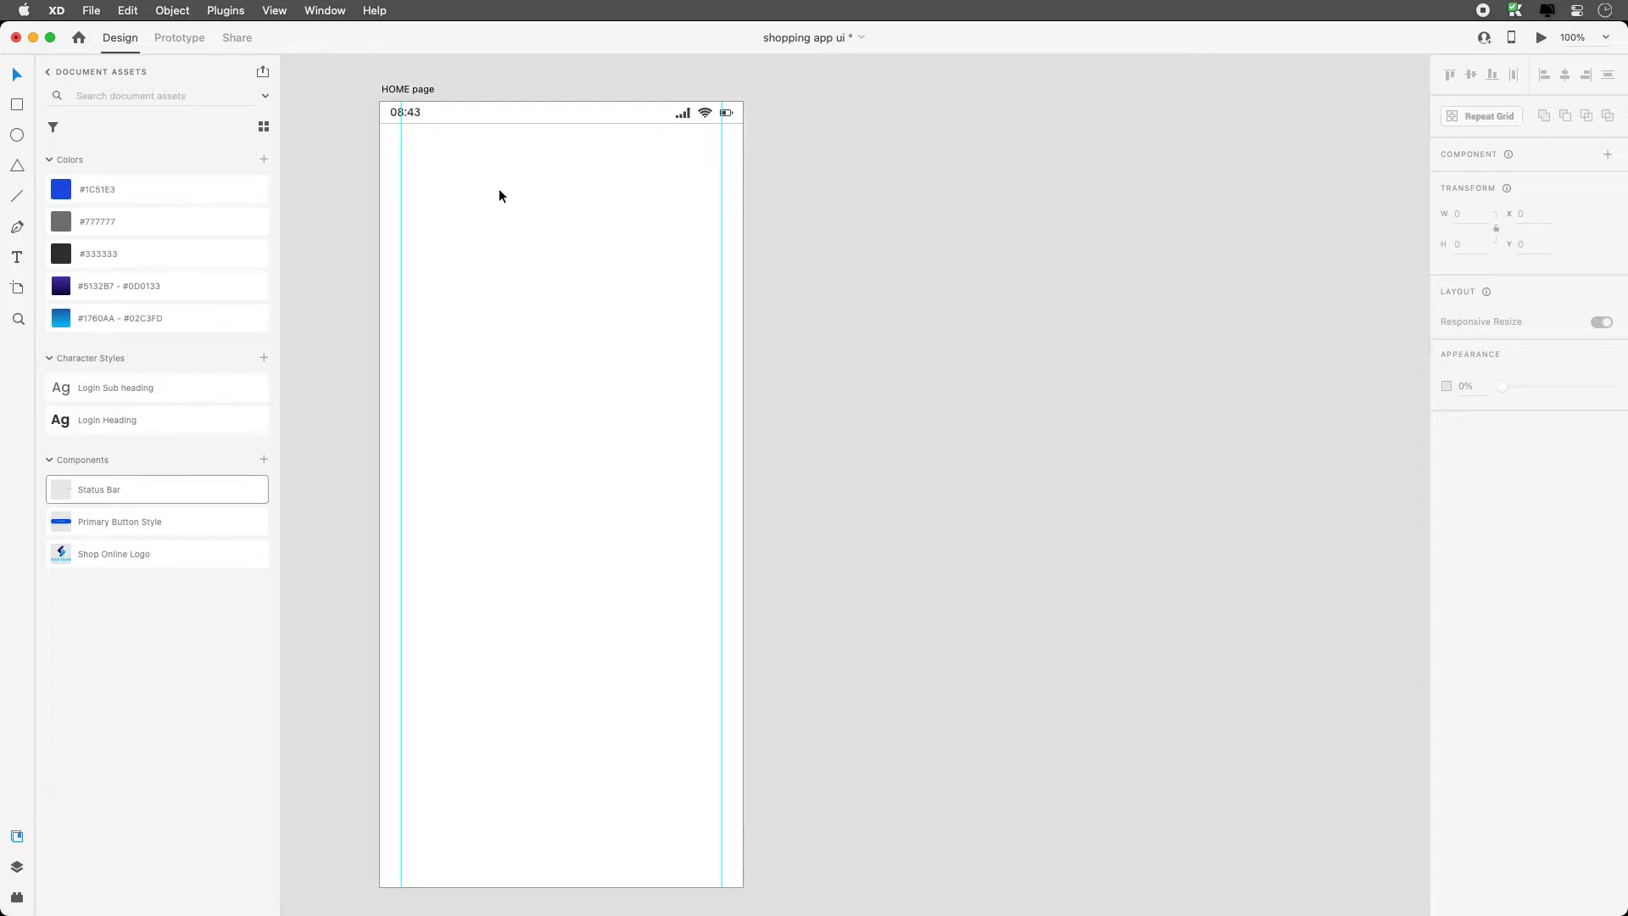
Change the fill of the status bar component to the saved lighter grey swatch
left_click(704, 112)
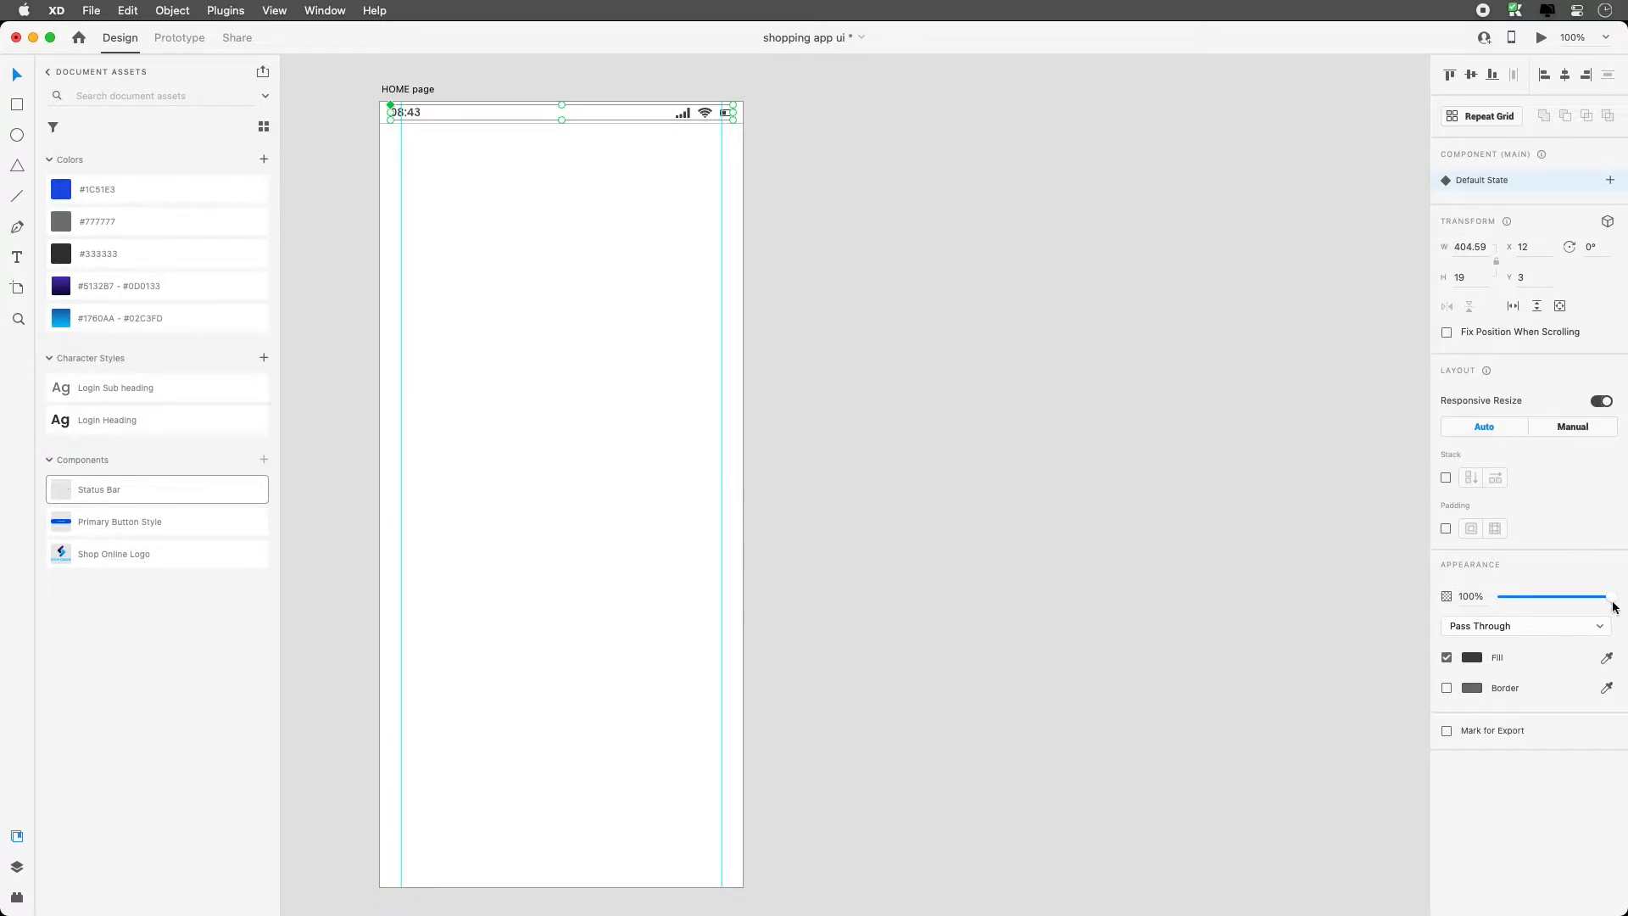
left_click_drag(1613, 604, 1549, 607)
key("super+z")
left_click(1471, 657)
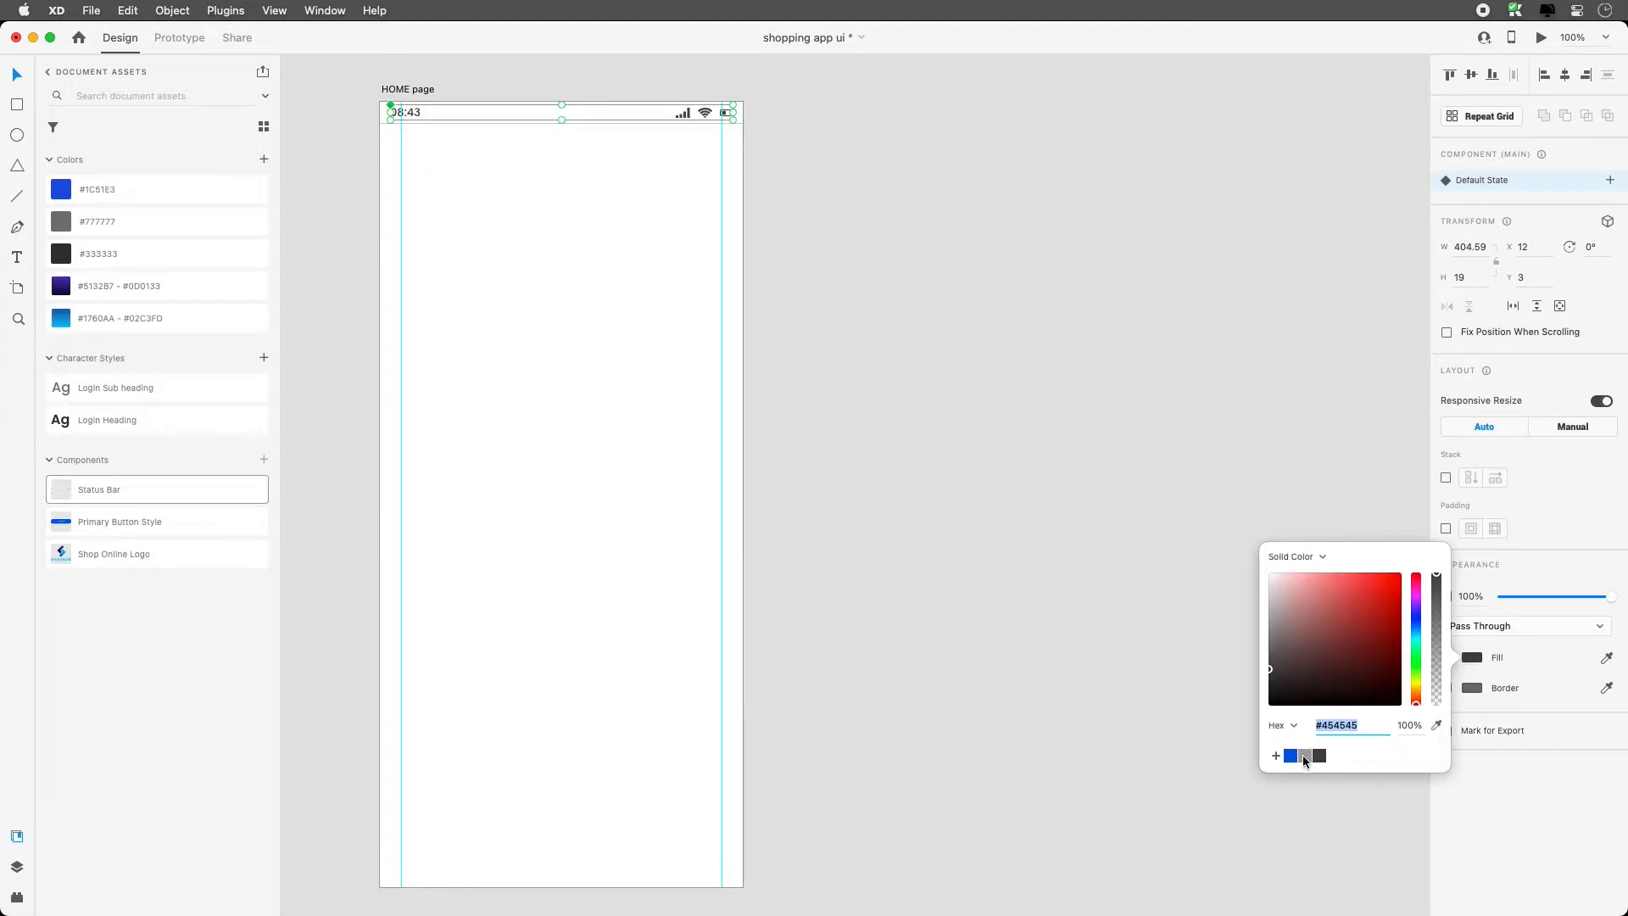
left_click(1304, 756)
left_click(594, 225)
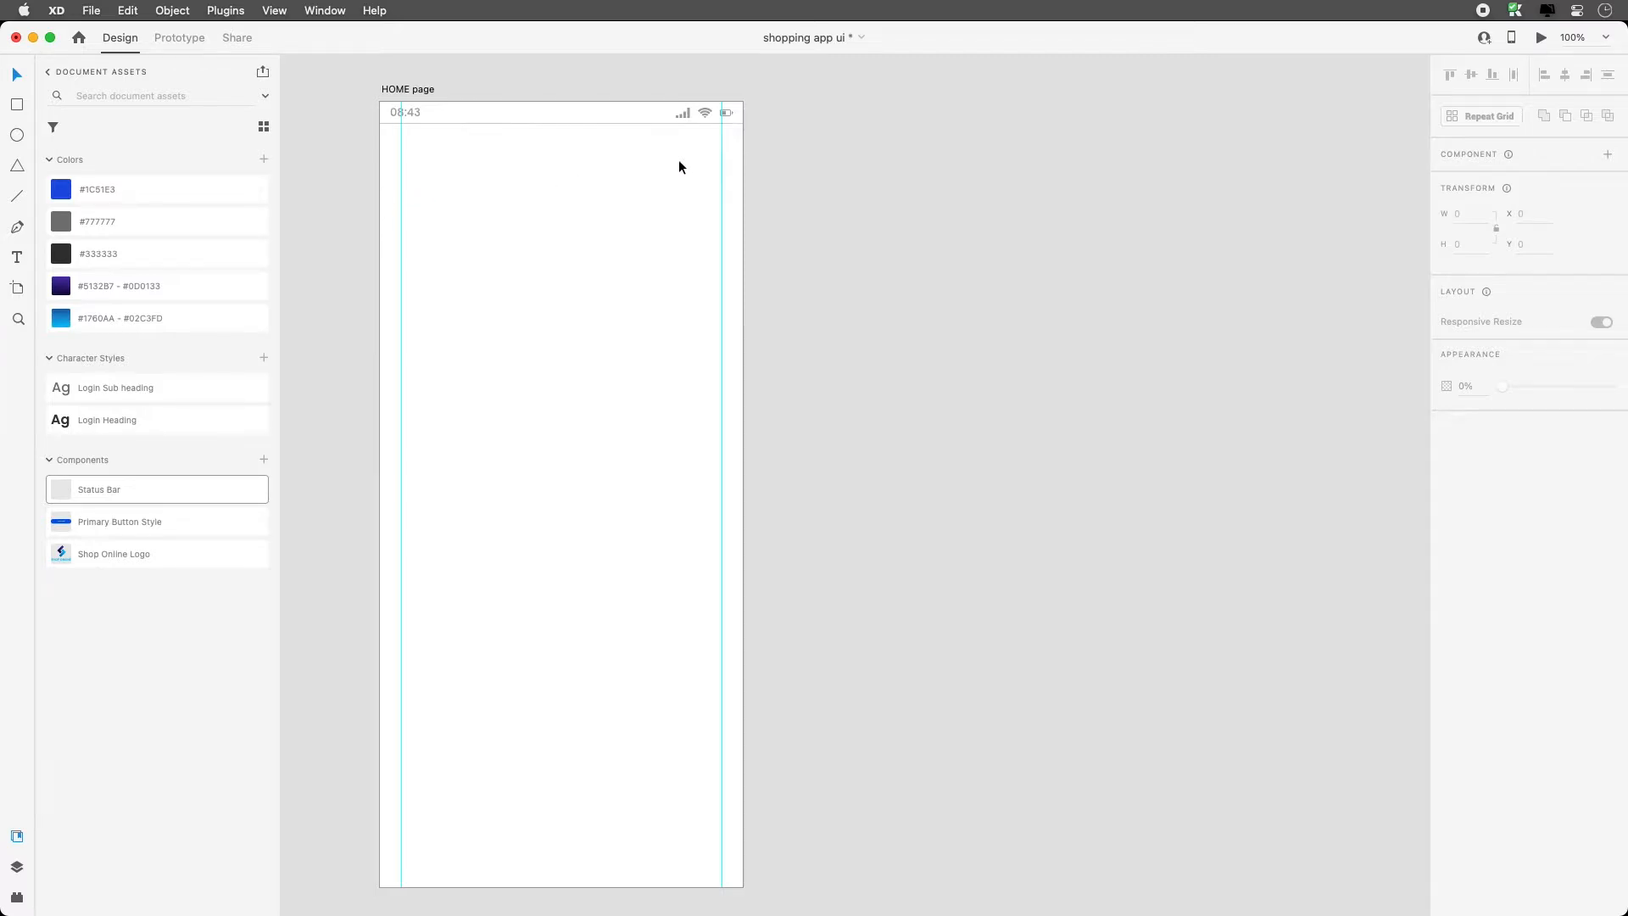
Add the text Discover just below the status bar on the HOME page artboard
left_click(524, 140)
type("Discv")
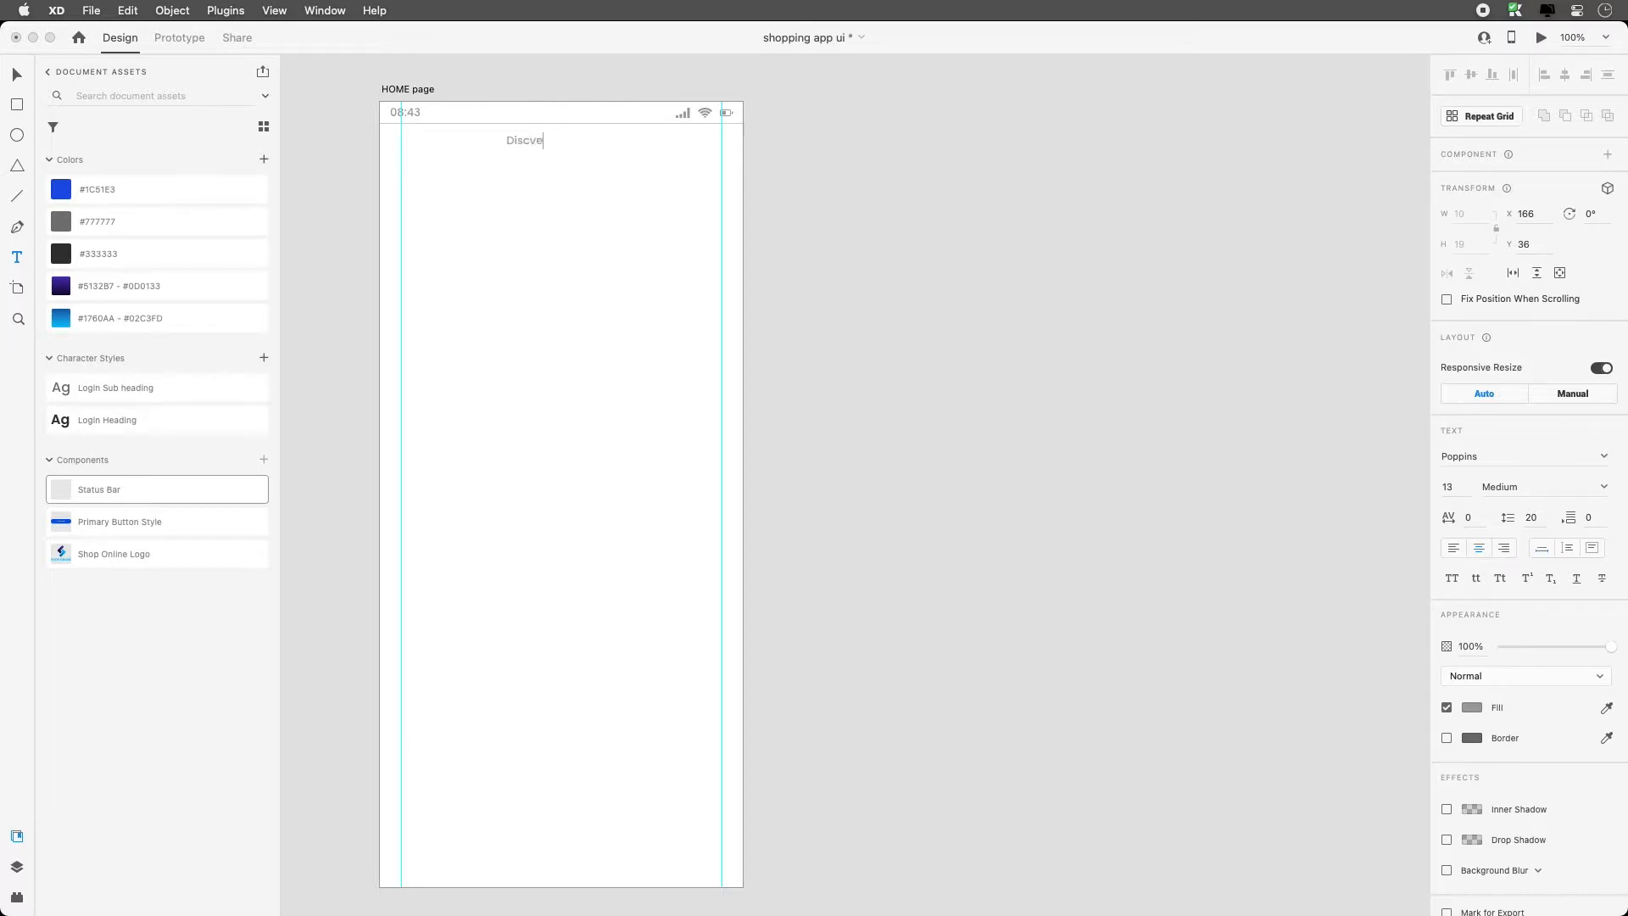
key("BackSpace")
type("over")
left_click(16, 75)
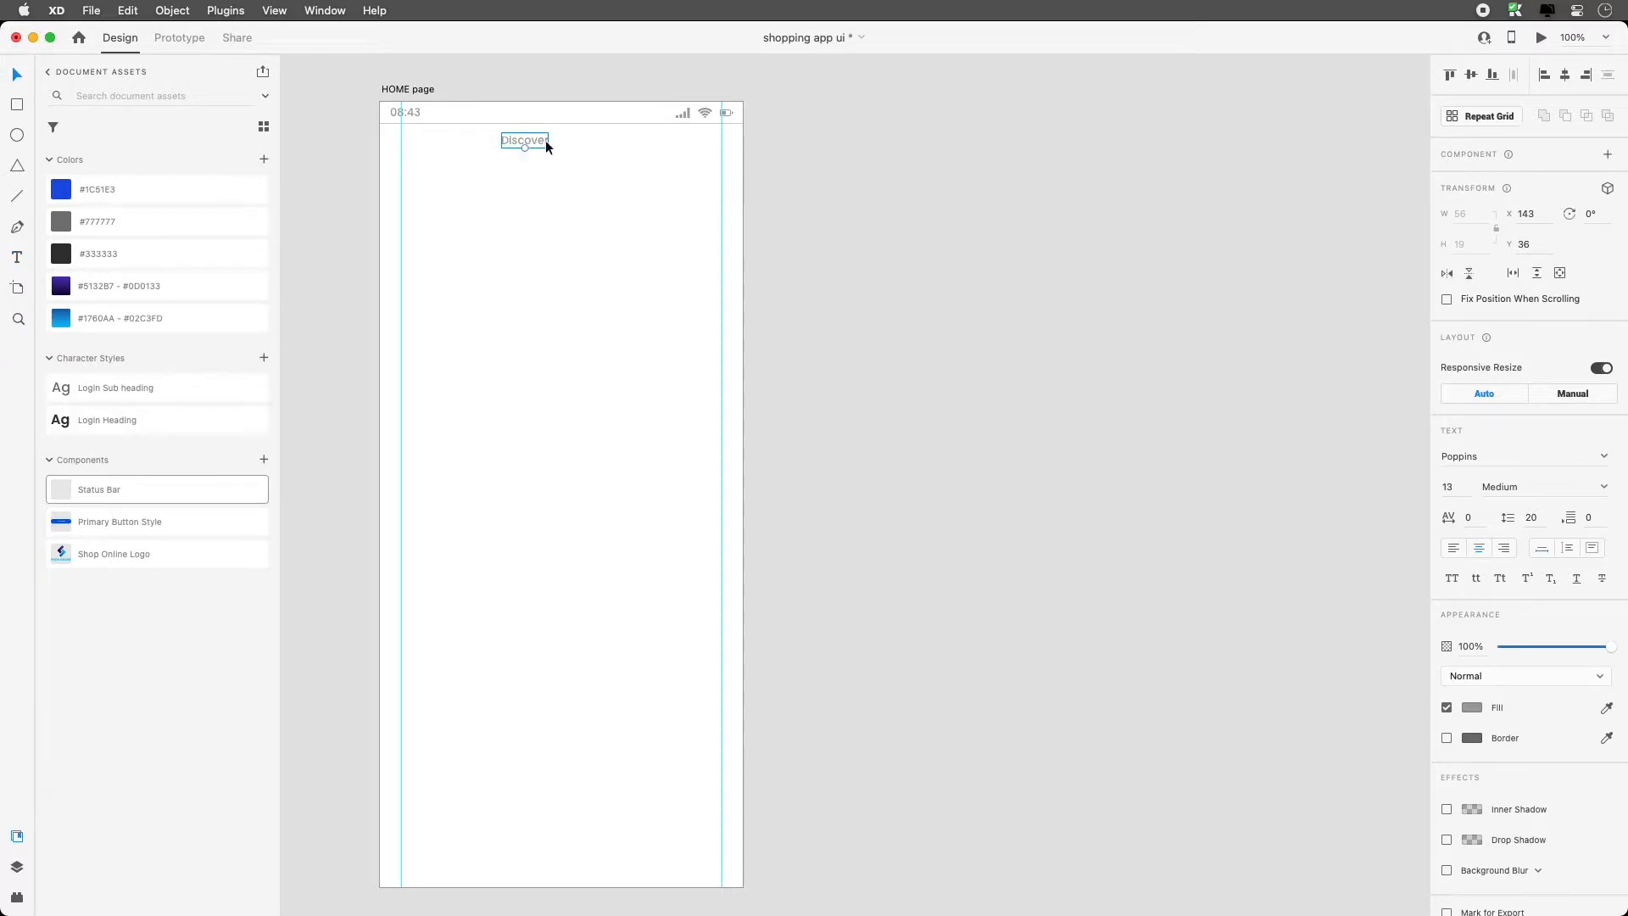
Centre the Discover text horizontally on the artboard and set its fill to the saved dark grey #454545
left_click_drag(543, 151, 555, 153)
left_click(1566, 78)
left_click(1471, 708)
left_click(1319, 795)
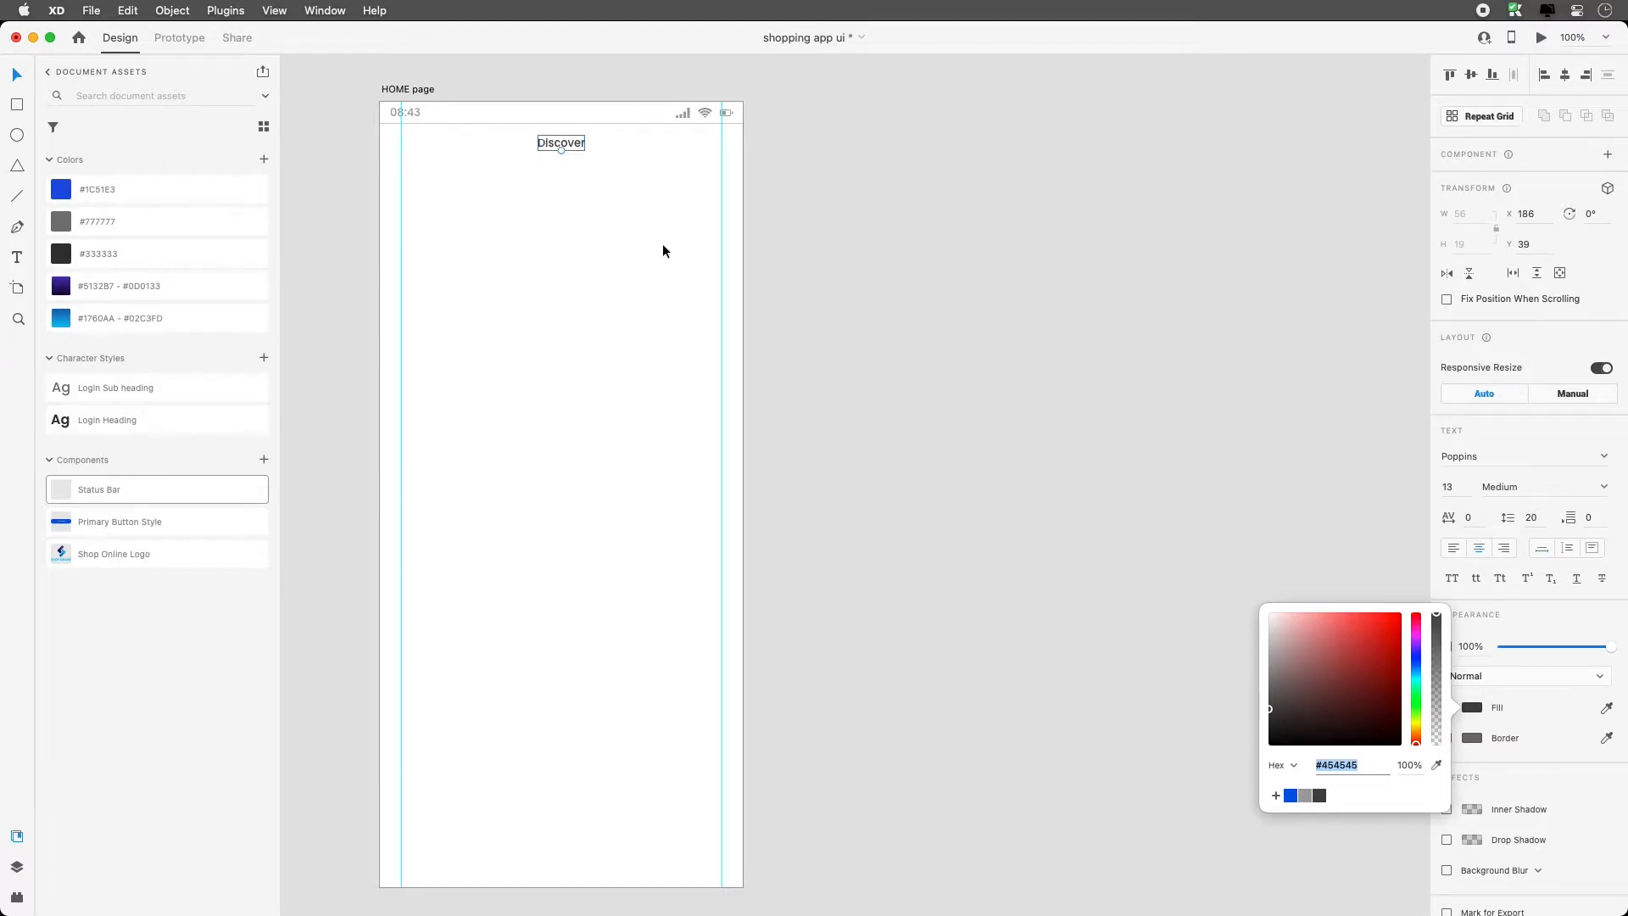
Set the Discover text's font size to 24 and position it directly under the status bar
left_click(1461, 487)
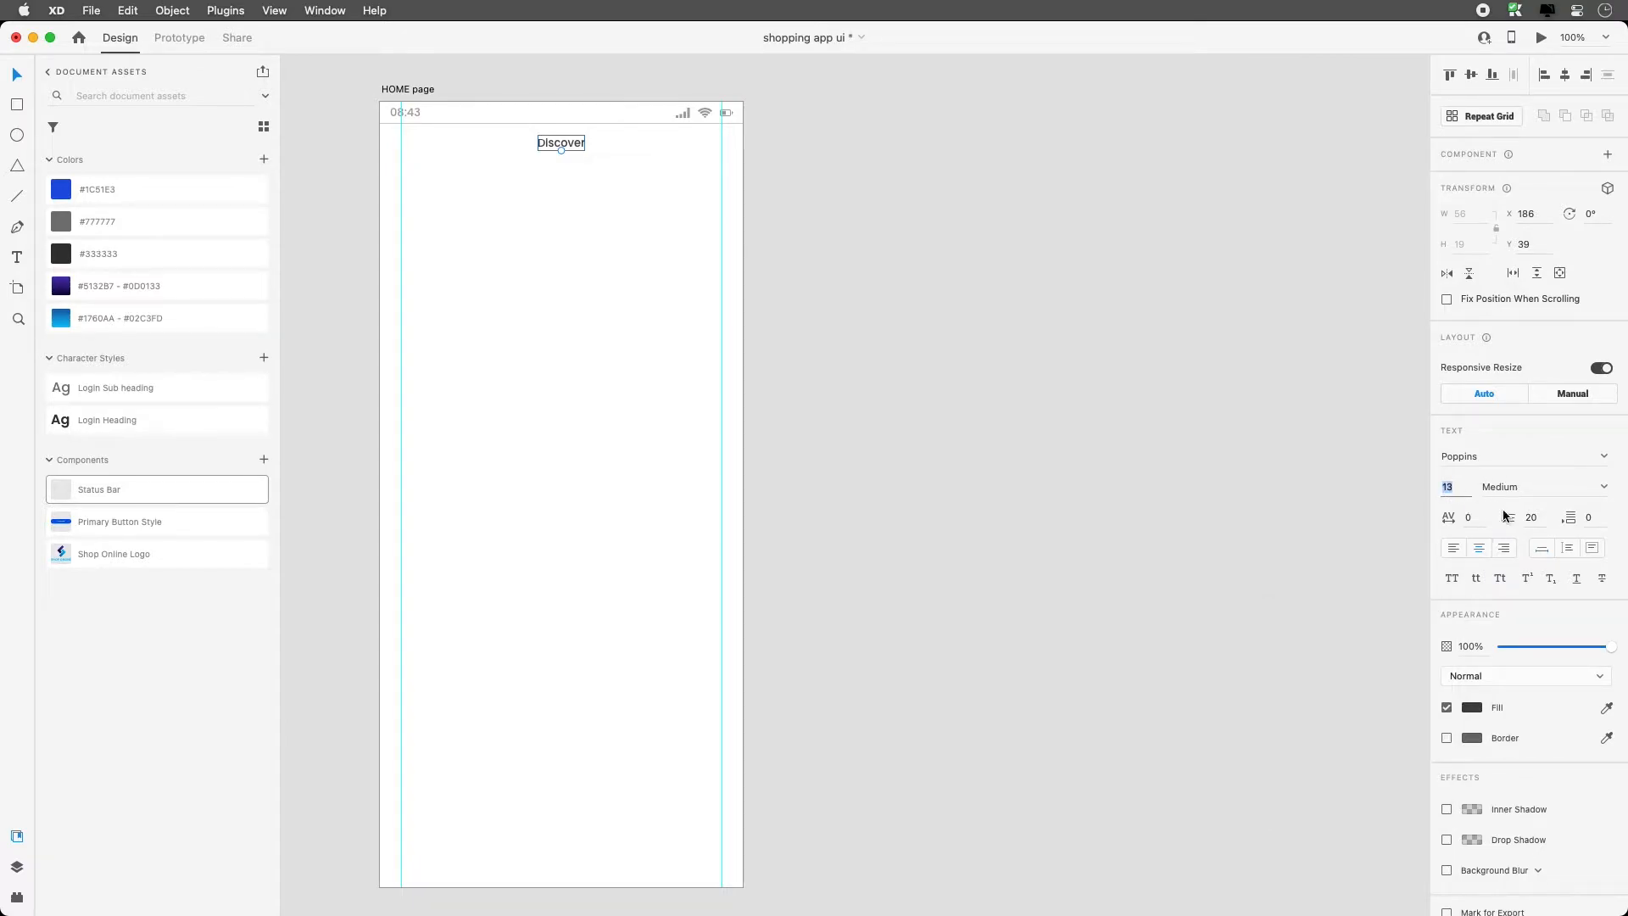
type("24")
key("Return")
left_click_drag(574, 148, 571, 146)
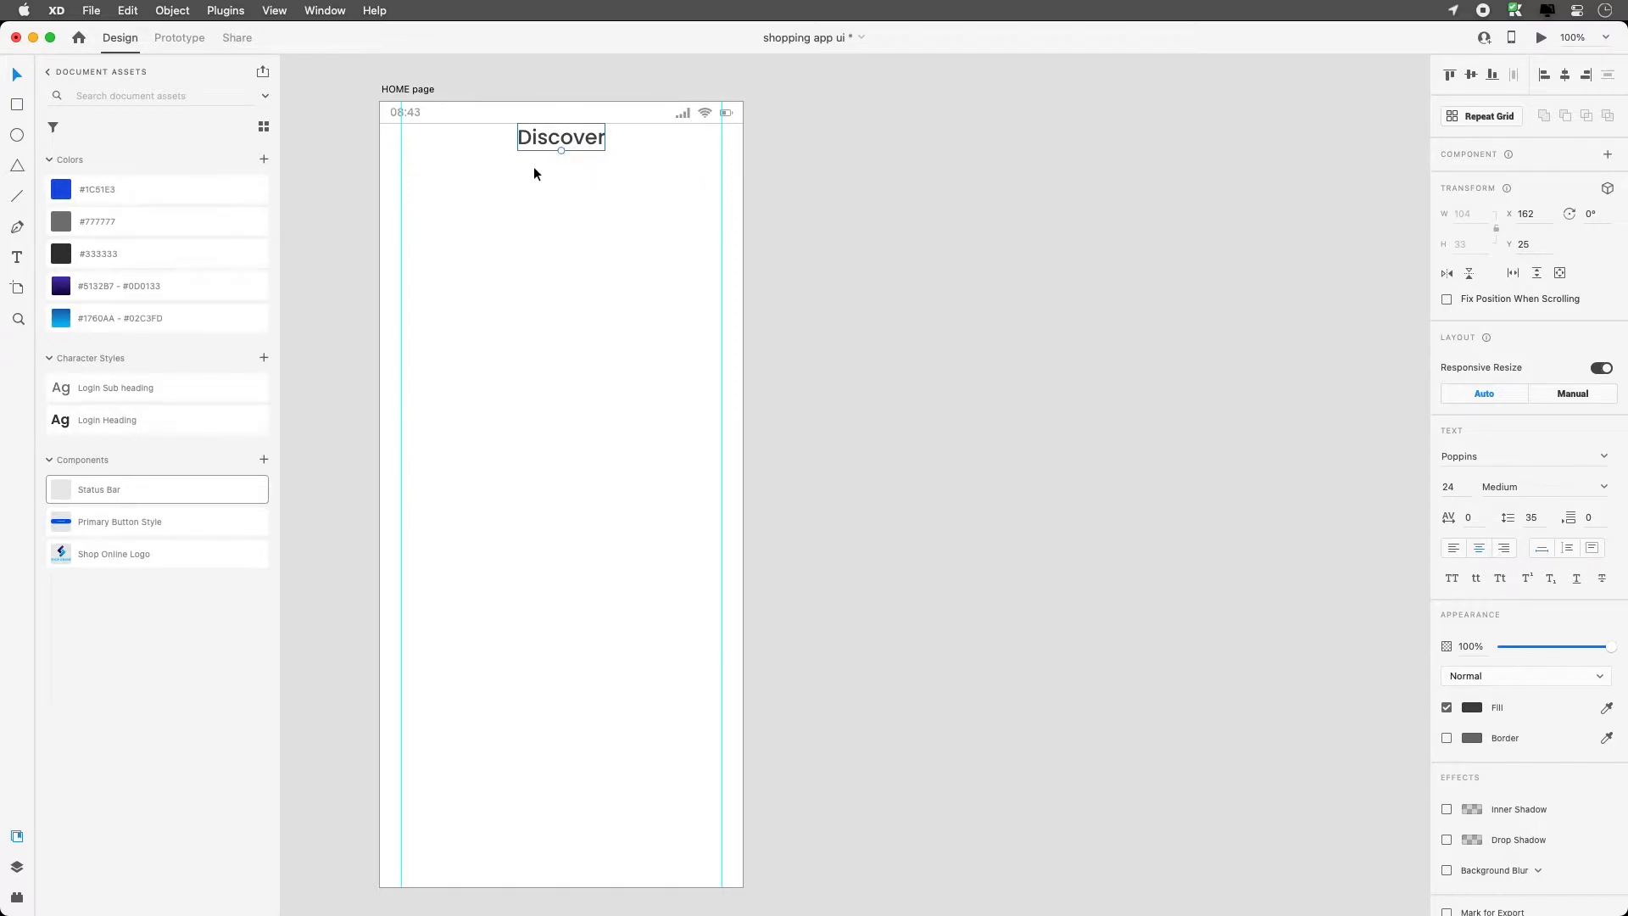
Enlarge the Discover heading to size 71 and block out four placeholder rectangles in two columns below it
left_click_drag(564, 153, 556, 207)
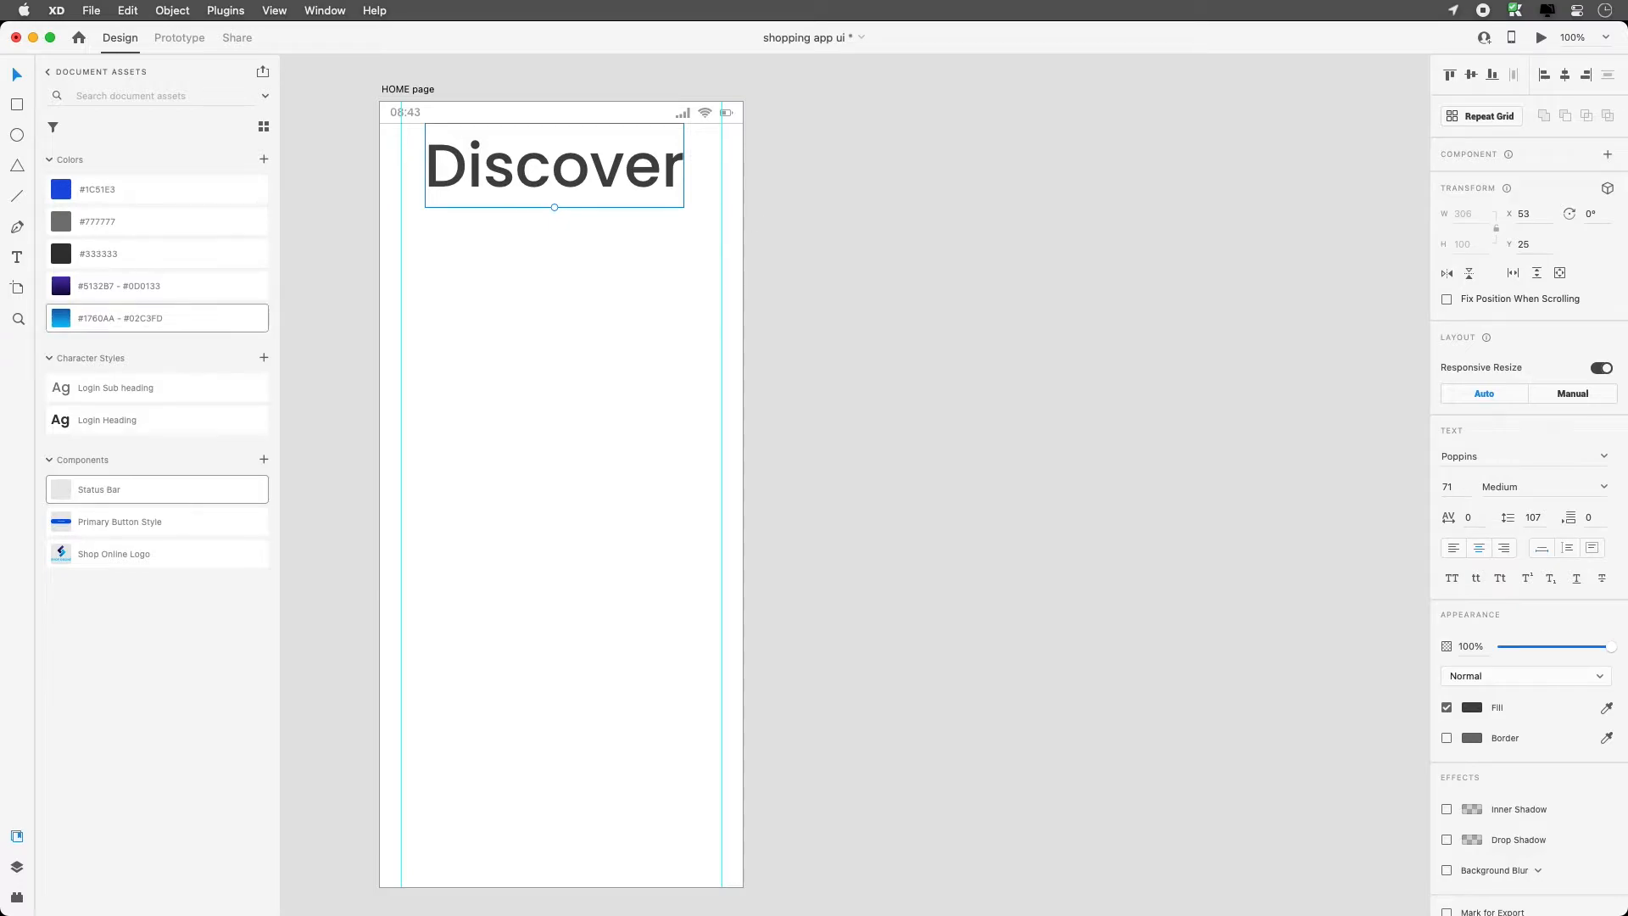
left_click(17, 105)
left_click_drag(375, 250, 631, 442)
left_click_drag(667, 340, 666, 328)
left_click_drag(626, 427, 659, 422)
left_click_drag(622, 292, 602, 303)
left_click_drag(476, 363, 482, 352)
left_click(663, 425)
left_click_drag(663, 425, 463, 526)
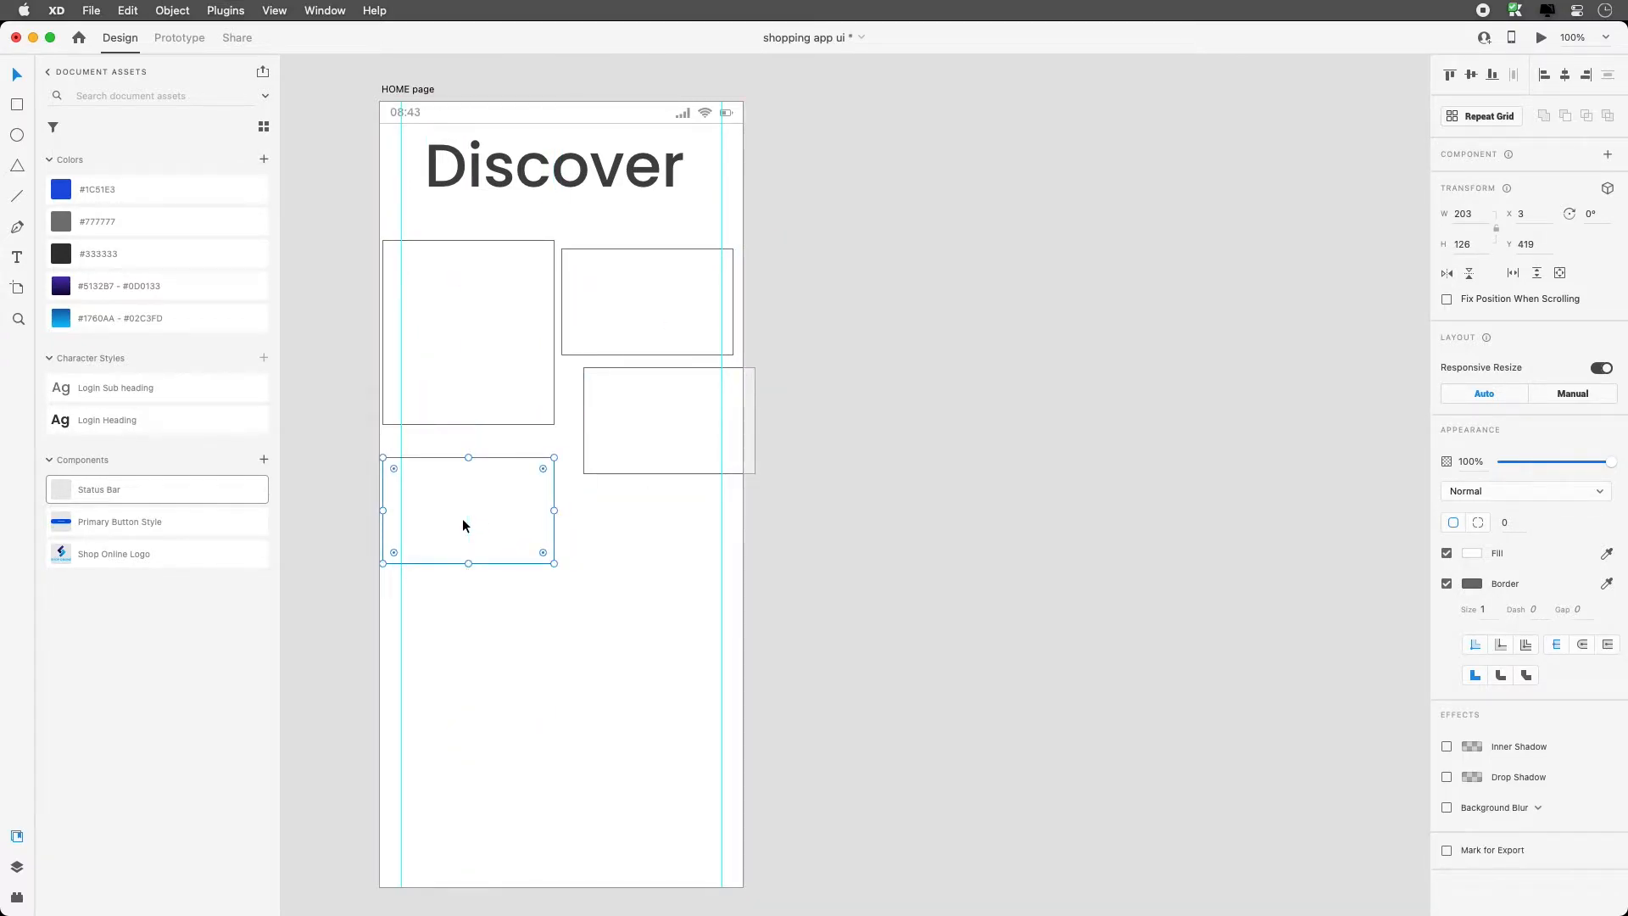
Delete the four placeholder rectangles below the Discover heading
left_click(577, 181)
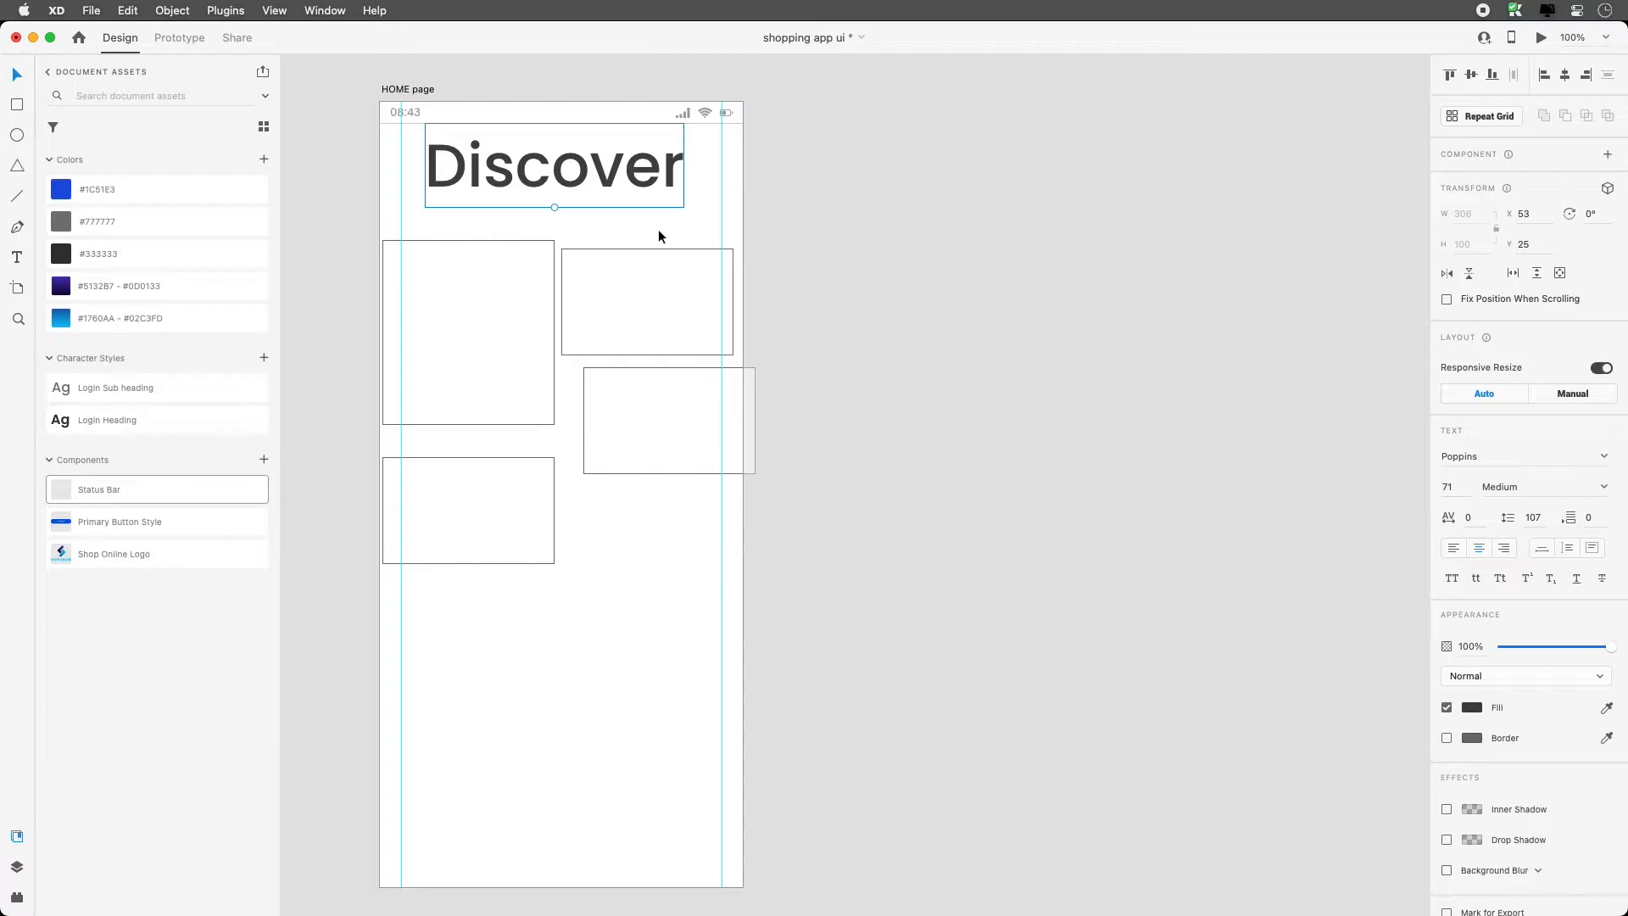
left_click_drag(654, 618, 460, 330)
key("Delete")
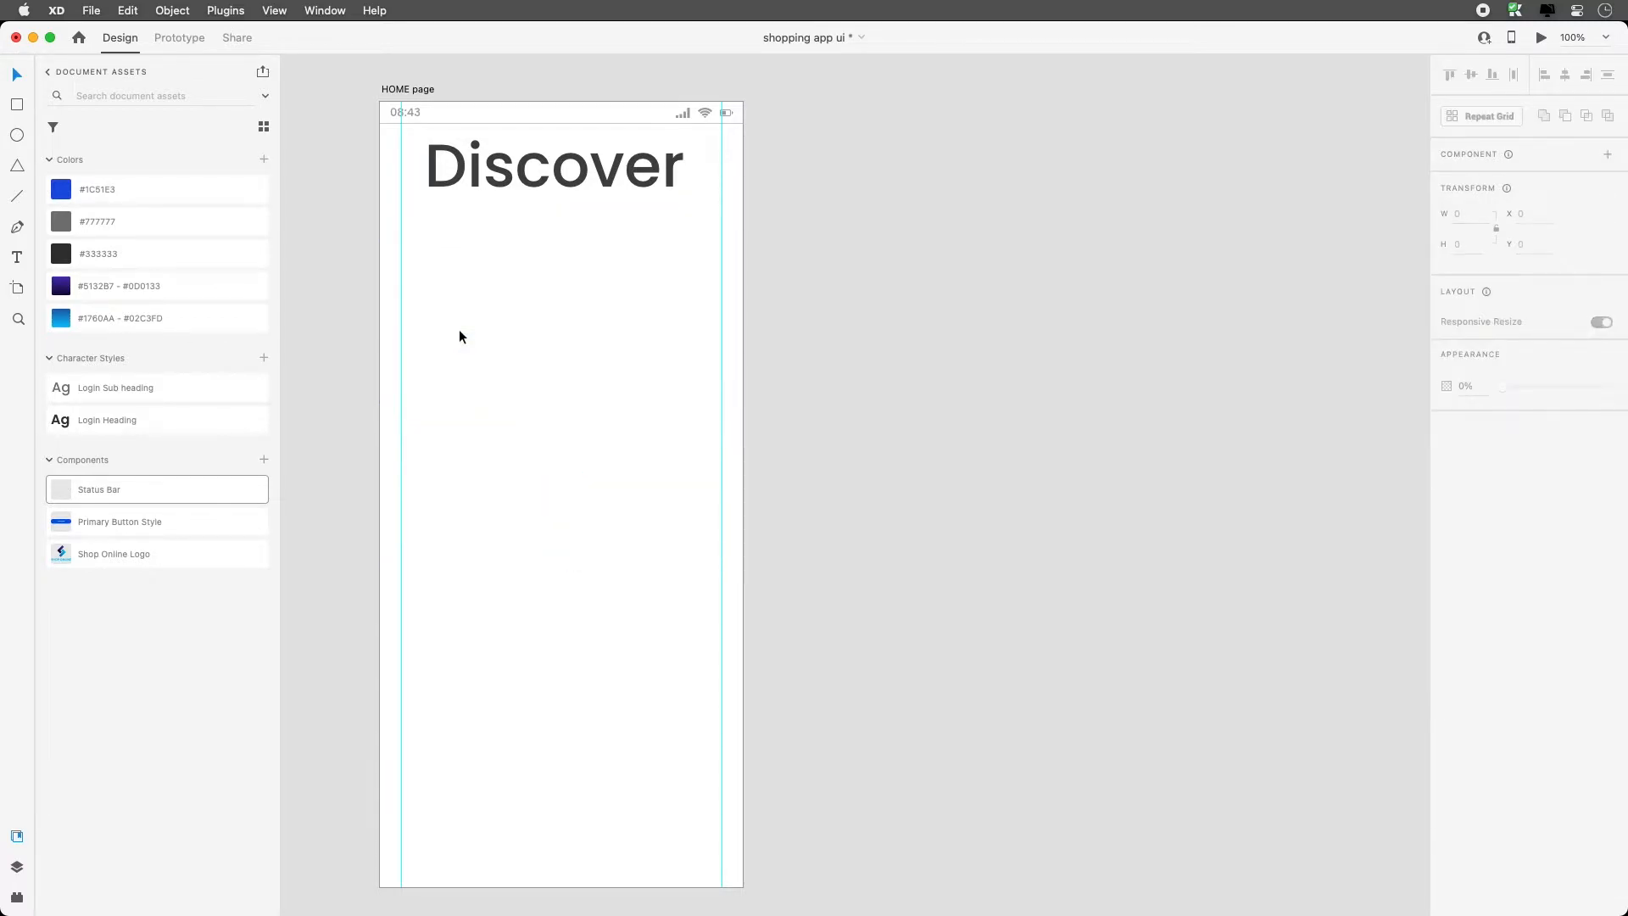
Reduce the Discover heading's font size to 24 and move it up closer to the status bar
left_click(556, 191)
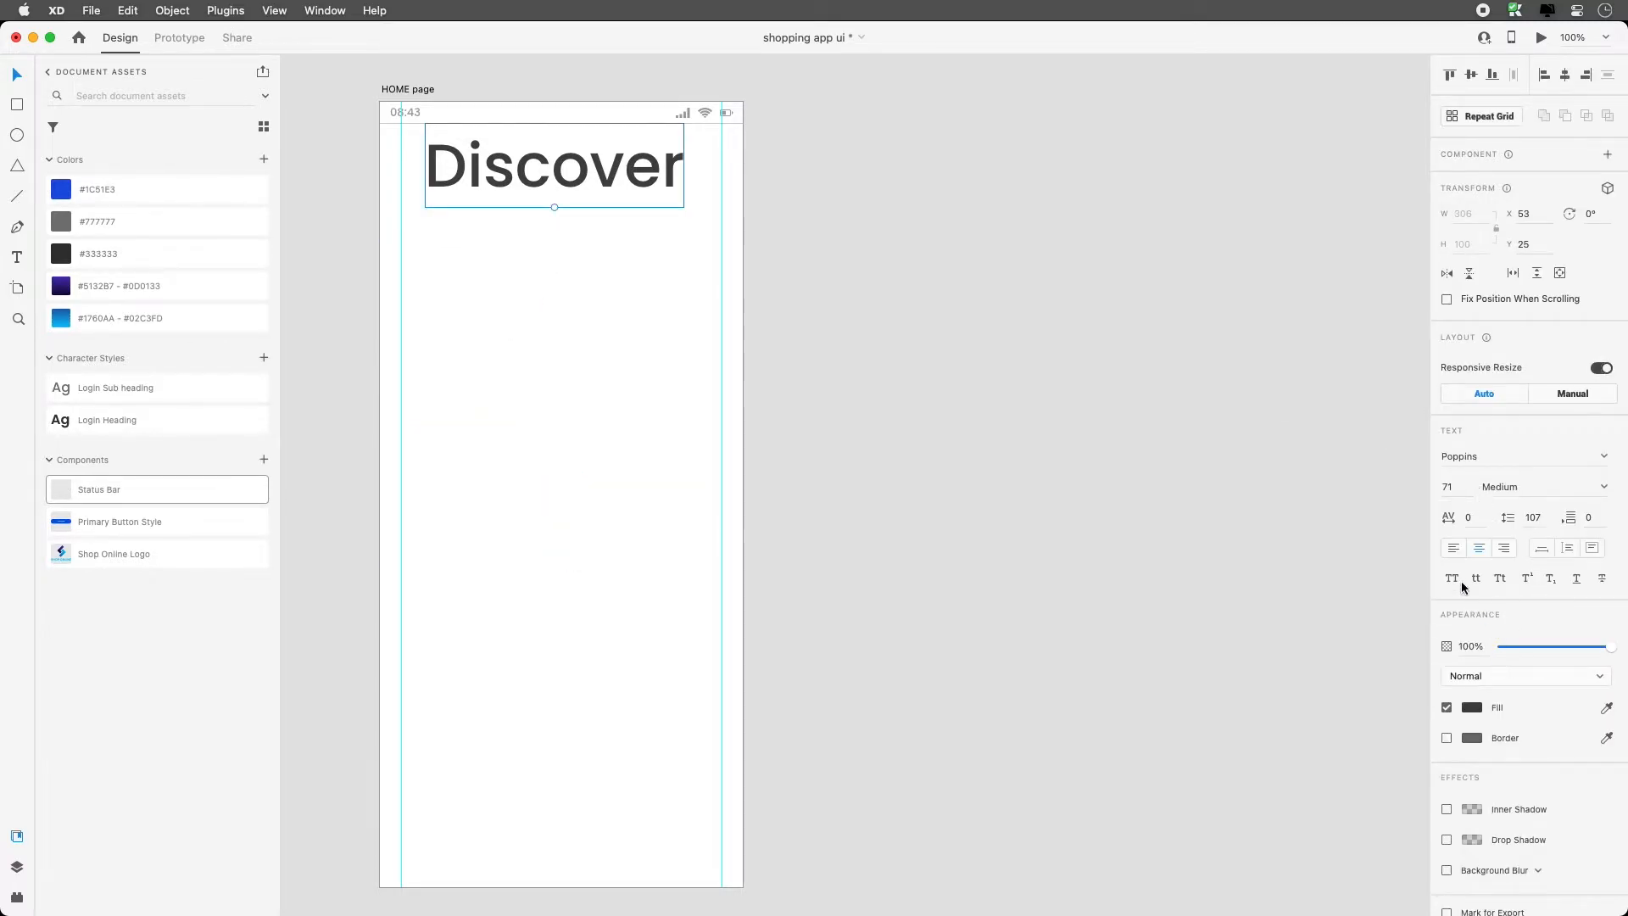
left_click(1451, 487)
type("24")
key("Return")
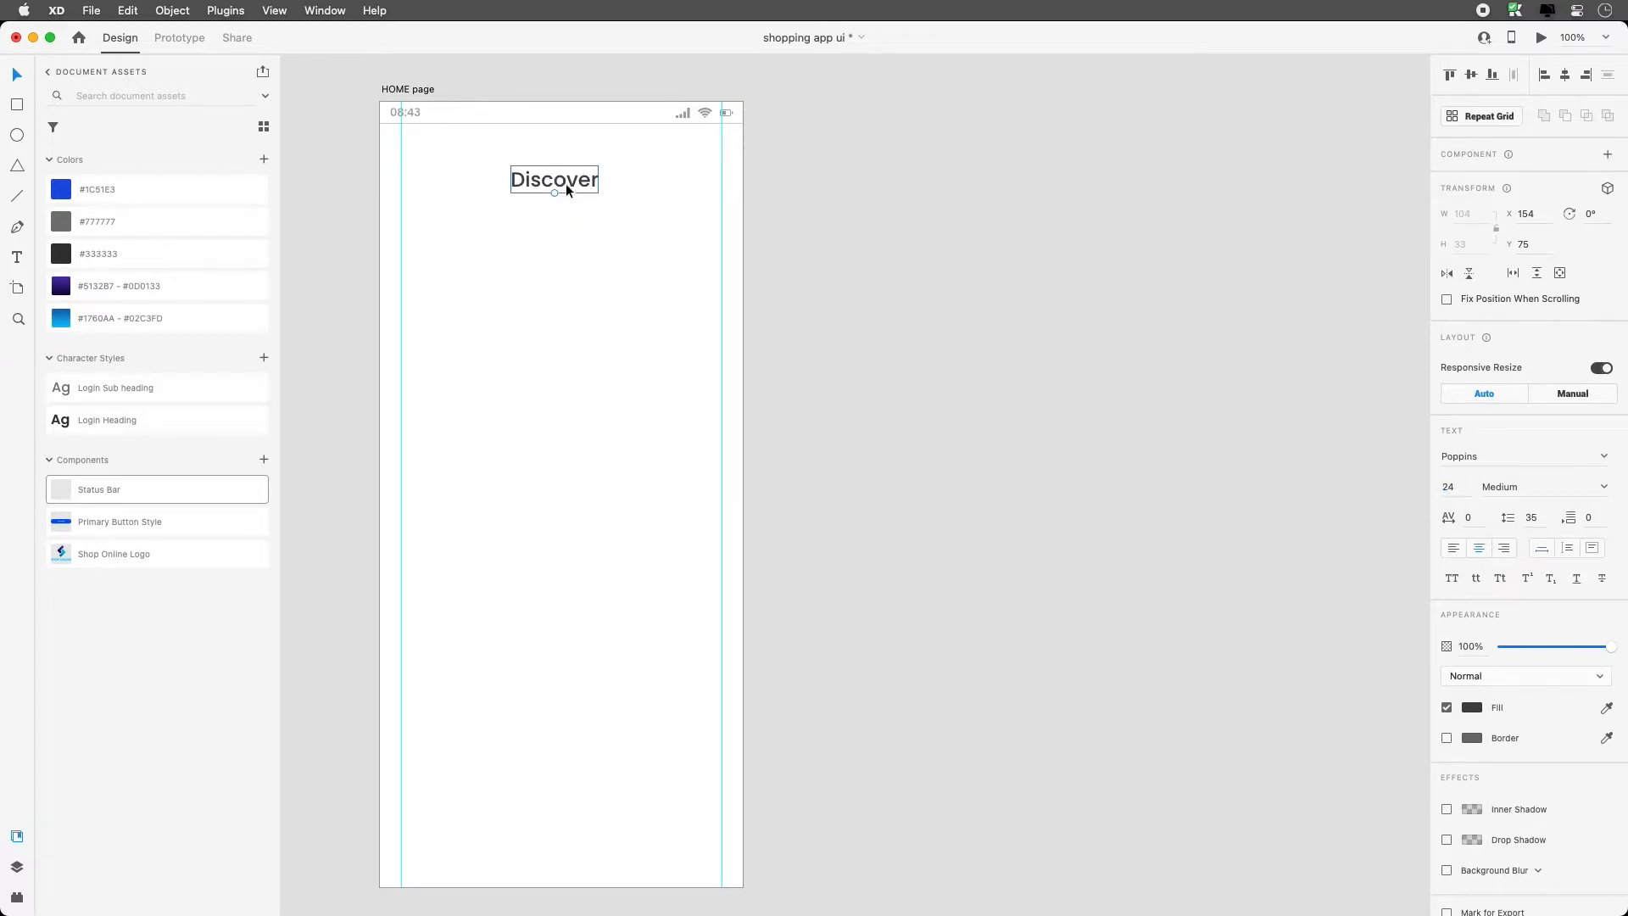
left_click_drag(563, 182, 563, 150)
Set the Discover heading's font size to 32 and centre it horizontally on the artboard
type("32")
key("Return")
left_click_drag(563, 158, 565, 157)
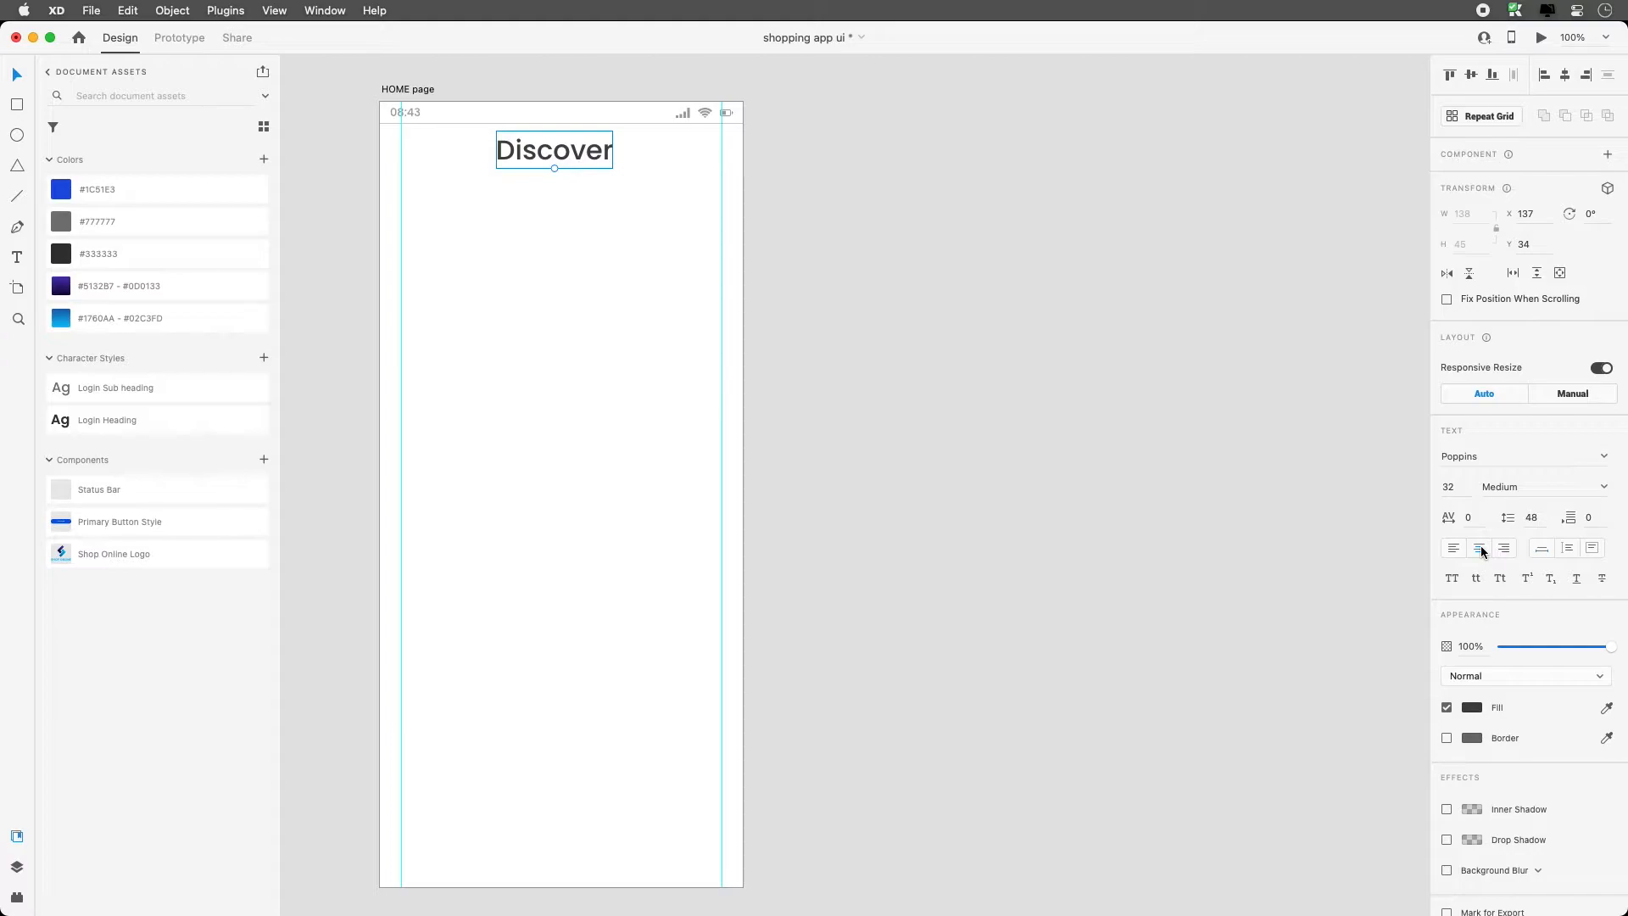
left_click(1565, 76)
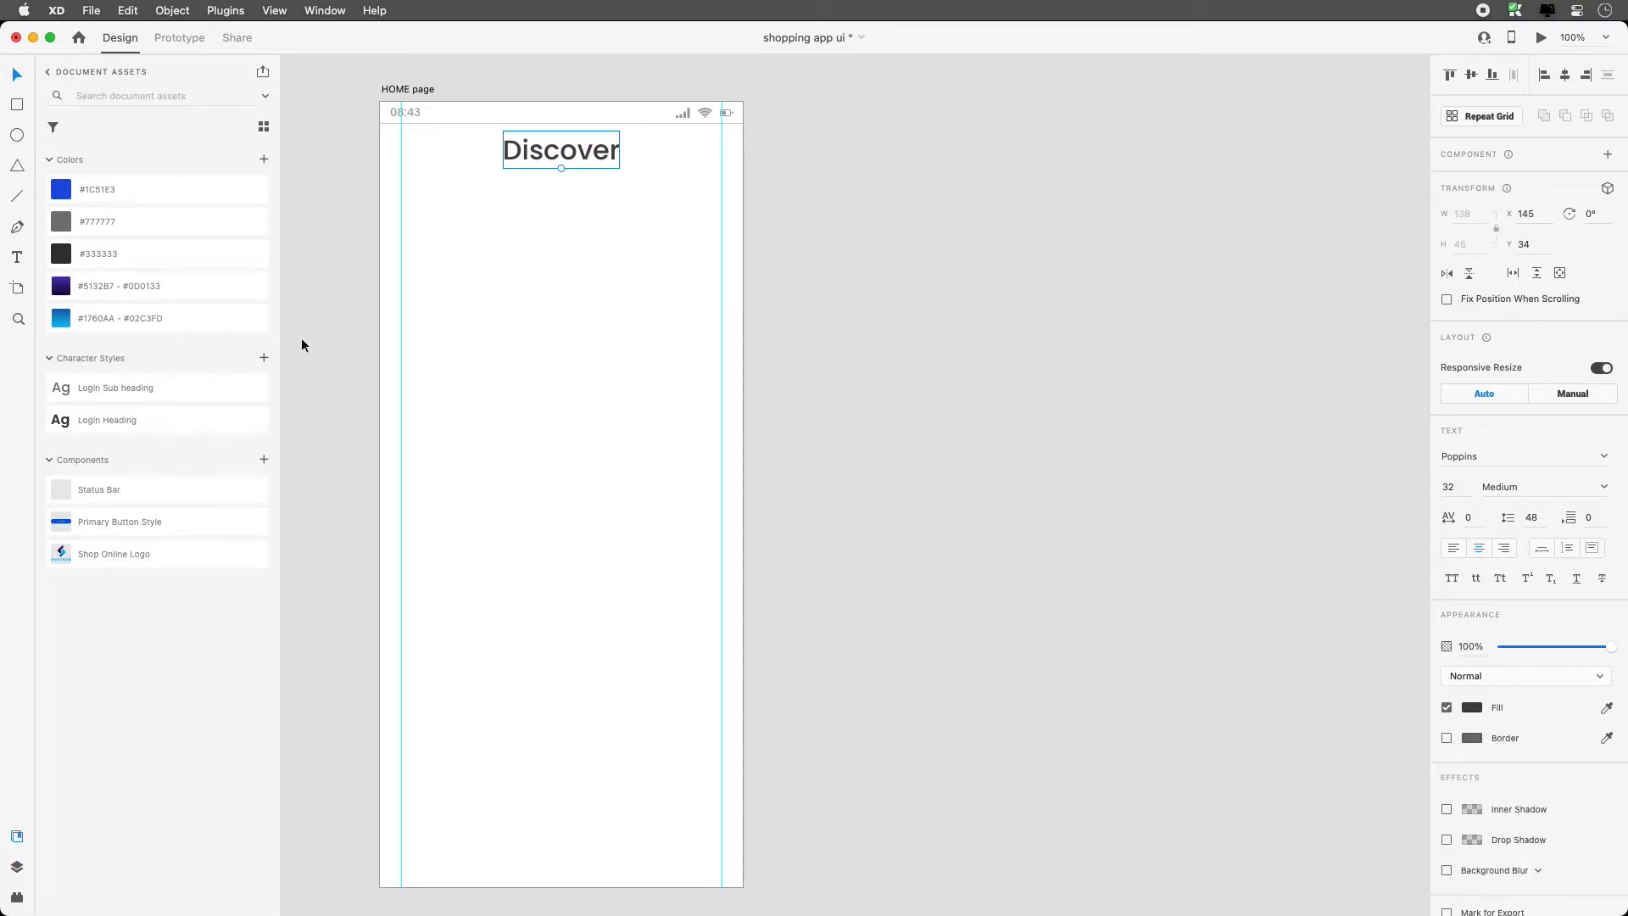
Save the Discover heading's text formatting as a character style named Title Heading
left_click(264, 358)
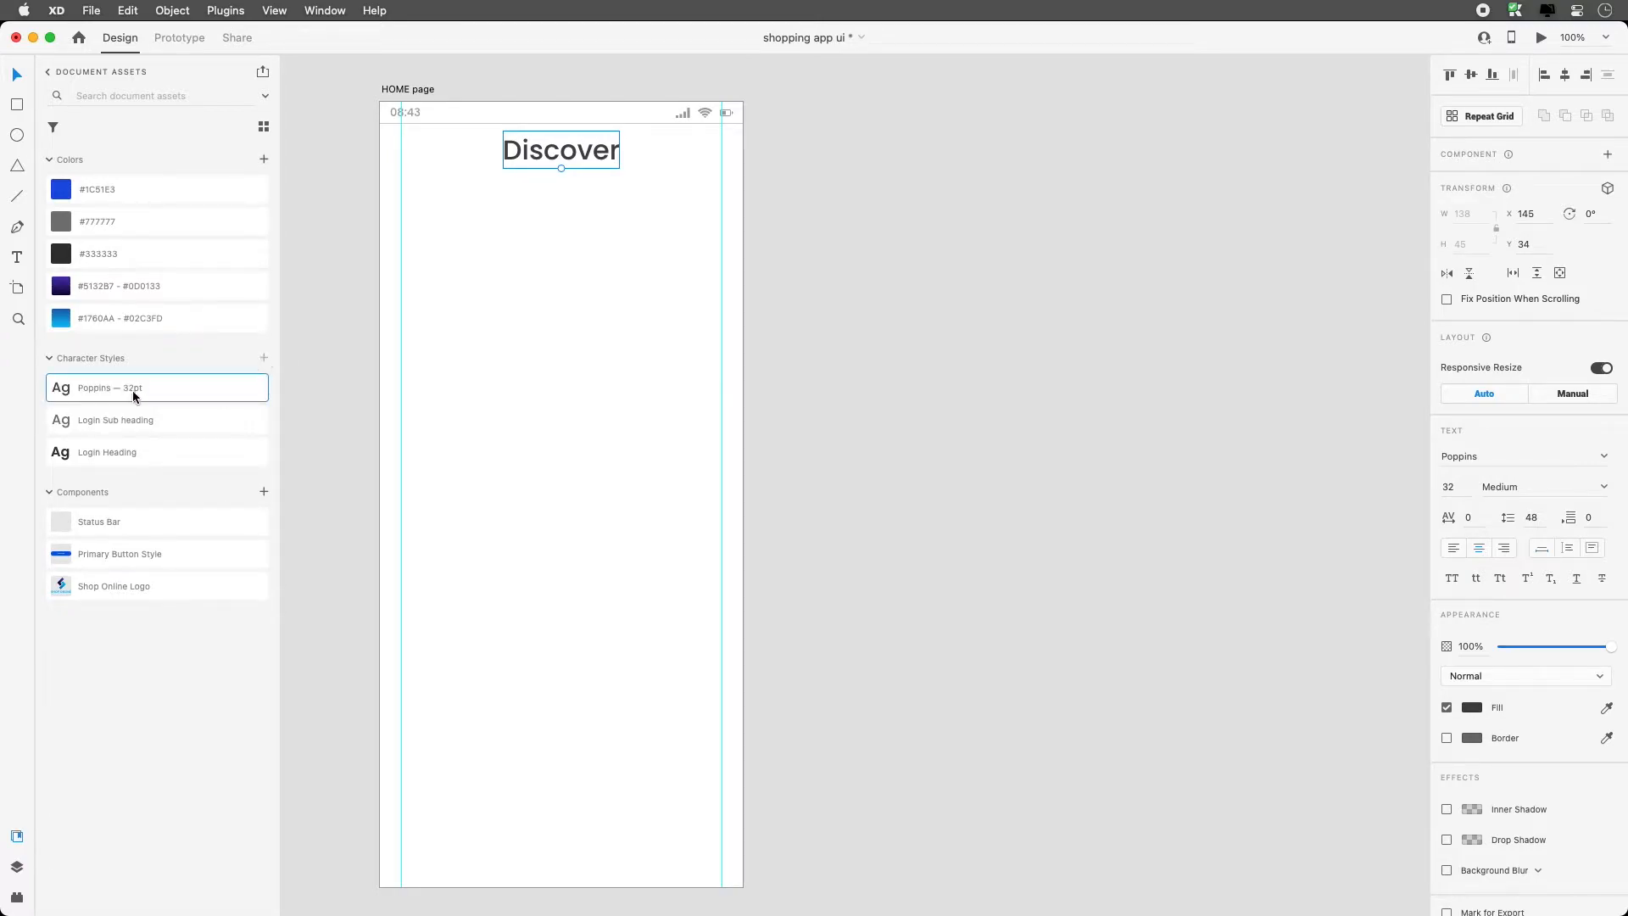
double_click(90, 389)
type("Title Heading")
left_click(630, 285)
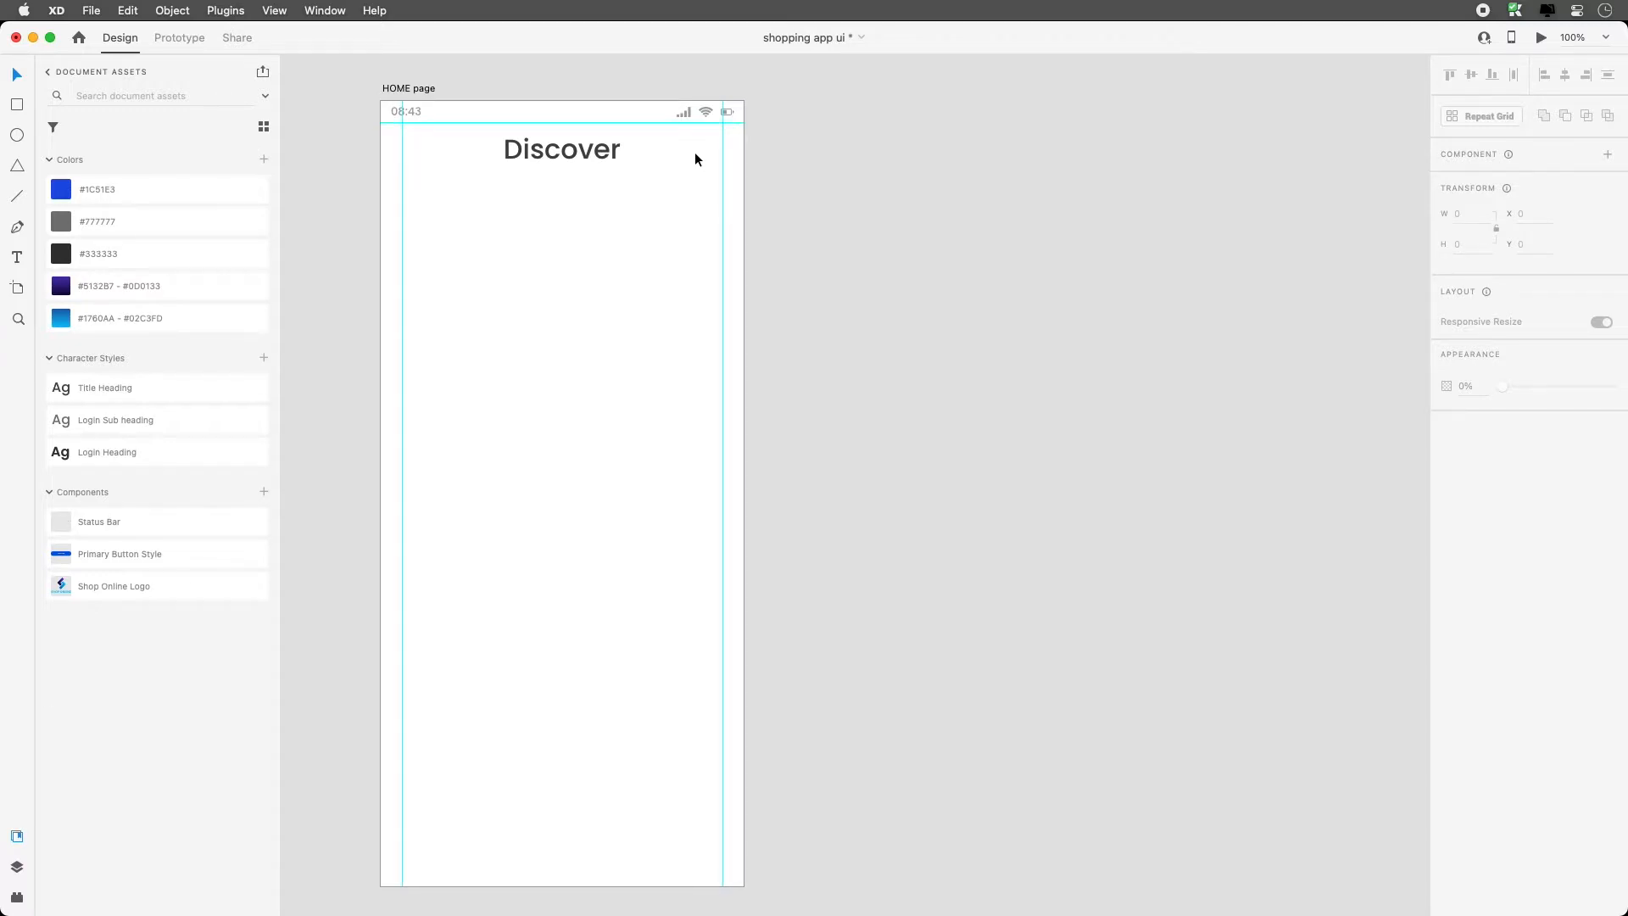
scroll(694, 160, "left", 15)
scroll(694, 160, "down", 5)
scroll(694, 159, "left", 1)
scroll(695, 159, "down", 1)
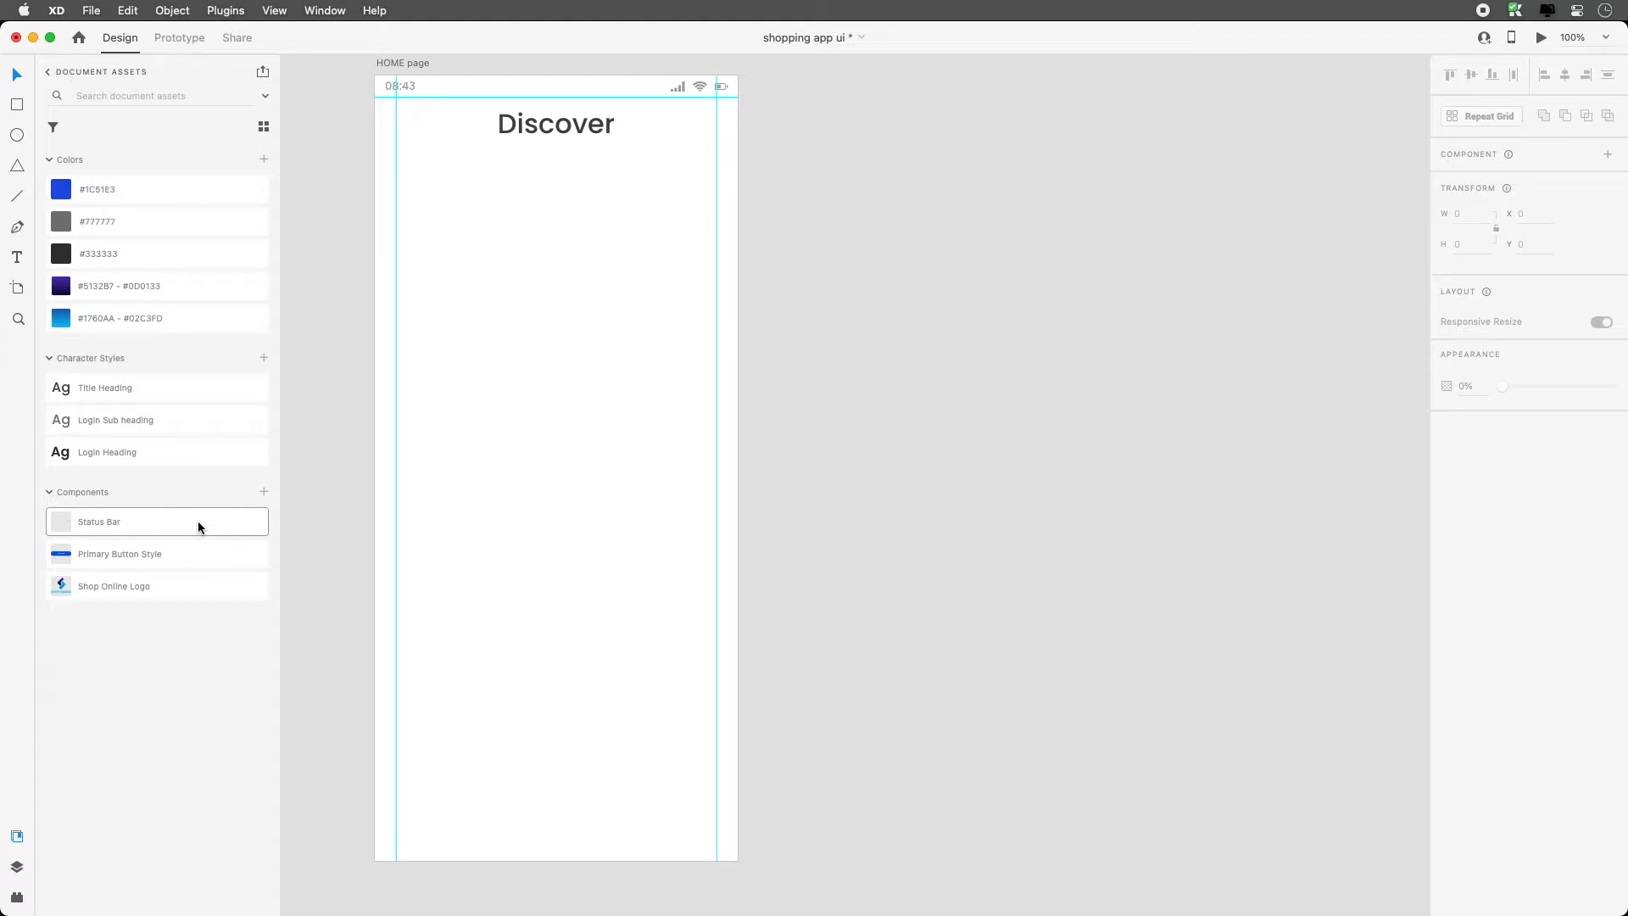
left_click(697, 153)
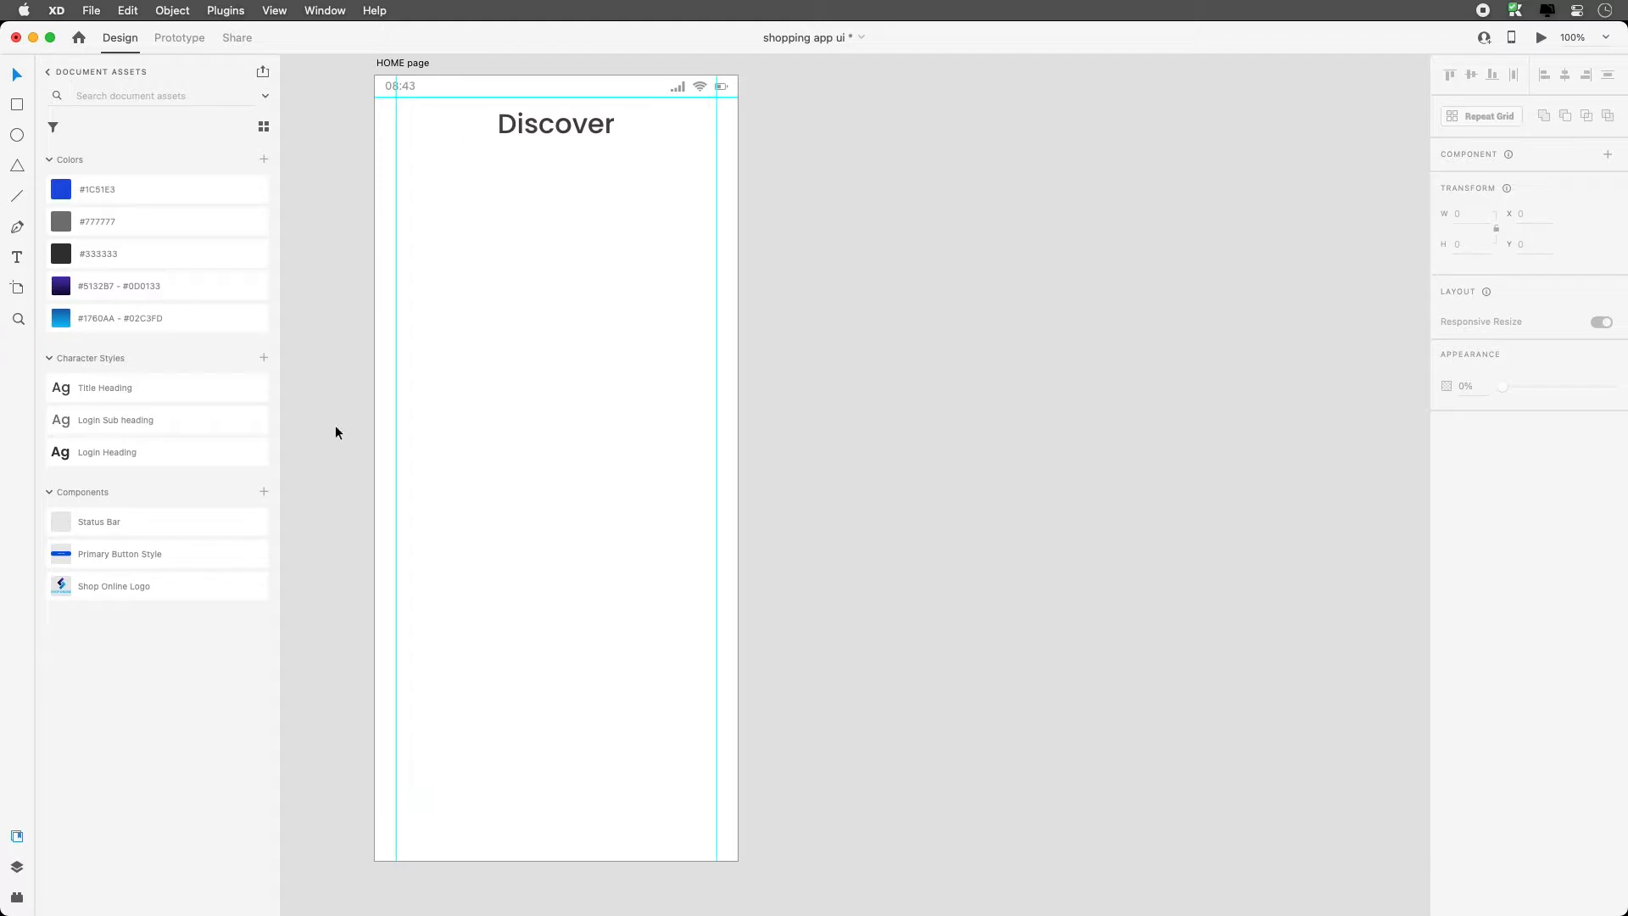
Search the Auto Icon plugin for menu icons
left_click(16, 897)
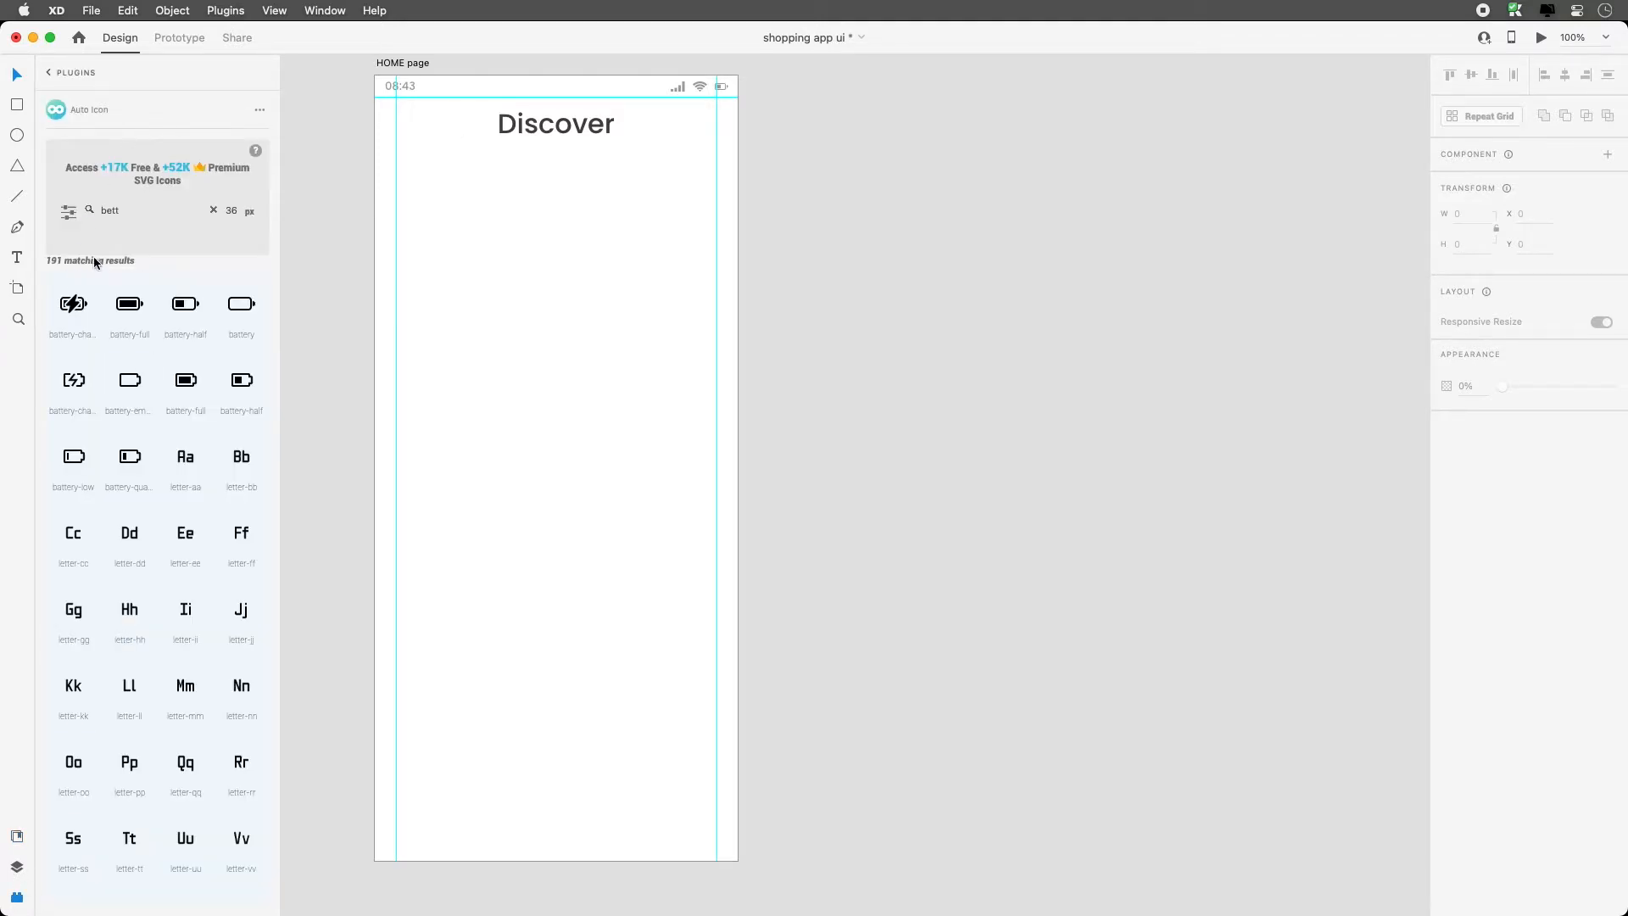
double_click(108, 211)
type("menu")
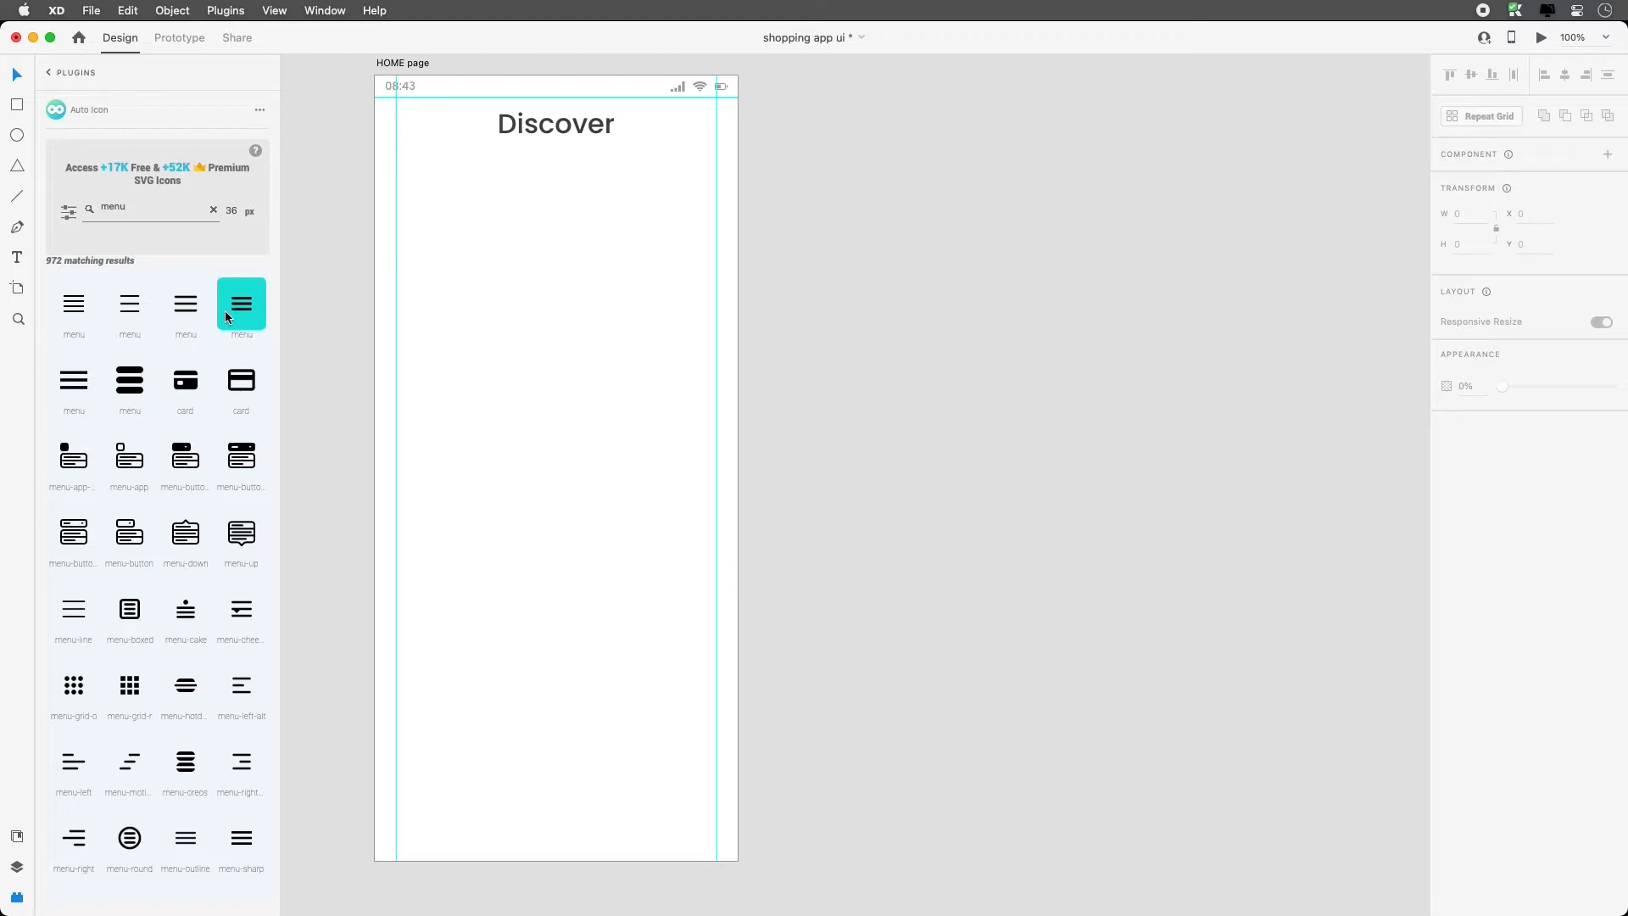
Try the compact thick-lined menu icon on the artboard below the Discover heading and delete it
left_click_drag(235, 319, 429, 183)
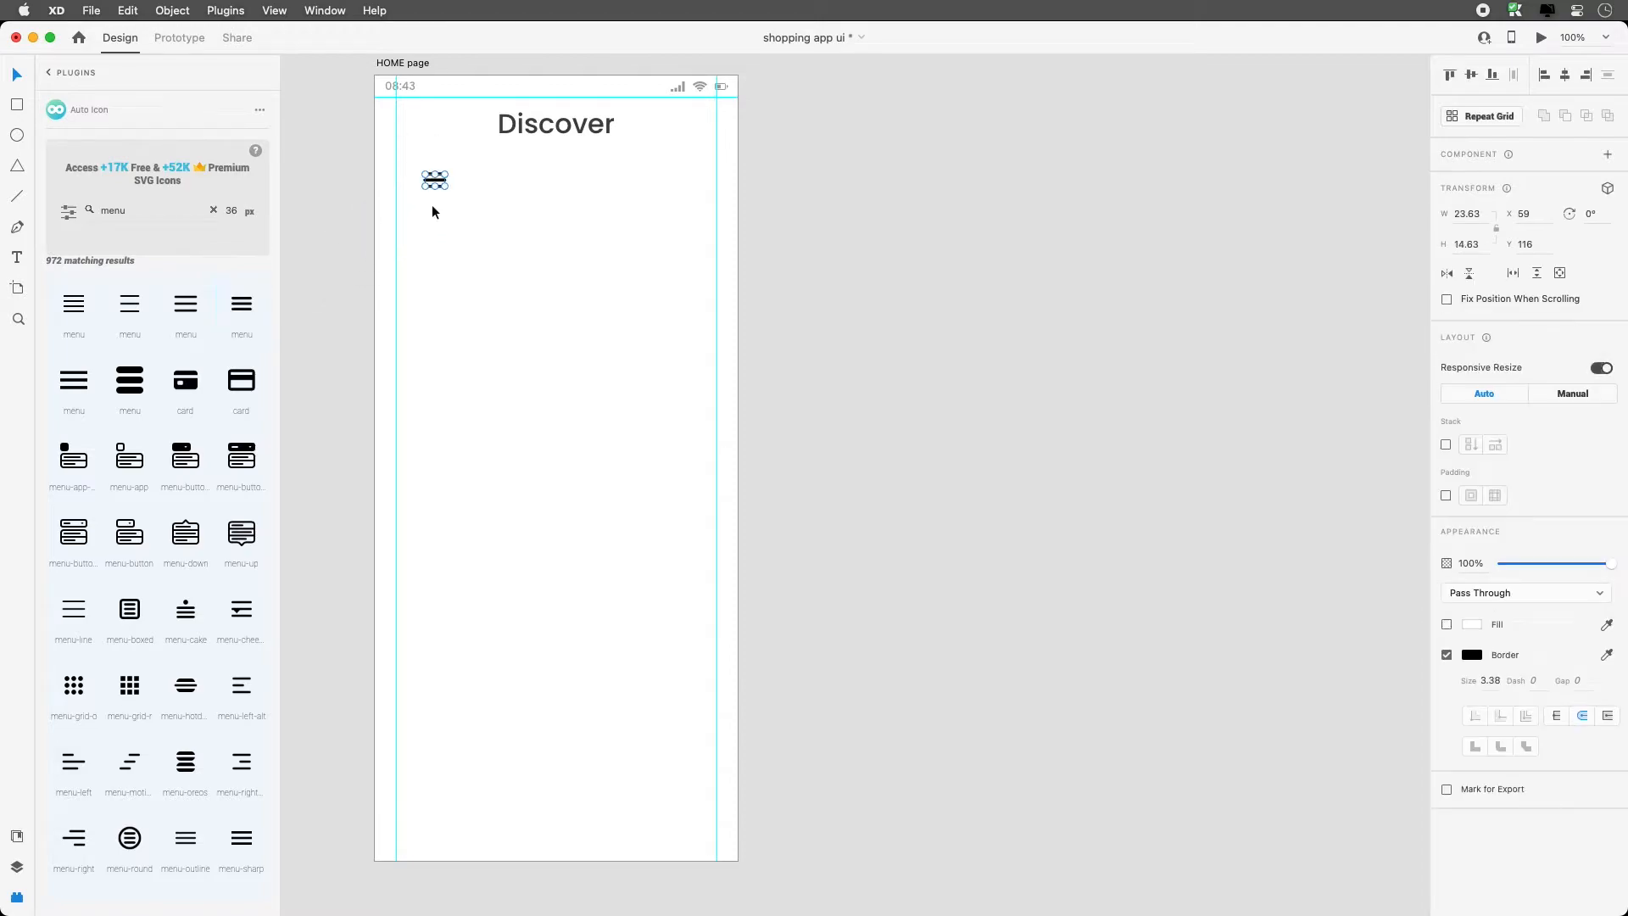
left_click(430, 204)
scroll(435, 188, "up", 1)
left_click(436, 183)
key("Delete")
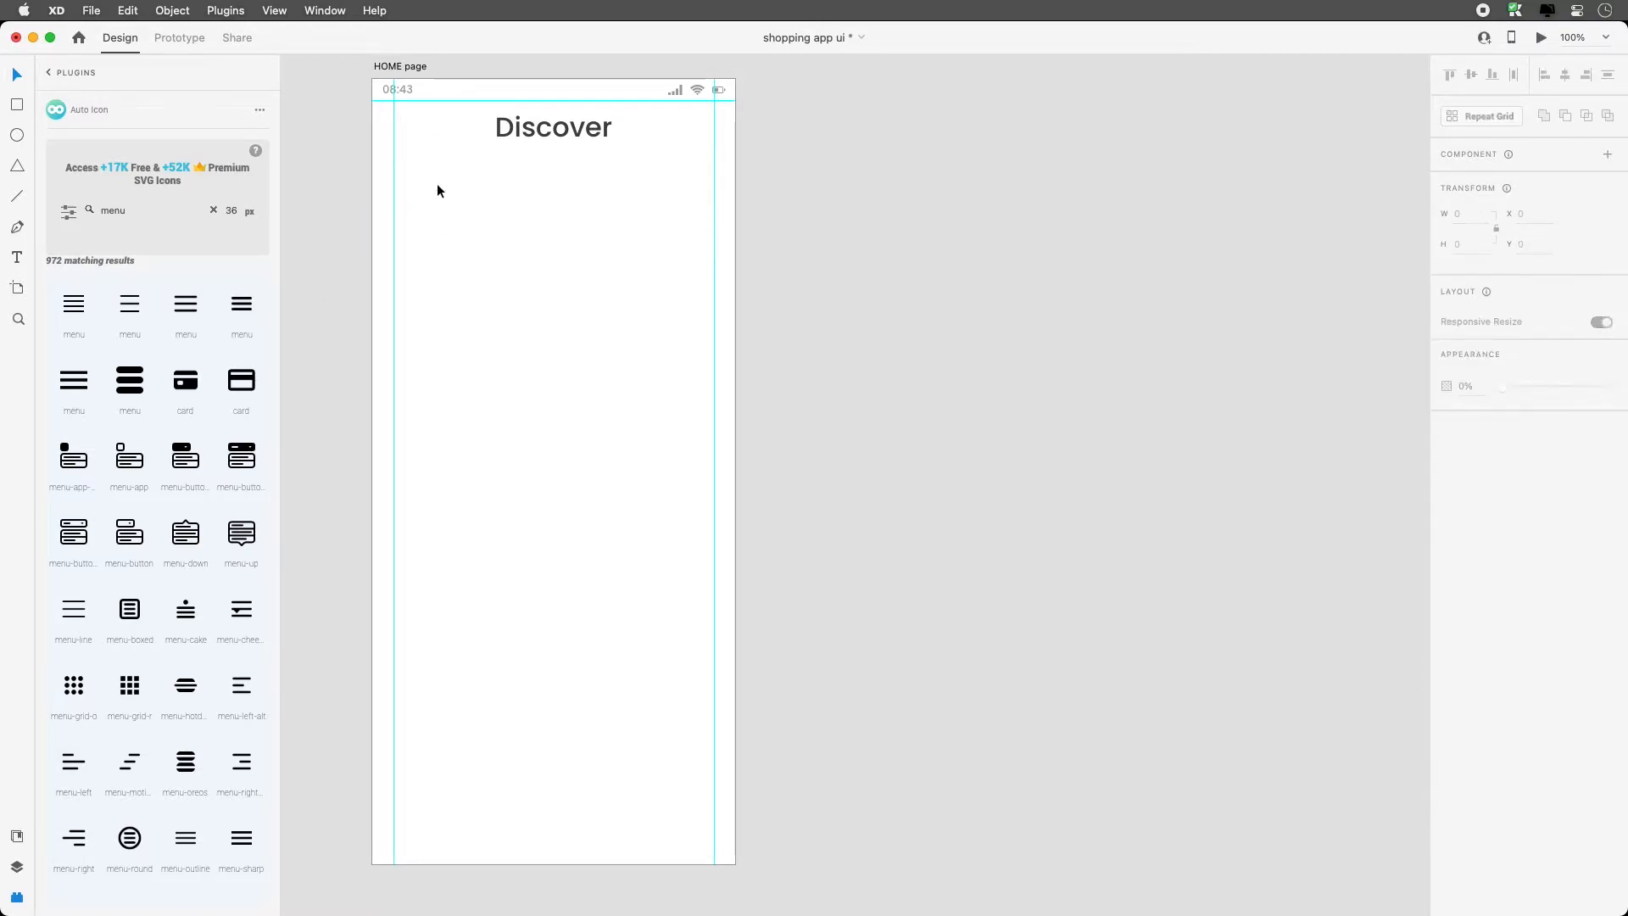
Place a three-line menu icon at the left guide beside the Discover heading and stretch it to about 39 by 17
left_click_drag(352, 175, 413, 140)
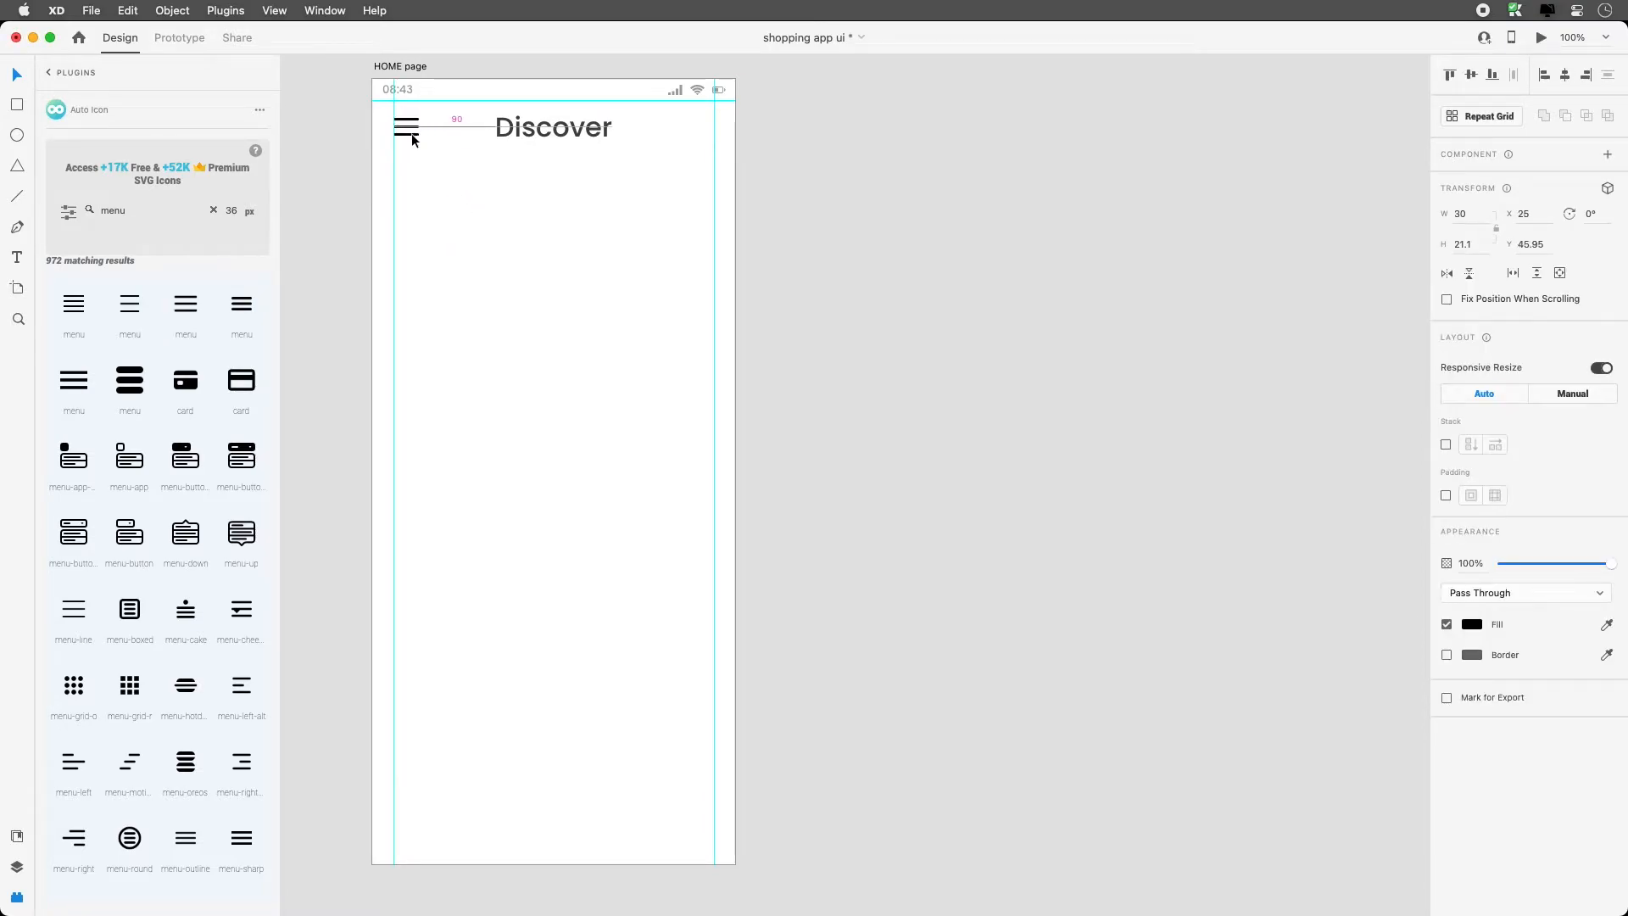
left_click(438, 142)
left_click(413, 133)
left_click_drag(421, 115, 428, 129)
Delete the stretched menu icon beside the Discover heading
key("z")
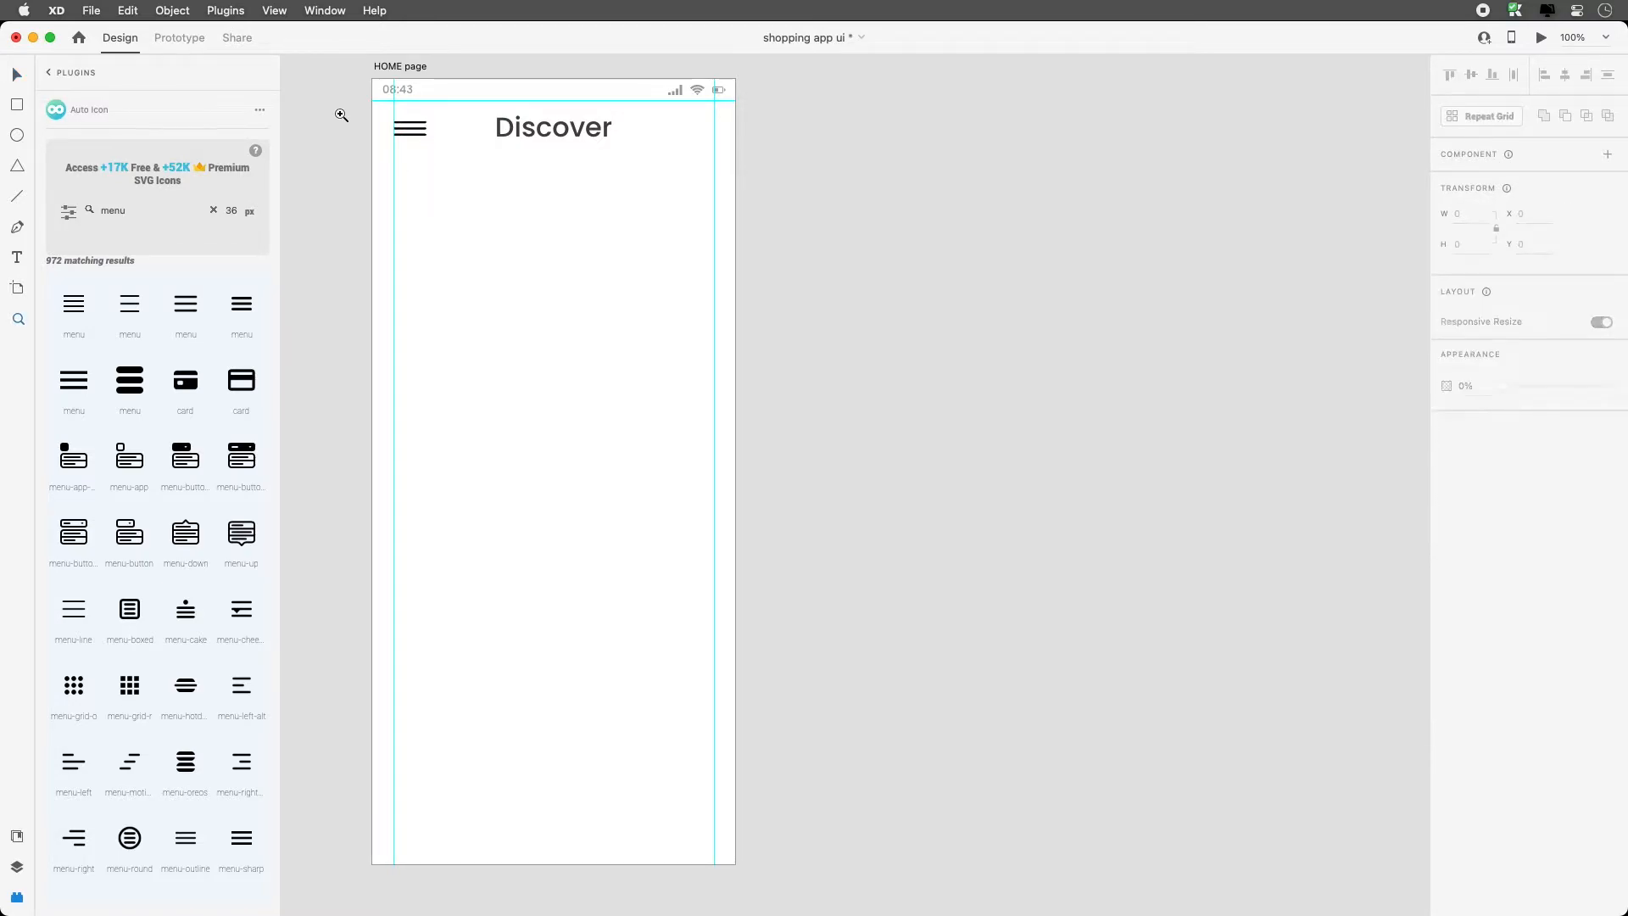
left_click(567, 426)
left_click(503, 355)
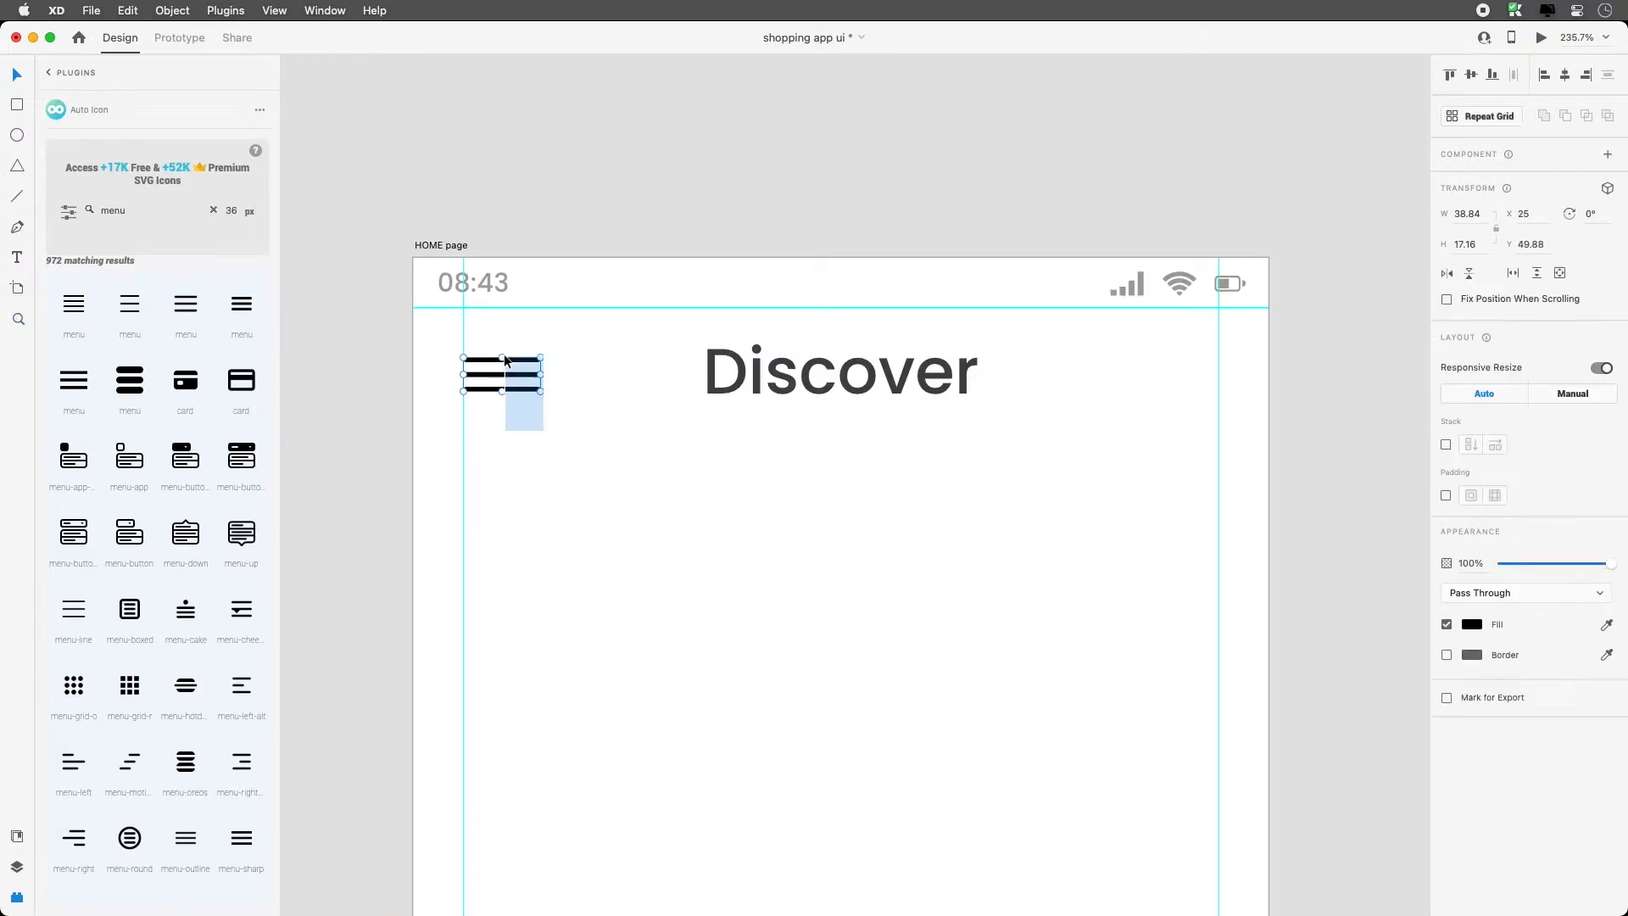
key("Delete")
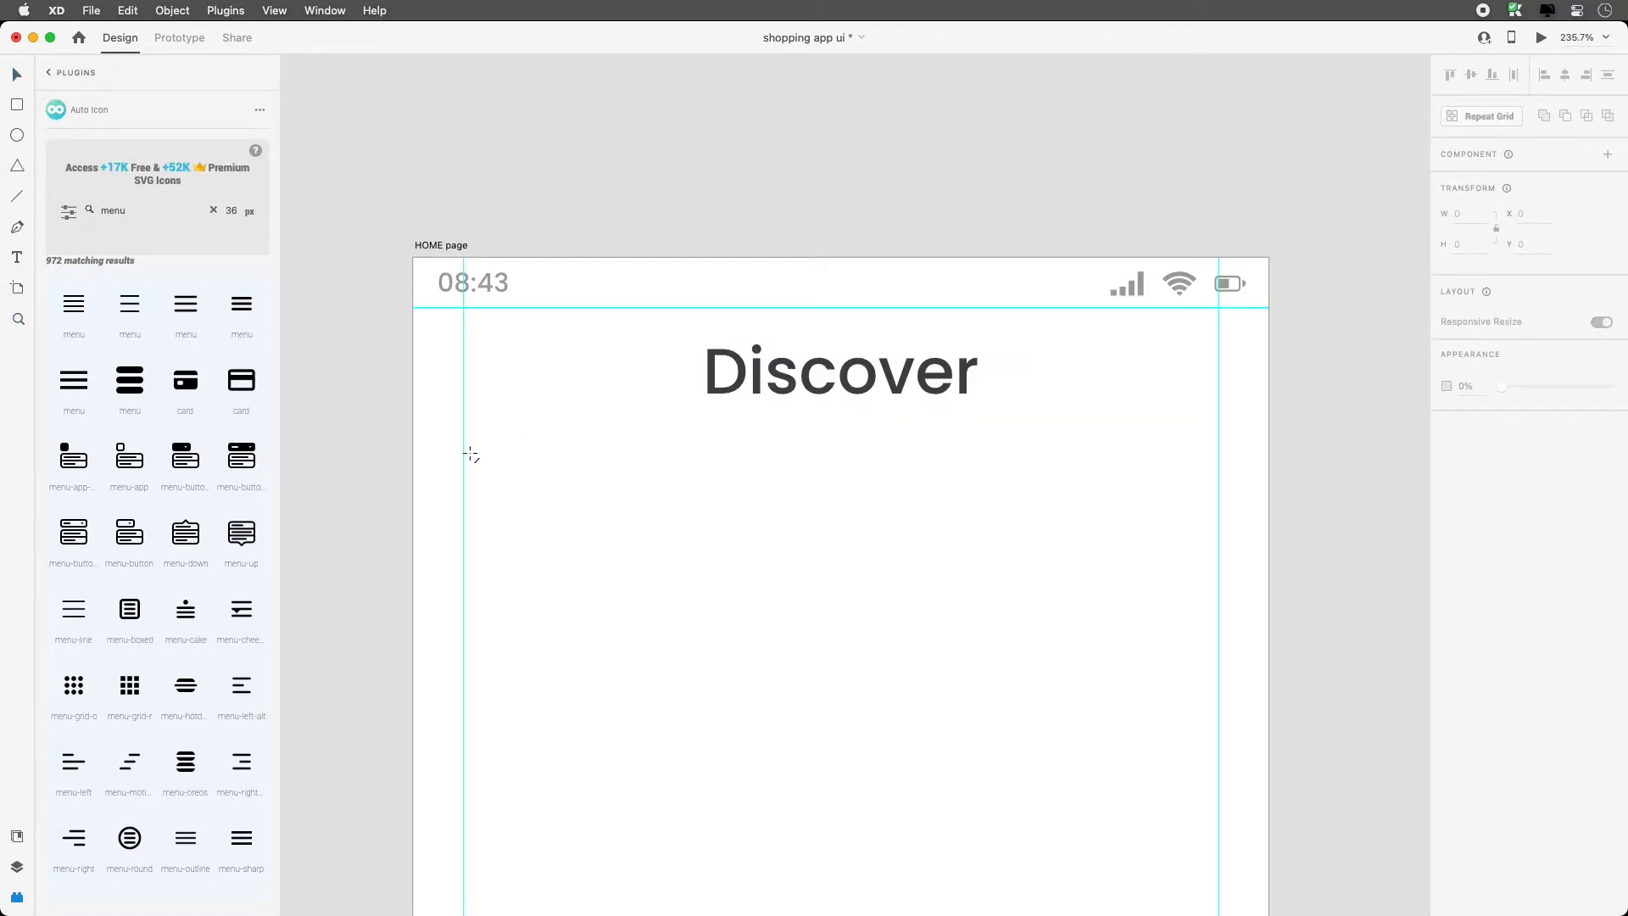
Draw a horizontal line about 29 wide at the left guide beside Discover and repeat it downwards into three lines with Repeat Grid
left_click_drag(463, 366, 511, 365)
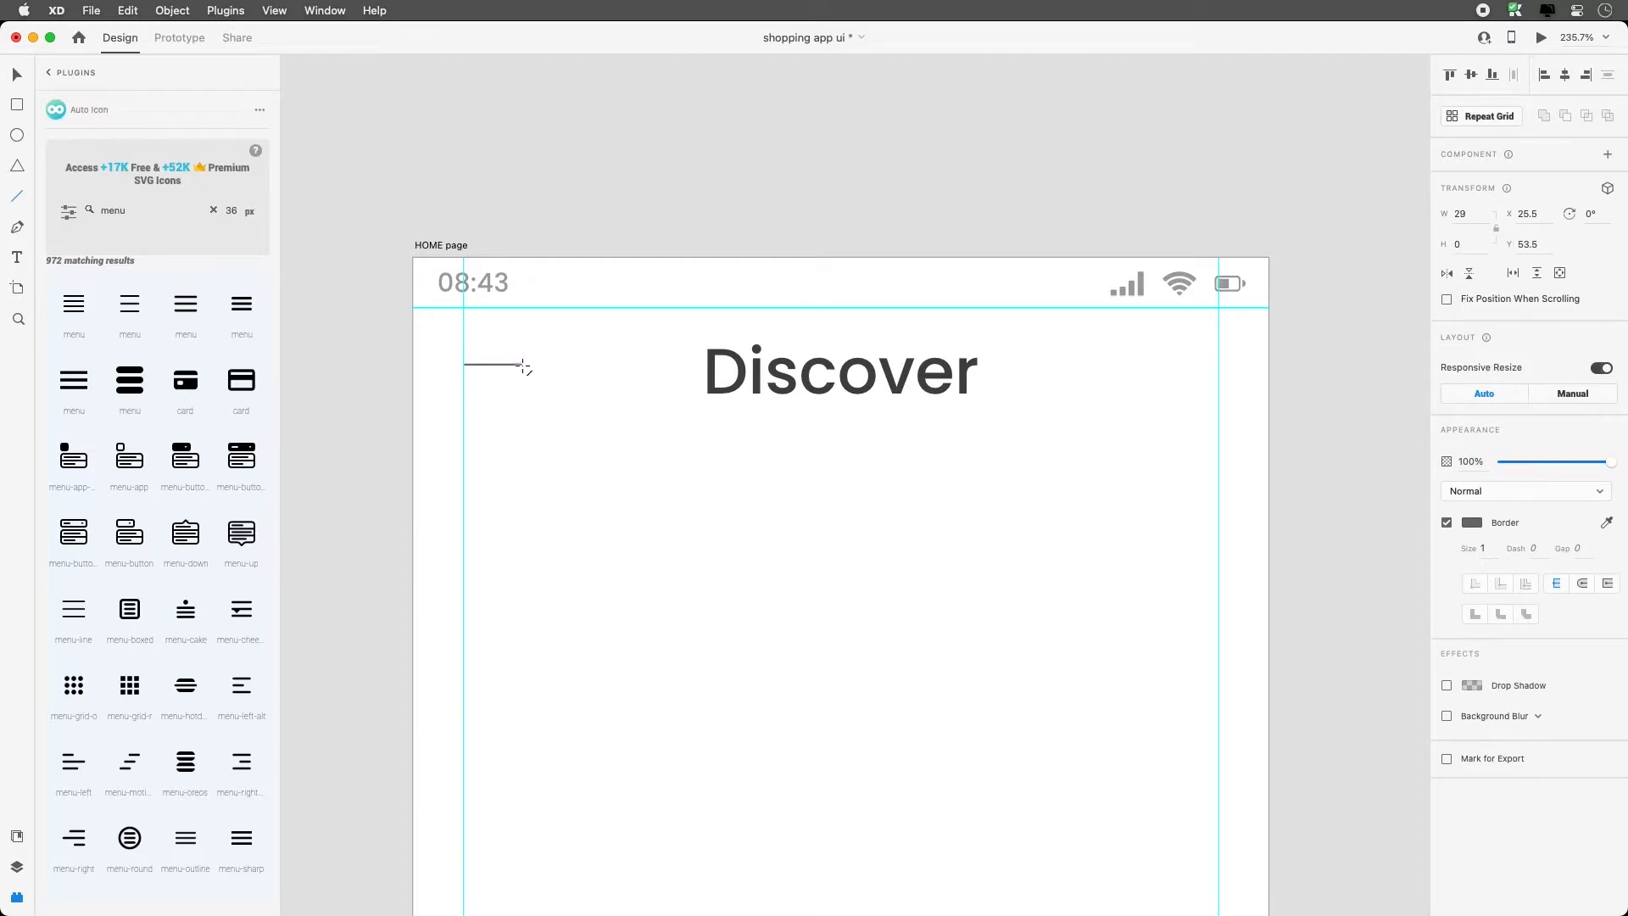
key("super+r")
mouse_move(495, 366)
left_mouse_down()
mouse_move(500, 456)
mouse_move(503, 386)
left_mouse_up()
left_click(549, 428)
Set the border size of the three-line menu icon to 2
left_click(504, 383)
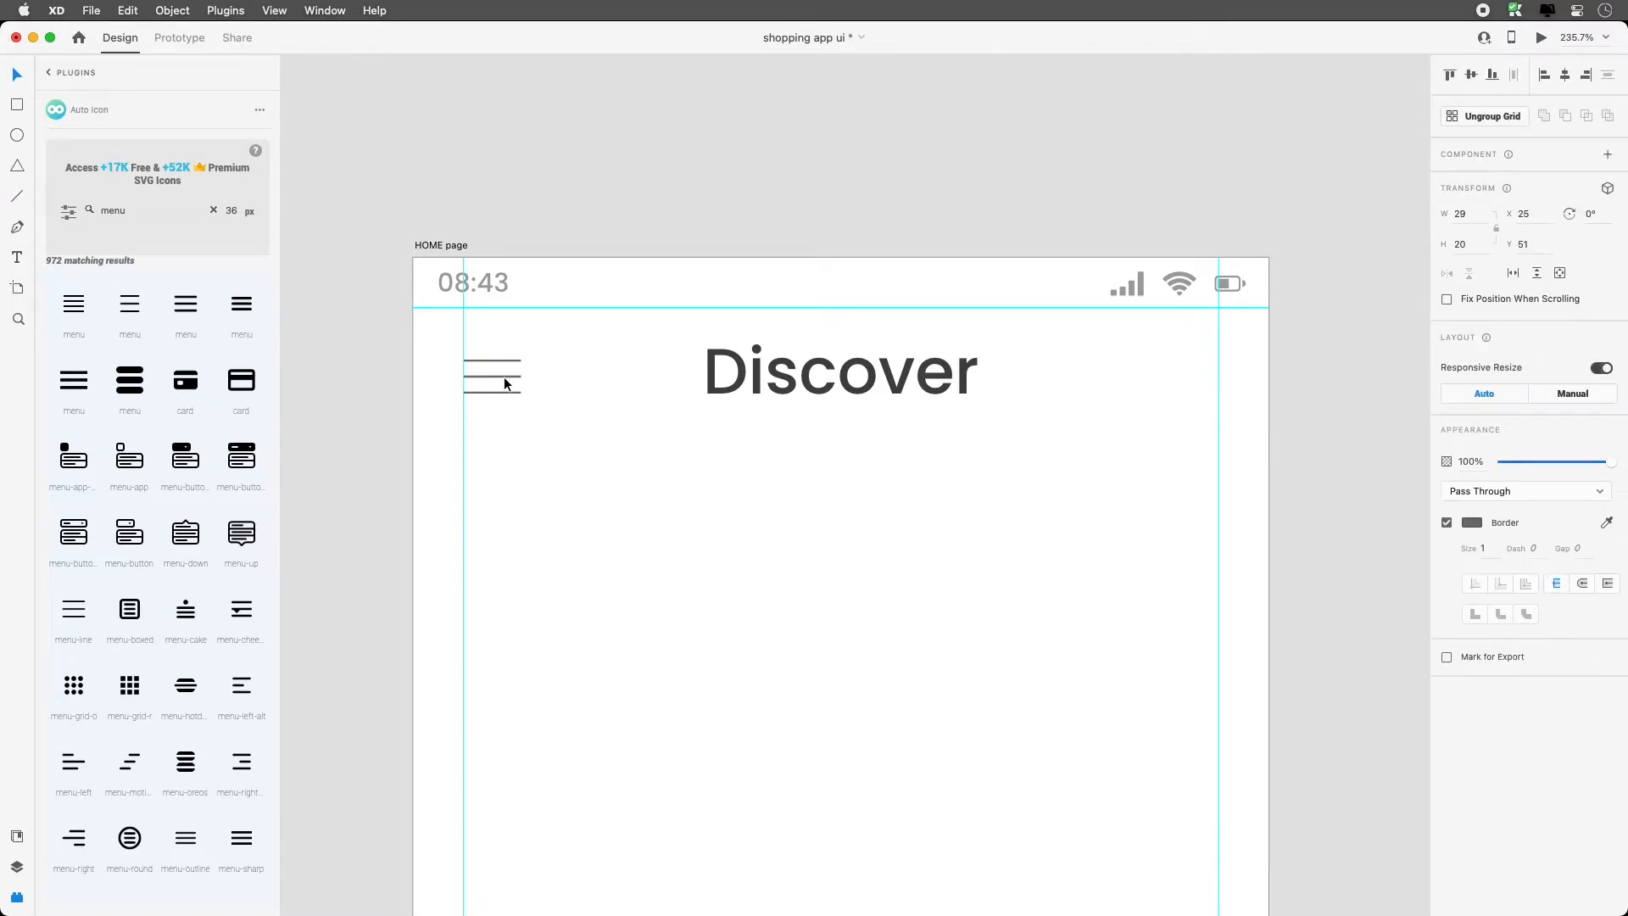
left_click(1482, 549)
type("2z")
left_click_drag(389, 319, 761, 504)
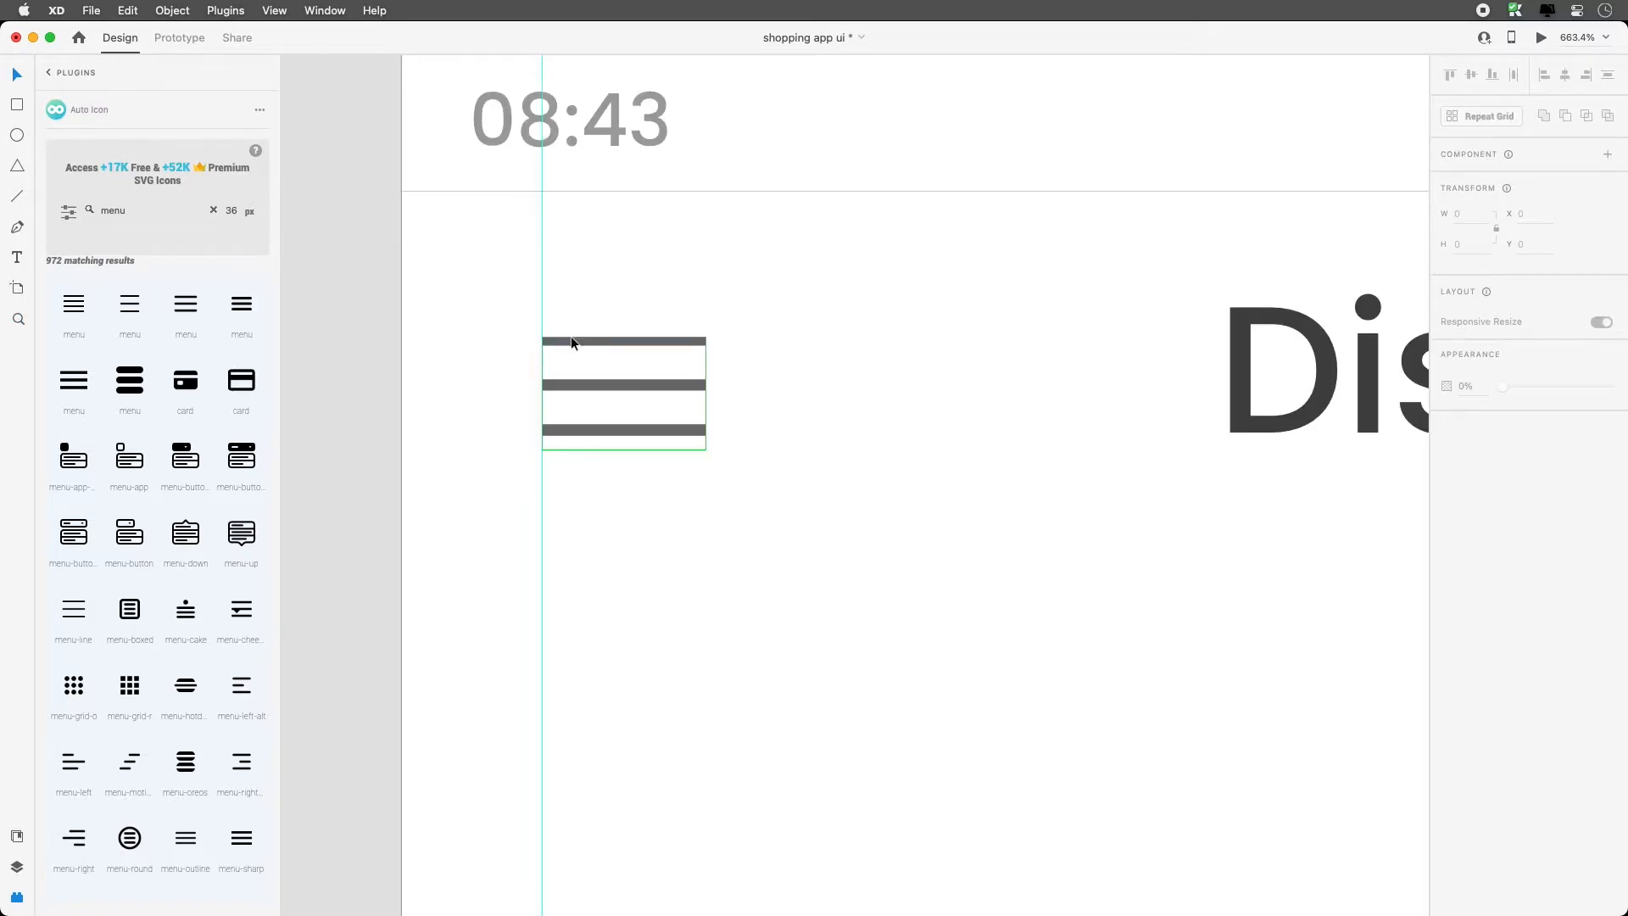
Widen the spacing between the three menu icon lines and trim the repeat grid to about 29 by 18
left_click(571, 337)
left_click_drag(625, 348, 628, 369)
double_click(614, 339)
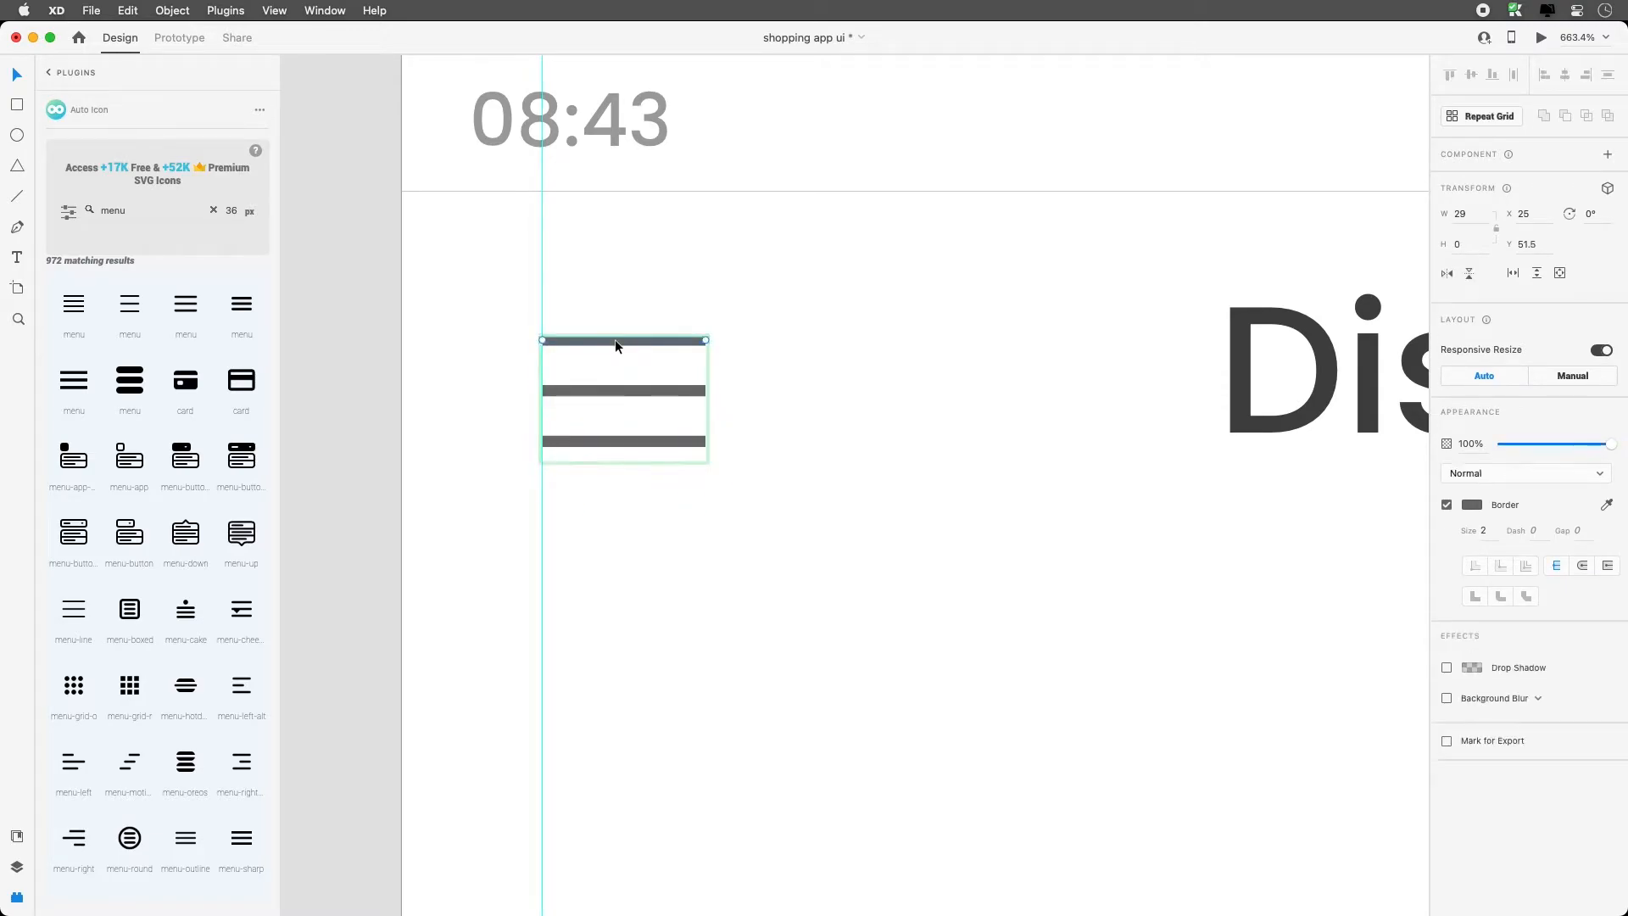
left_click(843, 353)
left_click(663, 351)
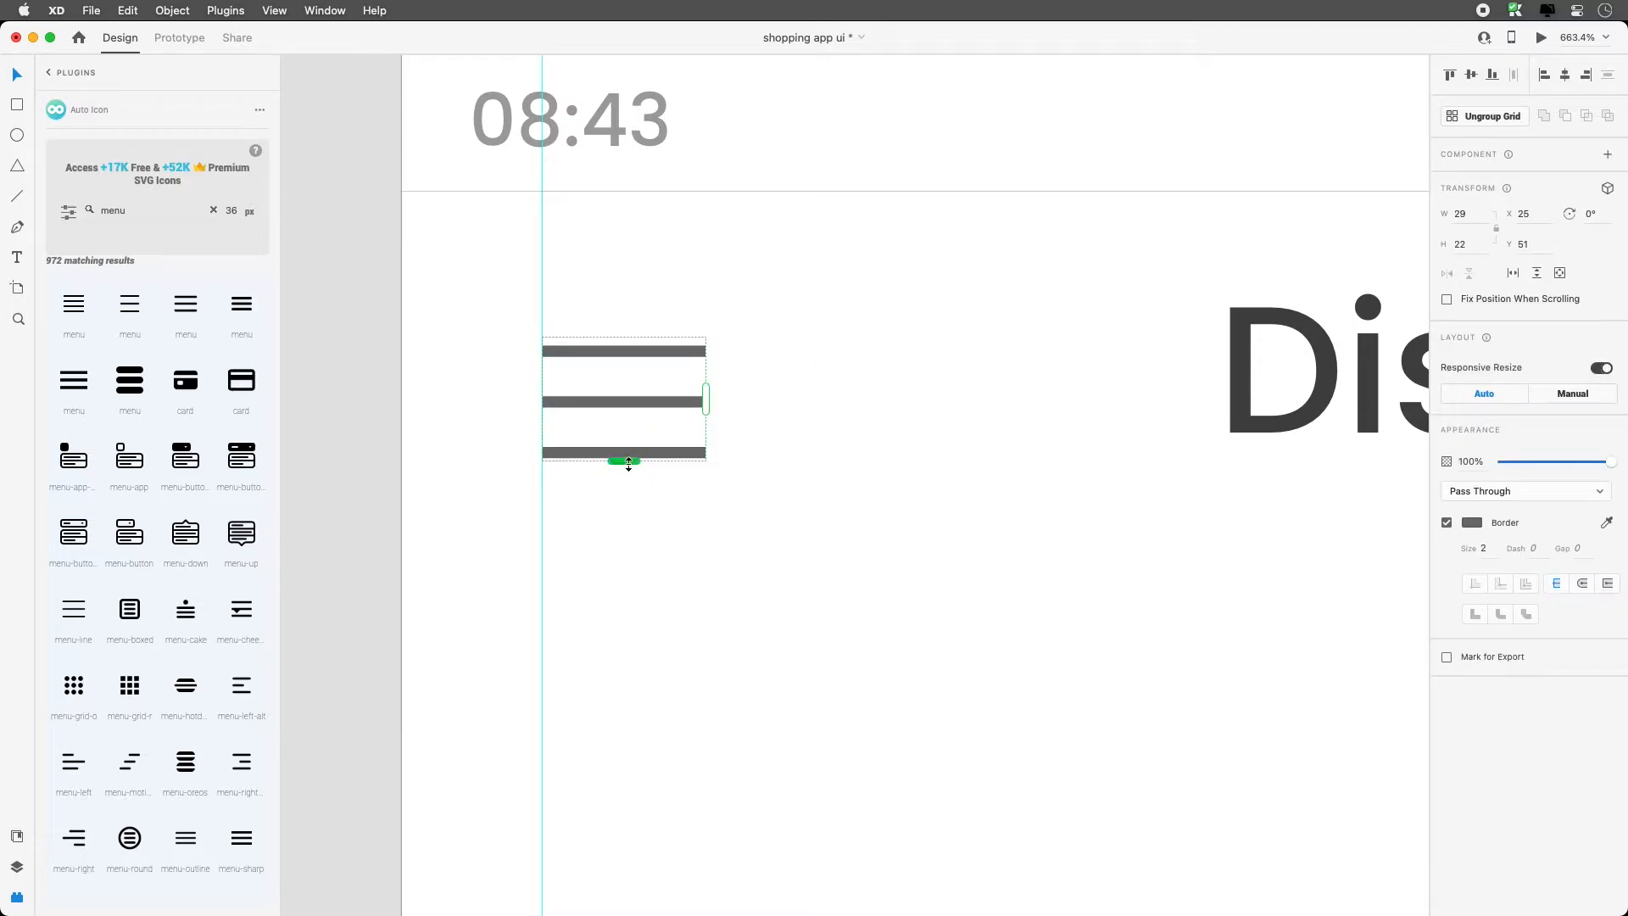
left_click_drag(632, 437, 638, 405)
left_click(761, 415)
key("super+1")
left_click_drag(557, 278, 444, 178)
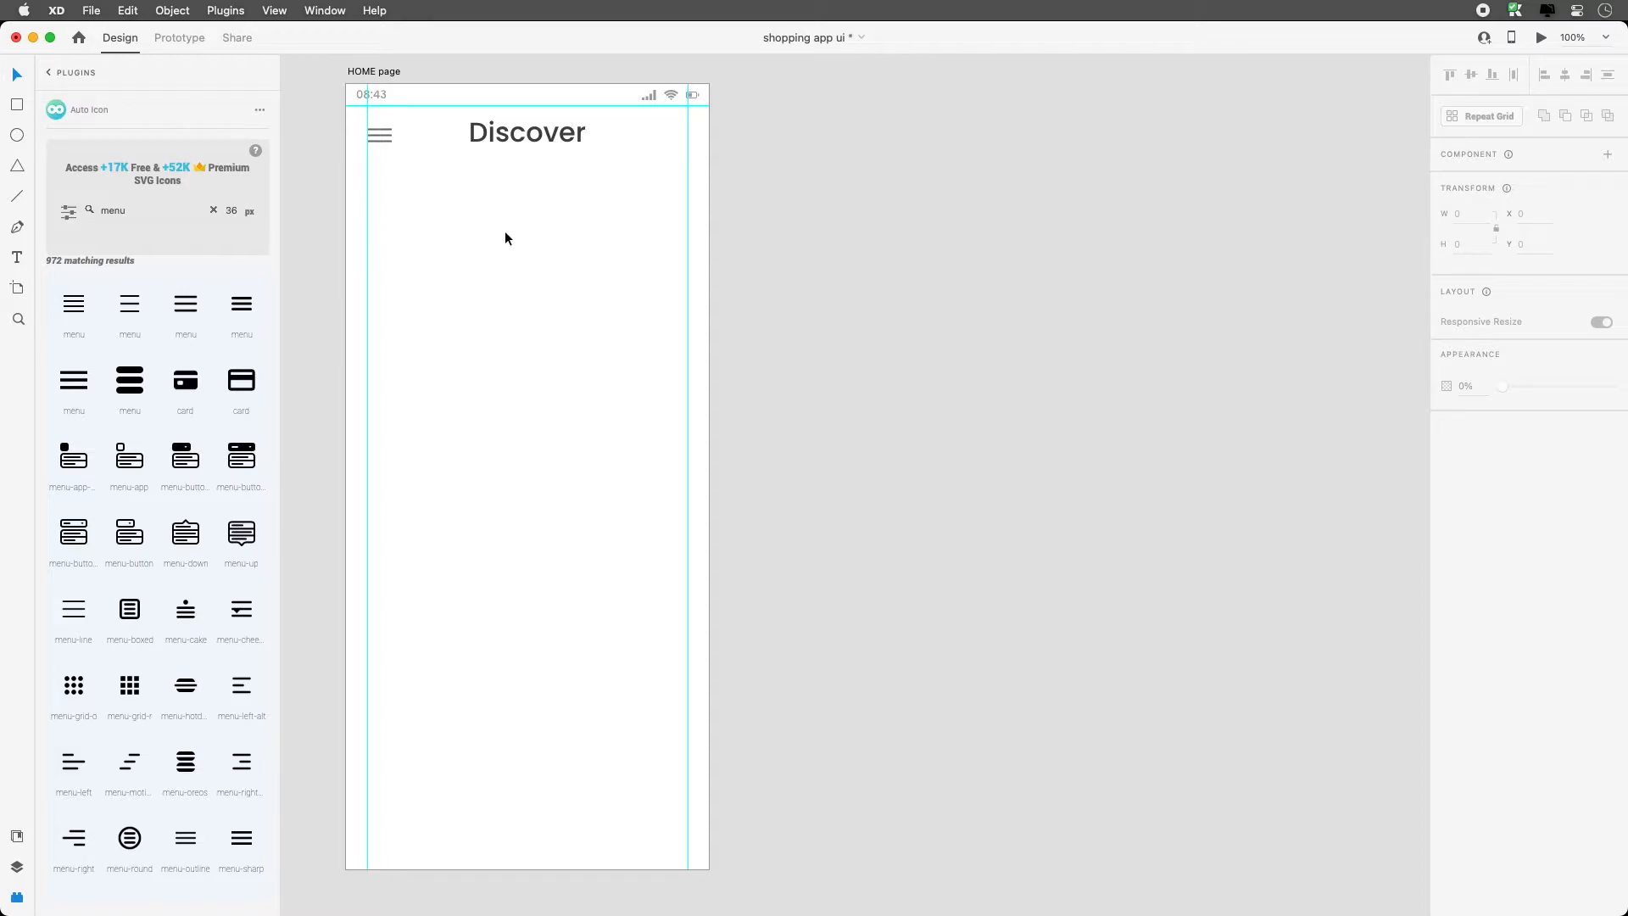
left_click(388, 135)
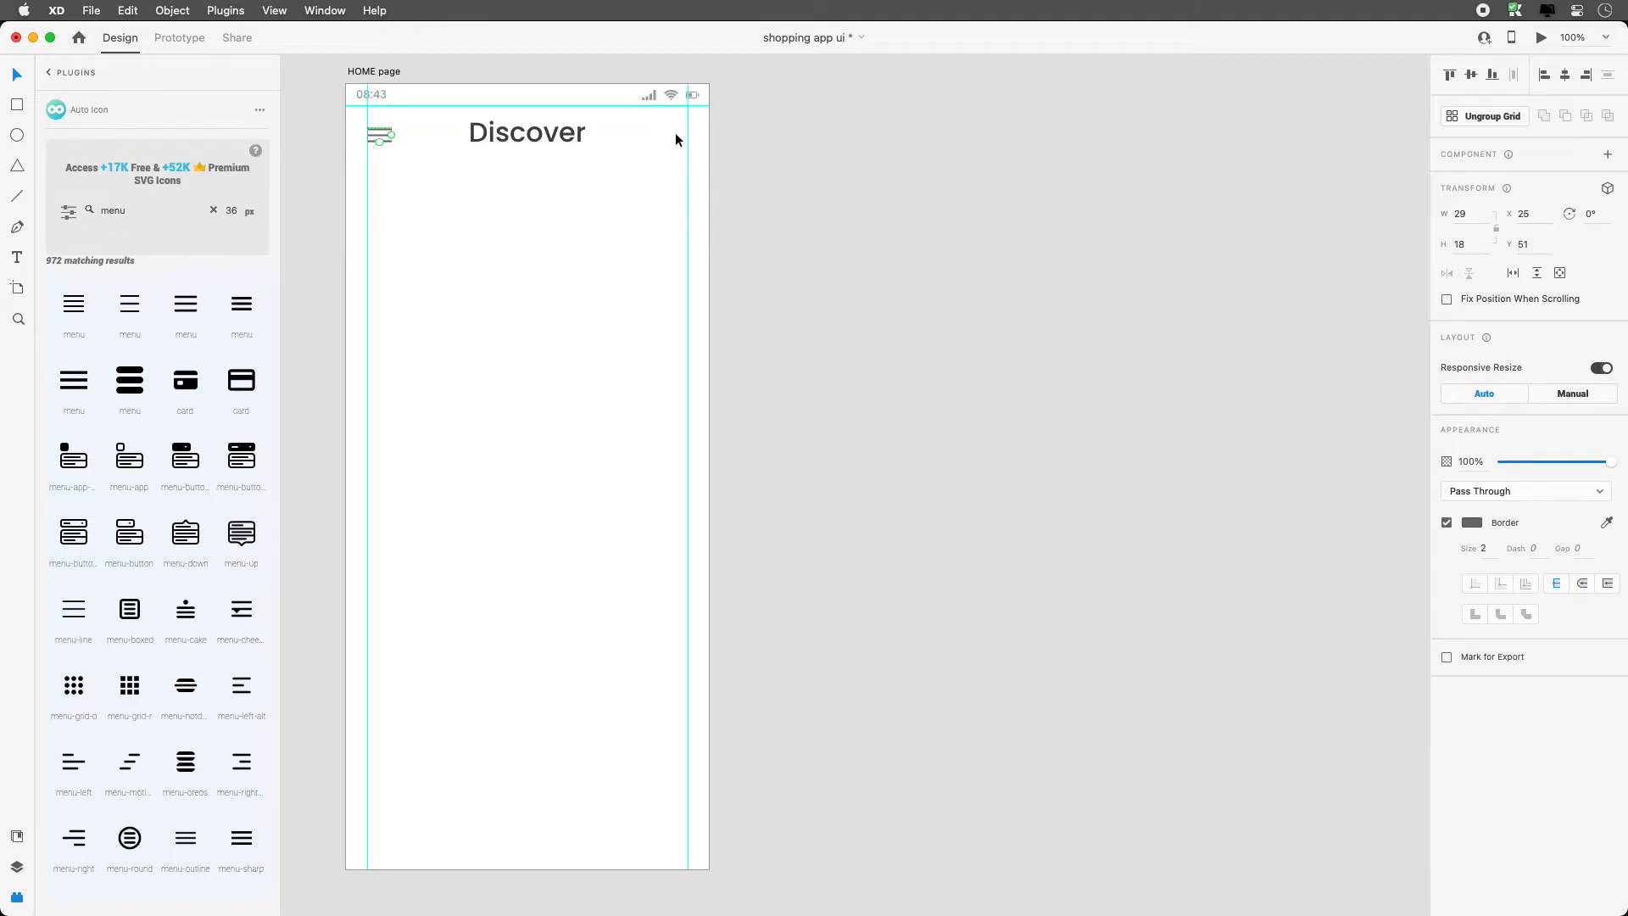
Search the icon library for "cart" and place the bx-cart-alt icon at the right guide beside the Discover heading
double_click(113, 210)
type("cart")
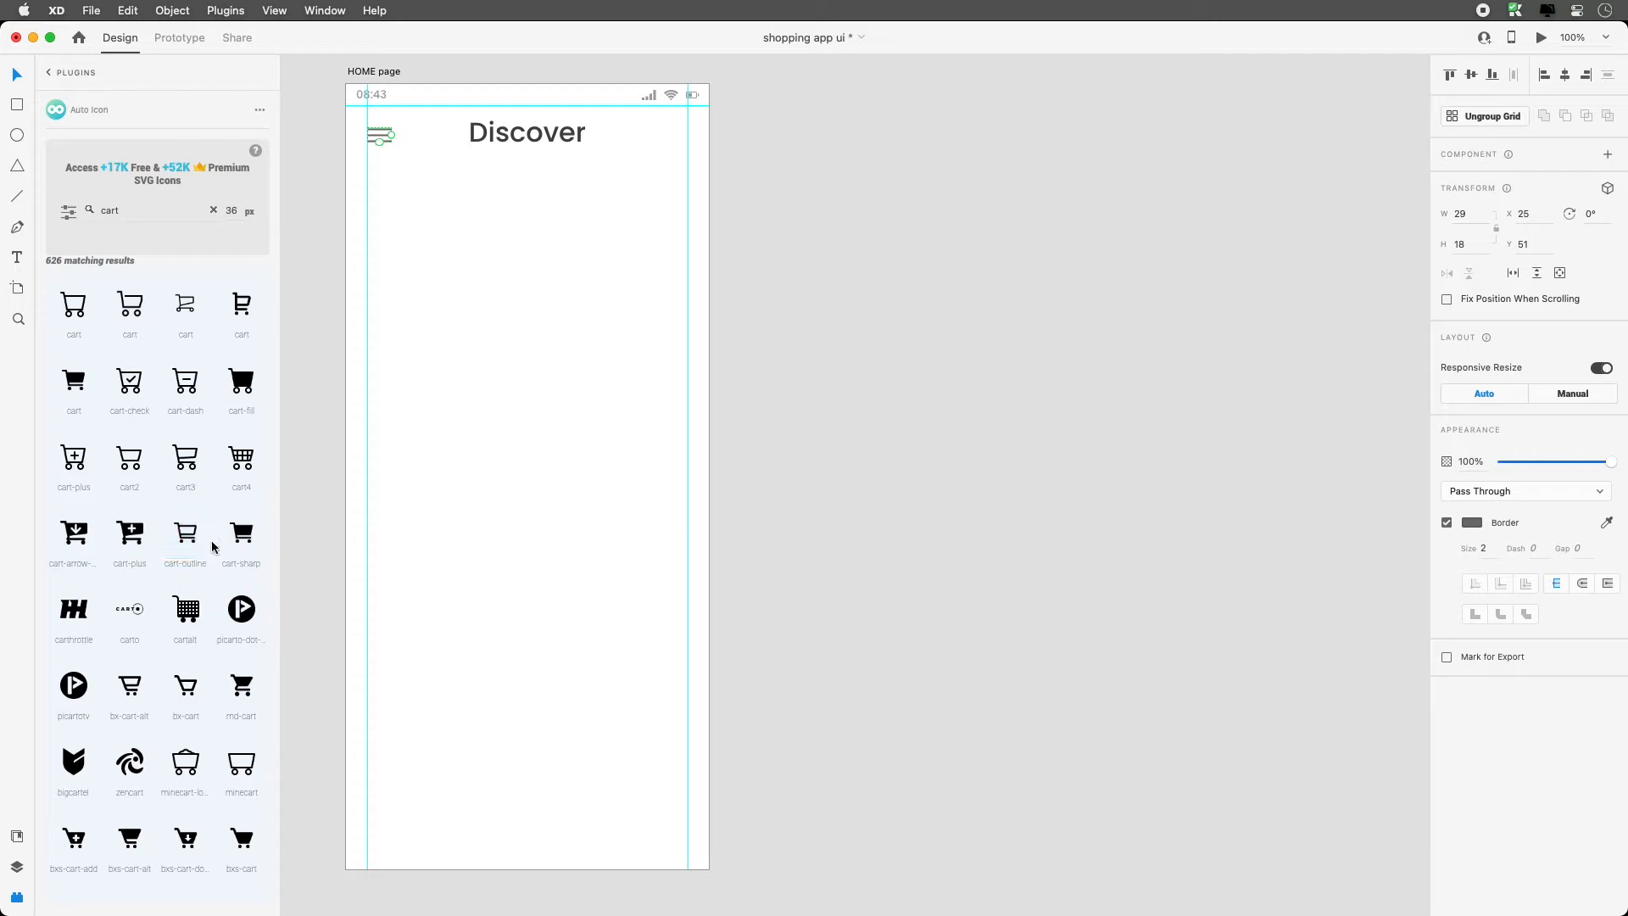
scroll(213, 547, "down", 5)
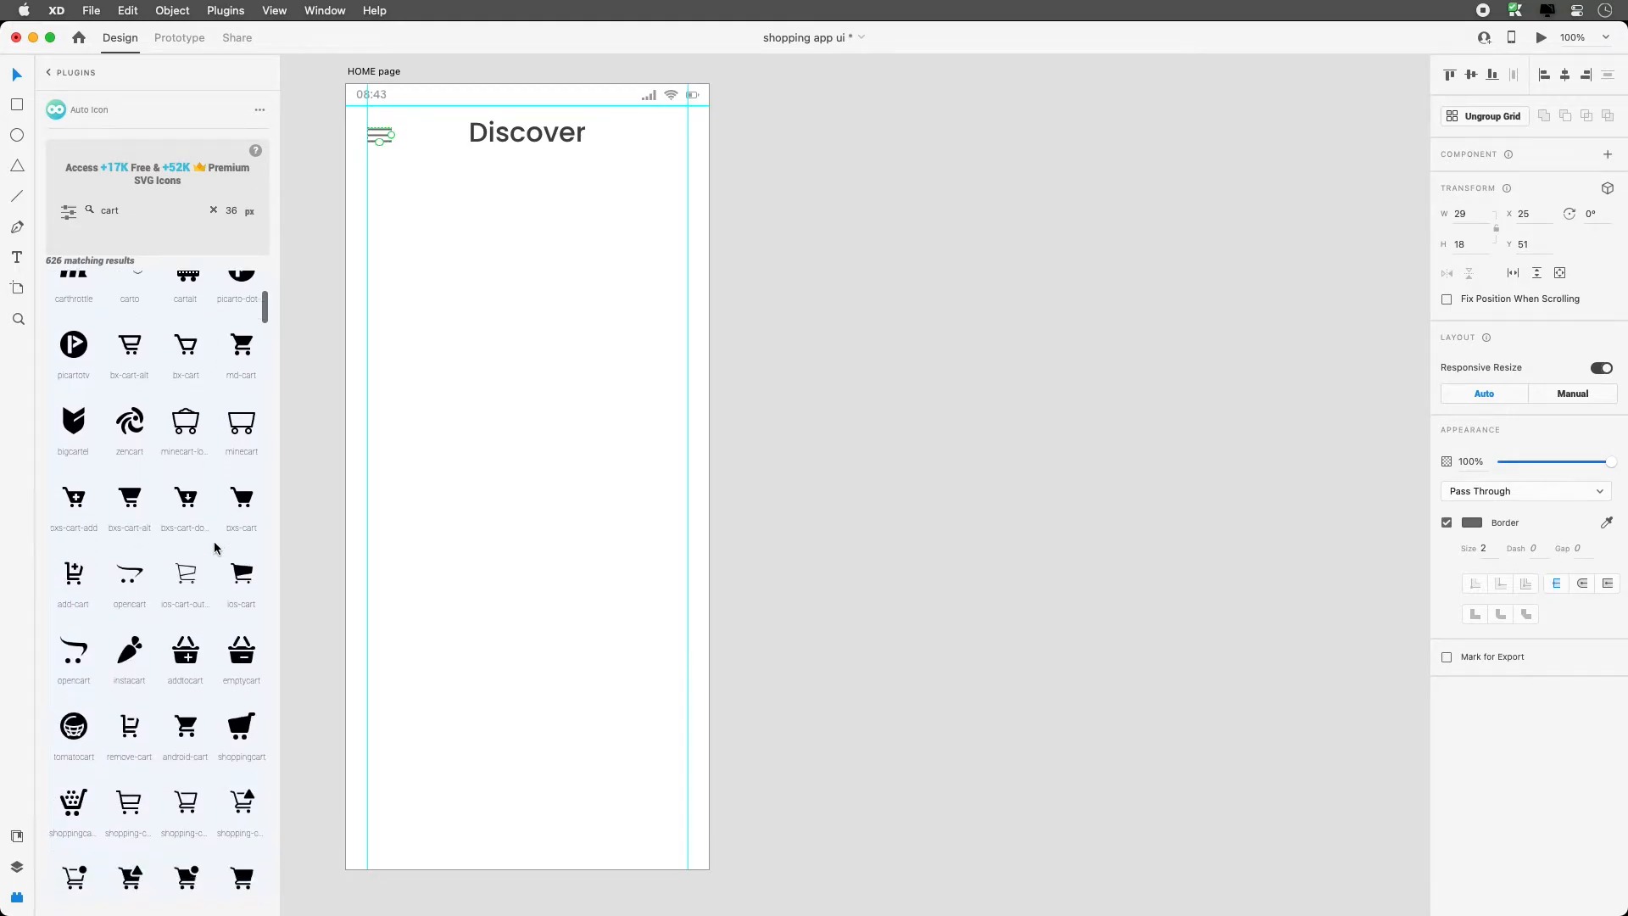
scroll(214, 547, "down", 5)
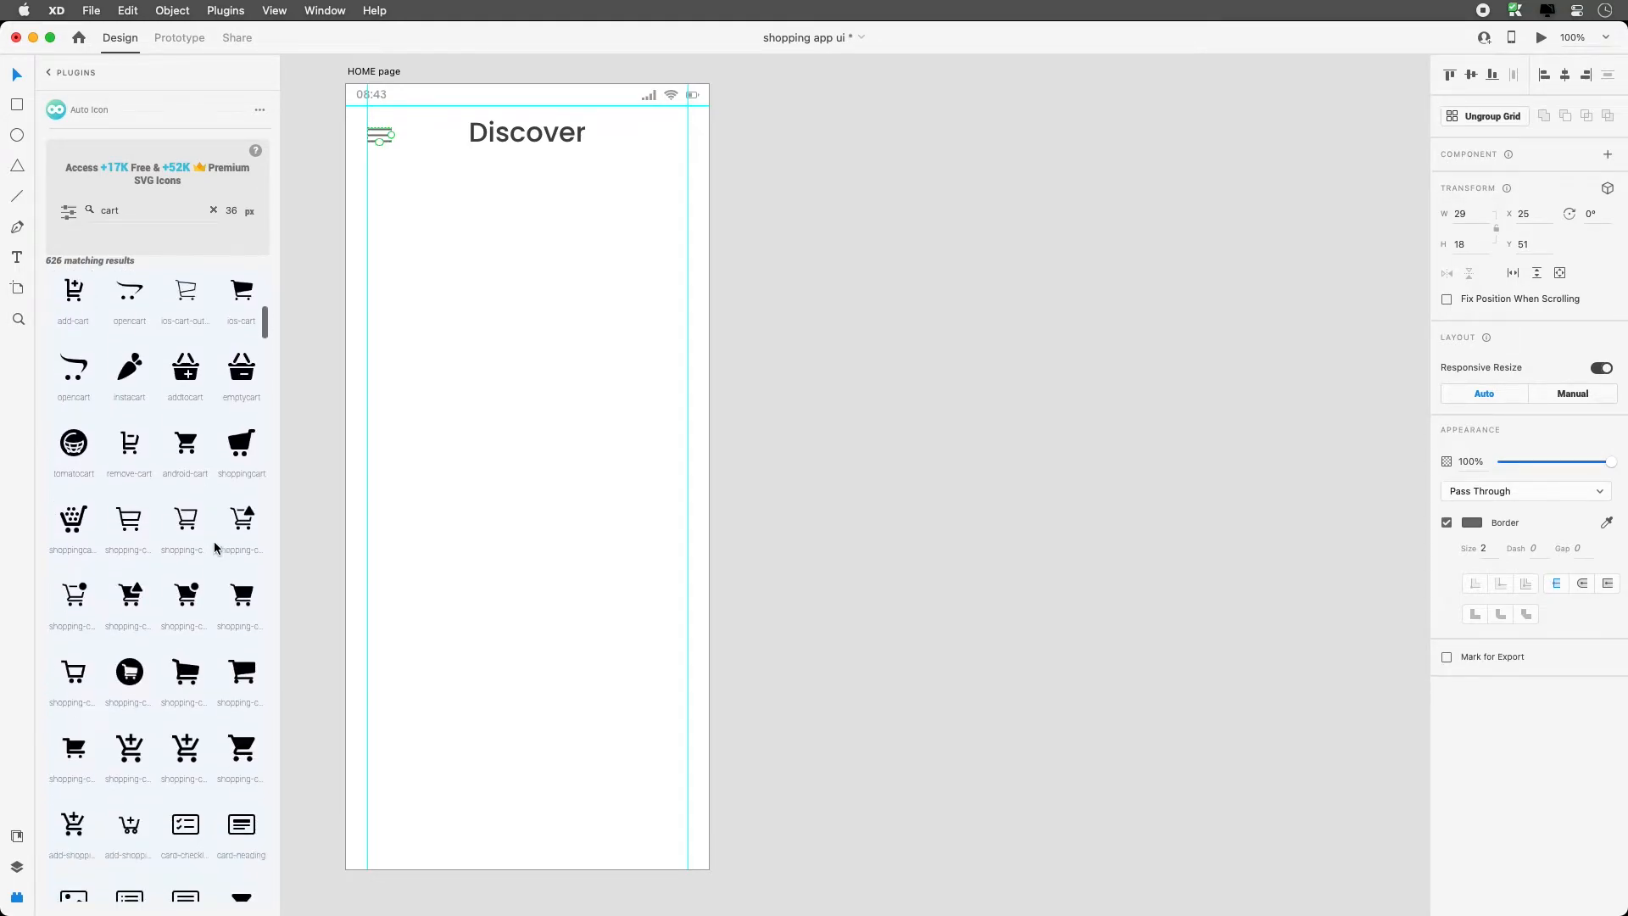
scroll(213, 547, "down", 8)
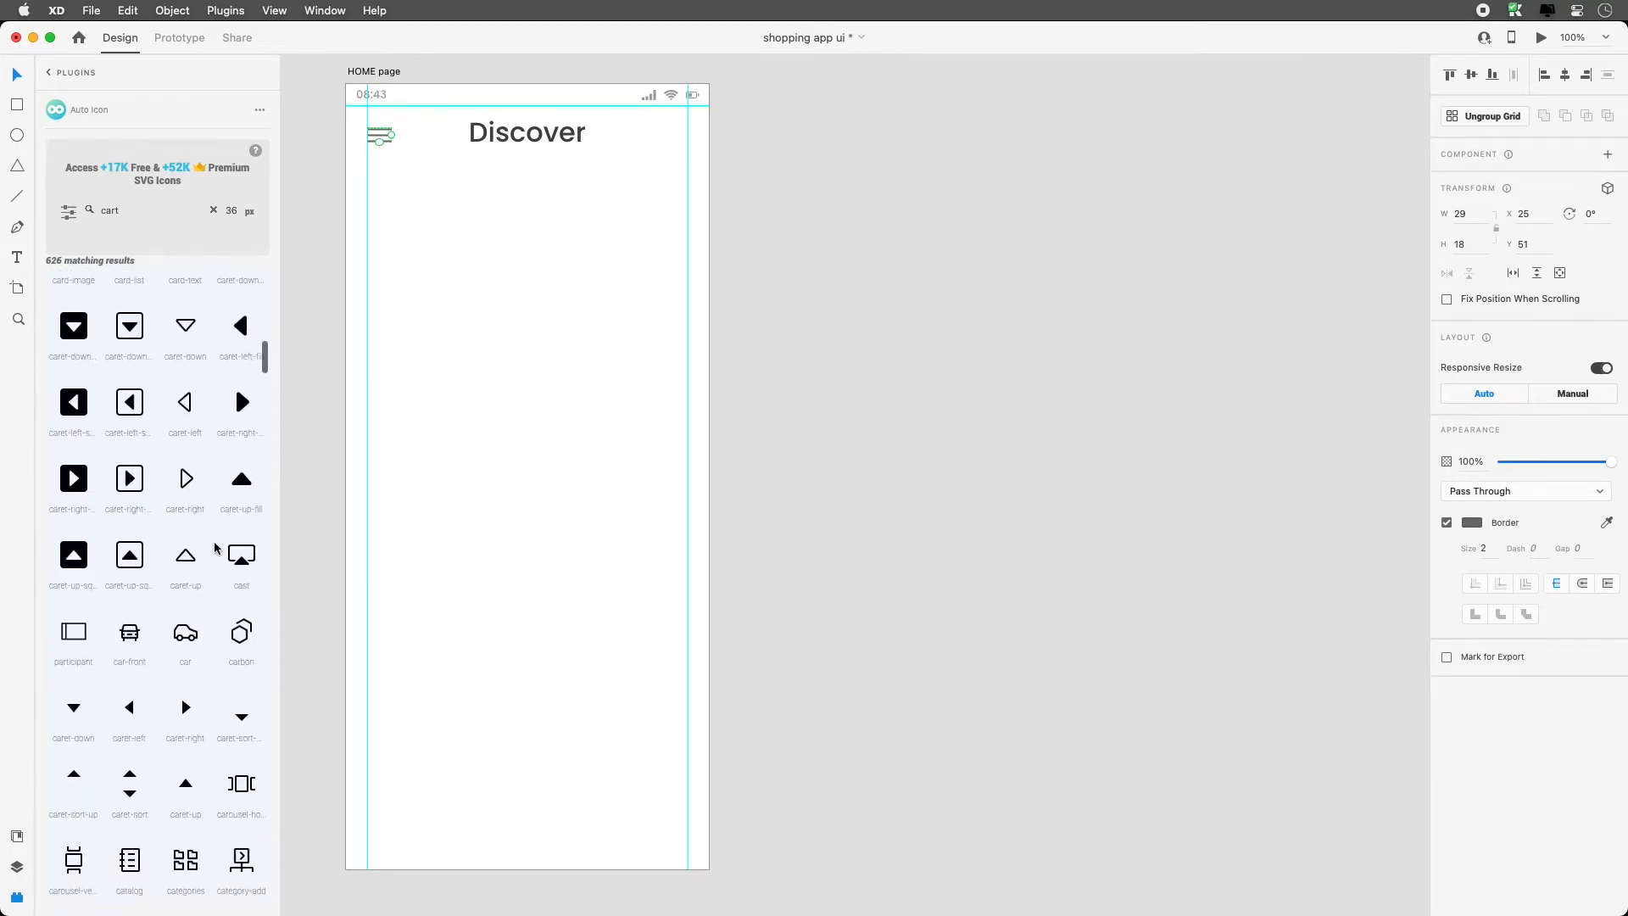
scroll(214, 546, "down", 3)
scroll(213, 547, "up", 9)
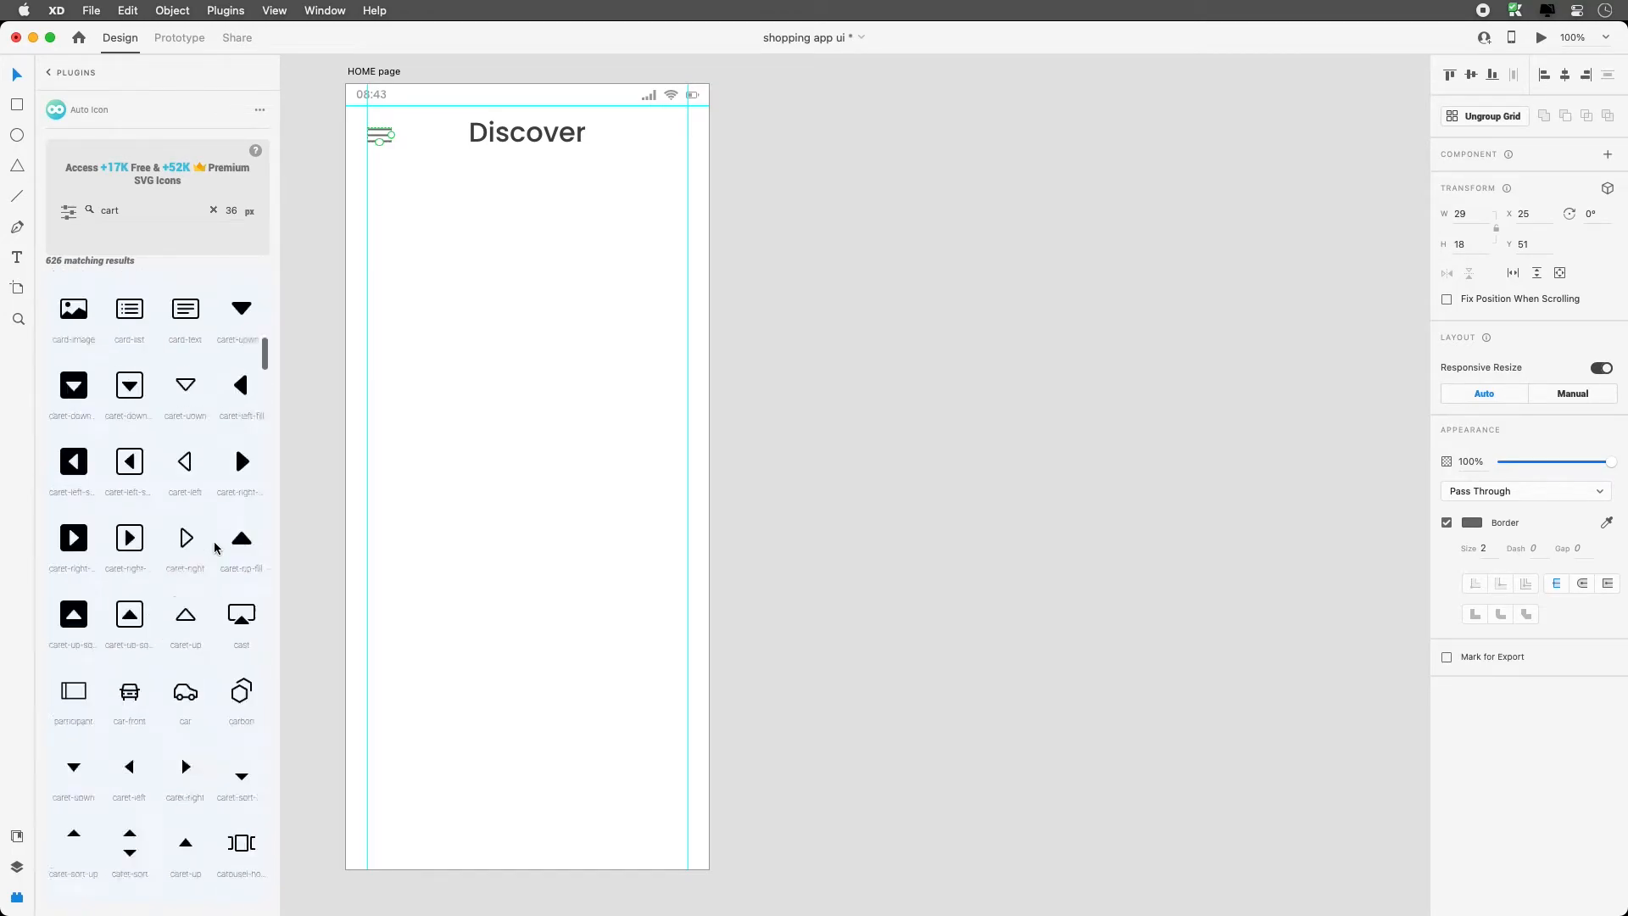
scroll(214, 547, "up", 4)
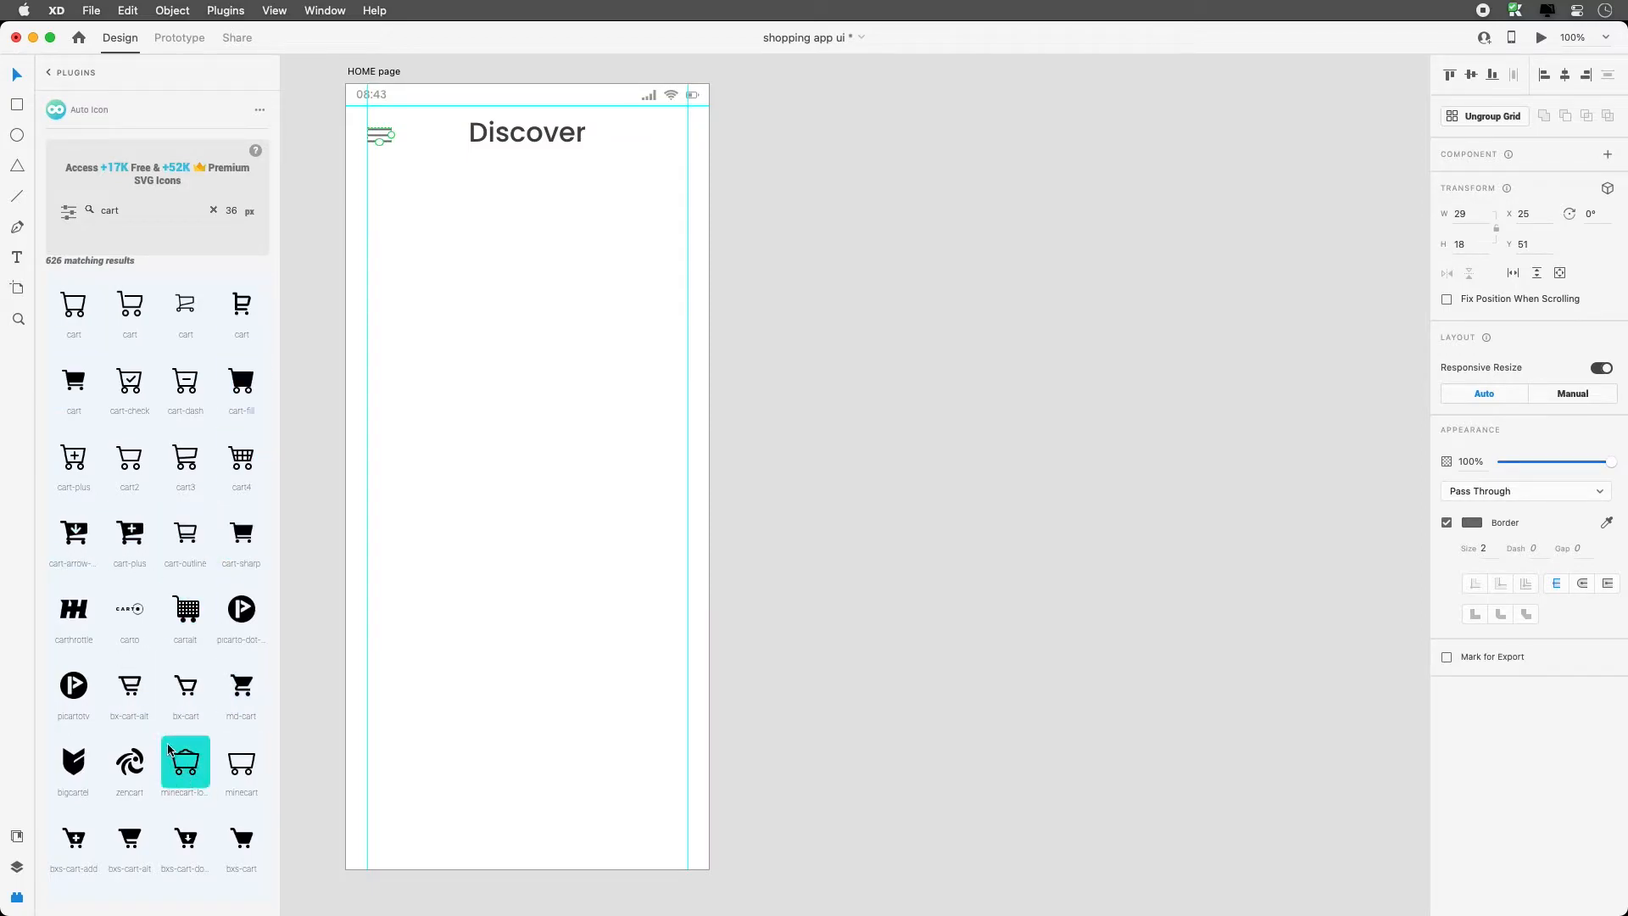
scroll(128, 693, "down", 1)
left_click_drag(127, 694, 691, 179)
scroll(638, 193, "up", 5)
left_click_drag(1140, 513, 1136, 468)
Align the menu icon, the Discover heading and the cart icon along their vertical middles
left_click(920, 455, "shift")
left_click(504, 455, "shift")
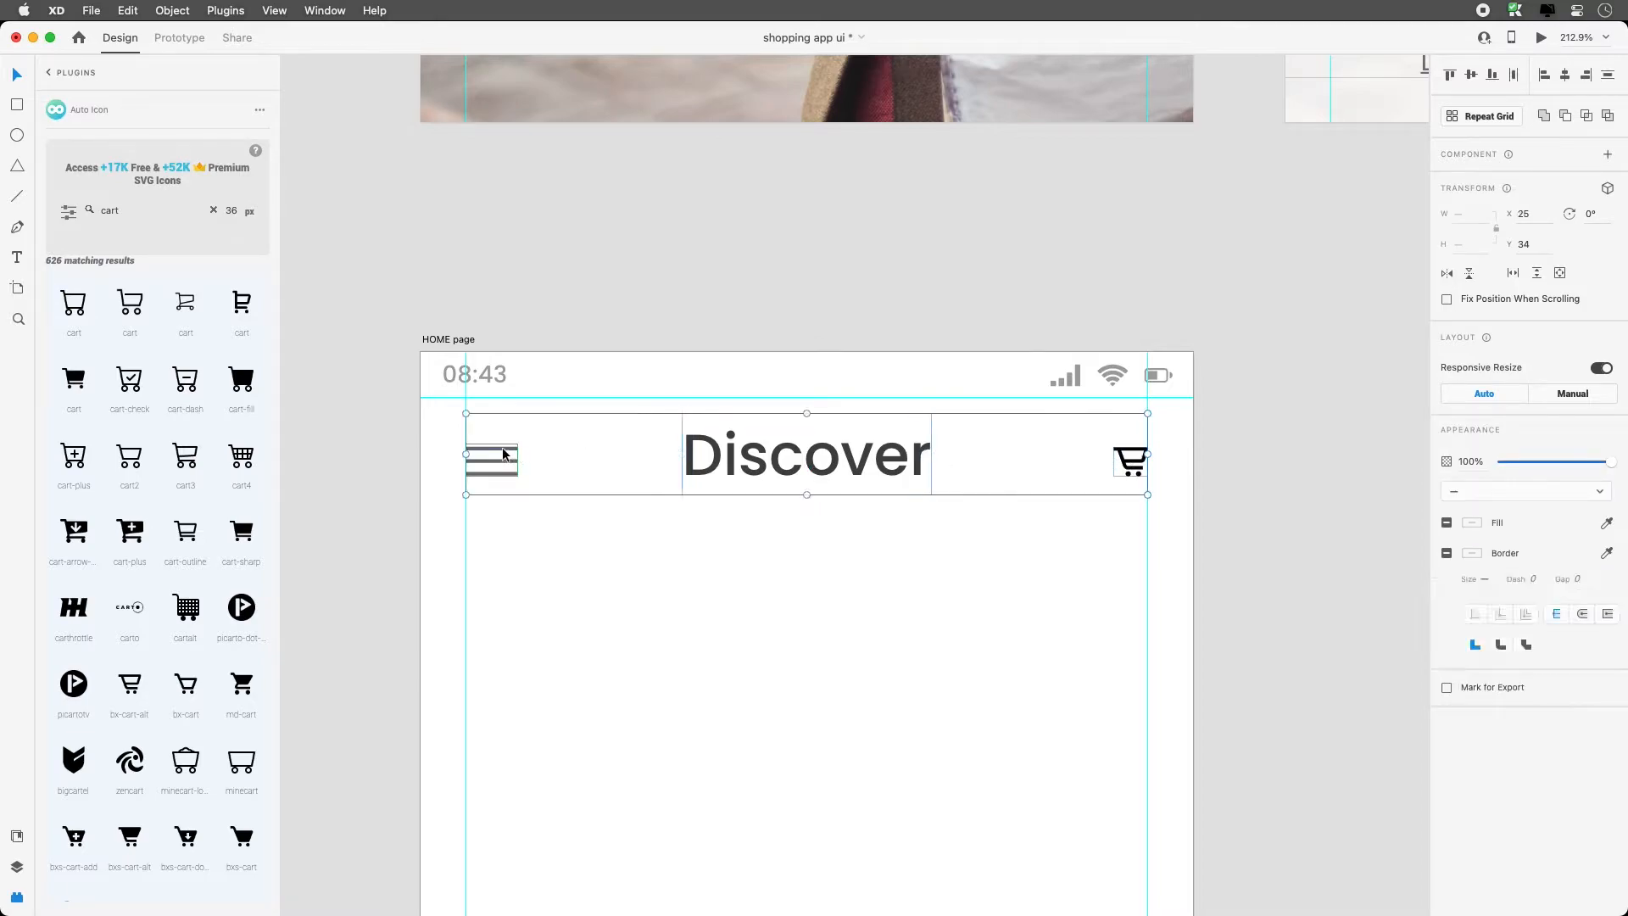
left_click(1471, 75)
left_click(934, 554)
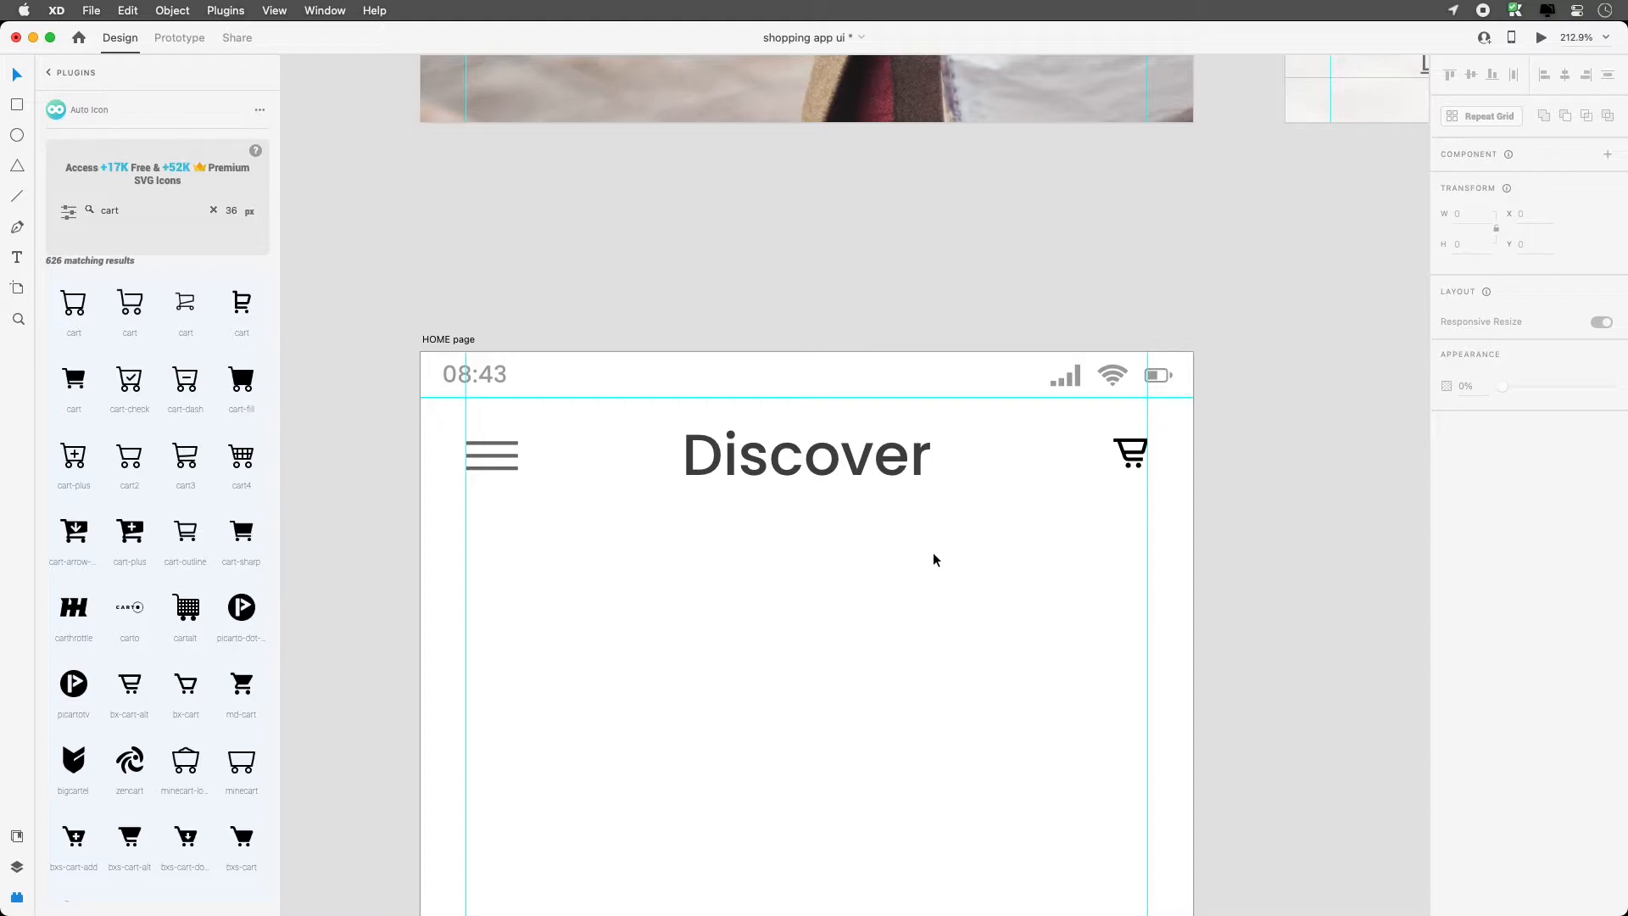
Fill the cart icon with the blue swatch #1C51E3
left_click(1134, 447)
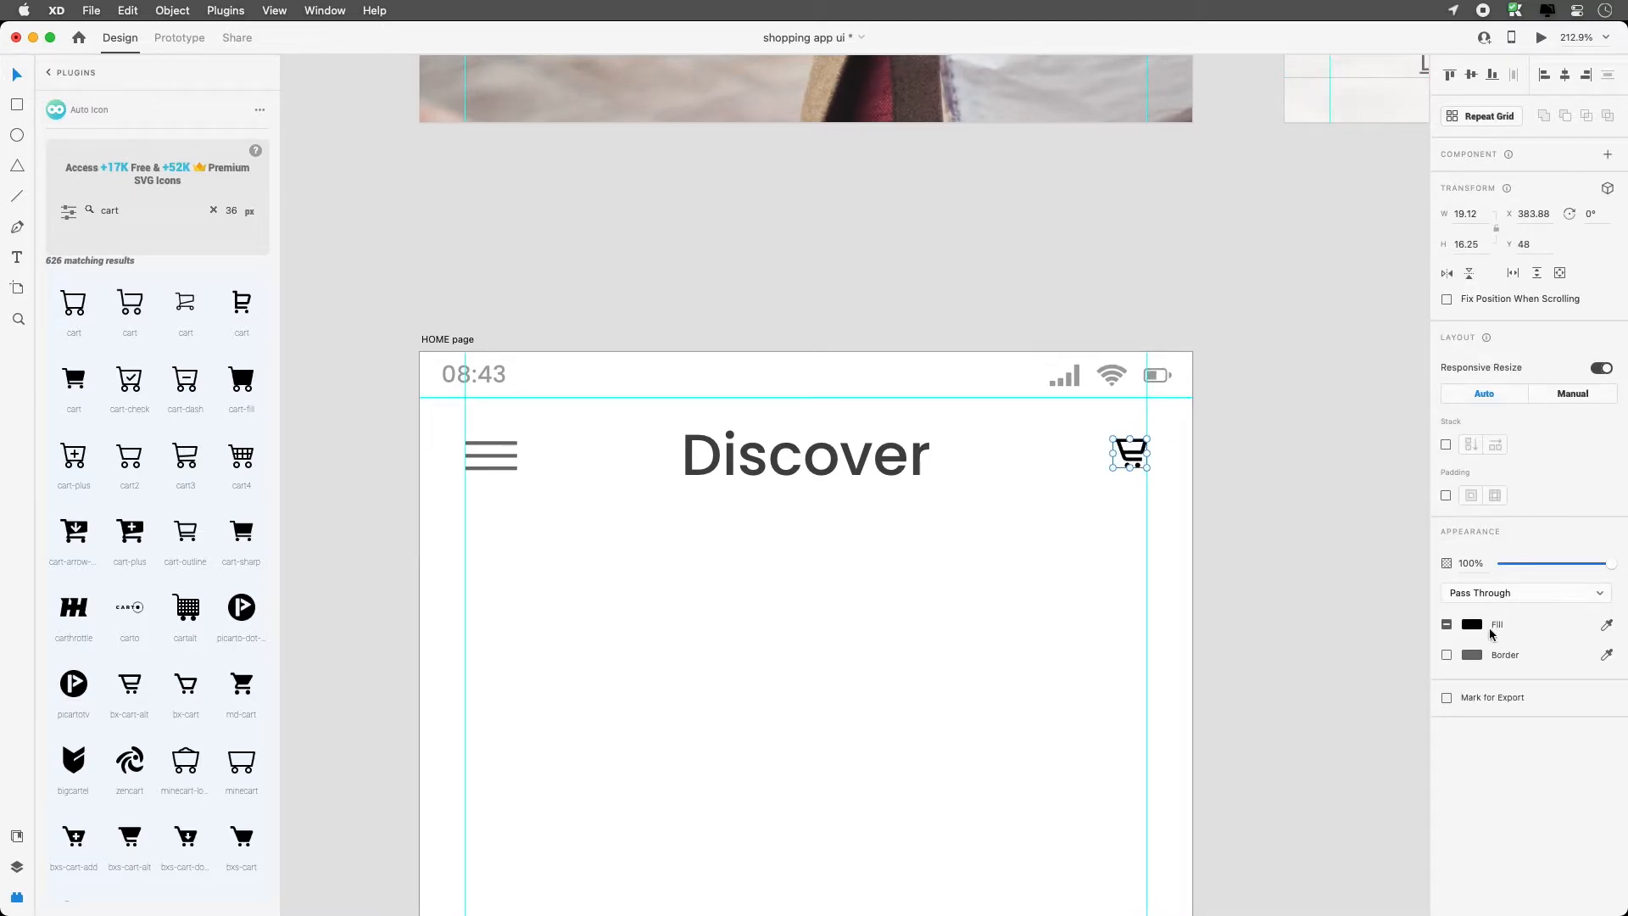
left_click(1473, 627)
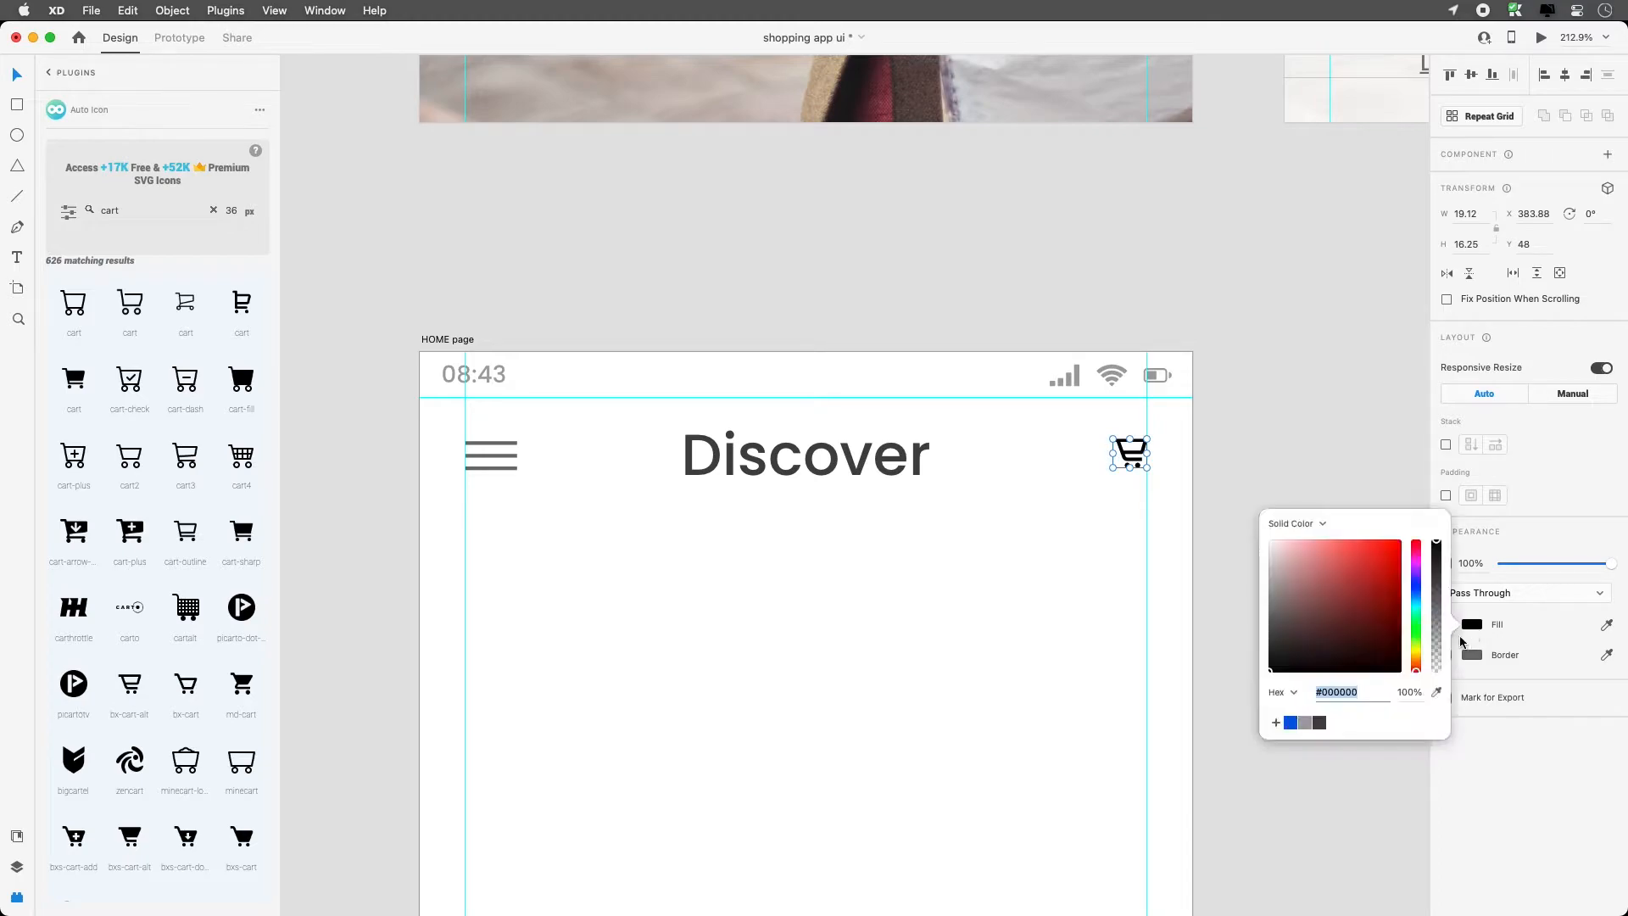
left_click(1287, 723)
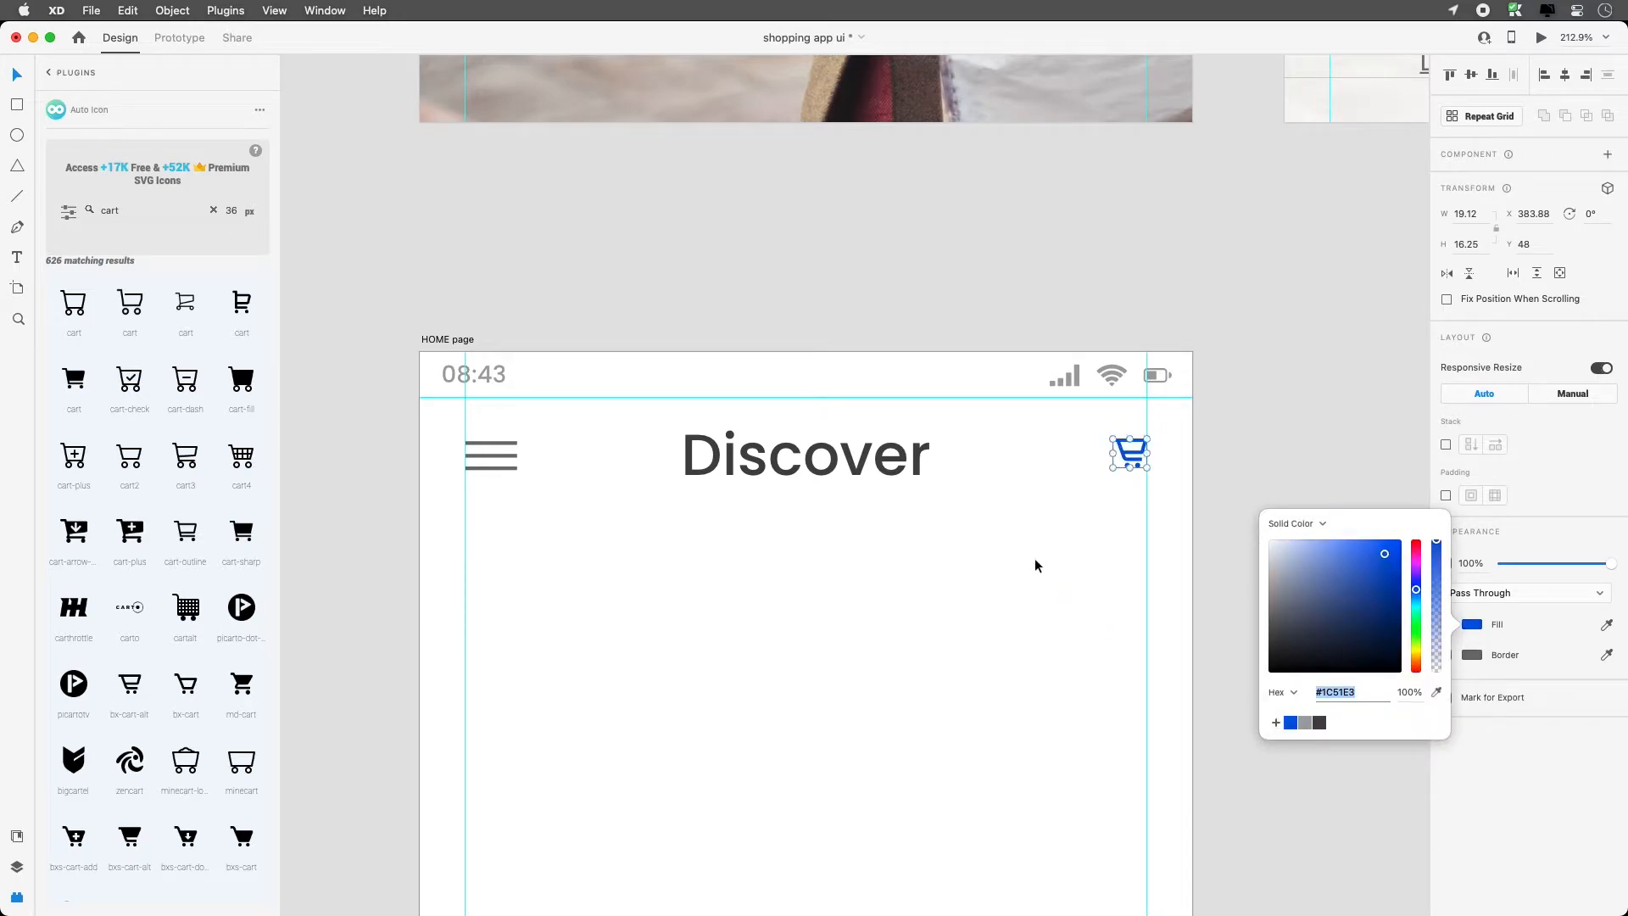
left_click(1036, 566)
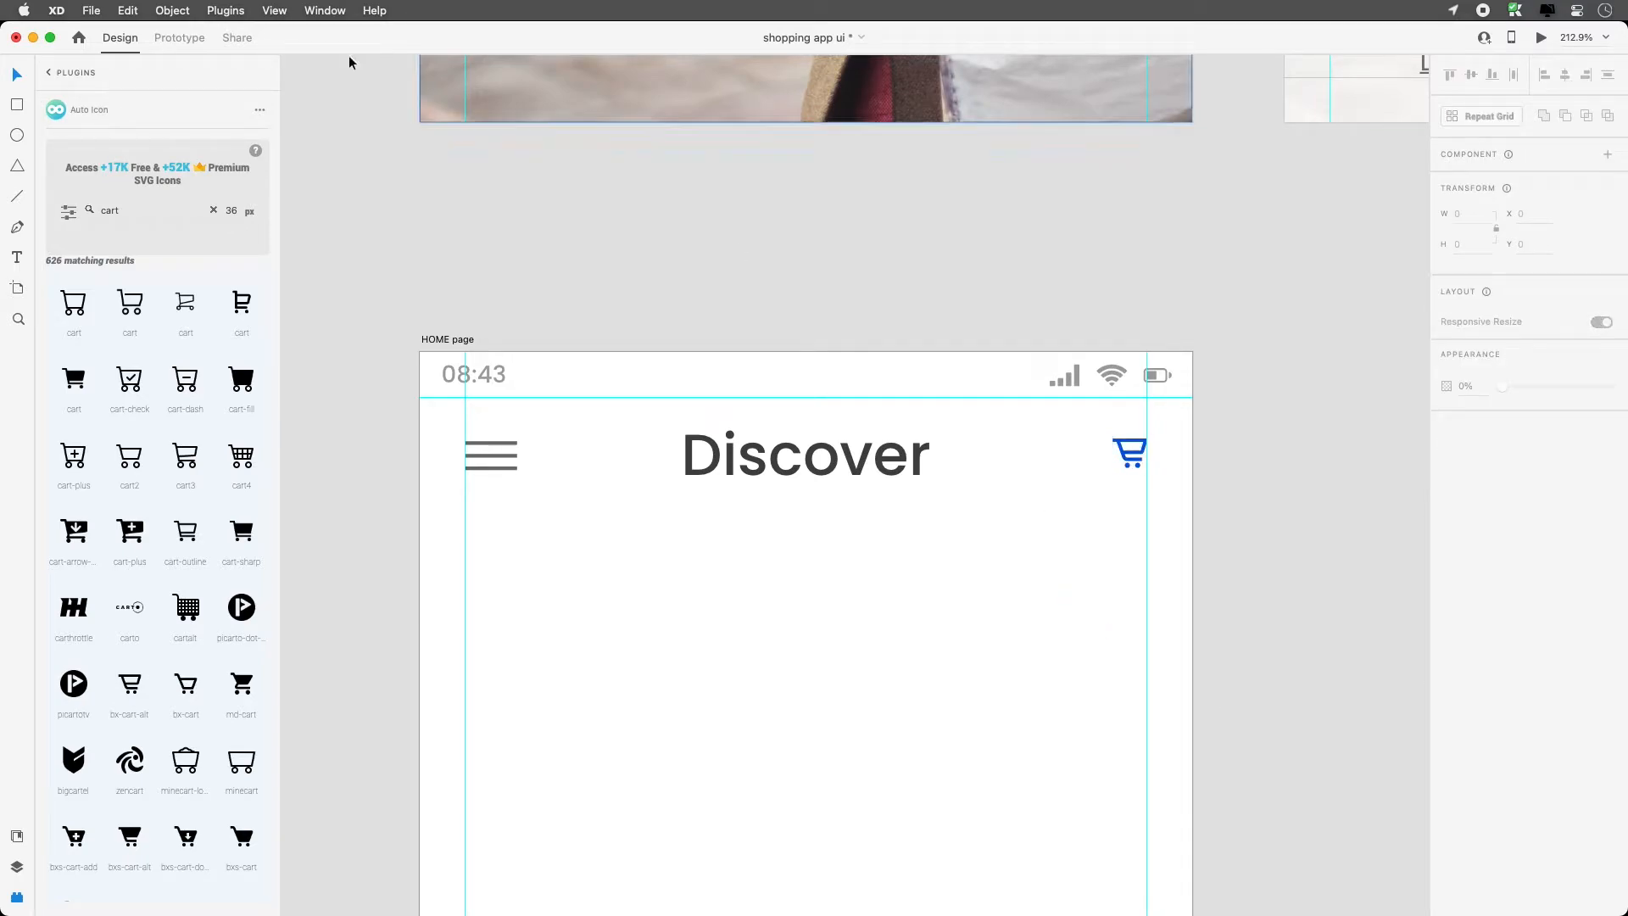
Draw a circle about 41 by 41 around the cart icon and send it to the back
left_click(16, 104)
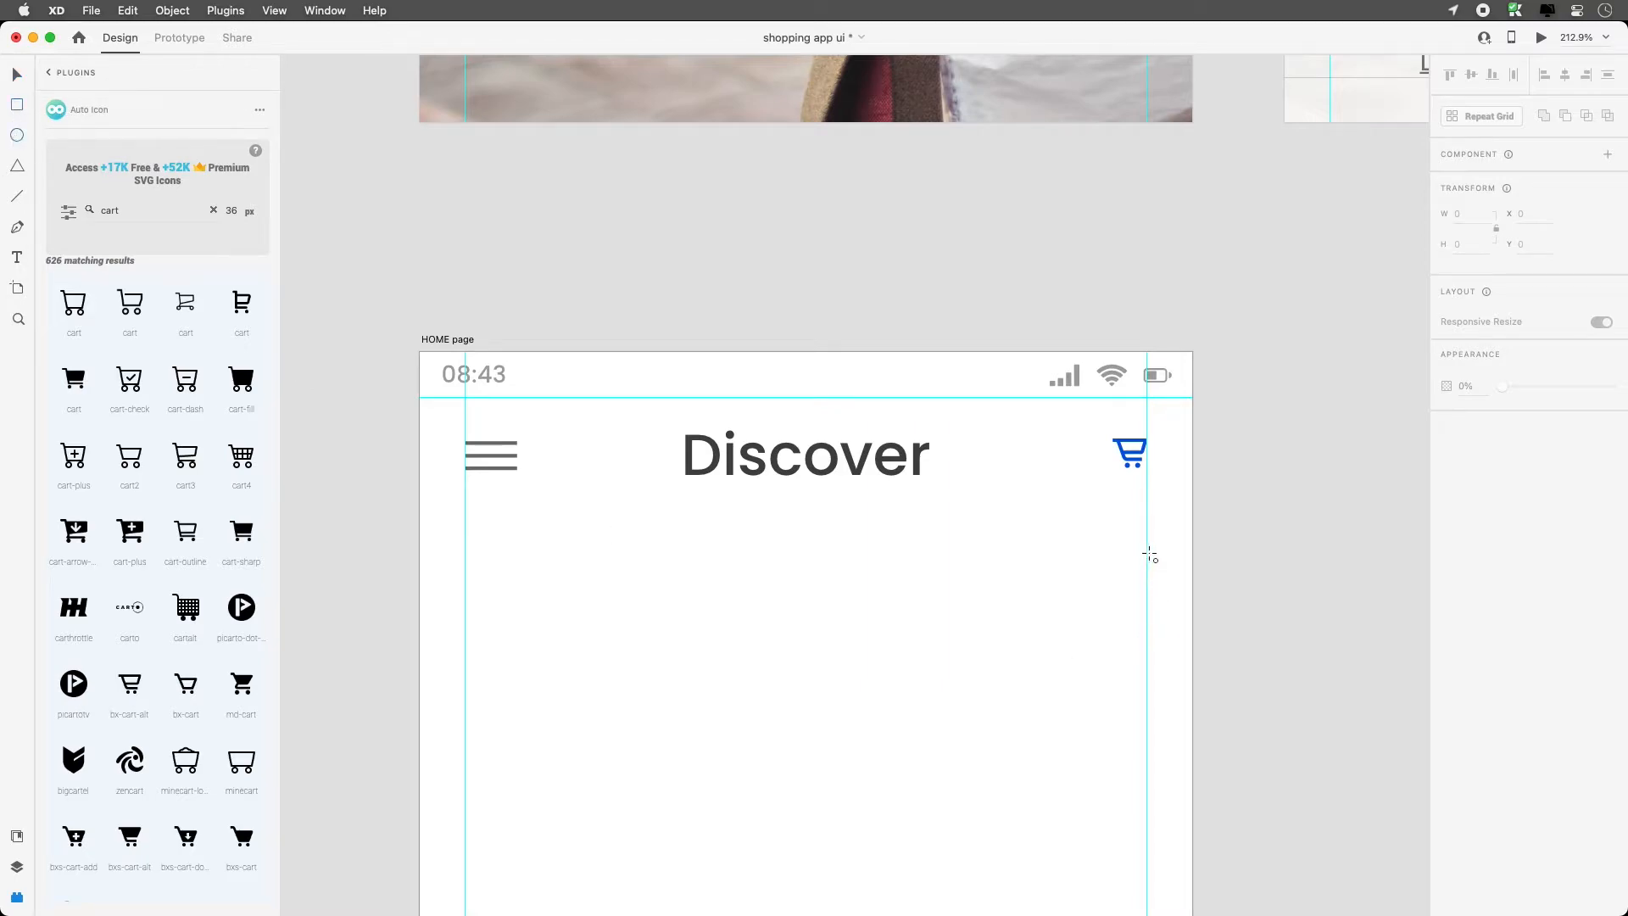
left_click_drag(1099, 424, 1170, 488)
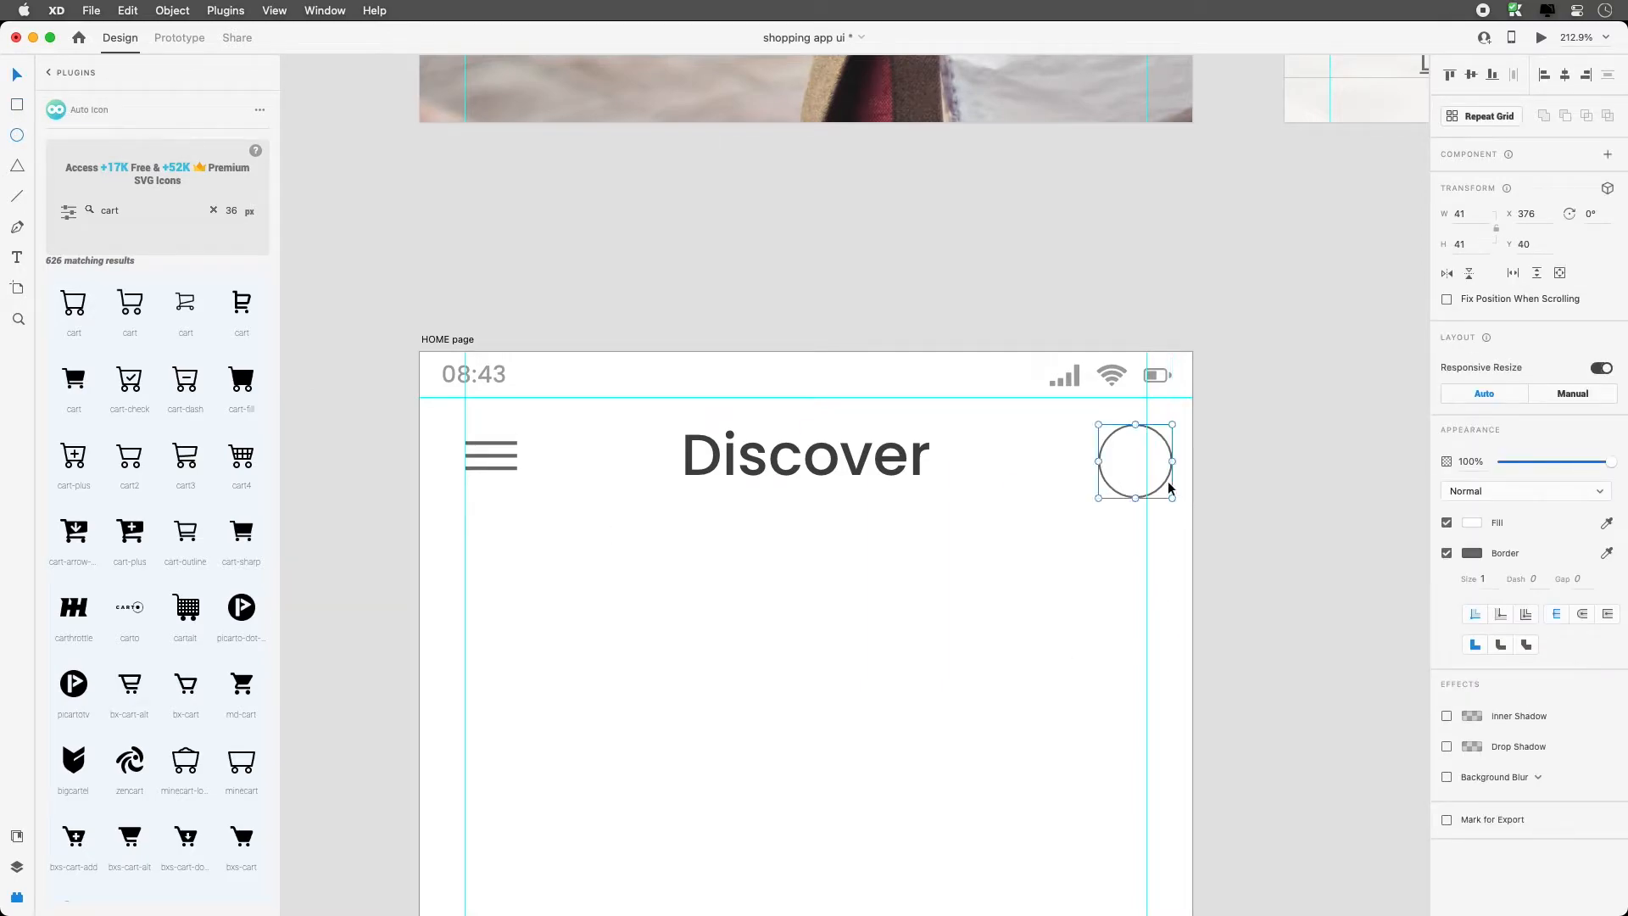
key("super+shift+bracketleft")
key("super+z")
right_click(1157, 446)
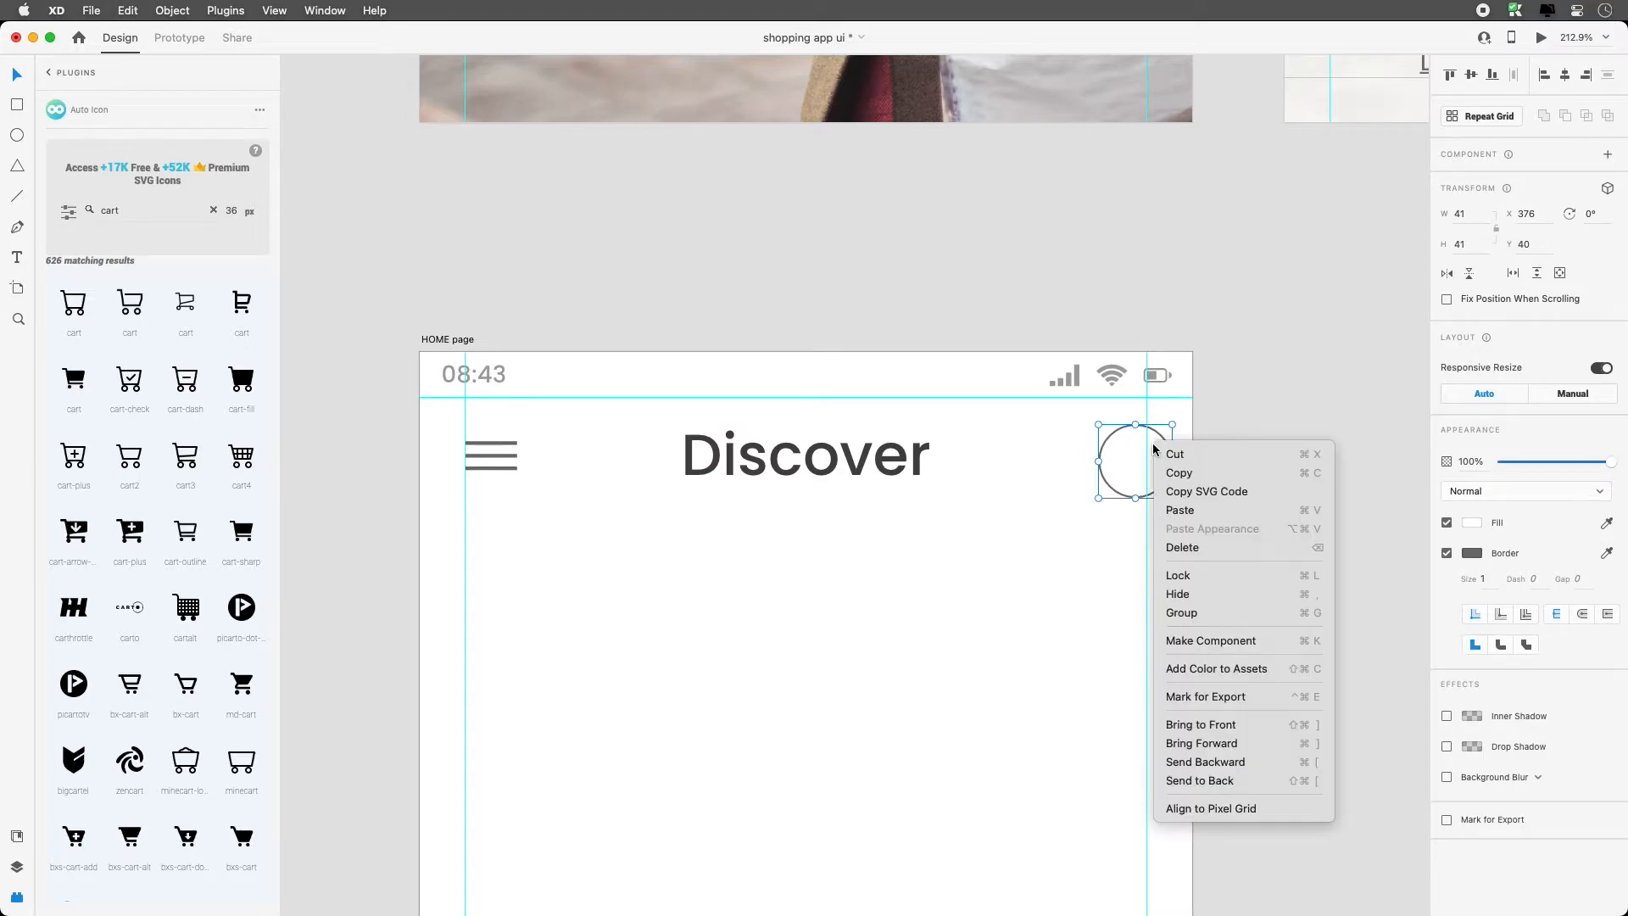
left_click(1270, 780)
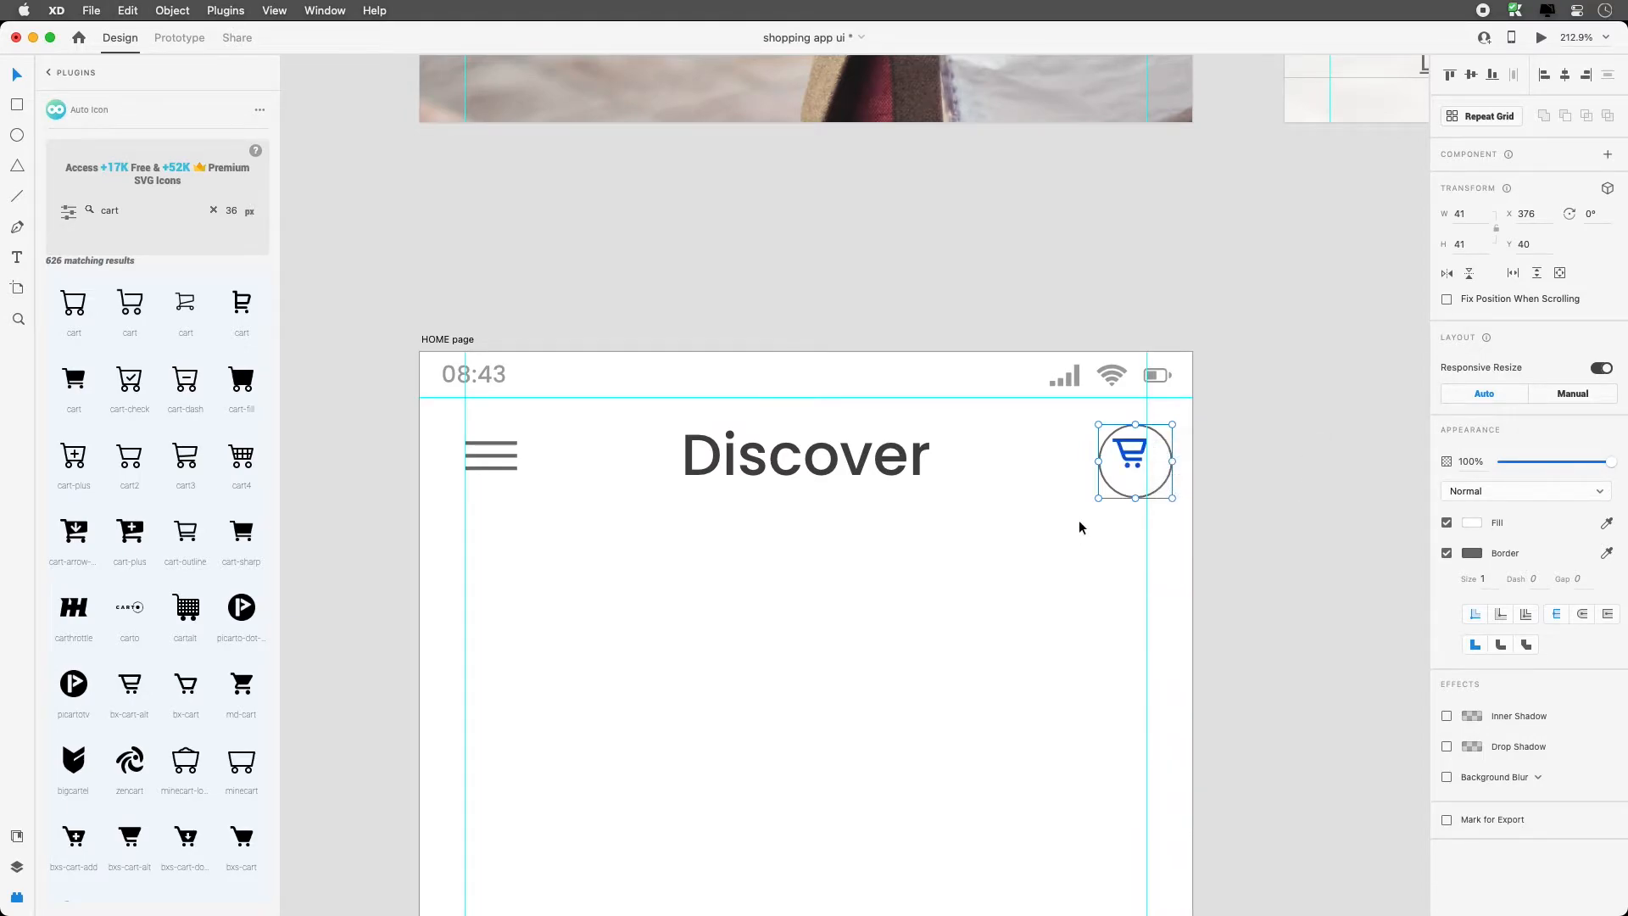
Fill the cart icon with #FCFCFC and give the circle behind it a #1C51E3 fill without a border
left_click(1132, 459)
left_click(1472, 624)
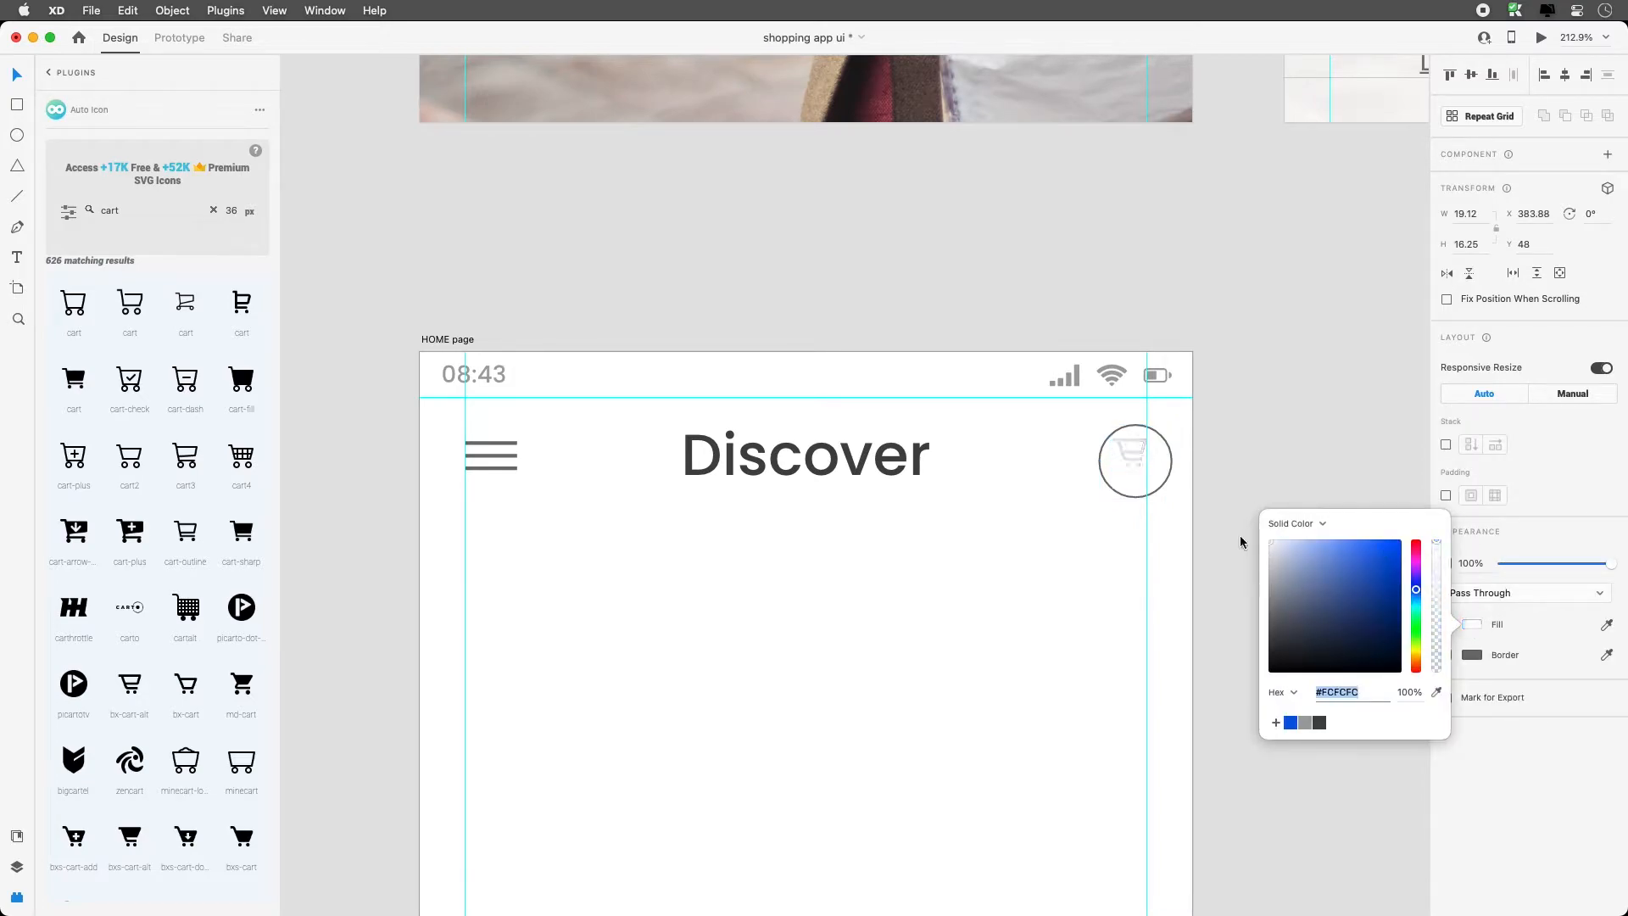
left_click(1155, 493)
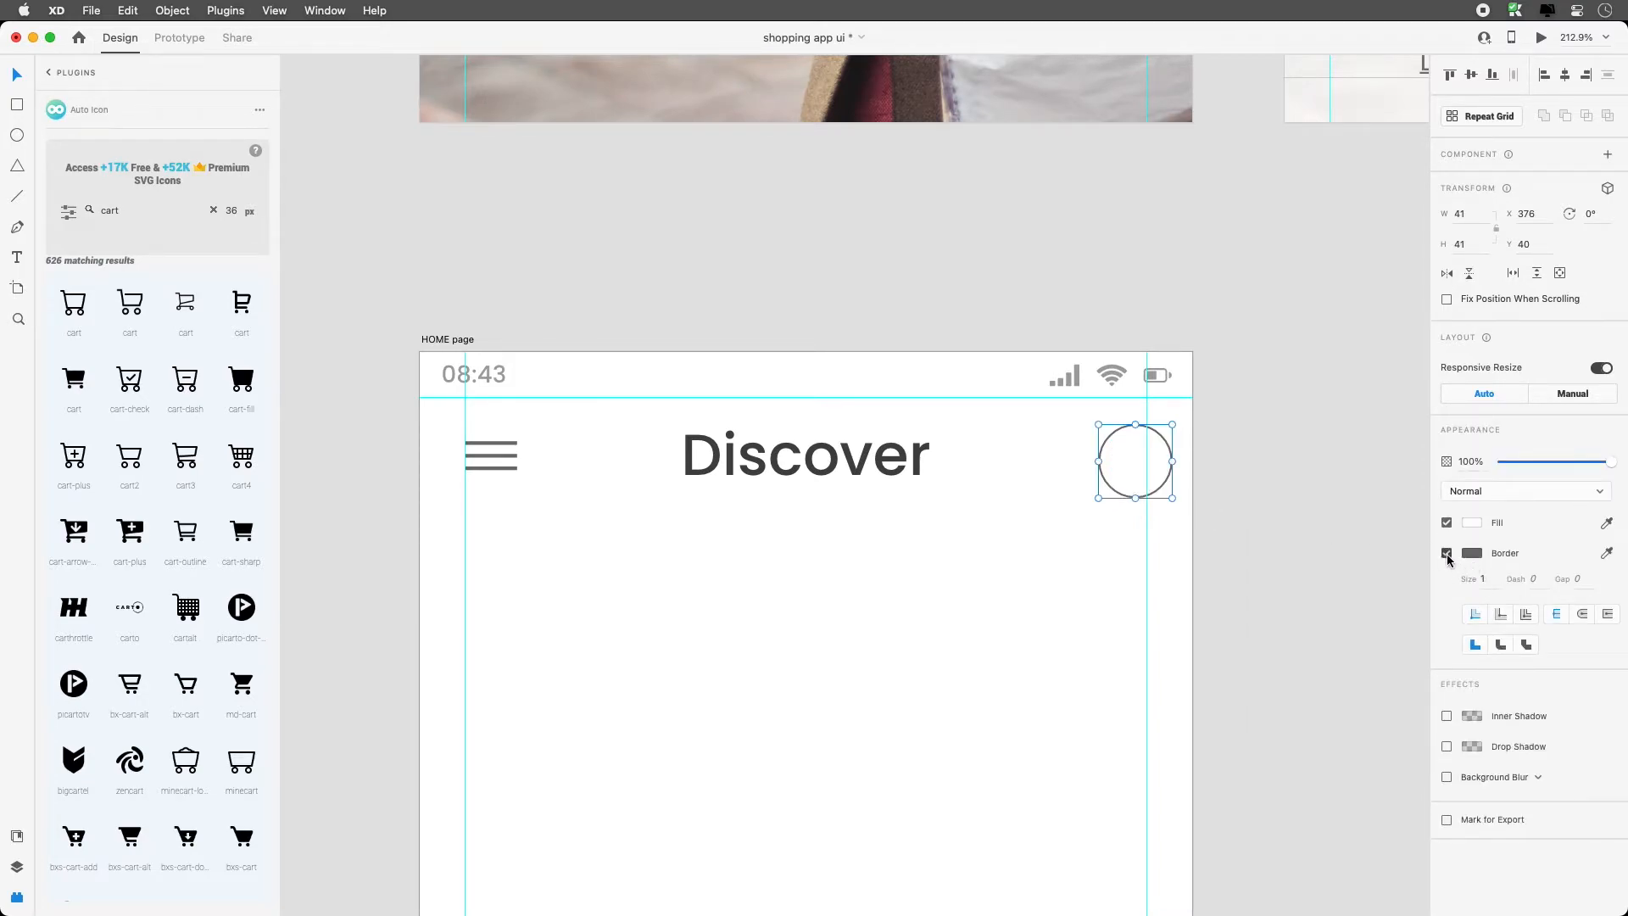
left_click(1446, 553)
left_click(1472, 522)
left_click(1289, 620)
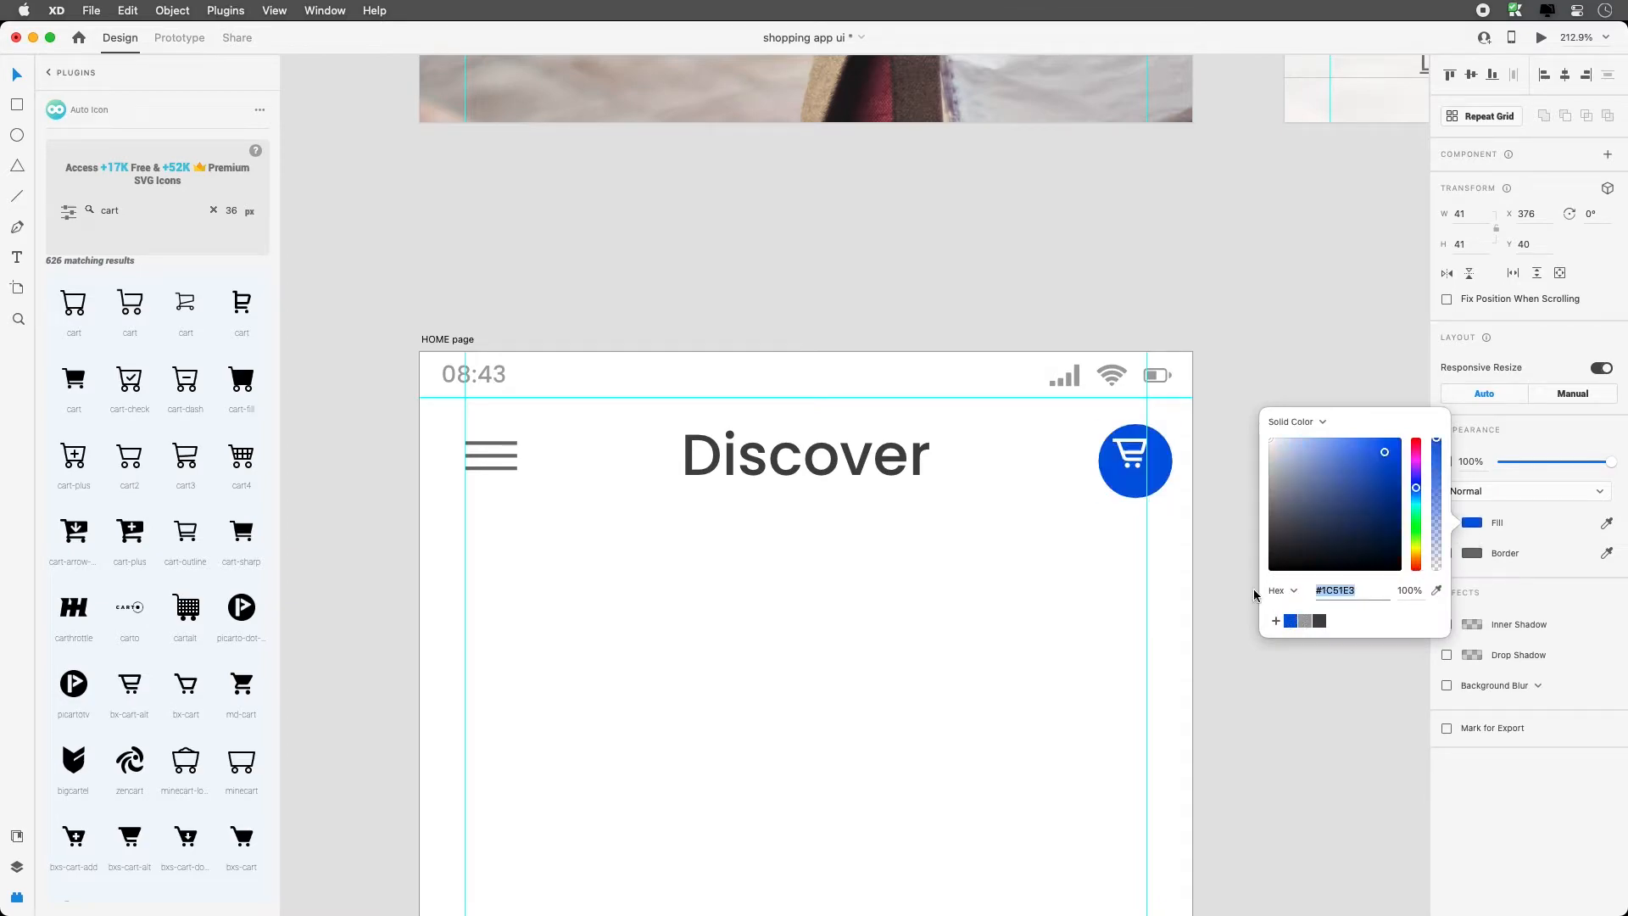
Resize the blue circle to about 31 by 31, centred on the cart icon
left_click(1165, 472)
left_click_drag(1173, 500, 1163, 476)
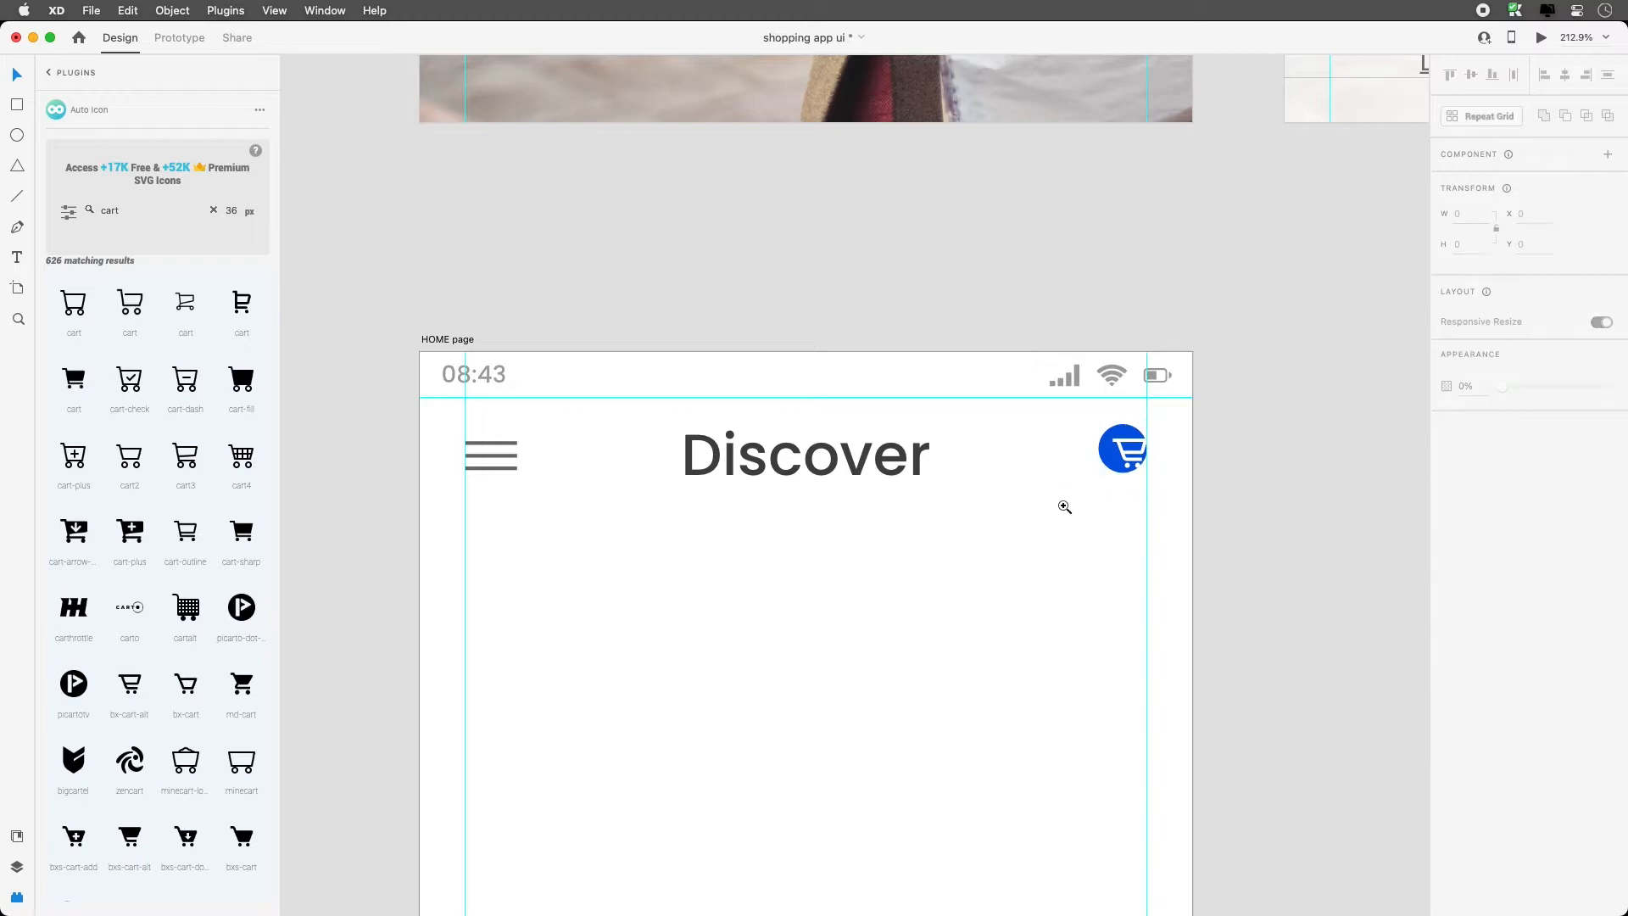
scroll(1203, 420, "up", 5)
left_click_drag(878, 465, 995, 436)
key("alt")
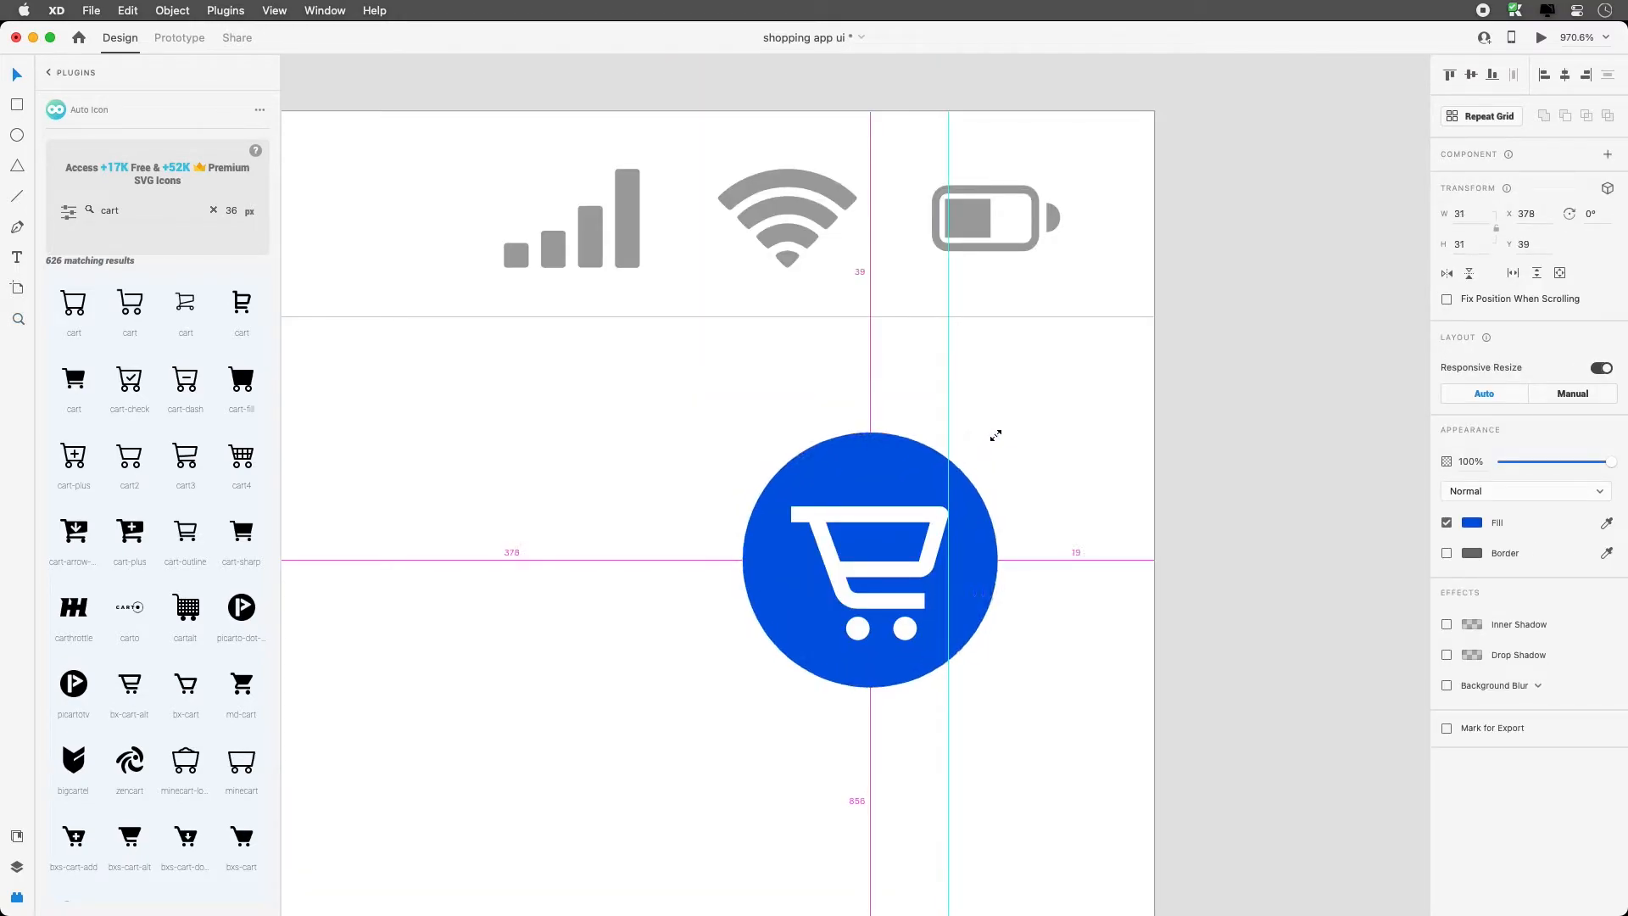
left_click(1012, 404)
Move the cart icon together with its blue circle so that the circle's outer edge meets the right guide
key("super+1")
key("space")
left_click_drag(835, 565, 832, 374)
key("z")
left_click_drag(472, 254, 954, 685)
left_click_drag(882, 566, 745, 465)
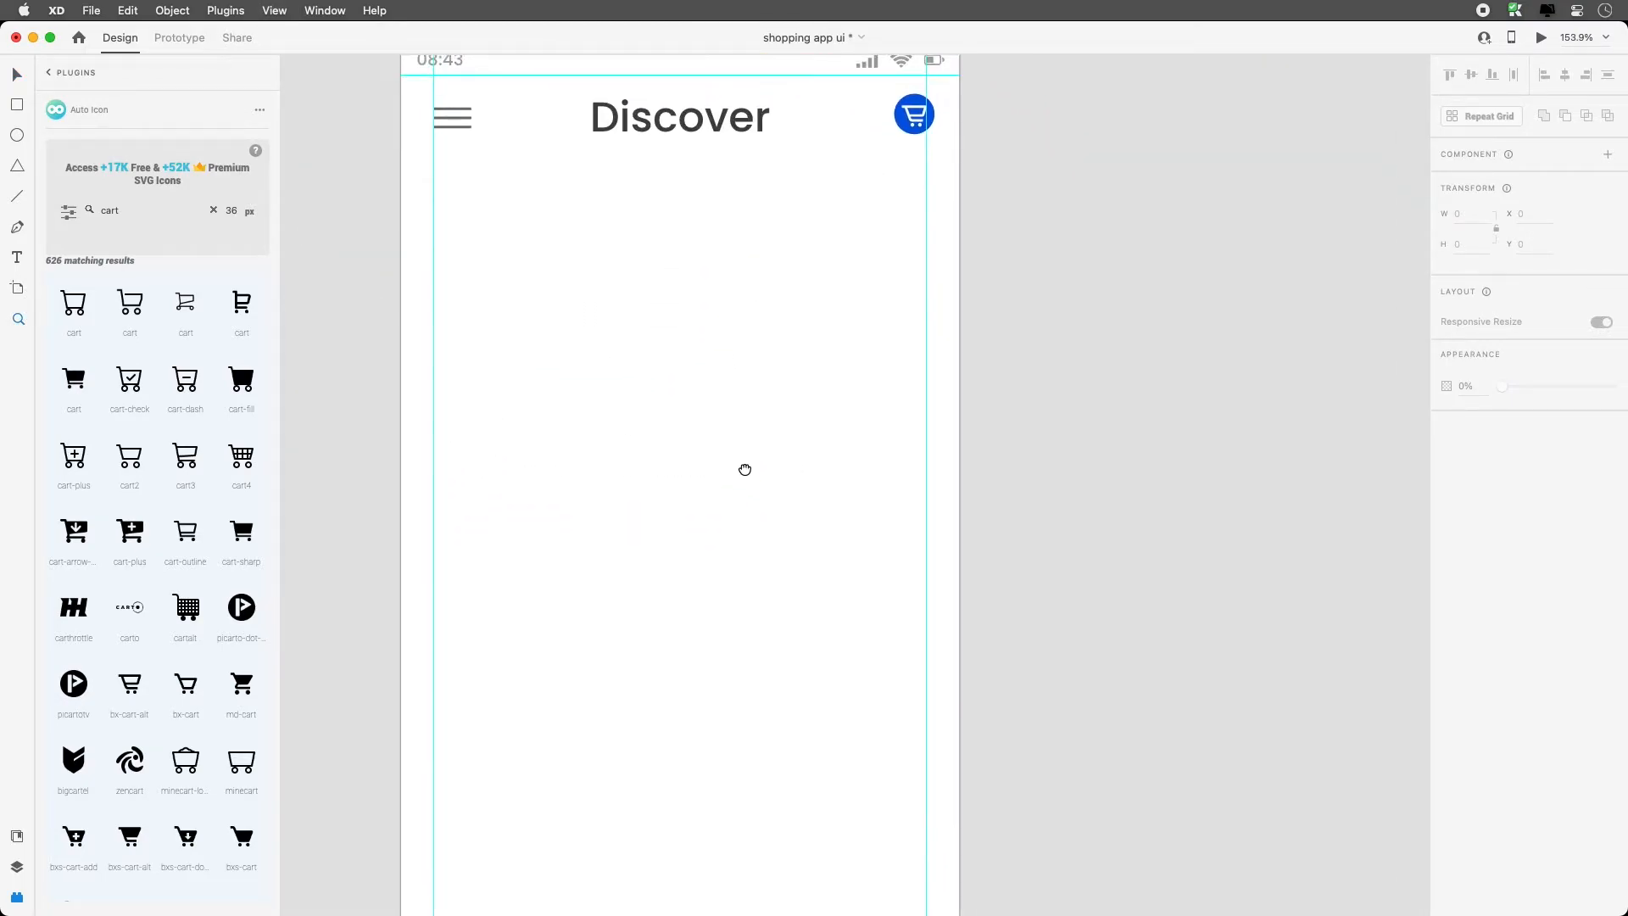
scroll(881, 332, "up", 4)
left_click_drag(868, 305, 905, 280)
left_click(854, 351)
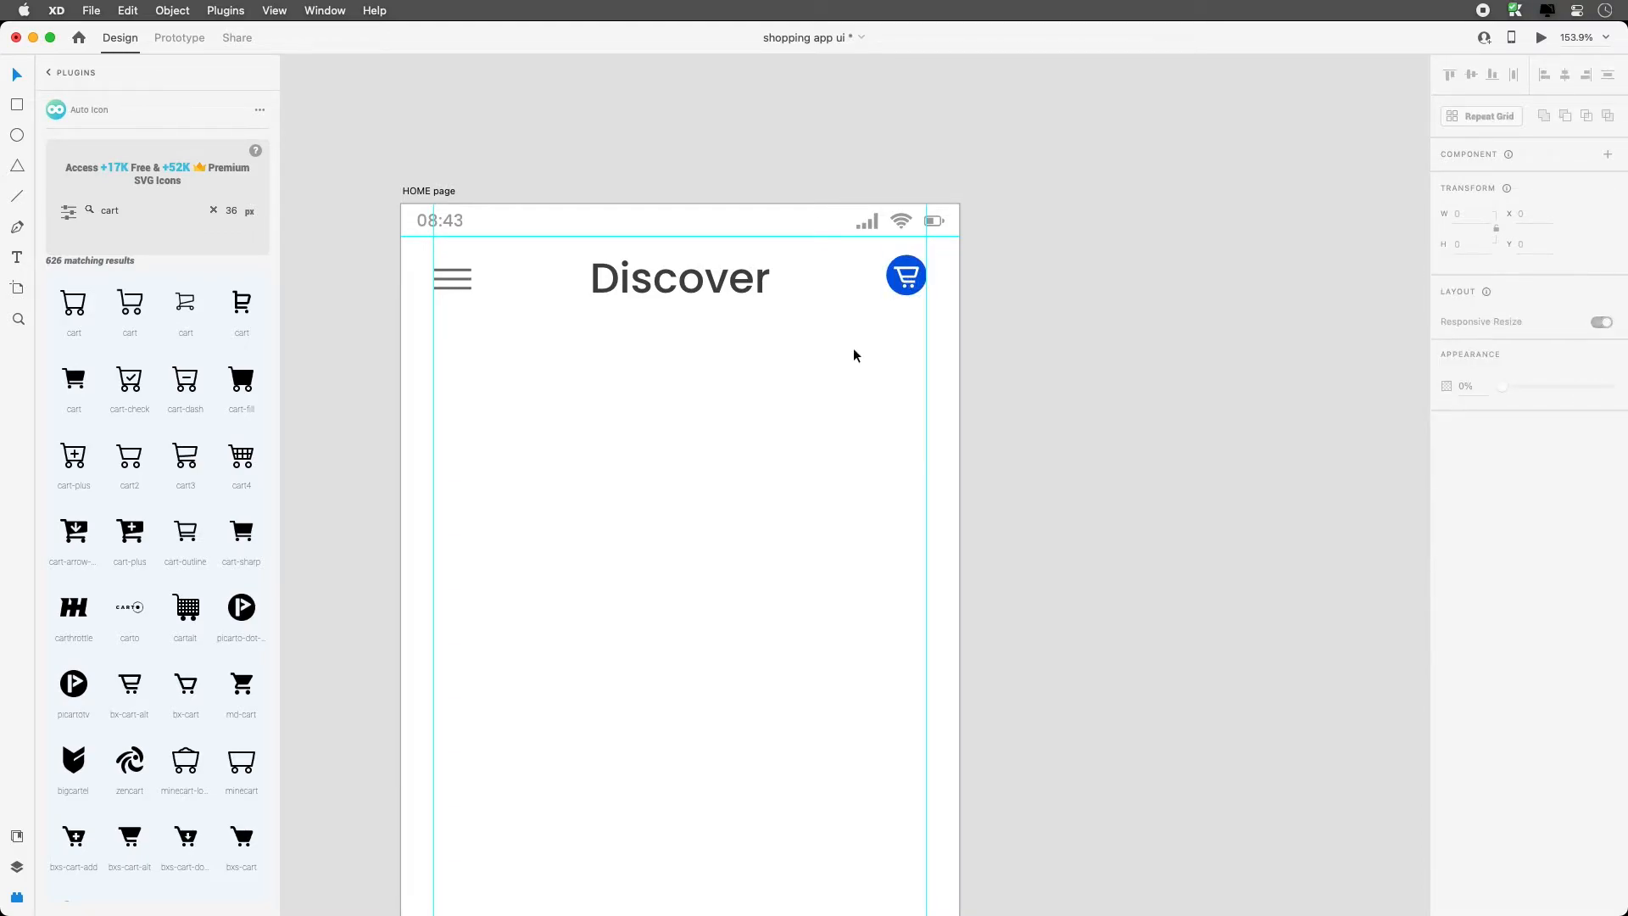
Hide the layout guides and compare the HOME page header with the other app screens
key("super+semicolon")
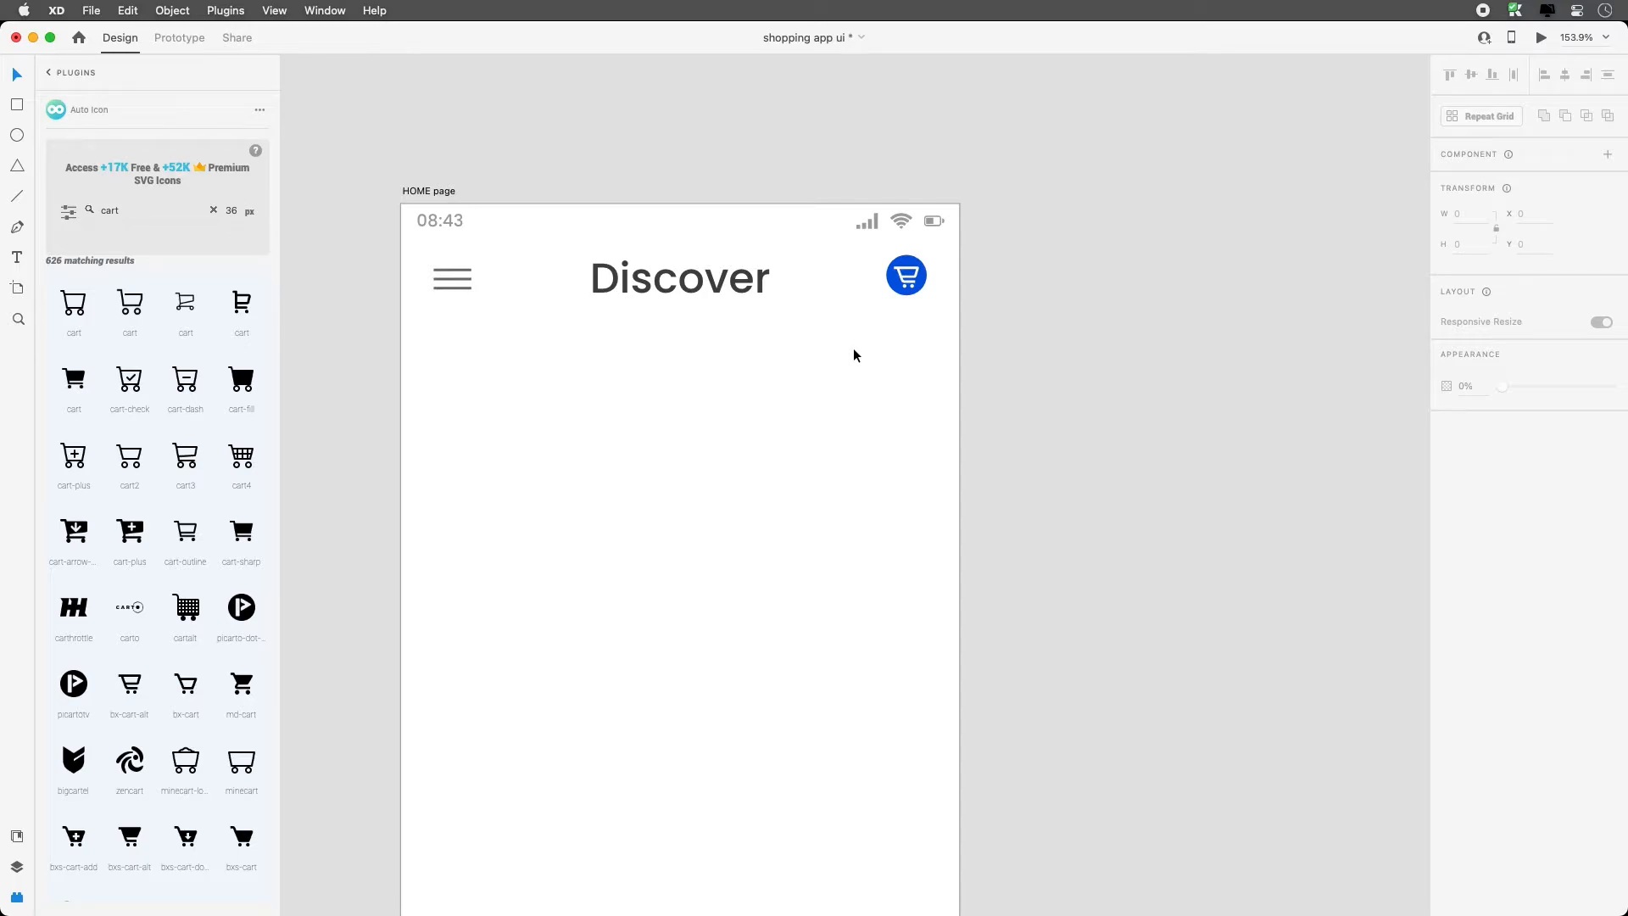
key("super+0")
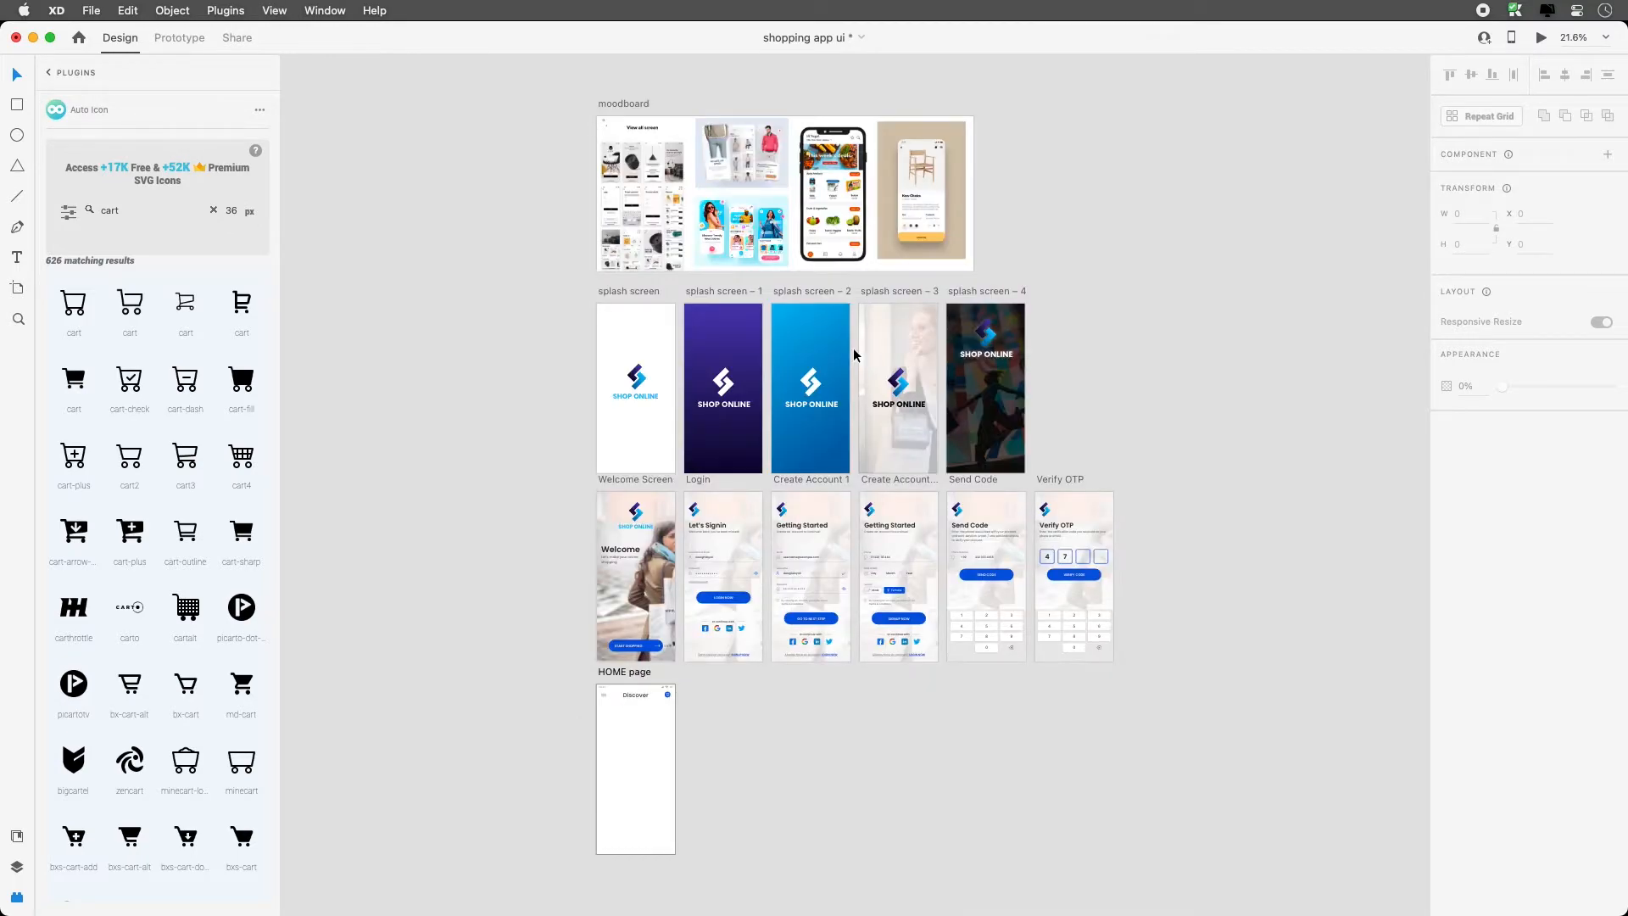
key("z")
left_click_drag(549, 446, 1158, 782)
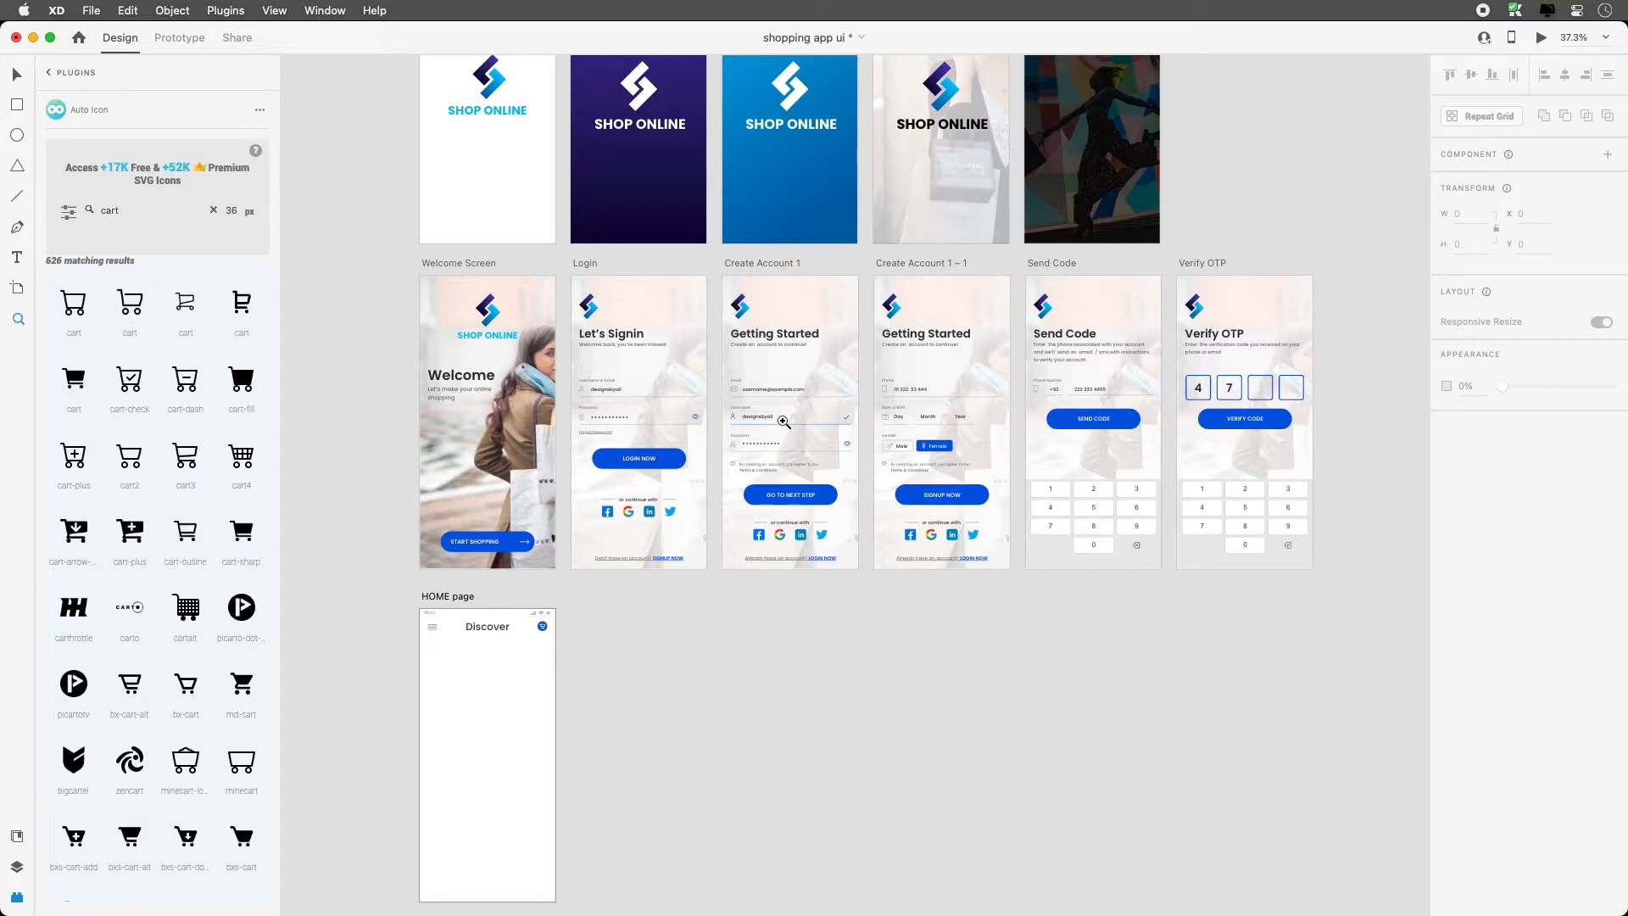
left_click_drag(389, 589, 564, 844)
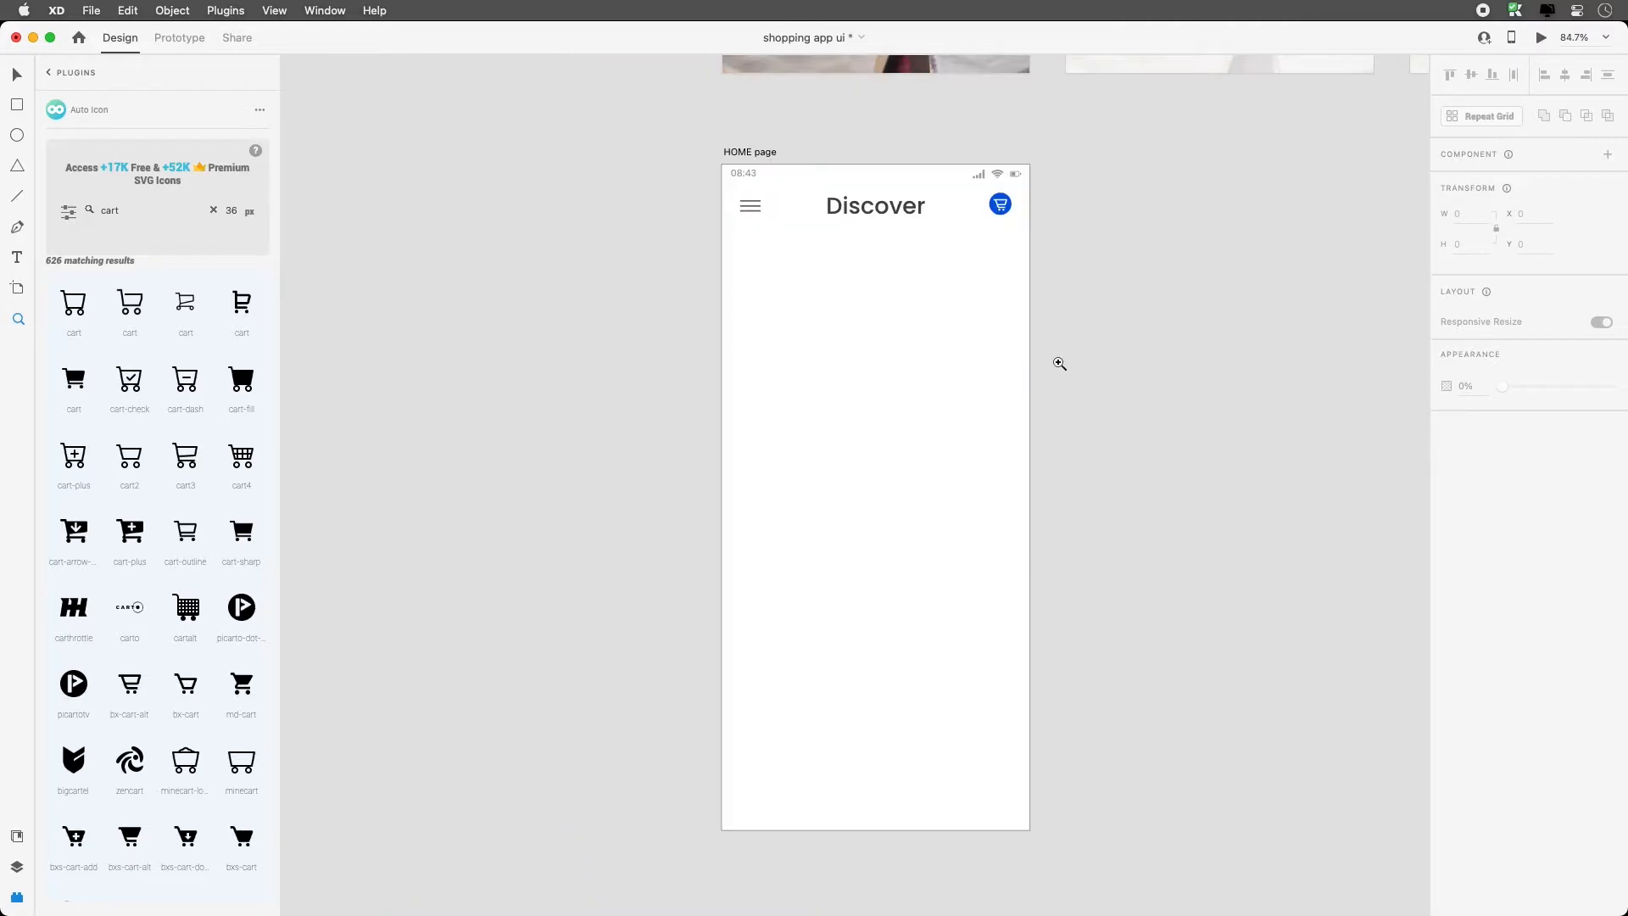
left_click_drag(1127, 359, 746, 309)
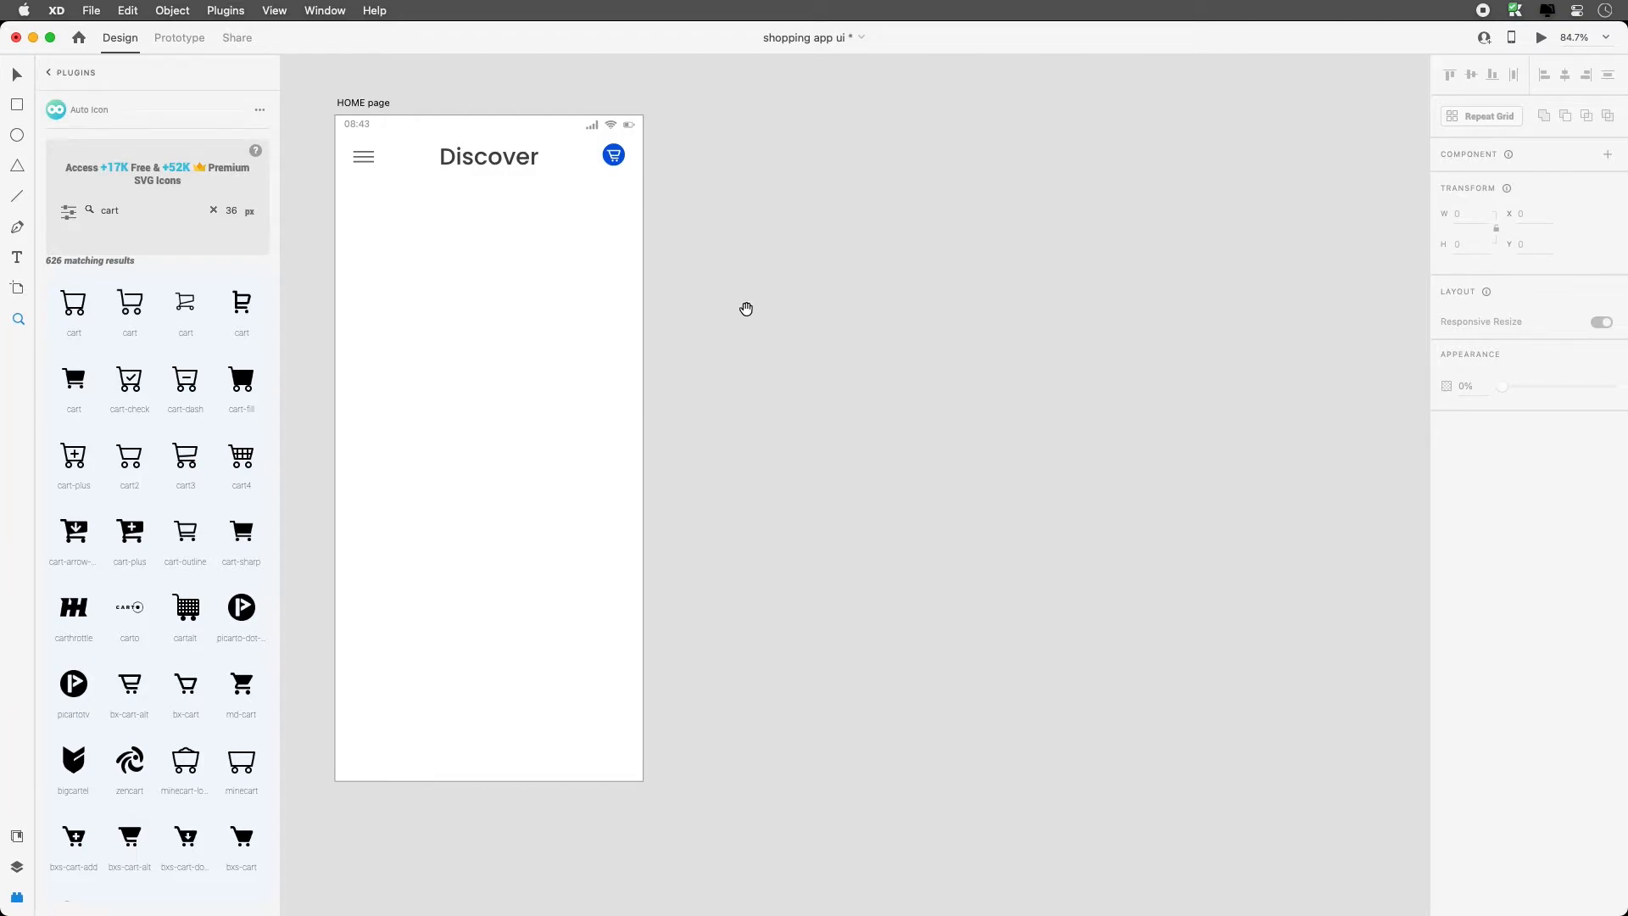
Delete the blue circle behind the cart icon and fill the cart icon with the blue swatch #1C51E3
left_click(606, 166)
left_click_drag(585, 232, 651, 146)
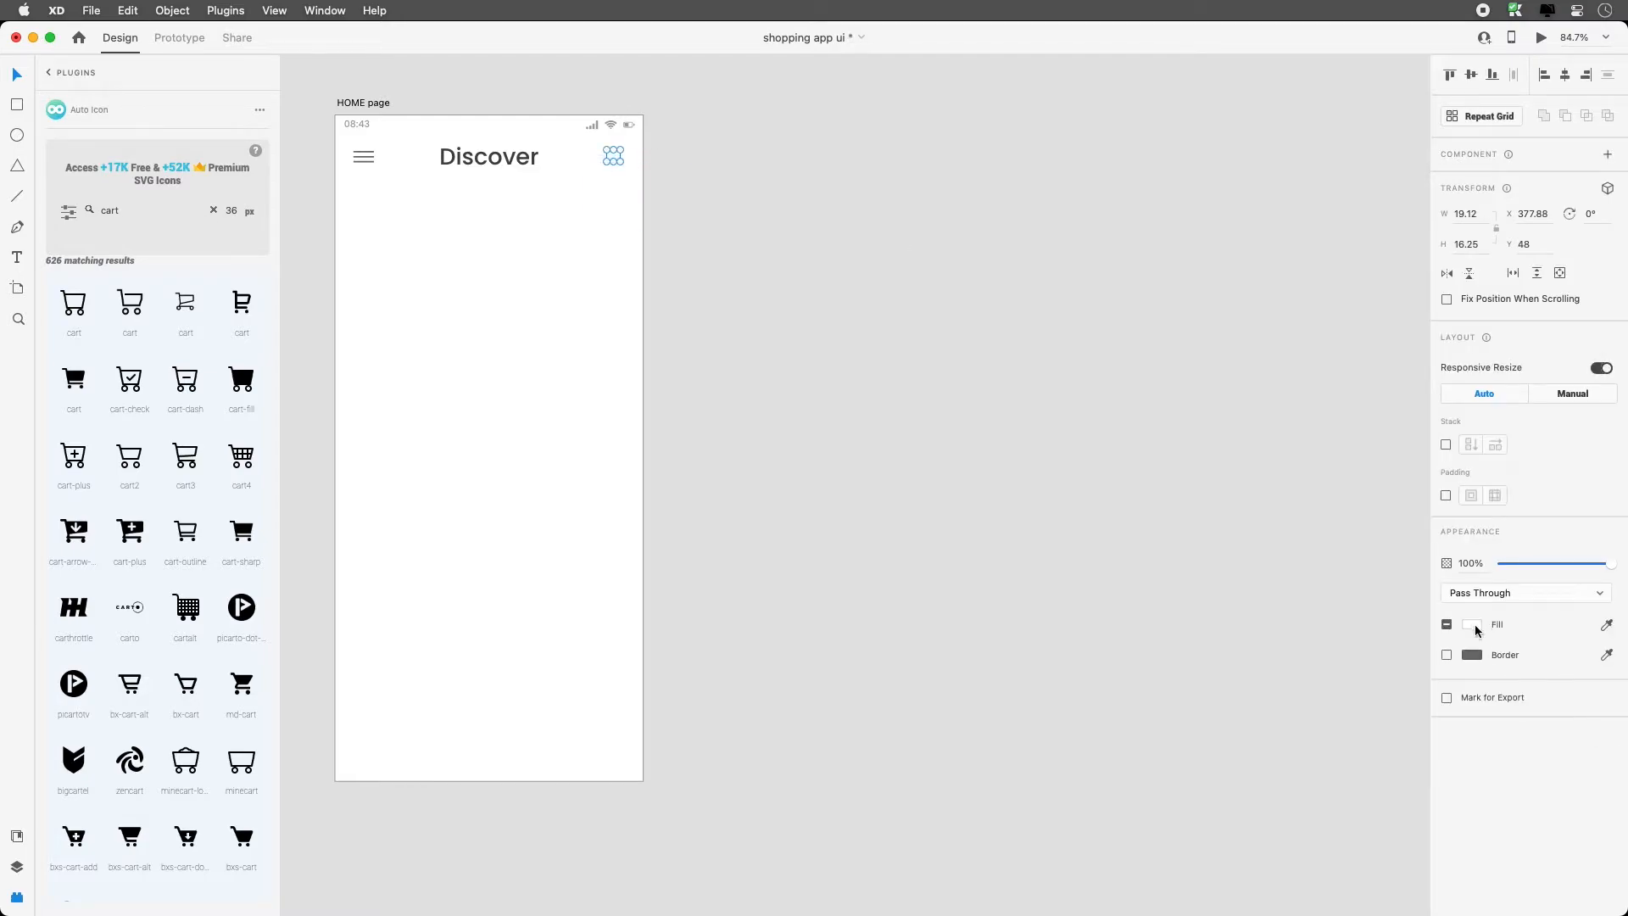
left_click(1472, 624)
left_click(1290, 722)
left_click(489, 239)
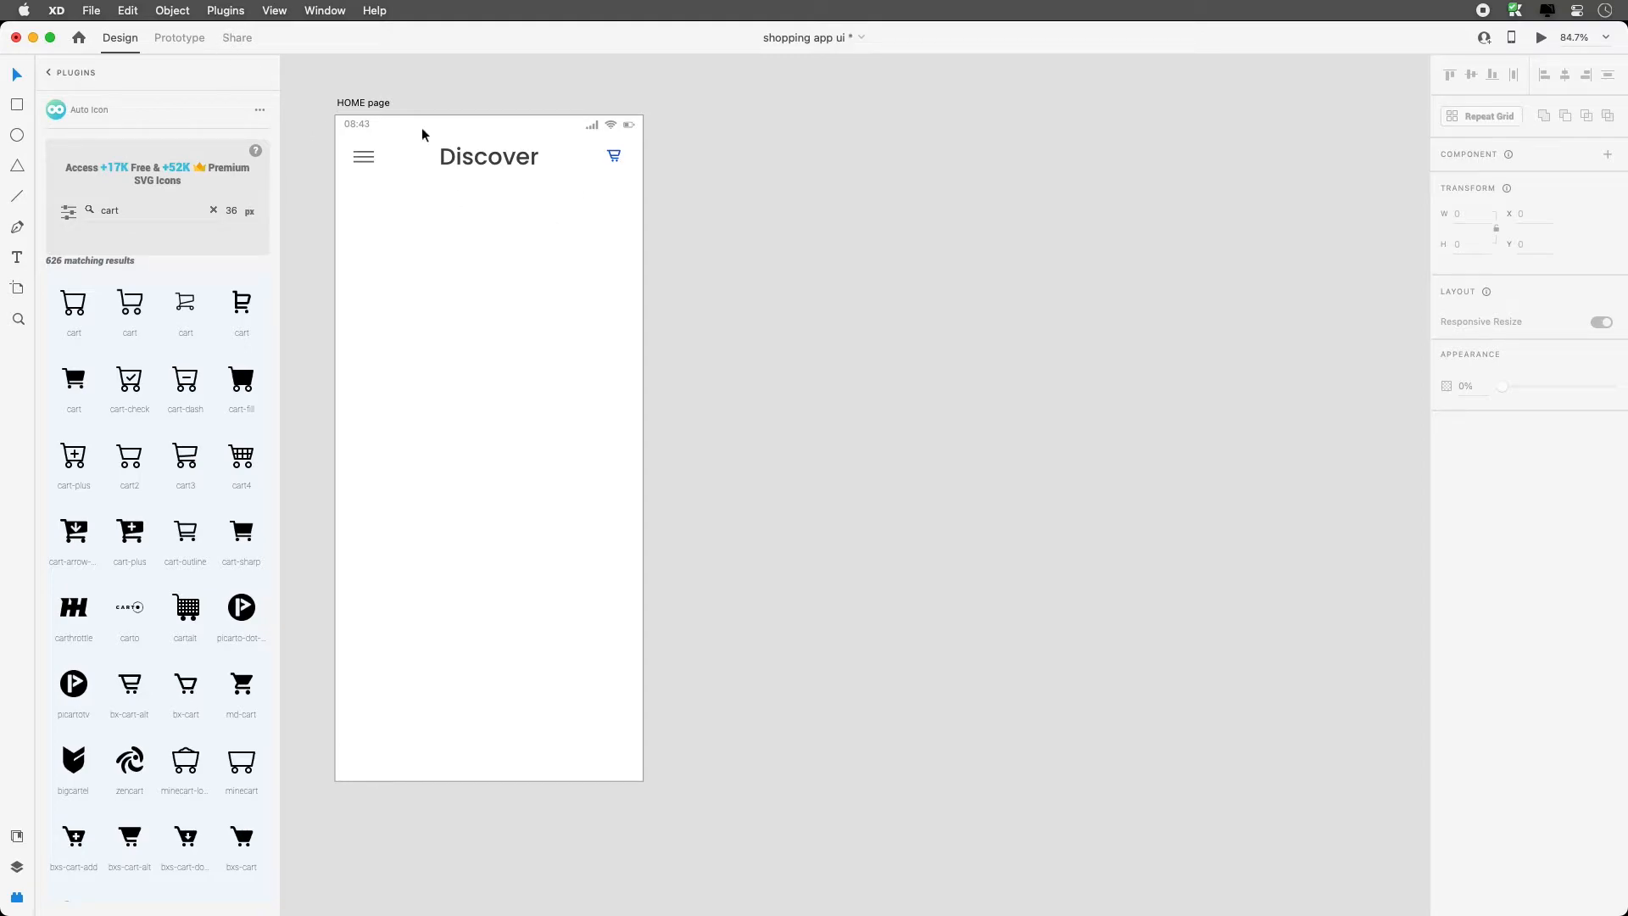
Draw a 428 by 93 rectangle across the top of the HOME page, covering the header area, and remove its border
left_click(18, 105)
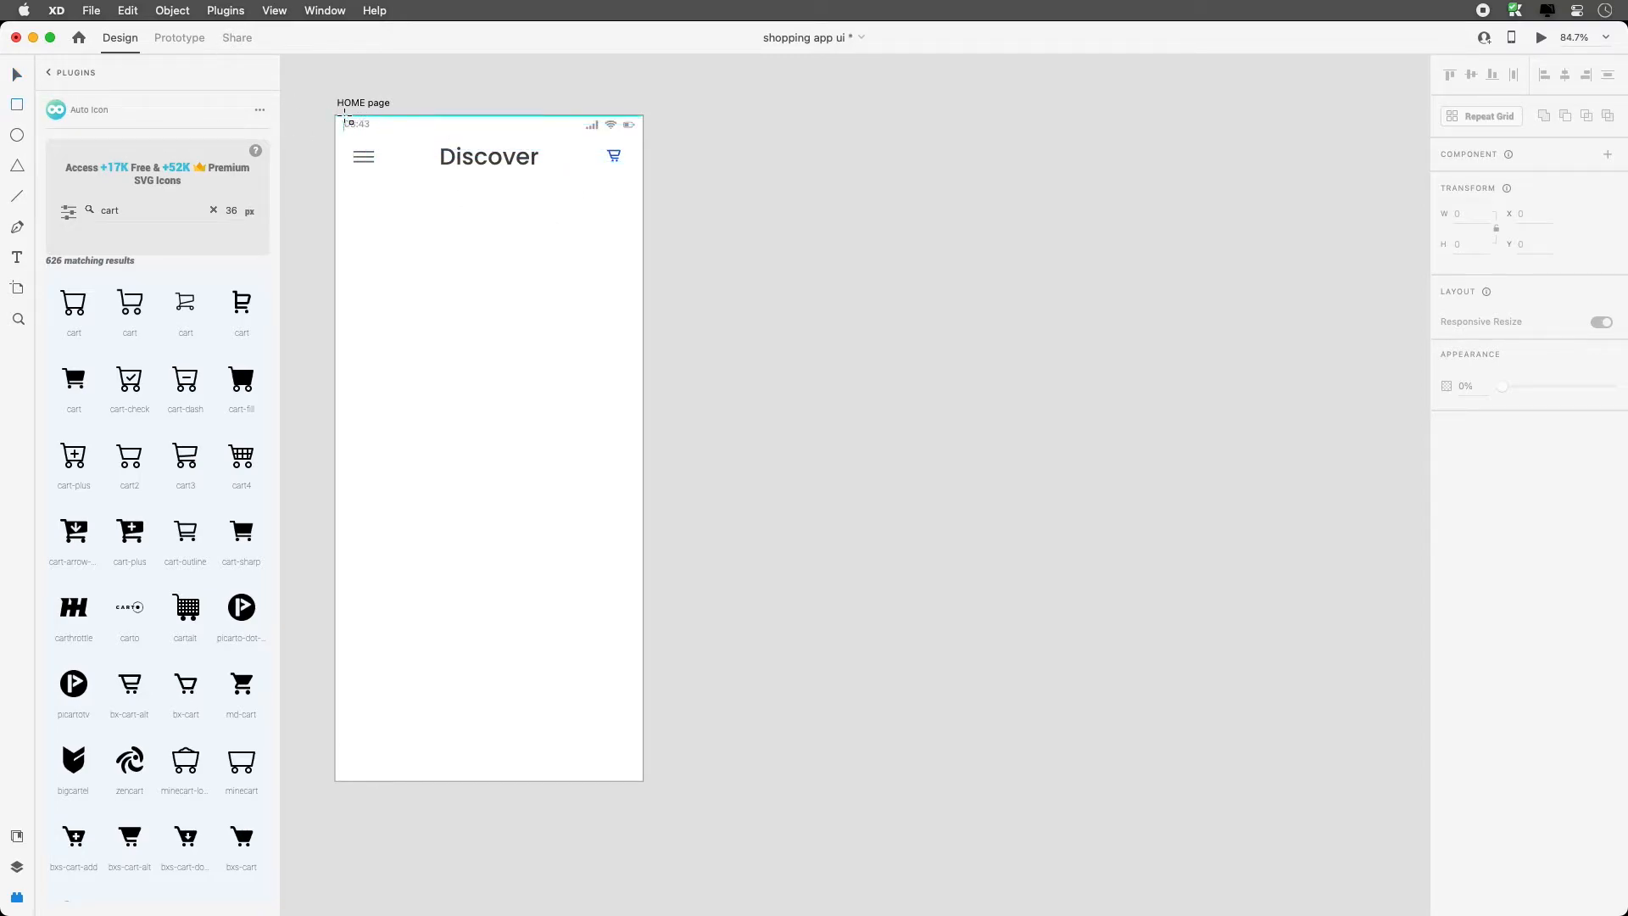
left_click_drag(335, 116, 643, 181)
key("v")
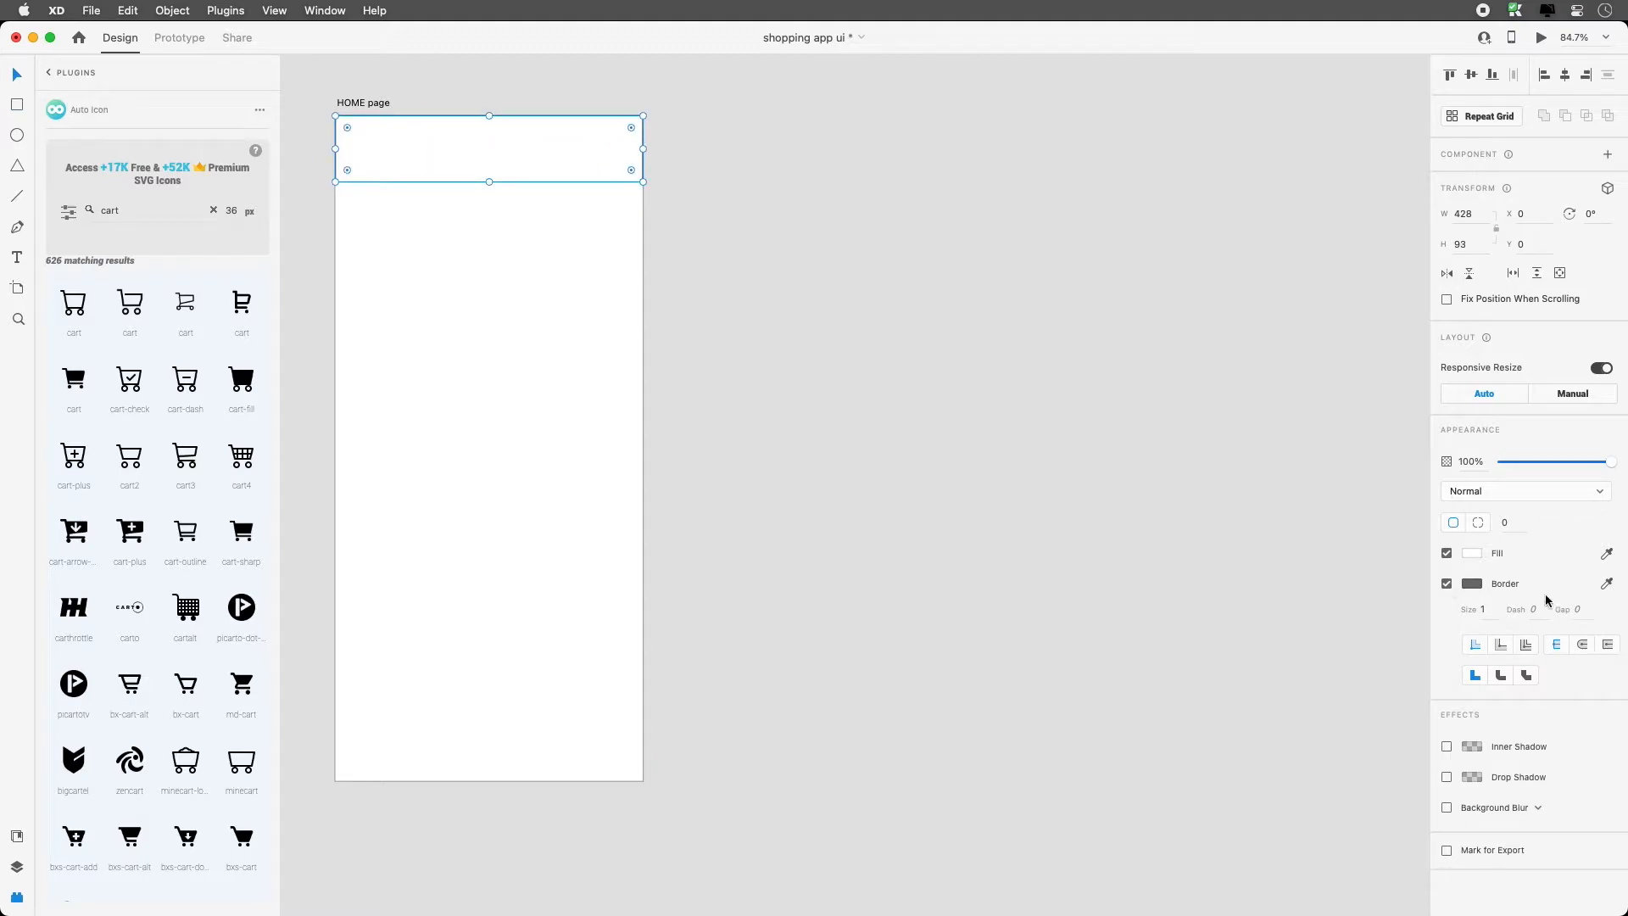
left_click(1447, 583)
Fill the header rectangle with light grey #F4F4F4 and send it to the back behind the header elements
left_click(1472, 553)
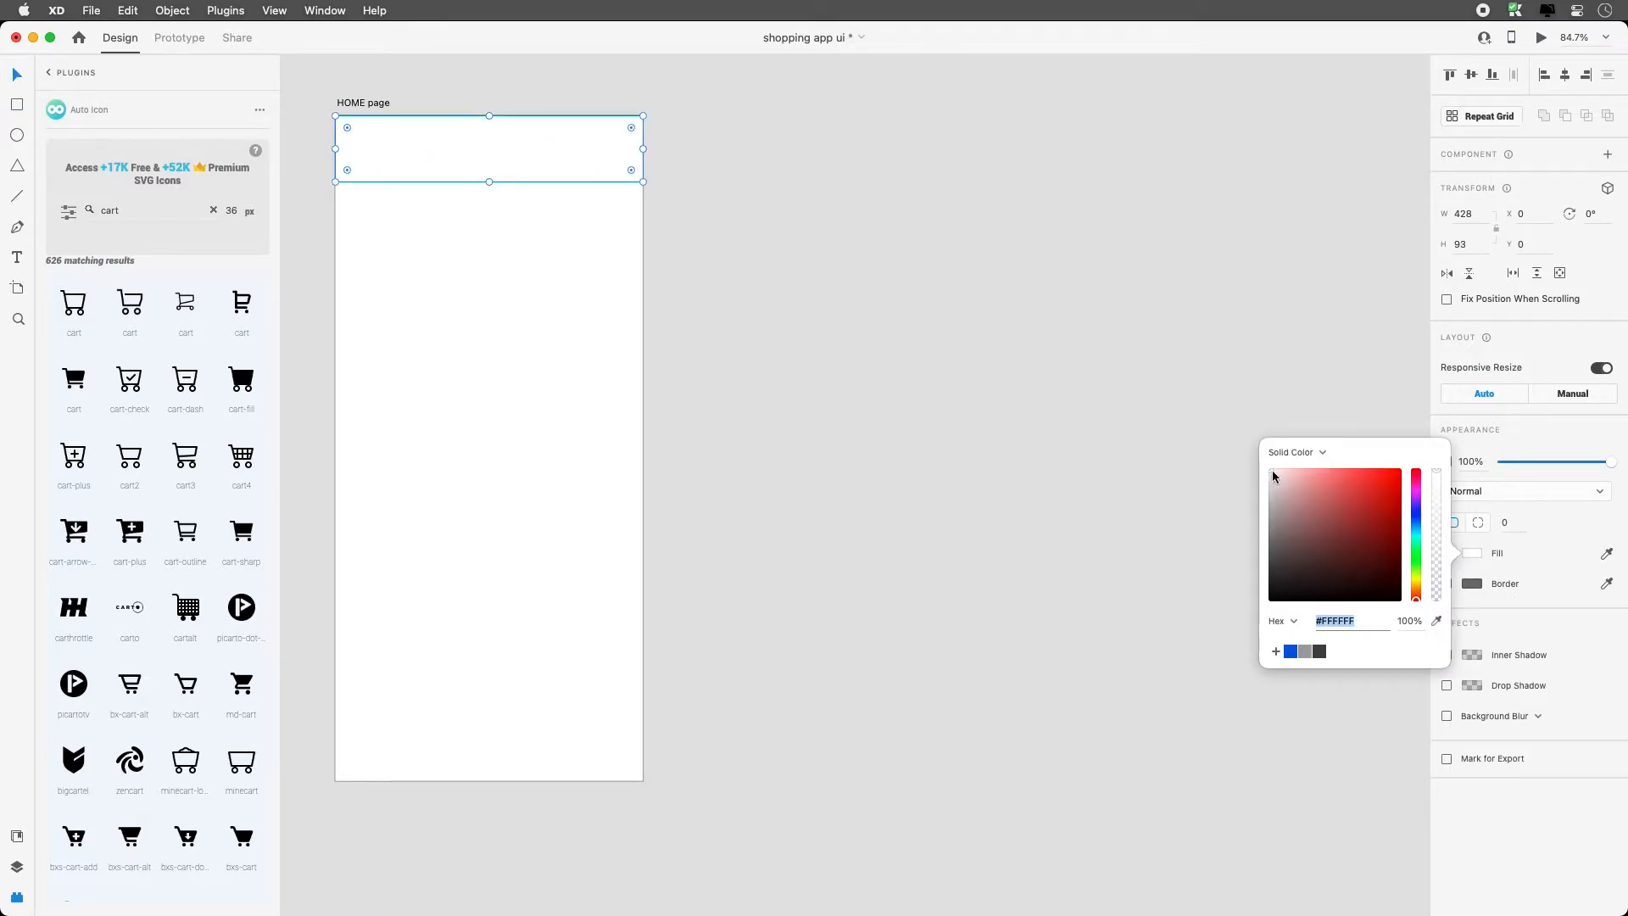
left_click_drag(1269, 473, 1270, 479)
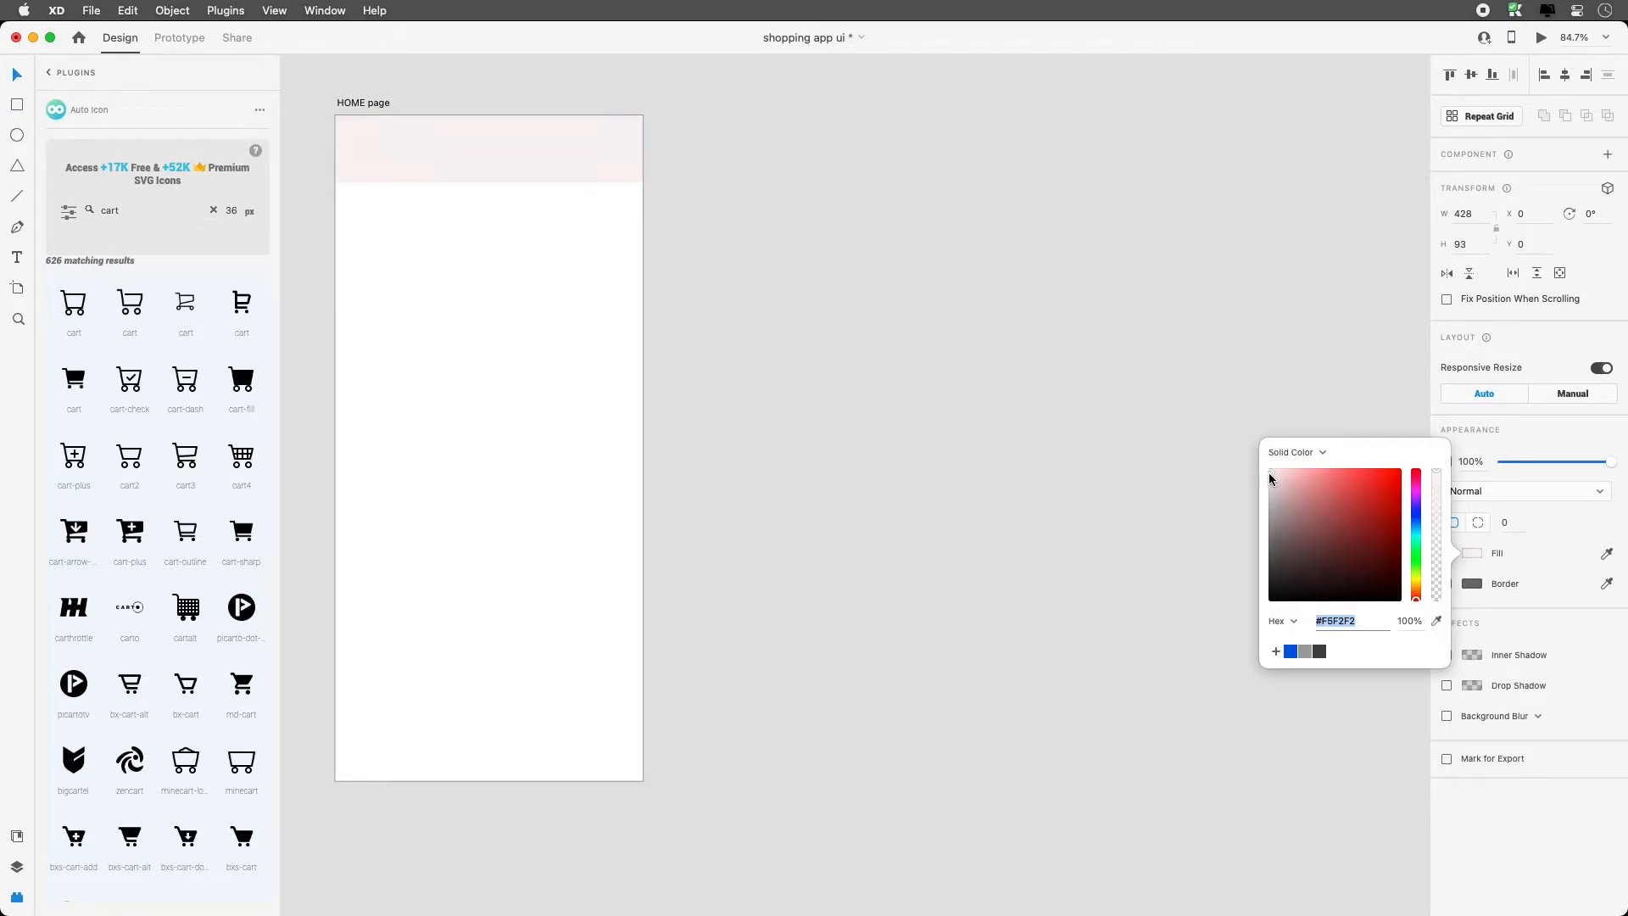
left_click(455, 133)
right_click(523, 168)
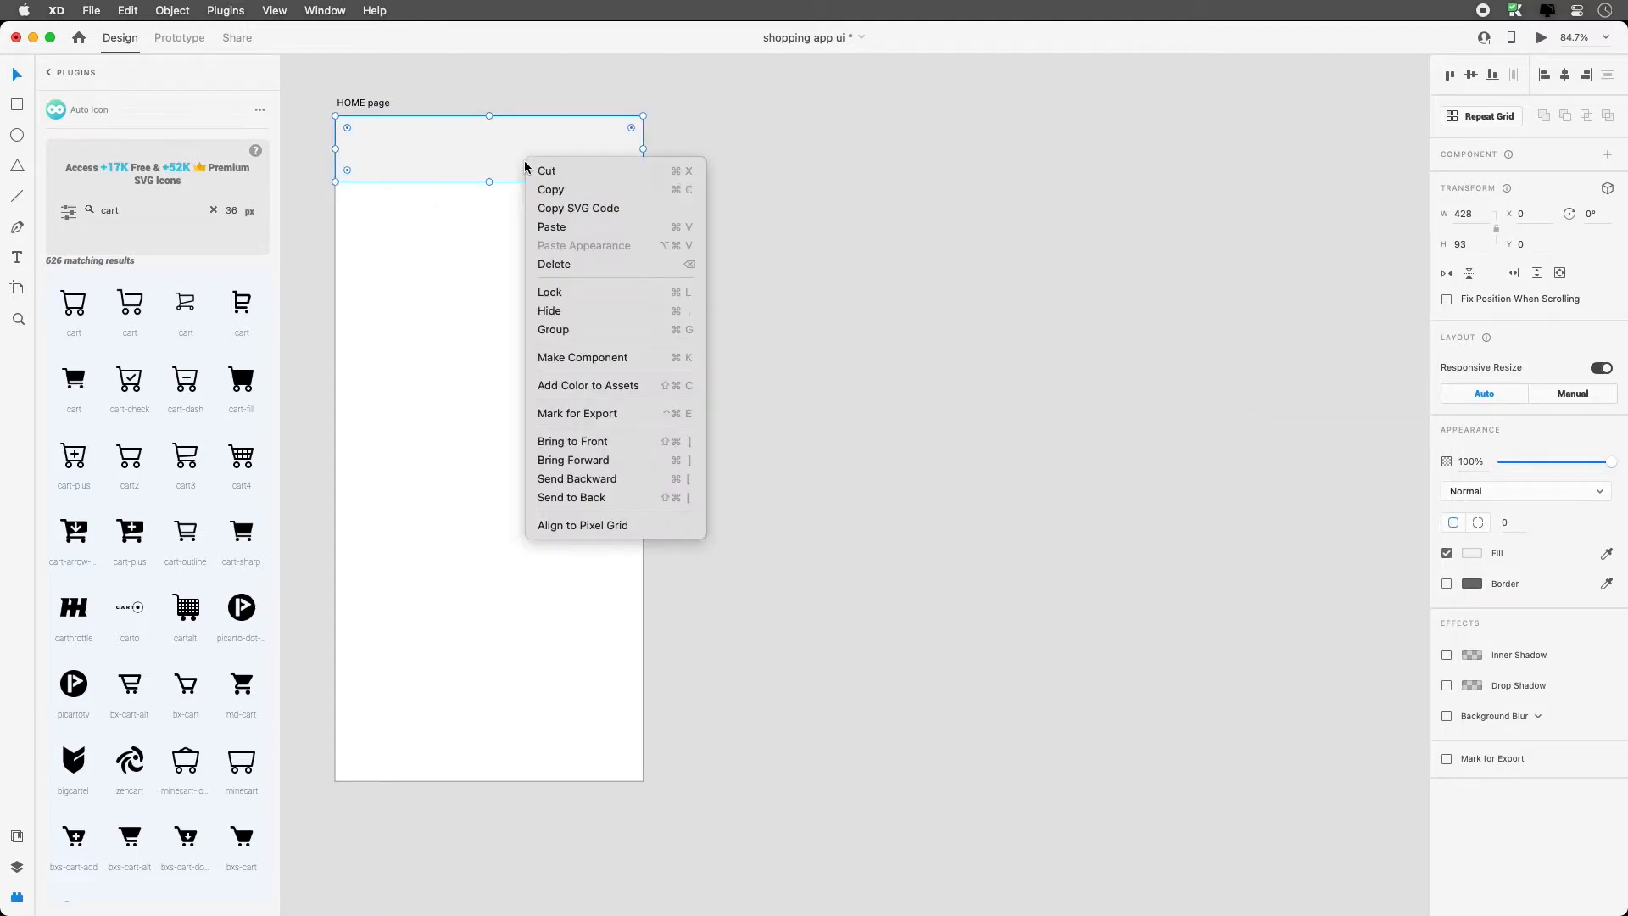
left_click(625, 498)
left_click(433, 252)
Try the saved gradients #5132B7 - #0D0133 and #1760AA - #02C3FD as the header rectangle's fill
left_click_drag(685, 98, 308, 349)
left_click(1097, 297)
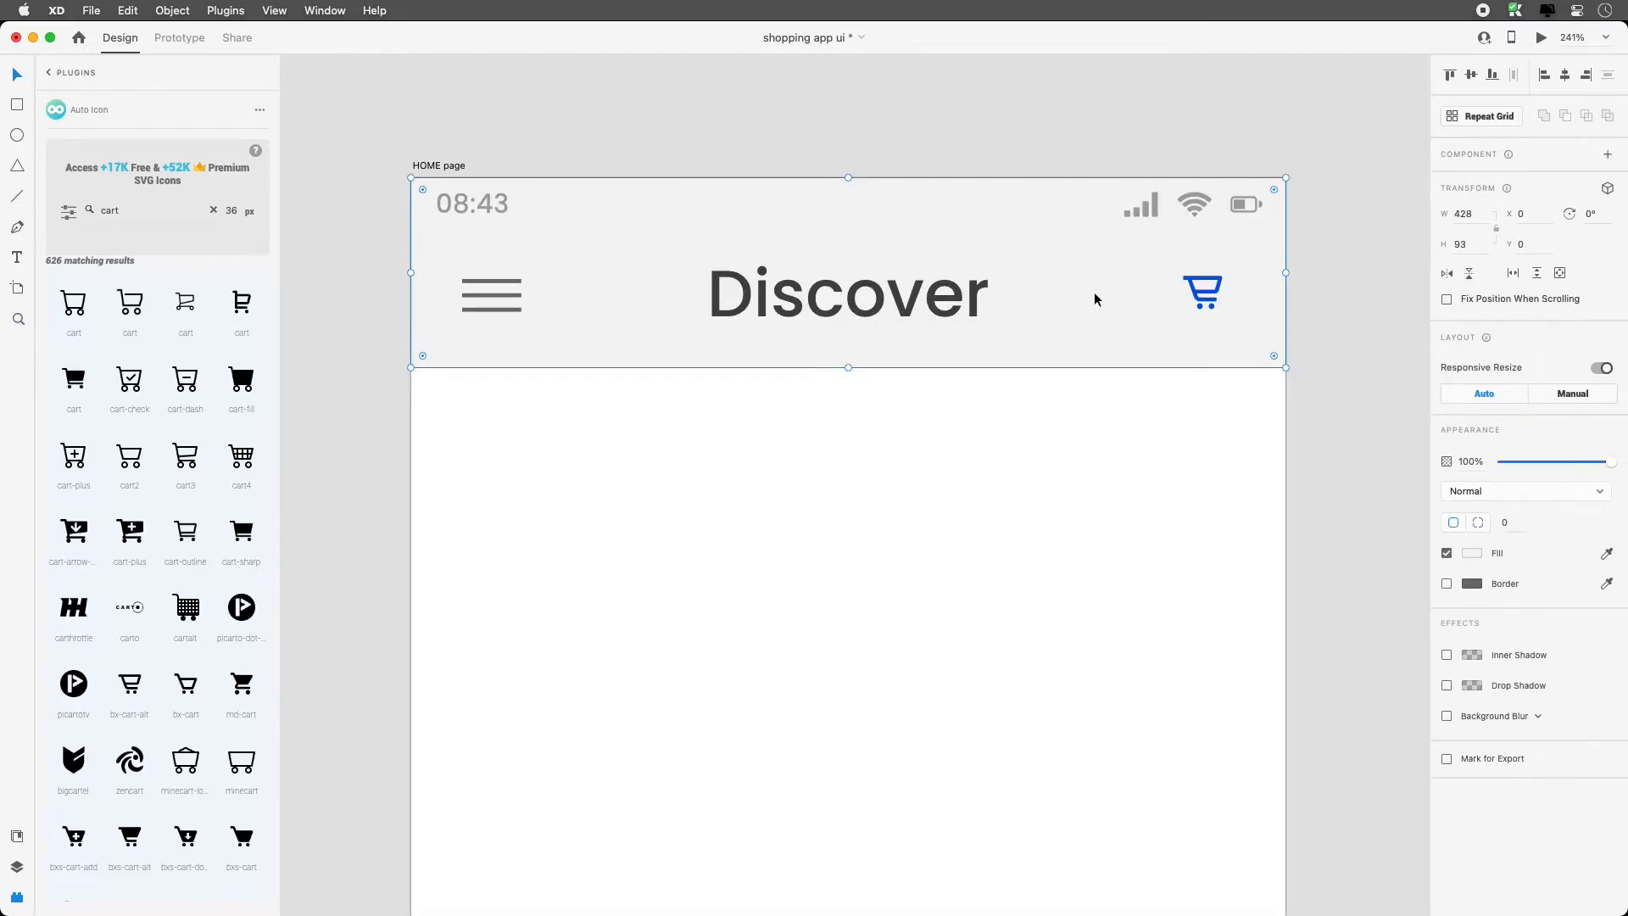
left_click(16, 836)
left_click(136, 293)
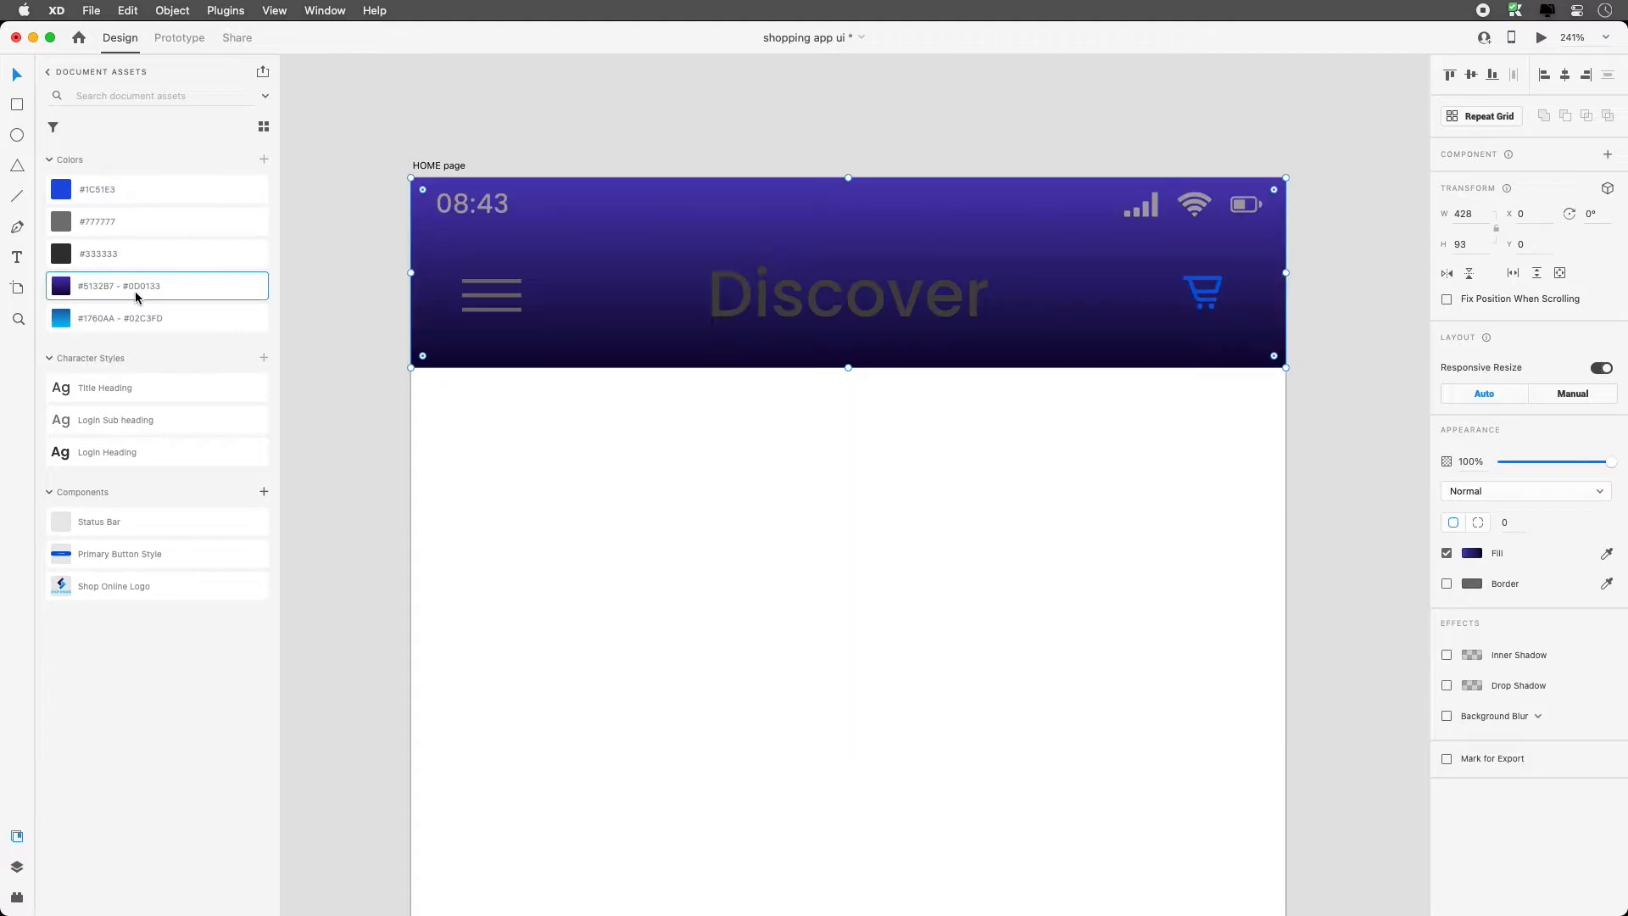
left_click(123, 325)
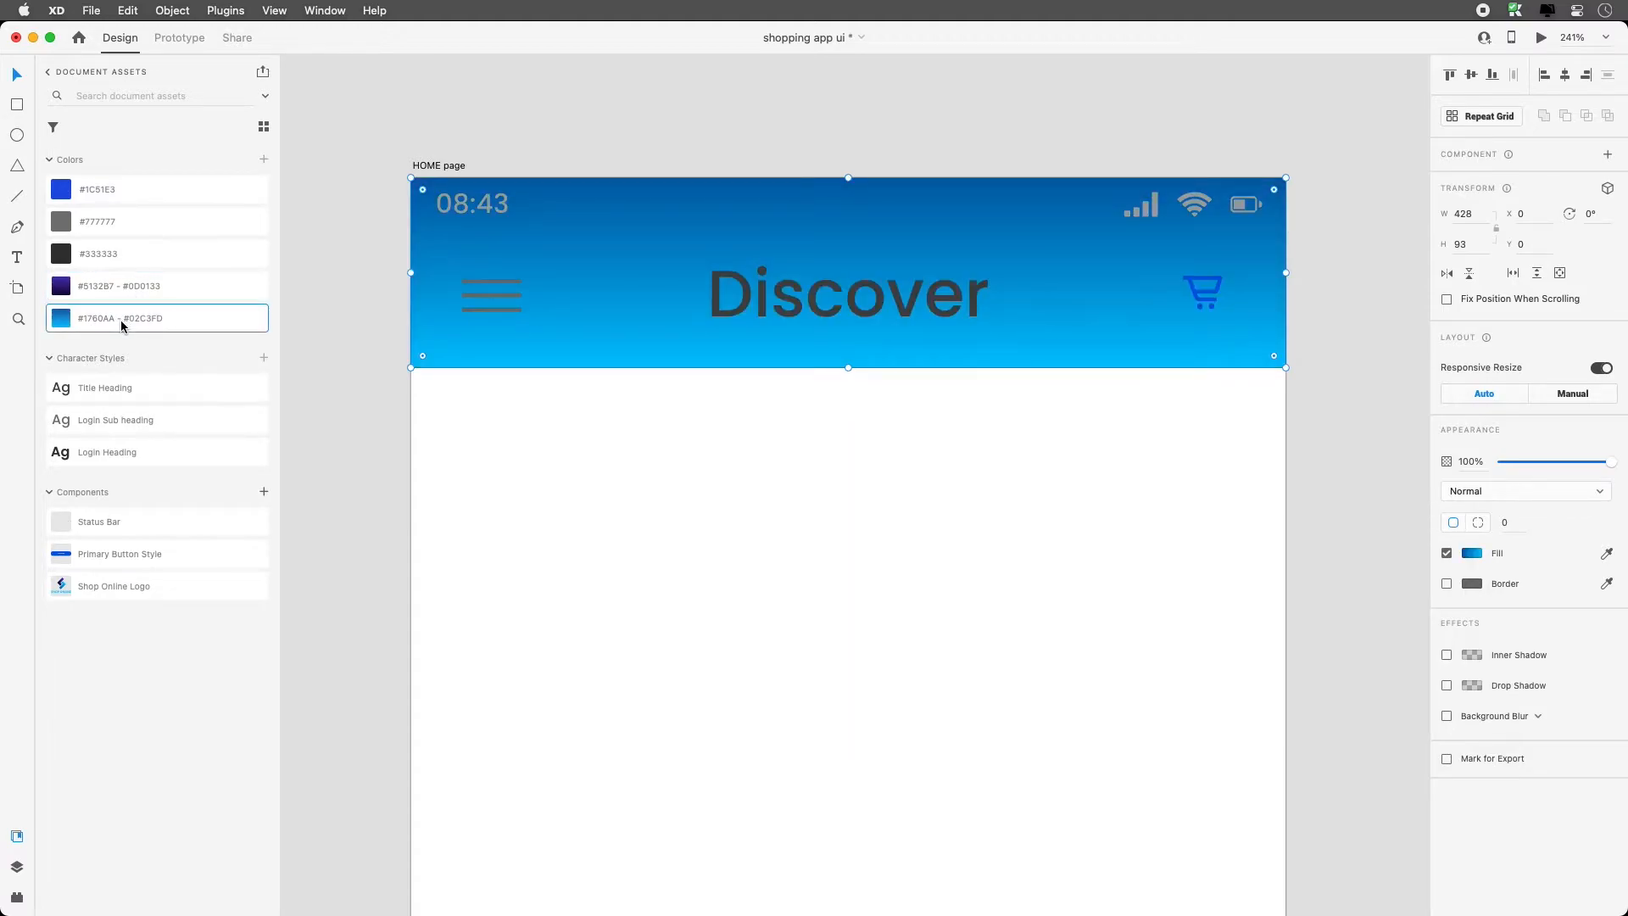
Fill the status bar, the Discover title and the cart icon with white #FFFFFF
double_click(502, 202)
left_click(1472, 658)
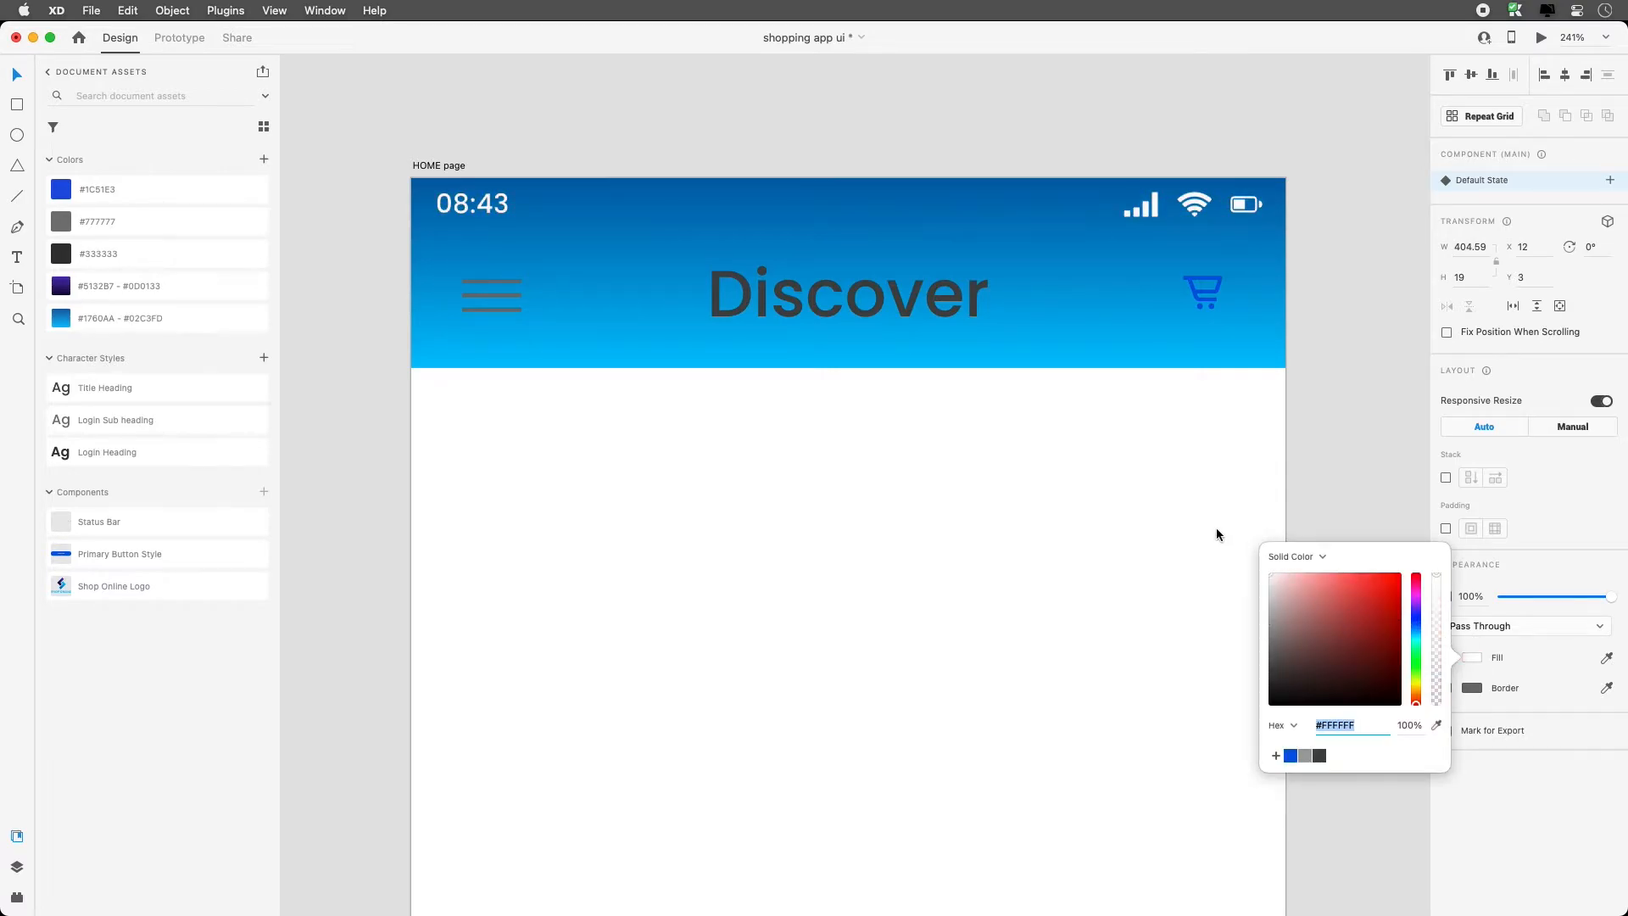
left_click(898, 301)
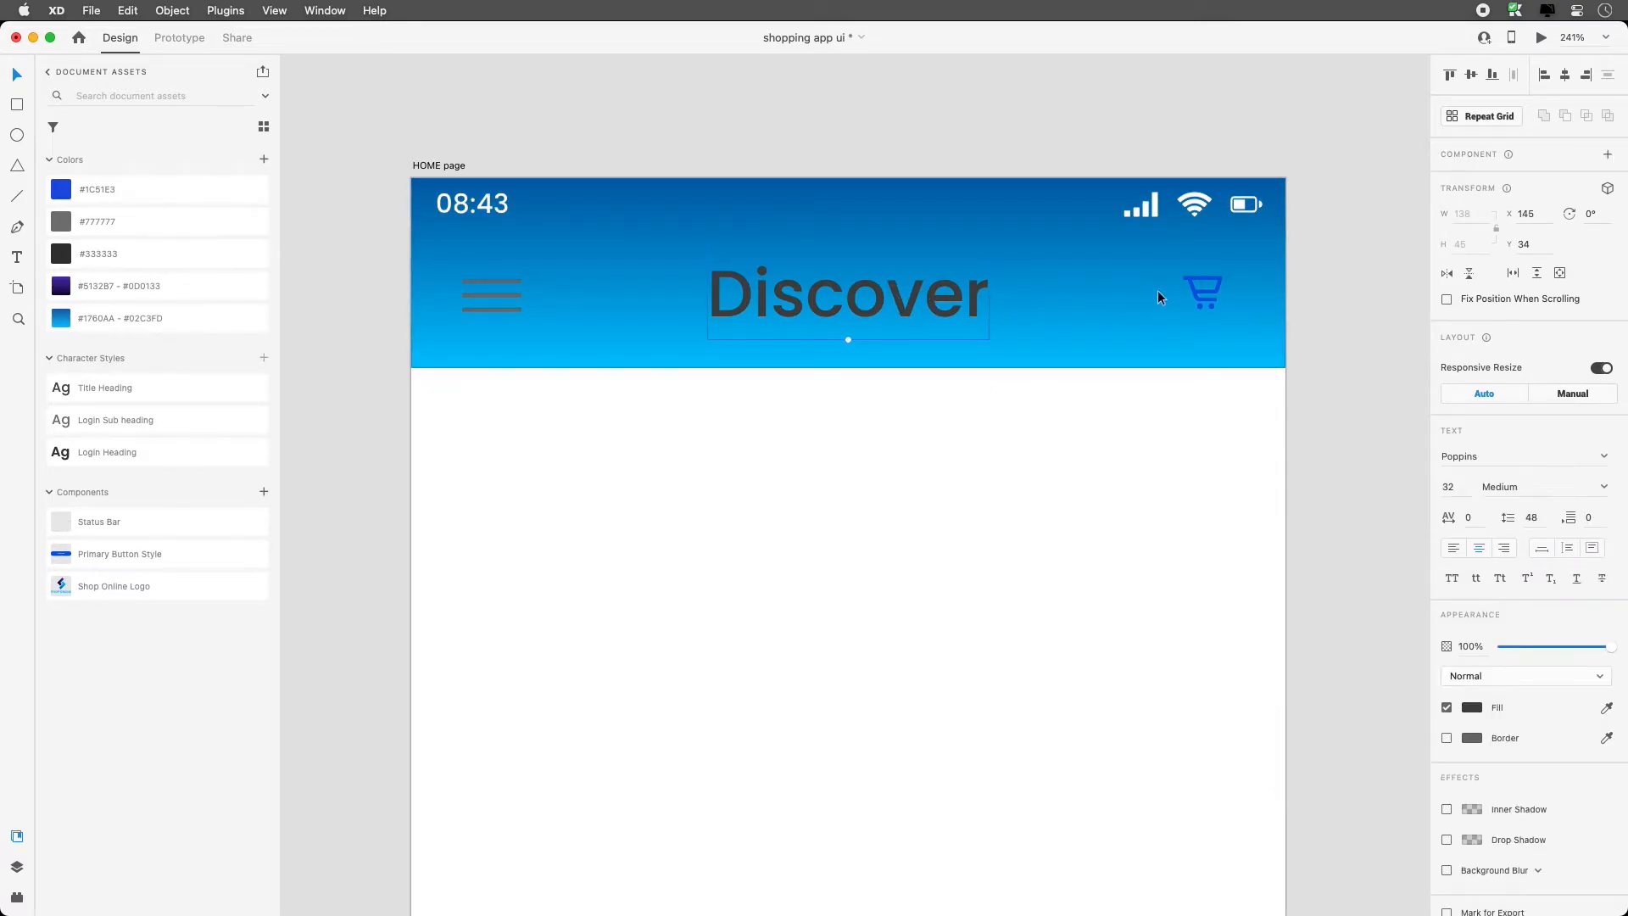
left_click(1197, 288, "shift")
left_click(491, 292, "shift")
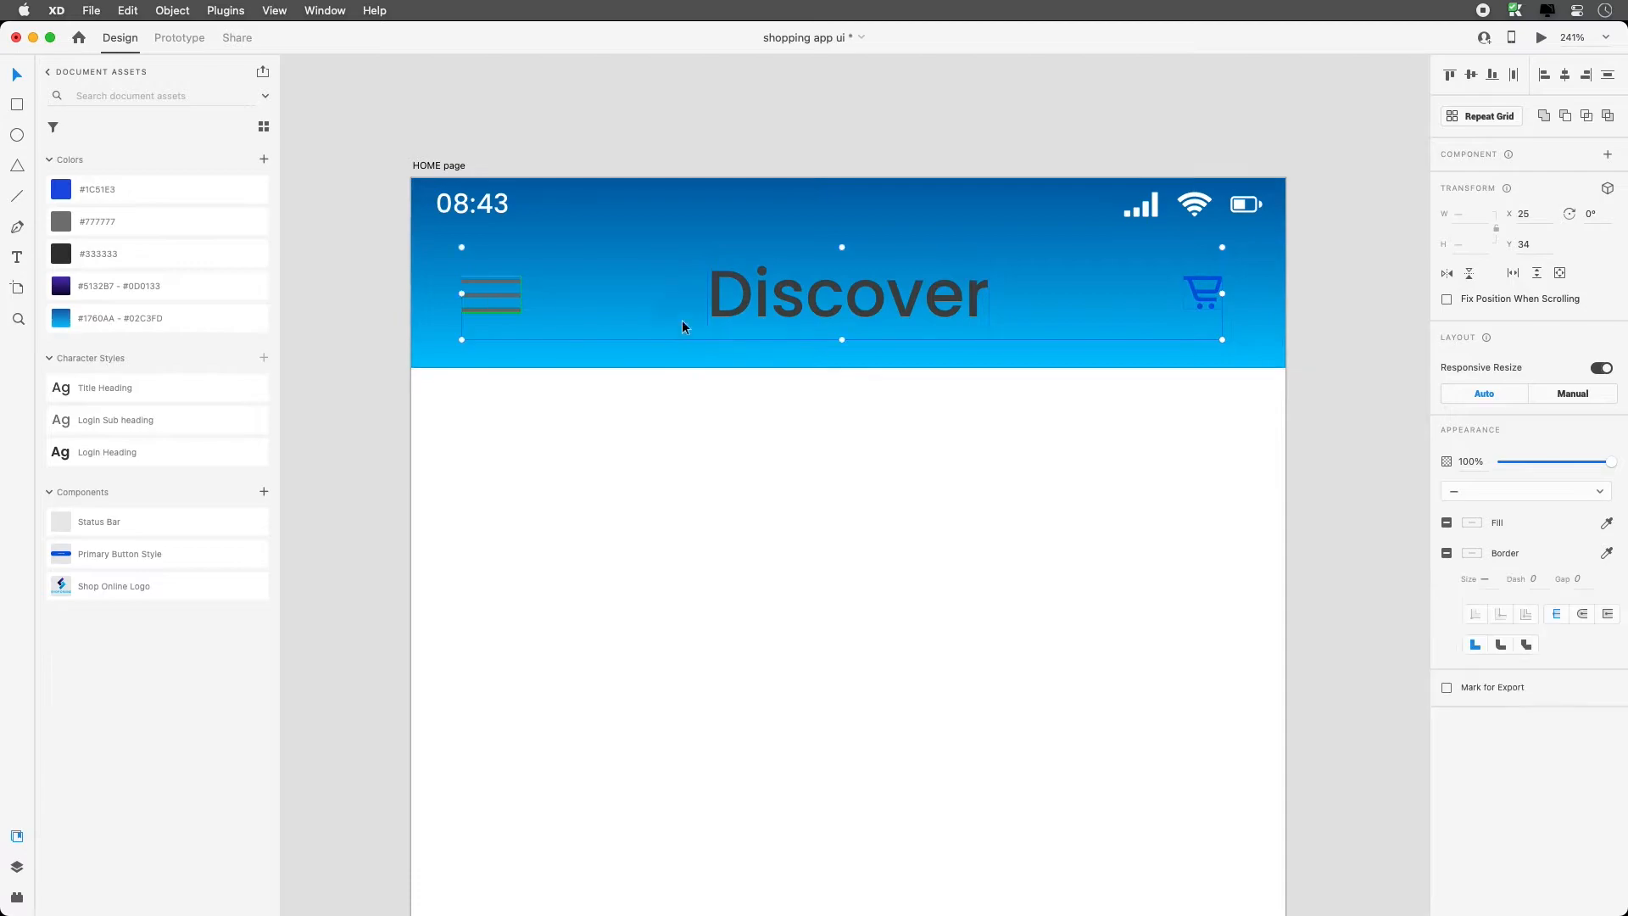
left_click(1471, 522)
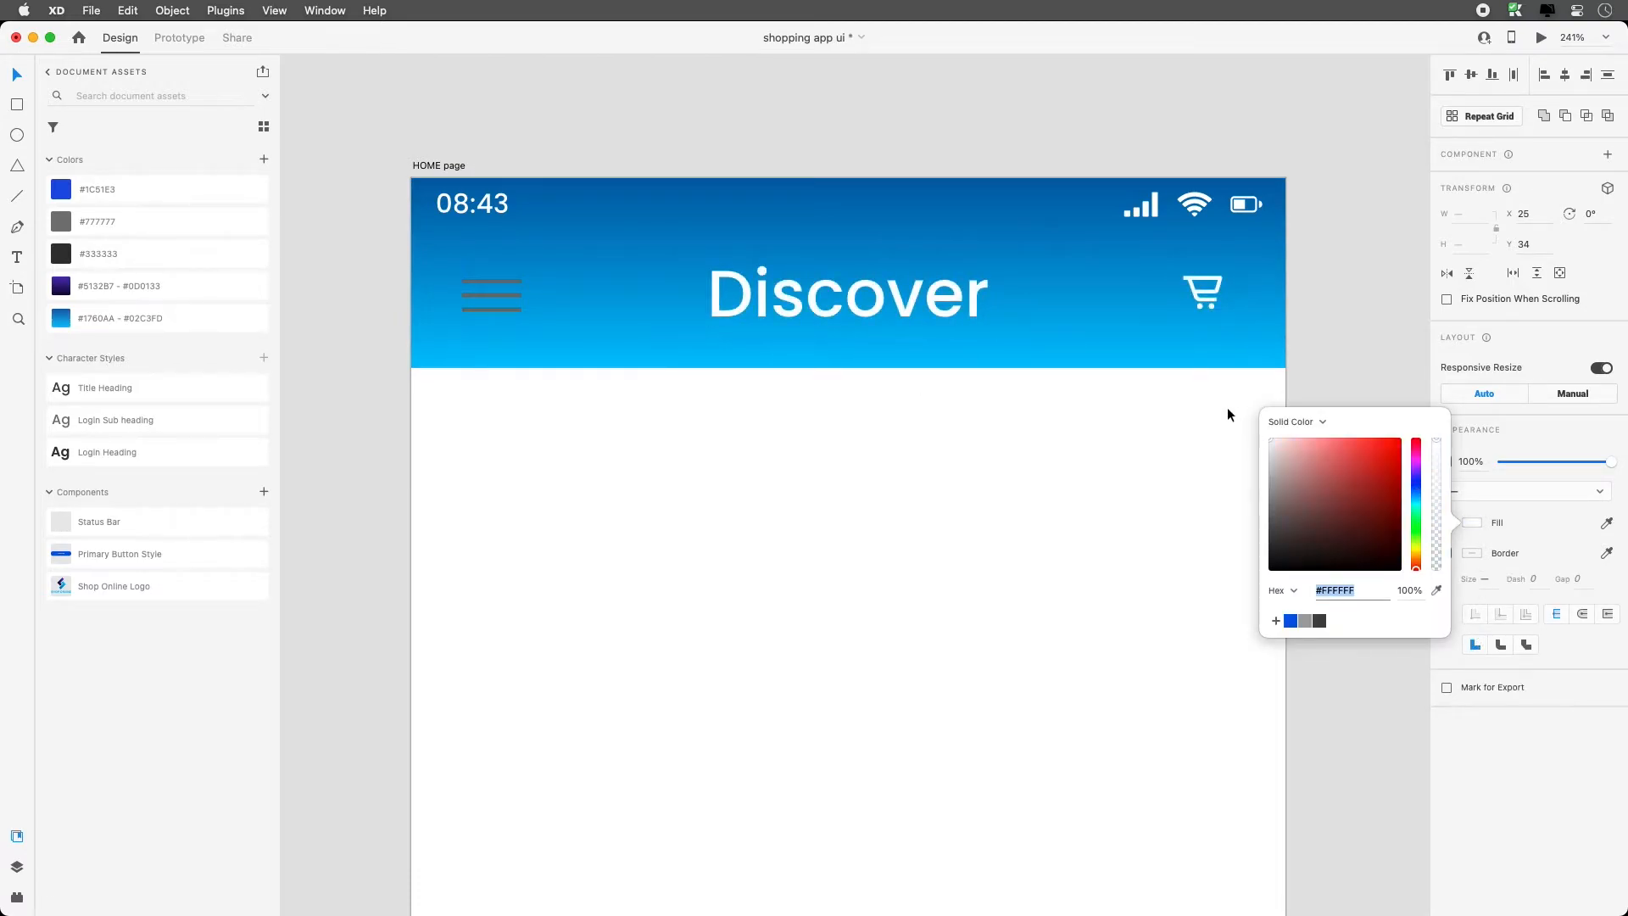
Set the border colour of the menu icon's lines to white #FFFFFF
left_click(445, 293)
left_click(475, 298)
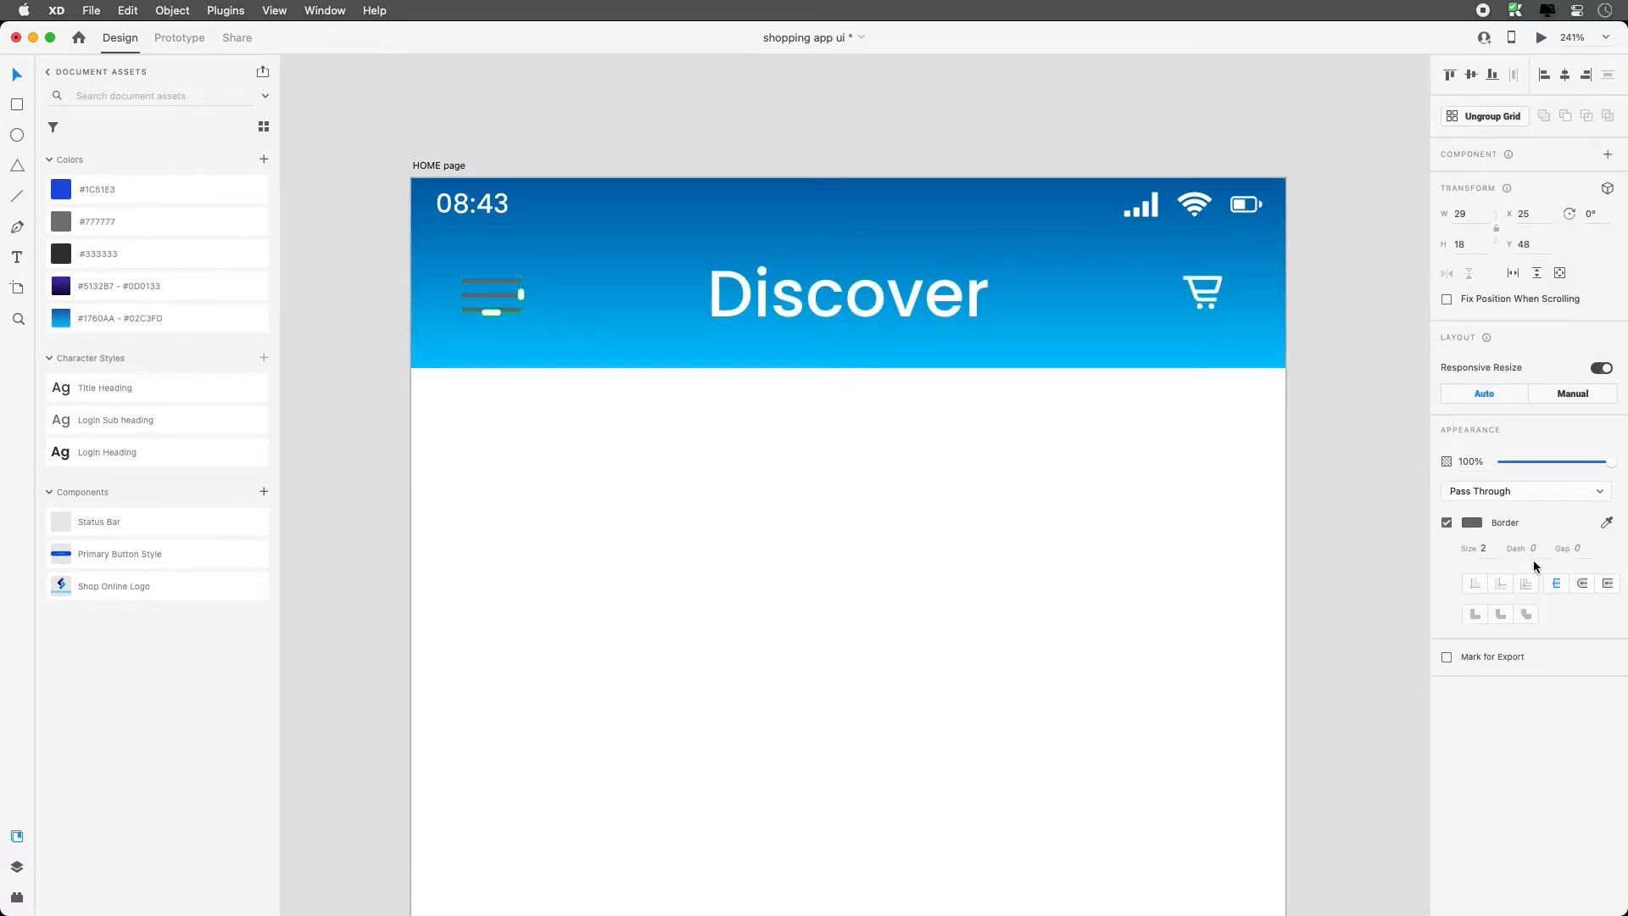
left_click(1471, 523)
left_click_drag(1308, 537, 1221, 393)
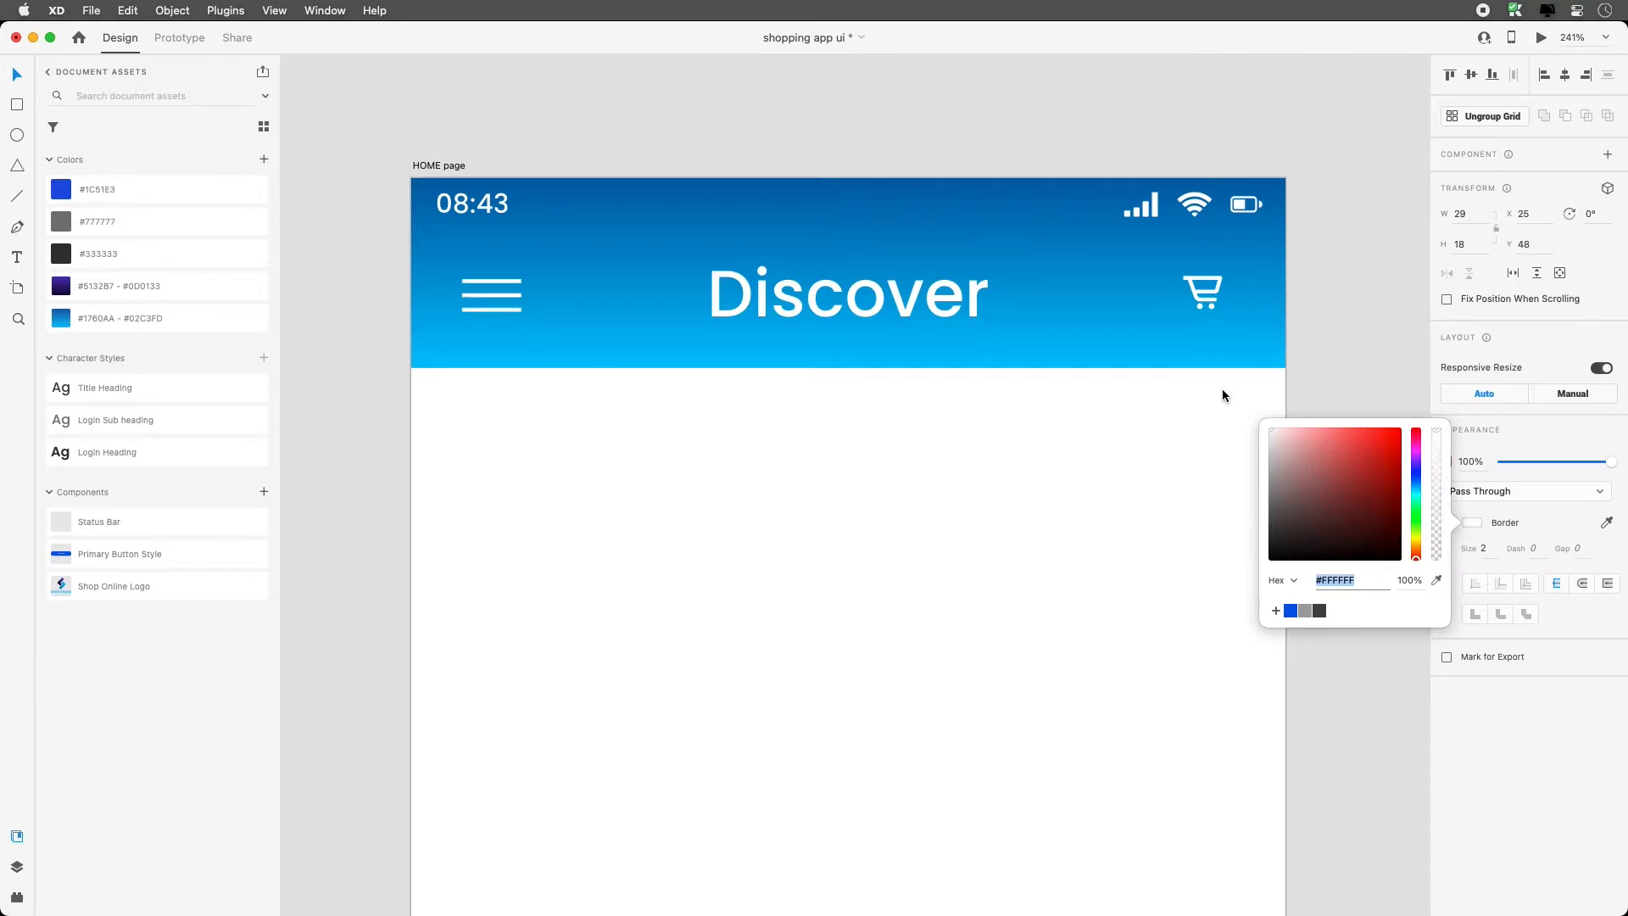
left_click(1032, 414)
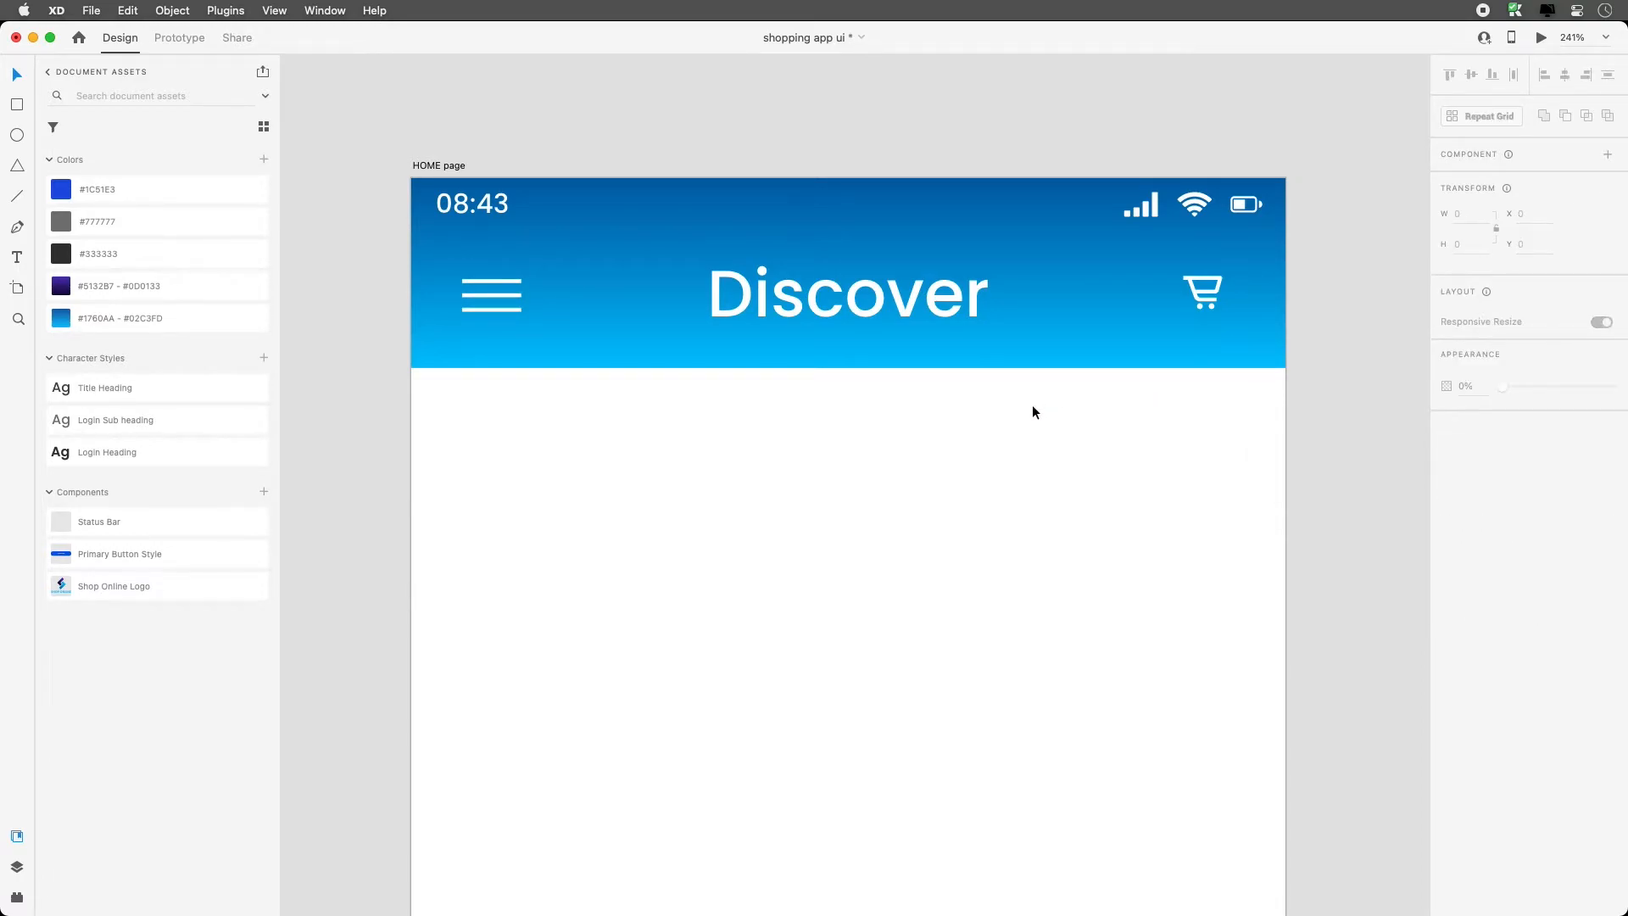
Undo the white recolouring and the gradient backgrounds, back to the light grey header fill
key("super+z")
key("super+z")
key("super+z")
key("super+z")
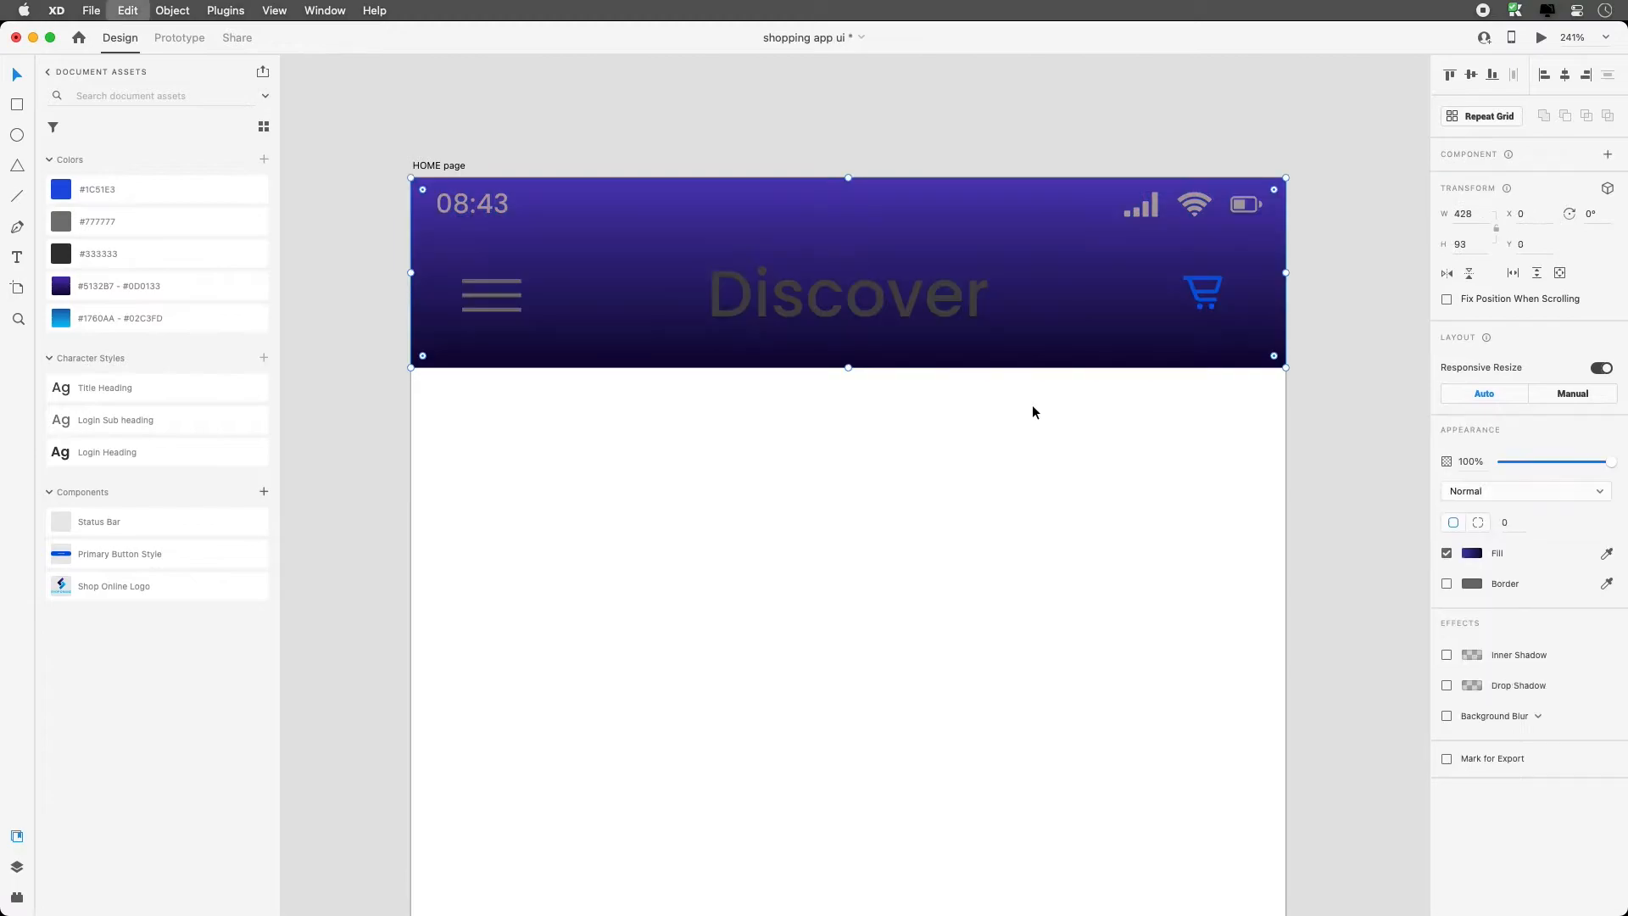
key("super+shift+z")
key("super+shift+z")
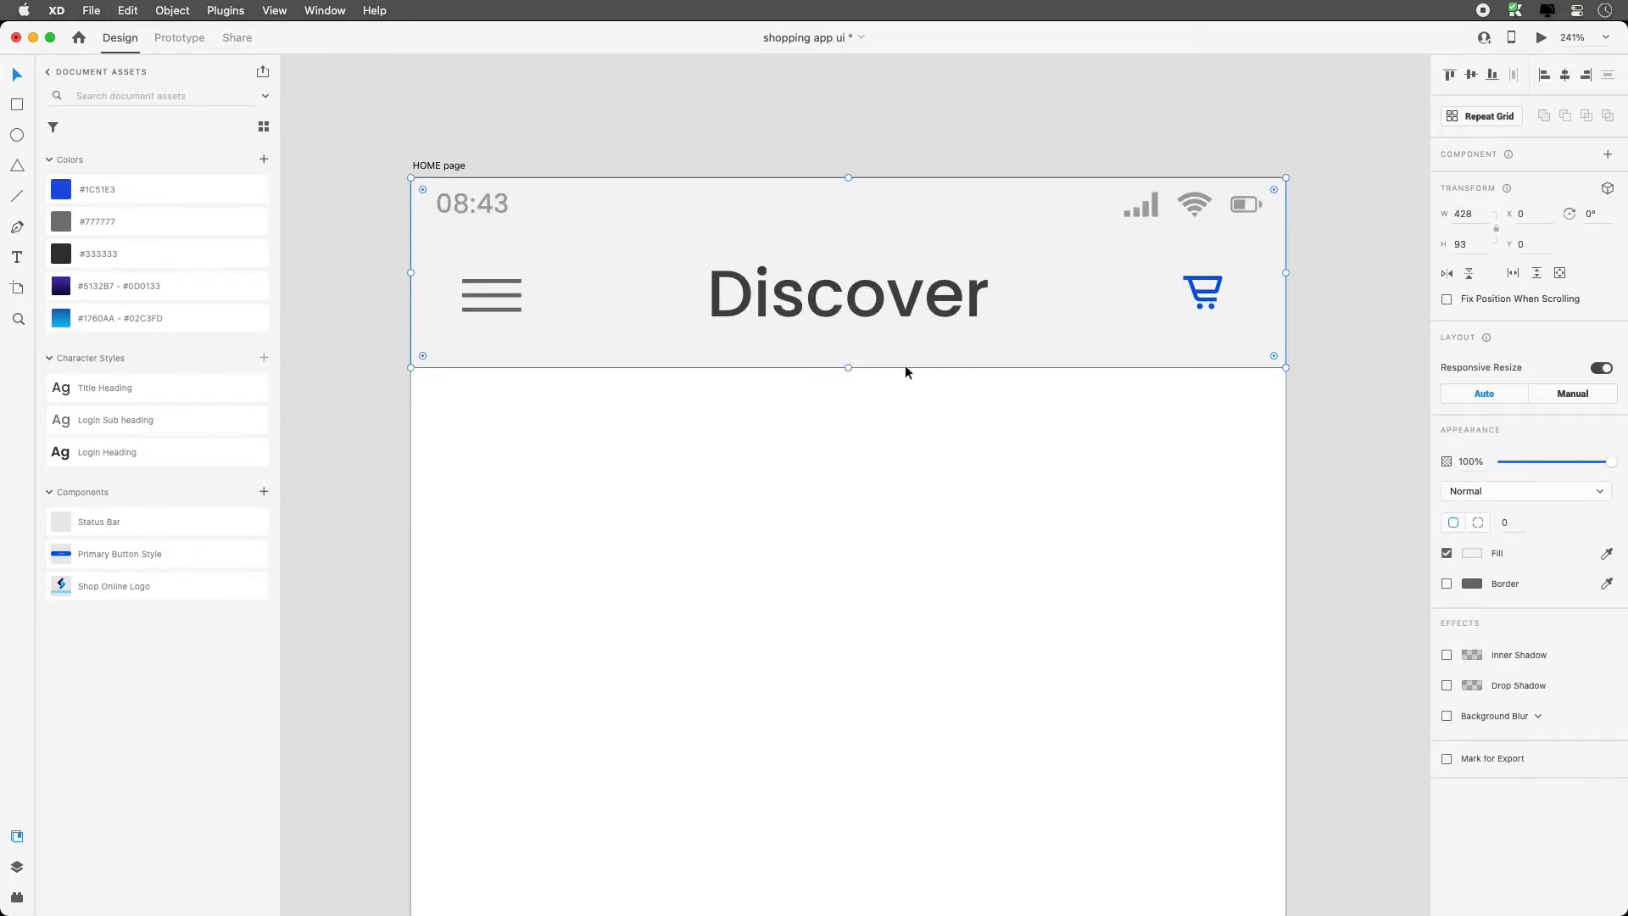
Extend the header rectangle to a height of 96 and give it a linear gradient fill ending in white #FFFFFF
left_click_drag(846, 367, 843, 373)
left_click(1477, 558)
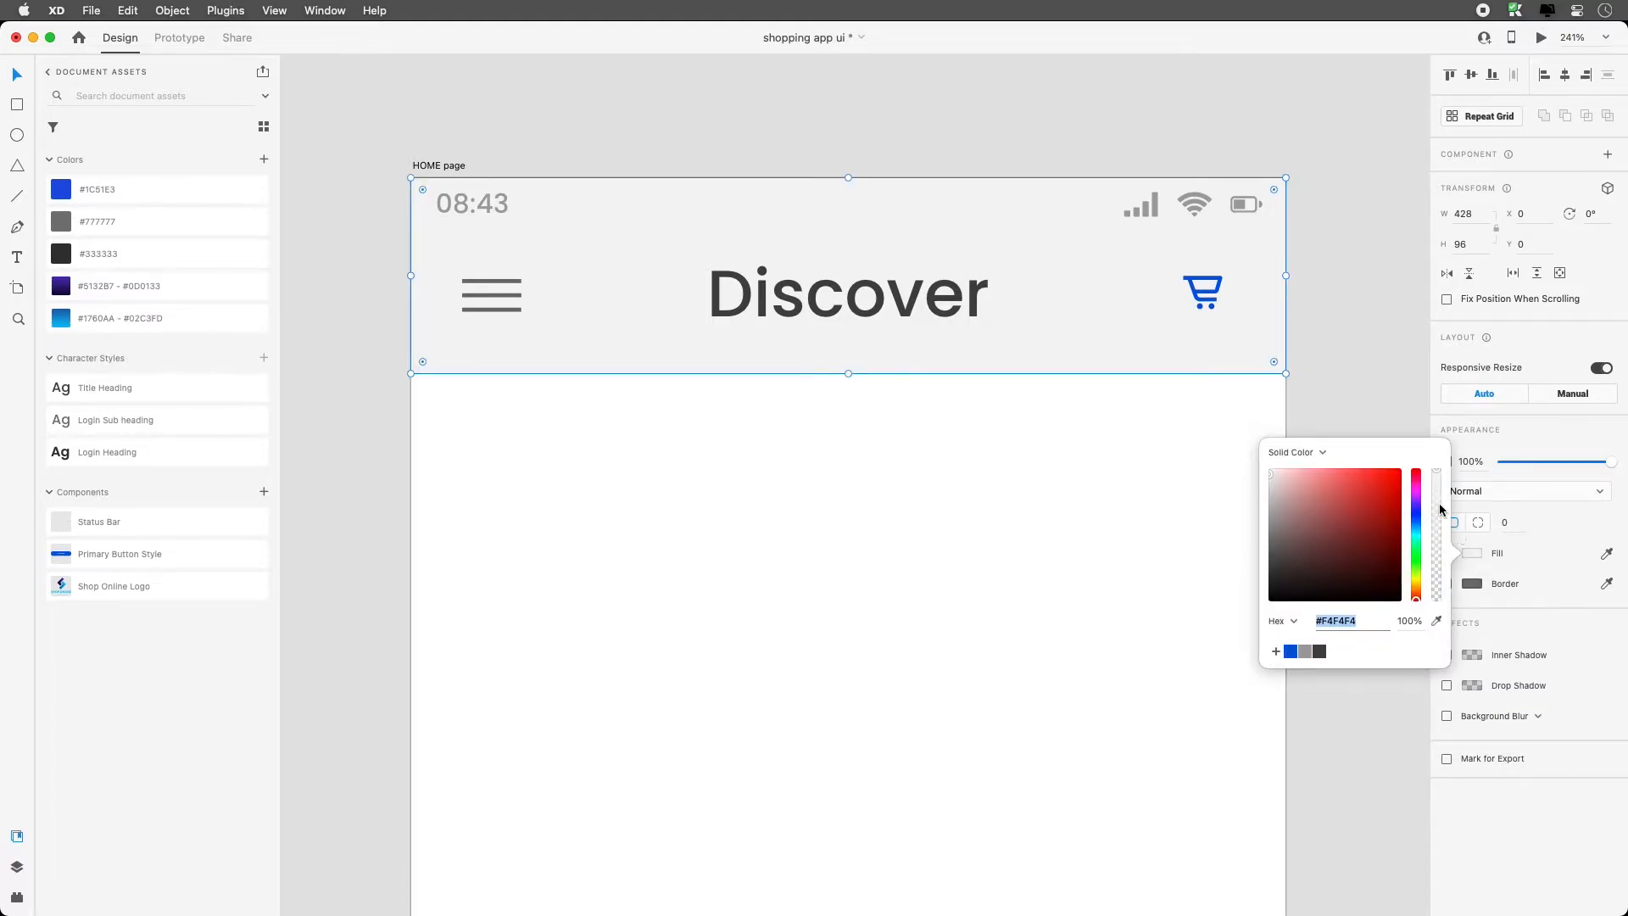
left_click(1300, 453)
left_click(1312, 470)
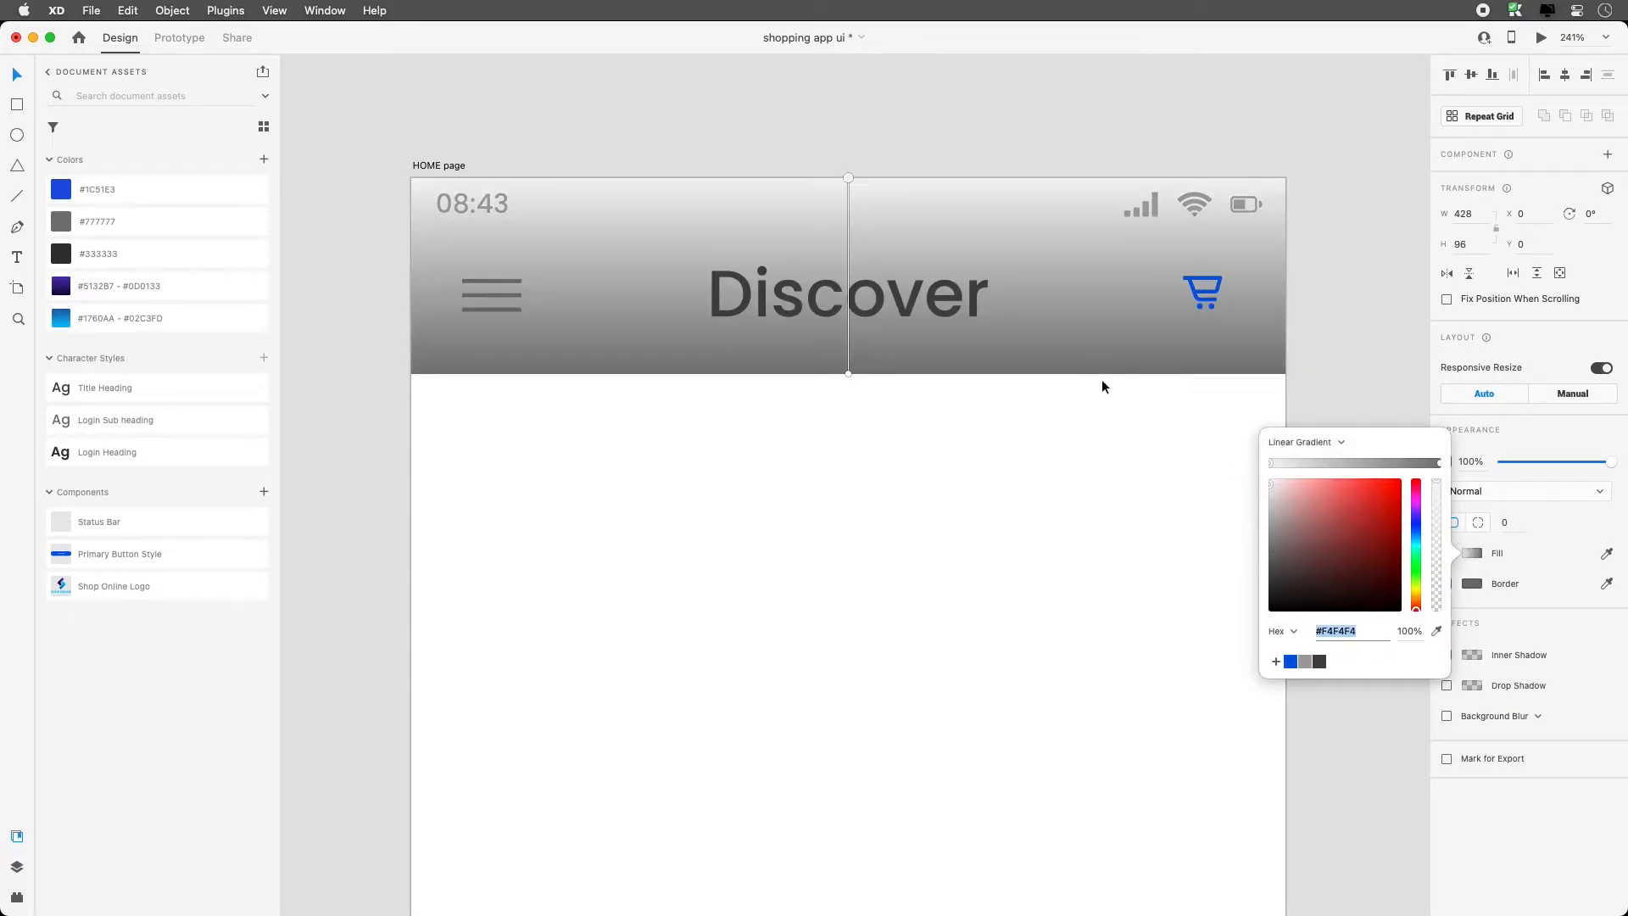
left_click(1438, 462)
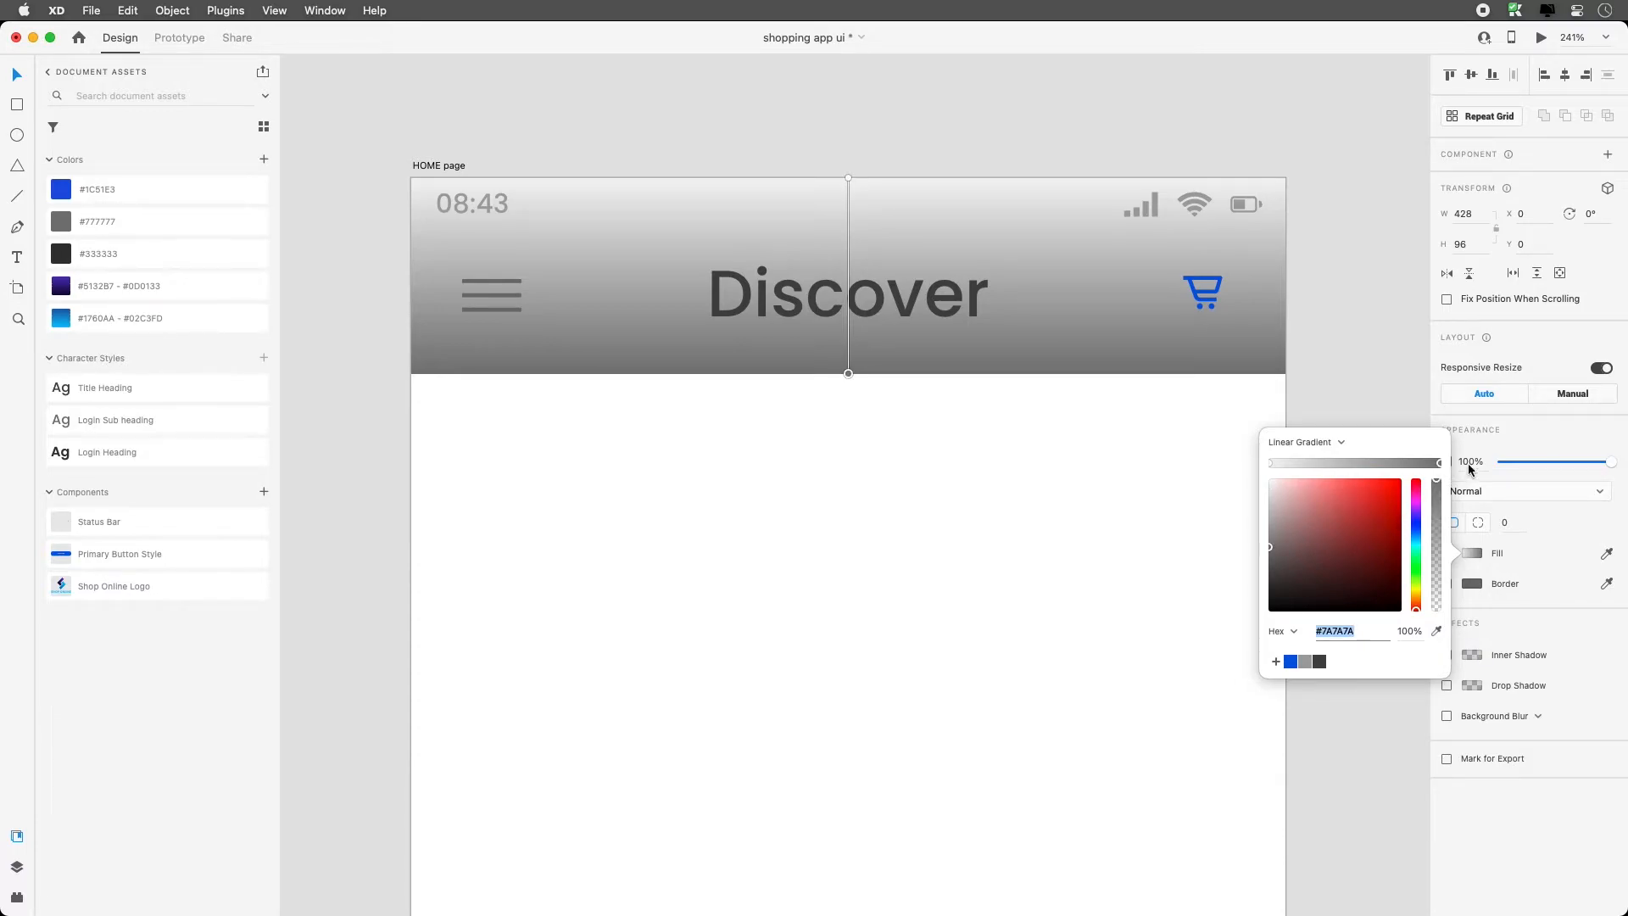
left_click_drag(1271, 549, 1258, 468)
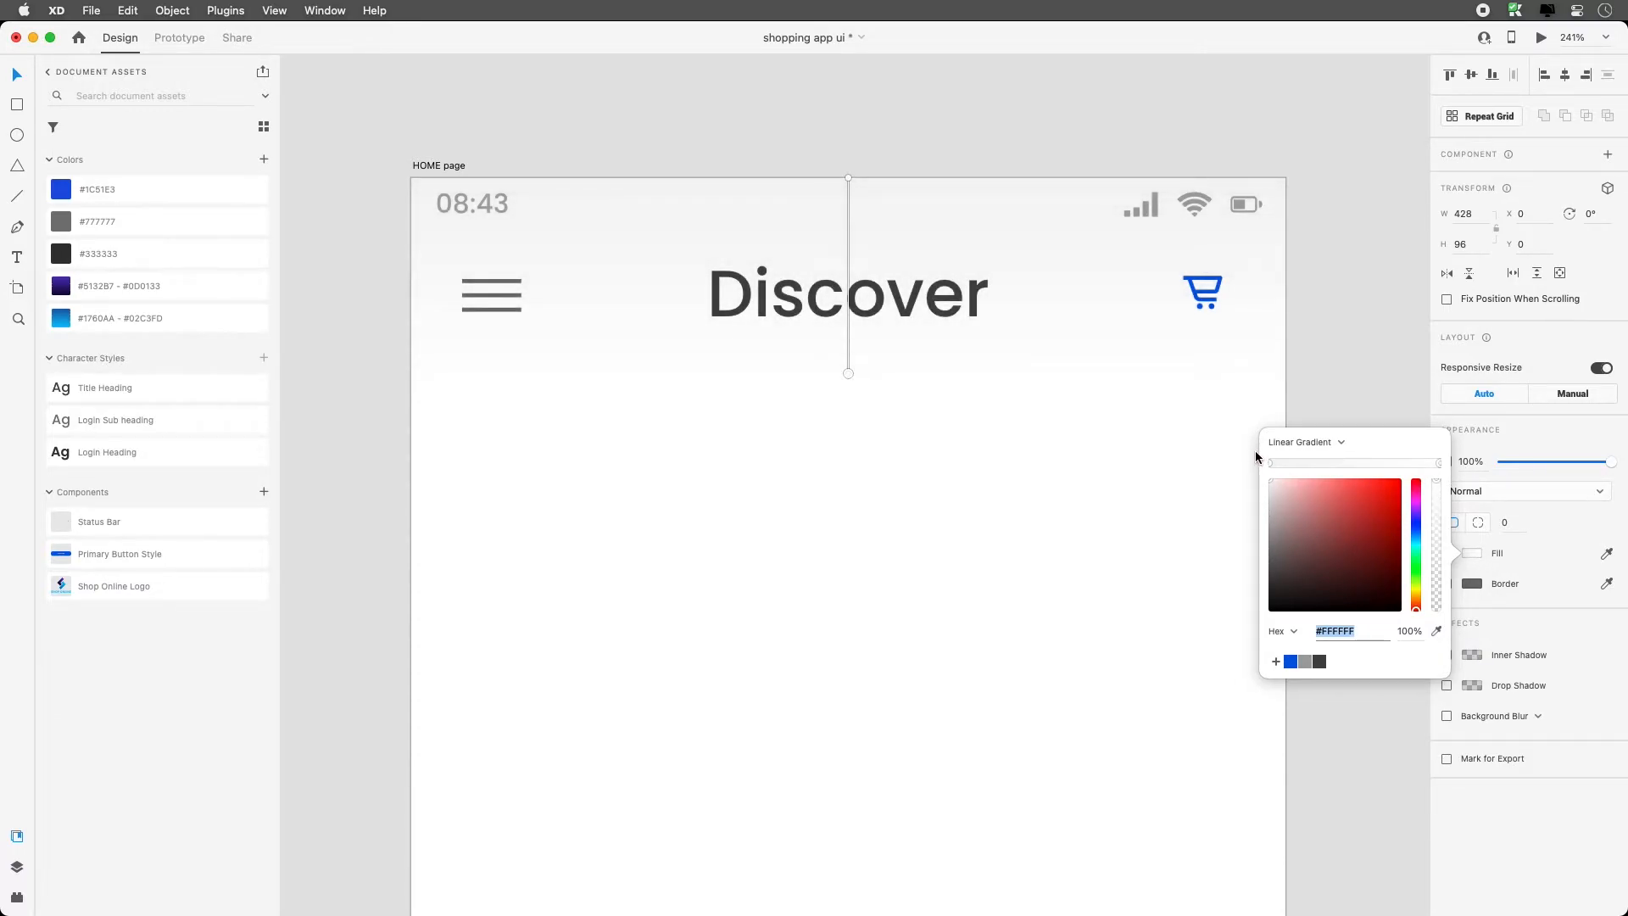
Set both stops of the header gradient to #F2F2F2 and lower the lower stop's opacity to 15%
left_click(847, 176)
left_click(847, 371)
left_click_drag(1272, 481, 1258, 485)
left_click(1347, 632)
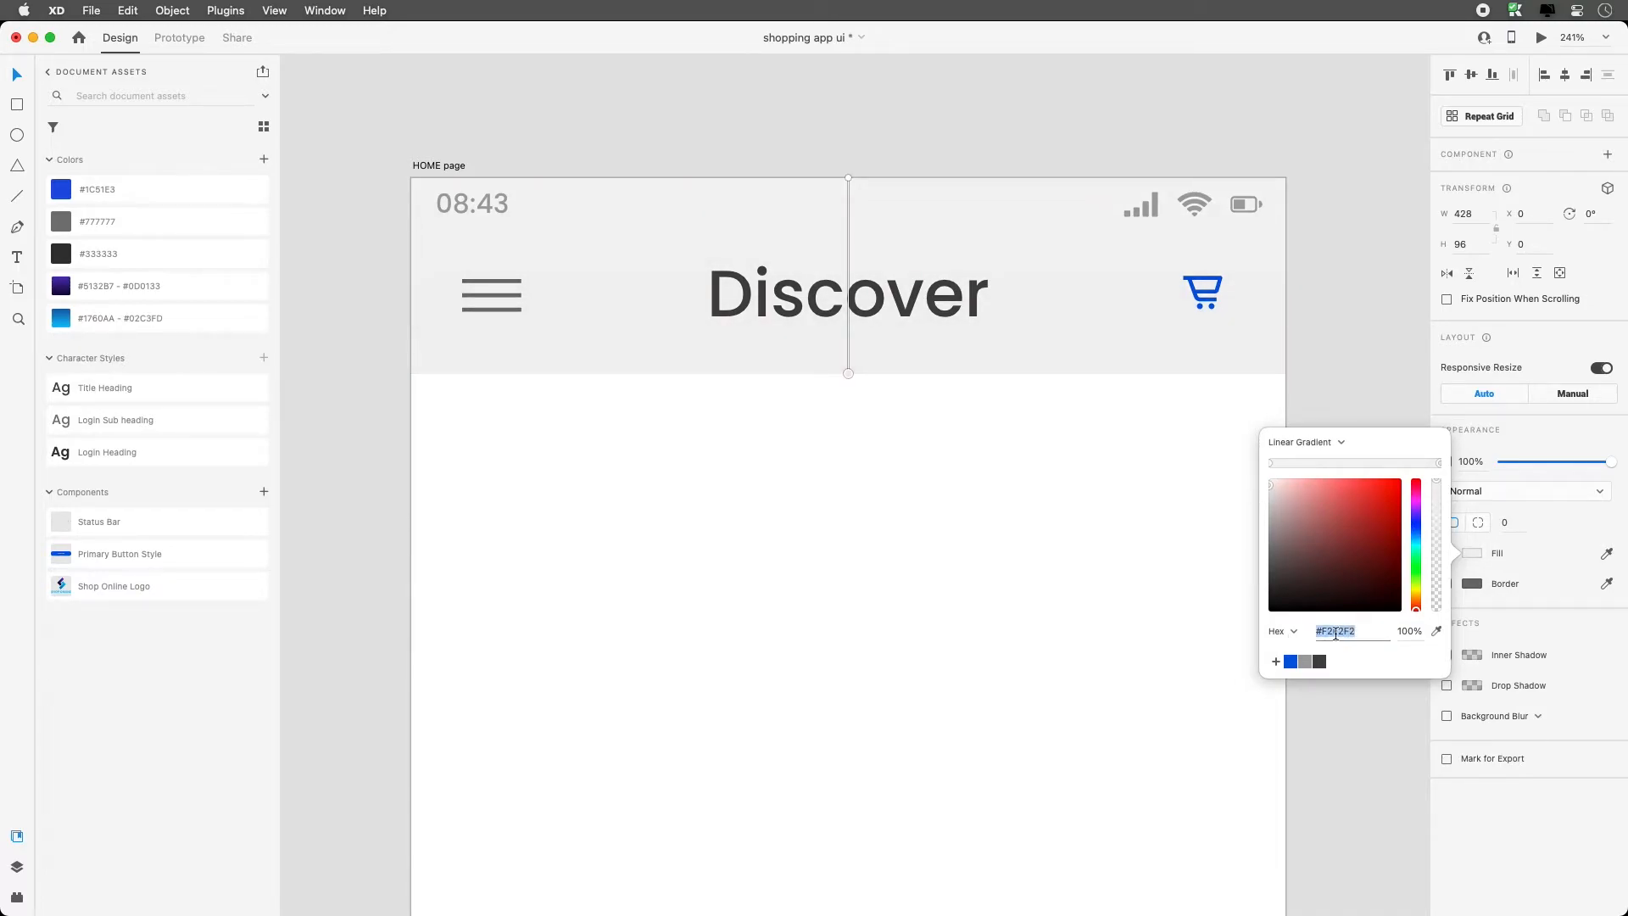
key("super+c")
left_click(1269, 462)
left_click(1357, 636)
key("super+a")
key("super+v")
key("Return")
left_click_drag(1436, 485, 1436, 597)
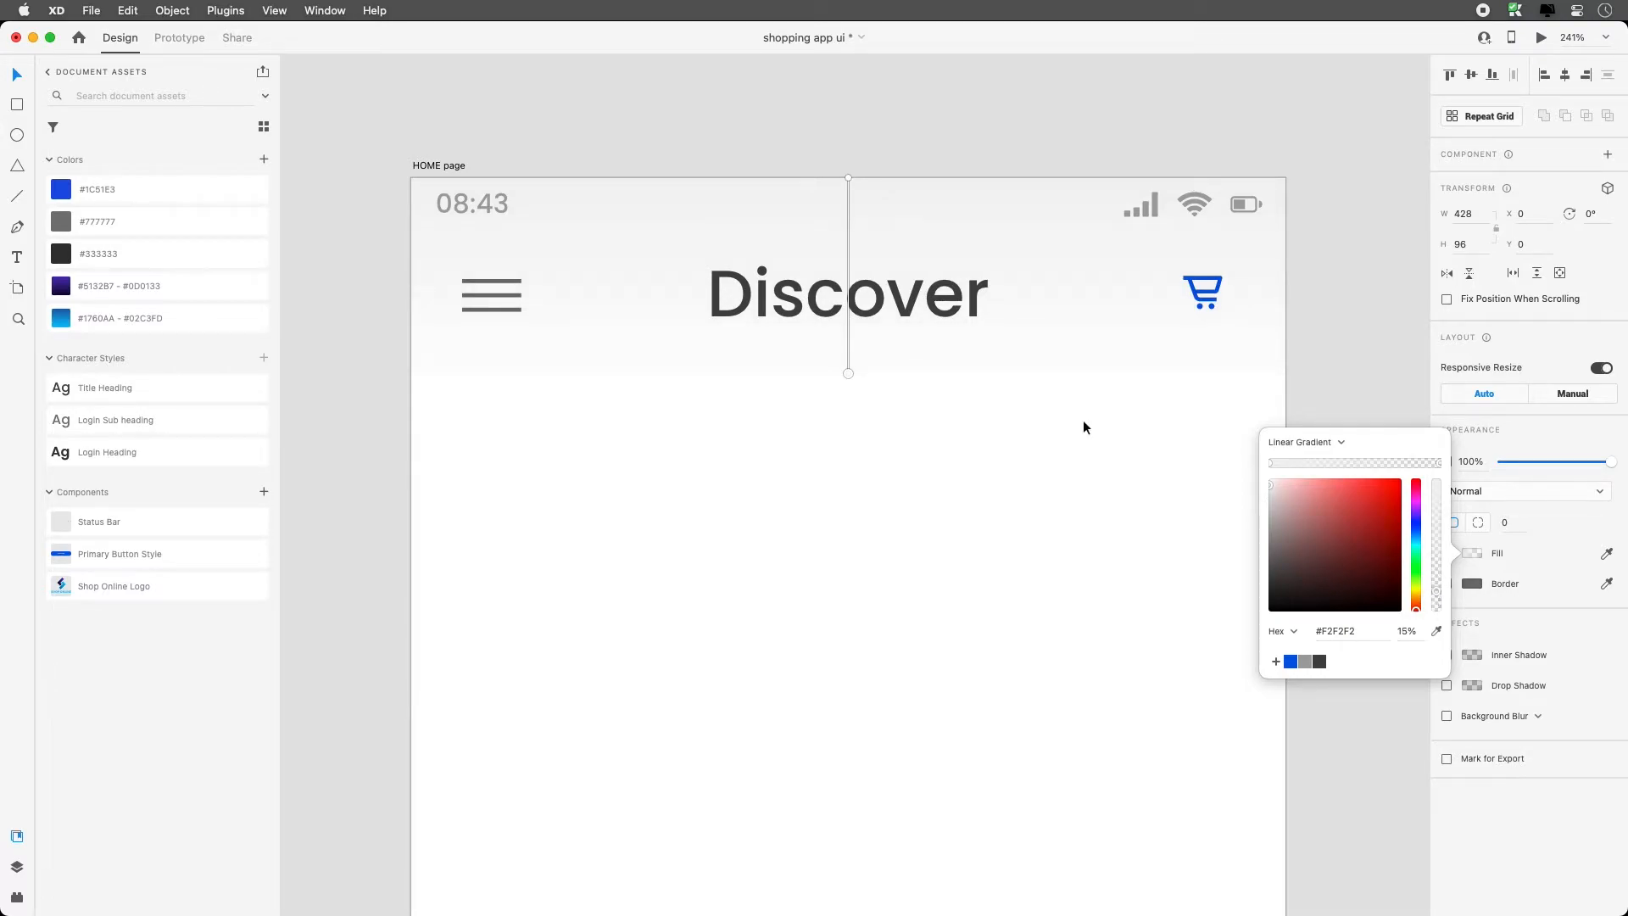
left_click(851, 496)
Draw a 428 wide horizontal line along the header rectangle's lower edge and colour it #EFEFEF
key("space")
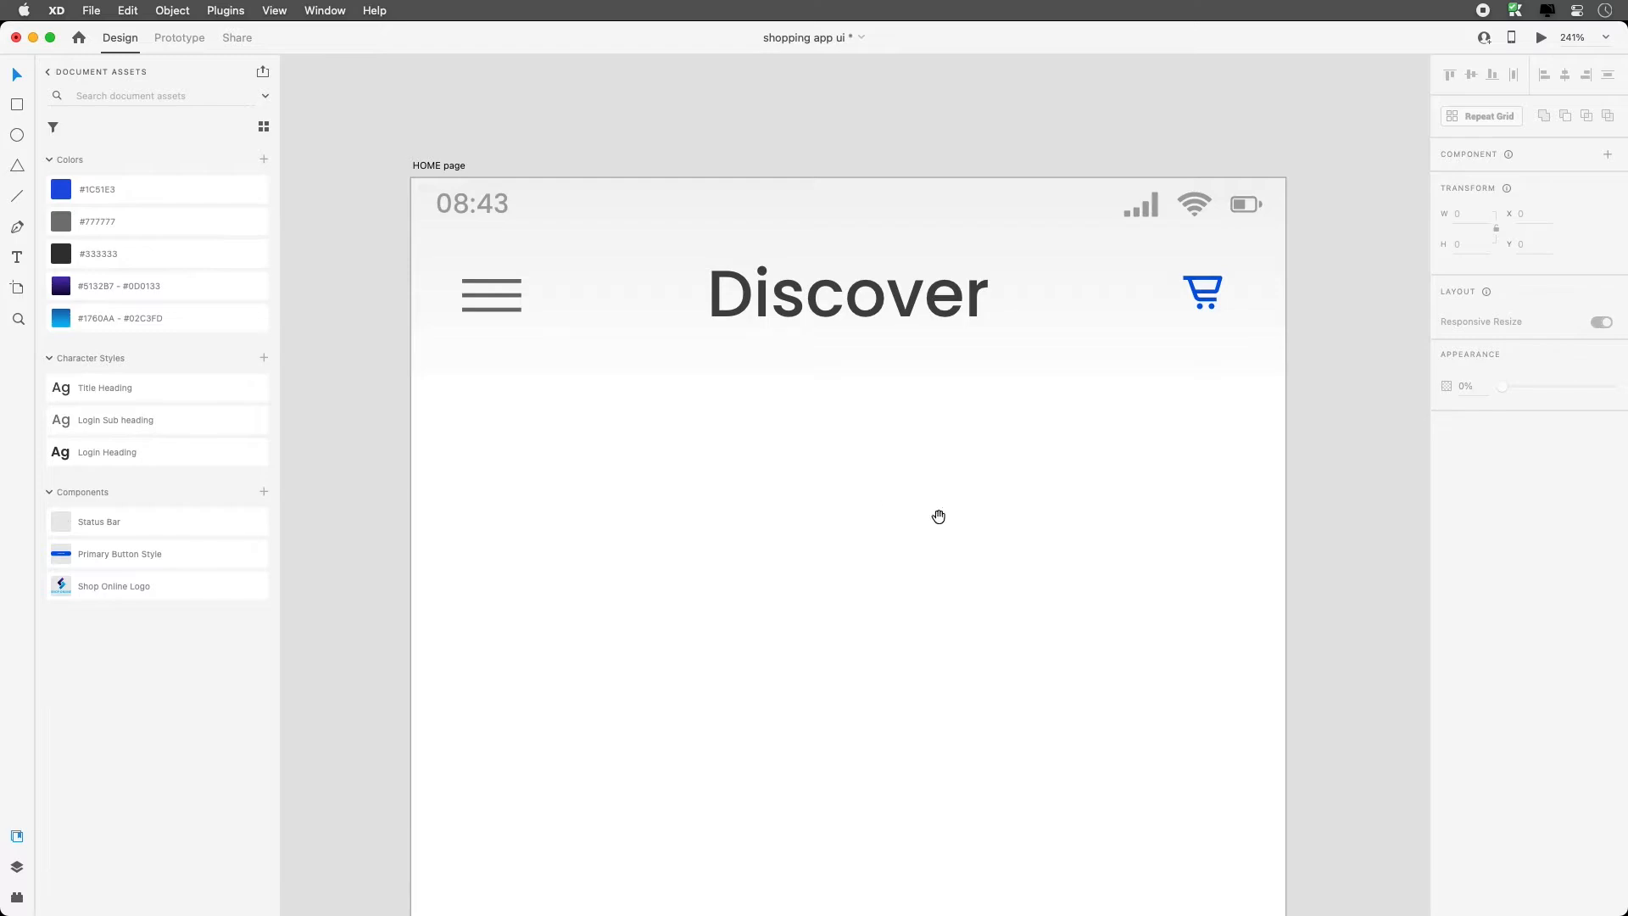
left_click_drag(938, 516, 926, 471)
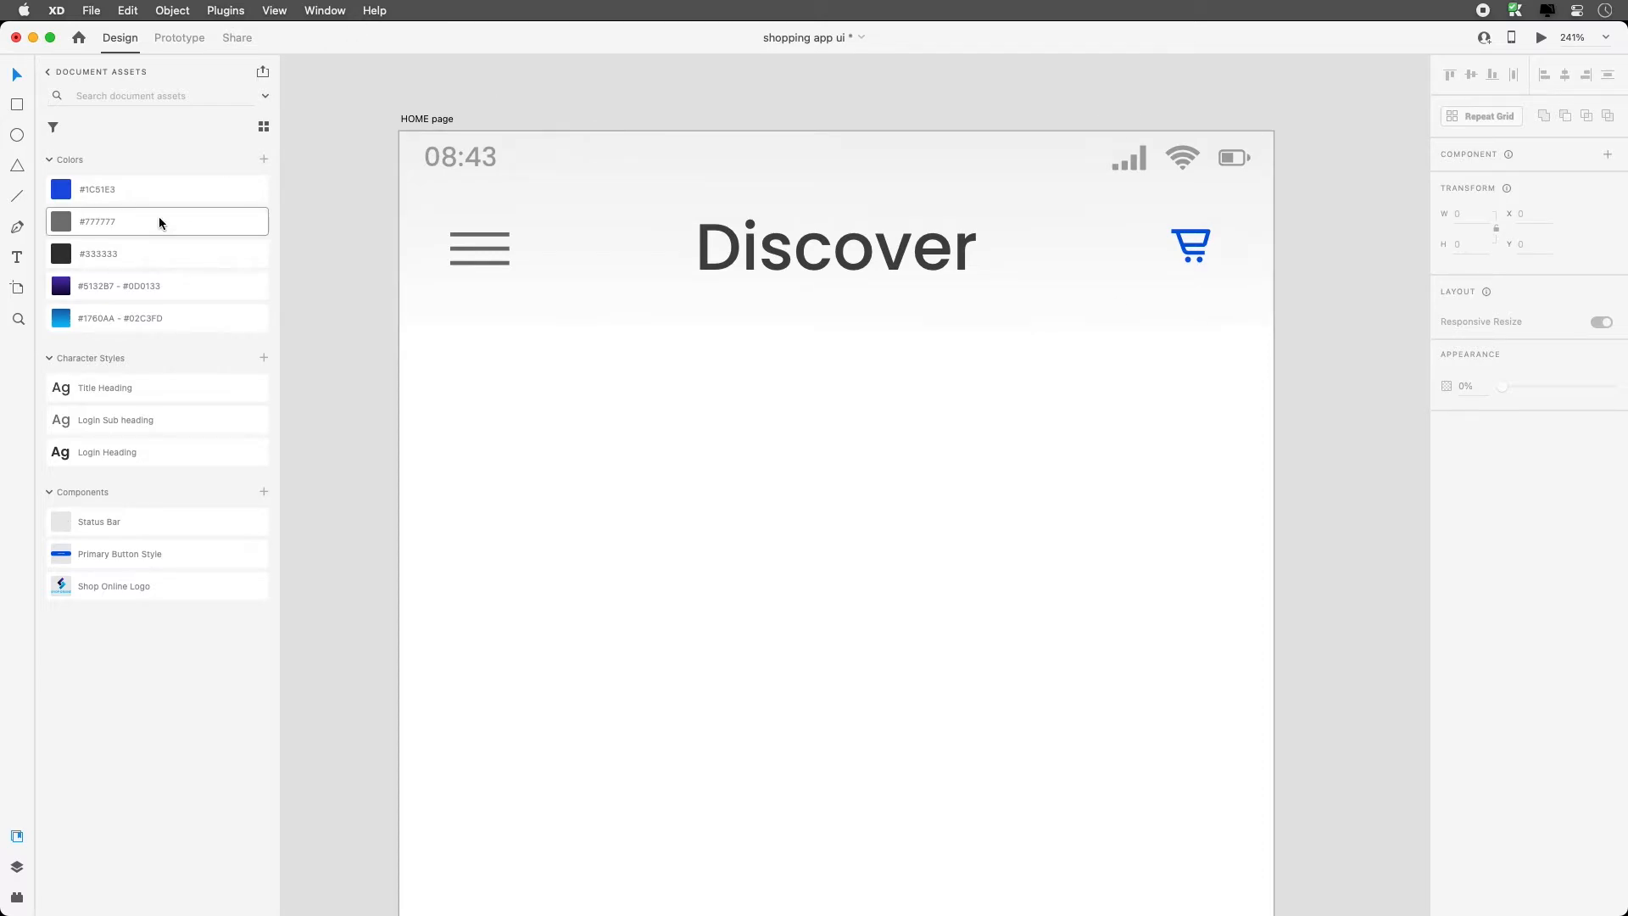
left_click(18, 196)
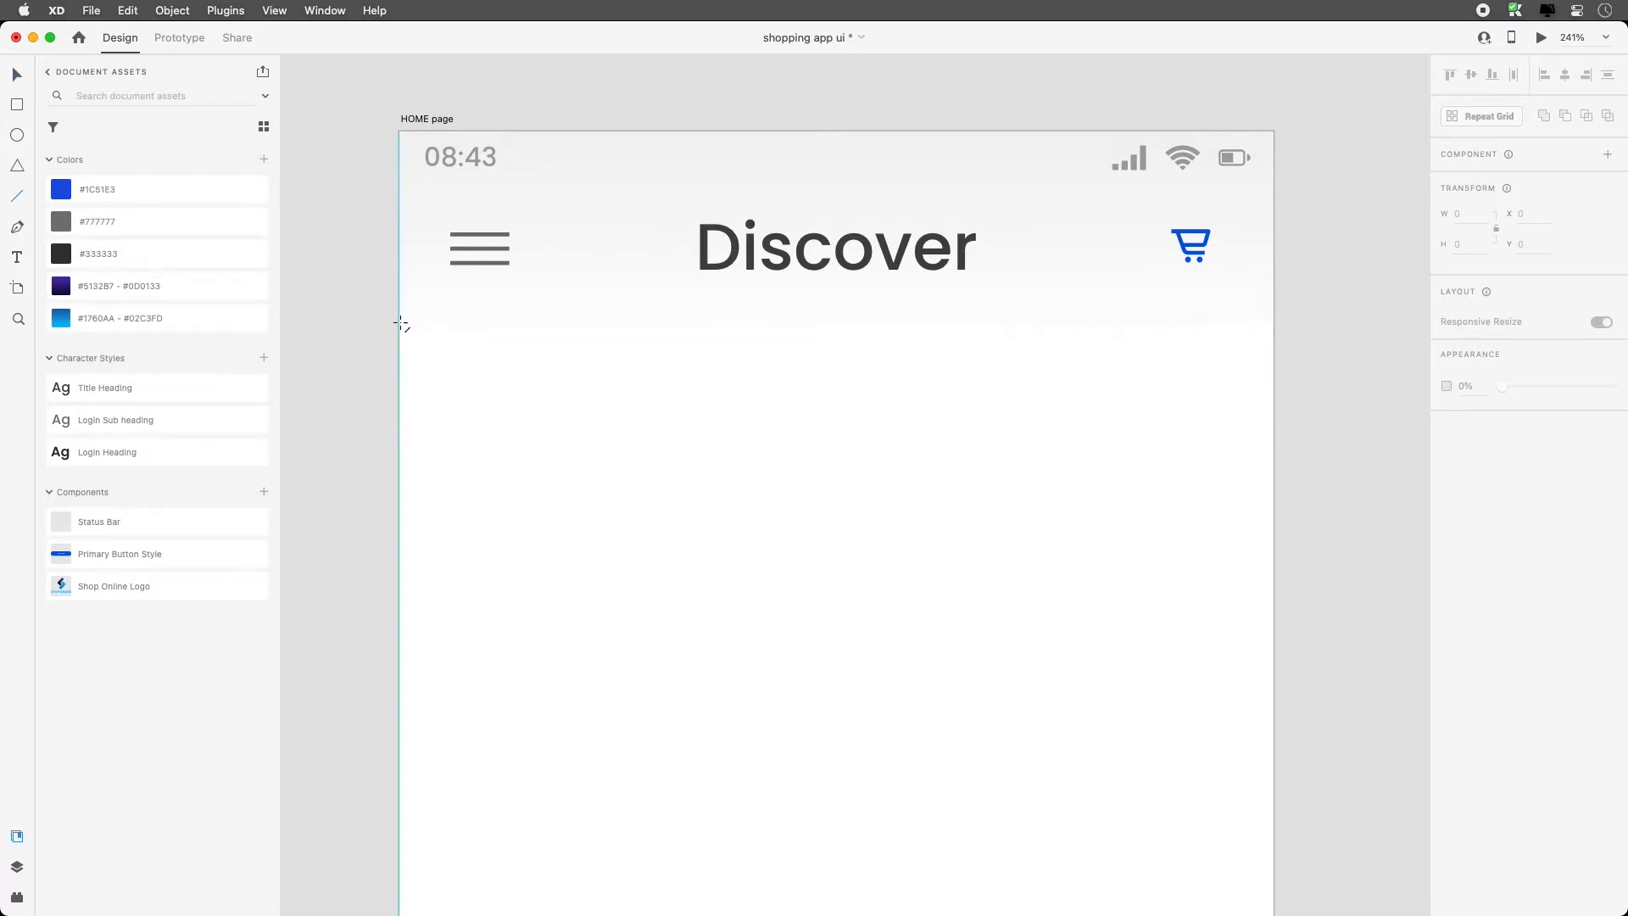
left_click_drag(399, 328, 1274, 328)
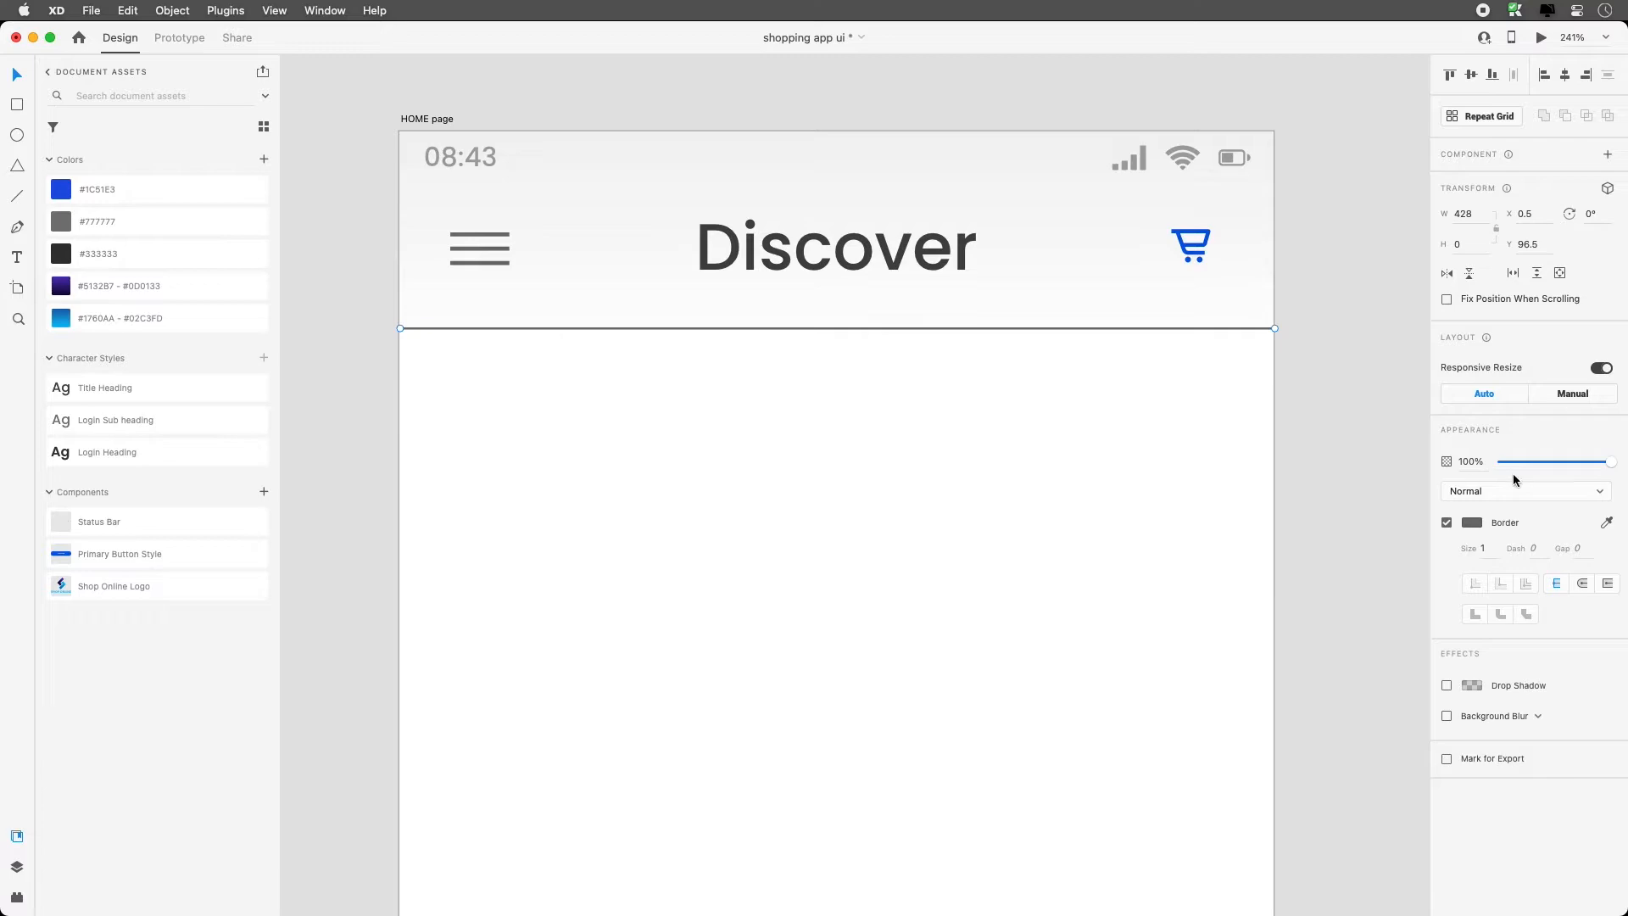
left_click(1471, 522)
left_click_drag(1269, 502, 1262, 435)
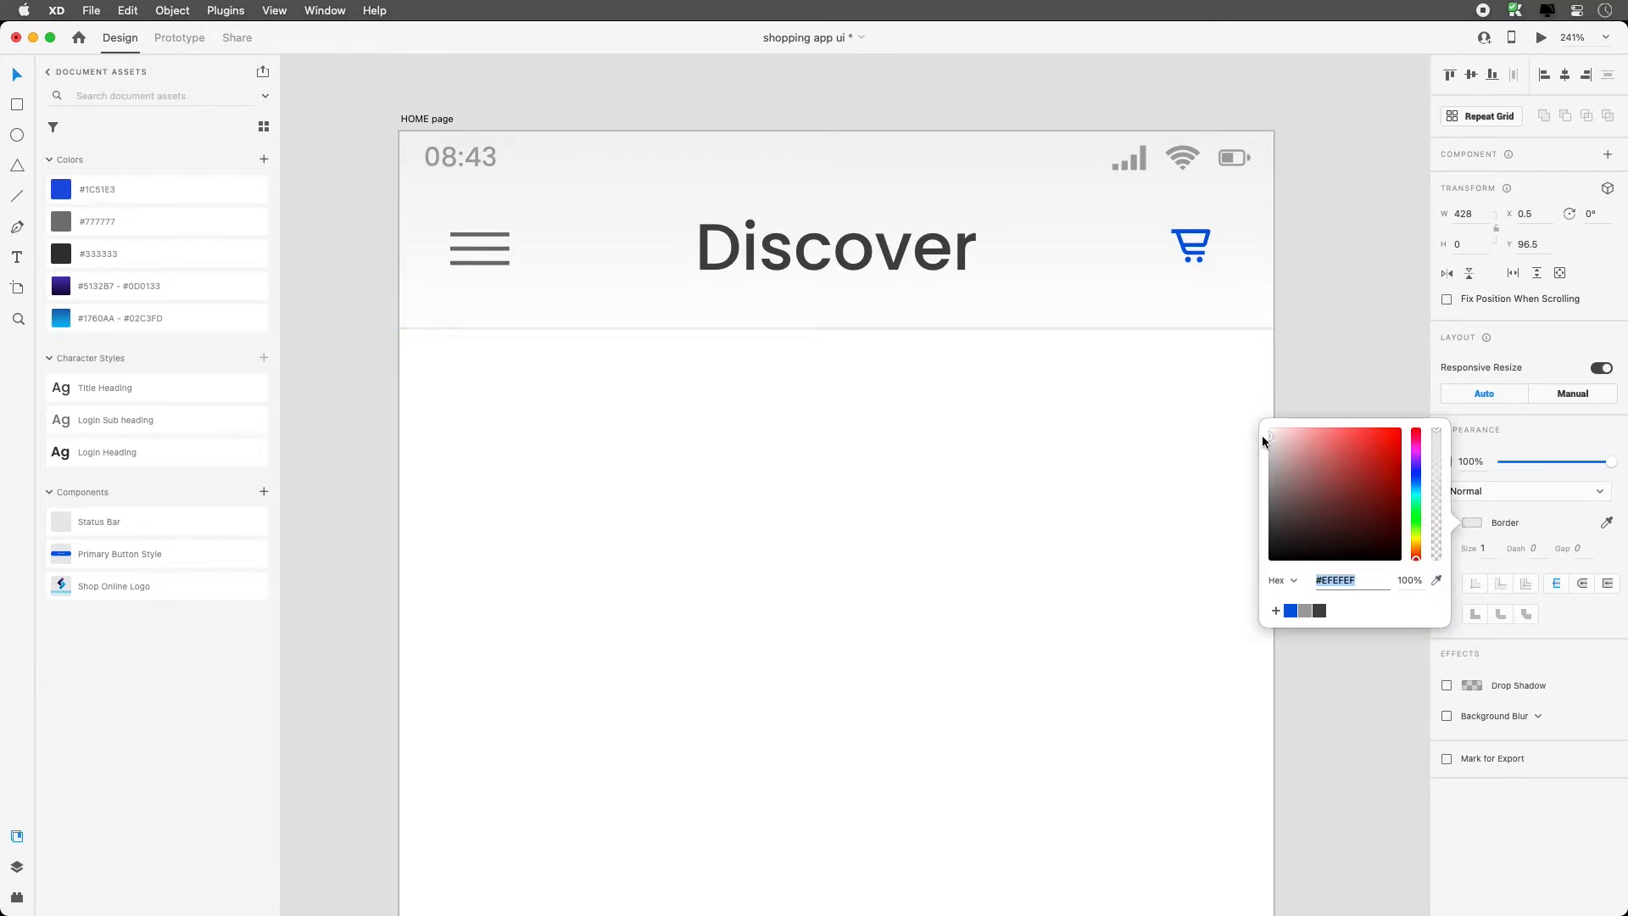
left_click(1112, 400)
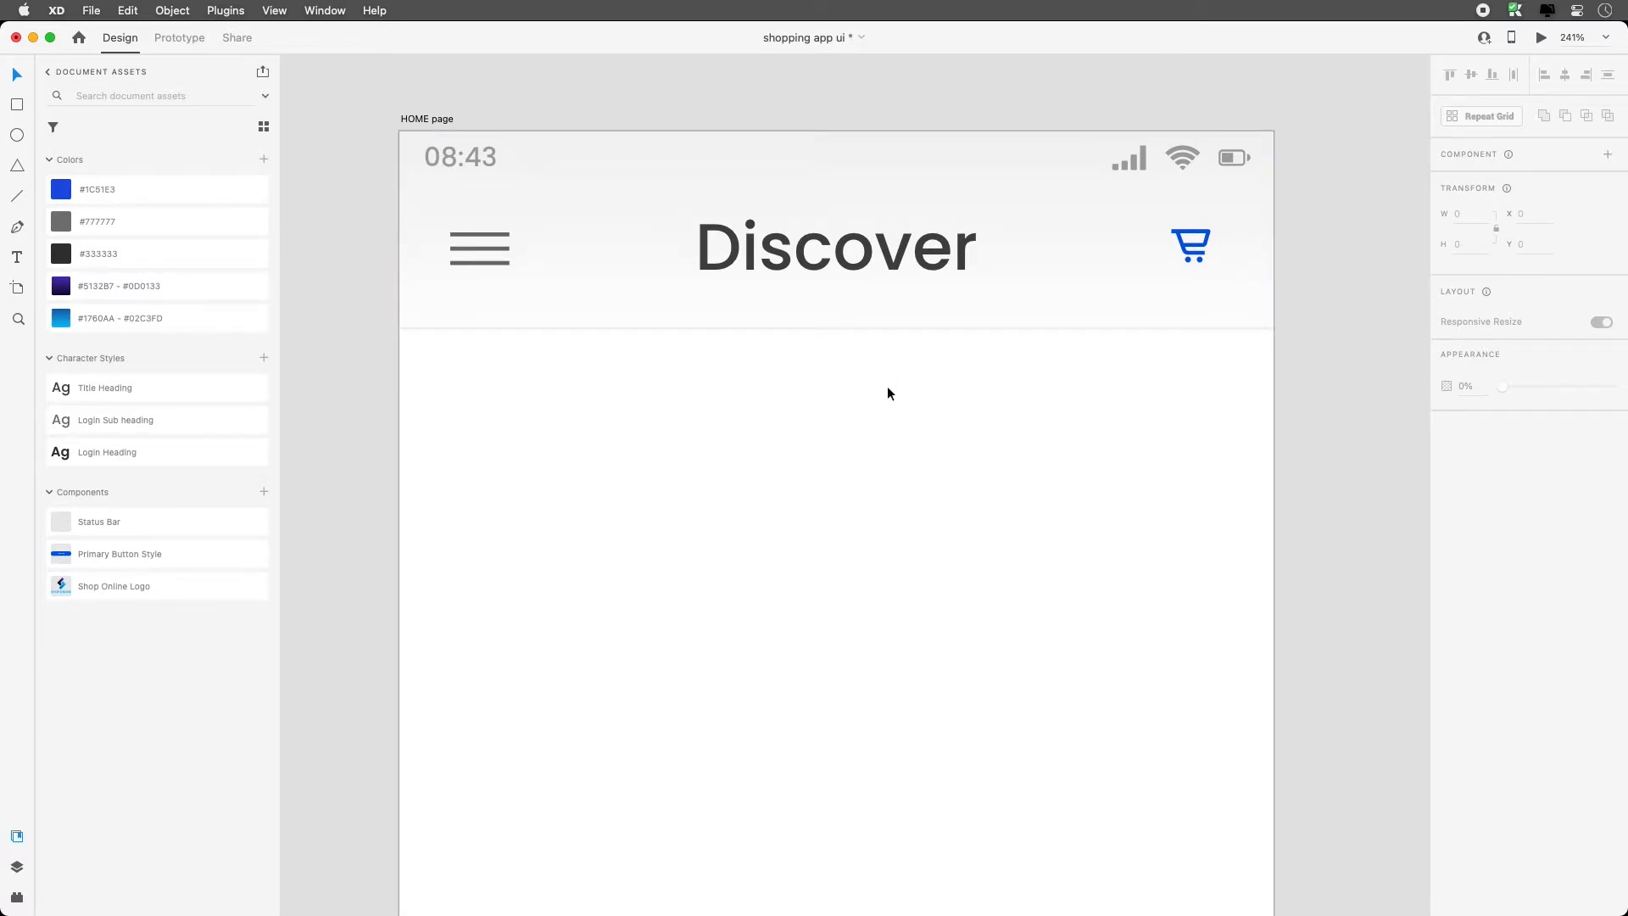
Select all header elements with their background and divider line, and make them a component named Main header
key("super+1")
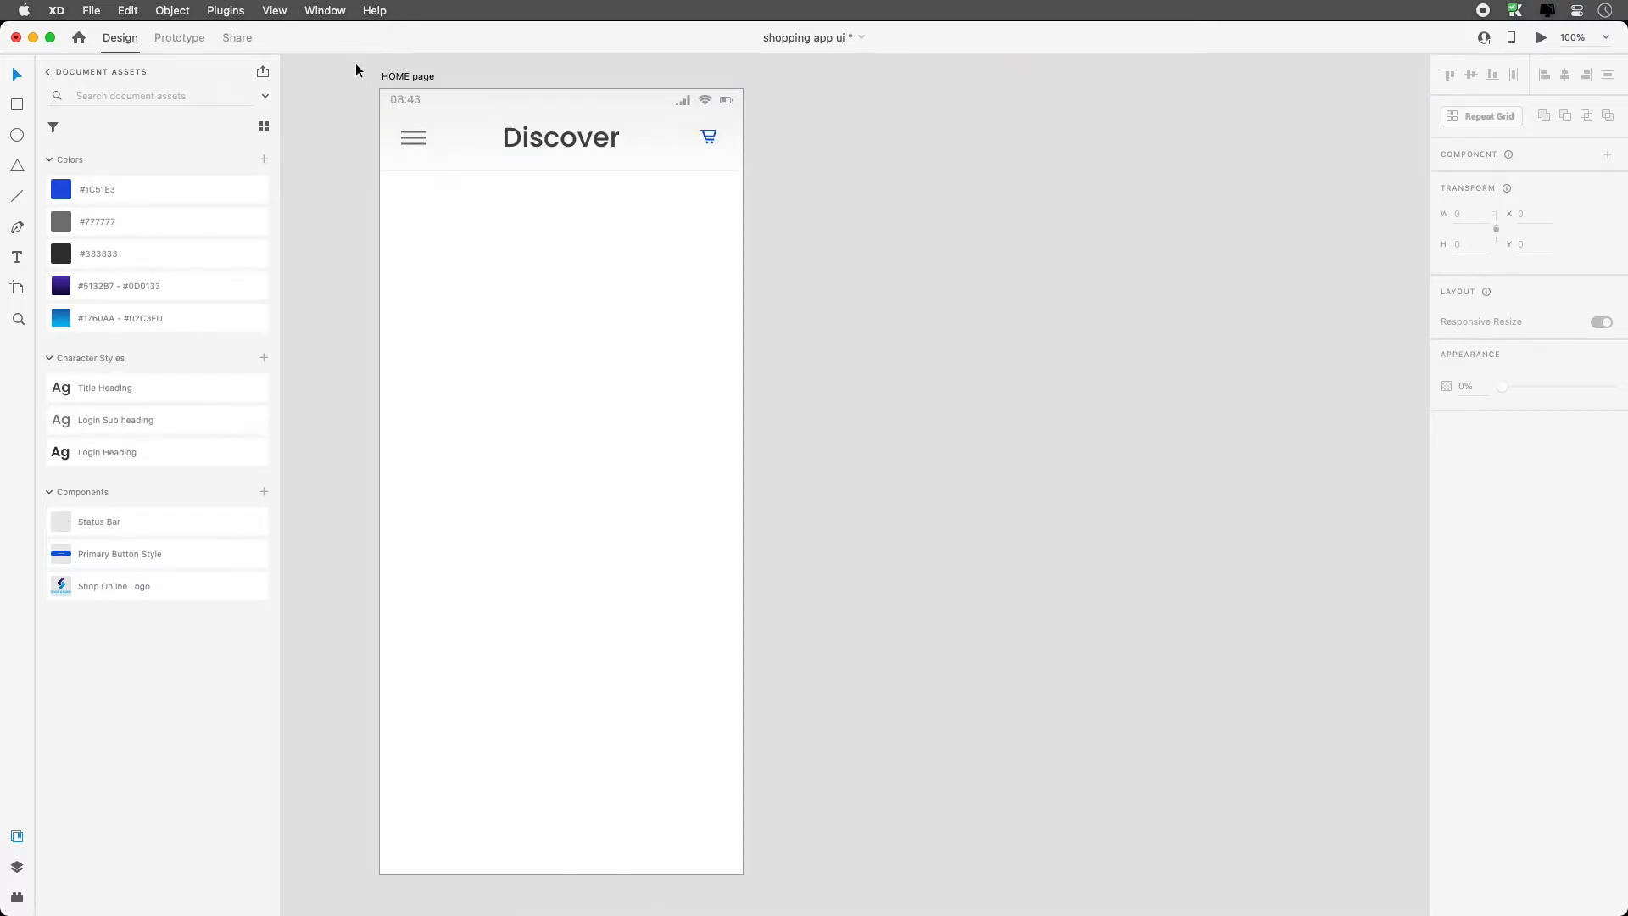
left_click_drag(354, 70, 393, 133)
left_click(805, 199)
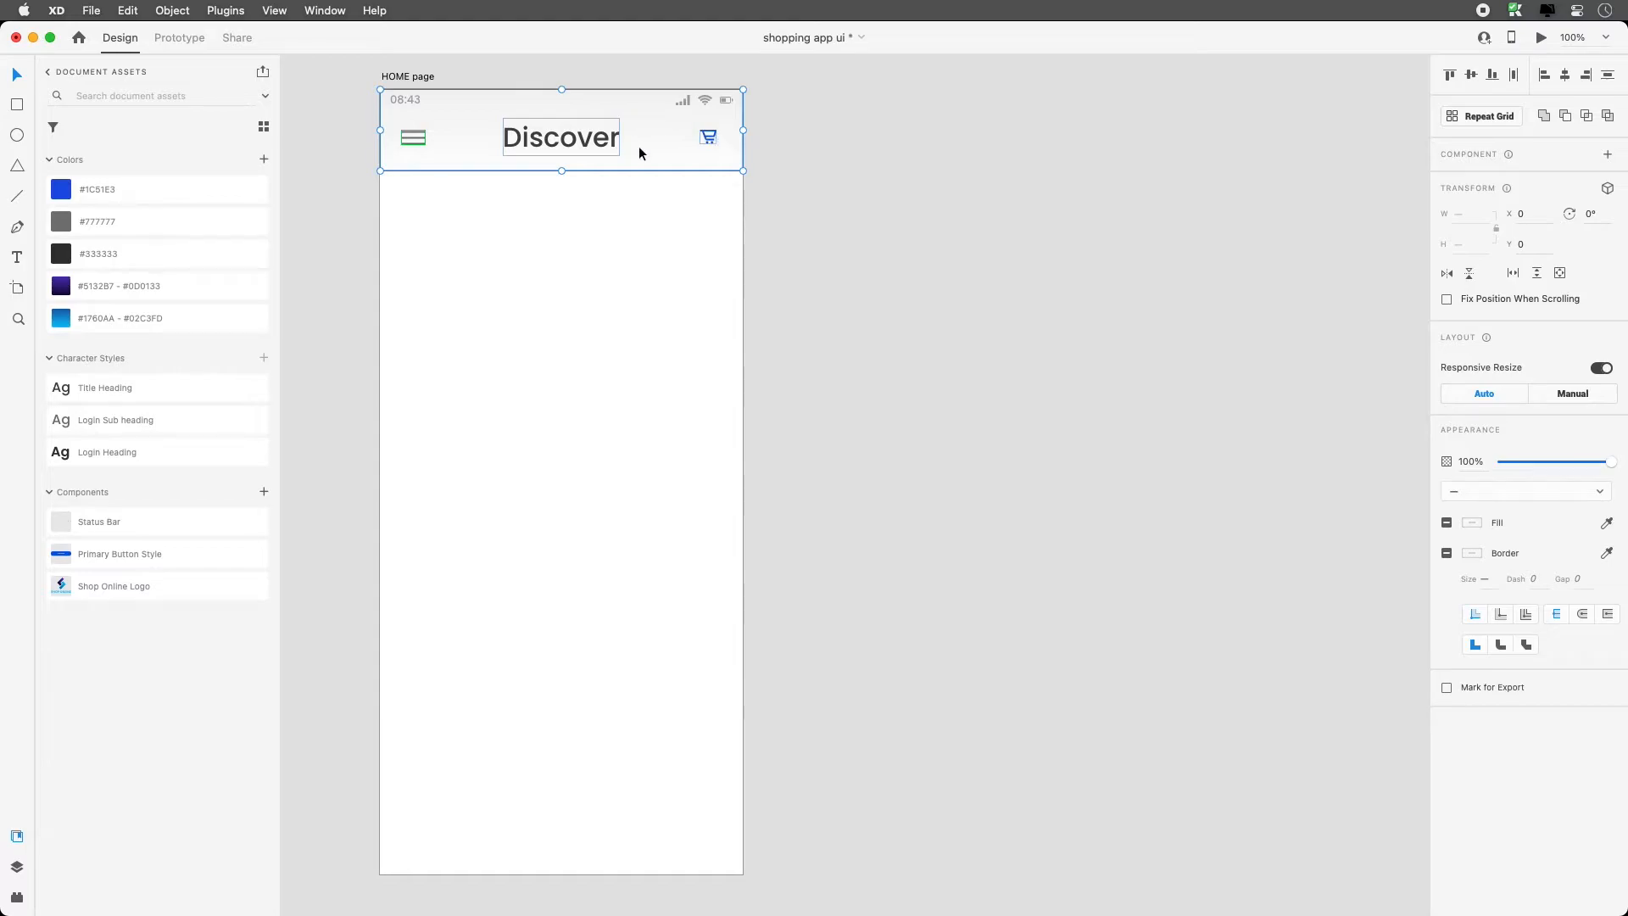
left_click(263, 492)
double_click(93, 526)
type("Mai")
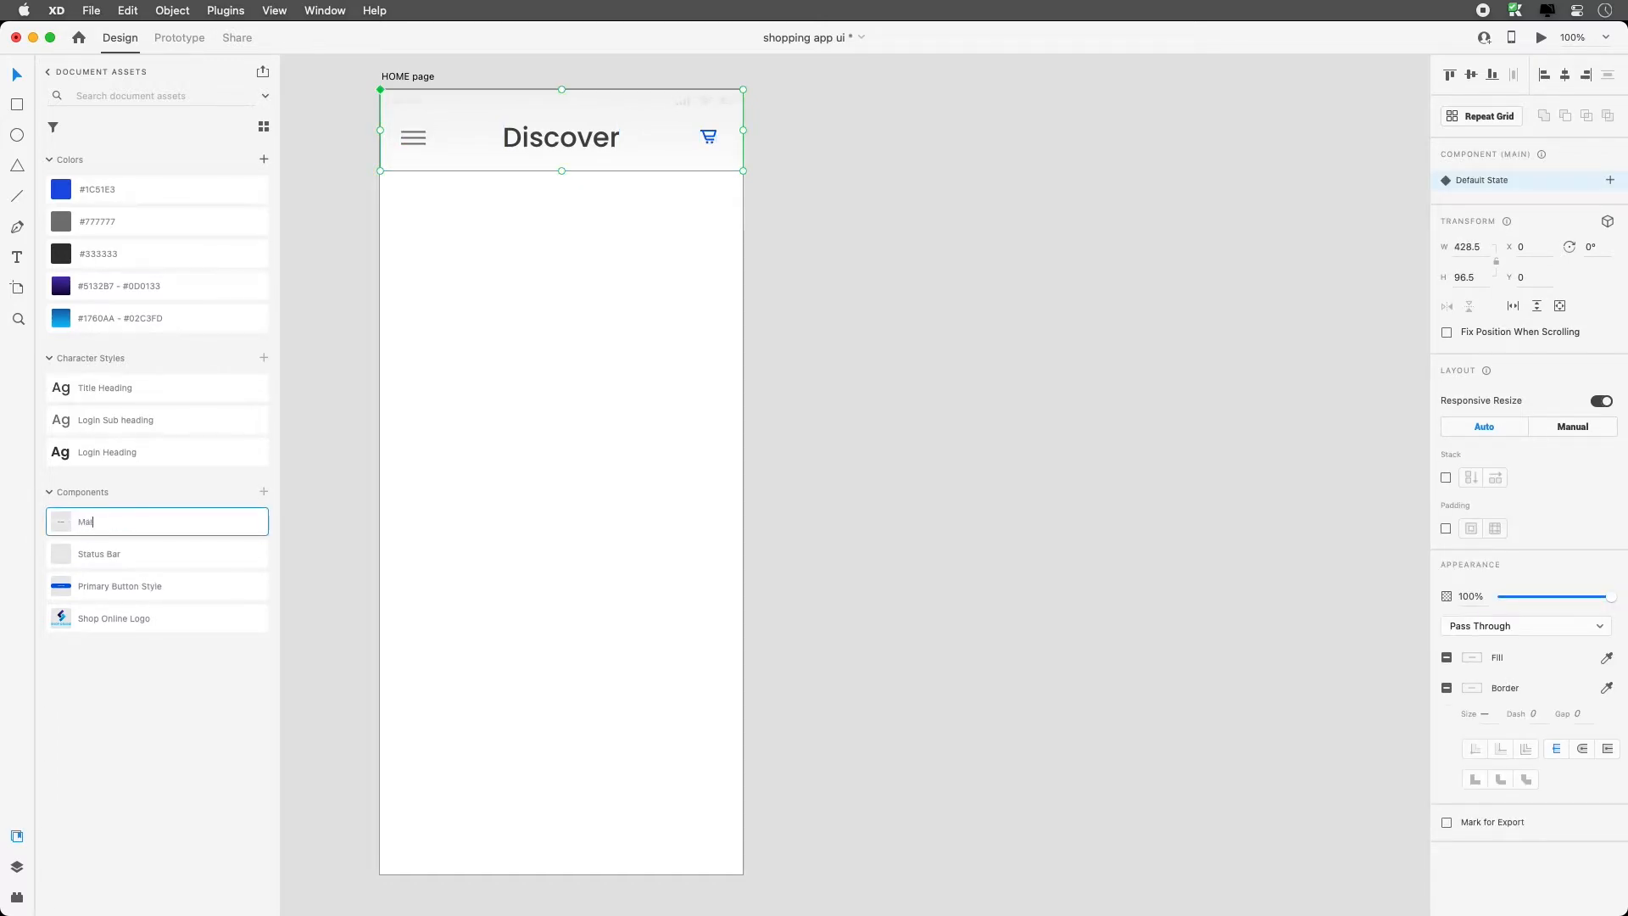
type("n header")
key("Return")
left_click(531, 259)
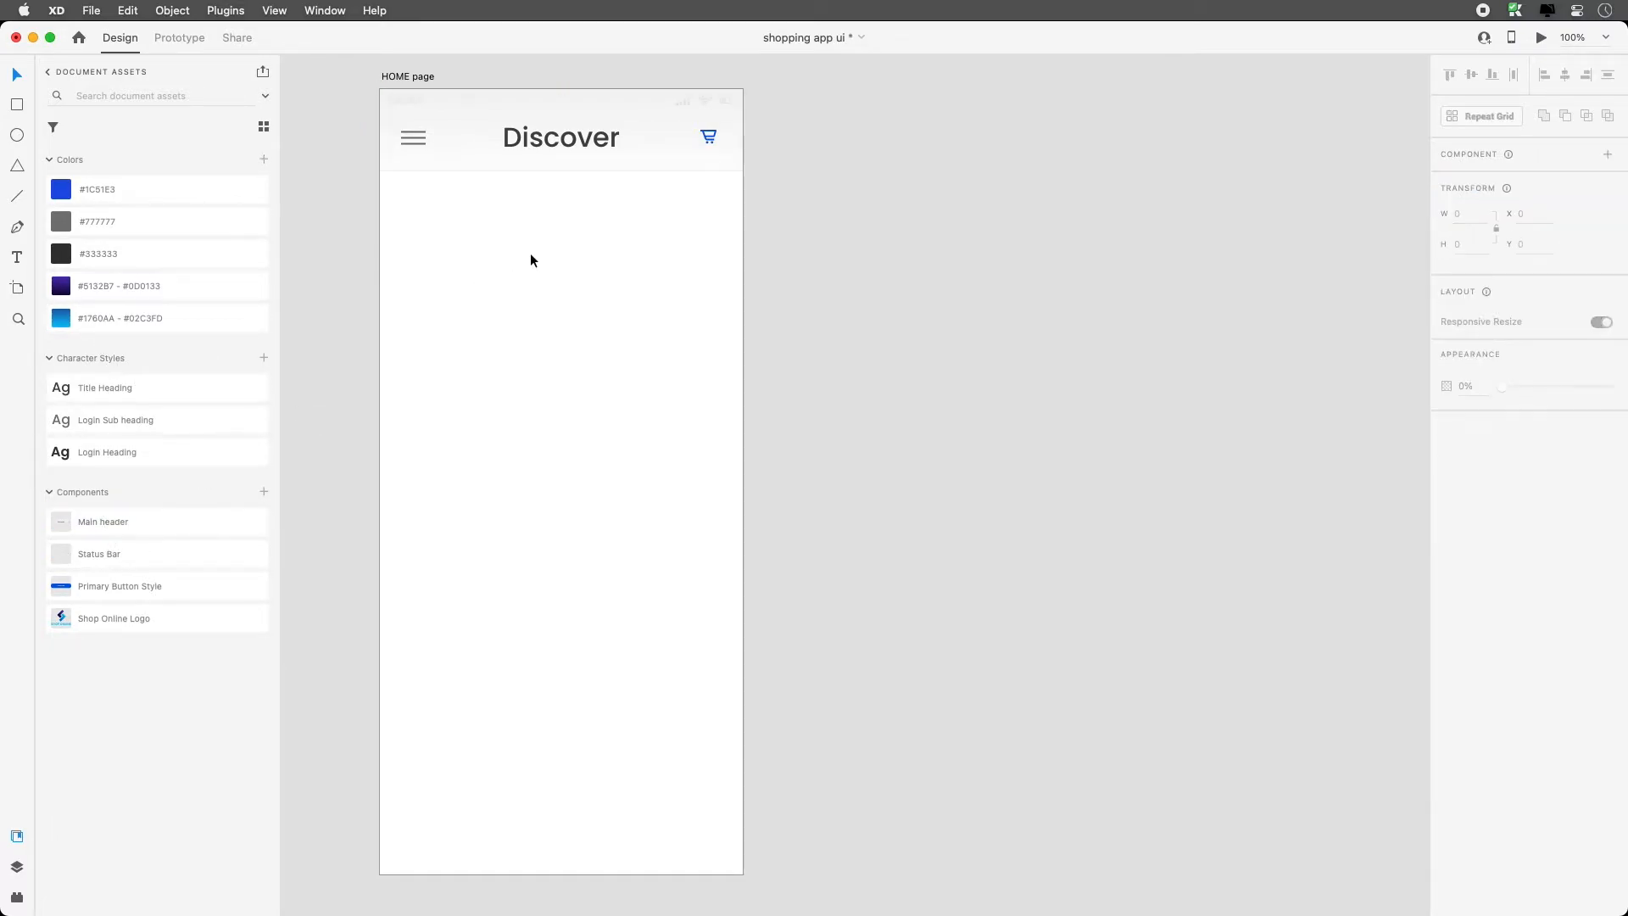
Send the Main header component to the back and select the status bar above it
left_click(622, 124)
right_click(654, 132)
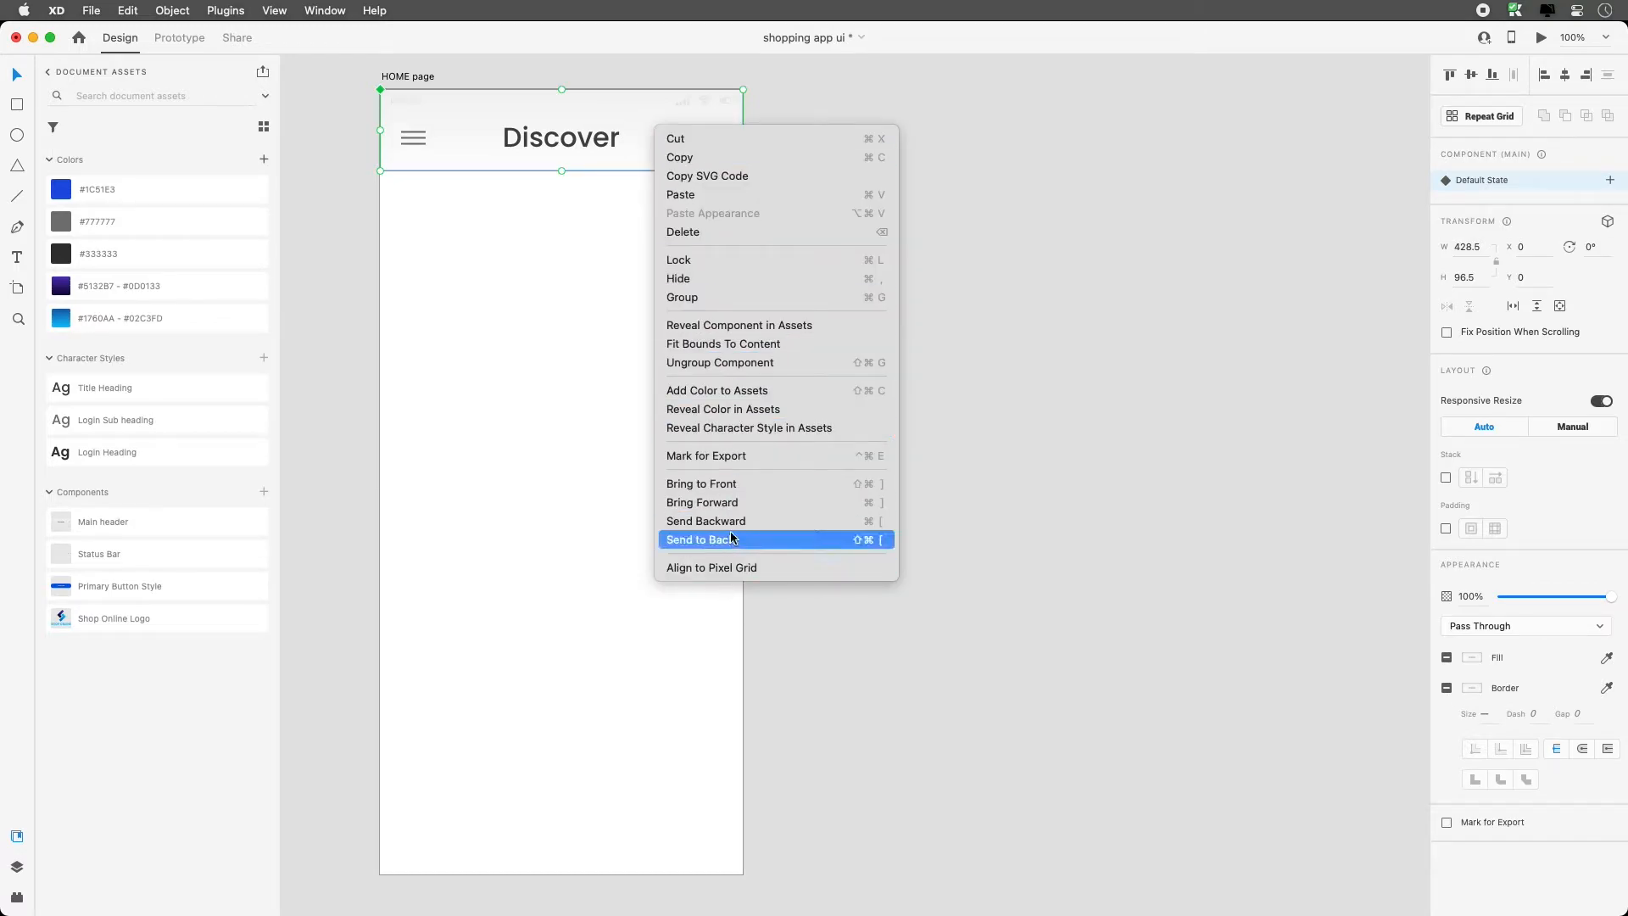
left_click(701, 539)
left_click(701, 101)
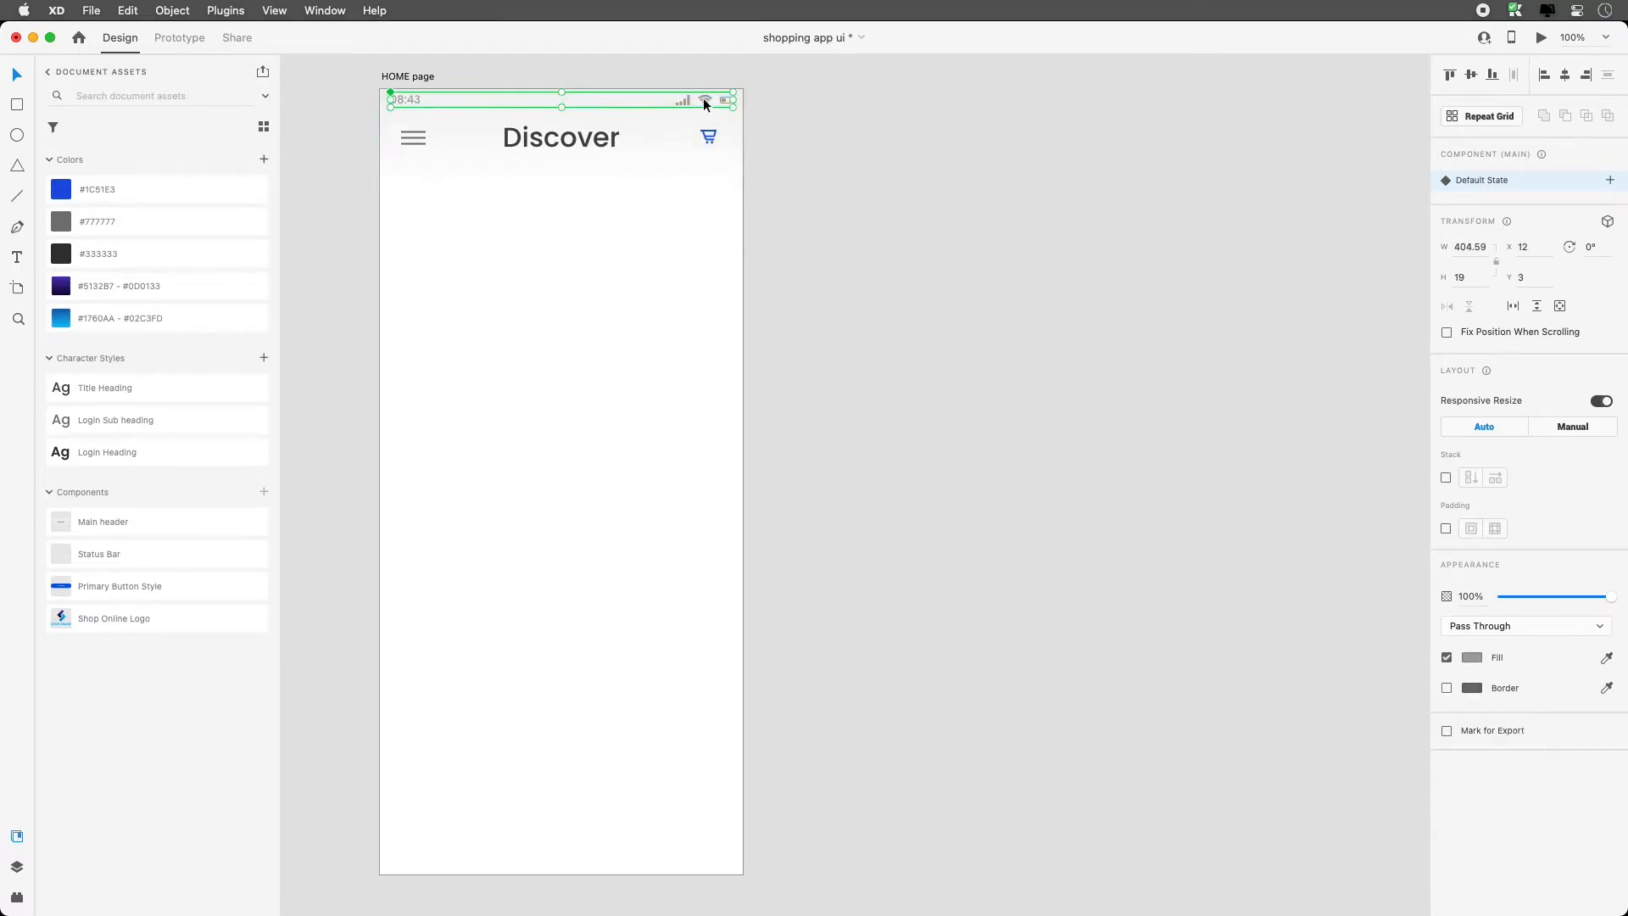
Show the layout guides and draw a rectangle about 378 by 57 between the side guides, just below the header
left_click(607, 338)
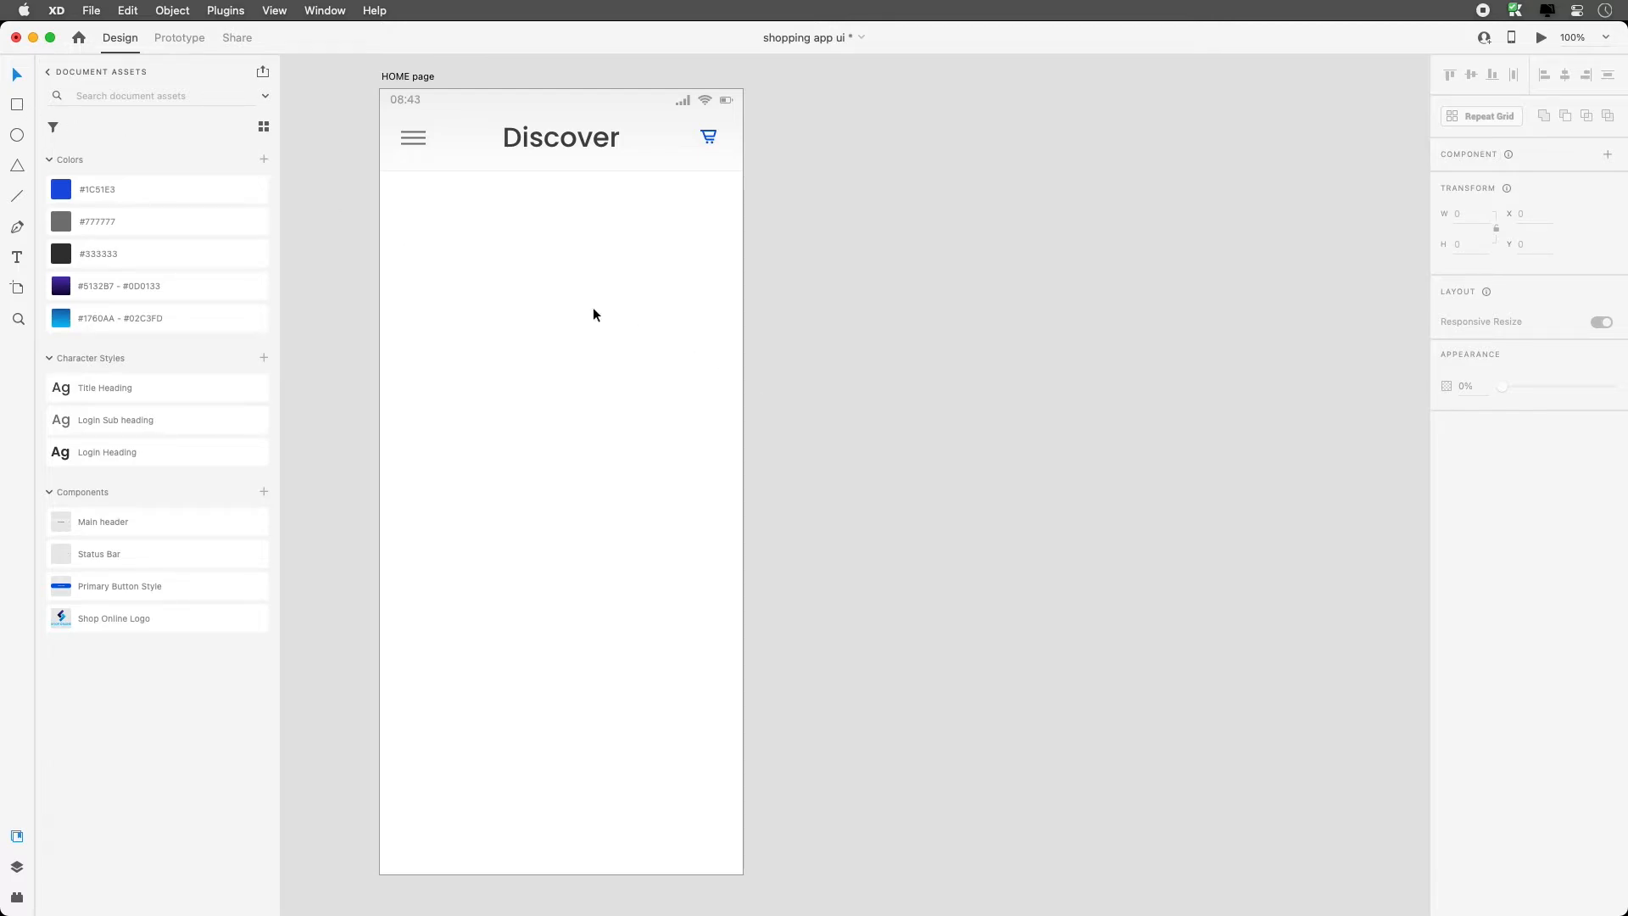
key("super+semicolon")
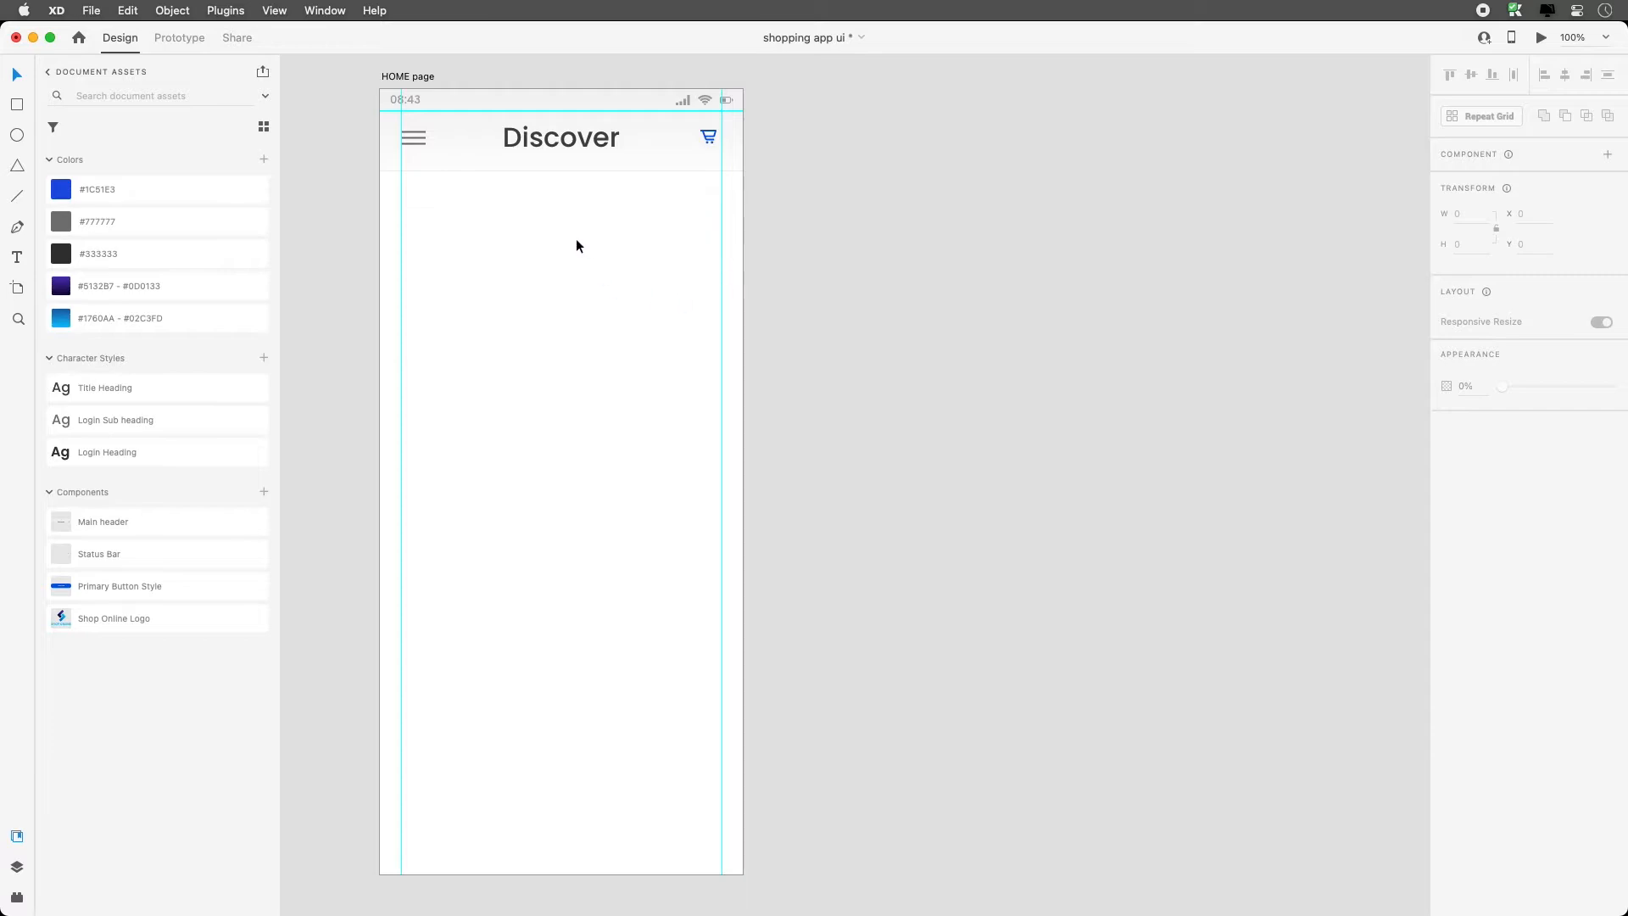
left_click(16, 104)
mouse_move(402, 188)
left_mouse_down()
mouse_move(683, 251)
mouse_move(722, 236)
left_mouse_up()
left_click(637, 282)
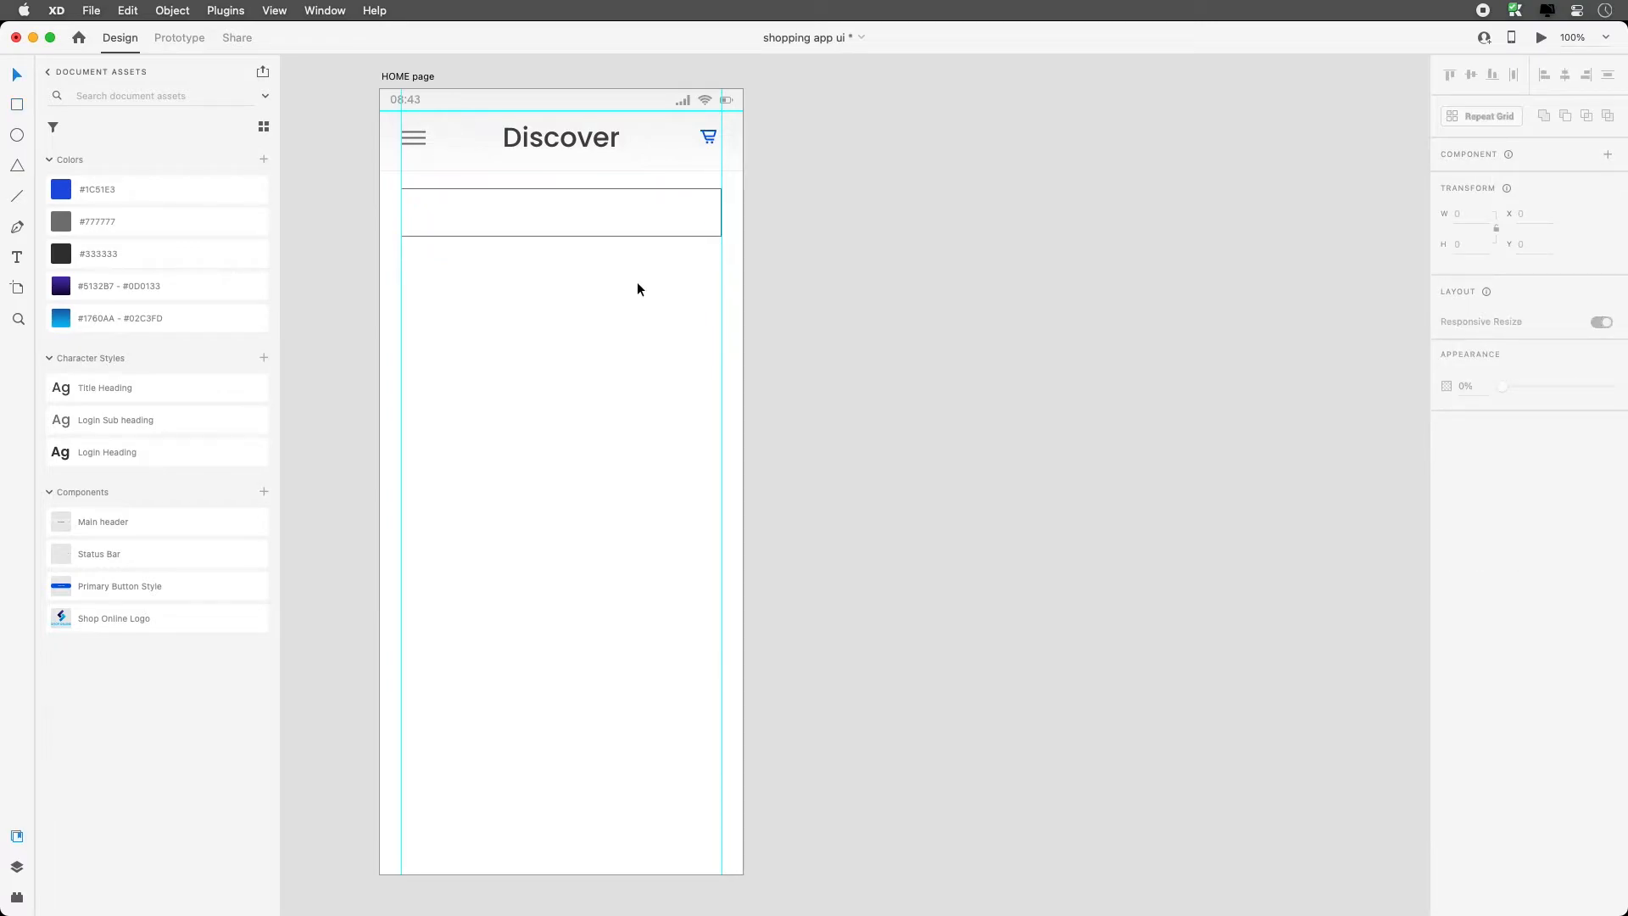
Round the rectangle's corners to a radius of 4 and remove its border
left_click(650, 208)
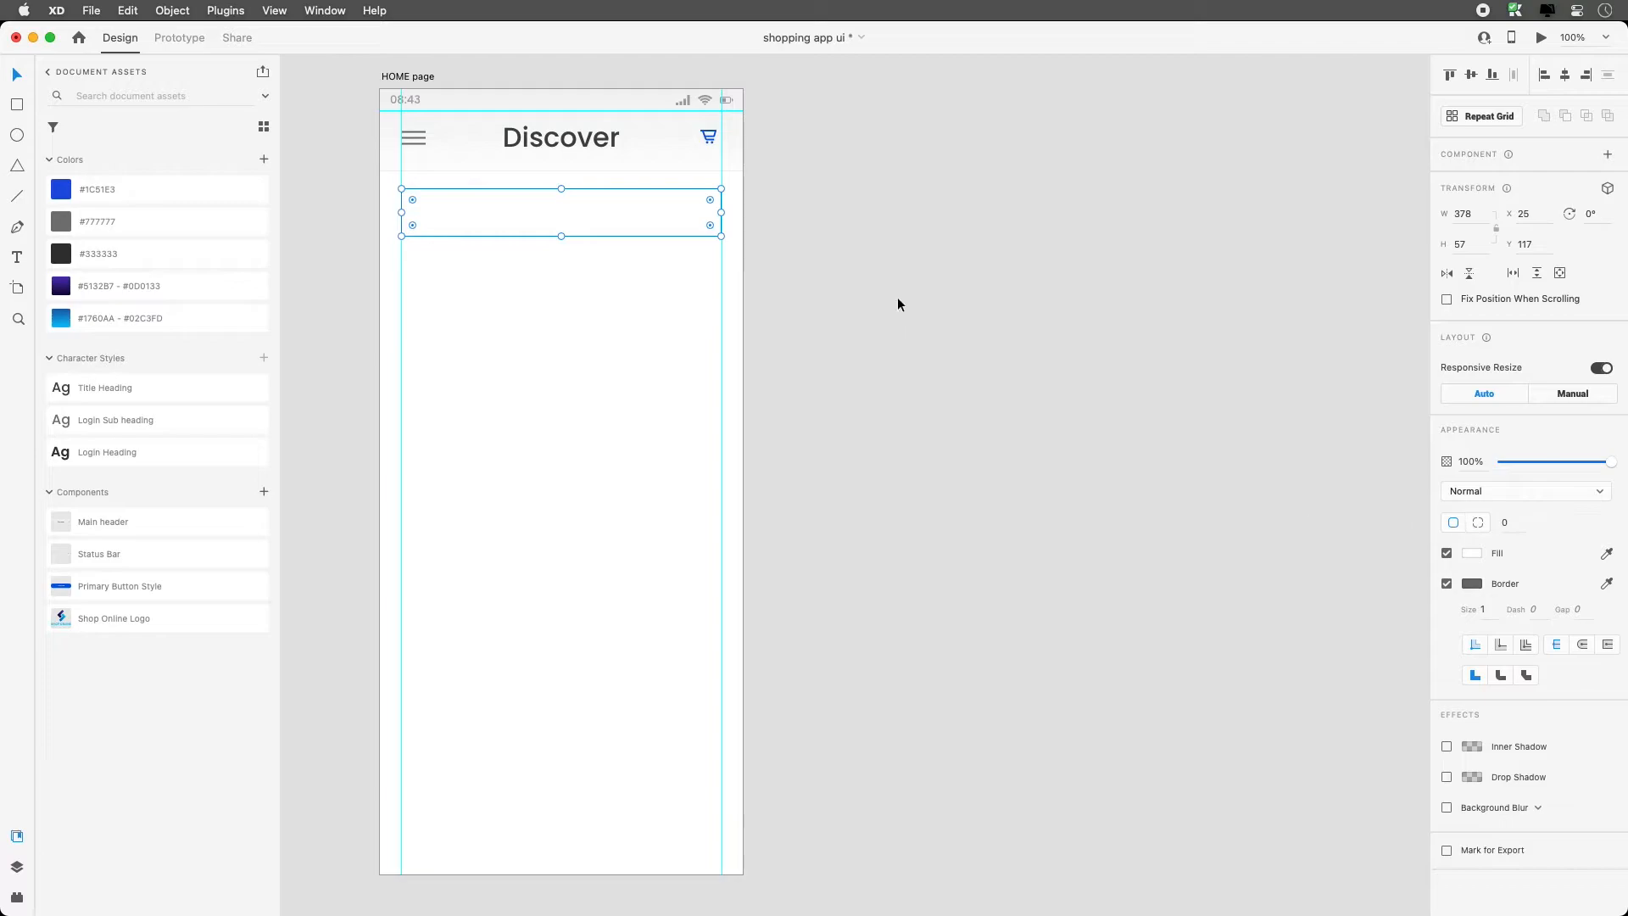
left_click_drag(710, 201, 706, 210)
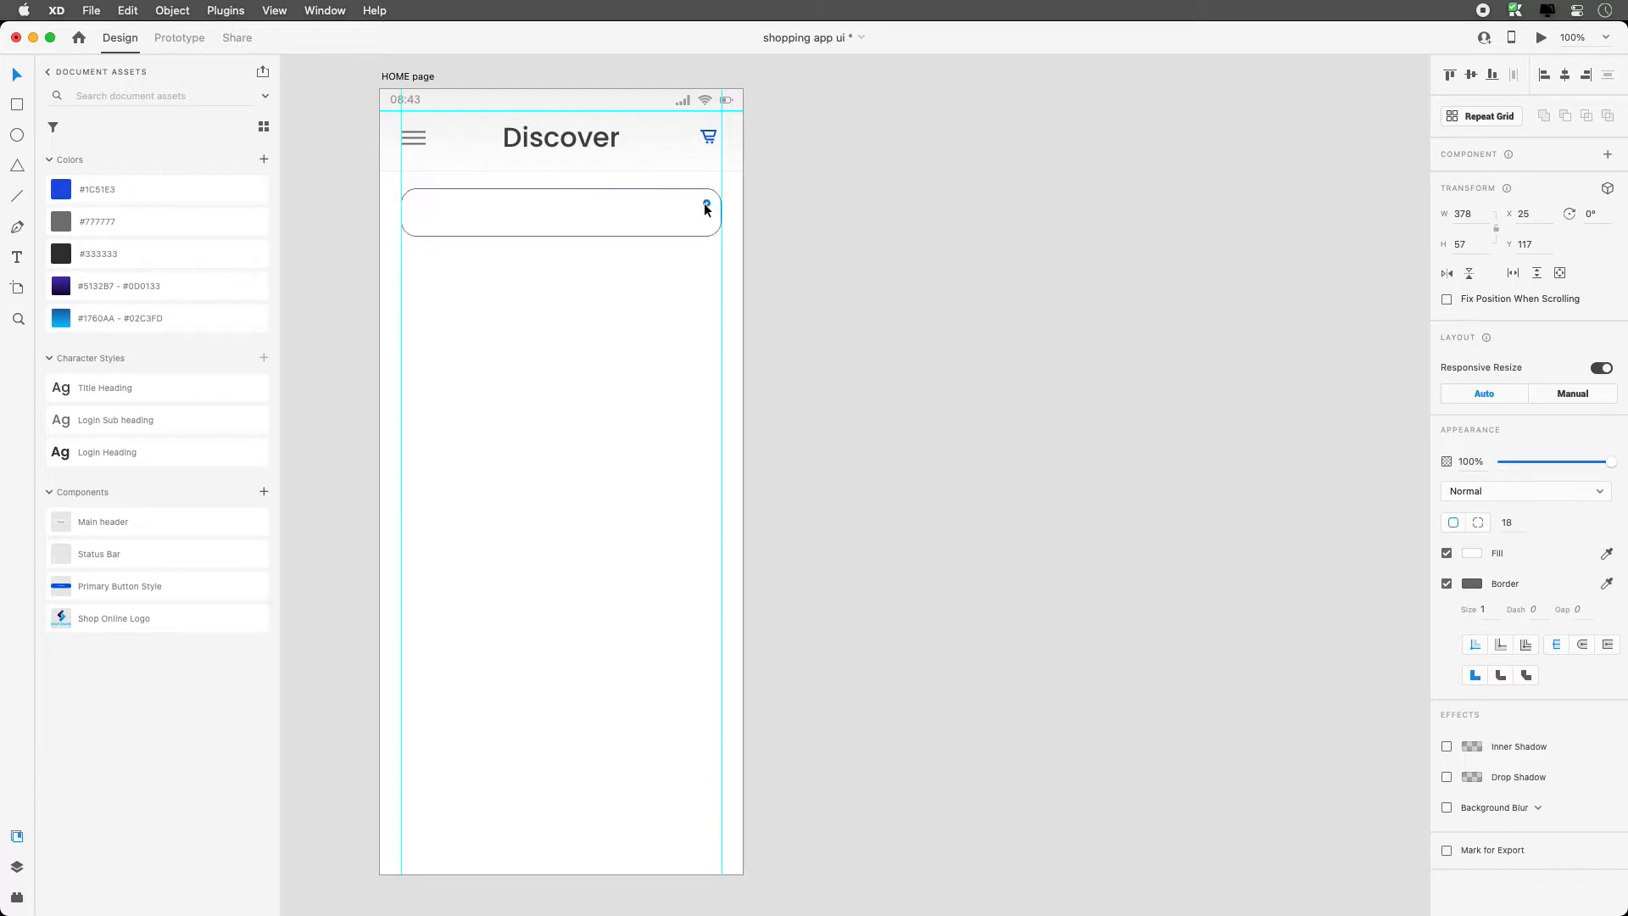
left_click(1508, 521)
type("4")
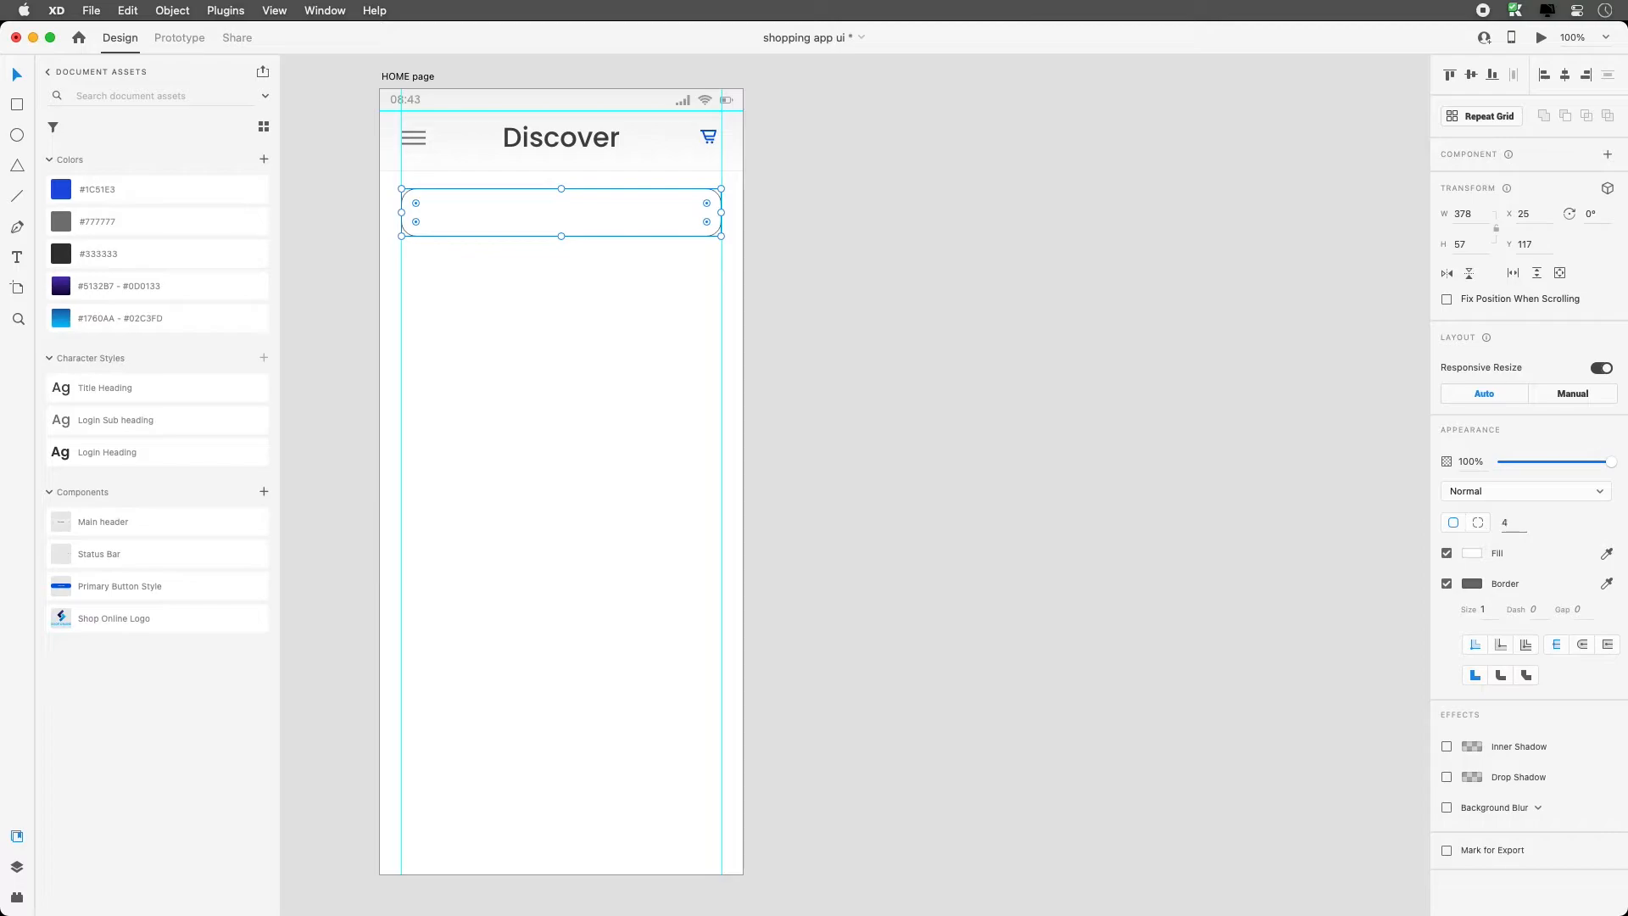
key("Return")
left_click(1447, 584)
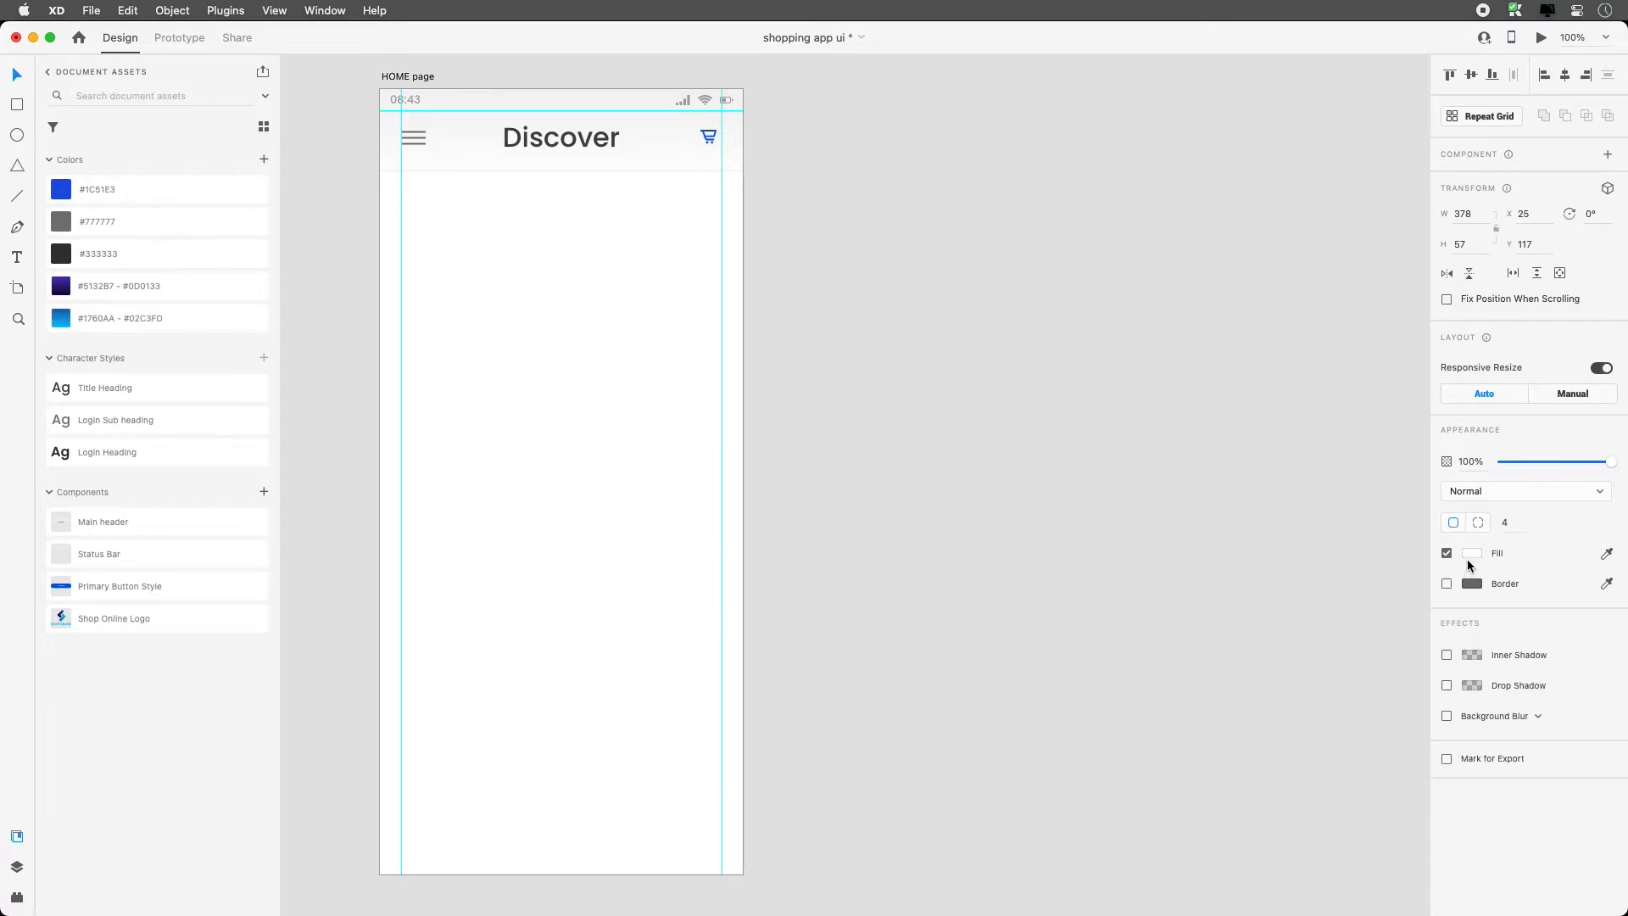
Fill the rectangle below the header with the mid grey #898989
left_click(1472, 553)
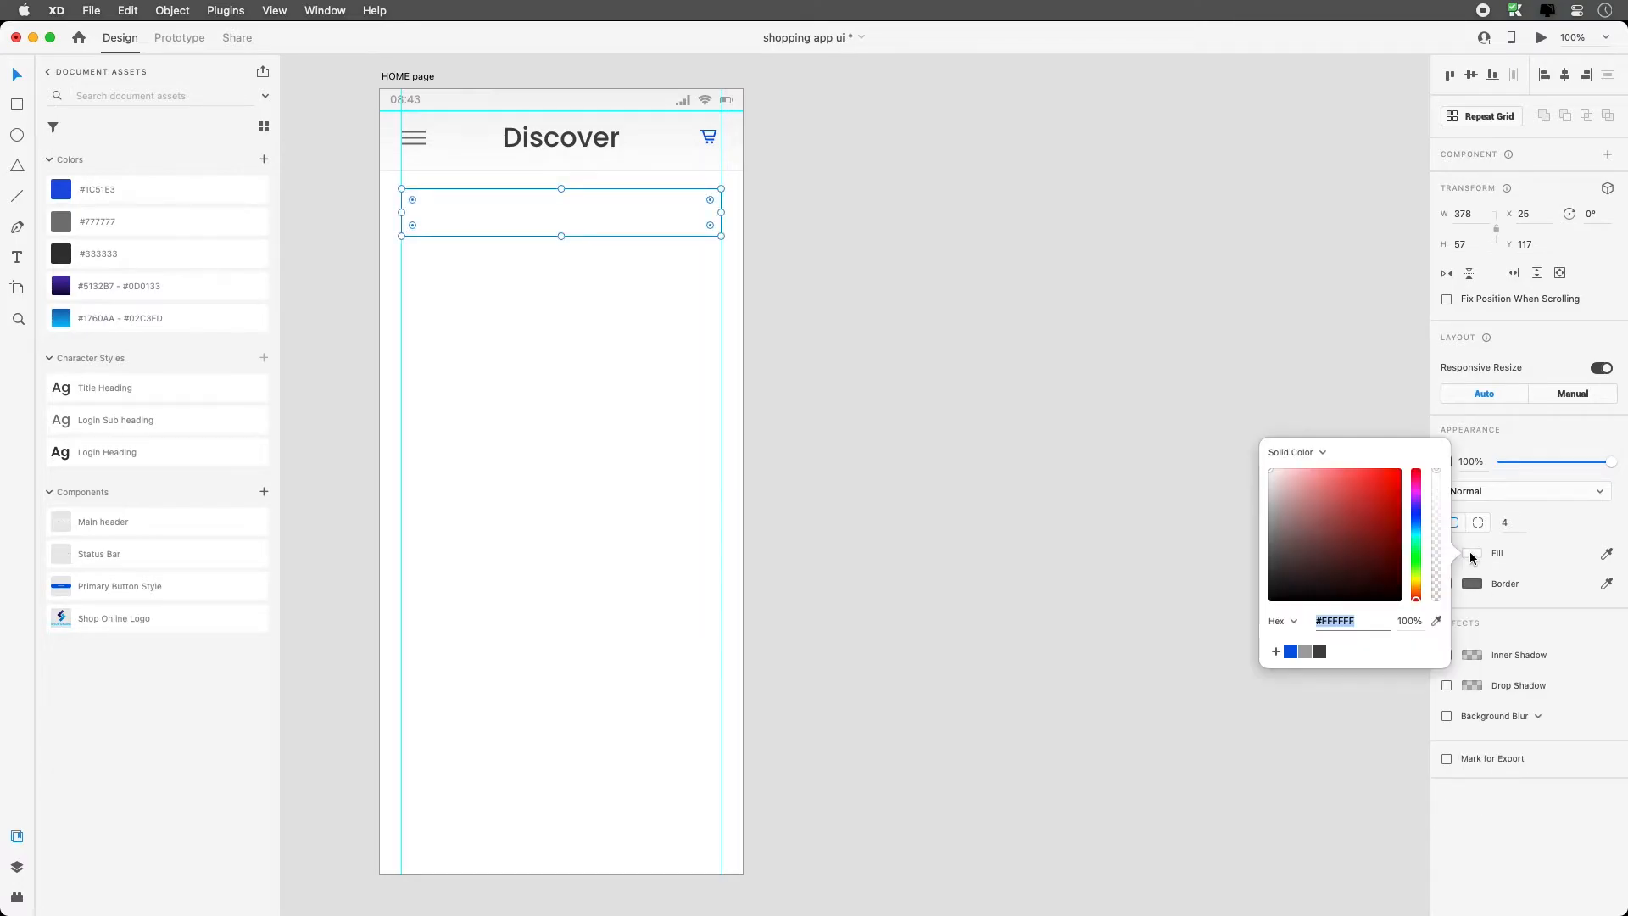
left_click(1270, 470)
left_click_drag(1265, 472, 1264, 529)
left_click(482, 322)
Add the text "Search all" in the blank area below the rectangle and colour it dark grey
key("t")
left_click(483, 321)
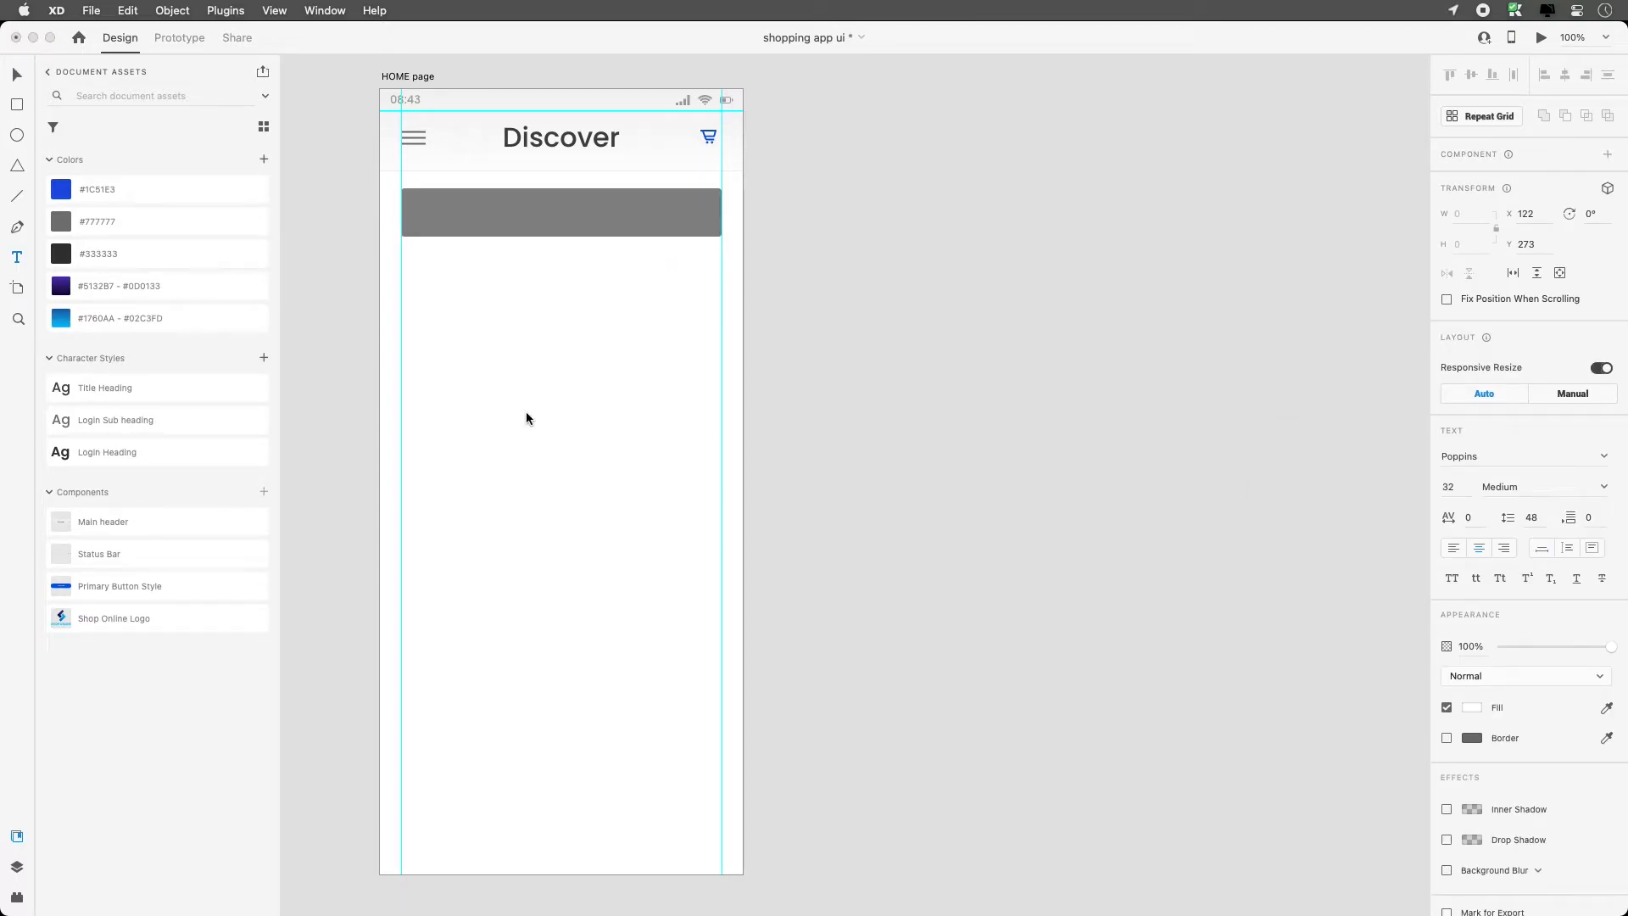
type("Search for")
key("super+a")
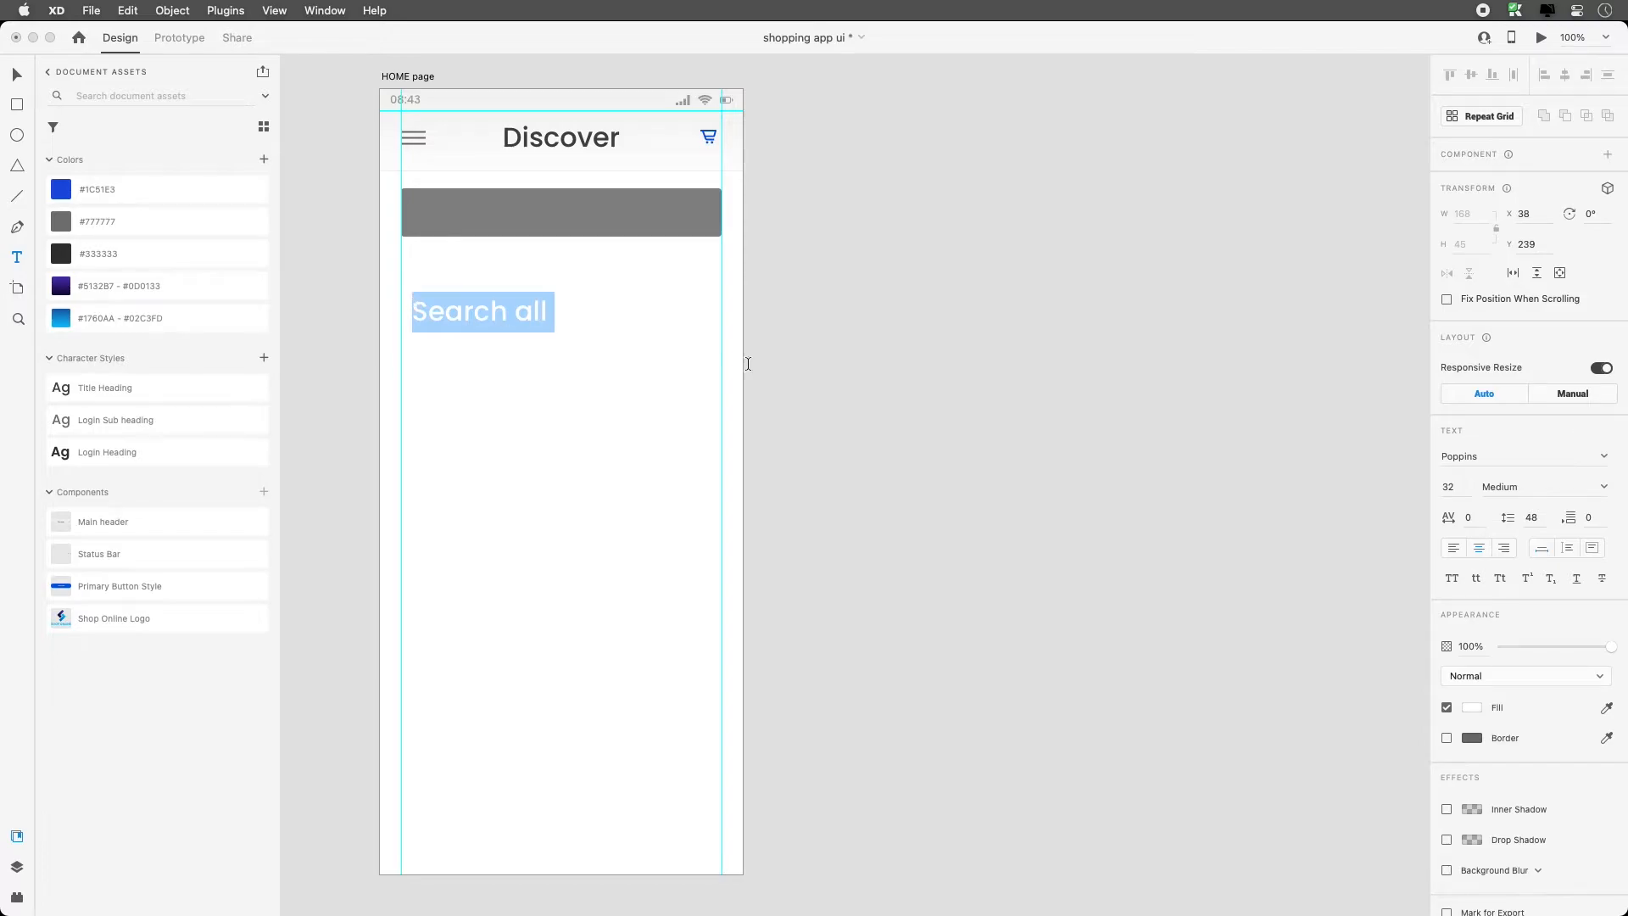
left_click(1479, 715)
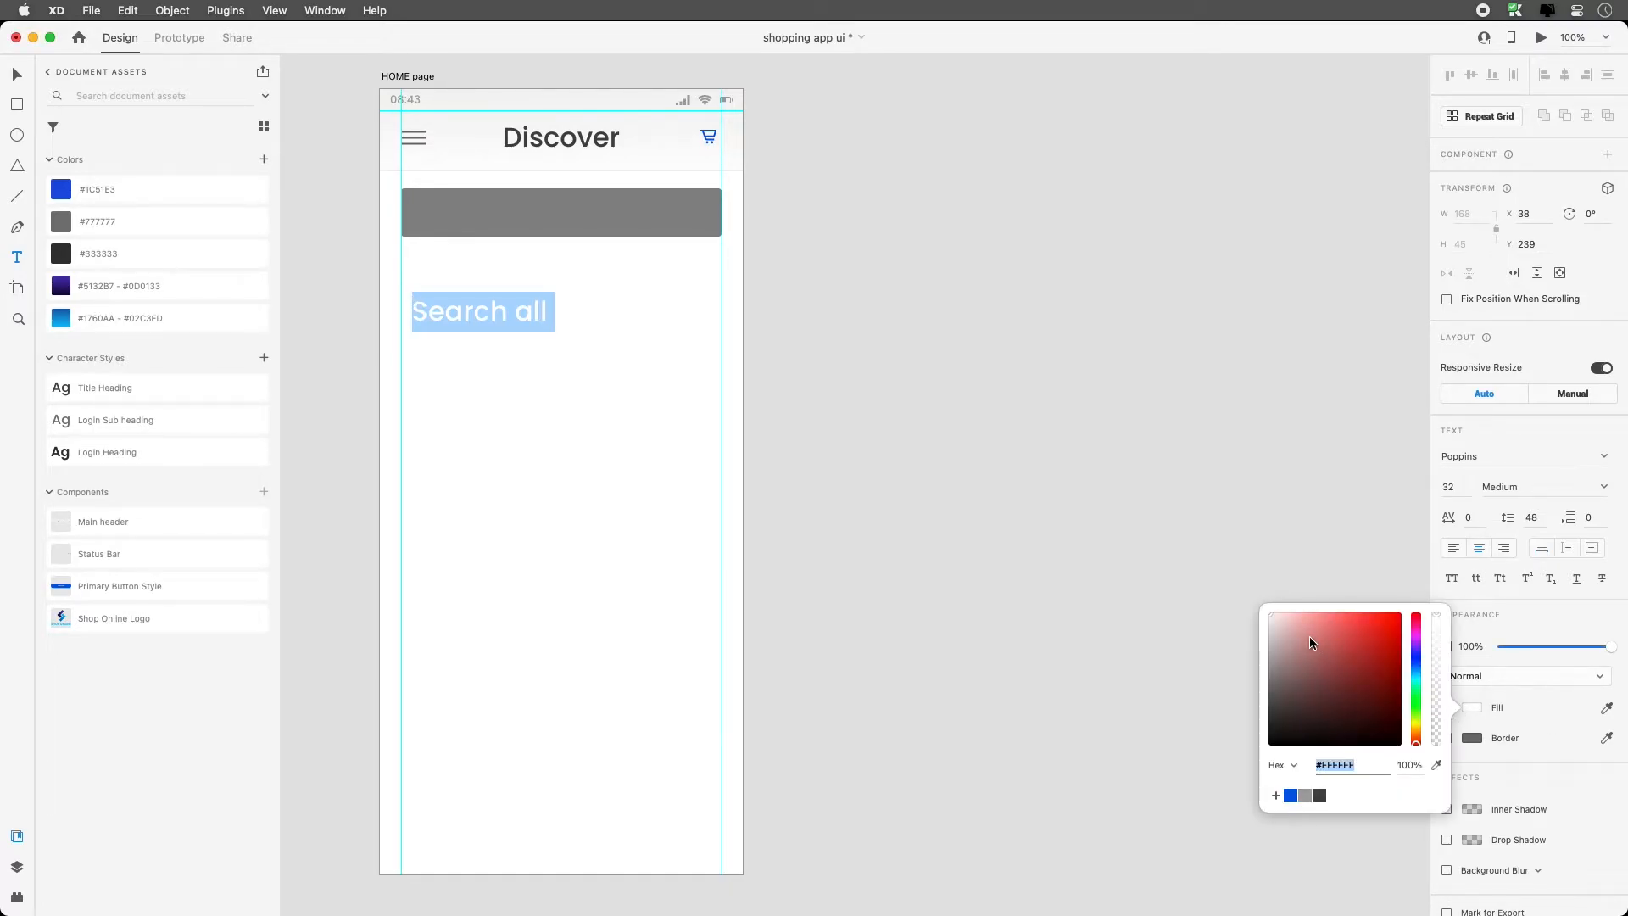
left_click(1319, 795)
left_click(511, 312)
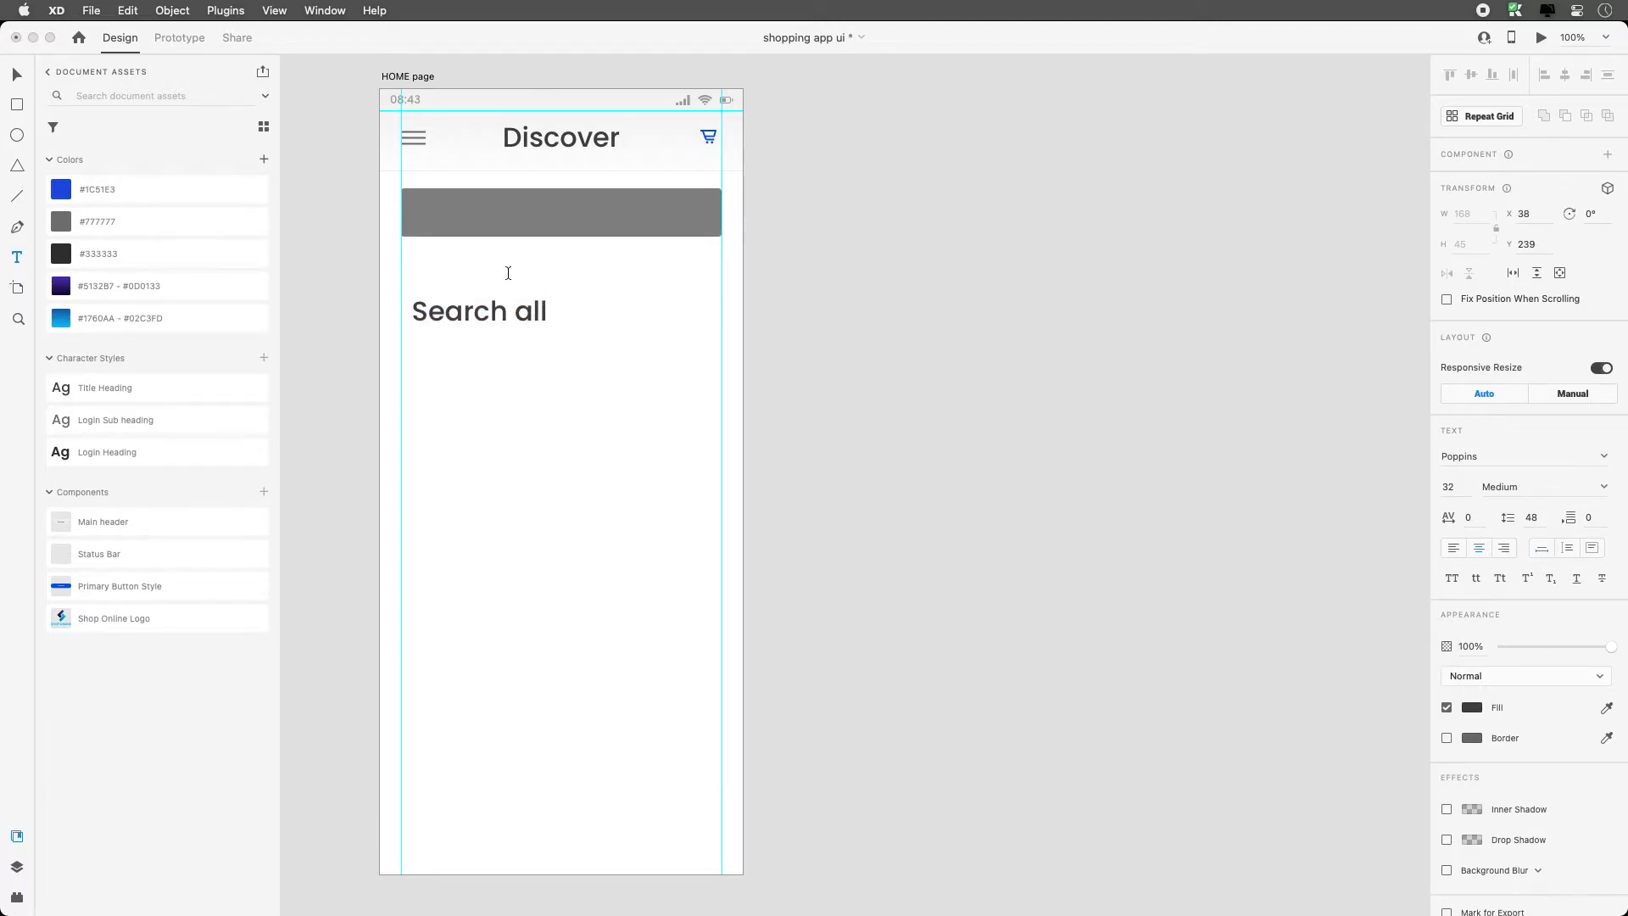
Move the "Search all" text onto the grey rectangle, near its left end
left_click(17, 75)
left_click_drag(497, 322, 513, 221)
left_click(588, 351)
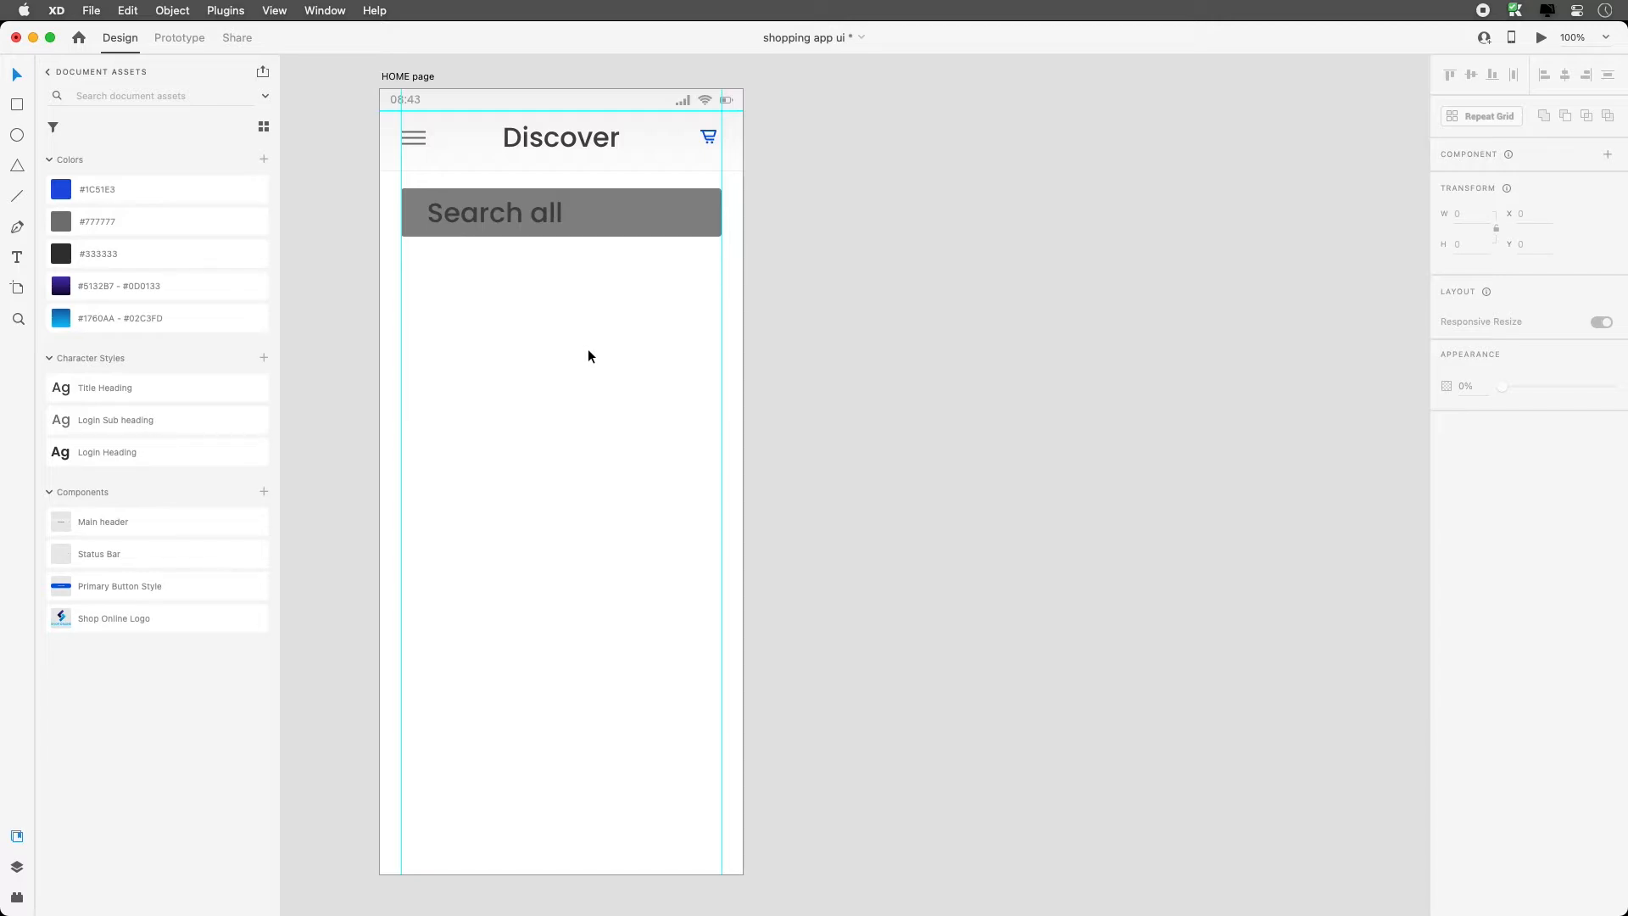
Change the search bar rectangle's fill to the light grey #F4F4F4
left_click(613, 217)
left_click(1472, 553)
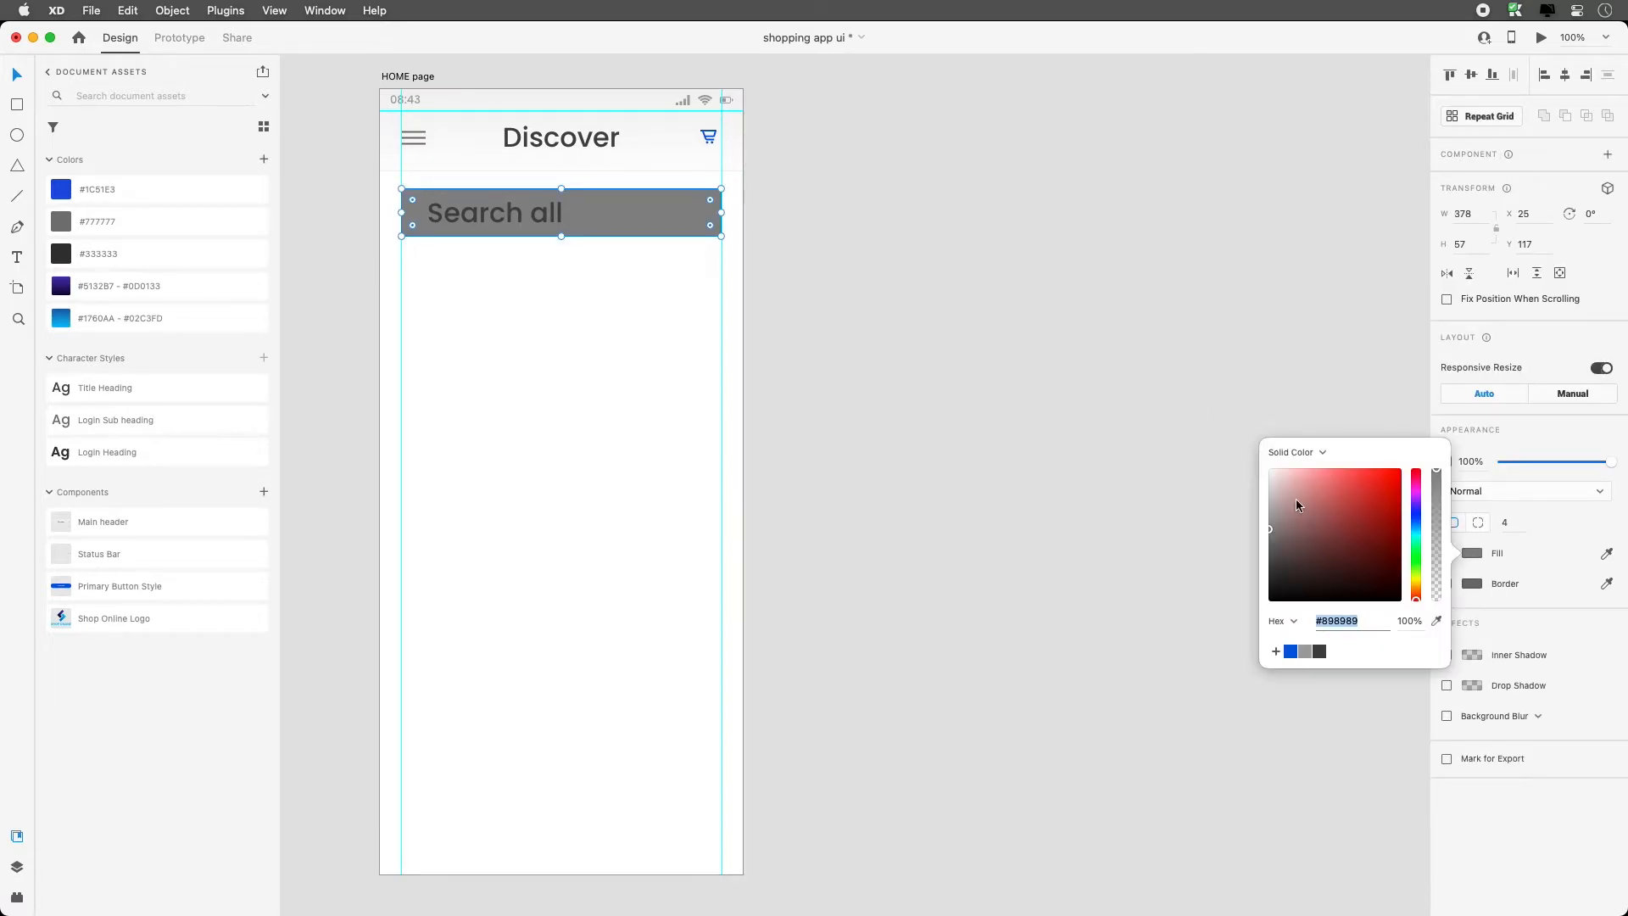
left_click_drag(1274, 536, 1254, 472)
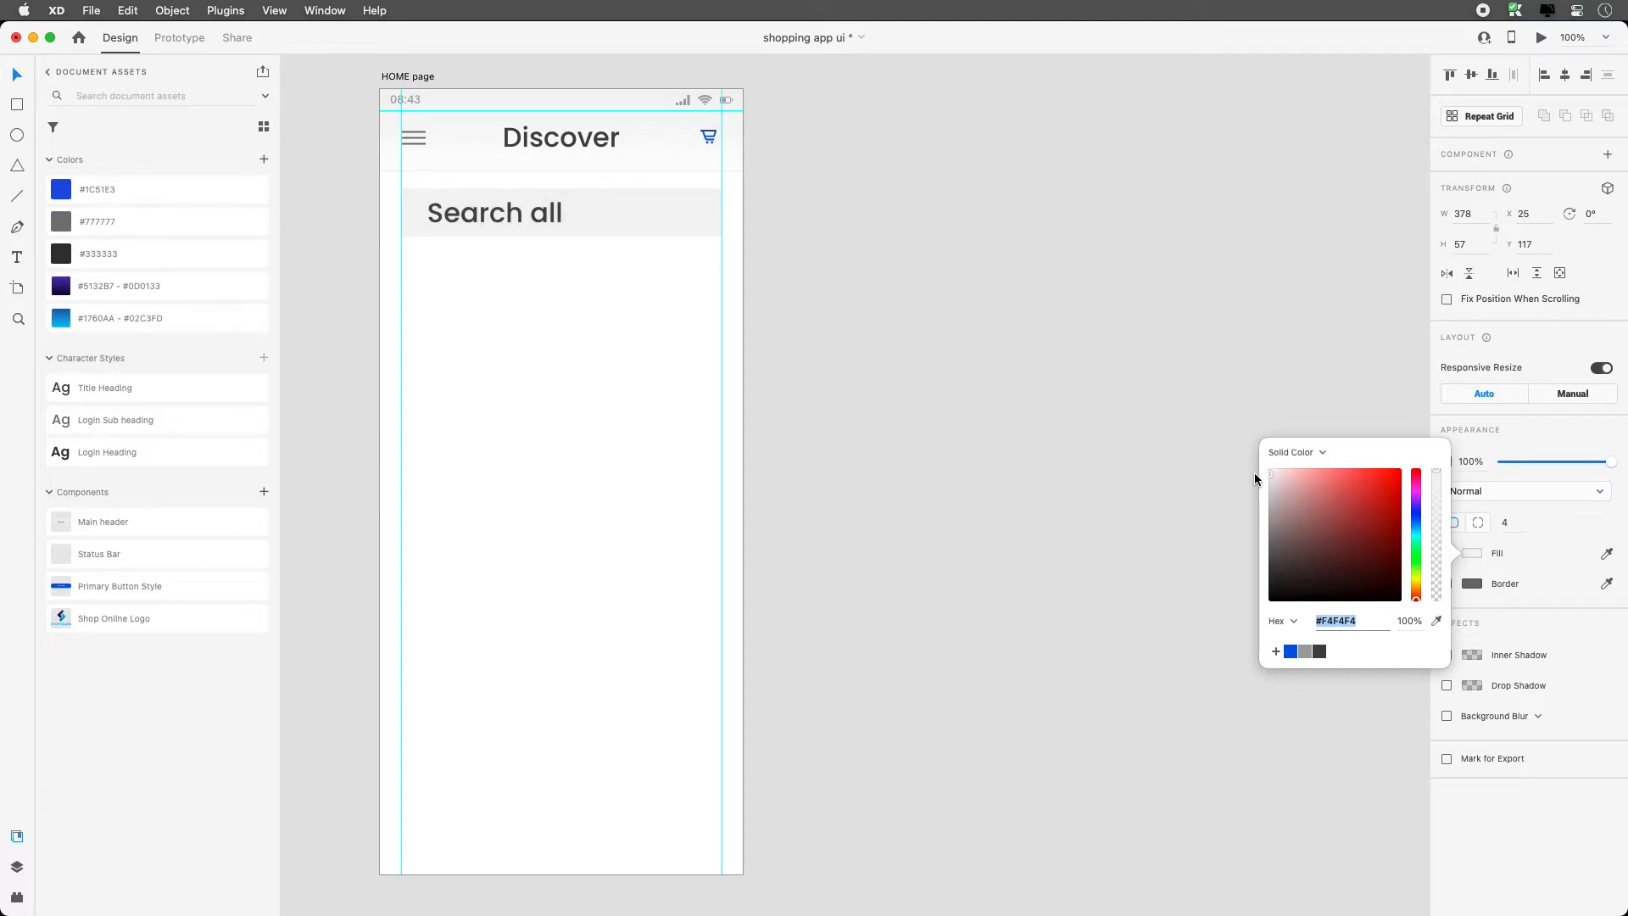
scroll(1077, 463, "down", 1)
left_click(663, 373)
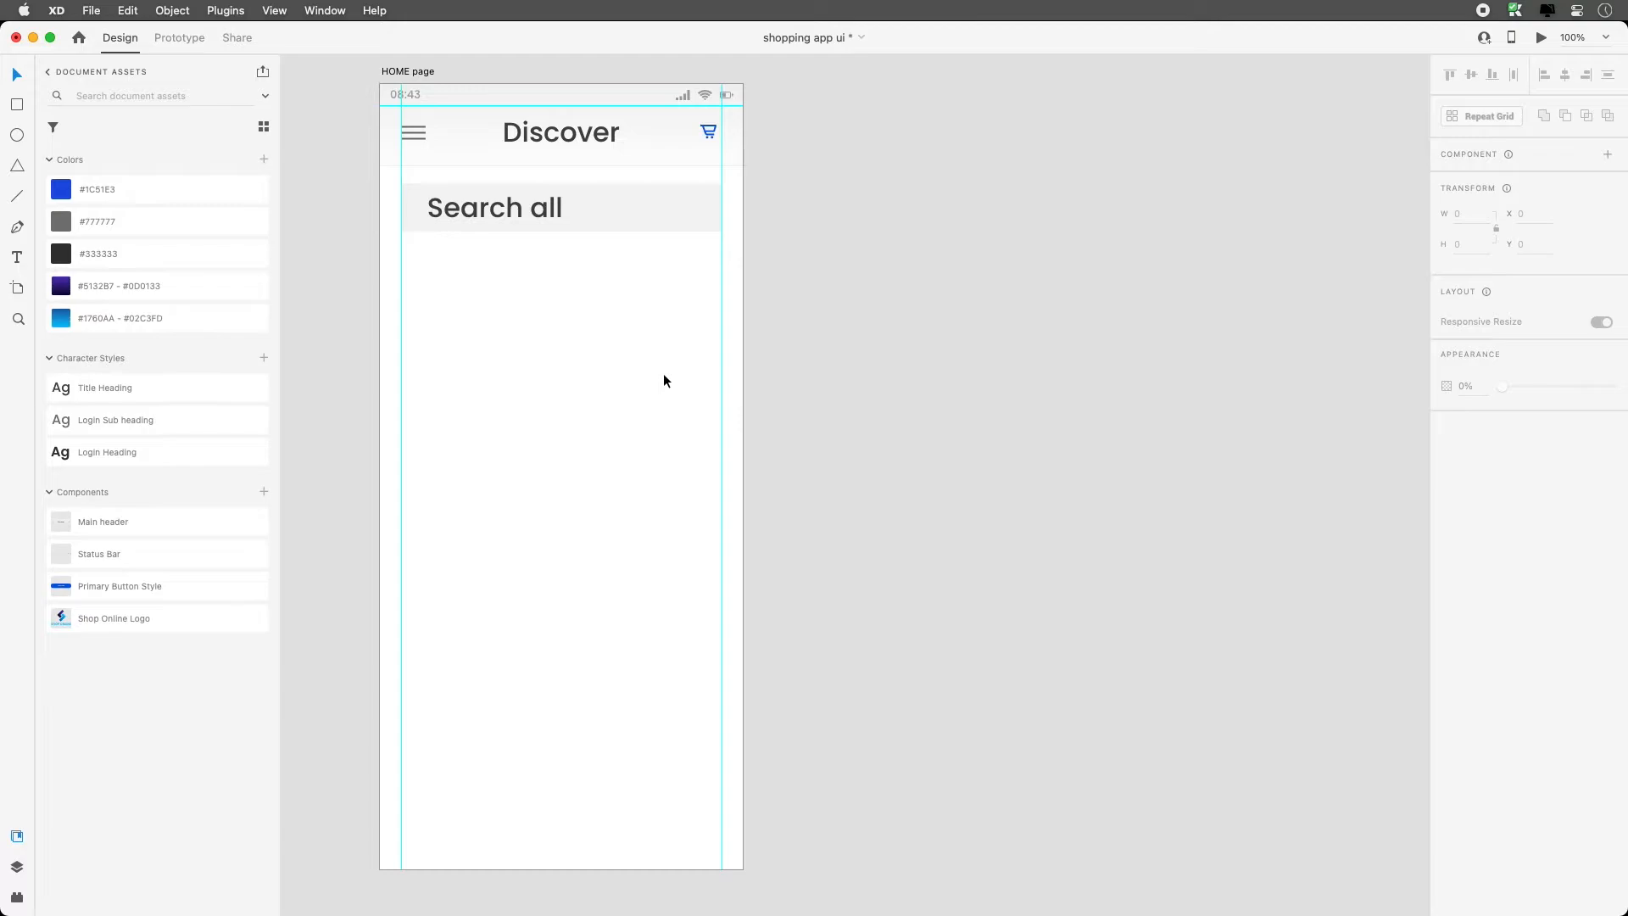
Set the "Search all" text to font size 15, matching the username text on the sign-in screen
left_click(511, 205)
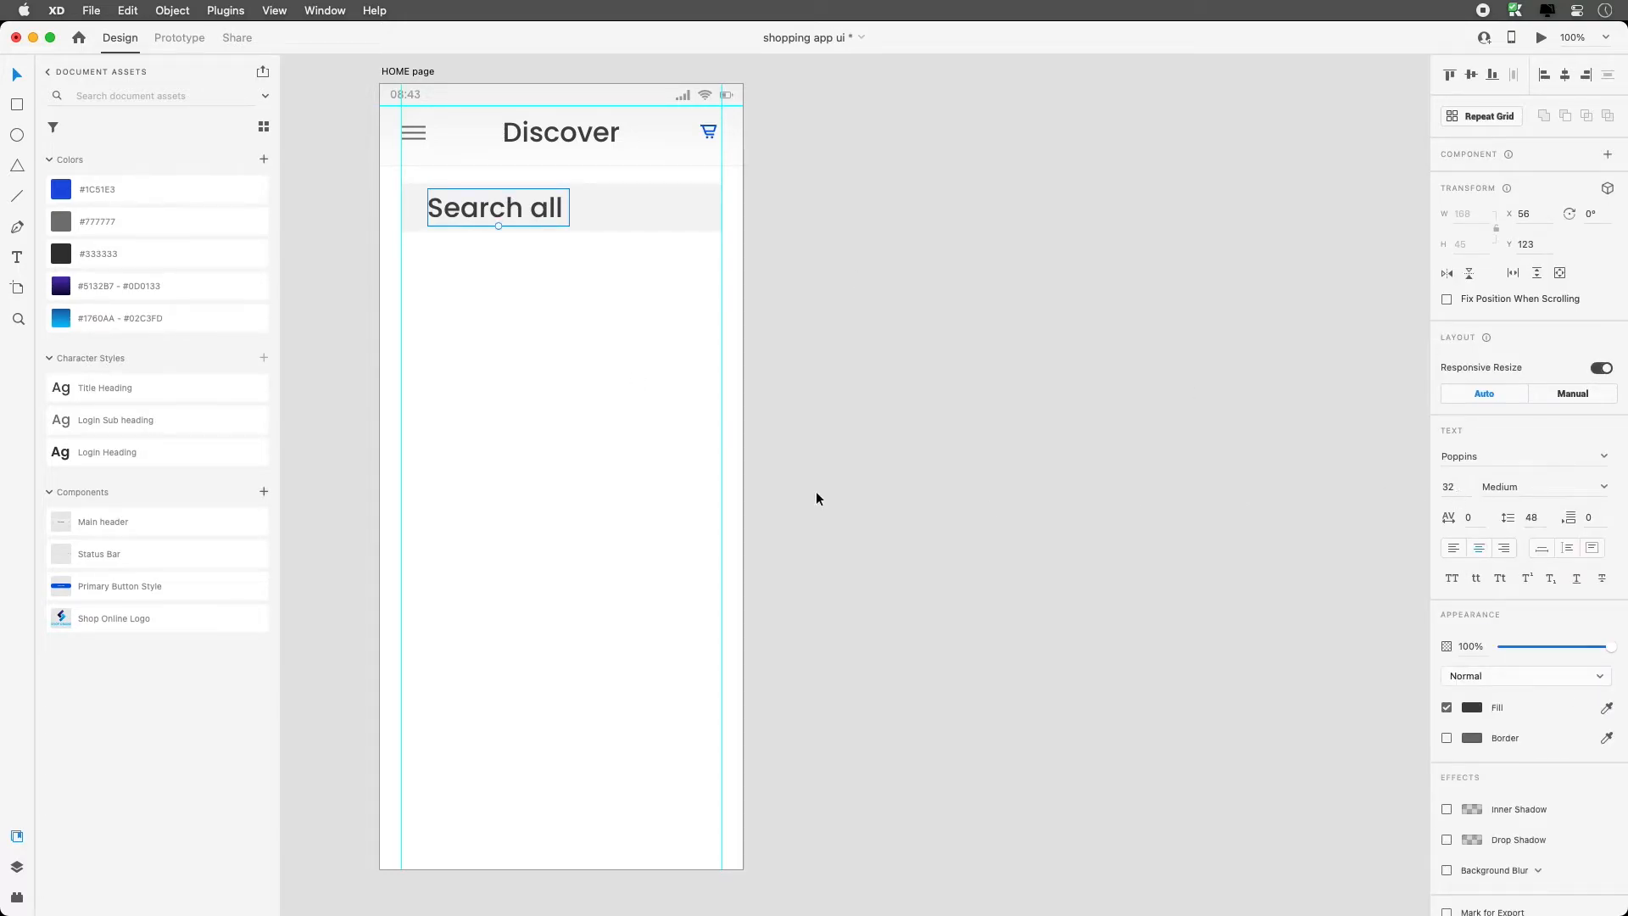
scroll(738, 324, "up", 5)
left_click_drag(910, 315, 799, 636)
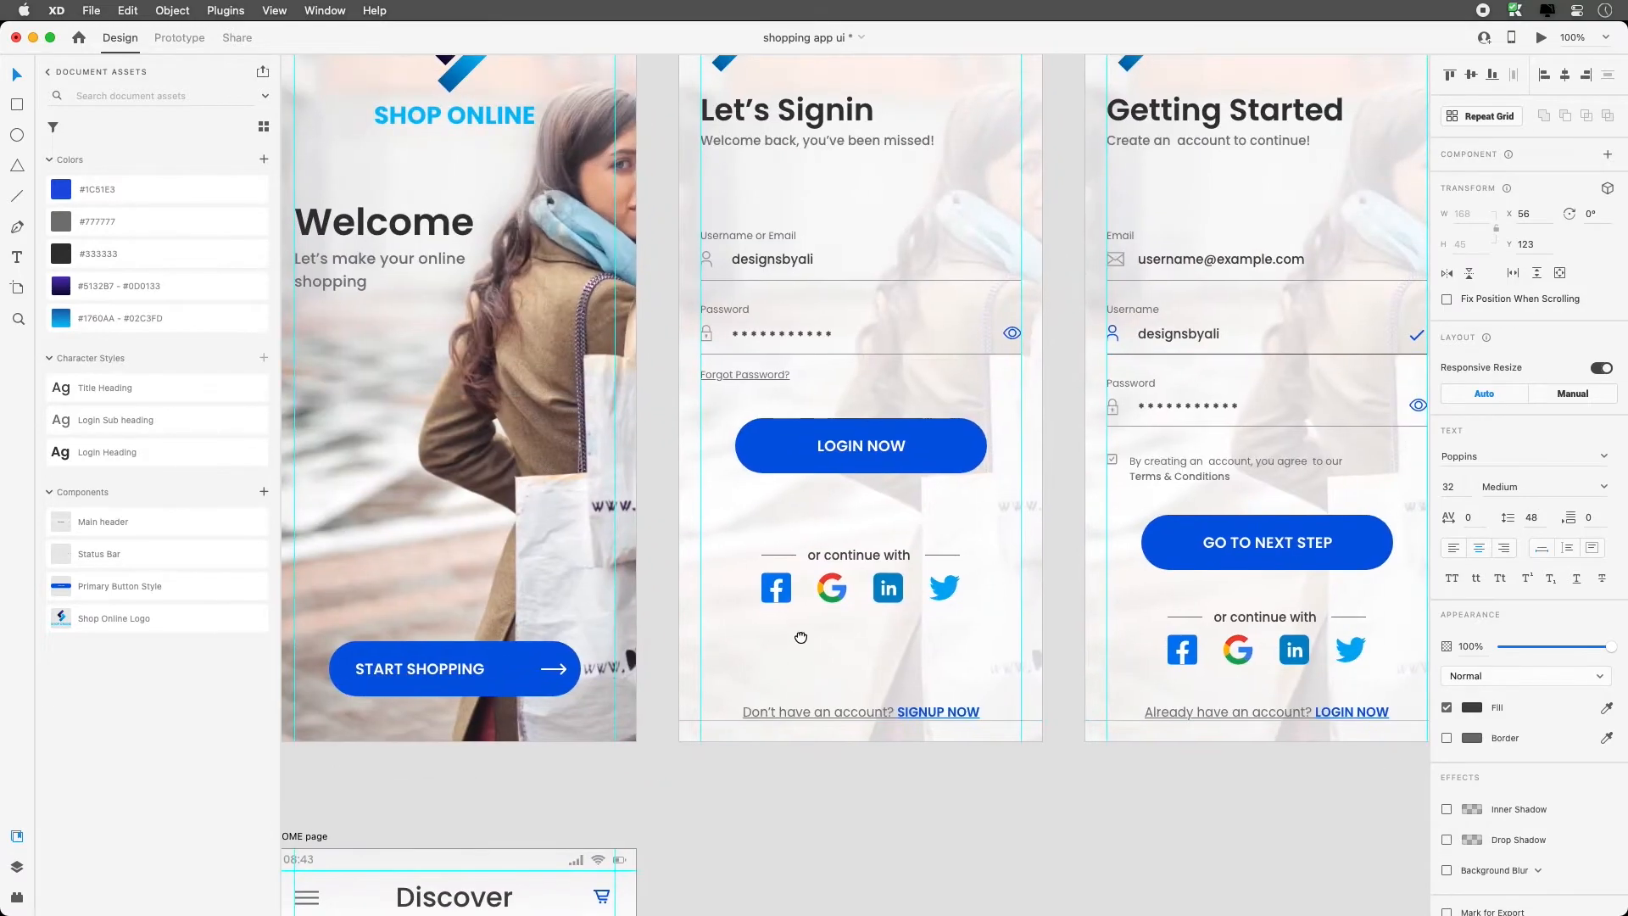
left_click(771, 258)
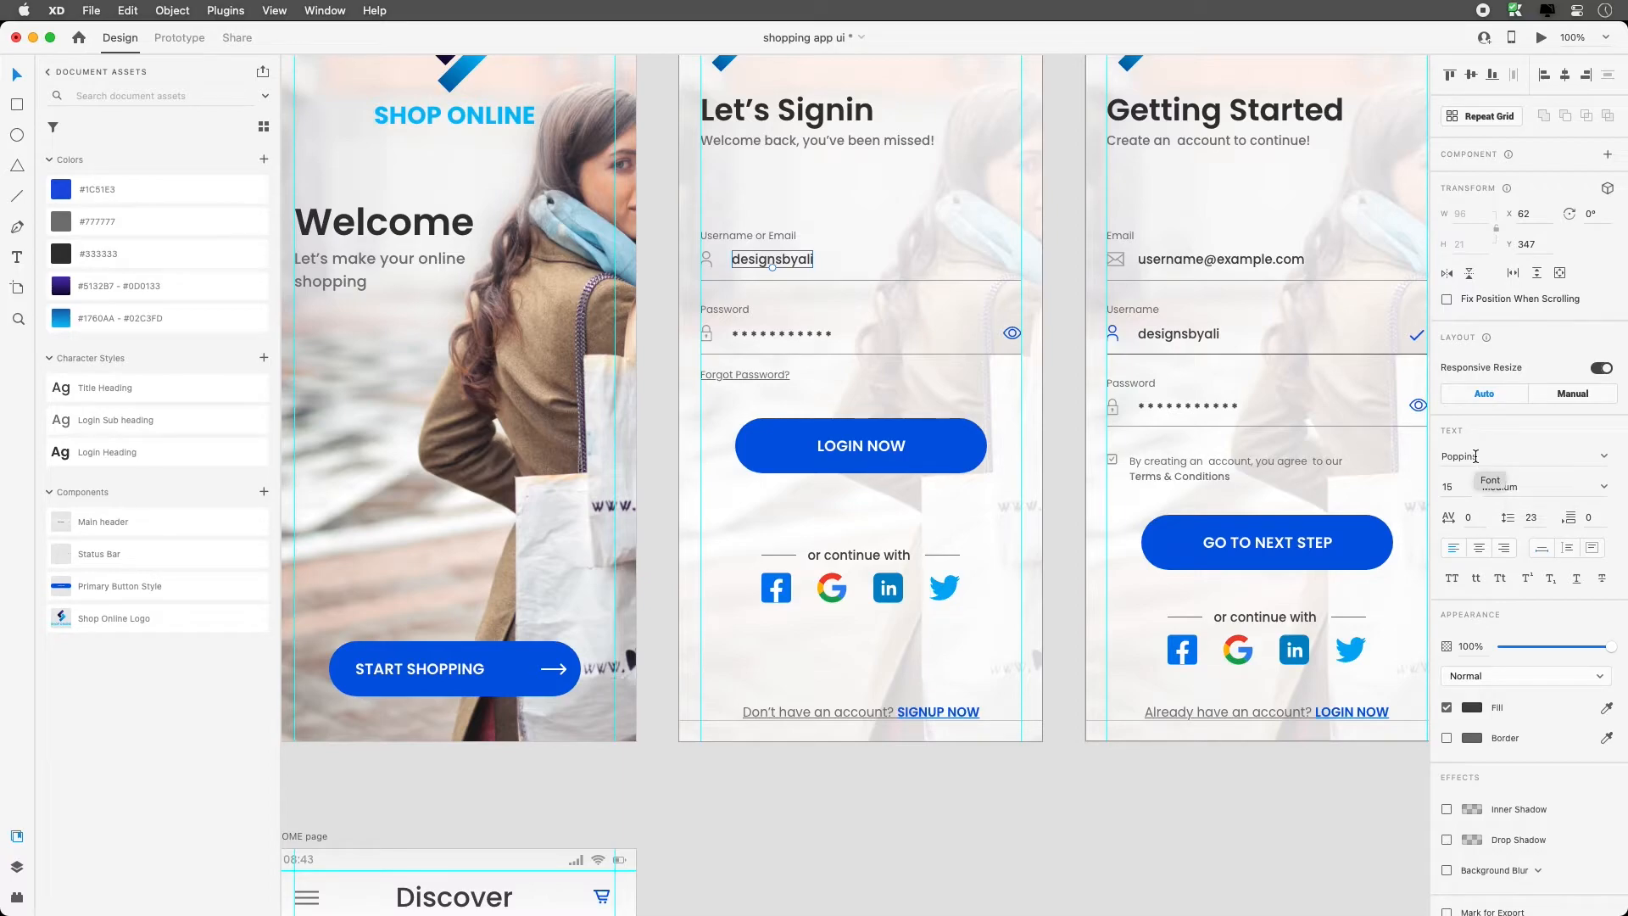
scroll(767, 465, "down", 6)
scroll(709, 475, "left", 1)
left_click(464, 502)
scroll(465, 505, "down", 2)
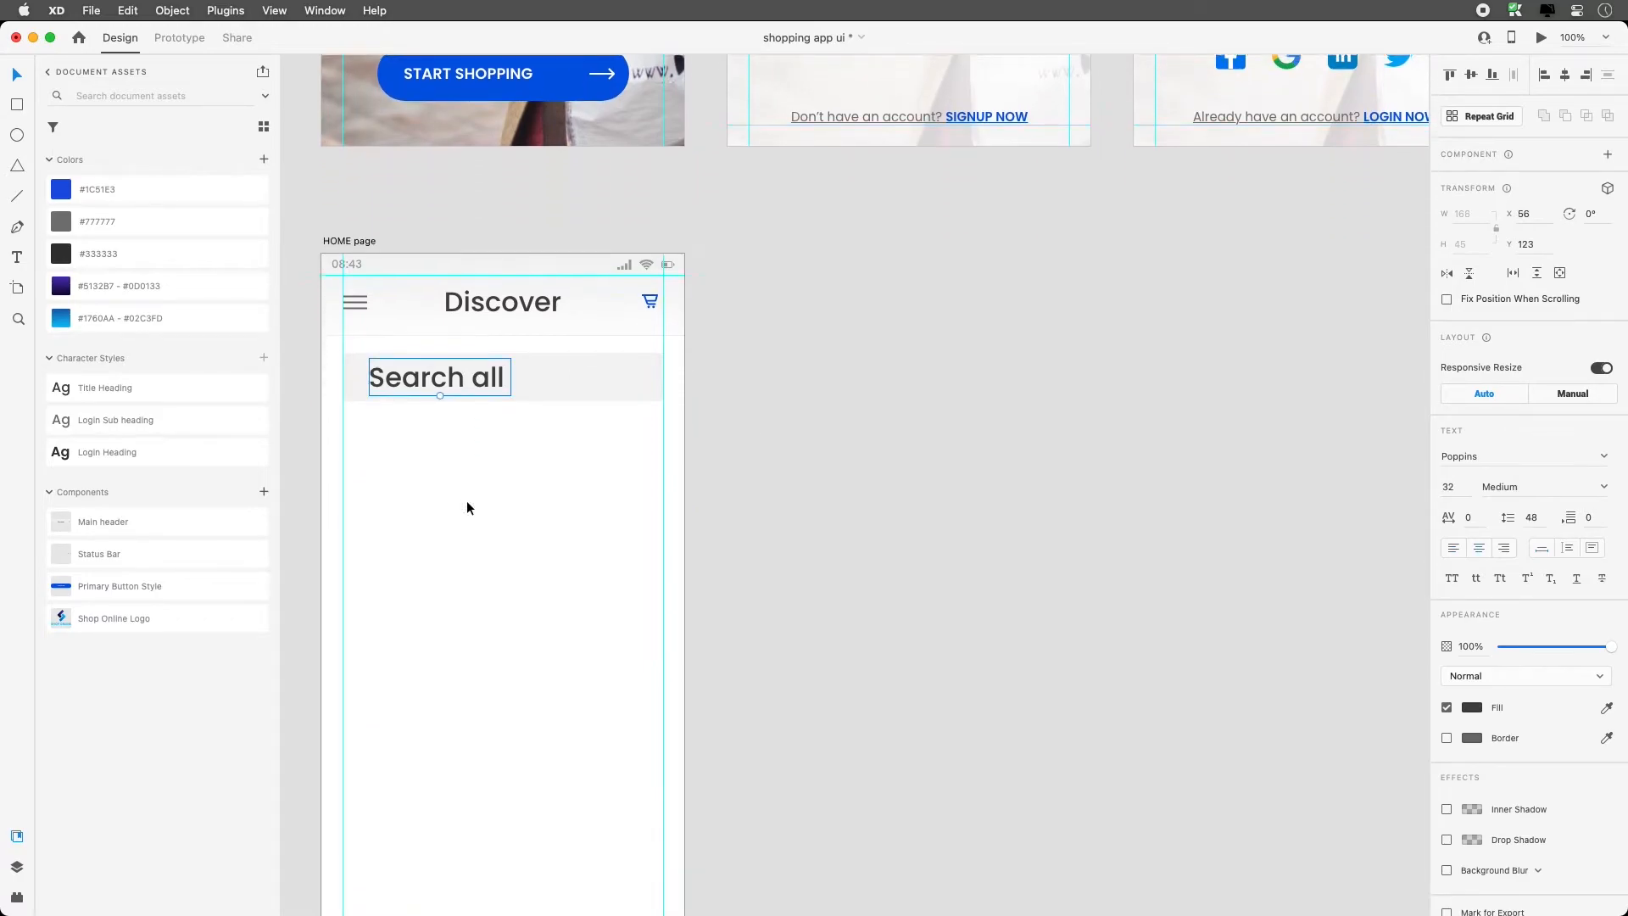
left_click(1466, 487)
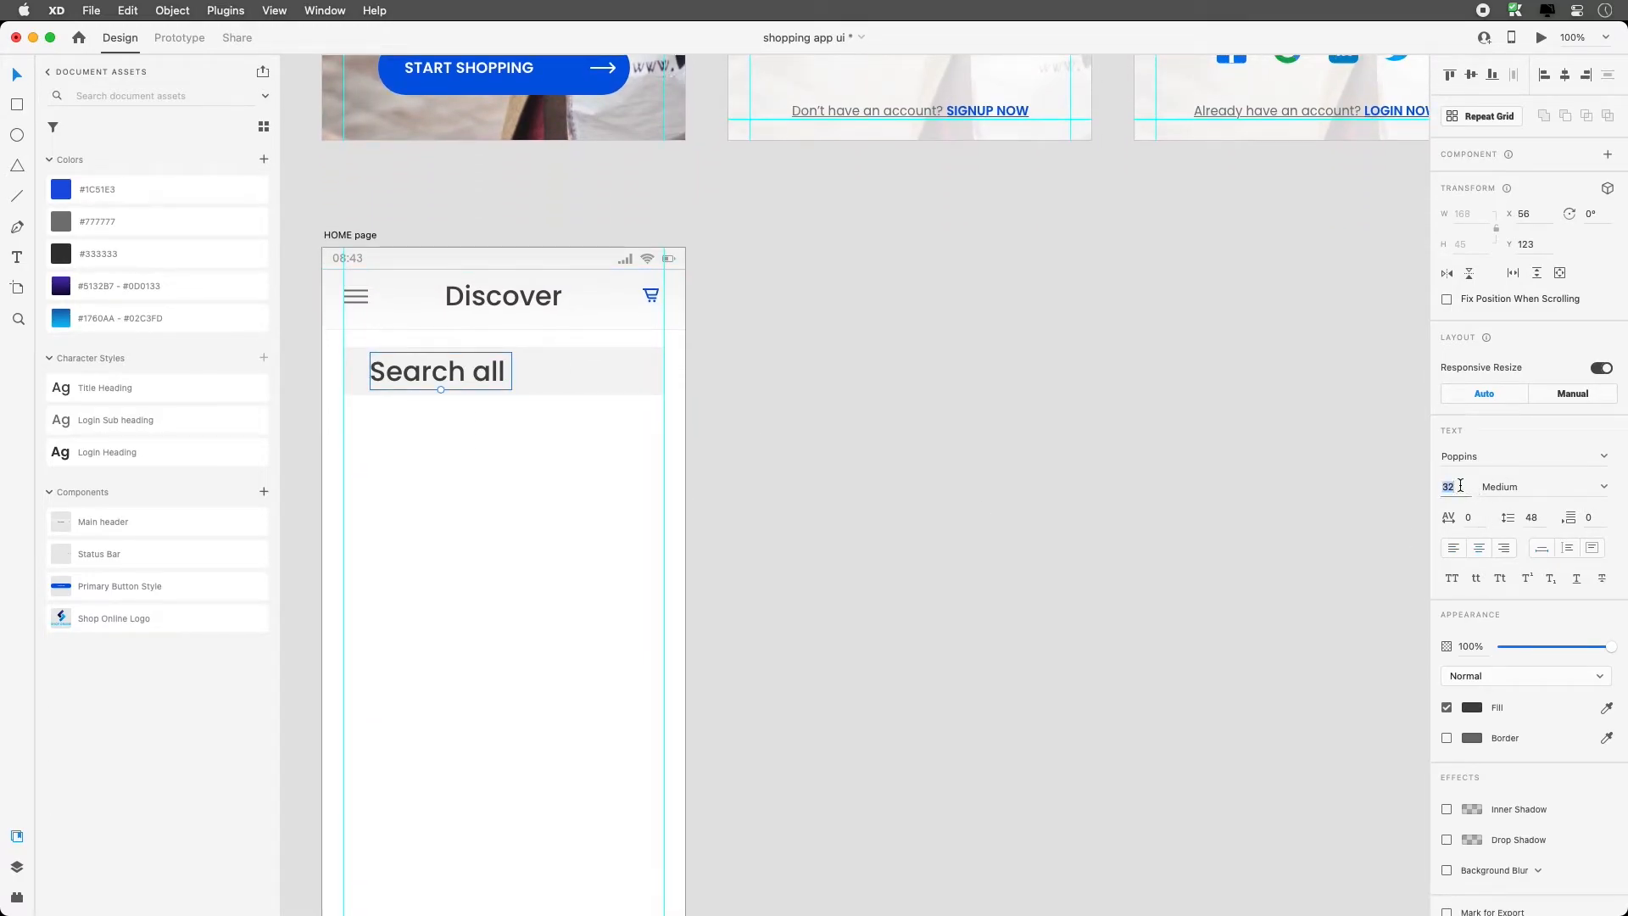
type("15")
key("Return")
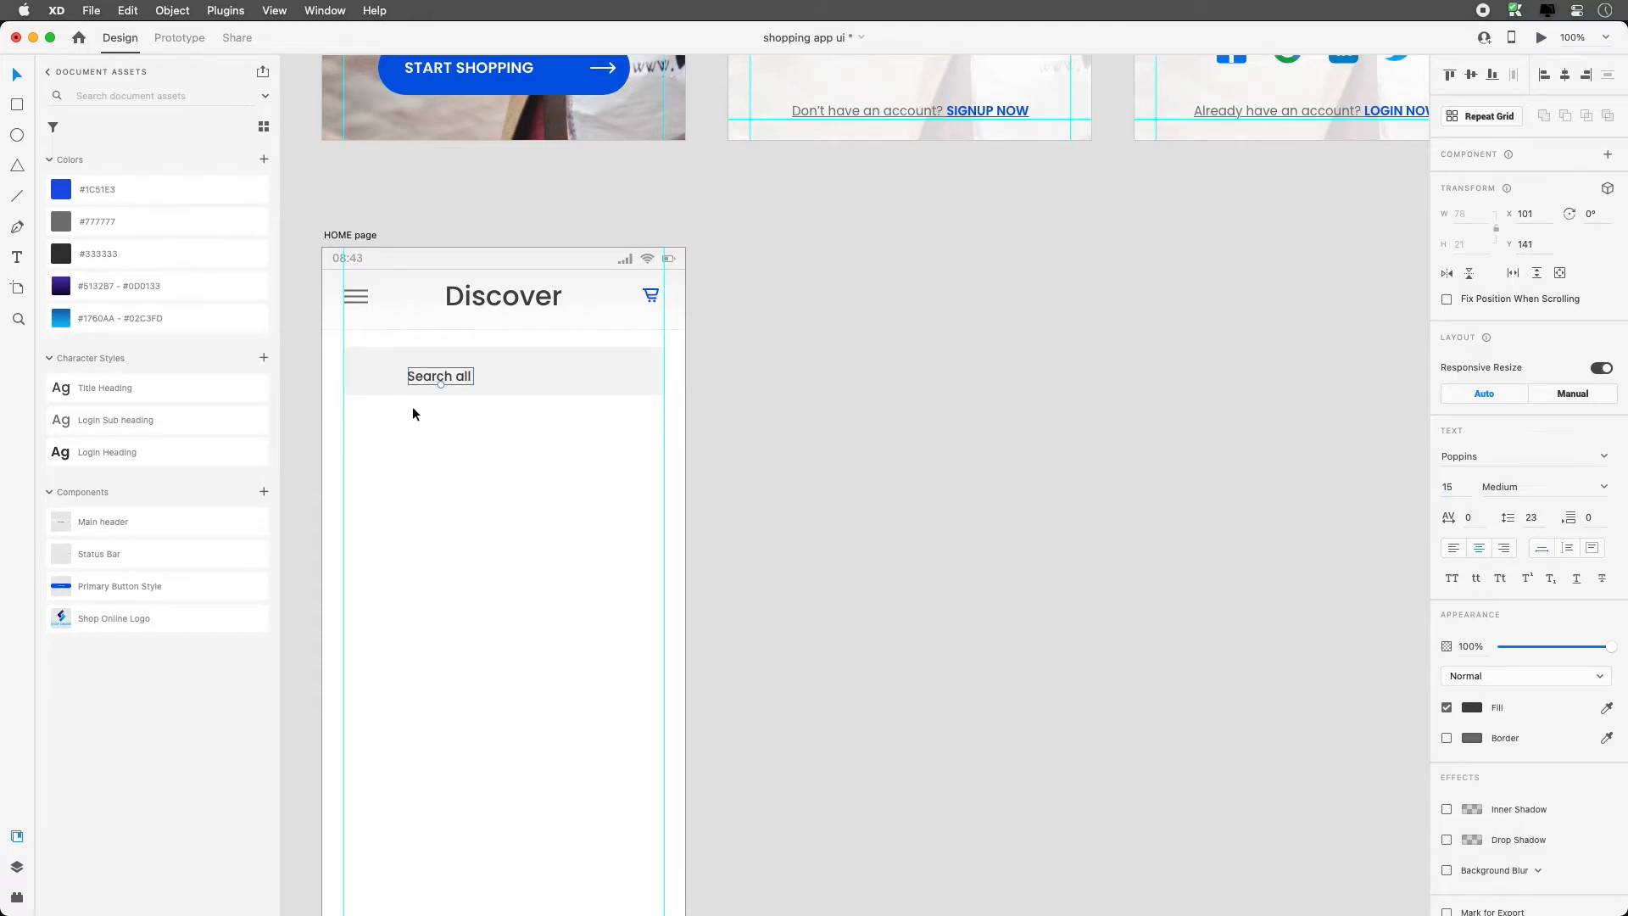
Centre the "Search all" text vertically in the search bar and shift it left to about X 83
left_click(517, 378, "shift")
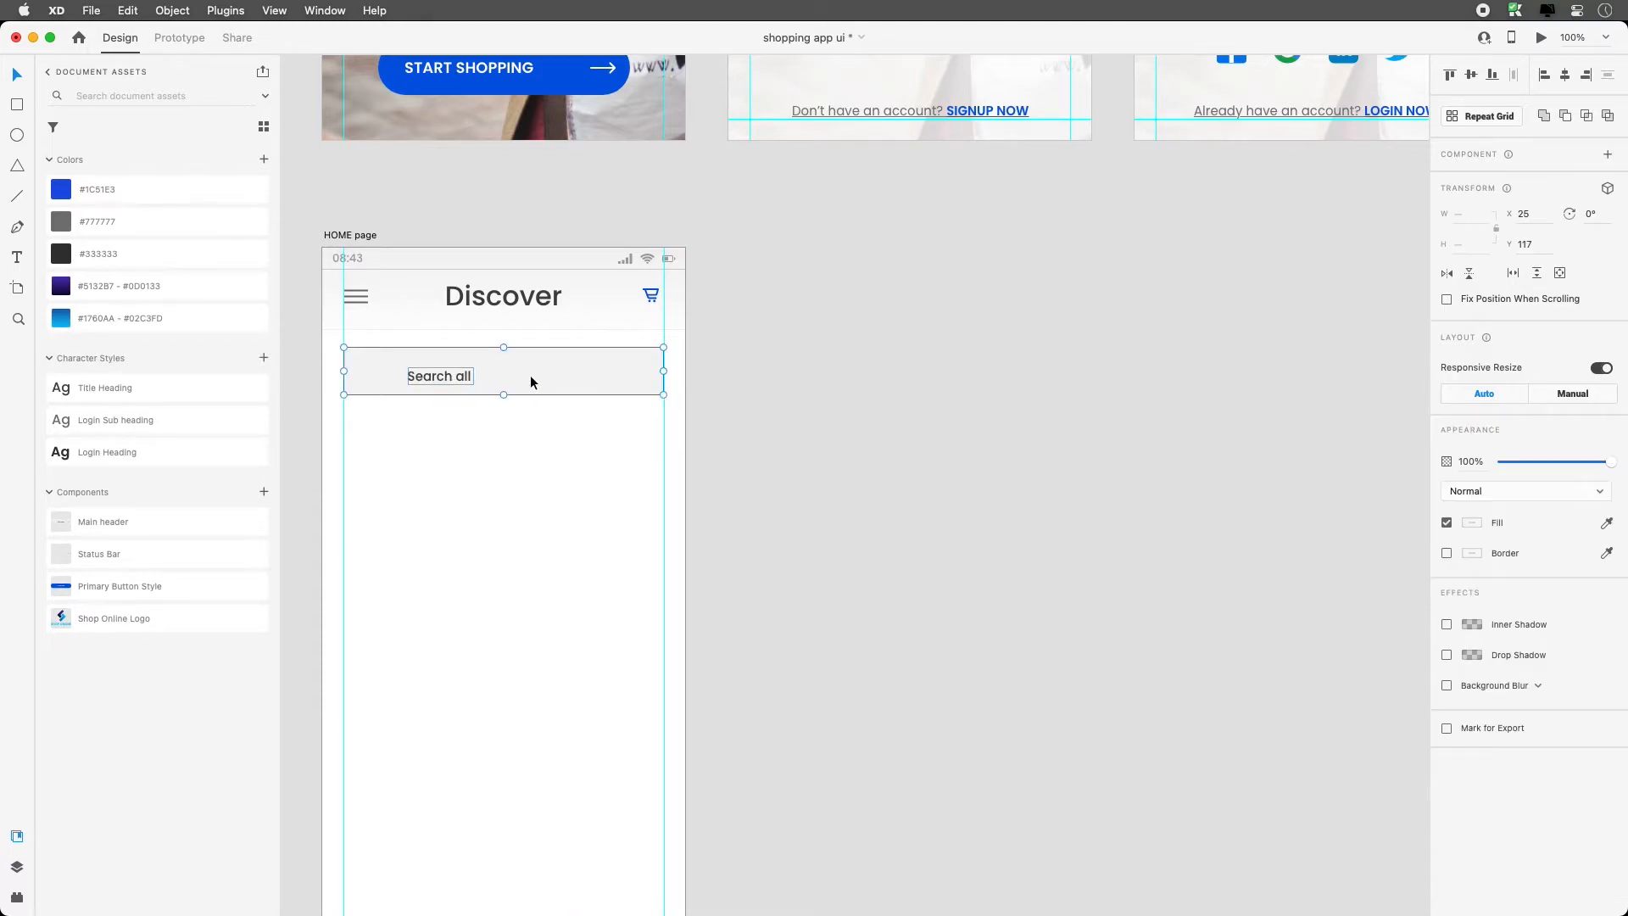
left_click(1470, 75)
left_click(460, 419)
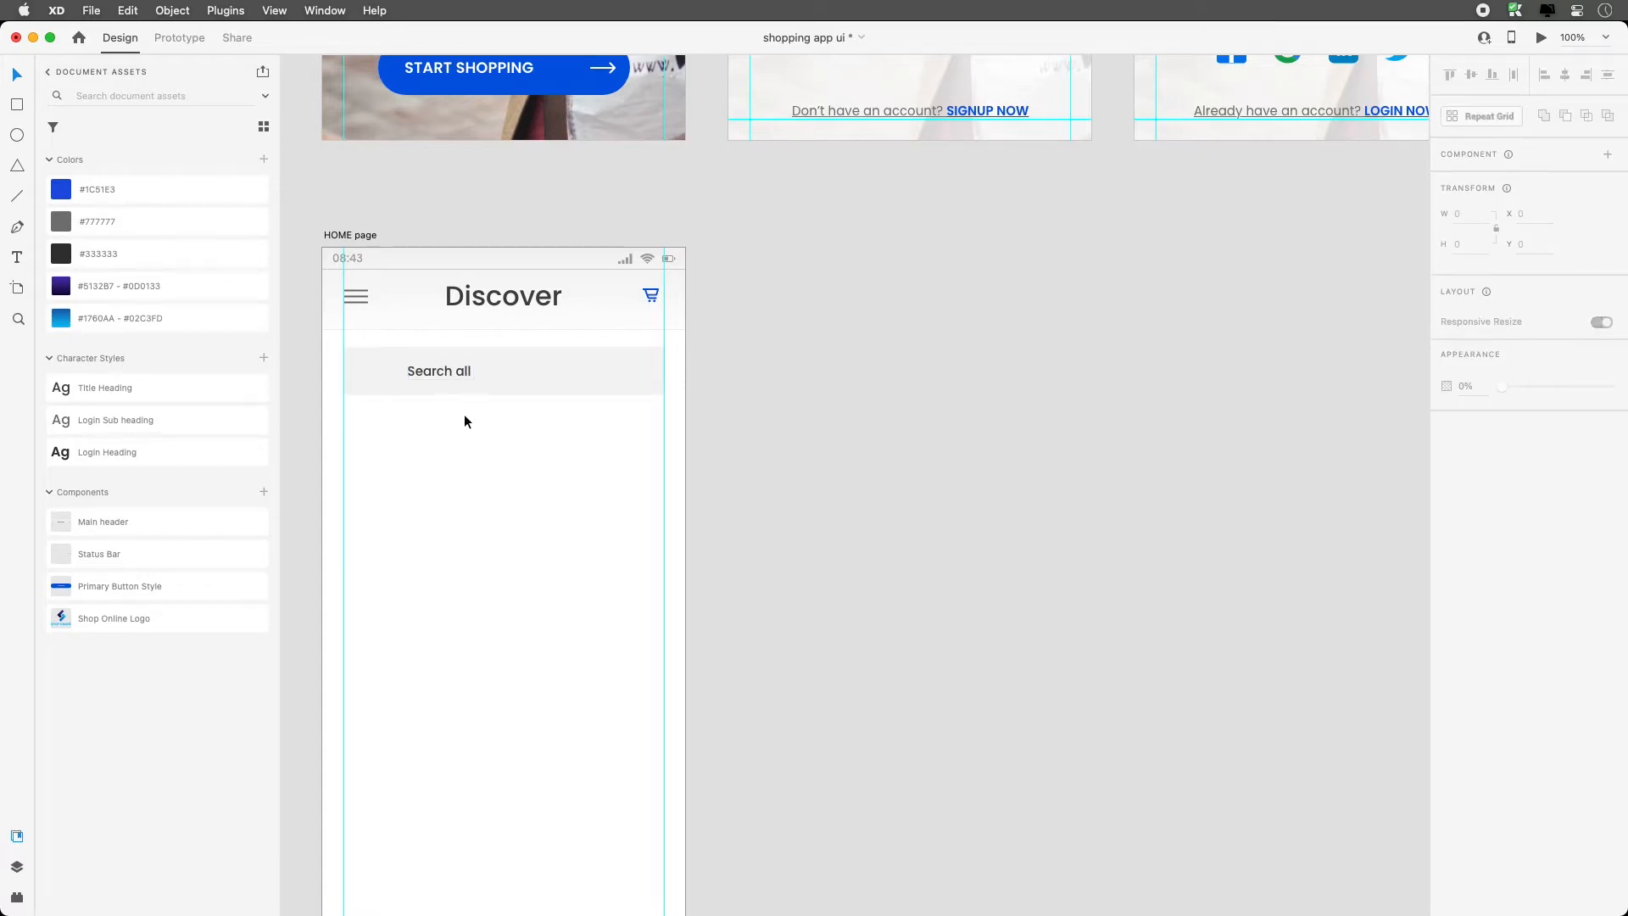
left_click_drag(441, 371, 434, 369)
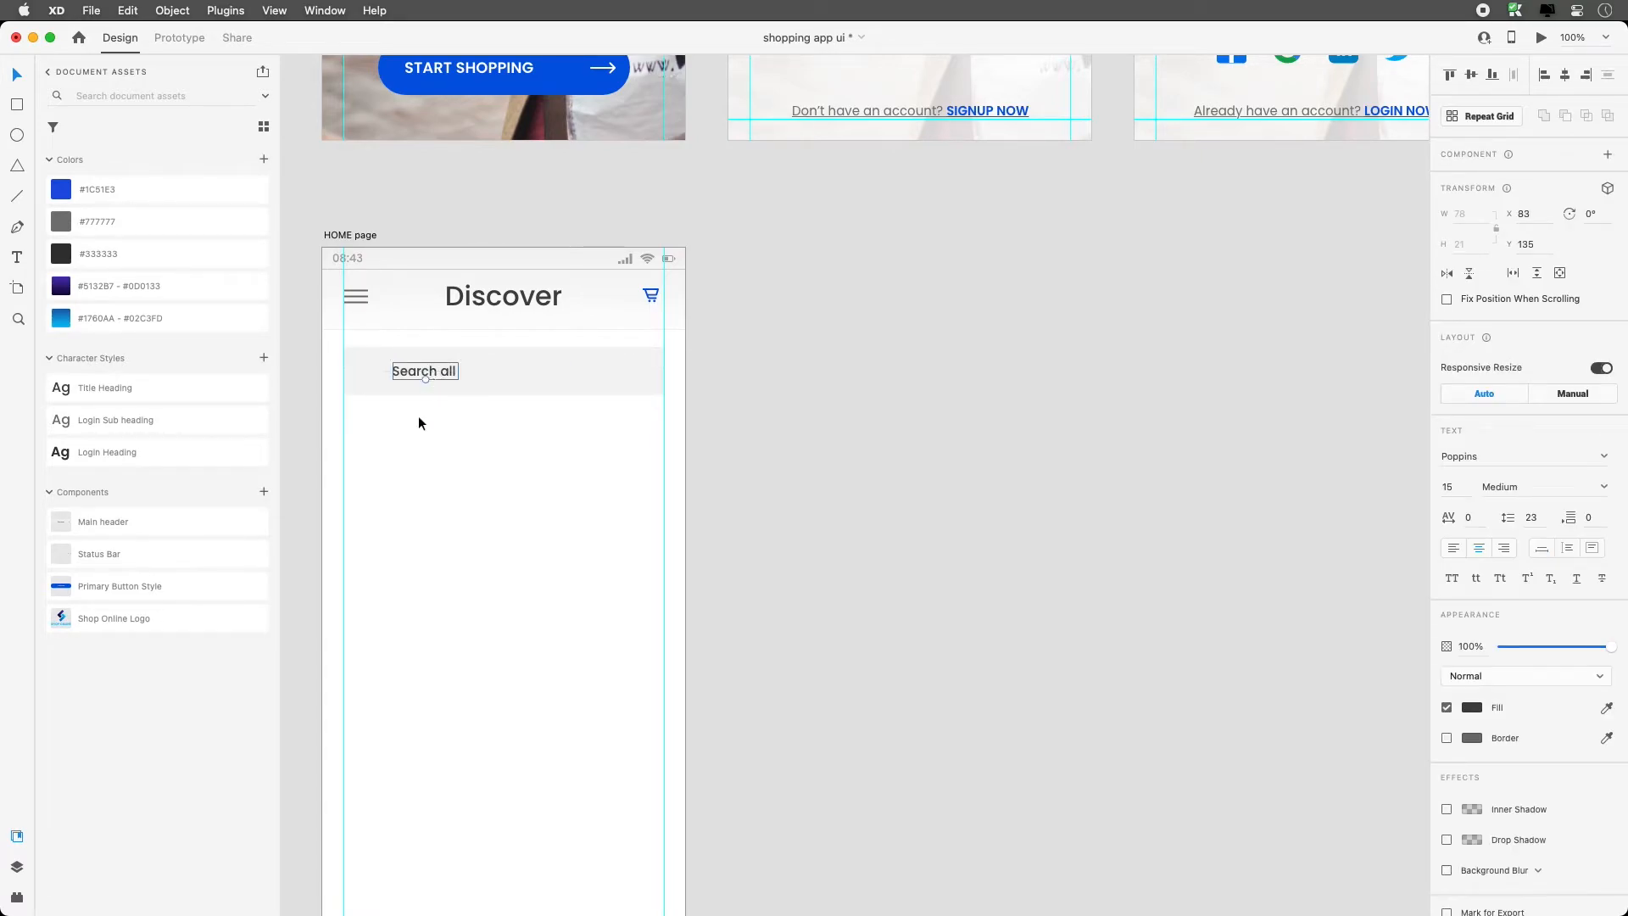
left_click(418, 415)
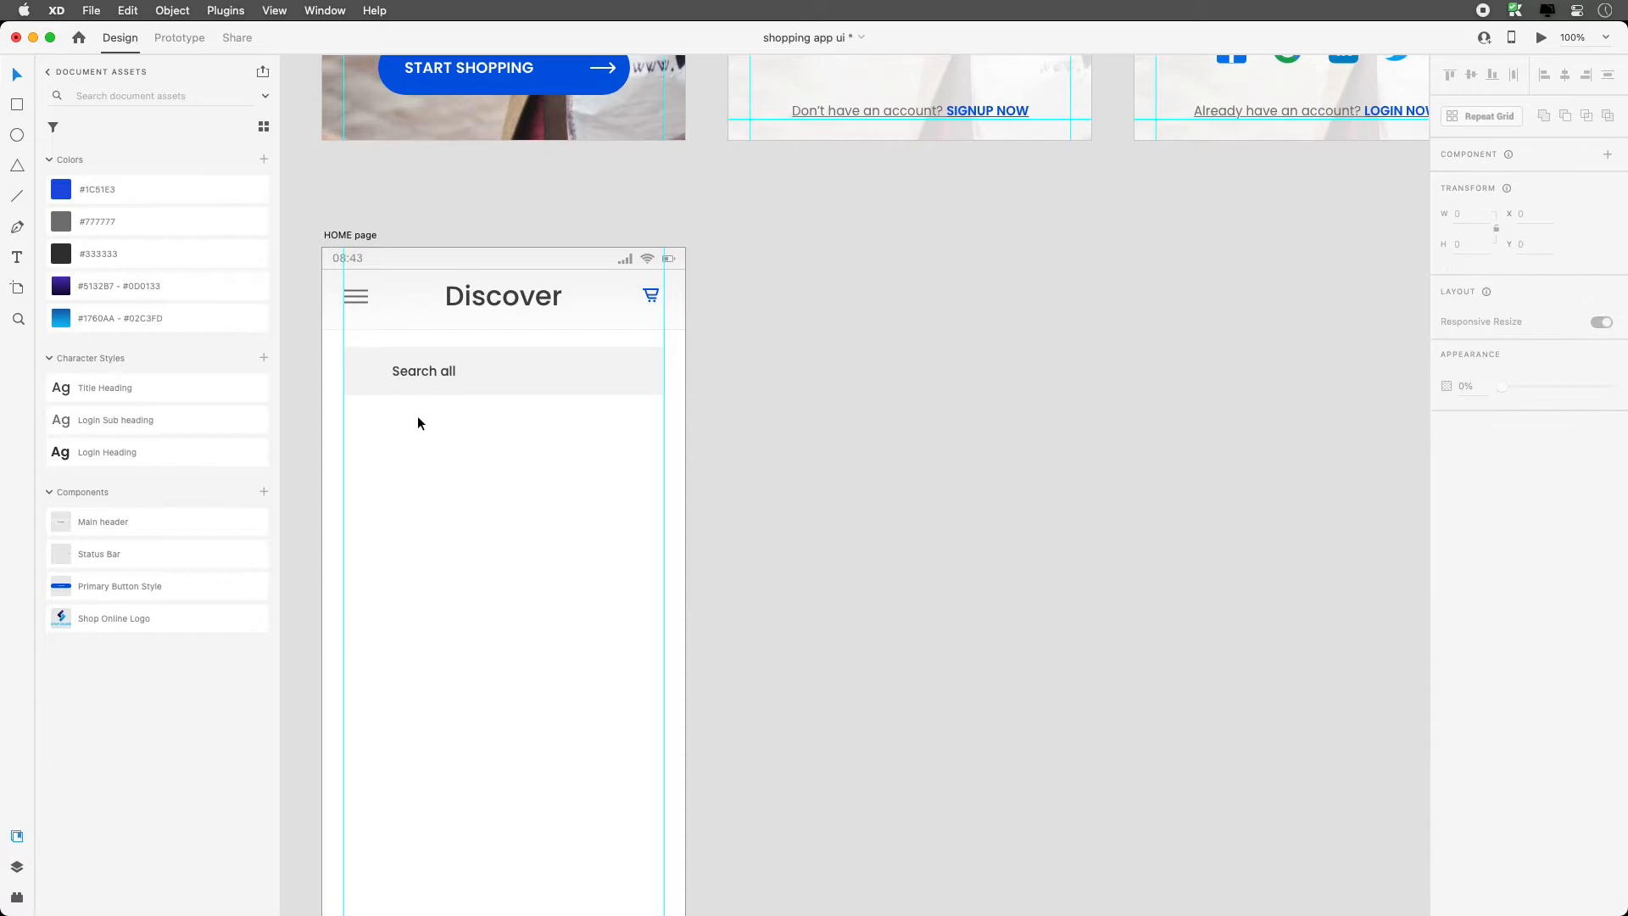
Search the Auto Icon plugin for "search" icons
left_click(16, 897)
double_click(108, 211)
type("search")
key("Return")
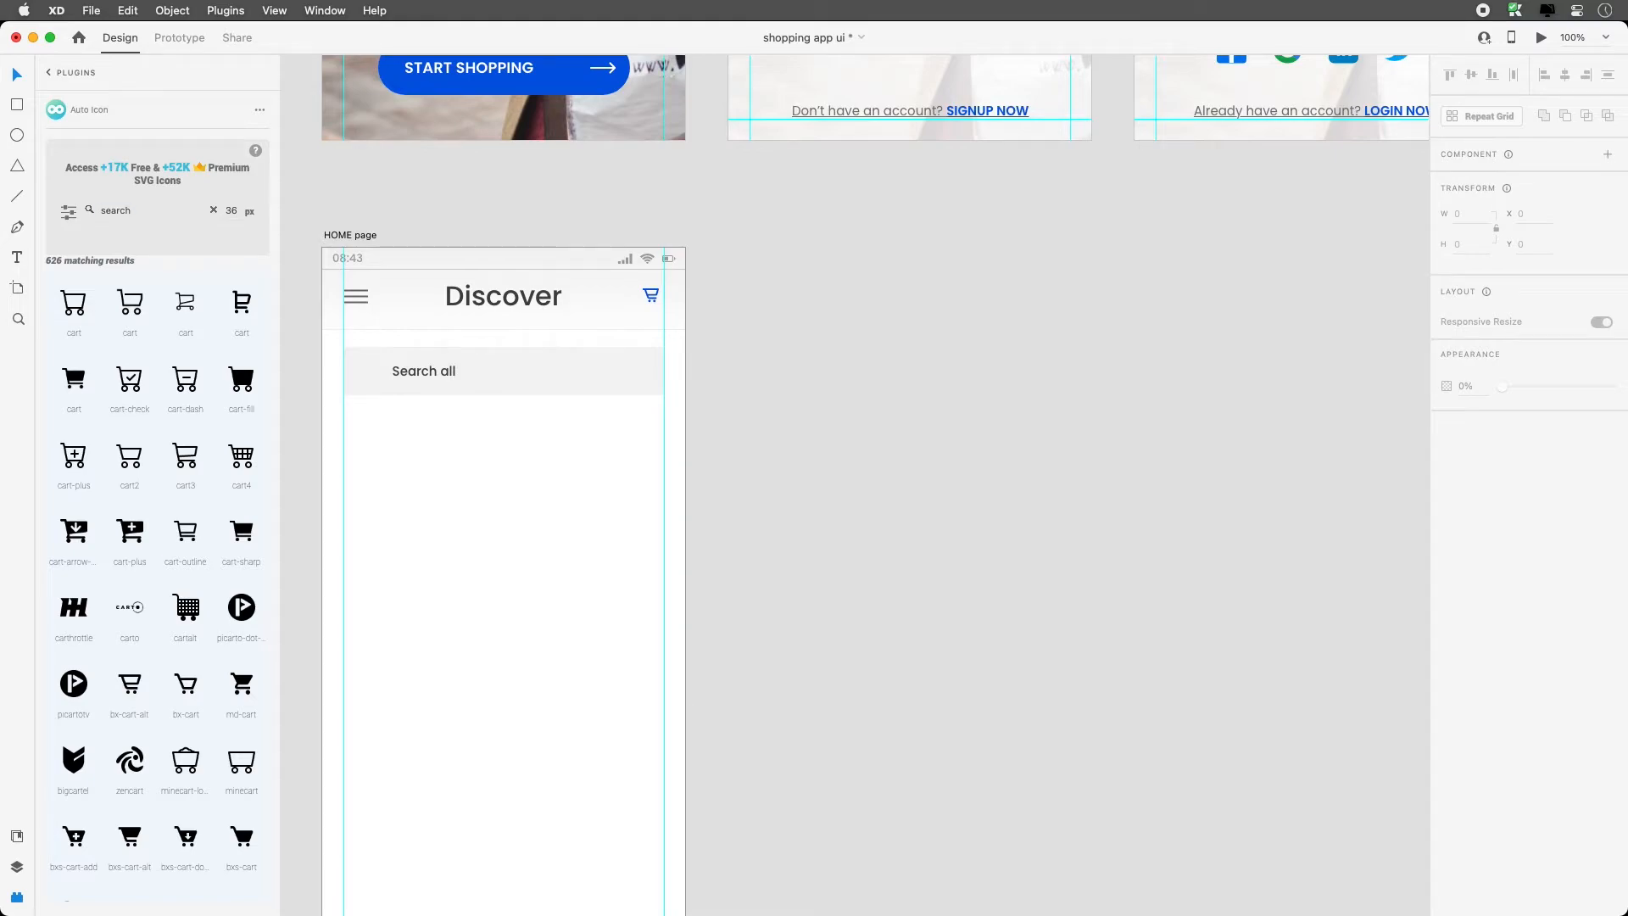
Place a magnifier icon inside the search bar, left of the "Search all" text, undoing the first misplaced insertion
left_click_drag(245, 312, 585, 367)
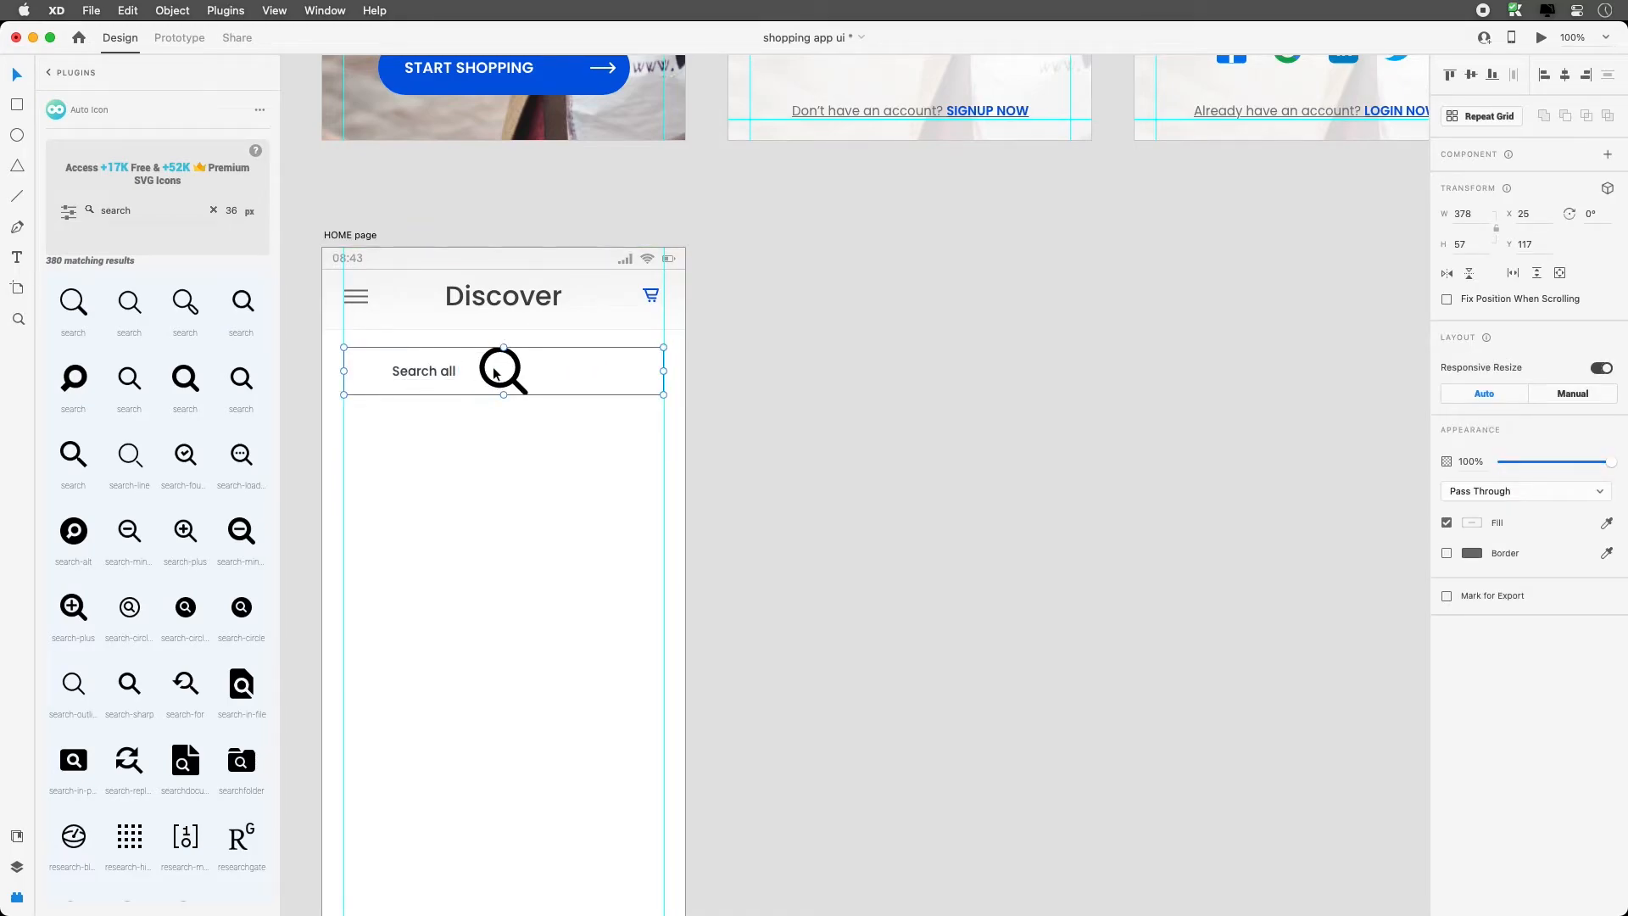
key("super+z")
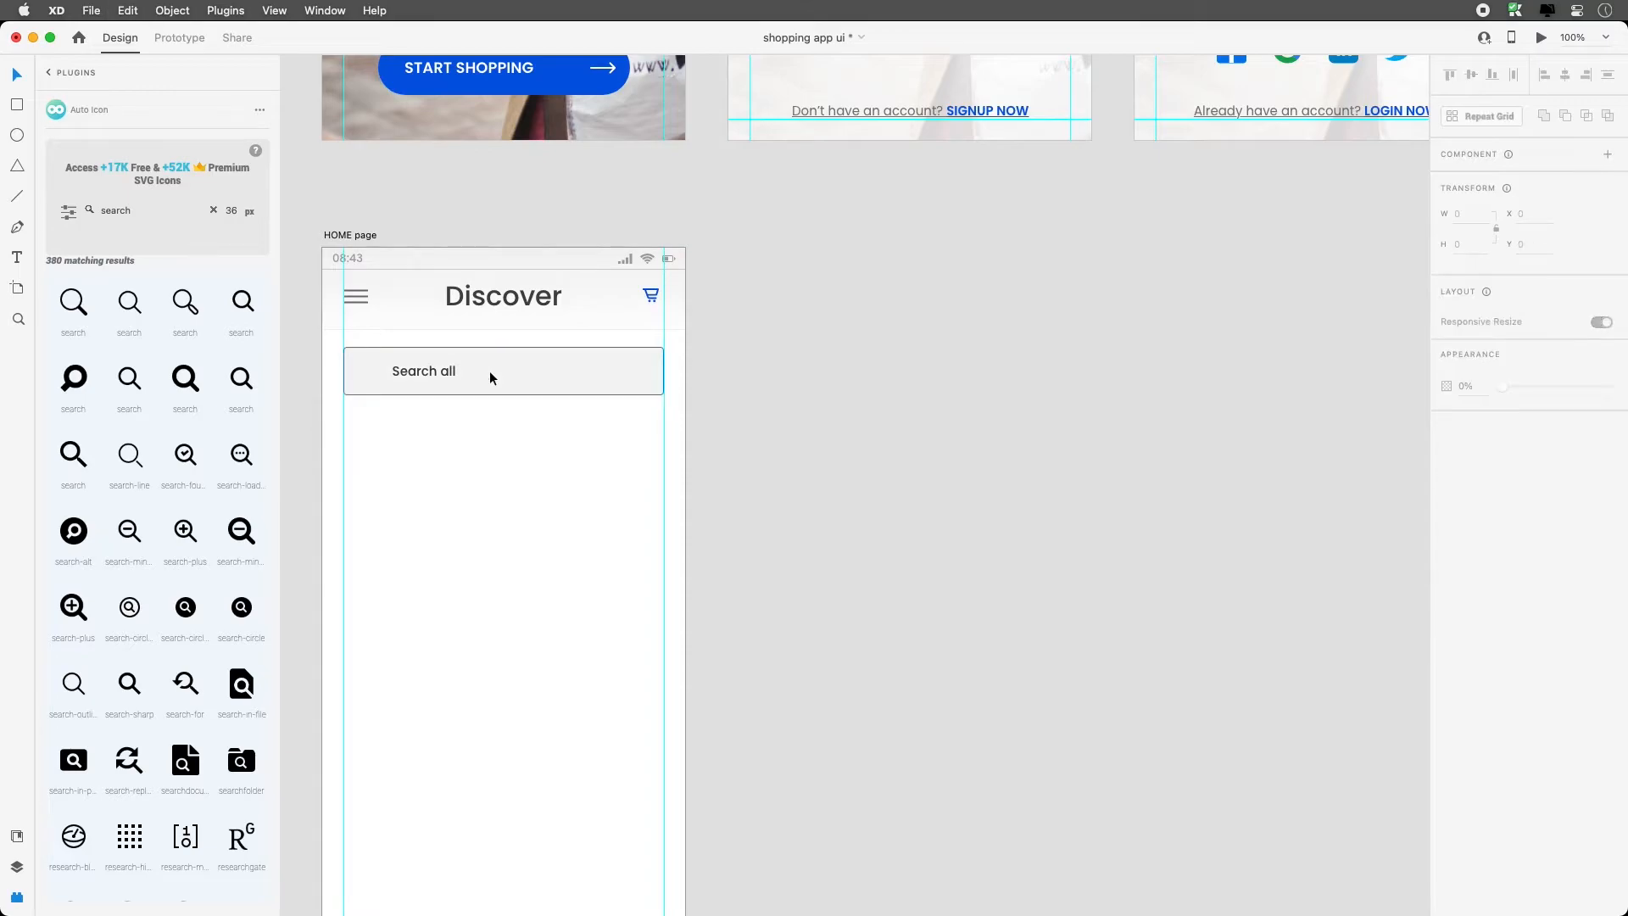
mouse_move(93, 320)
left_mouse_down()
mouse_move(187, 357)
mouse_move(85, 310)
left_mouse_up()
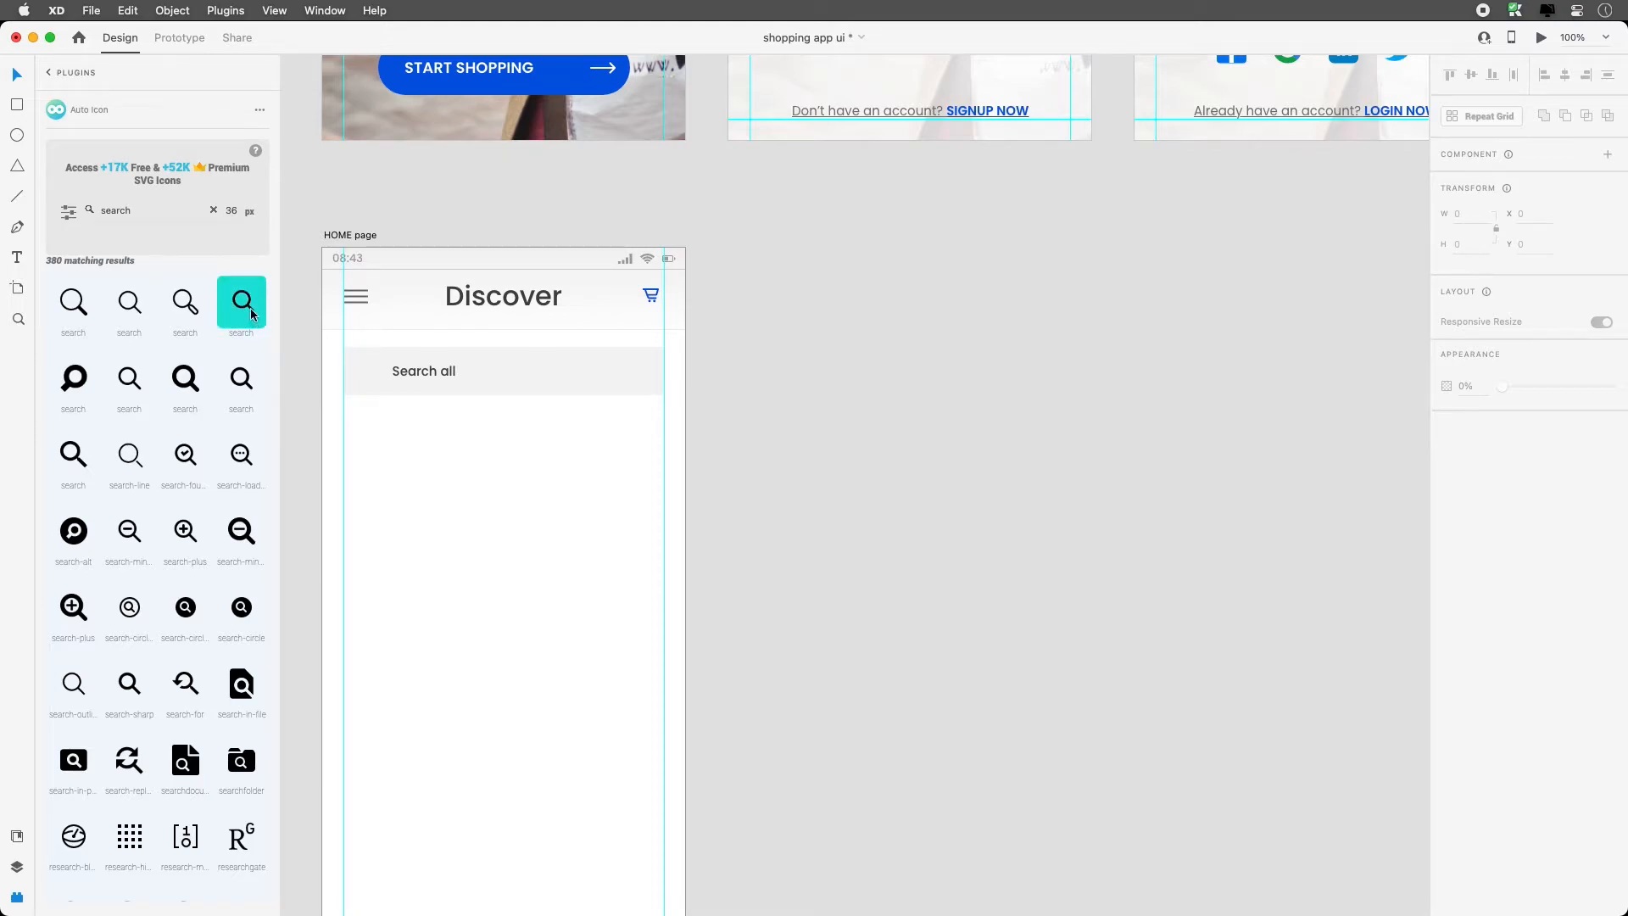
left_click_drag(243, 304, 371, 379)
left_click(839, 272)
Check the size of the username field's user icon on the sign-in screen and bring the home page search bar into close view
scroll(839, 274, "up", 10)
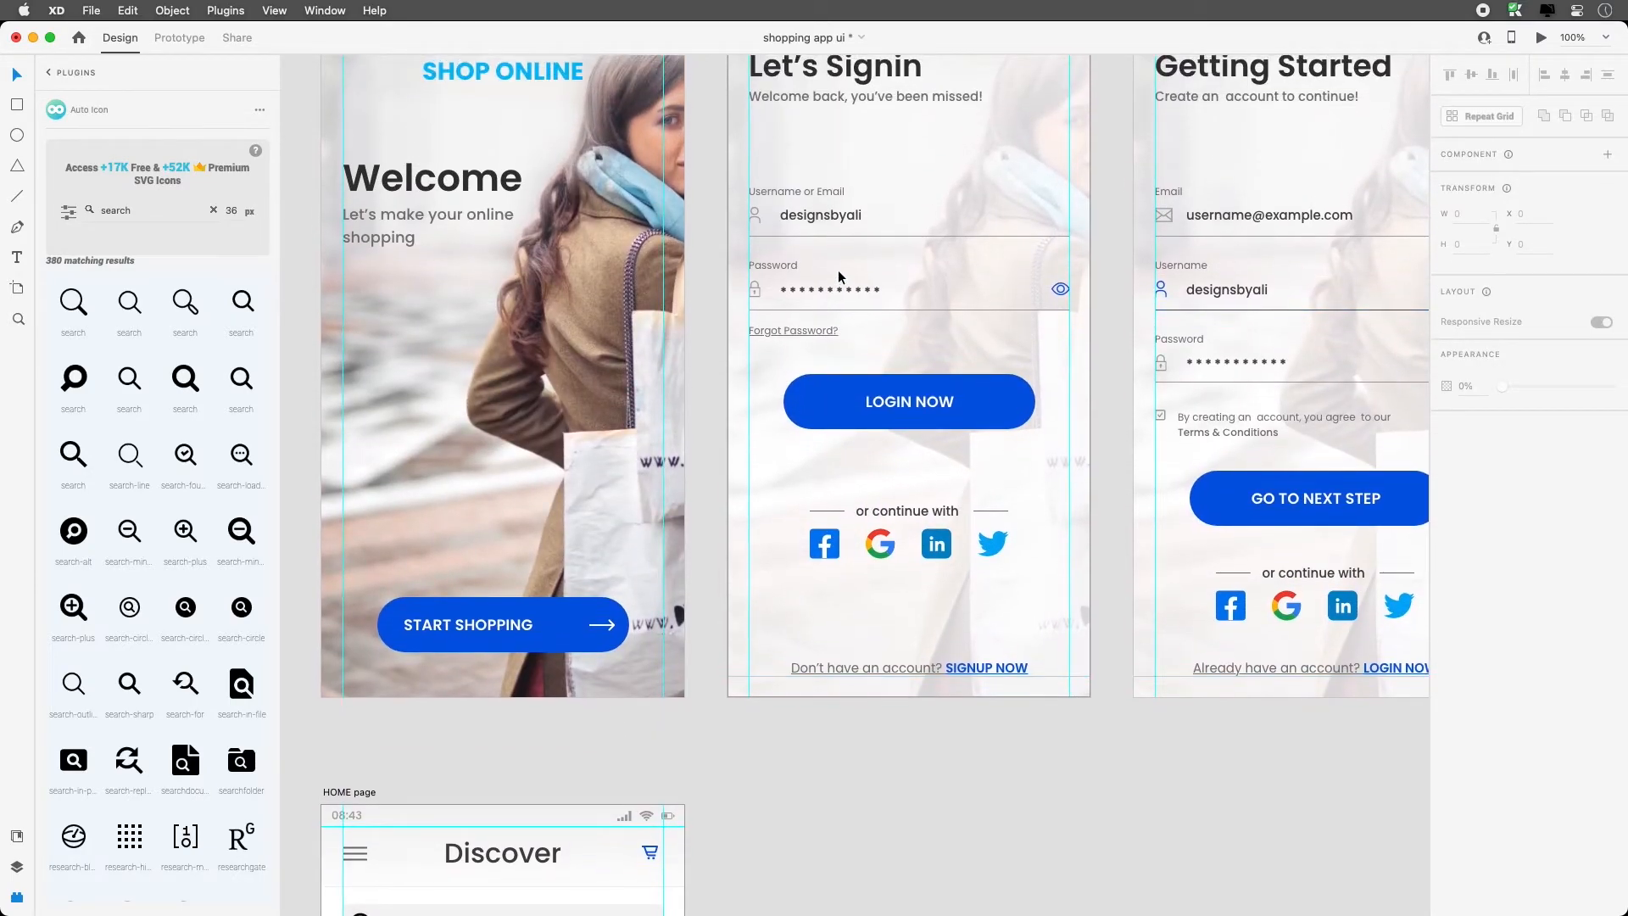
left_click(757, 216)
double_click(756, 215)
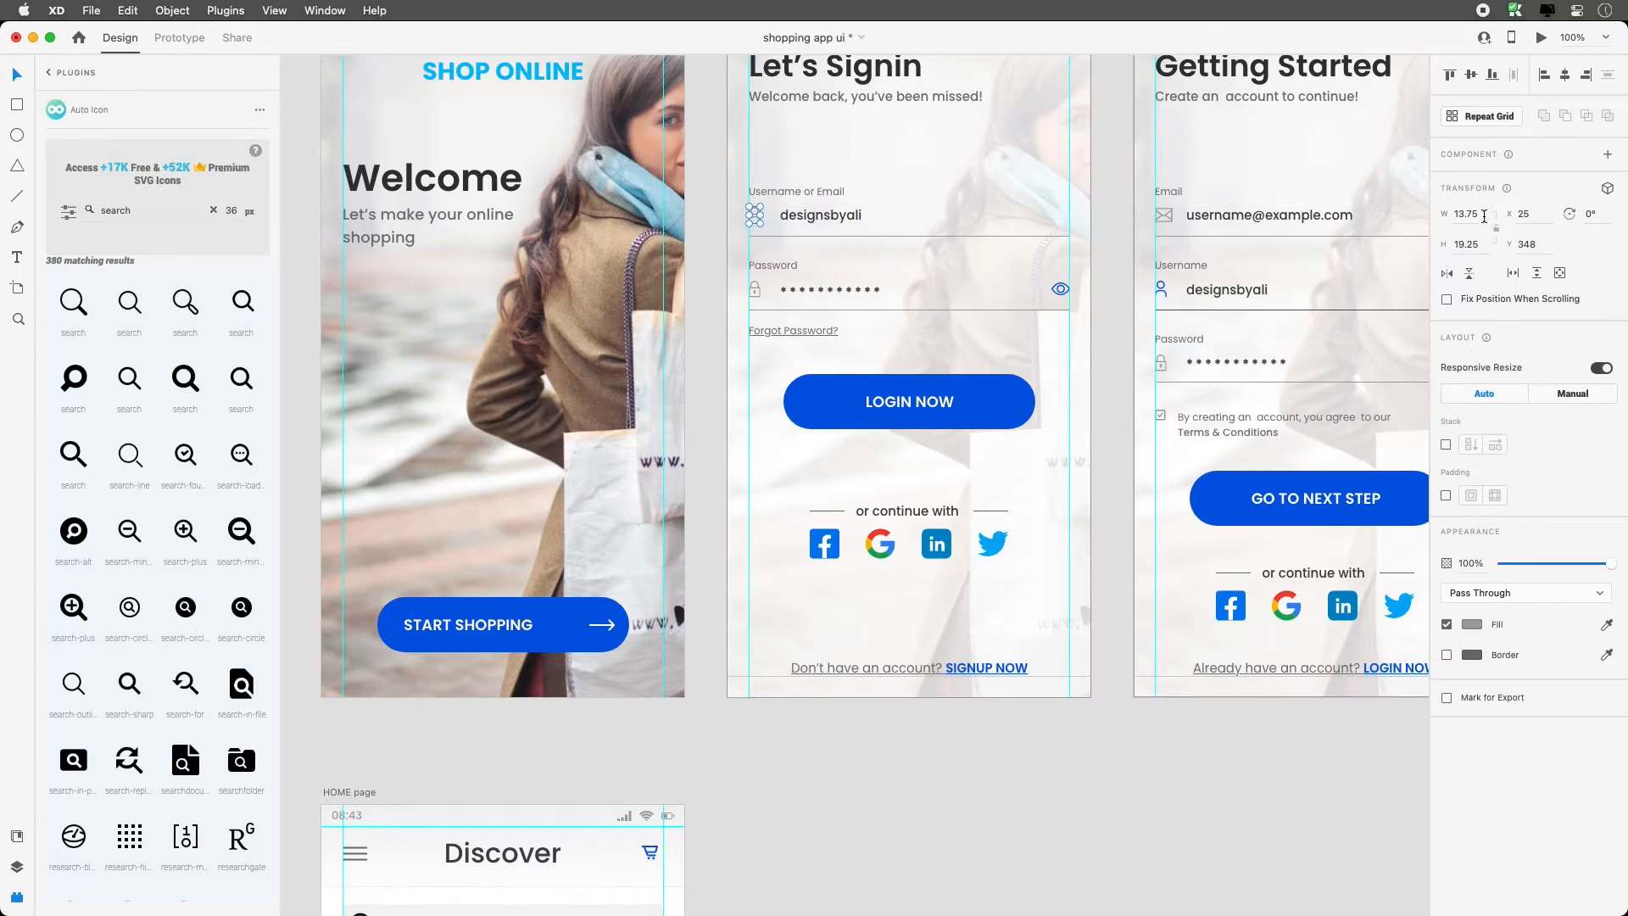
scroll(659, 609, "down", 5)
key("z")
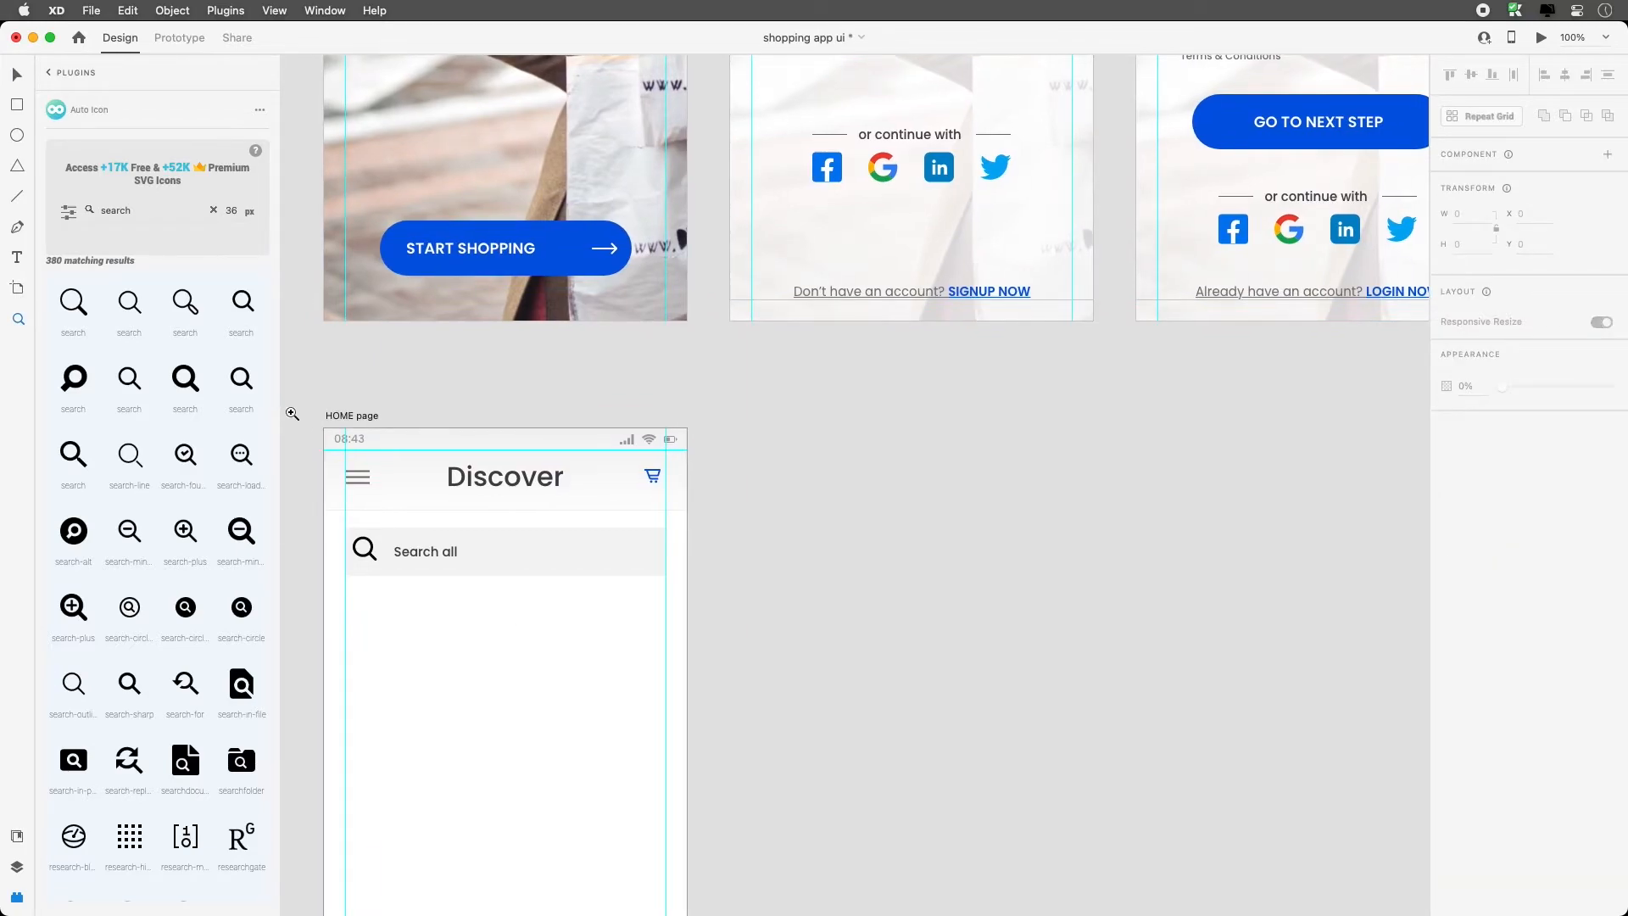
left_click_drag(307, 426, 727, 664)
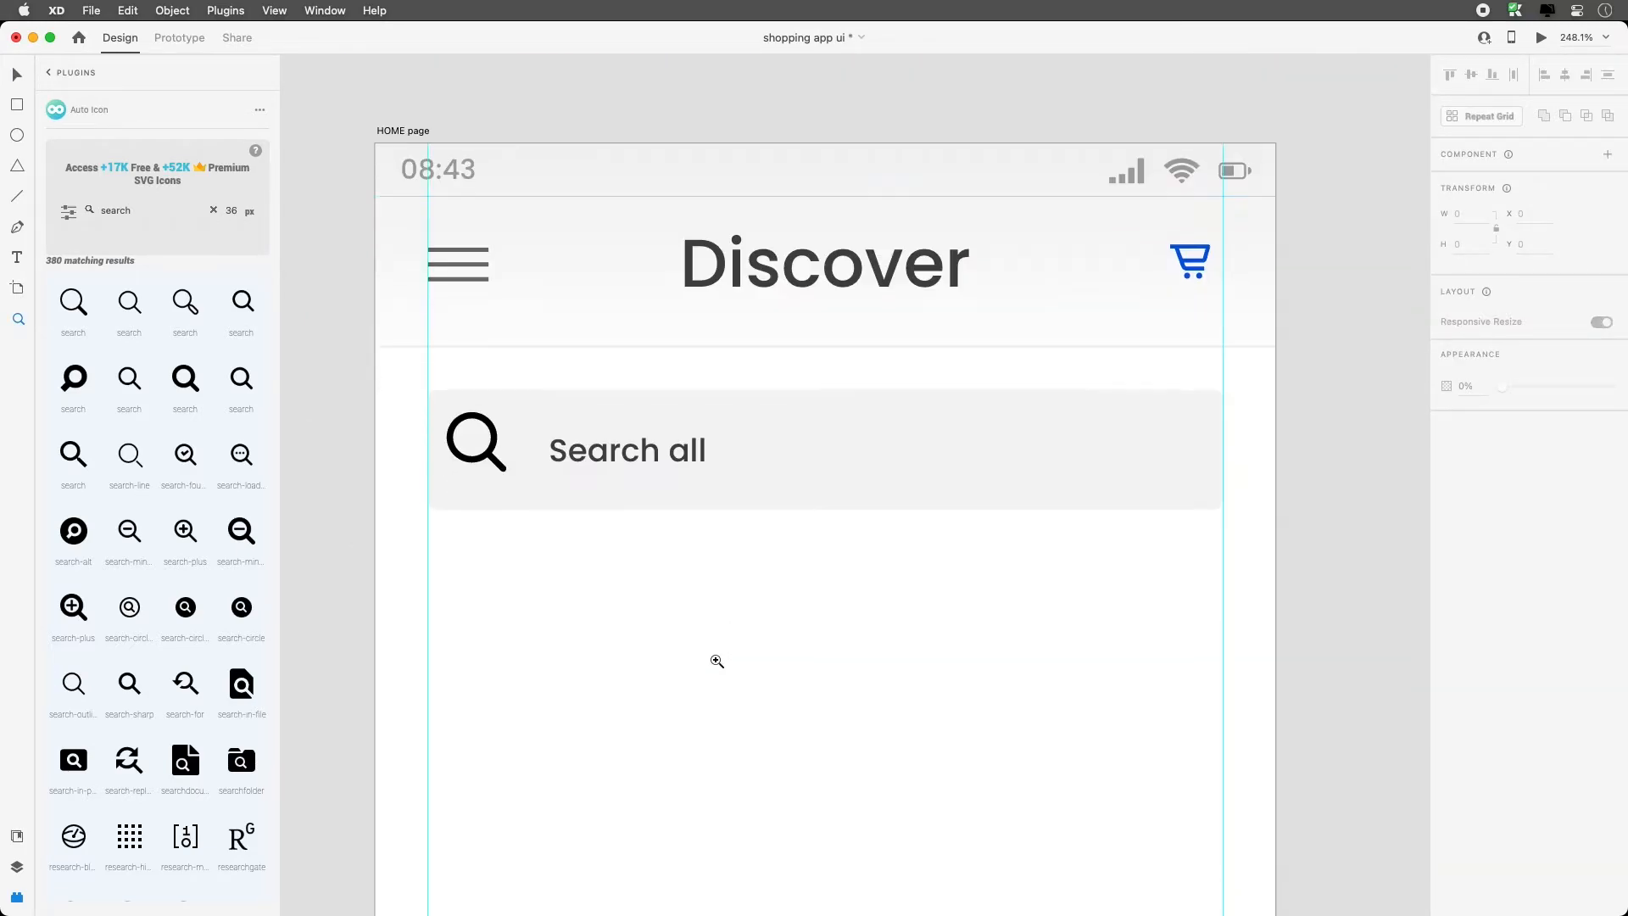
Set the height of the search icon in the search bar to 18
key("v")
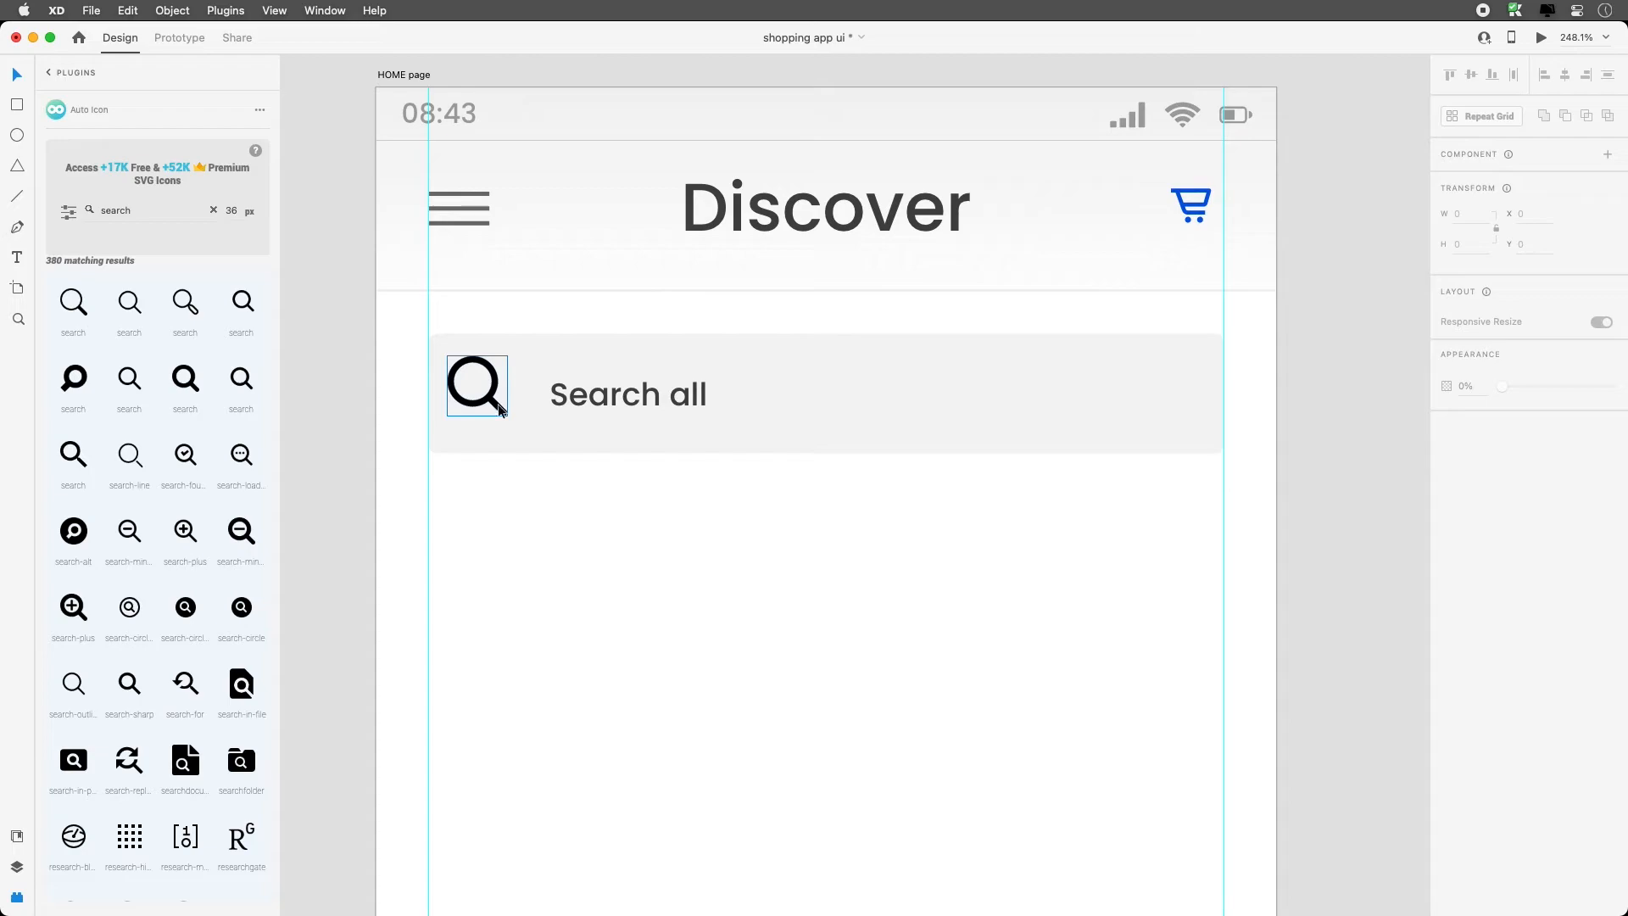
left_click(477, 385)
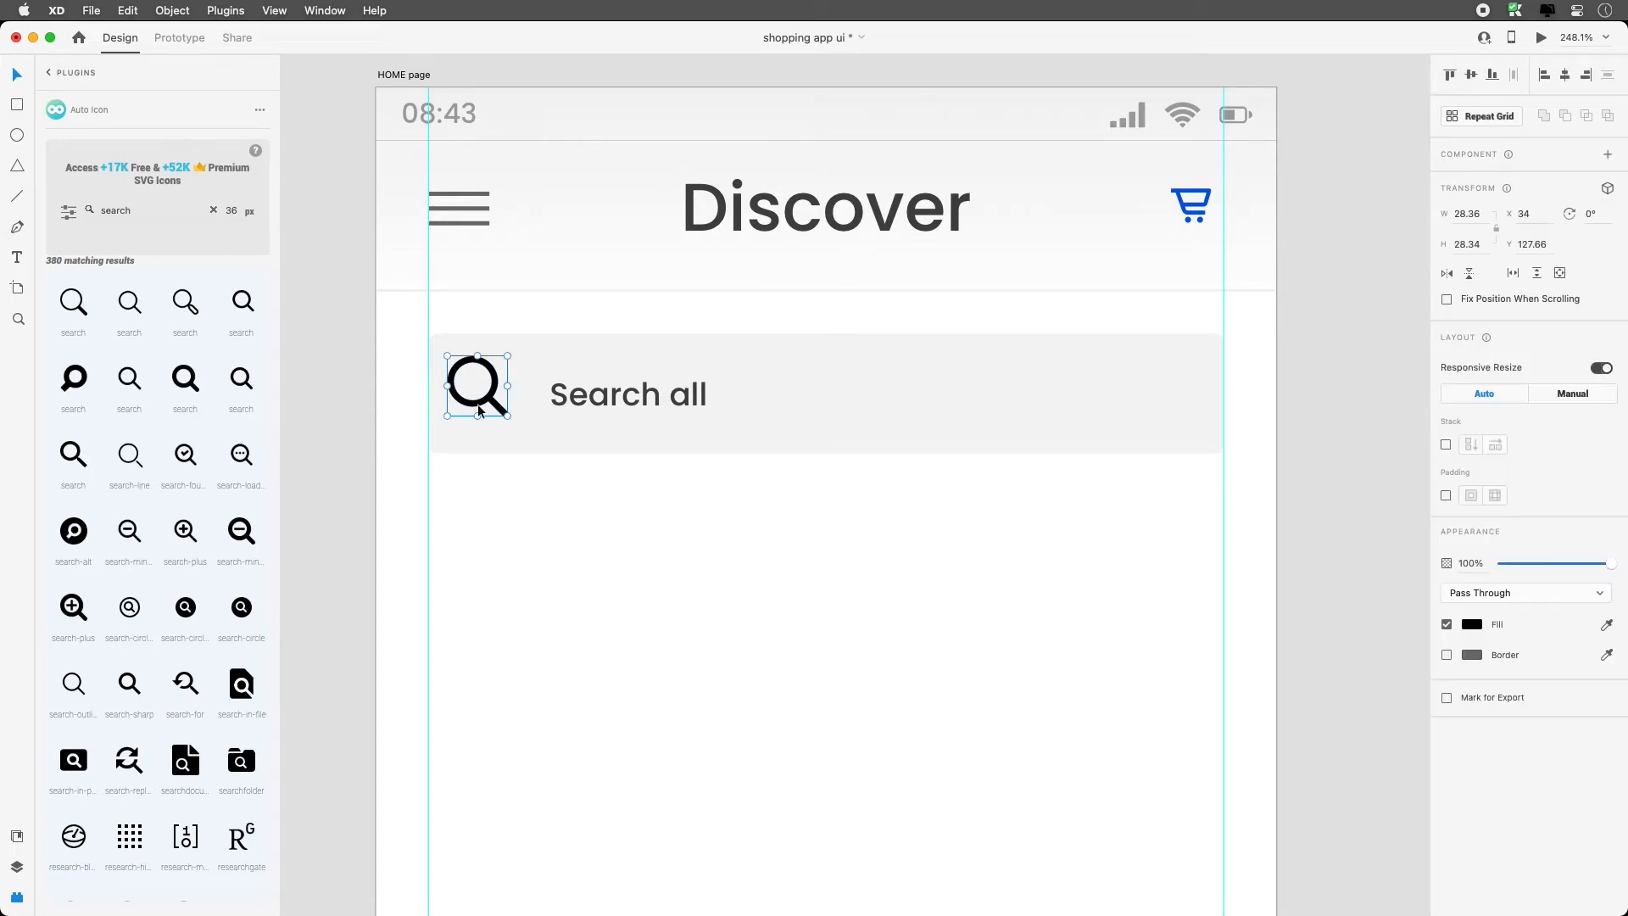
left_click(1481, 244)
type("18")
key("Return")
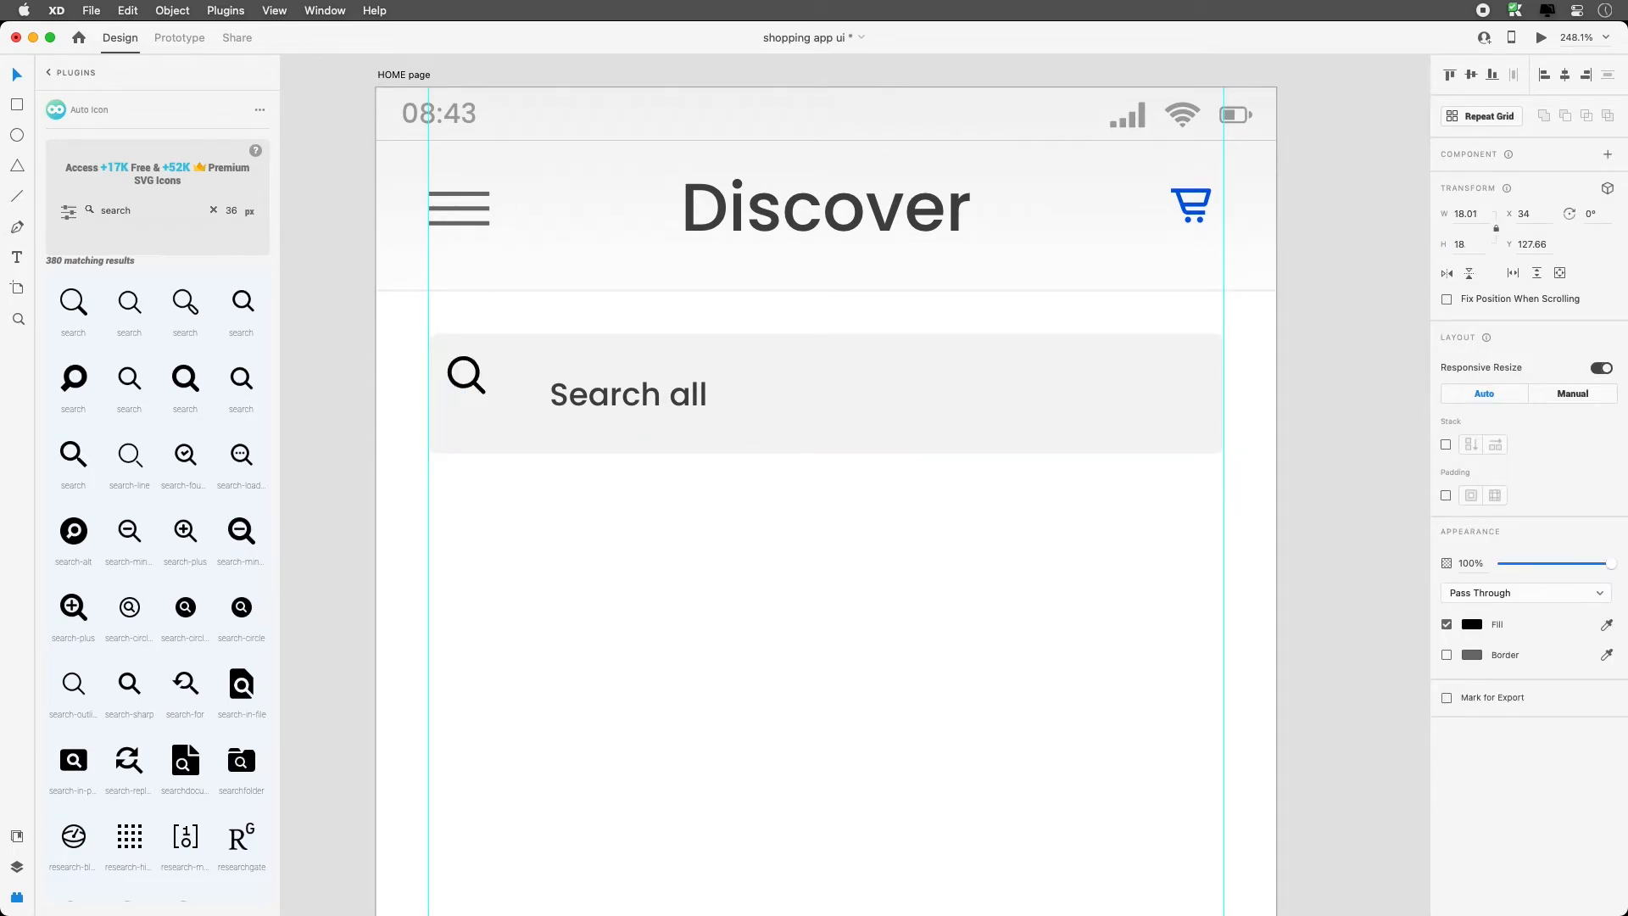
Check the size of the password field's lock icon on the login screen and set the search icon's height to 19
scroll(1305, 287, "down", 5)
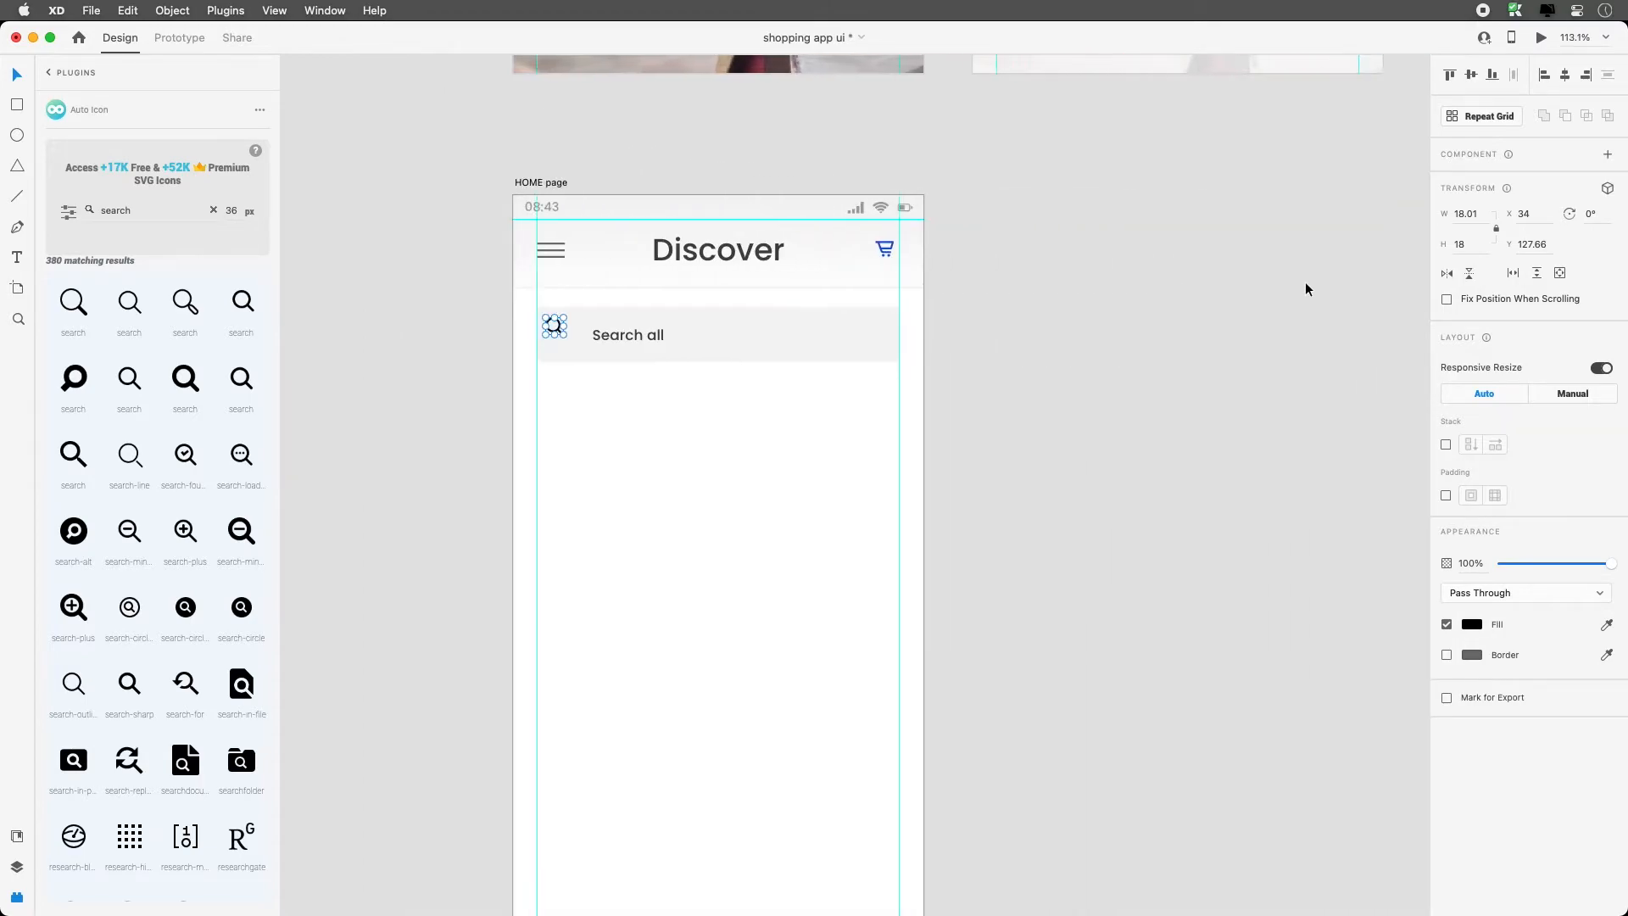
scroll(1020, 161, "up", 5)
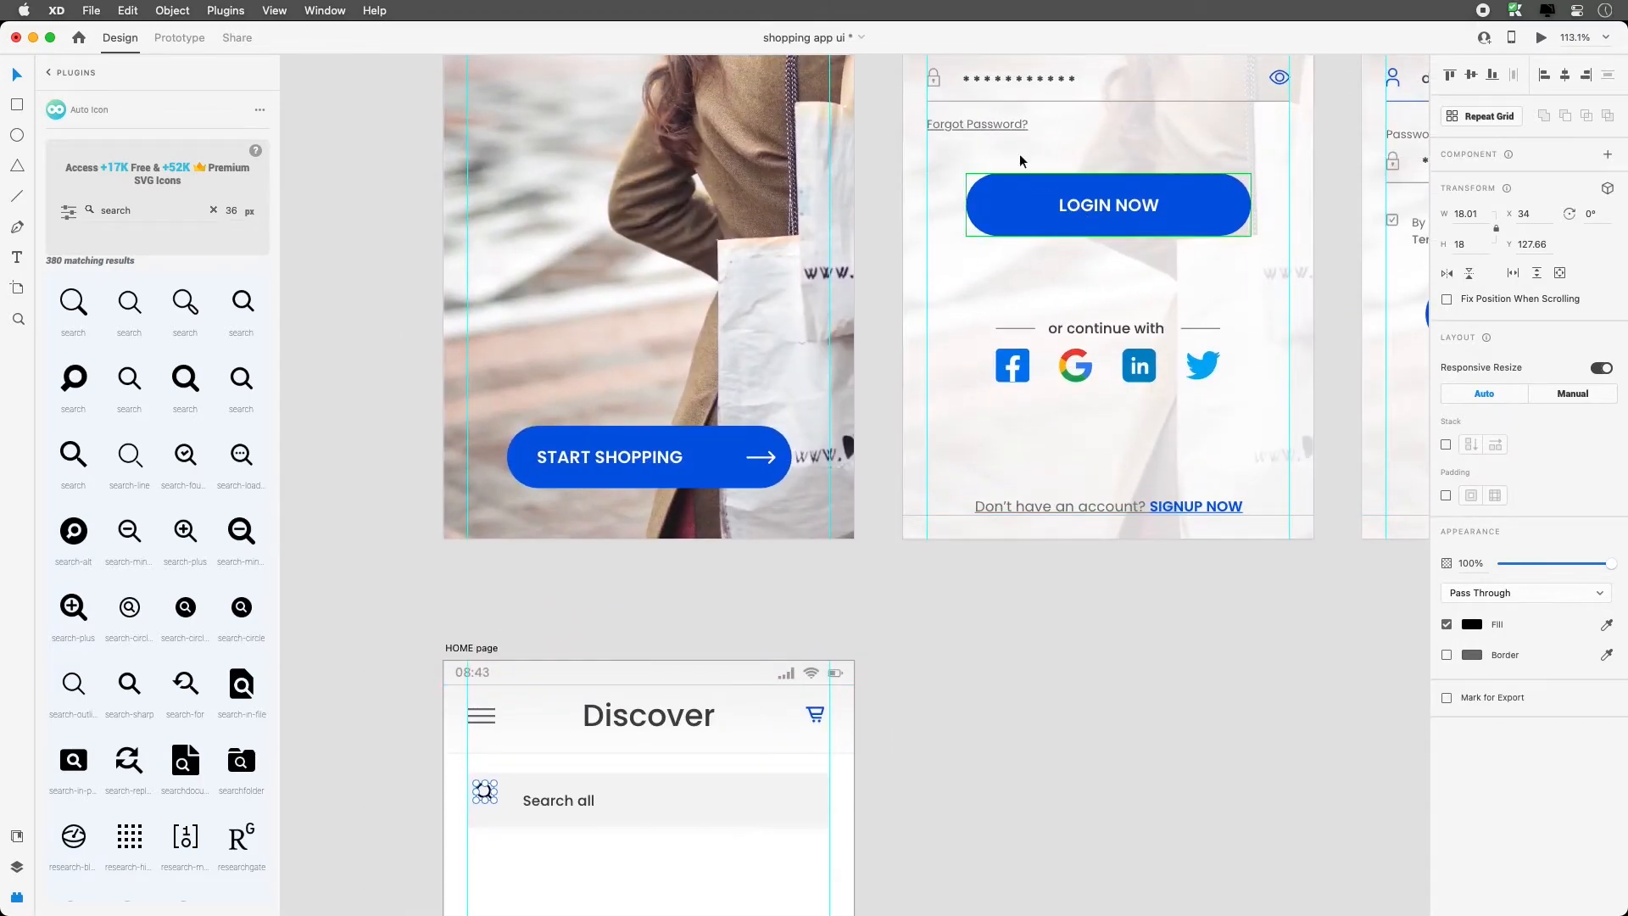
left_click(936, 80)
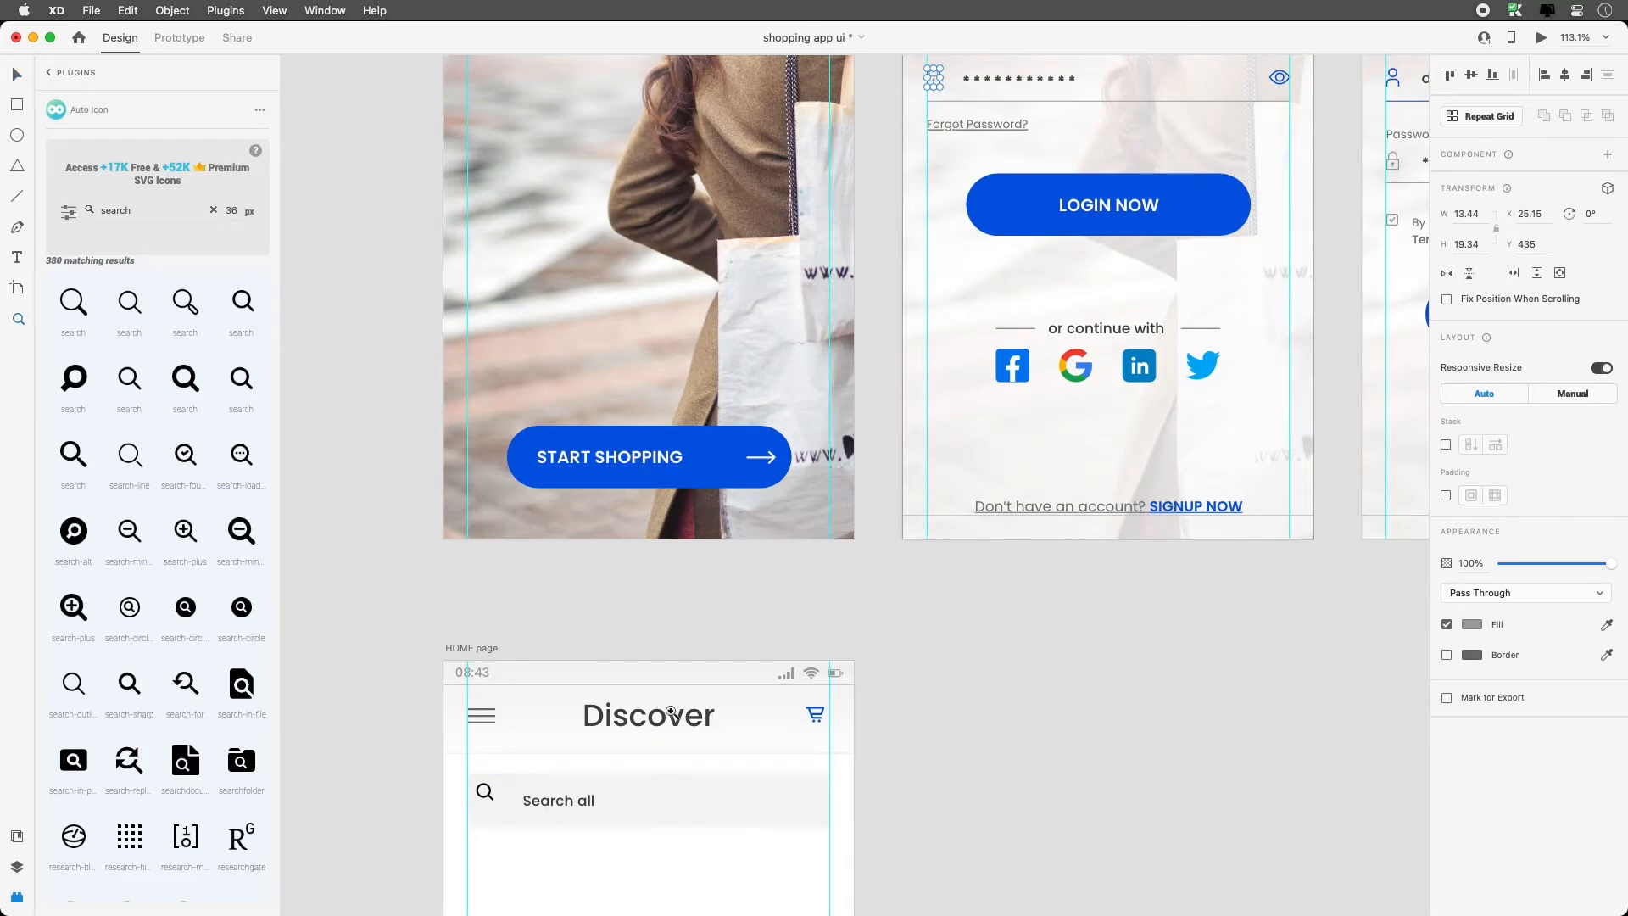
key("space")
scroll(653, 609, "down", 10)
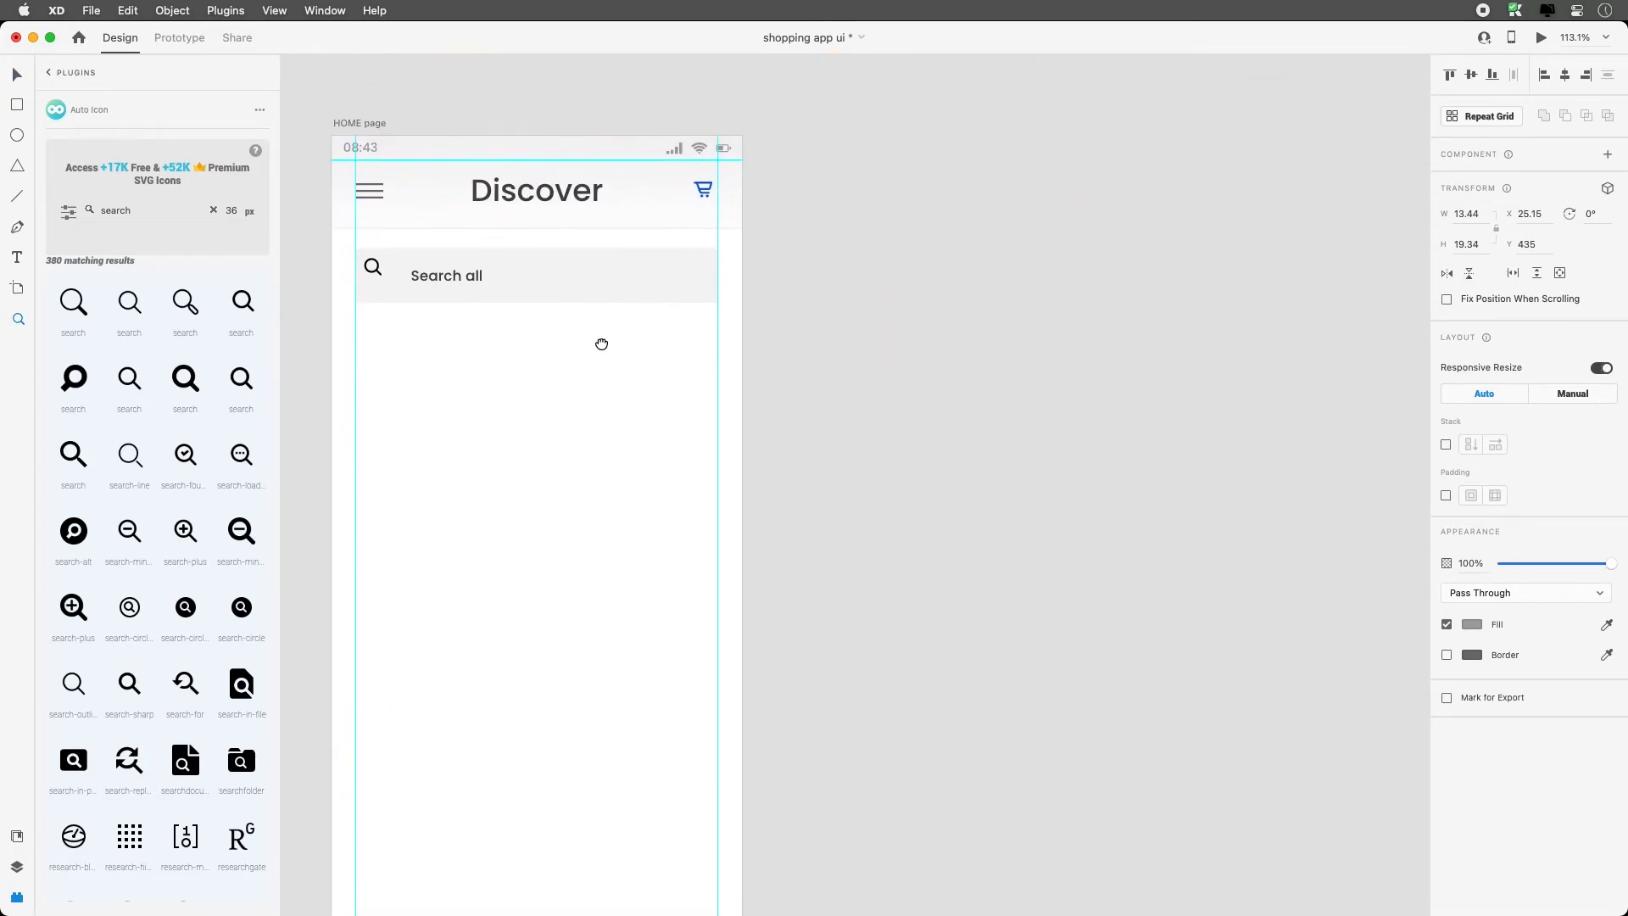
key("v")
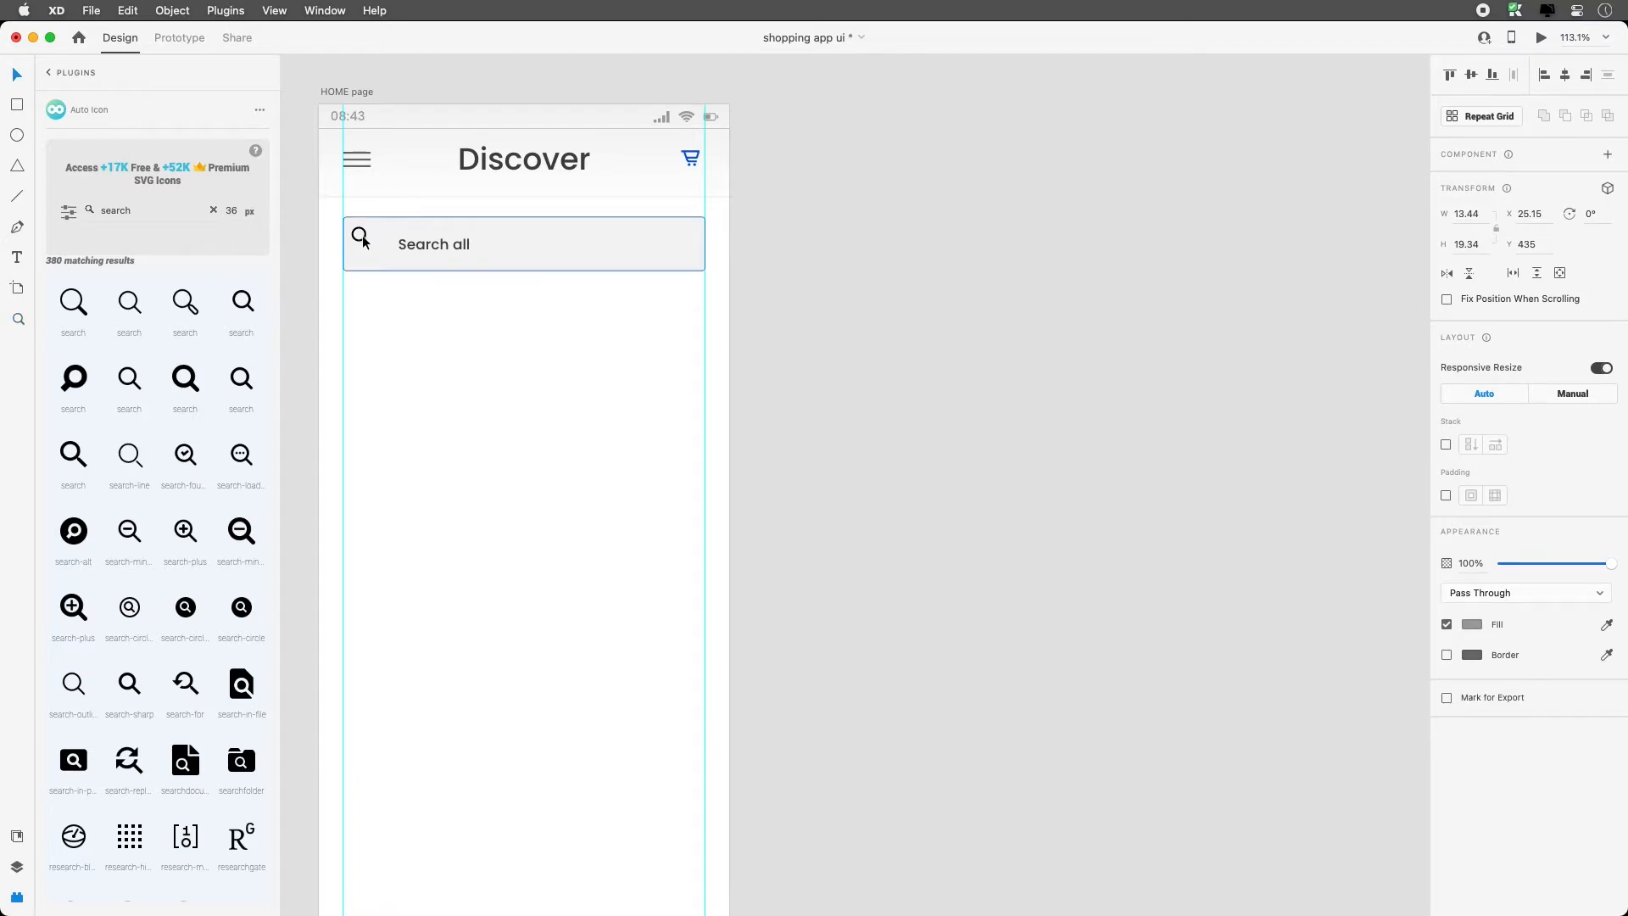
left_click(361, 235)
left_click(1471, 244)
type("19")
key("Return")
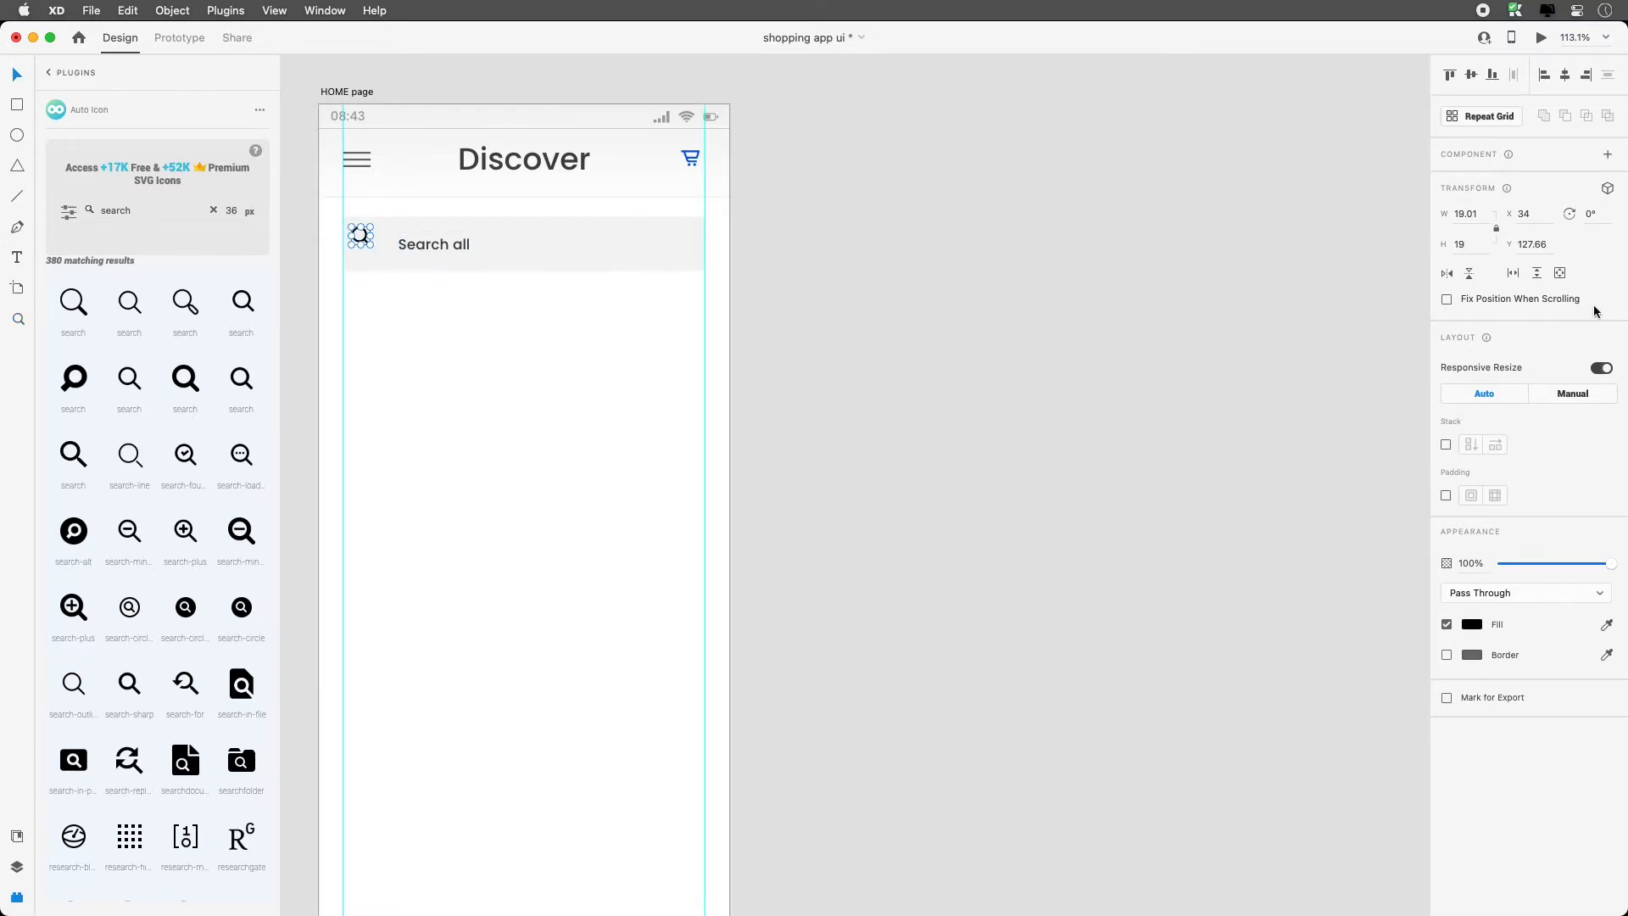
Fill the search icon with the saved grey #A3A3A3 and centre it vertically in the search bar
left_click(1472, 624)
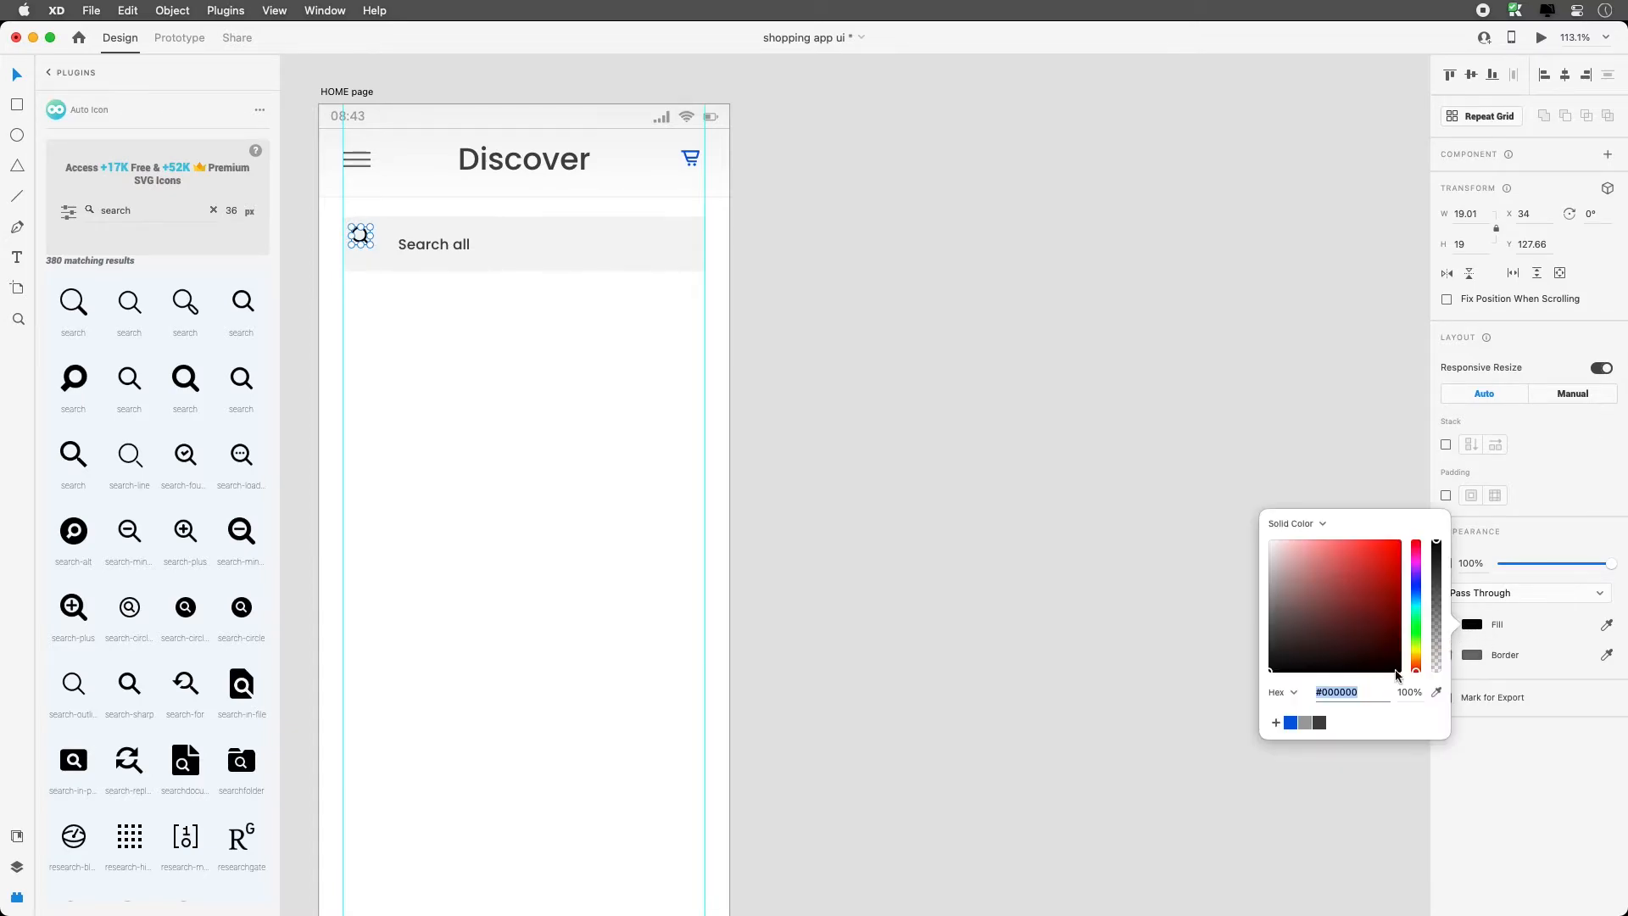
left_click(1305, 722)
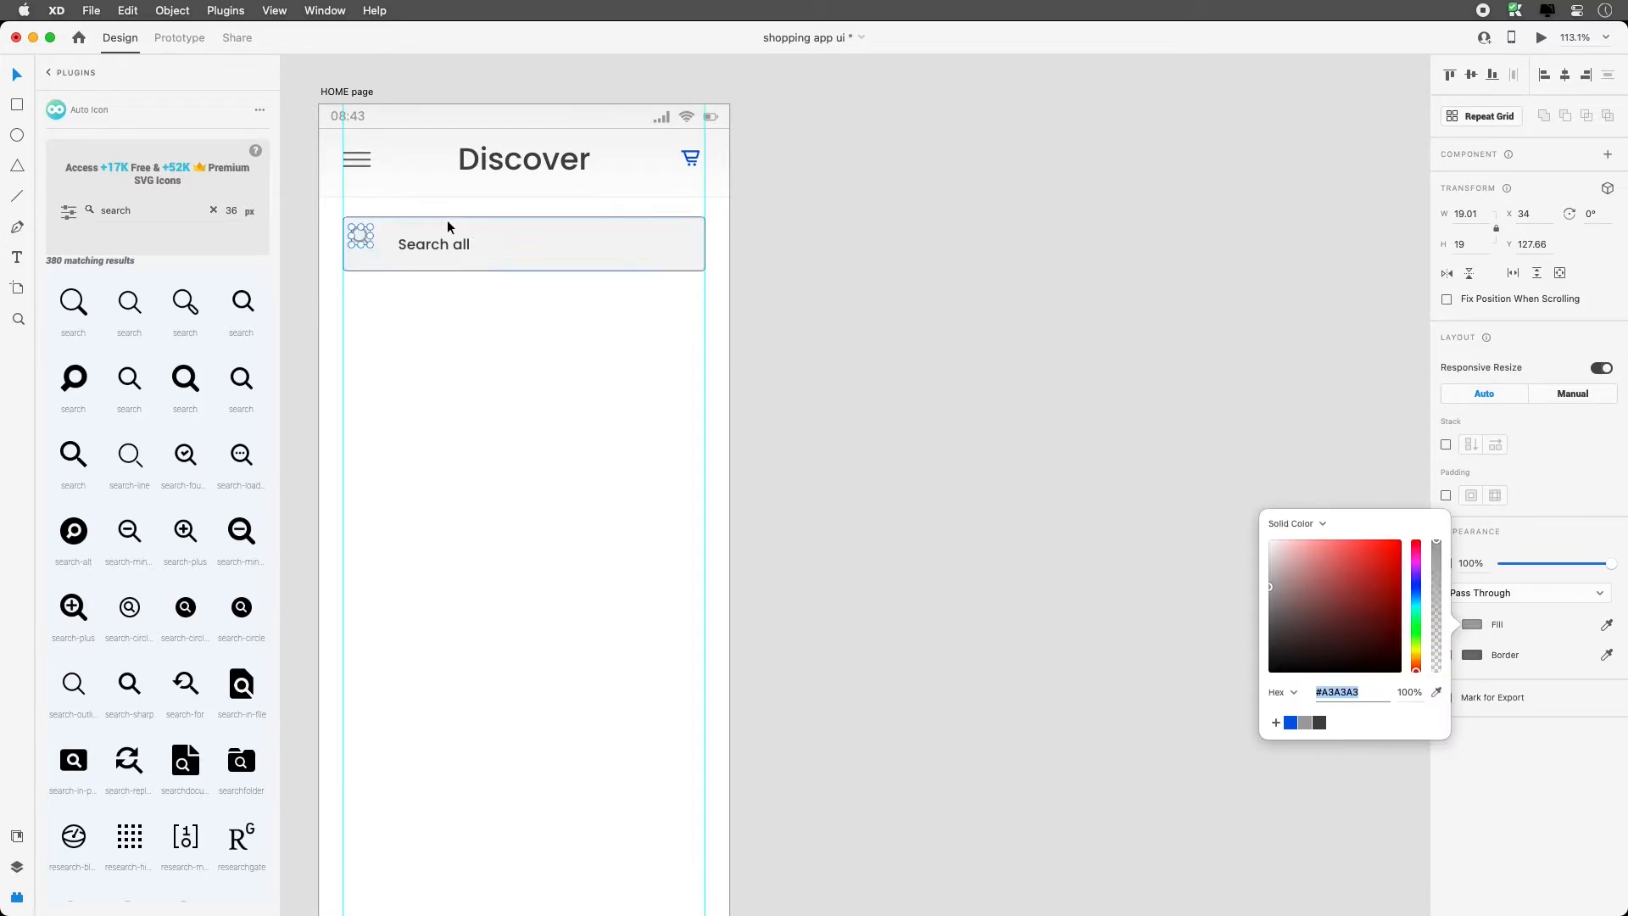
left_click(474, 229, "shift")
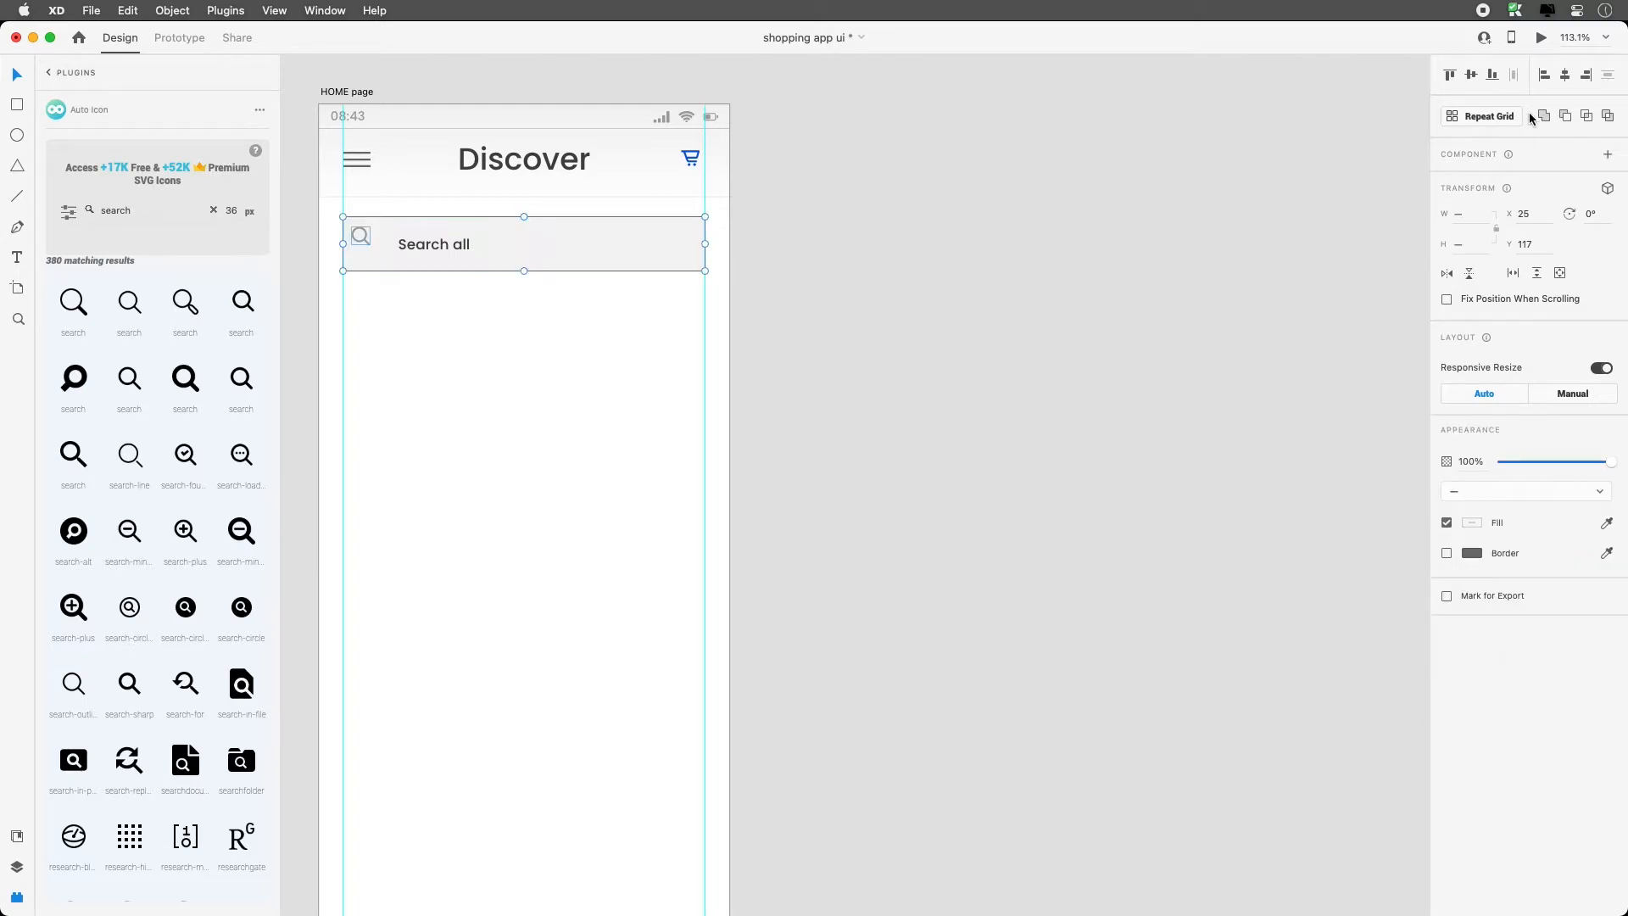
left_click(1473, 76)
left_click(519, 310)
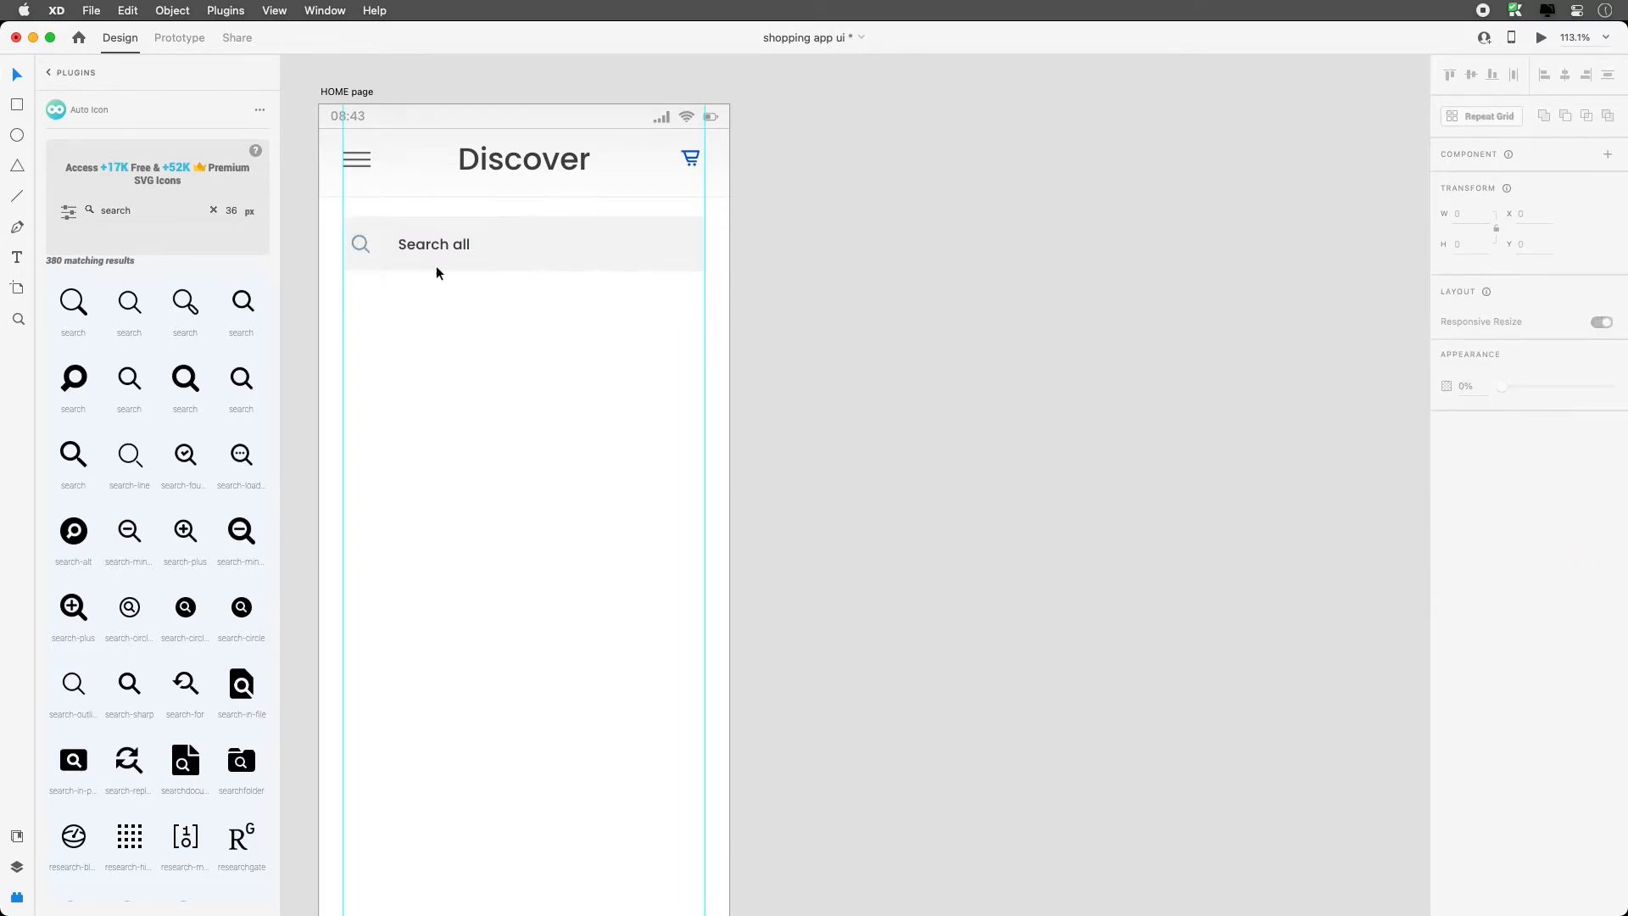
Shift the search icon slightly inward from the bar's edge and place the "Search all" label at about X 87
left_click_drag(437, 248, 426, 243)
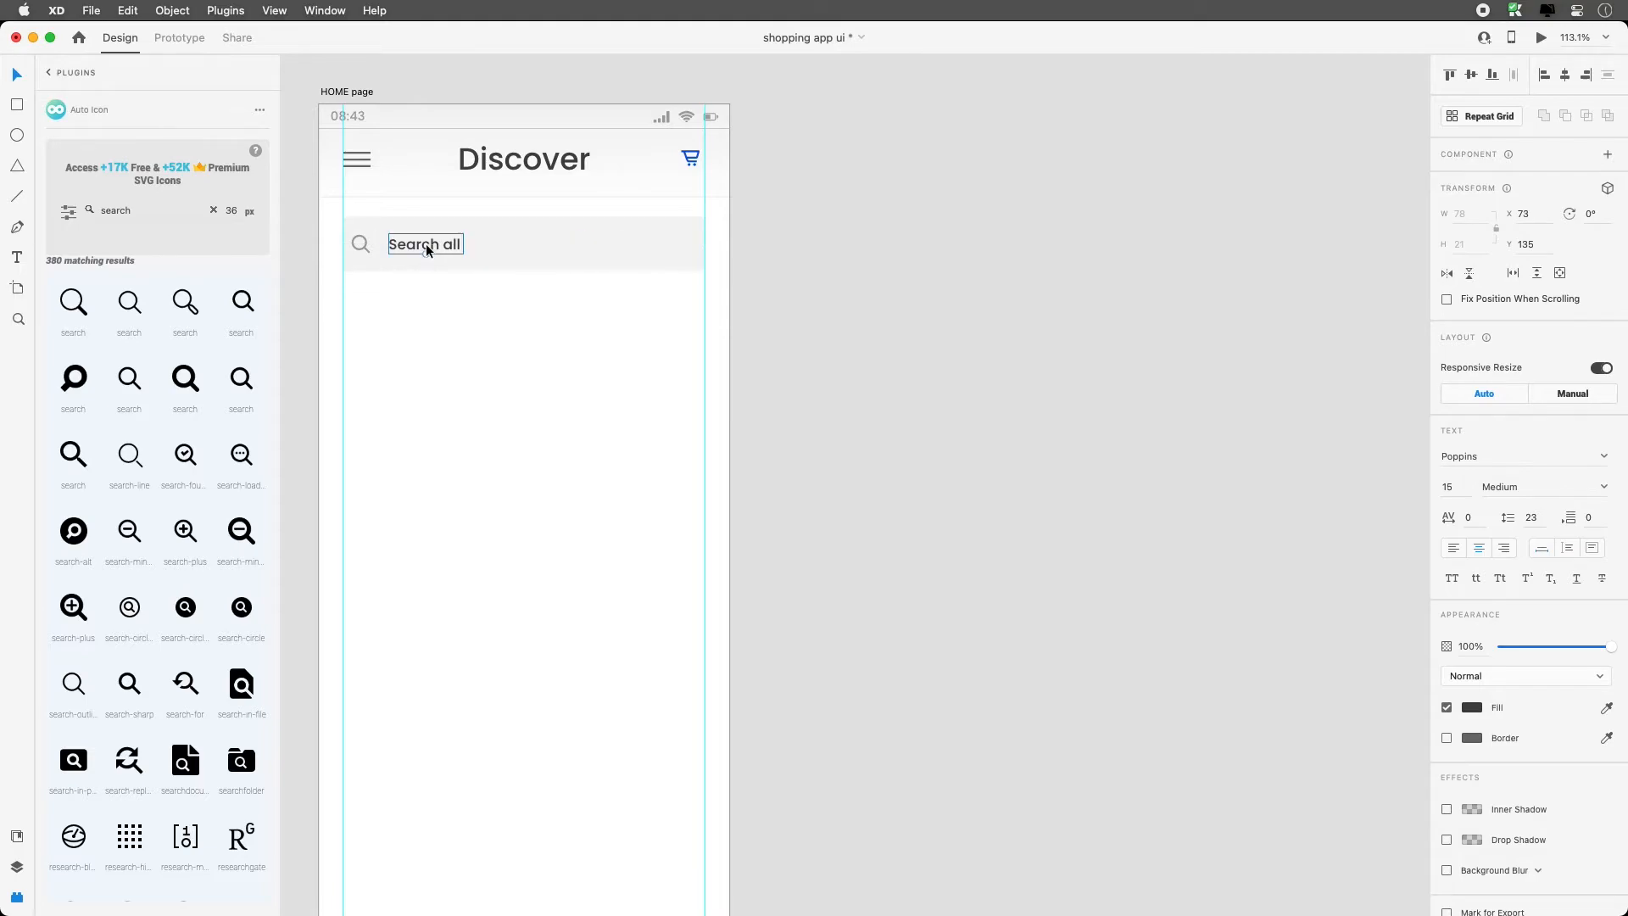
left_click(414, 375)
key("z")
left_click_drag(304, 184, 756, 359)
key("v")
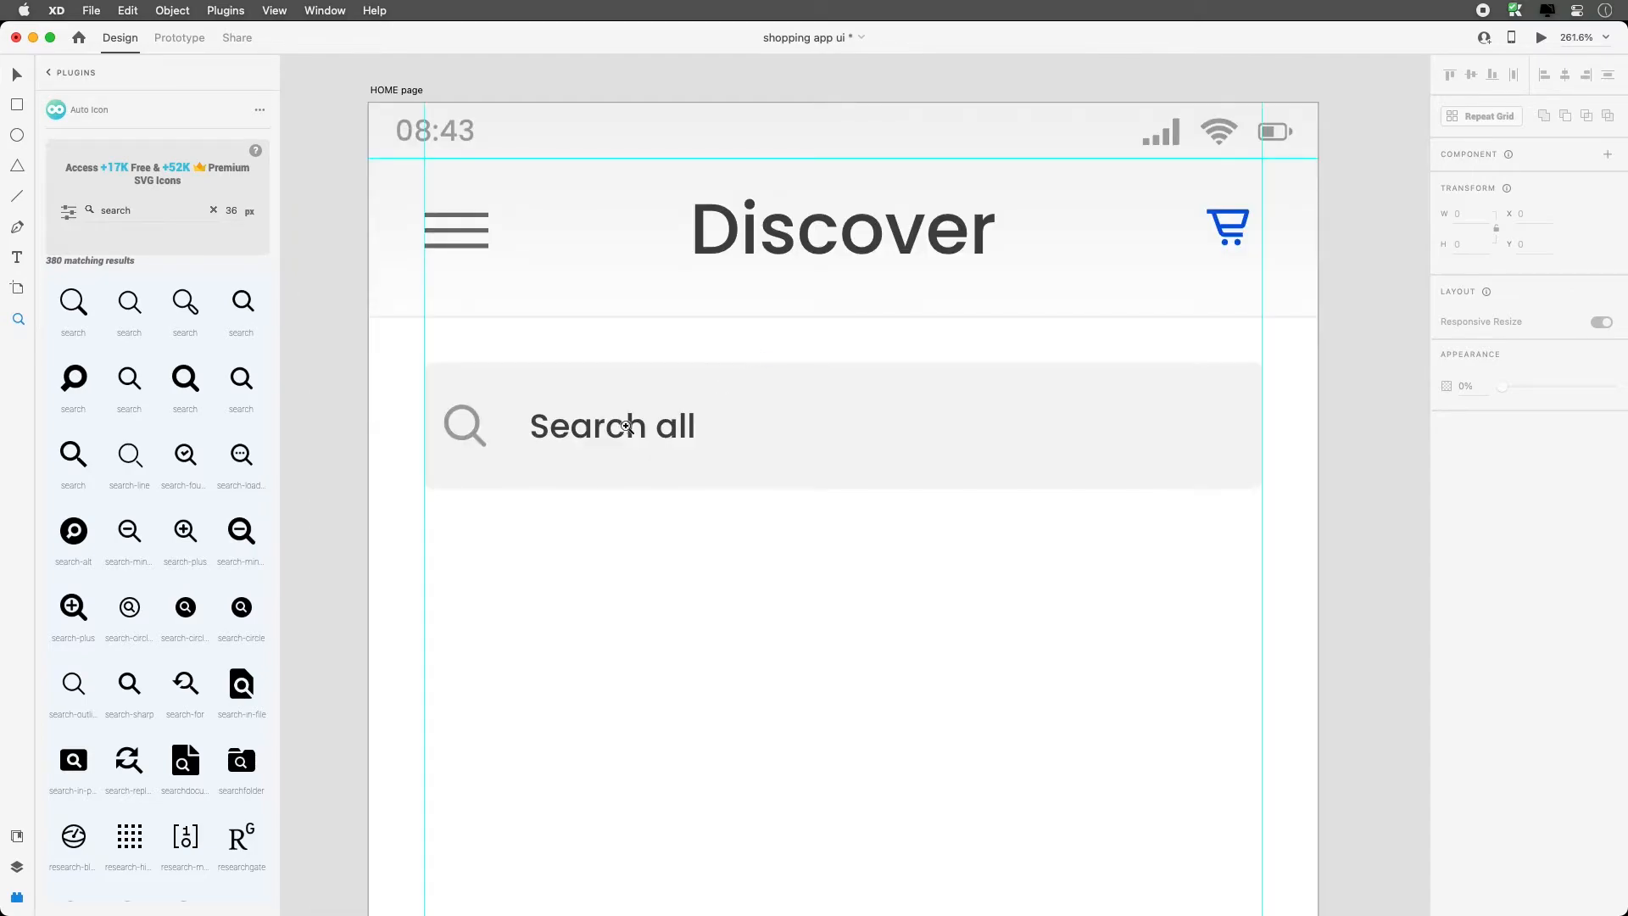
left_click(487, 378)
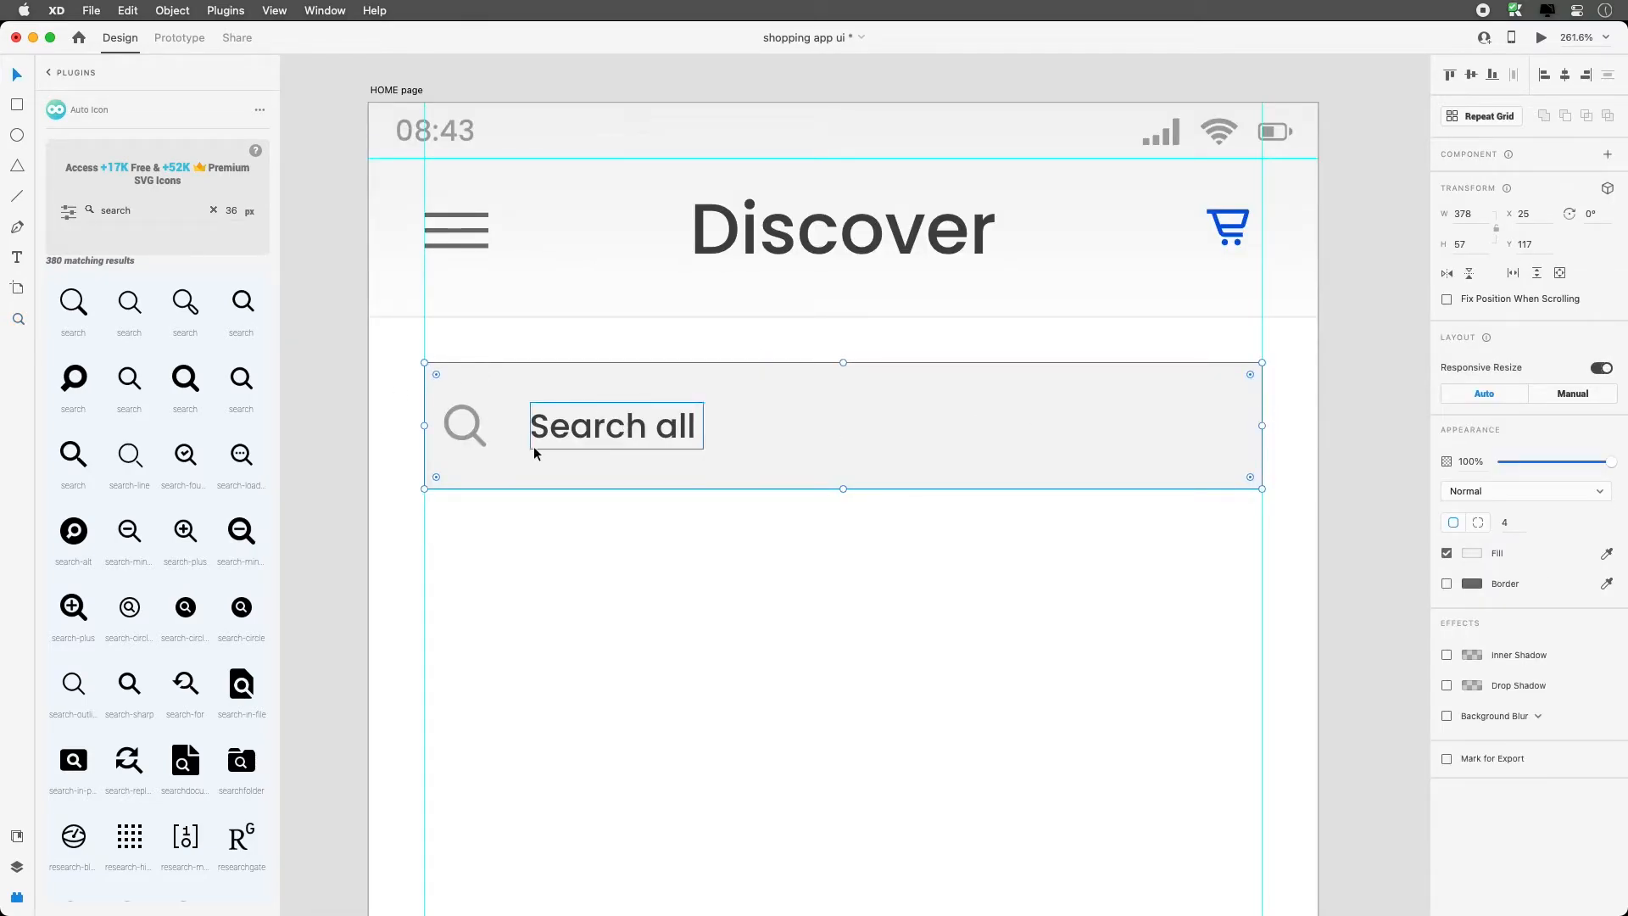
left_click_drag(480, 444, 602, 435)
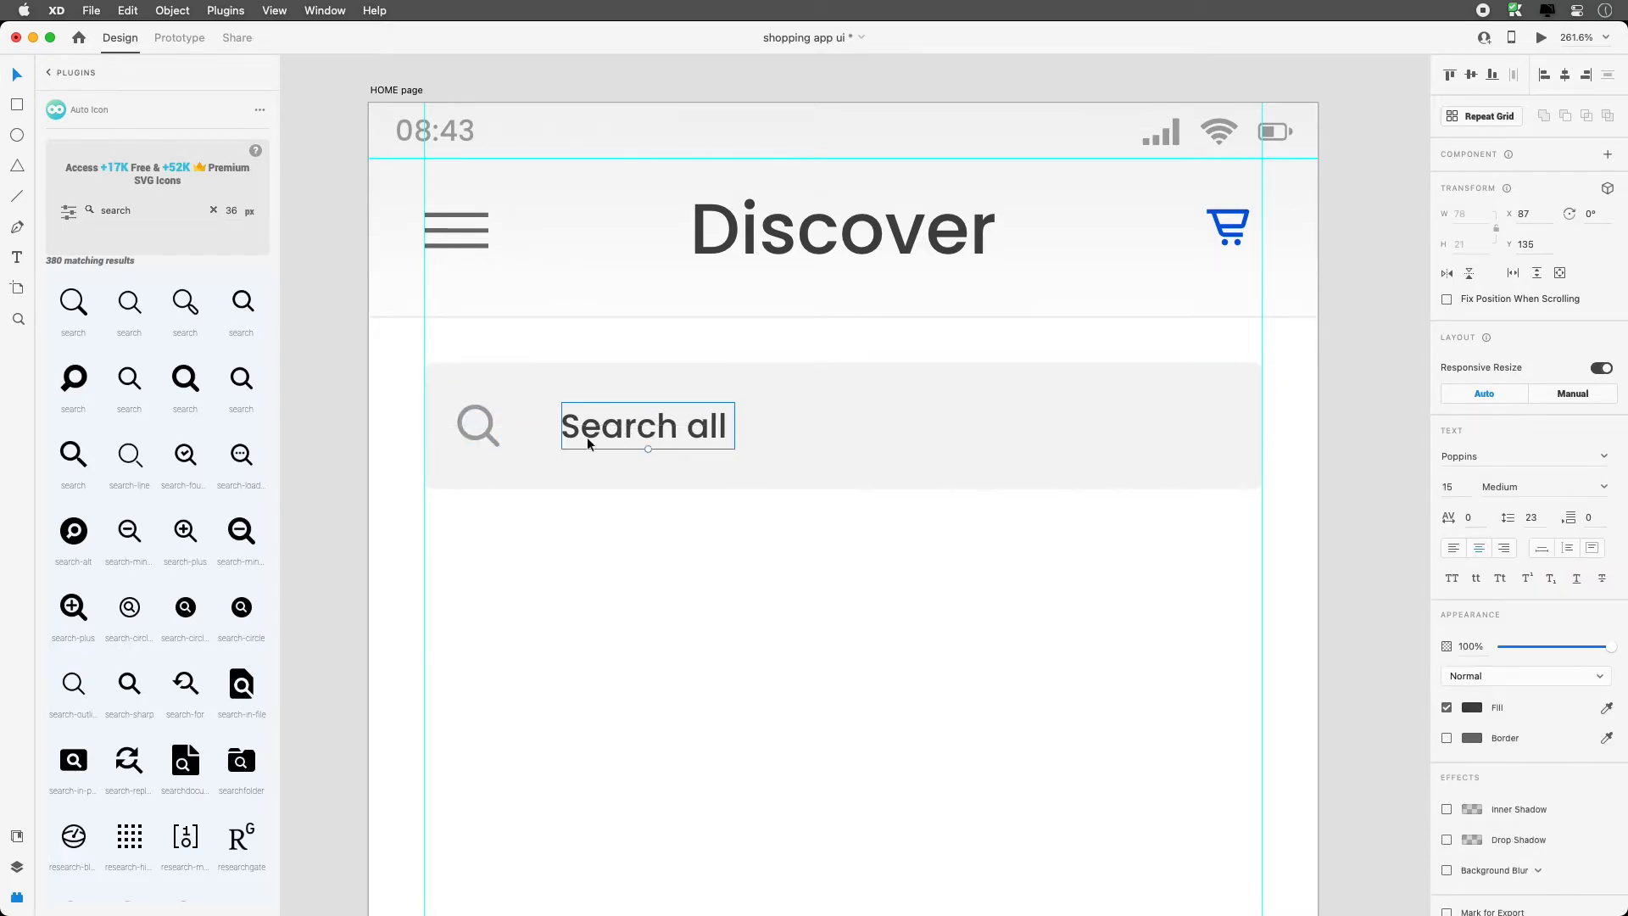
Nudge the search icon further inward and reposition the "Search all" label beside it at about X 84
left_click_drag(497, 441, 505, 445)
left_click(626, 428, "shift")
left_click_drag(626, 428, 674, 428)
key("super+z")
left_click(592, 577)
left_click(678, 429)
left_click(476, 615)
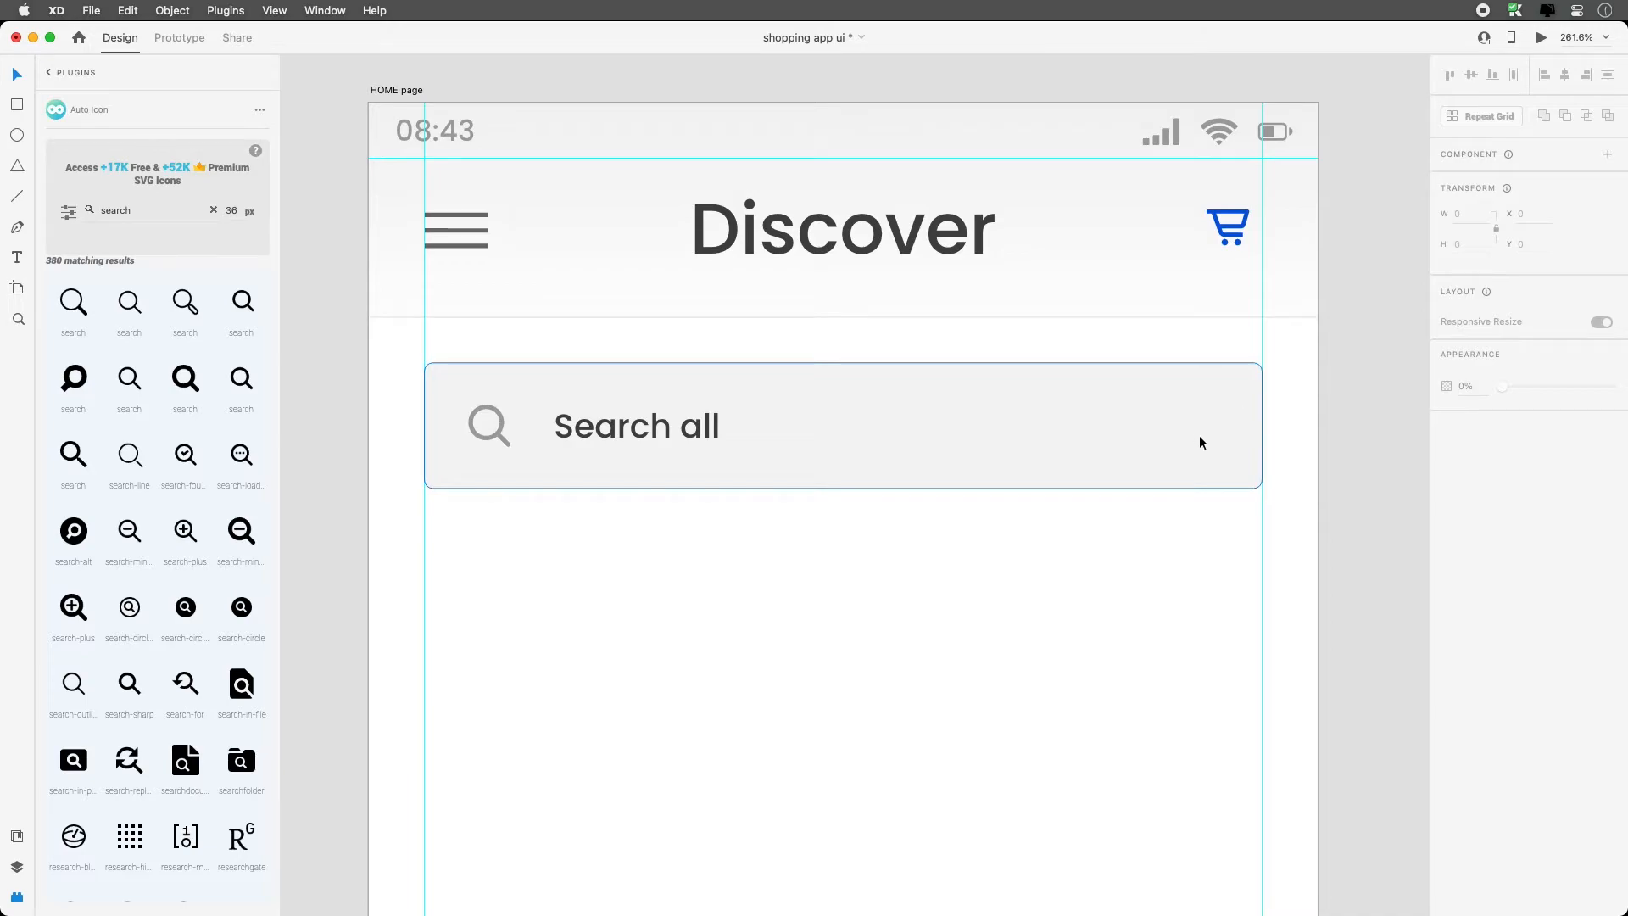
Search the icon plugin for "filter" and place the three-line filter icon at the far end of the search bar
double_click(107, 211)
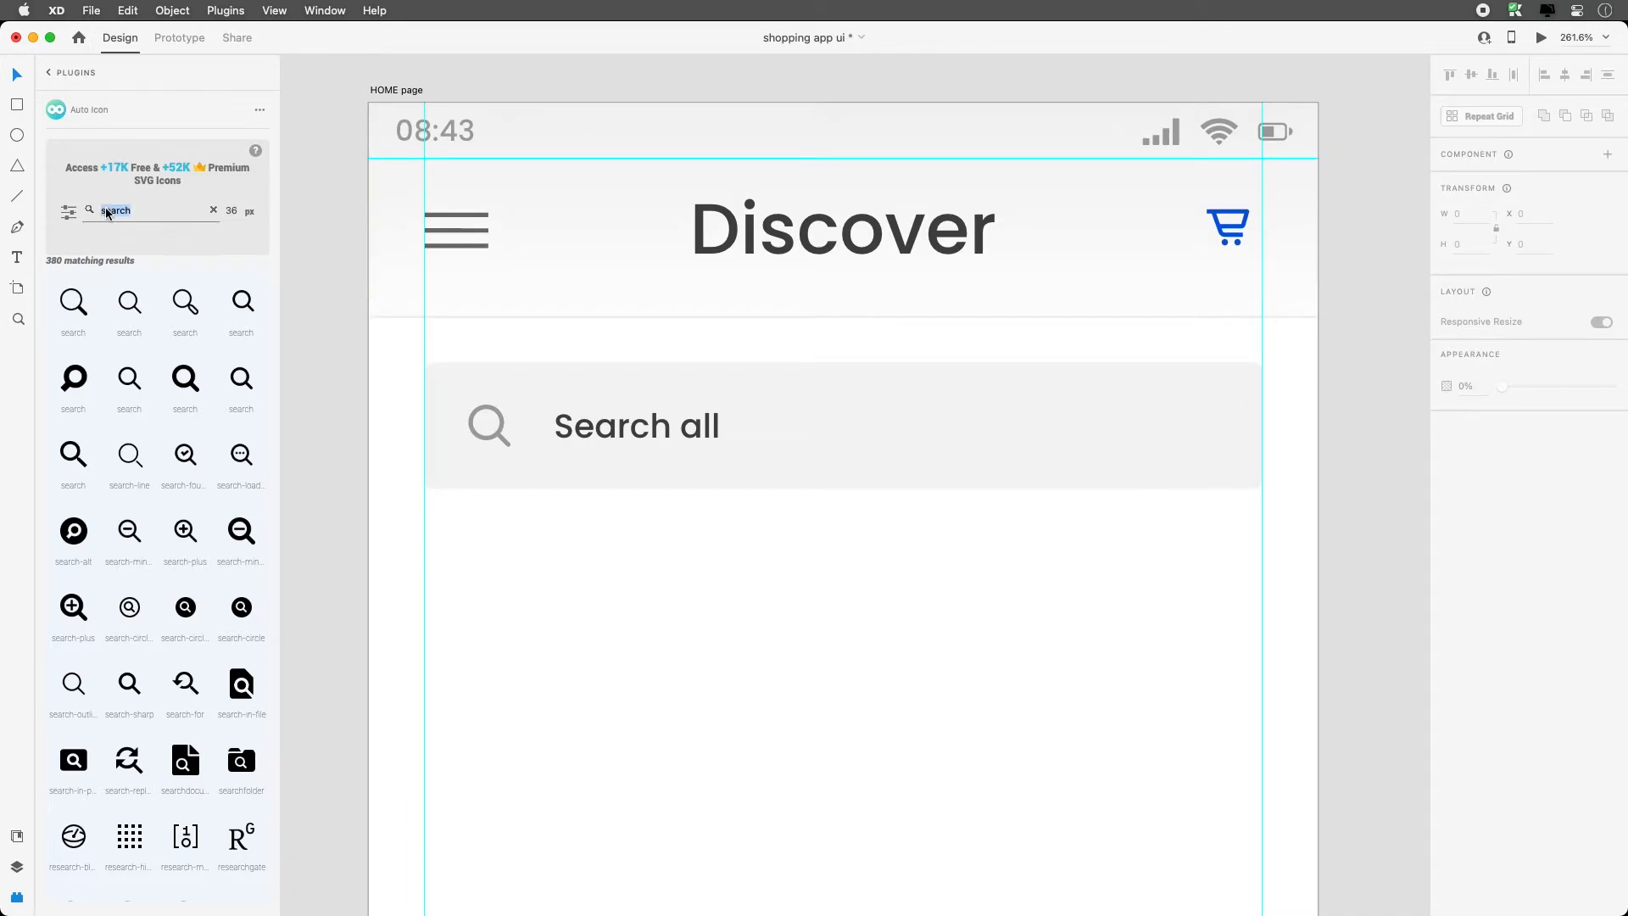
type("filter")
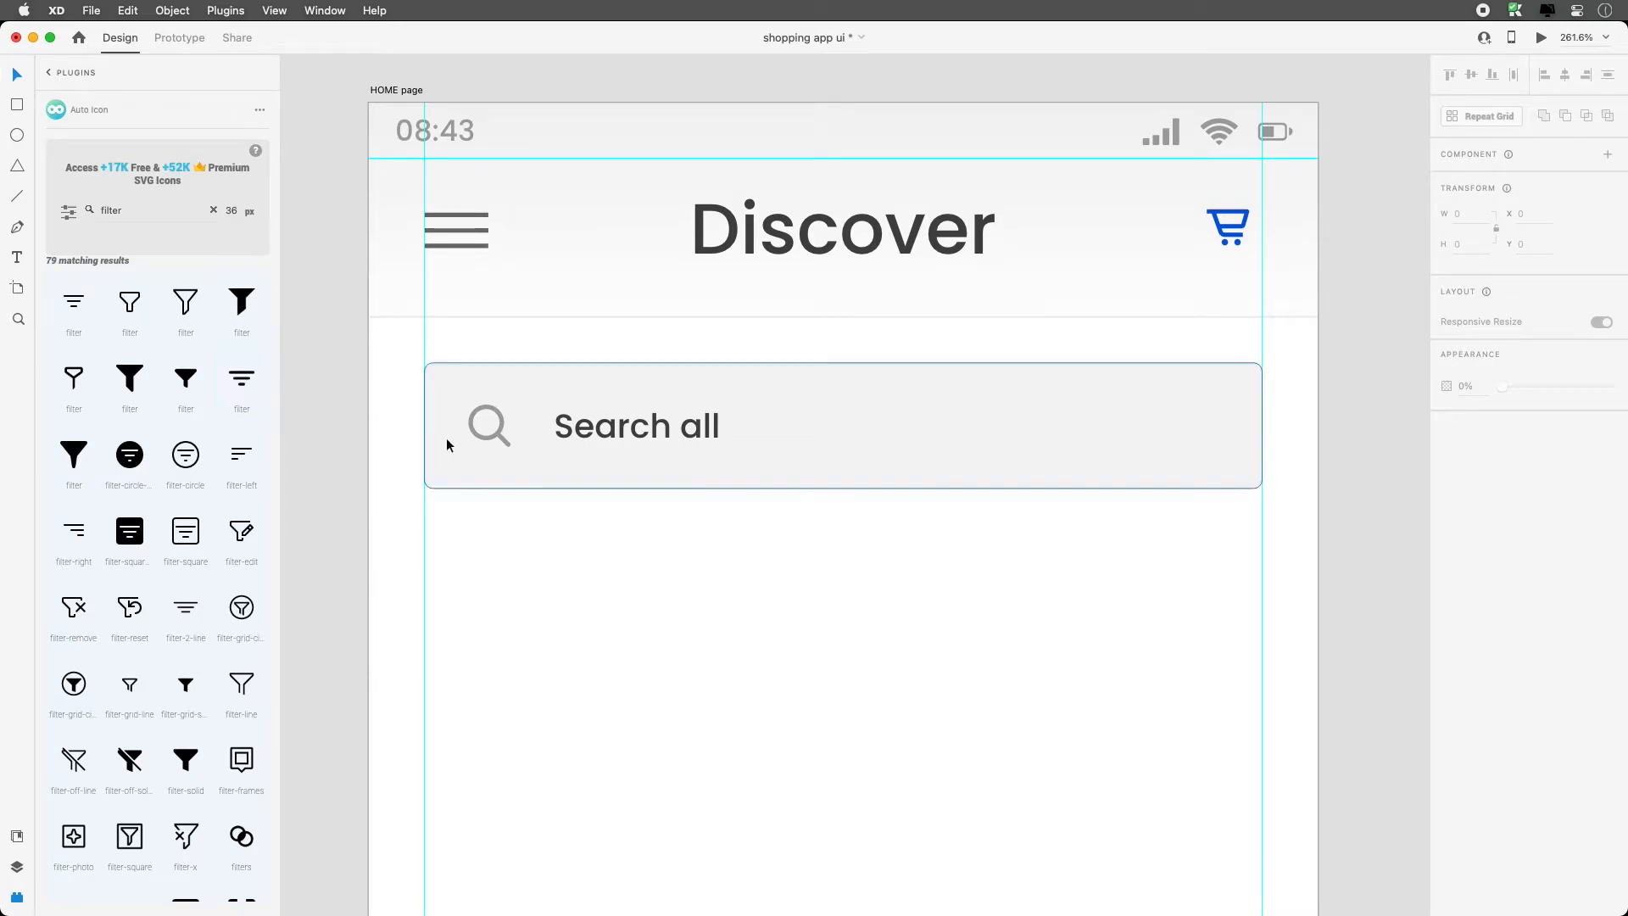
left_click_drag(242, 378, 1214, 428)
left_click(1231, 587)
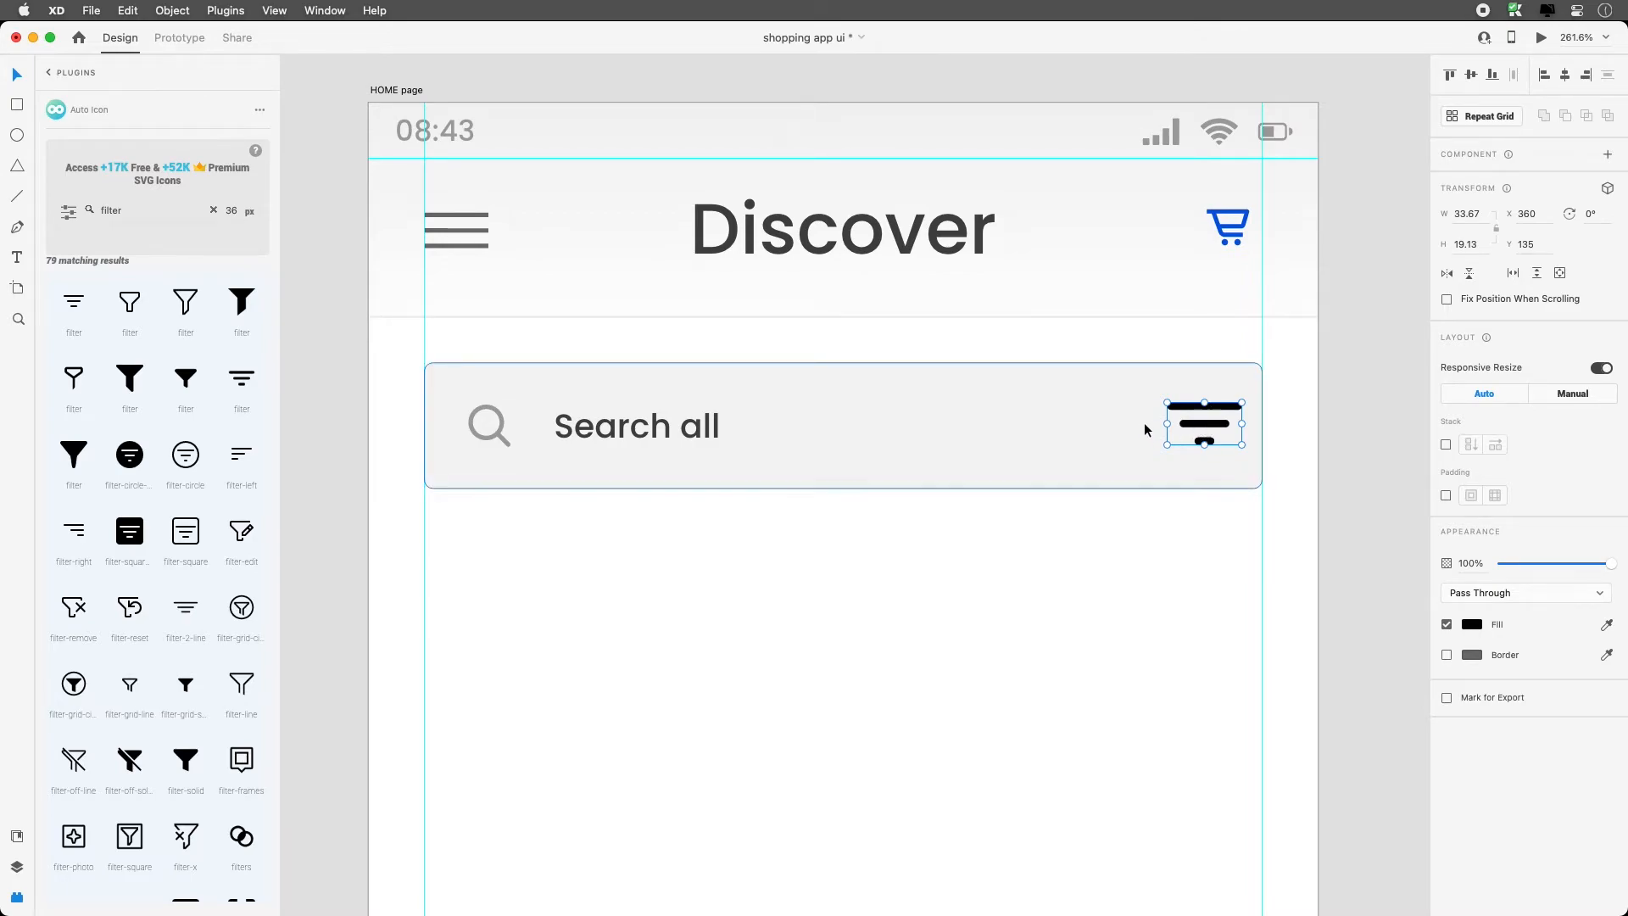
Scale the filter icon down proportionally to about 18.5 by 10.5, keeping it vertically centred in the search bar
mouse_move(1205, 444)
left_mouse_down()
mouse_move(1206, 429)
mouse_move(1227, 436)
mouse_move(1207, 433)
left_mouse_up()
key("super+z")
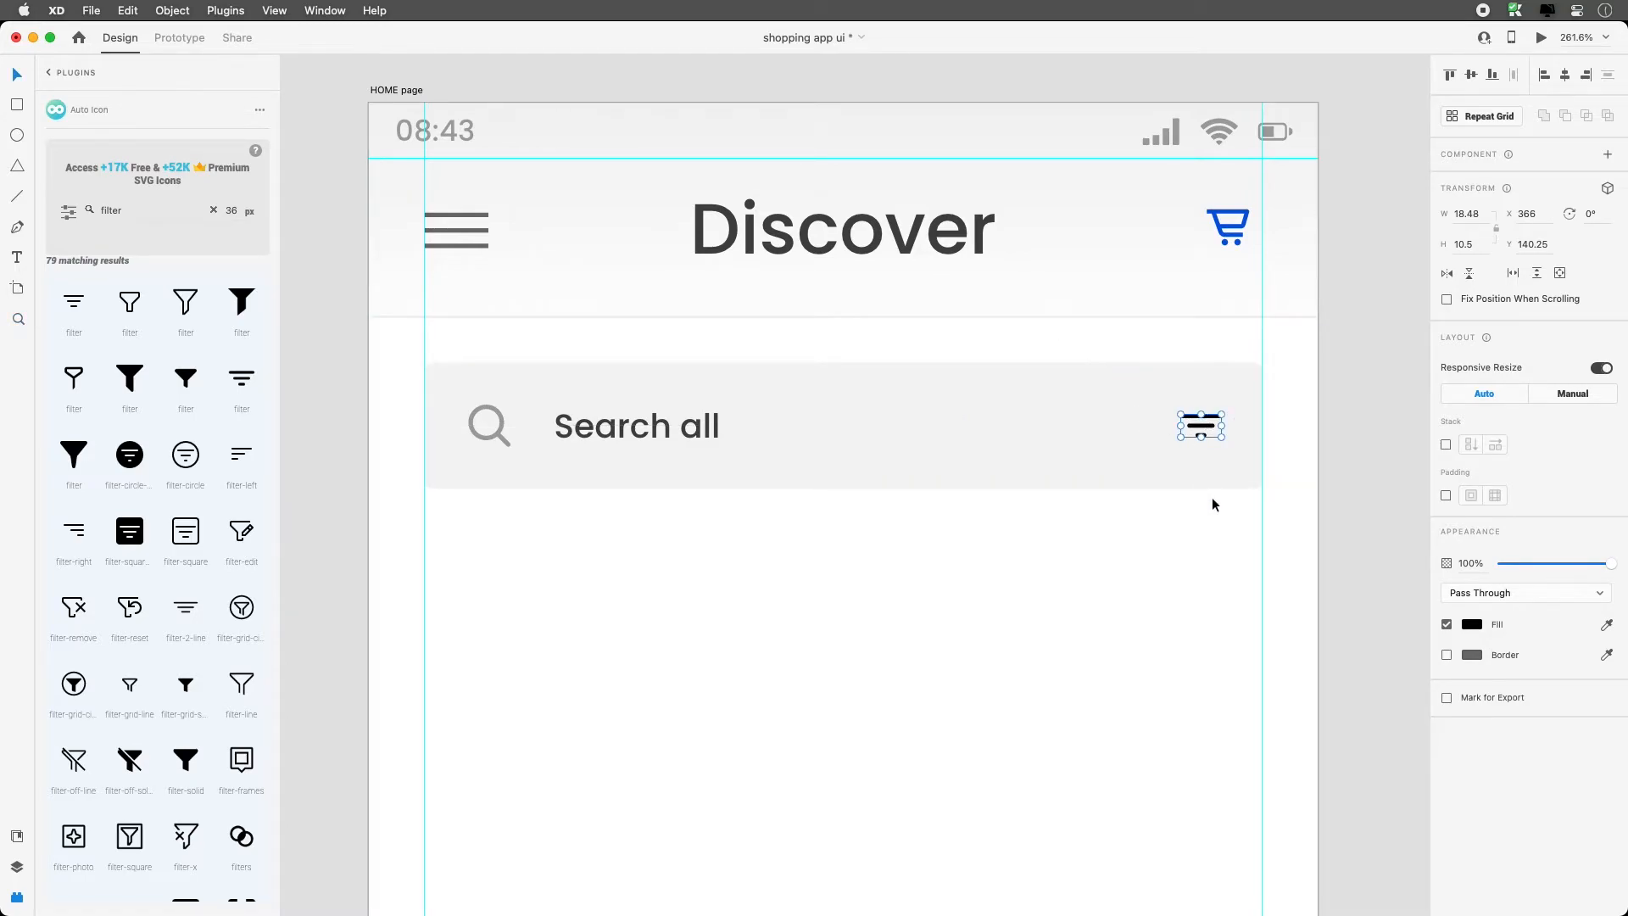
left_click(1221, 473, "shift")
left_click(1263, 550)
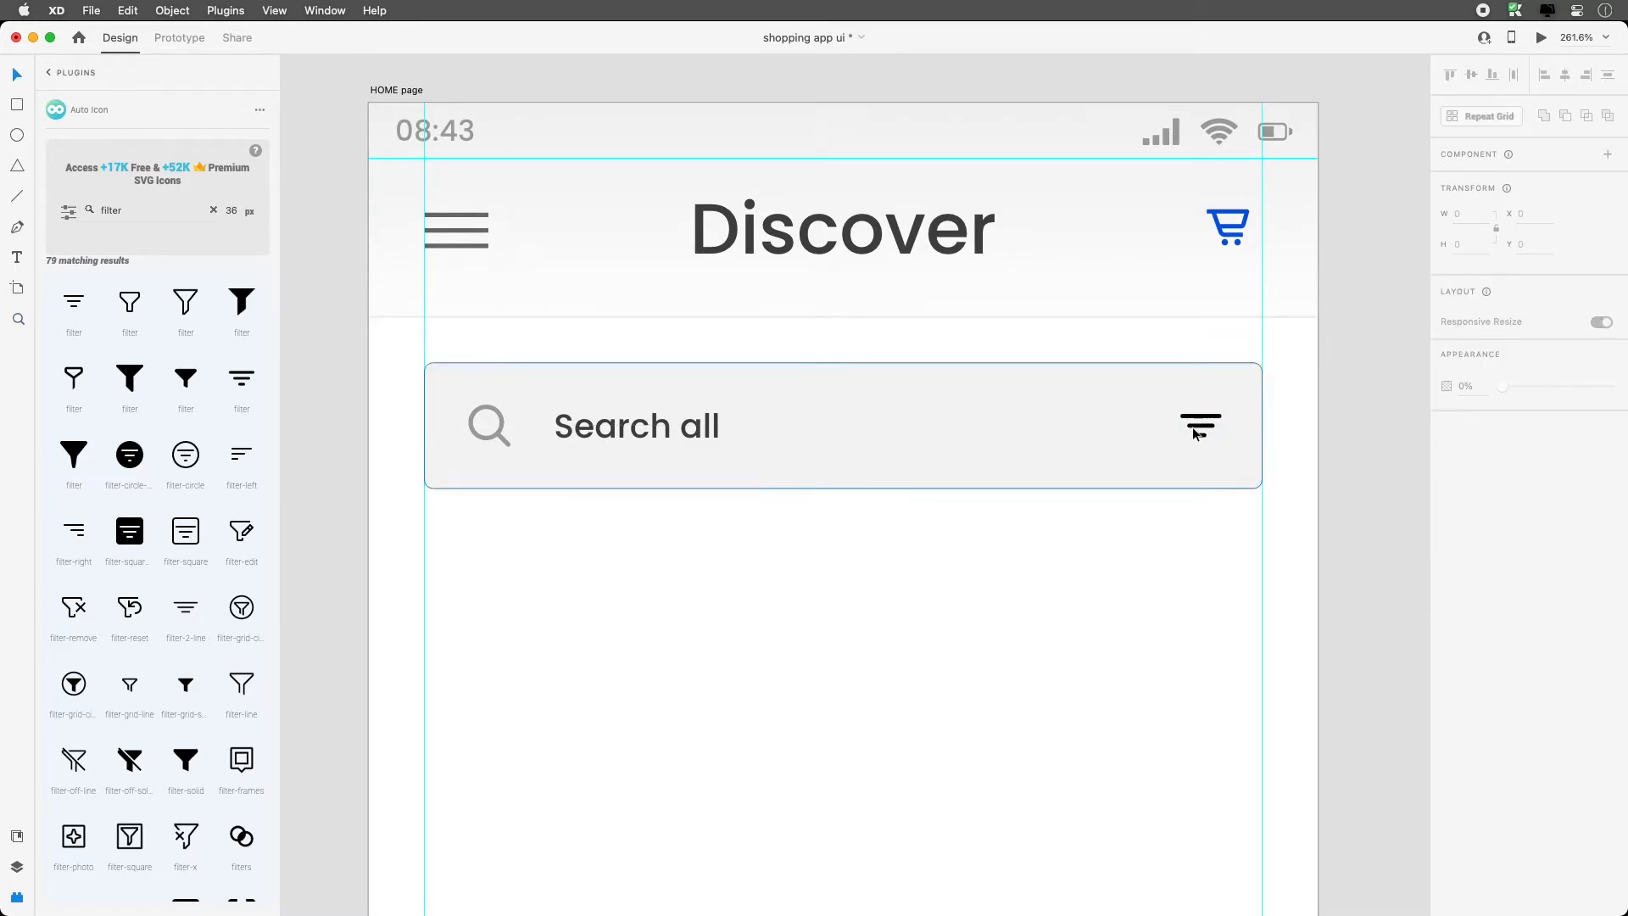
Align the filter icon with the search bar's right edge and move it inward to about X 364
left_click(1199, 433)
left_click(1206, 387, "shift")
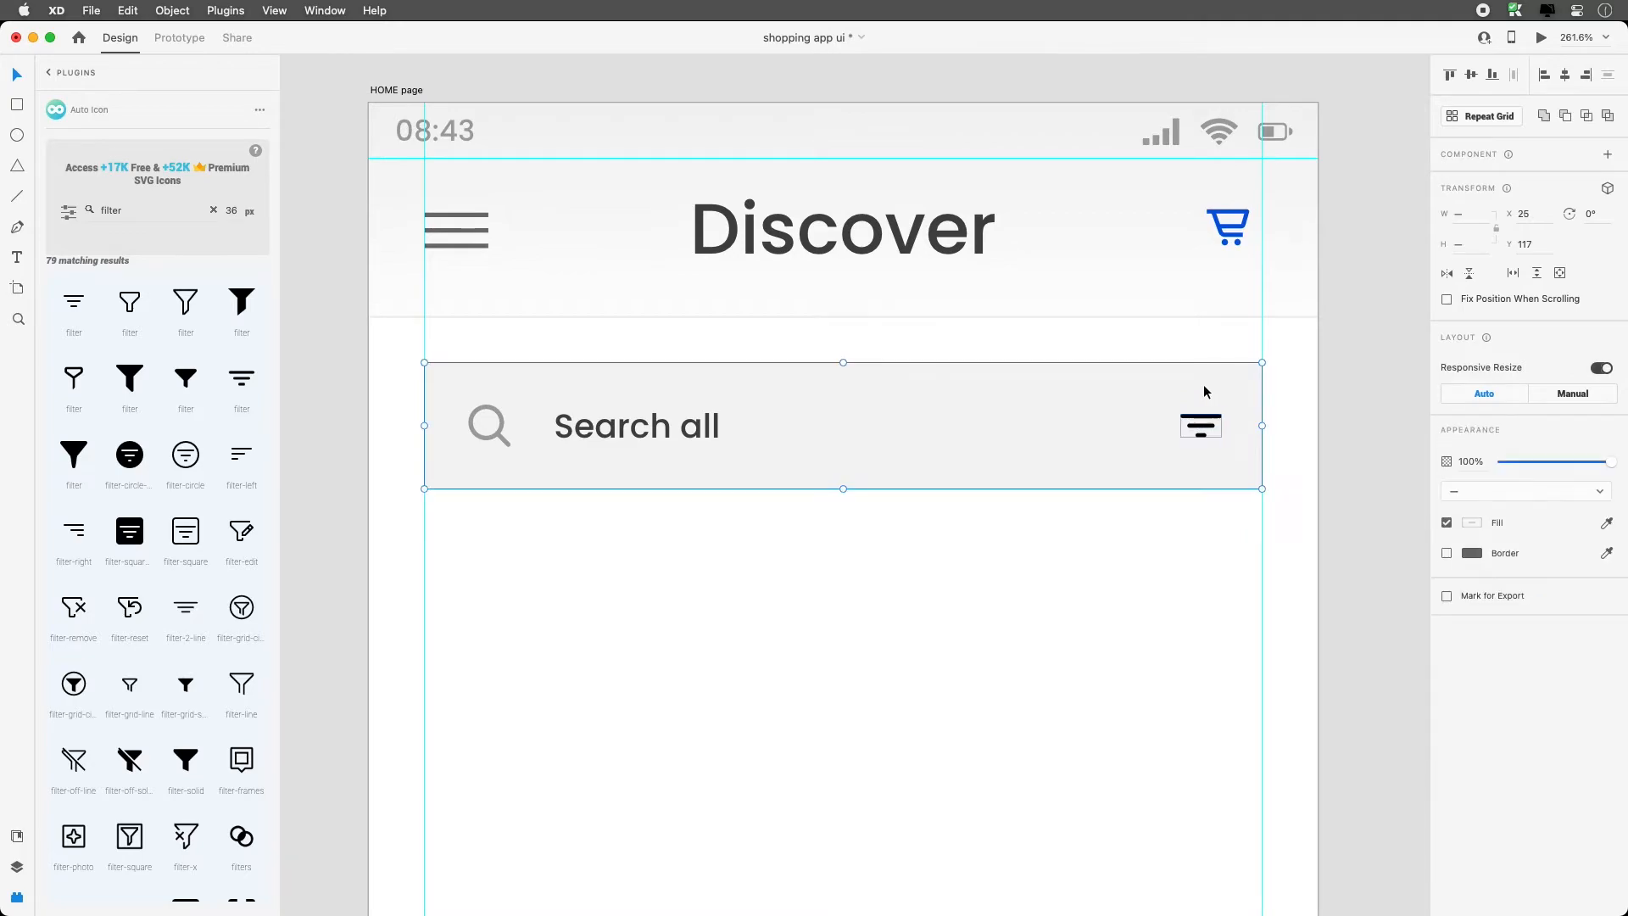
left_click(1585, 74)
left_click(1181, 534)
left_click(1244, 426)
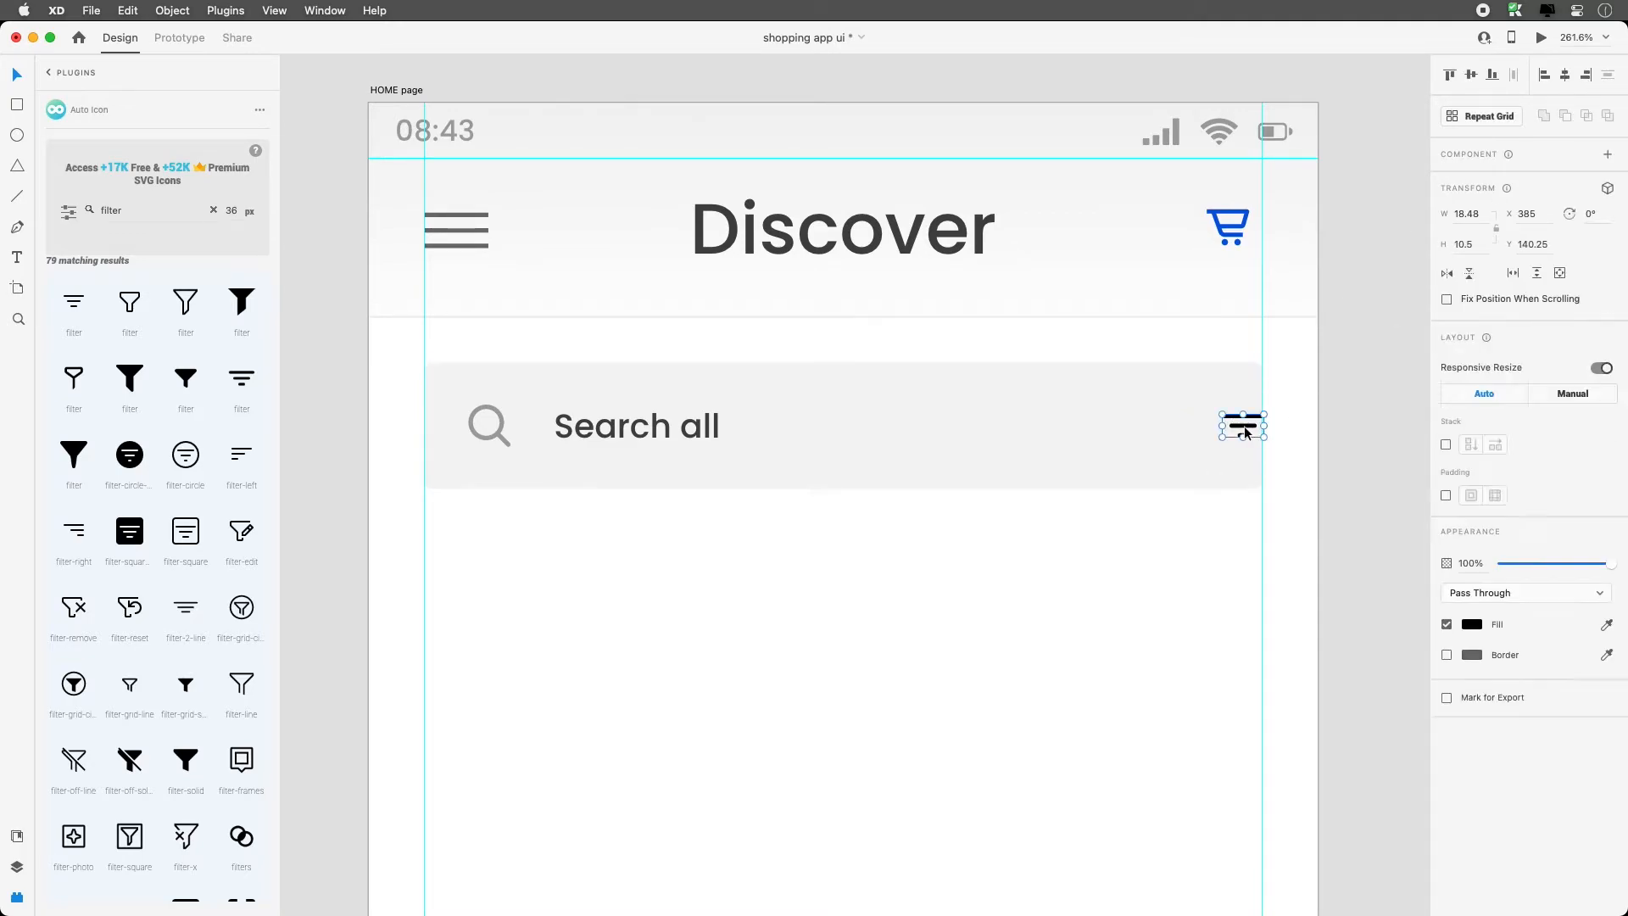
left_click_drag(1251, 430, 1200, 435)
key("z")
left_click_drag(1073, 332, 1308, 546)
left_click_drag(900, 456, 902, 455)
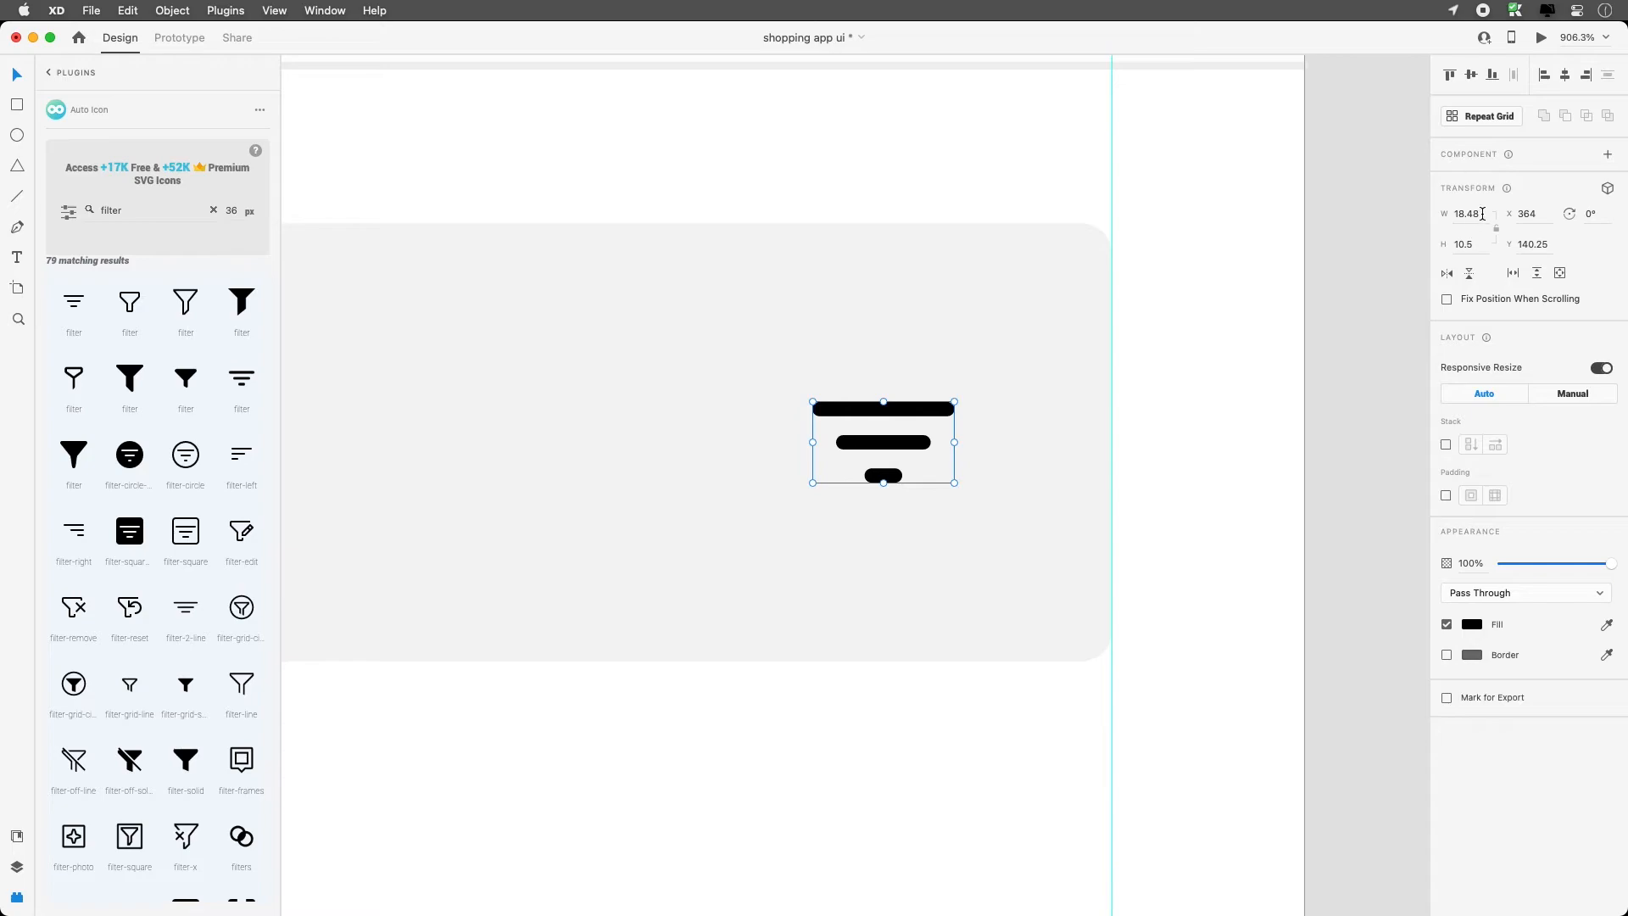
left_click(1458, 219)
type("5")
key("Return")
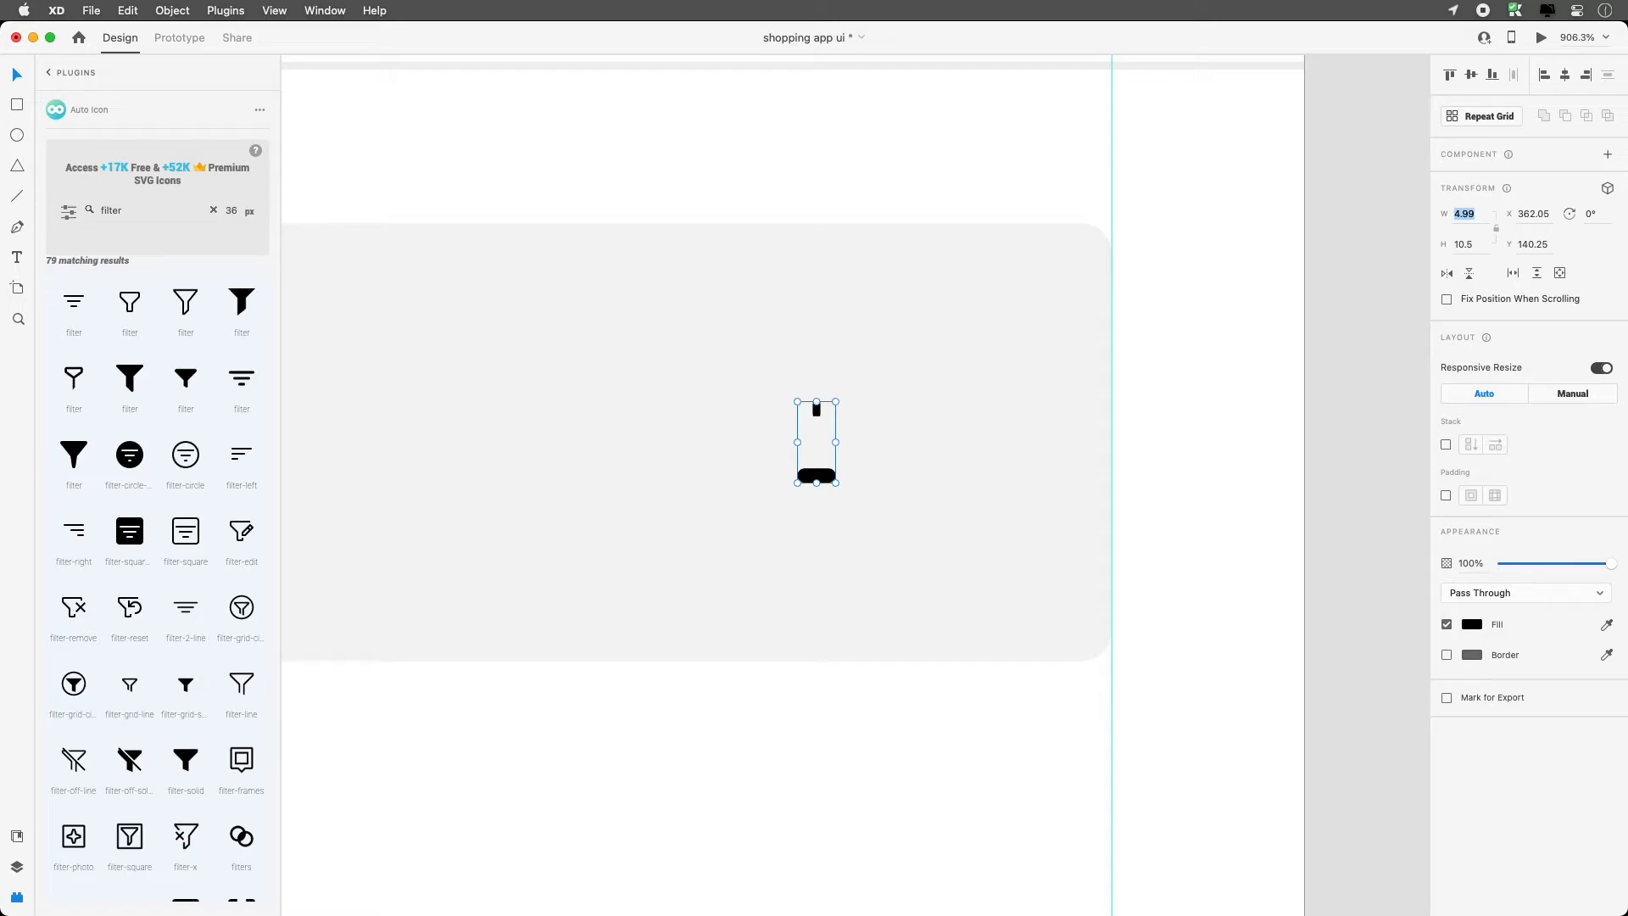
key("super+z")
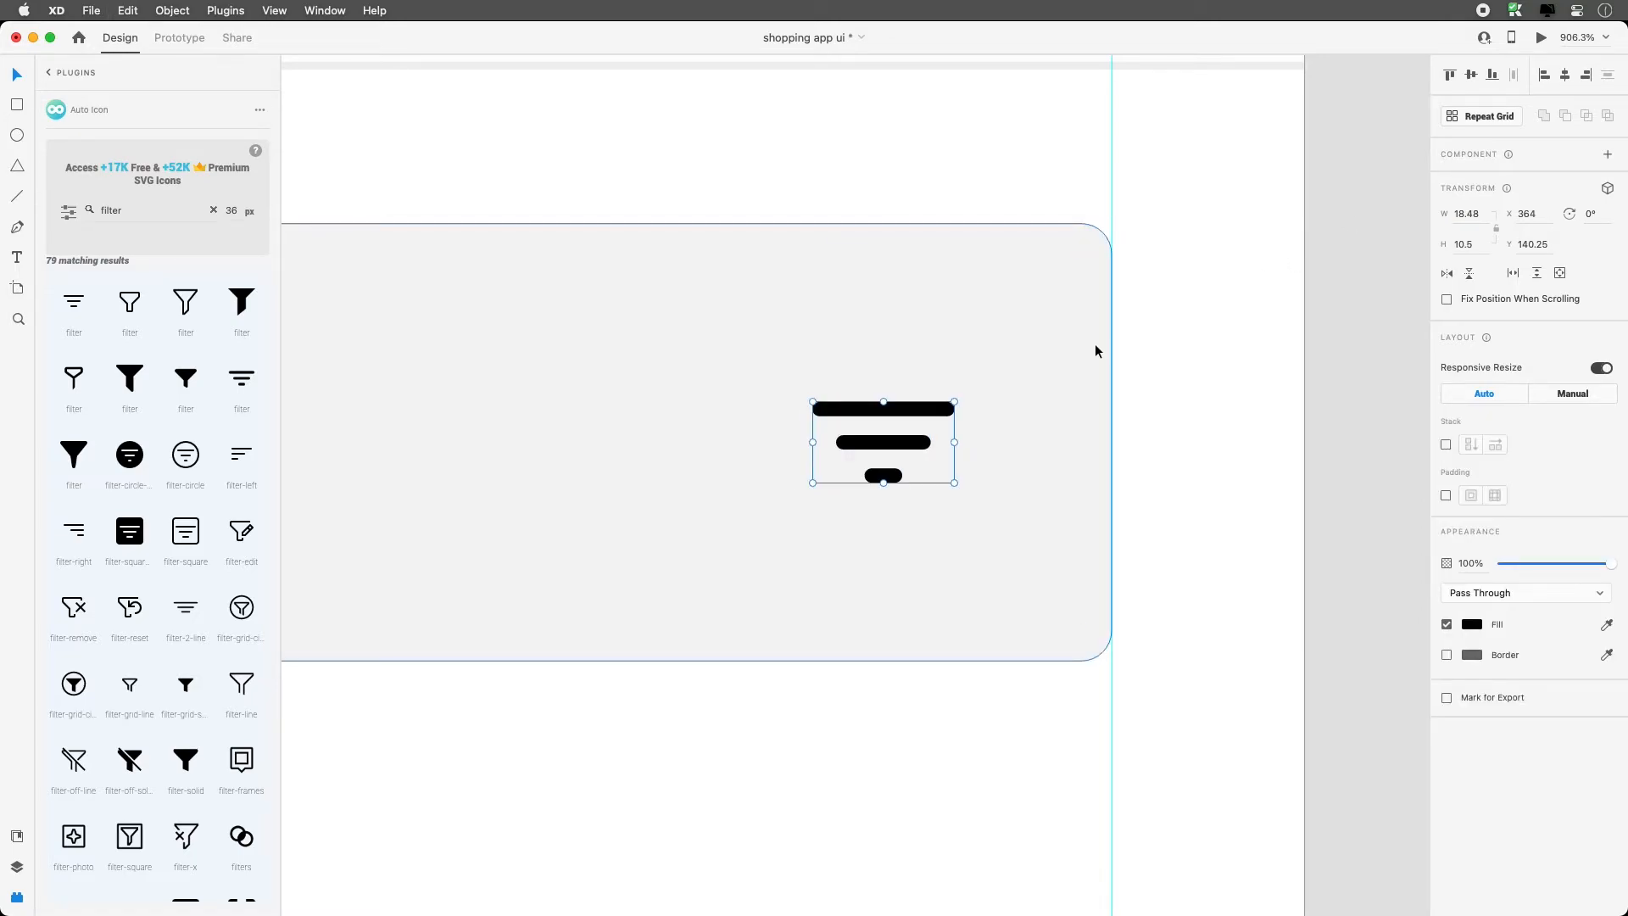
Set the filter icon's width to 19
left_click(1482, 215)
type("19")
key("Return")
mouse_move(882, 451)
left_mouse_down()
mouse_move(866, 452)
mouse_move(881, 454)
left_mouse_up()
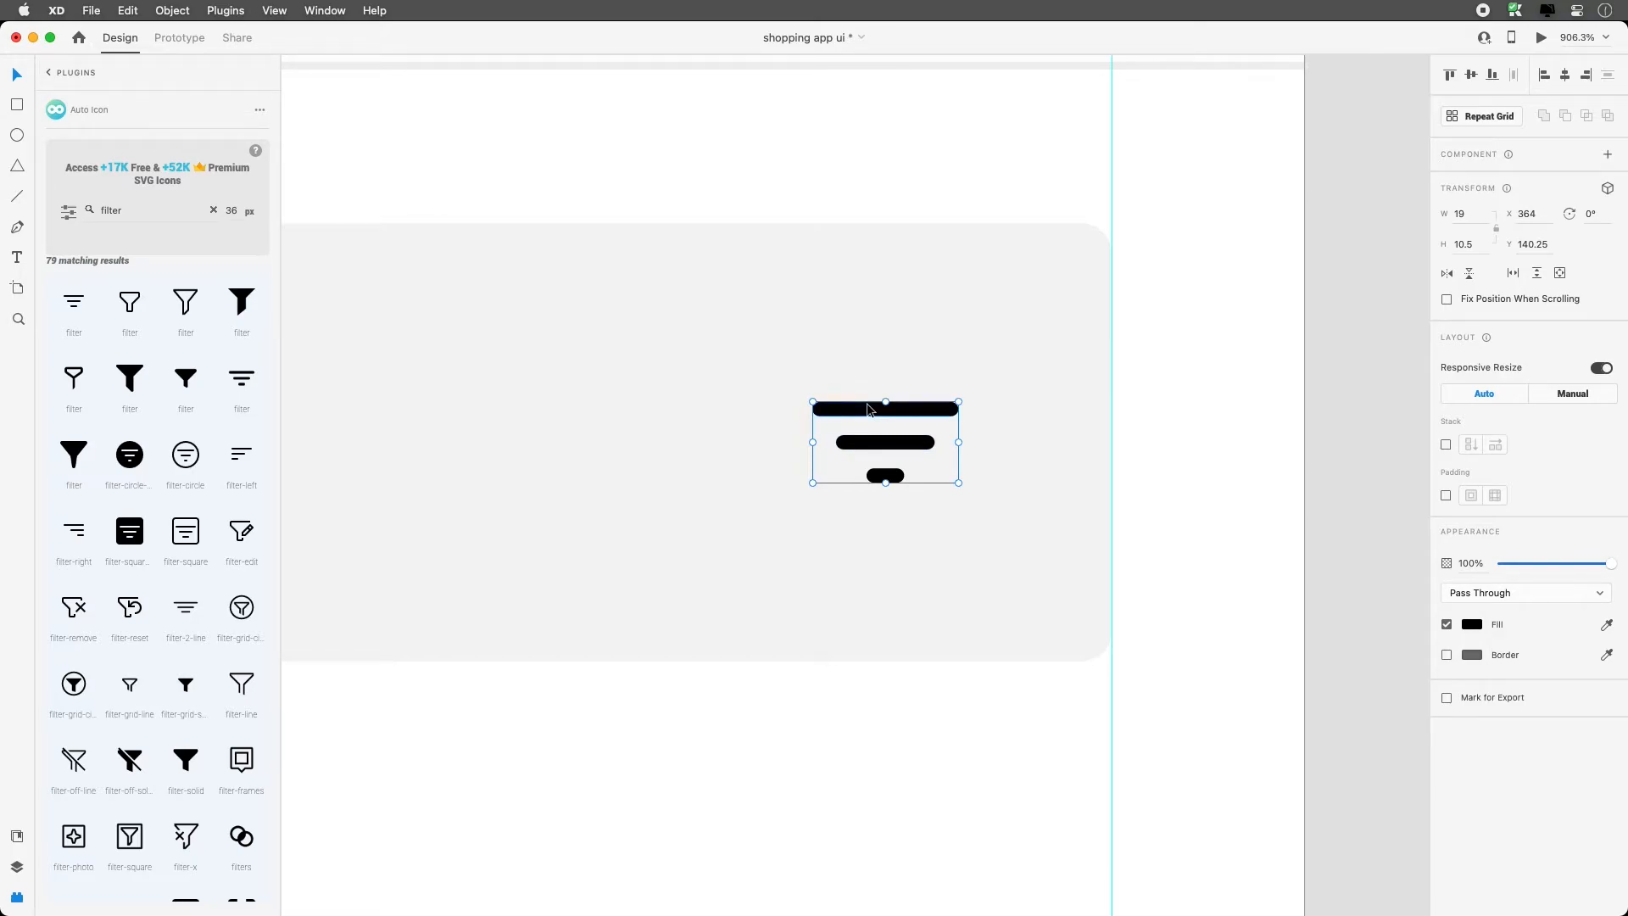
Fill the filter icon with the same saved grey as the search icon
key("super+1")
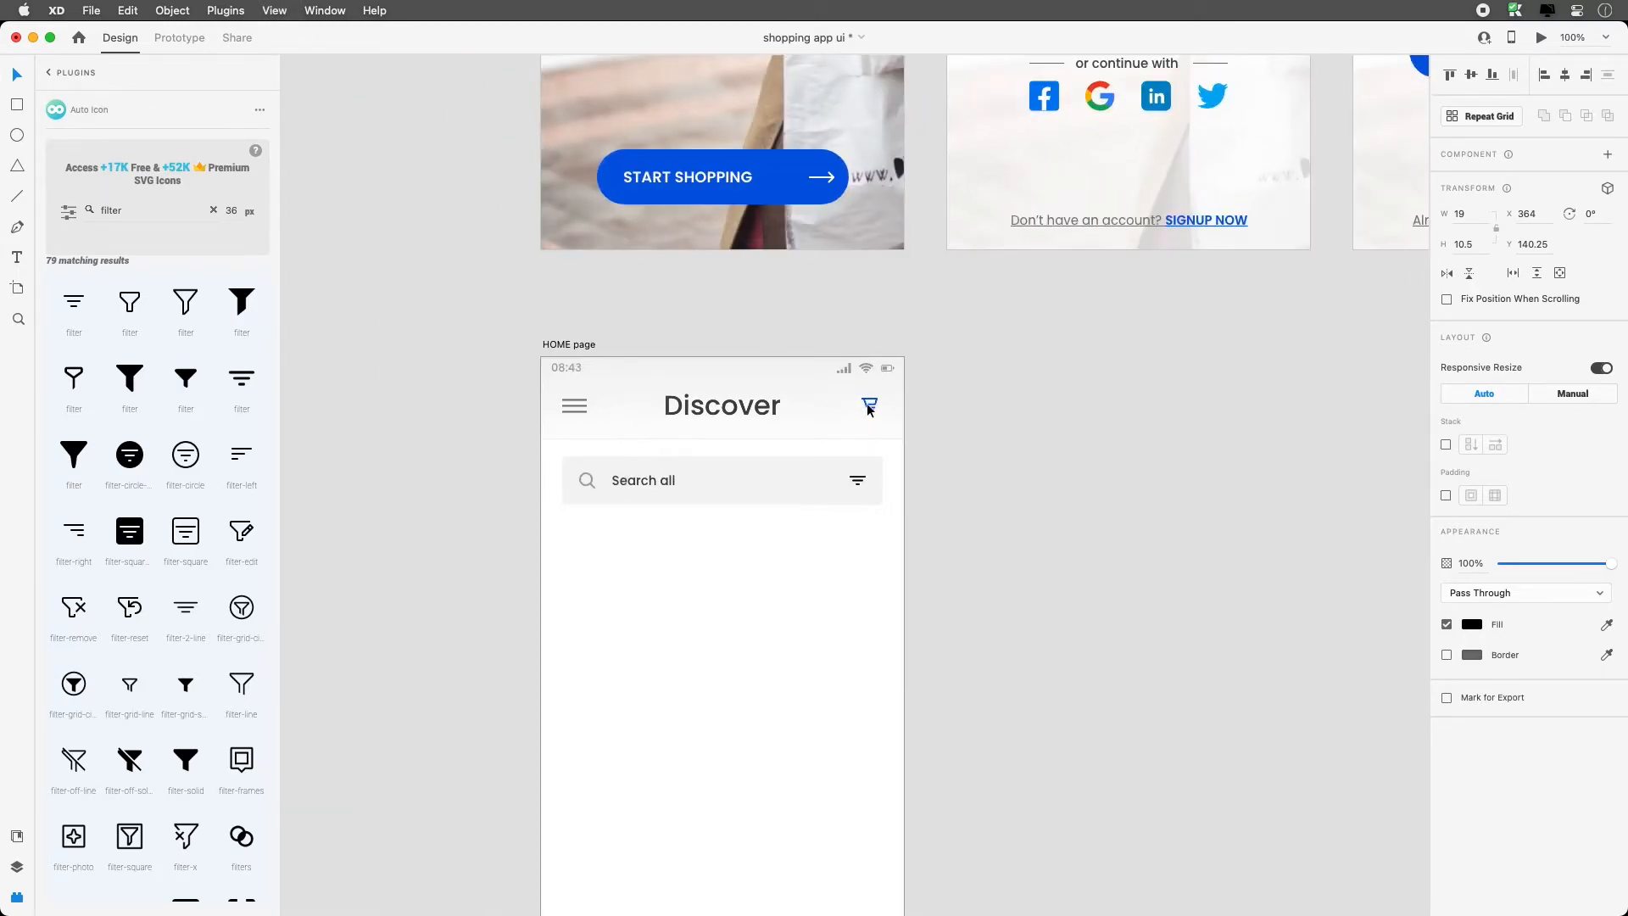
left_click(1473, 629)
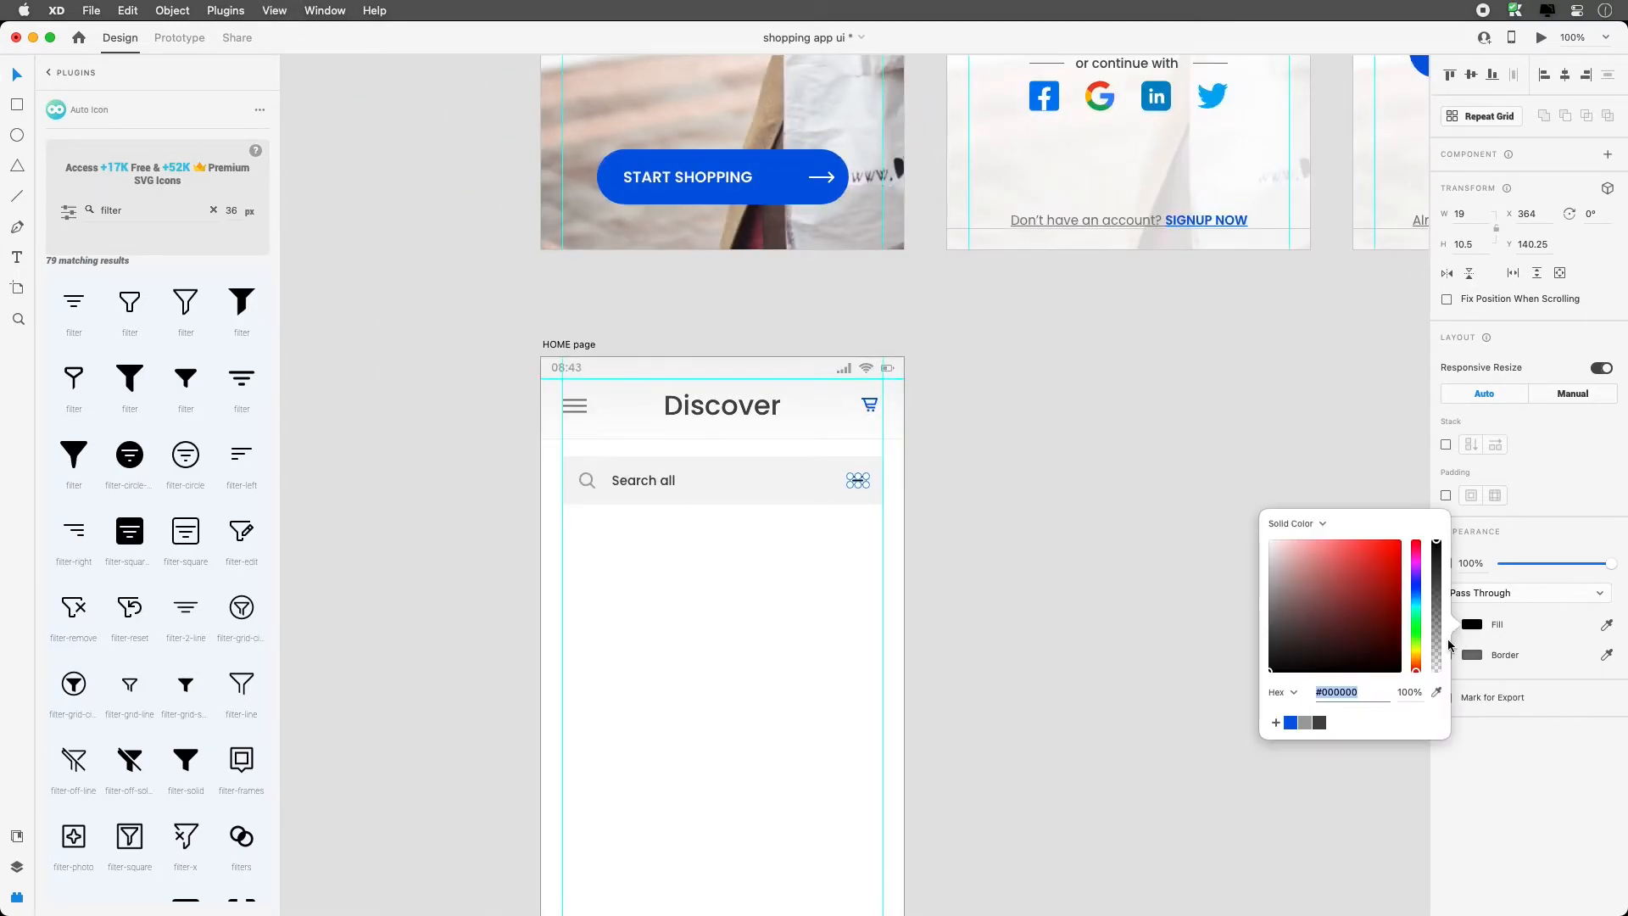
left_click(1305, 724)
left_click(683, 487)
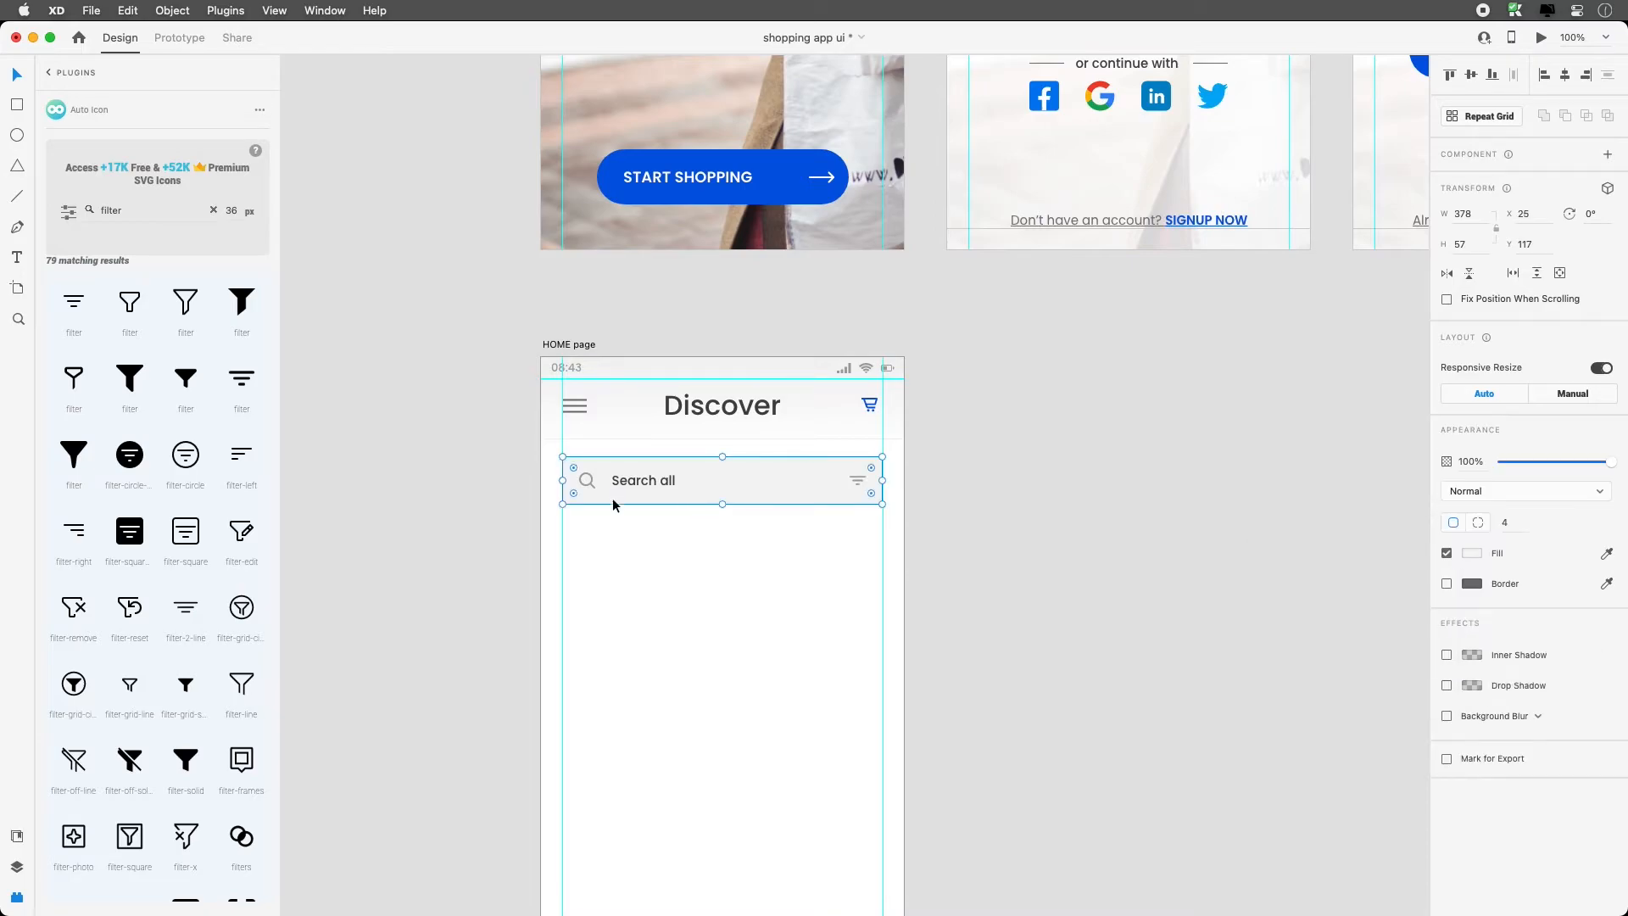
left_click(634, 563)
Recolour the "Search all" label to the light grey used for the search bar icons
left_click_drag(744, 613, 579, 404)
double_click(475, 271)
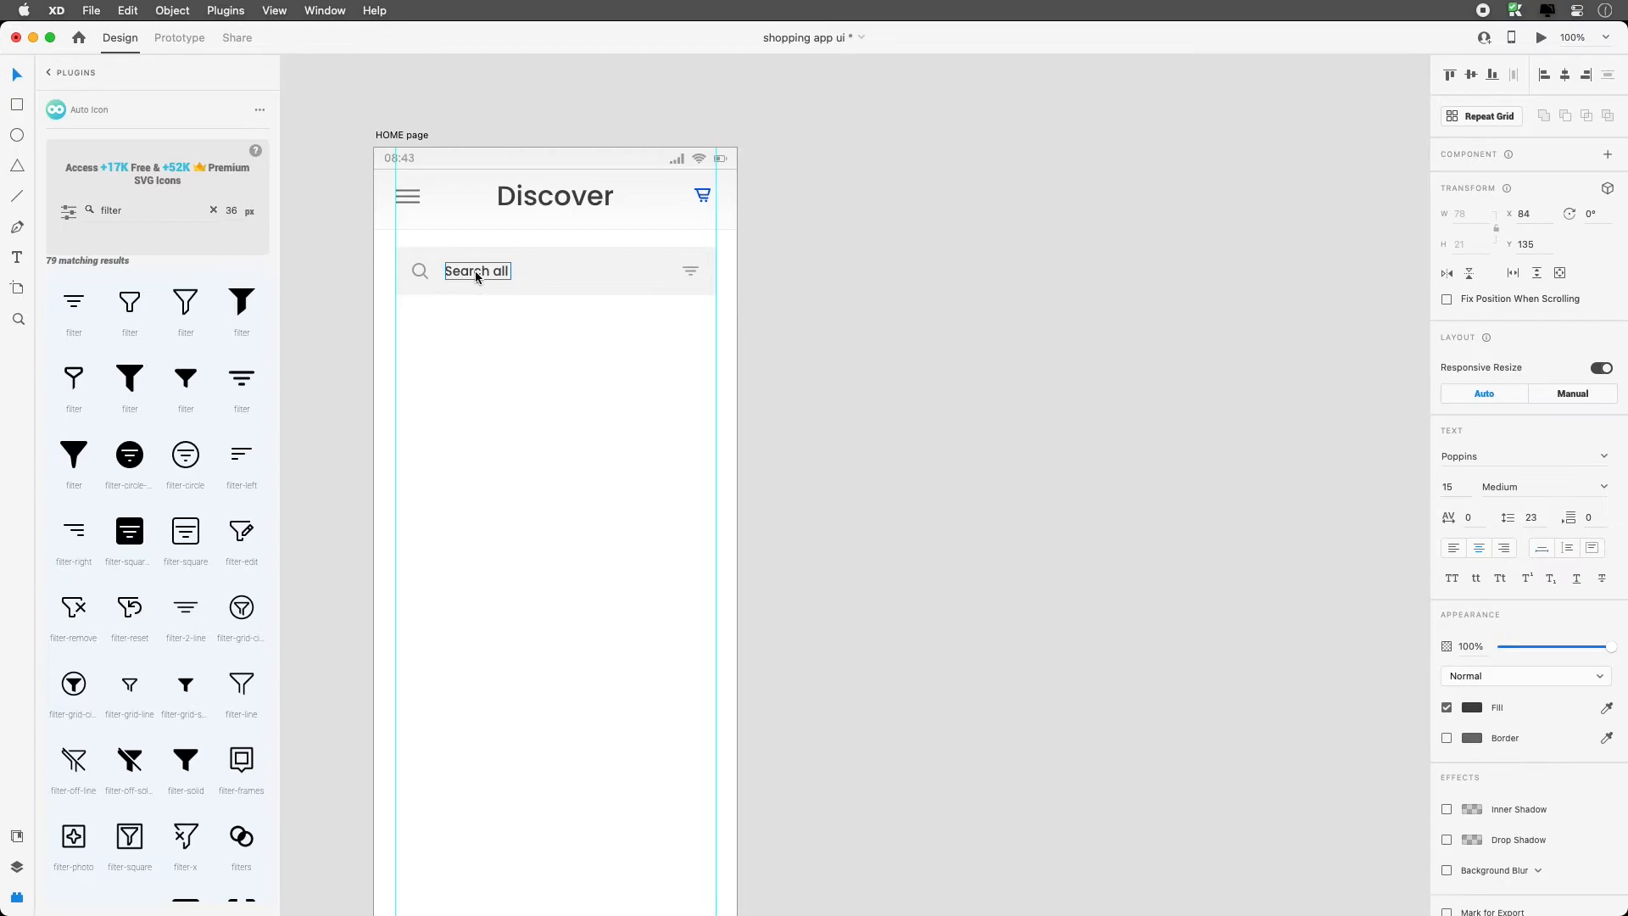
left_click(1472, 707)
left_click(1217, 774)
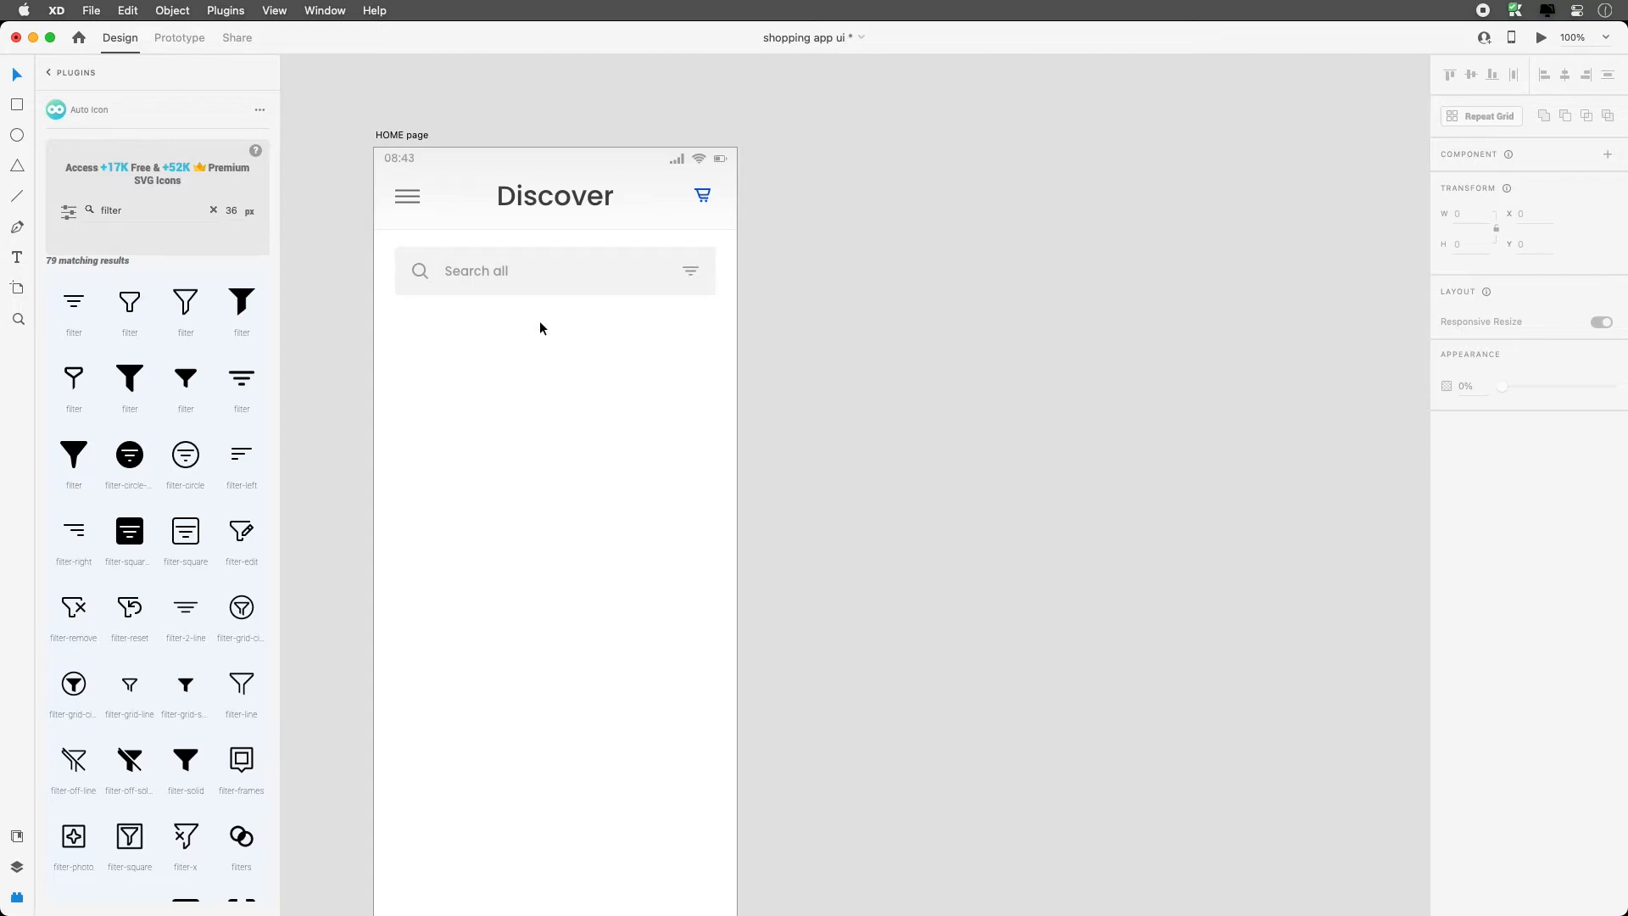
left_click_drag(547, 398, 500, 345)
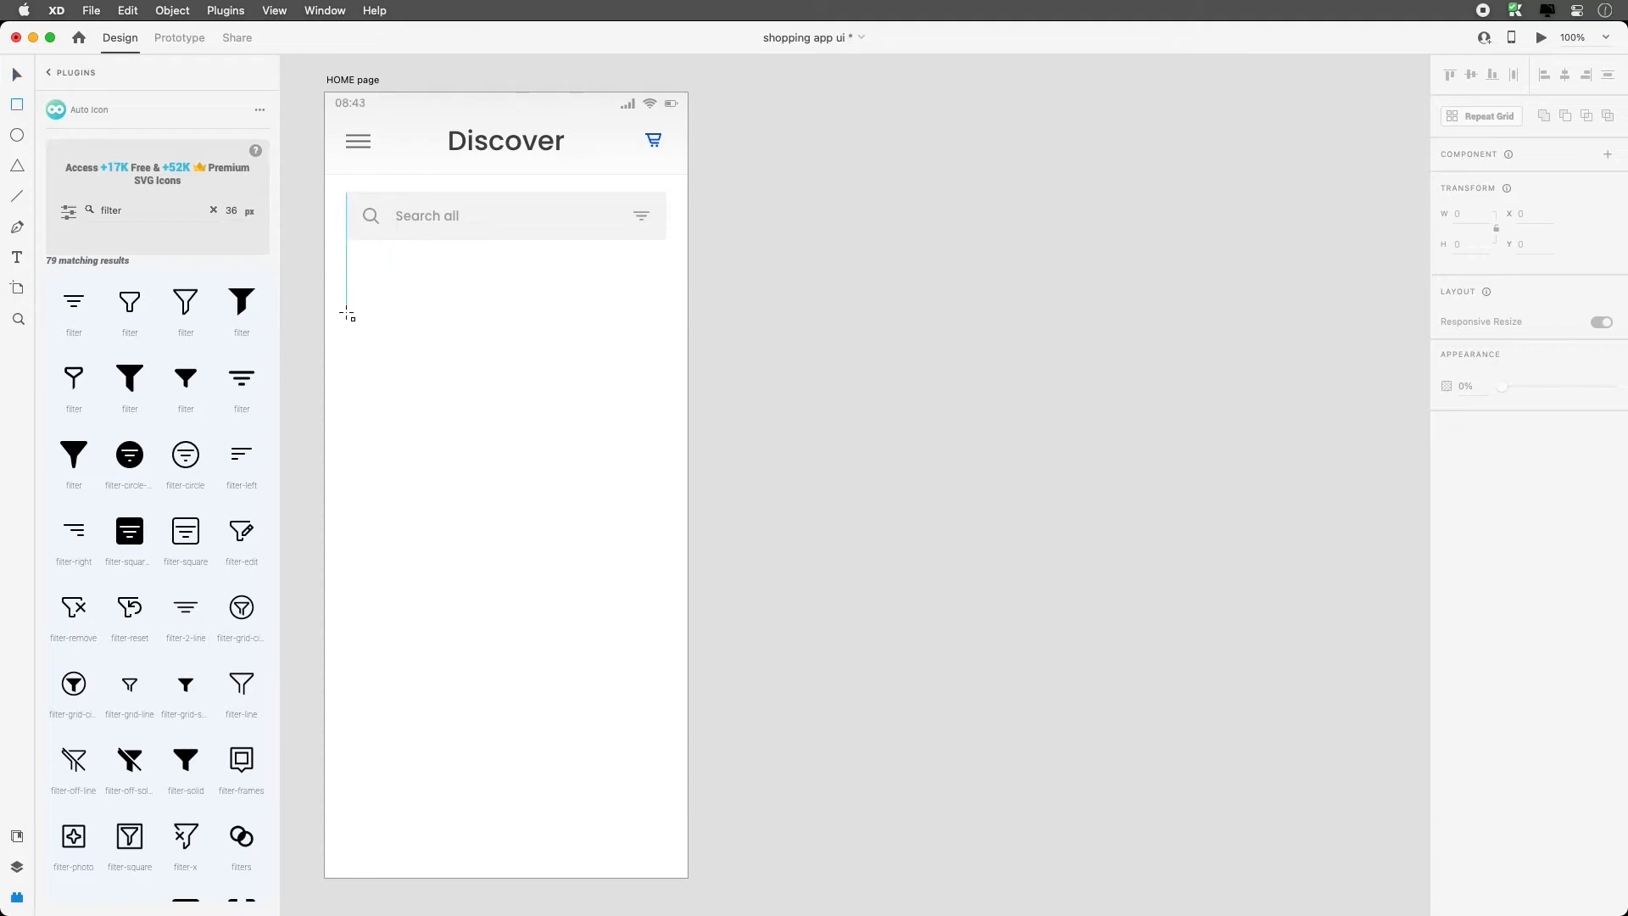
Draw a card rectangle about 225 by 287 below the search bar's left edge and set its corner radius to 4
left_click_drag(346, 291, 537, 535)
left_click(504, 237)
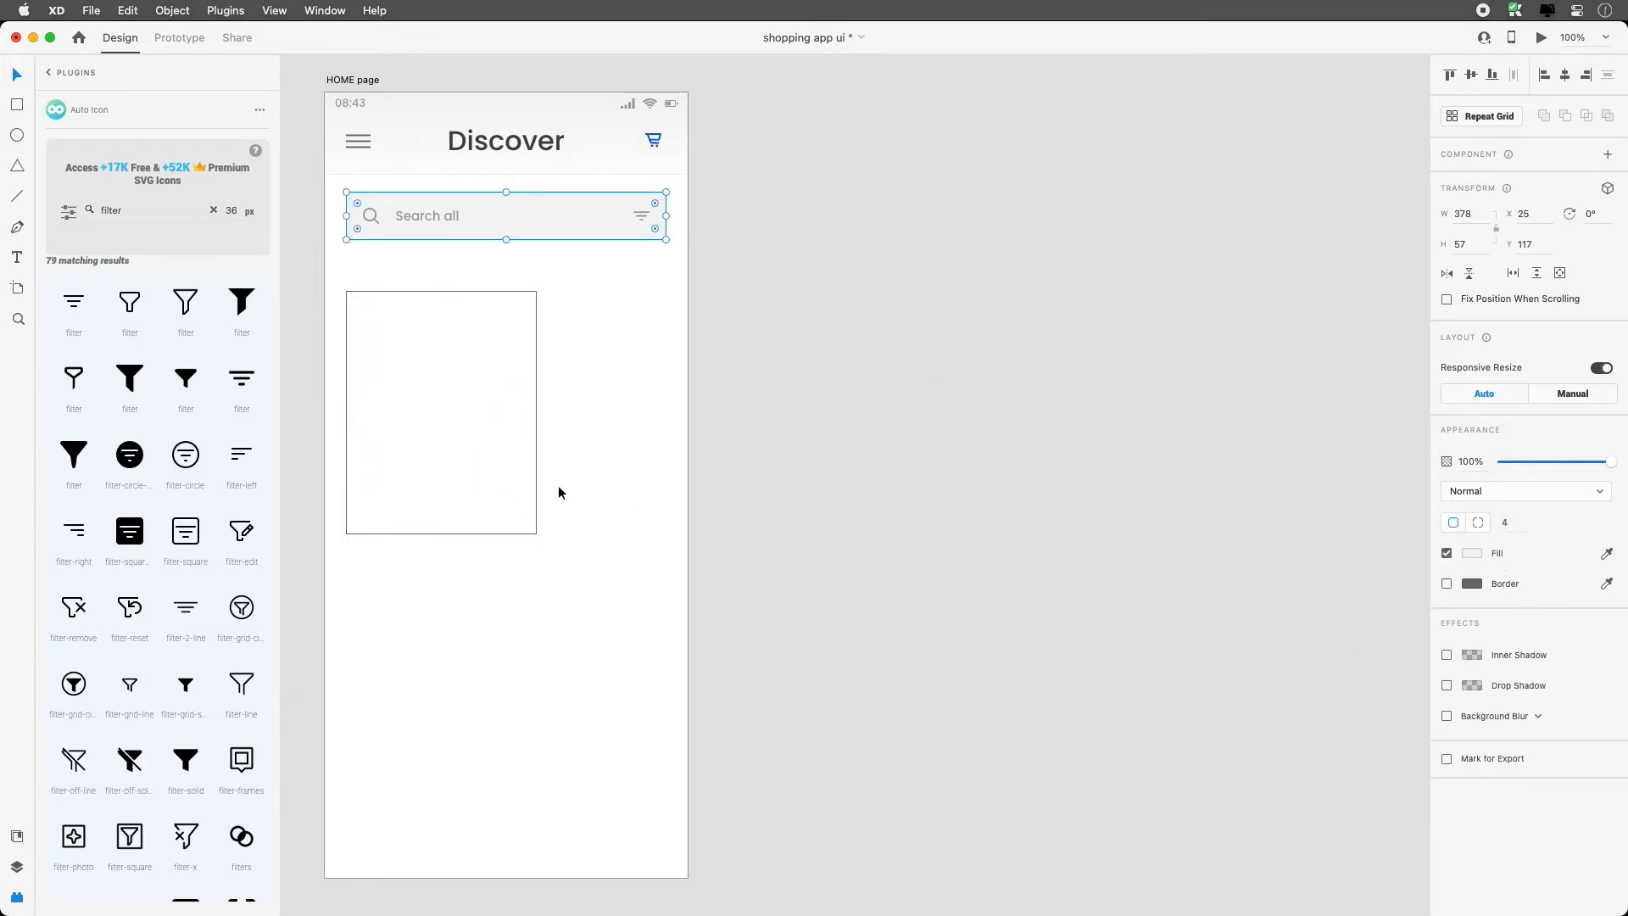
left_click(428, 468)
left_click(1509, 525)
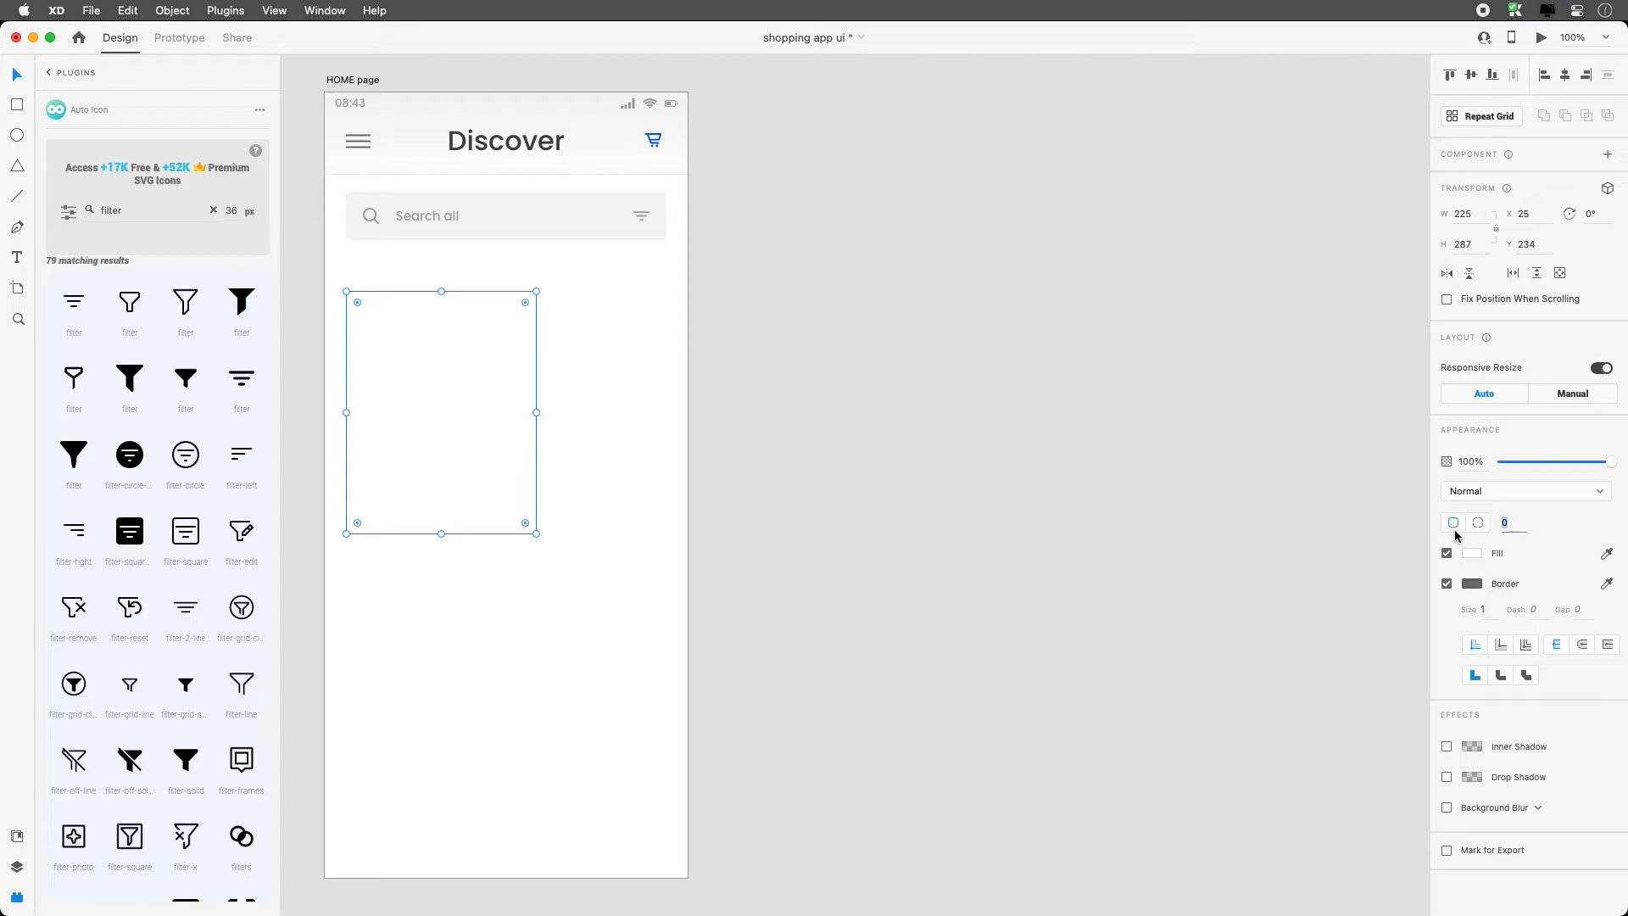
type("4")
key("Return")
Fill the card rectangle with the Pexels trending photo of the woman in a yellow sweater
left_click(48, 73)
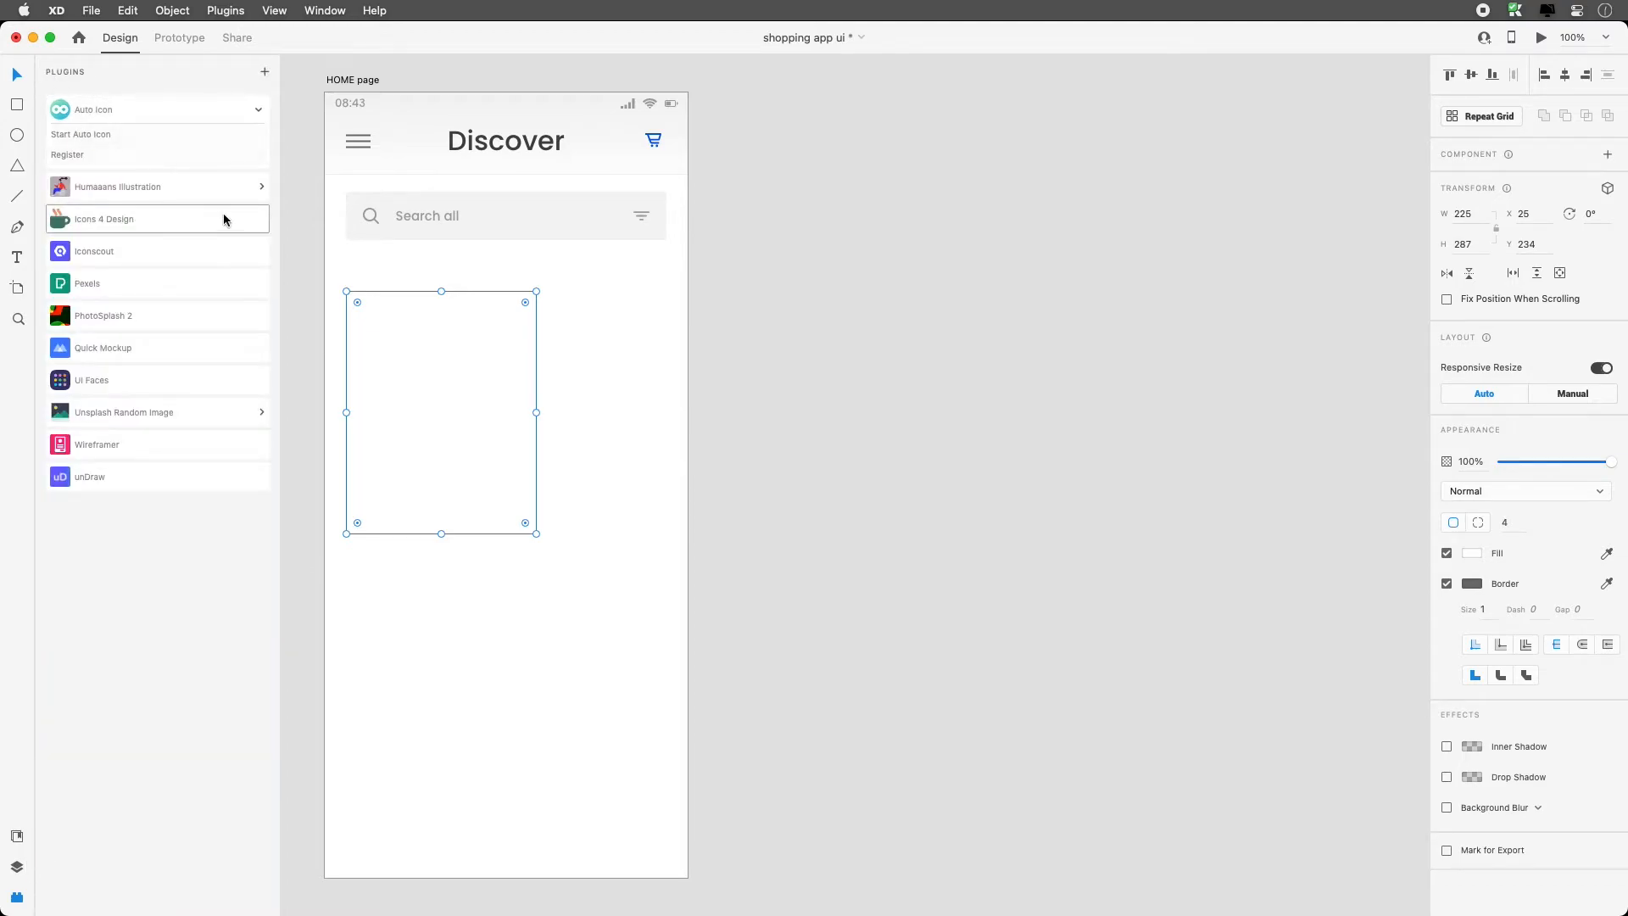
left_click(172, 288)
left_click(145, 161)
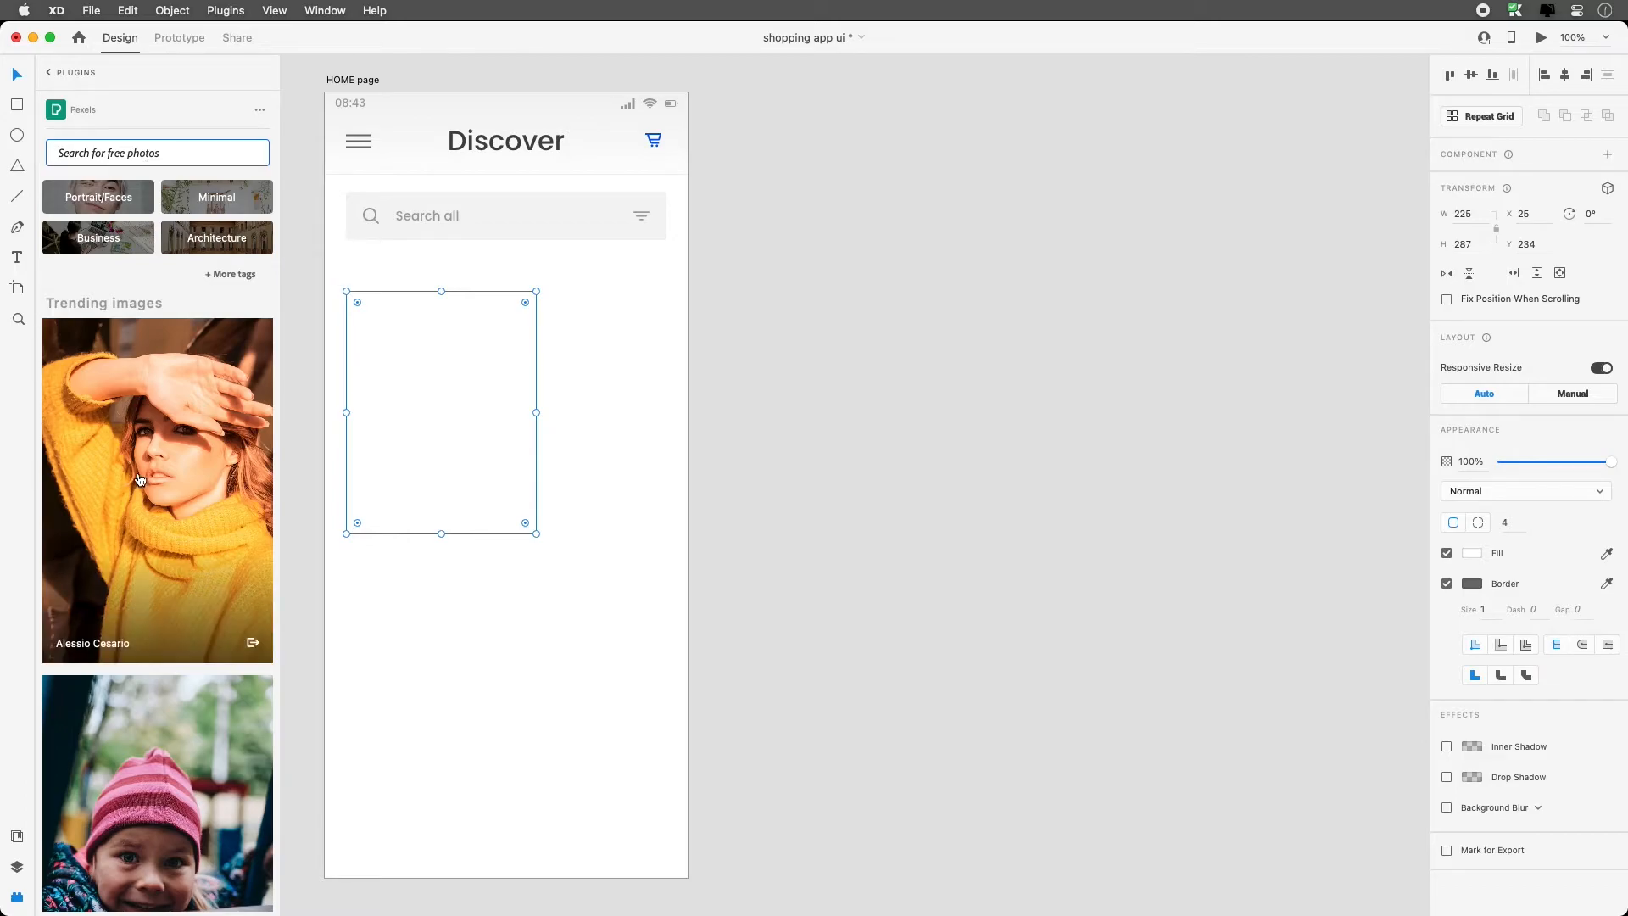
left_click(140, 480)
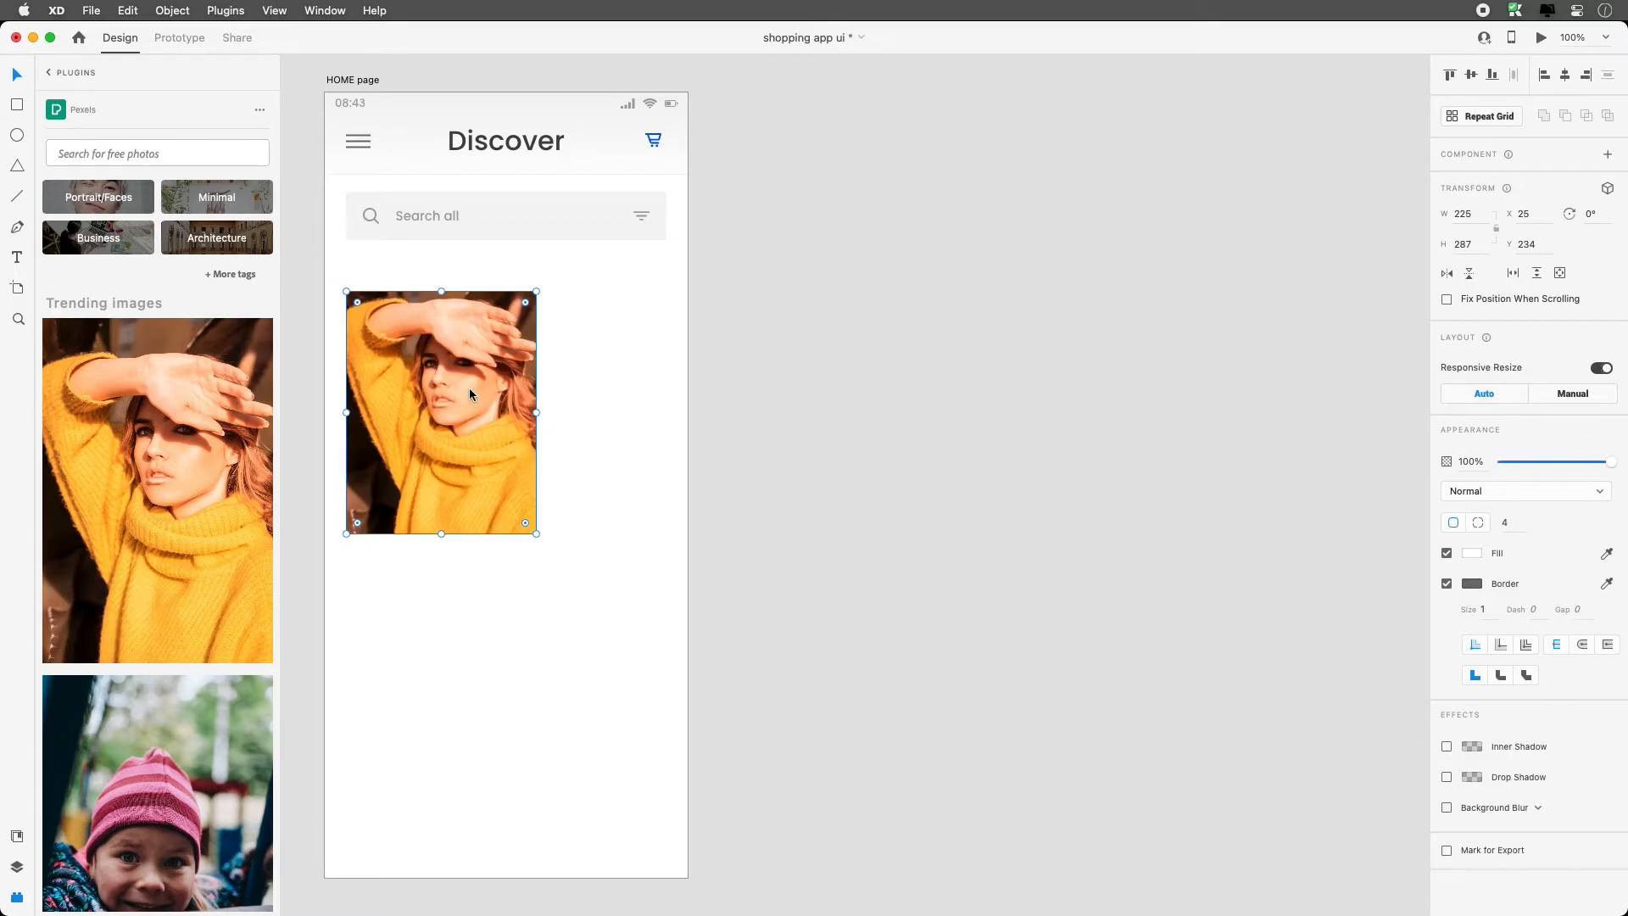
Add a "New Arrivals" text label just below the photo card, lined up with its left edge
key("t")
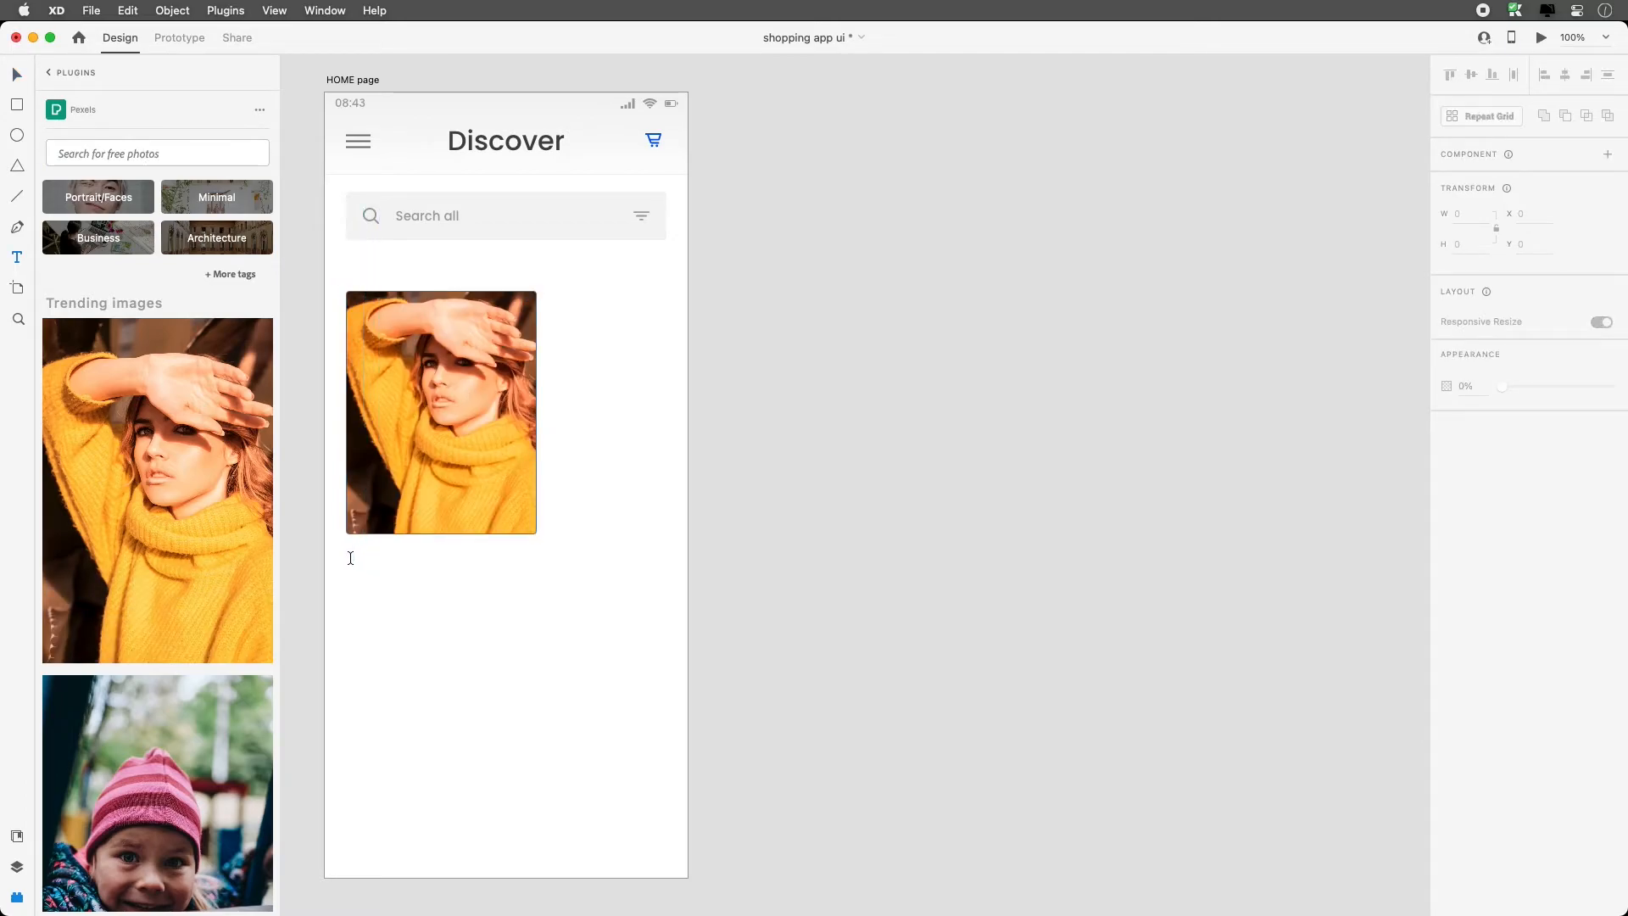
left_click(350, 558)
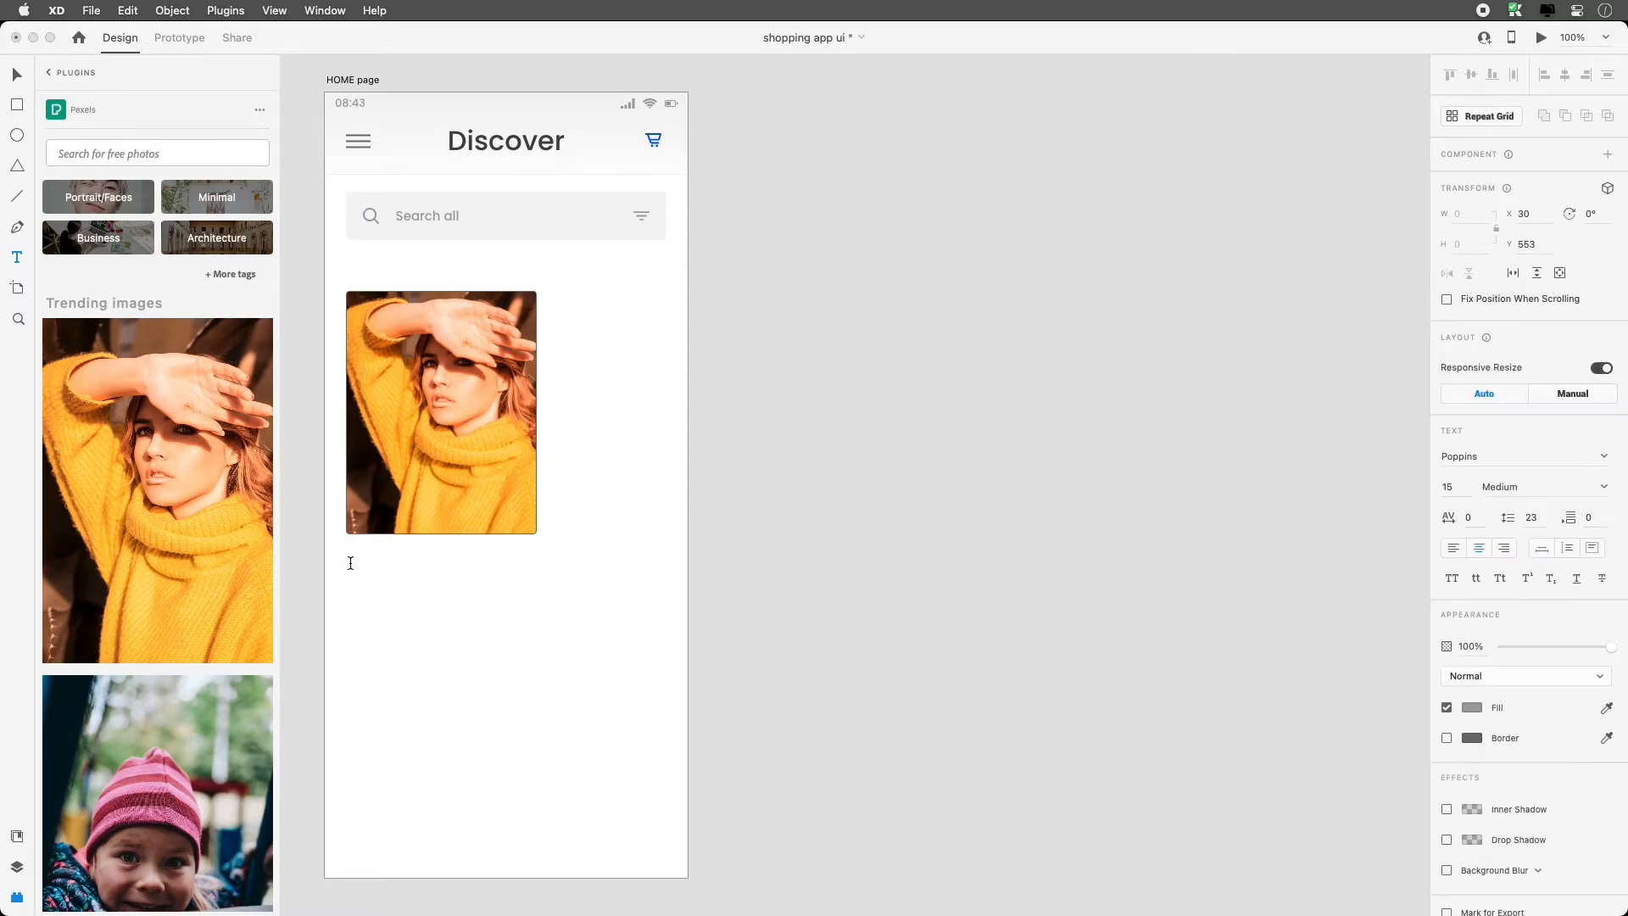
type("New Arrivals")
left_click(14, 79)
mouse_move(378, 563)
left_mouse_down()
mouse_move(410, 562)
mouse_move(396, 560)
left_mouse_up()
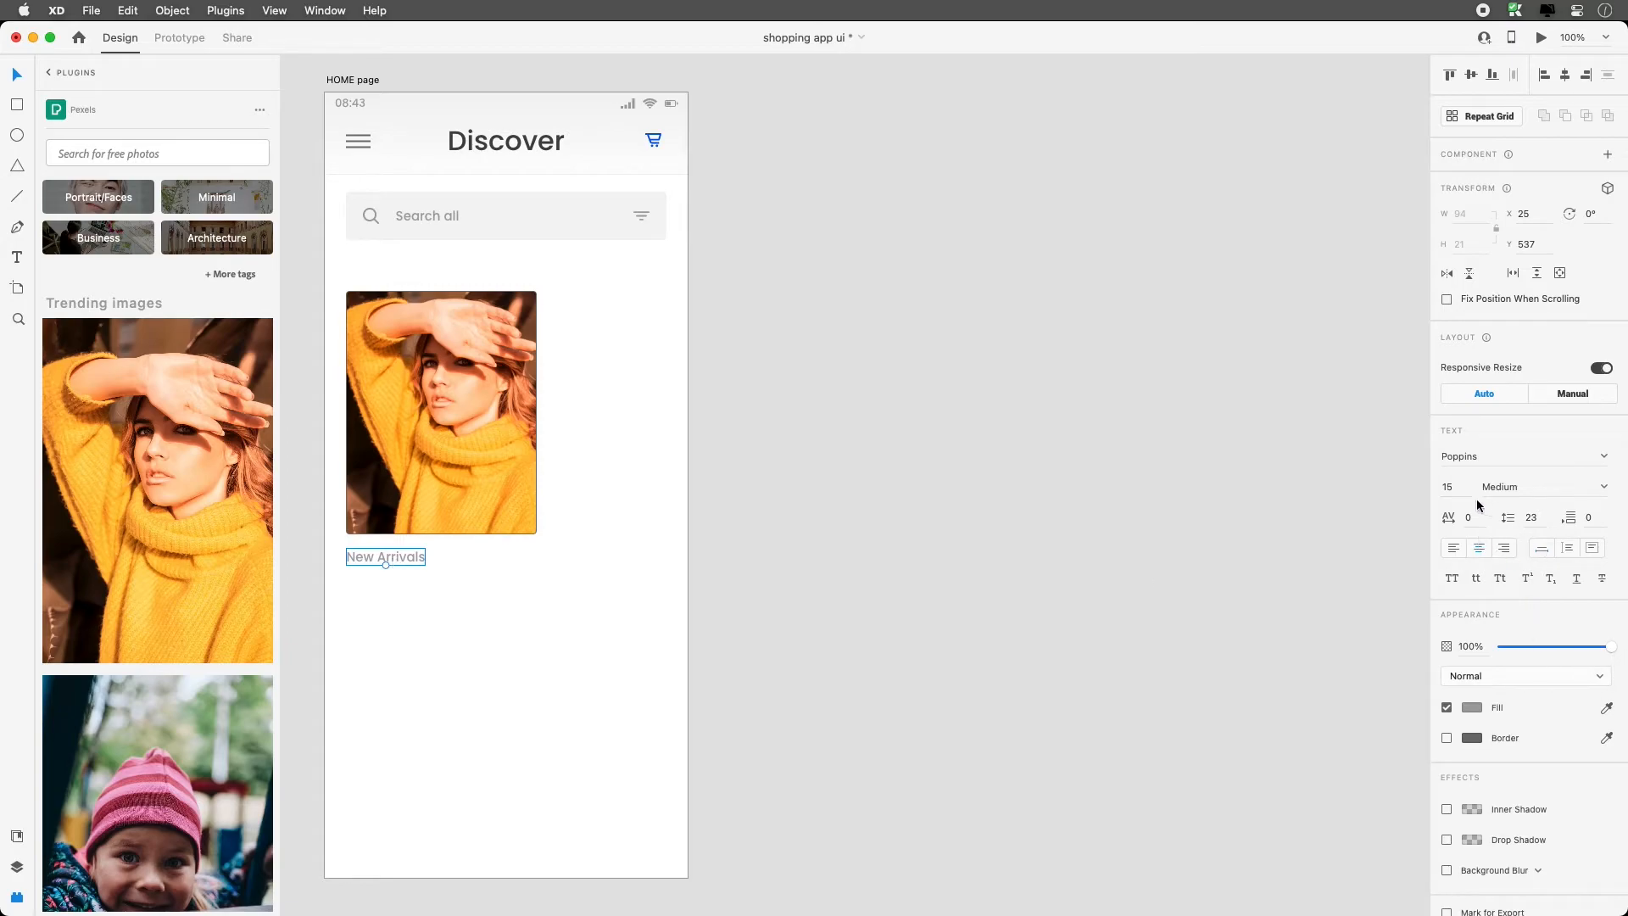
Set the "New Arrivals" label's font size to 24 and reposition it at about X 25, Y 534
left_click_drag(1461, 485, 1414, 491)
type("24")
key("Return")
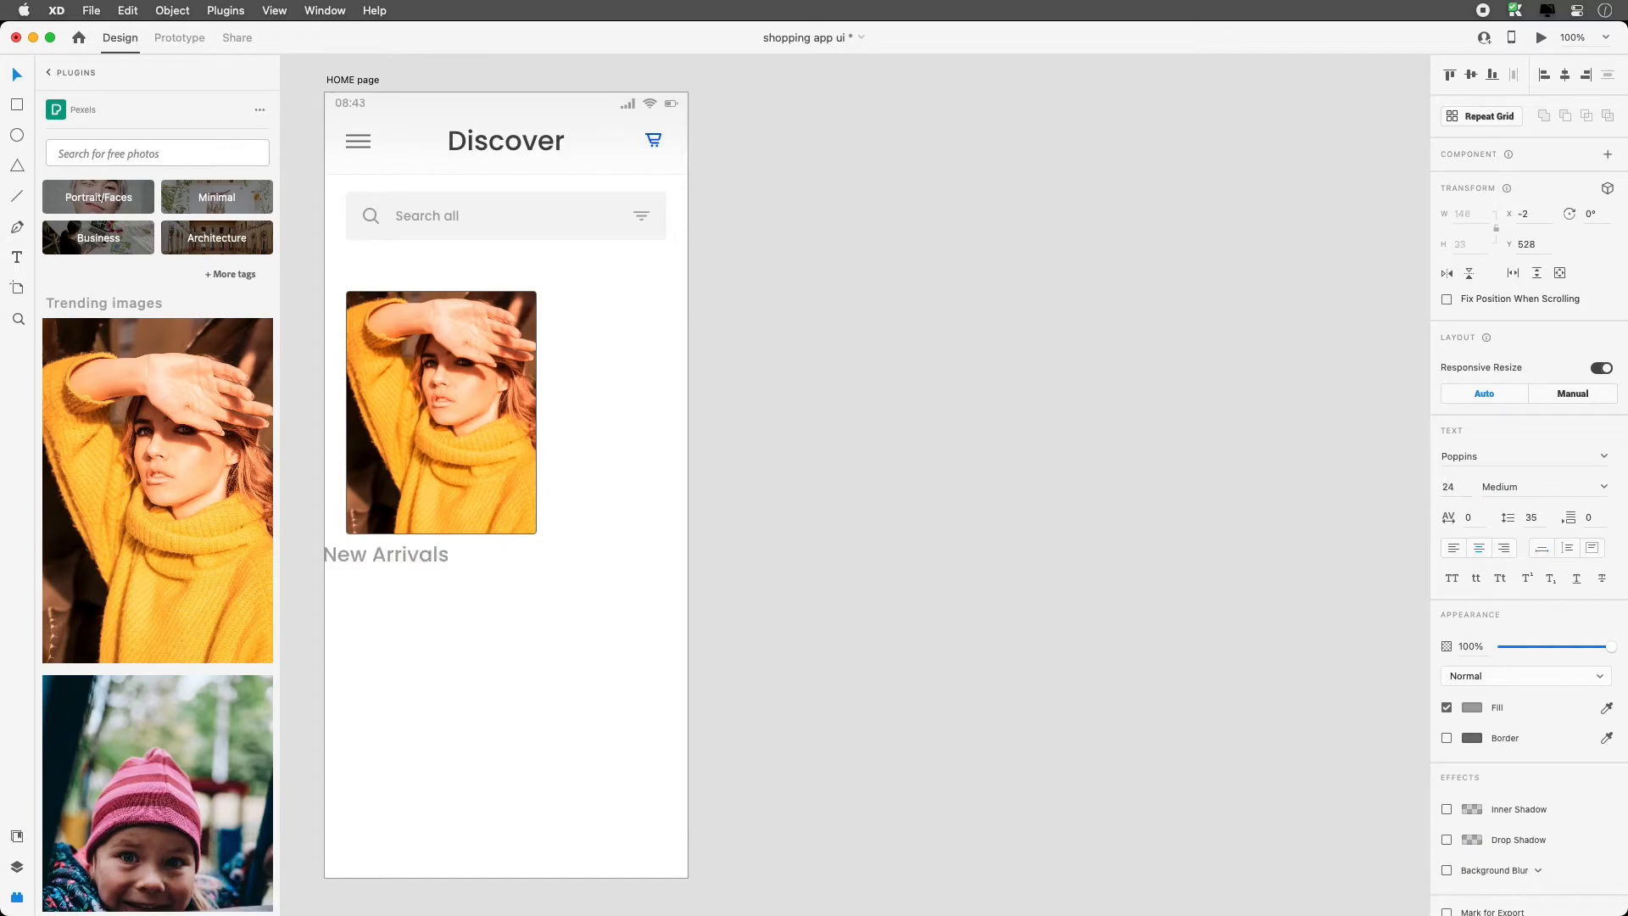
left_click_drag(388, 561, 410, 566)
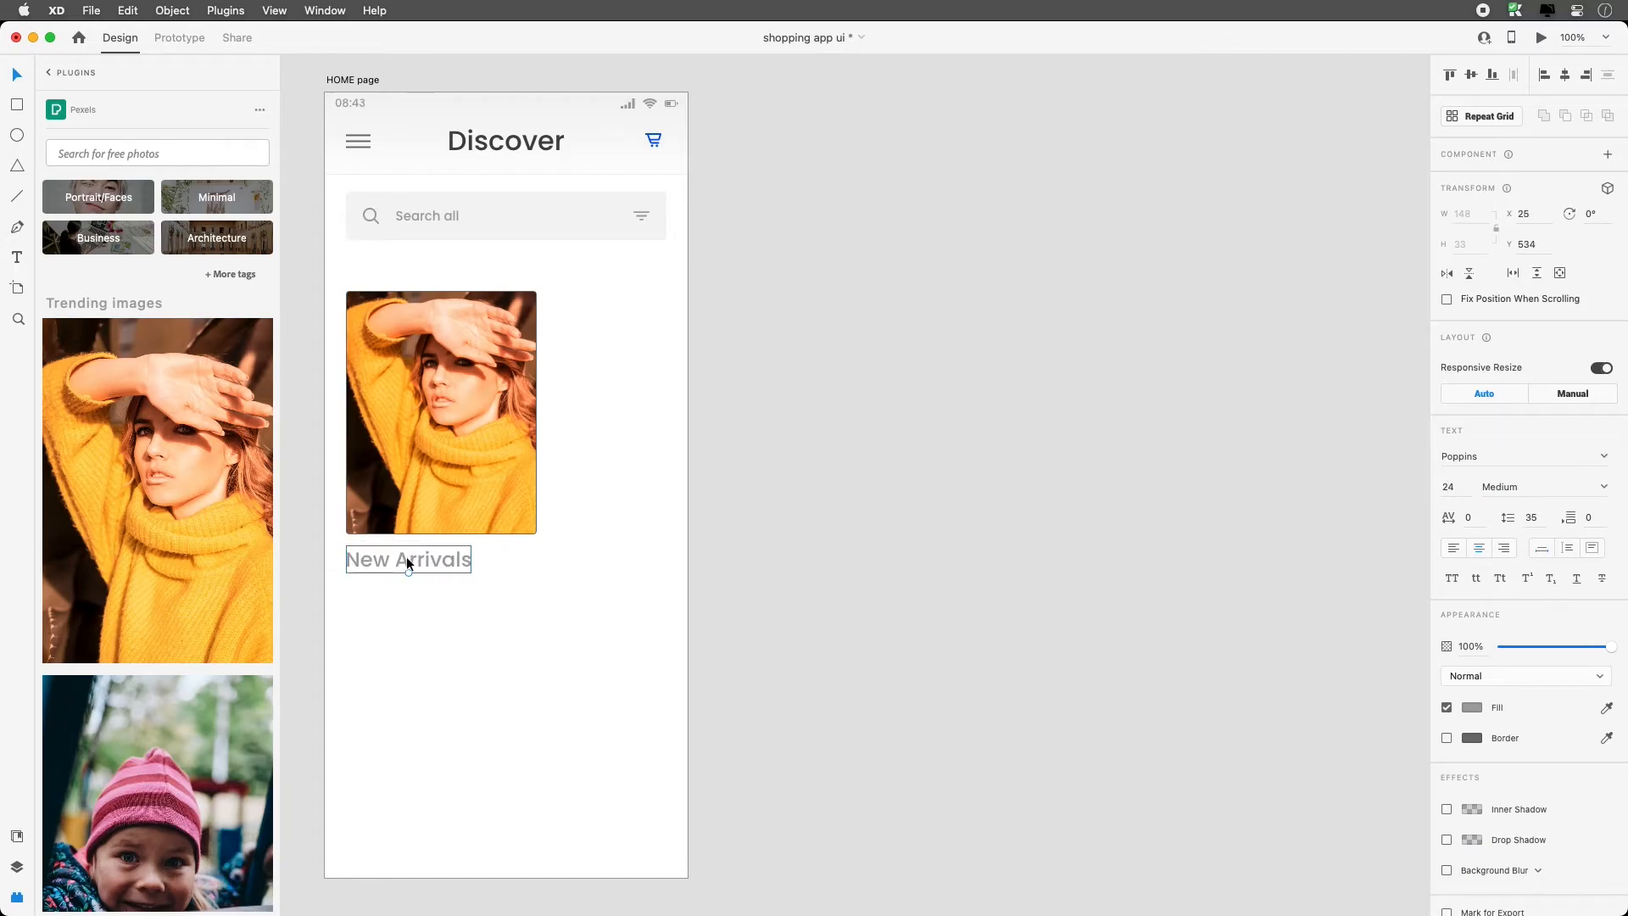
Left-align the "New Arrivals" text and recolour it with the saved dark grey swatch
left_click(1456, 550)
left_click(1473, 709)
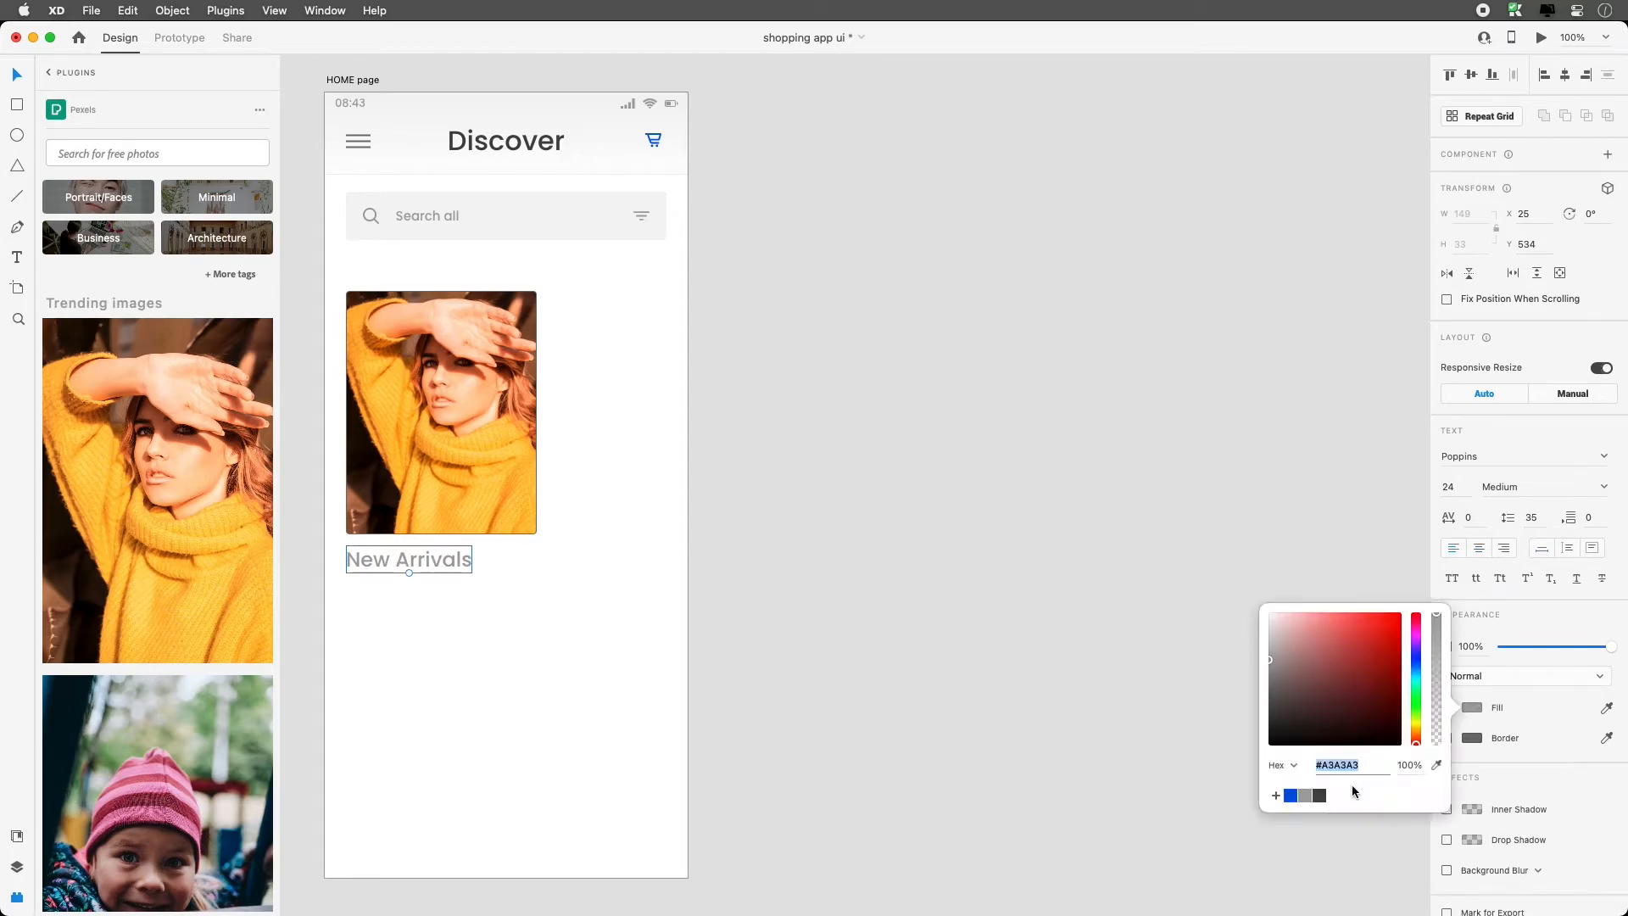
left_click(1319, 795)
left_click(484, 593)
Remove the border from the photo card
left_click(488, 460)
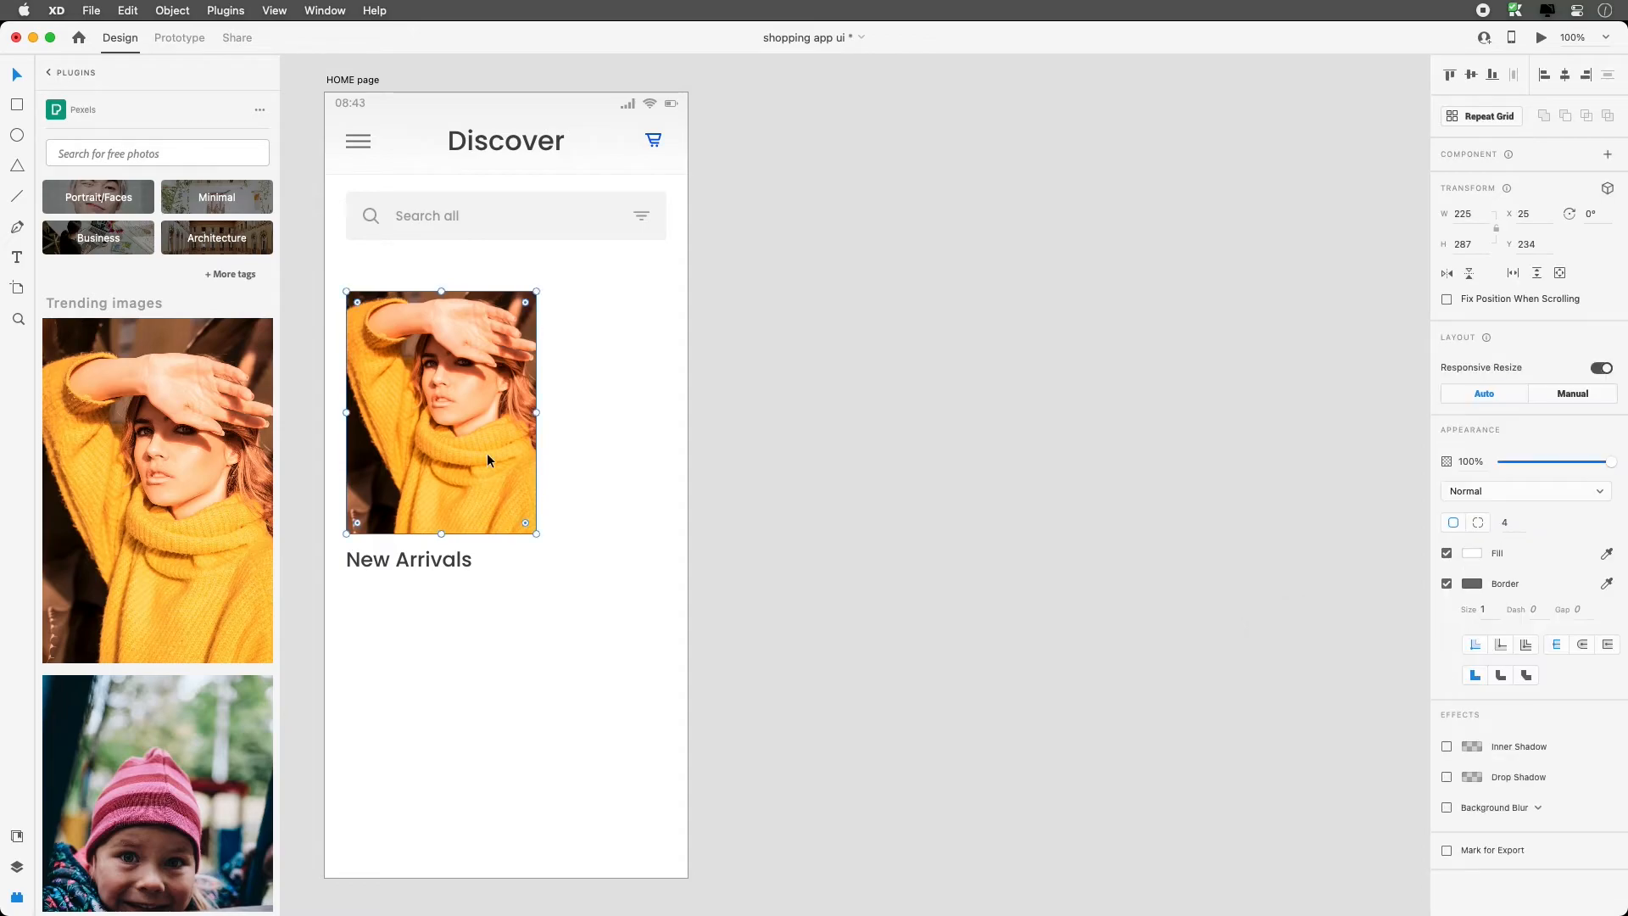
left_click(1448, 585)
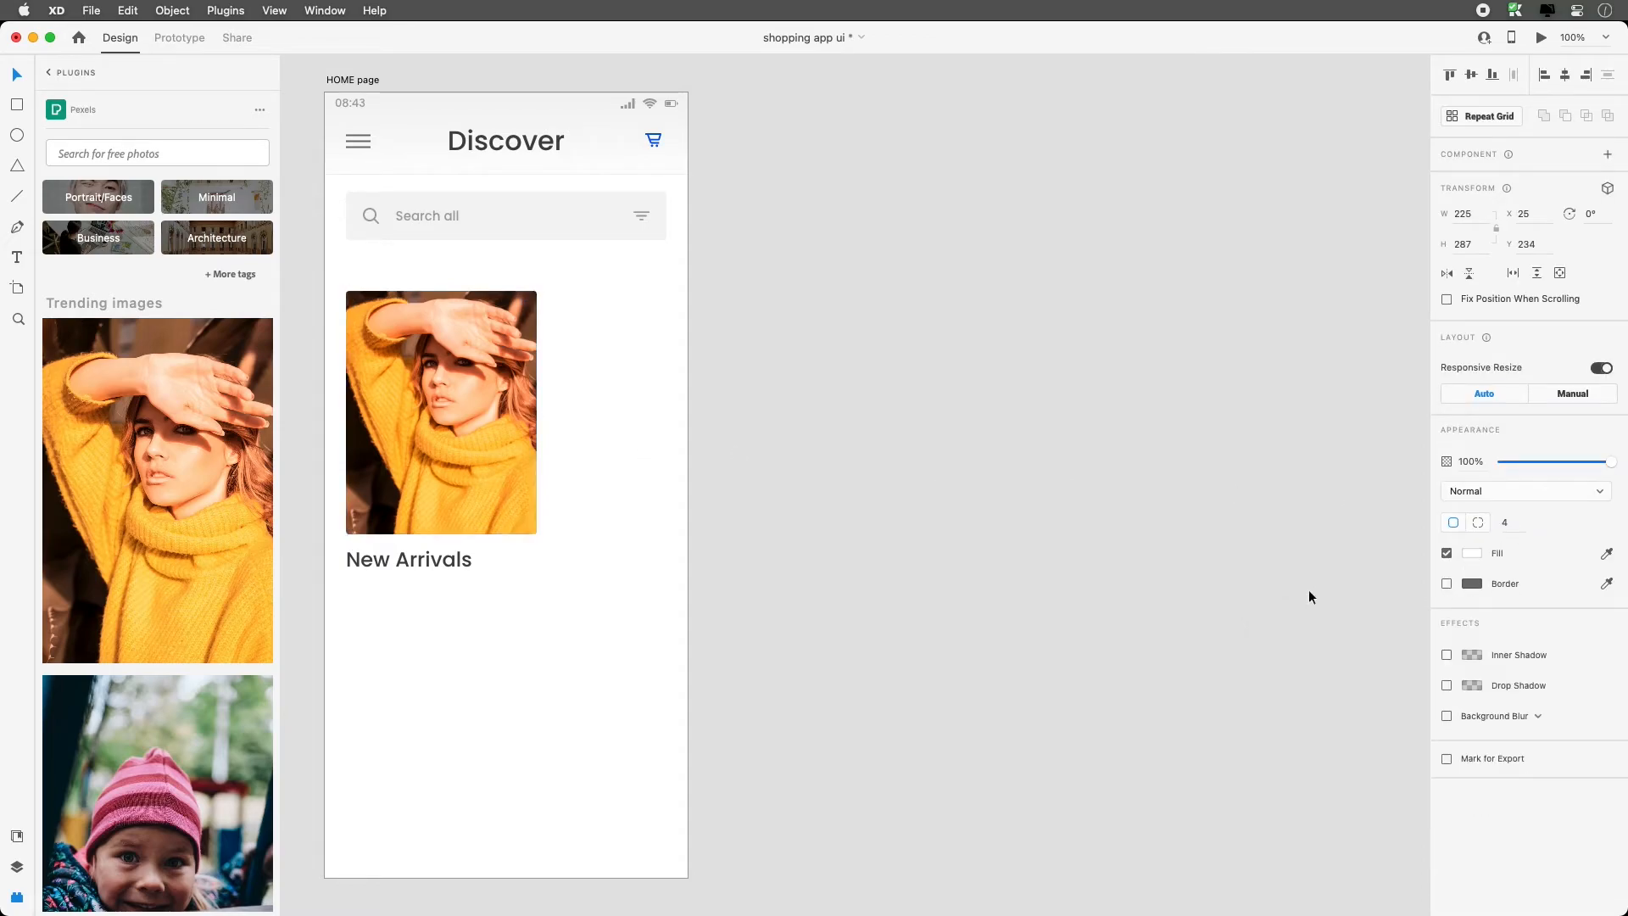
left_click(386, 621)
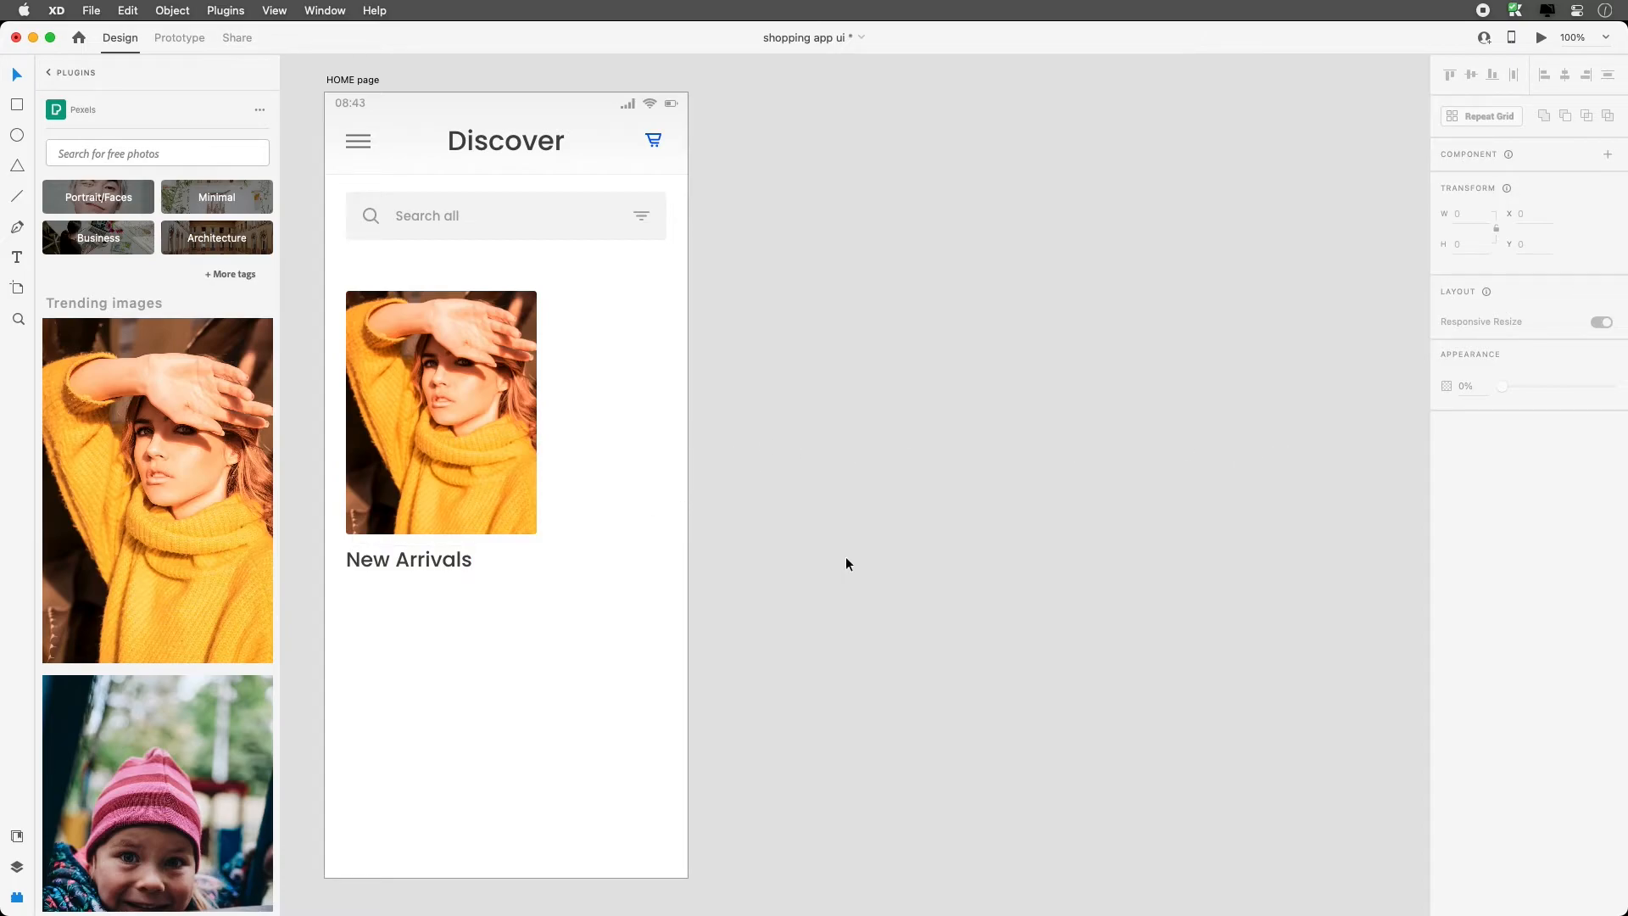
Turn the photo card and its label into a horizontal repeat grid extending to the artboard's right edge
left_click_drag(536, 596, 407, 415)
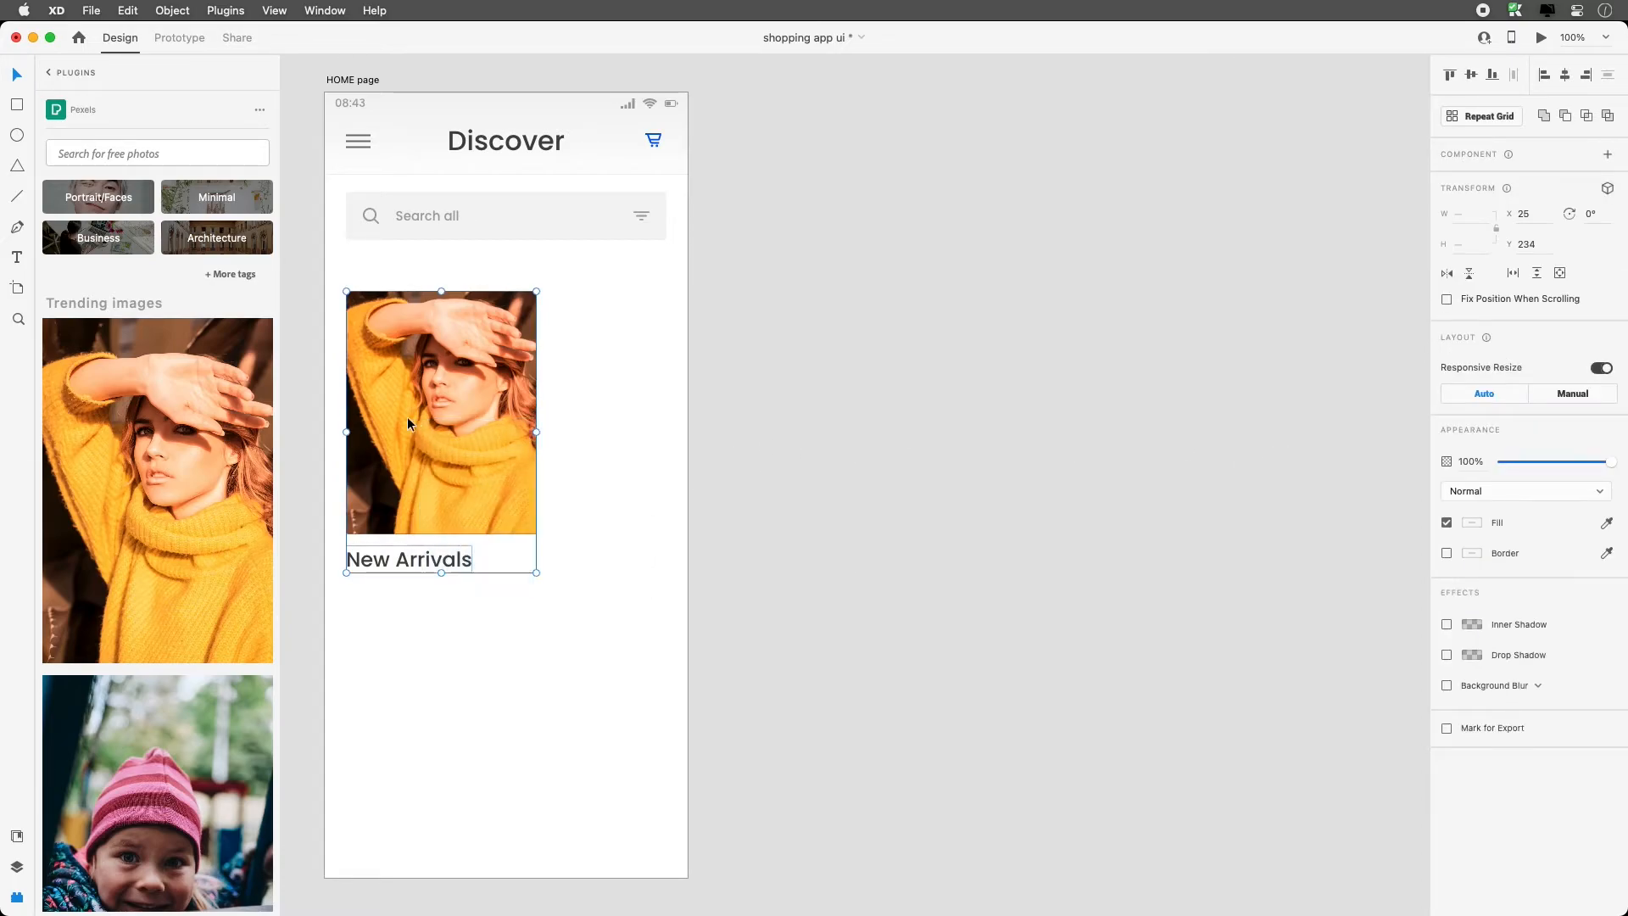
left_click(1486, 116)
left_click_drag(535, 431, 687, 431)
left_click(591, 645)
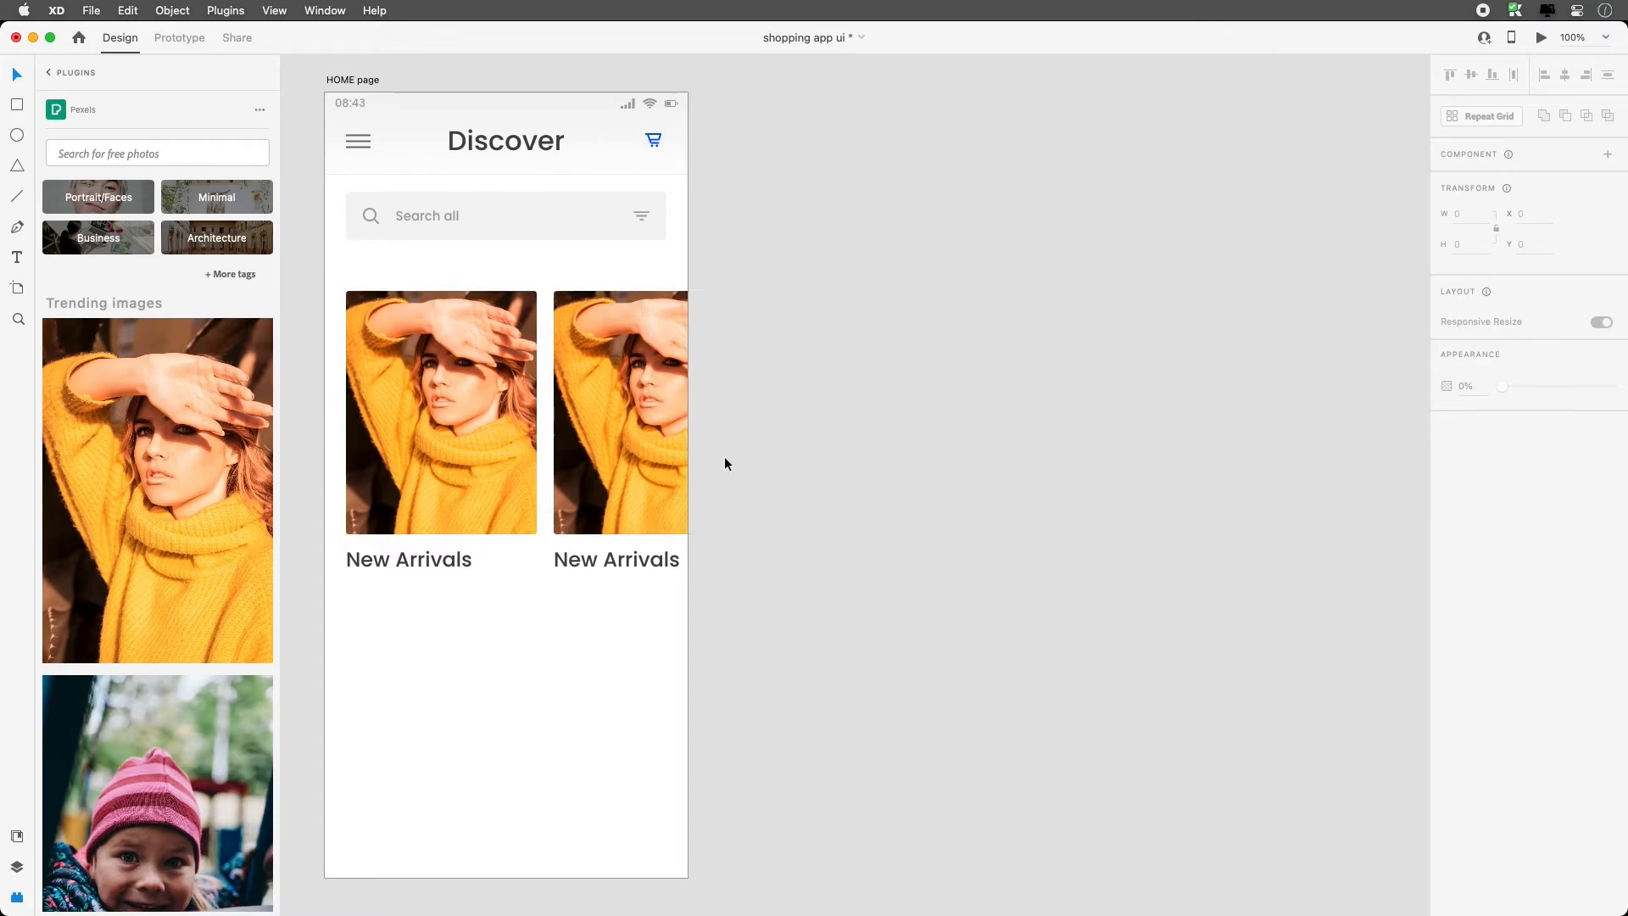
left_click(693, 423)
left_click_drag(688, 433, 1319, 432)
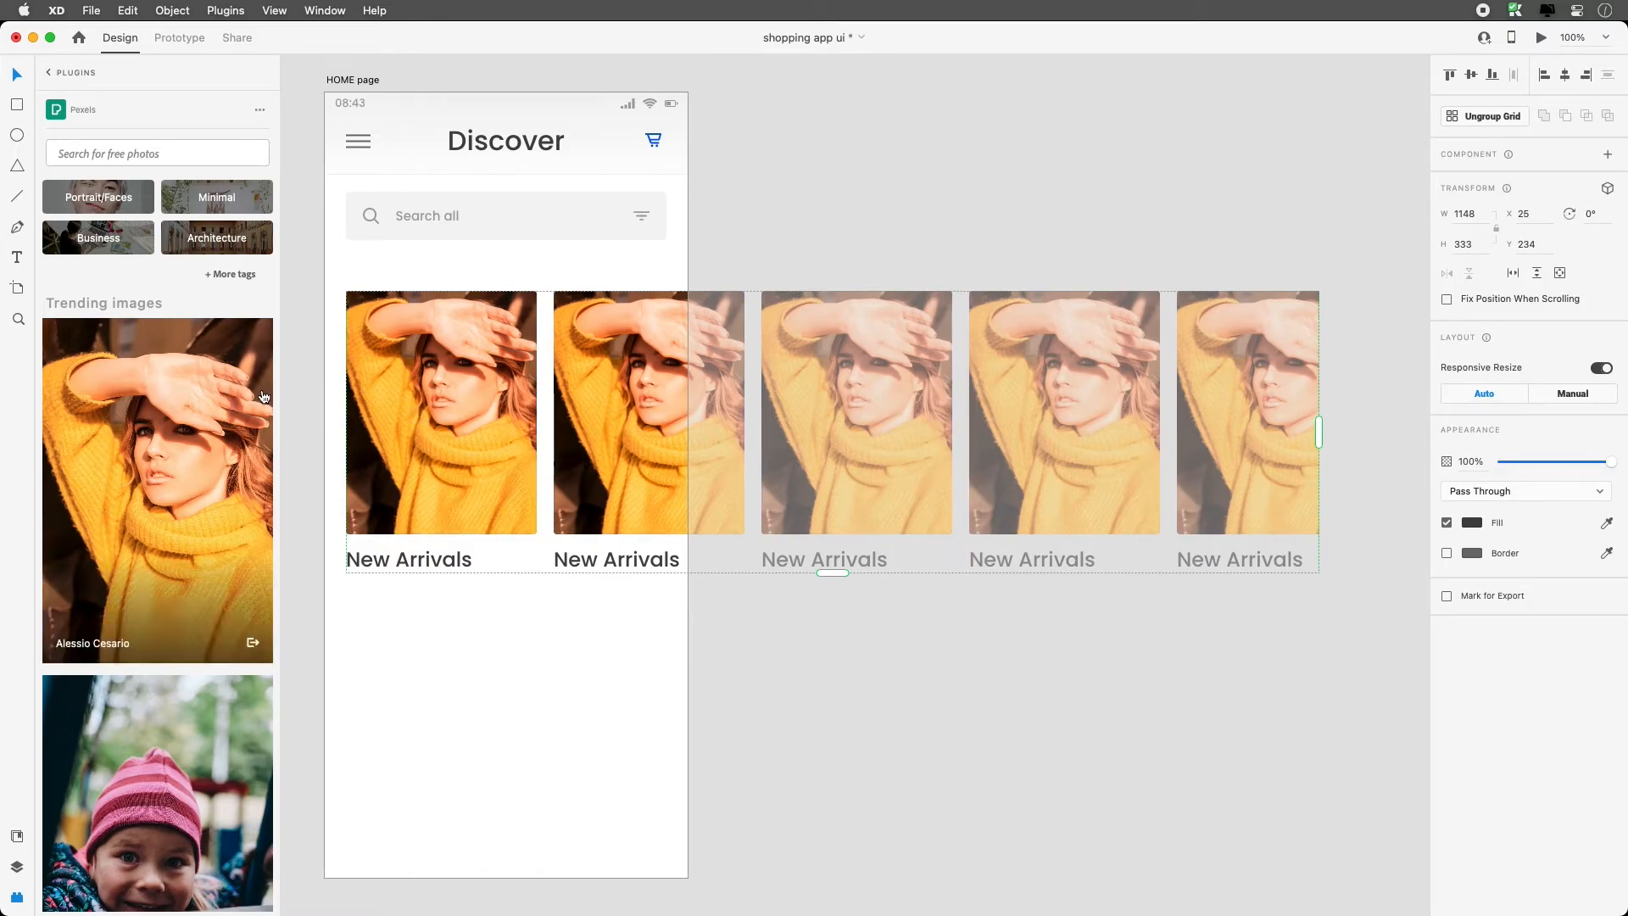
left_click_drag(178, 391, 689, 426)
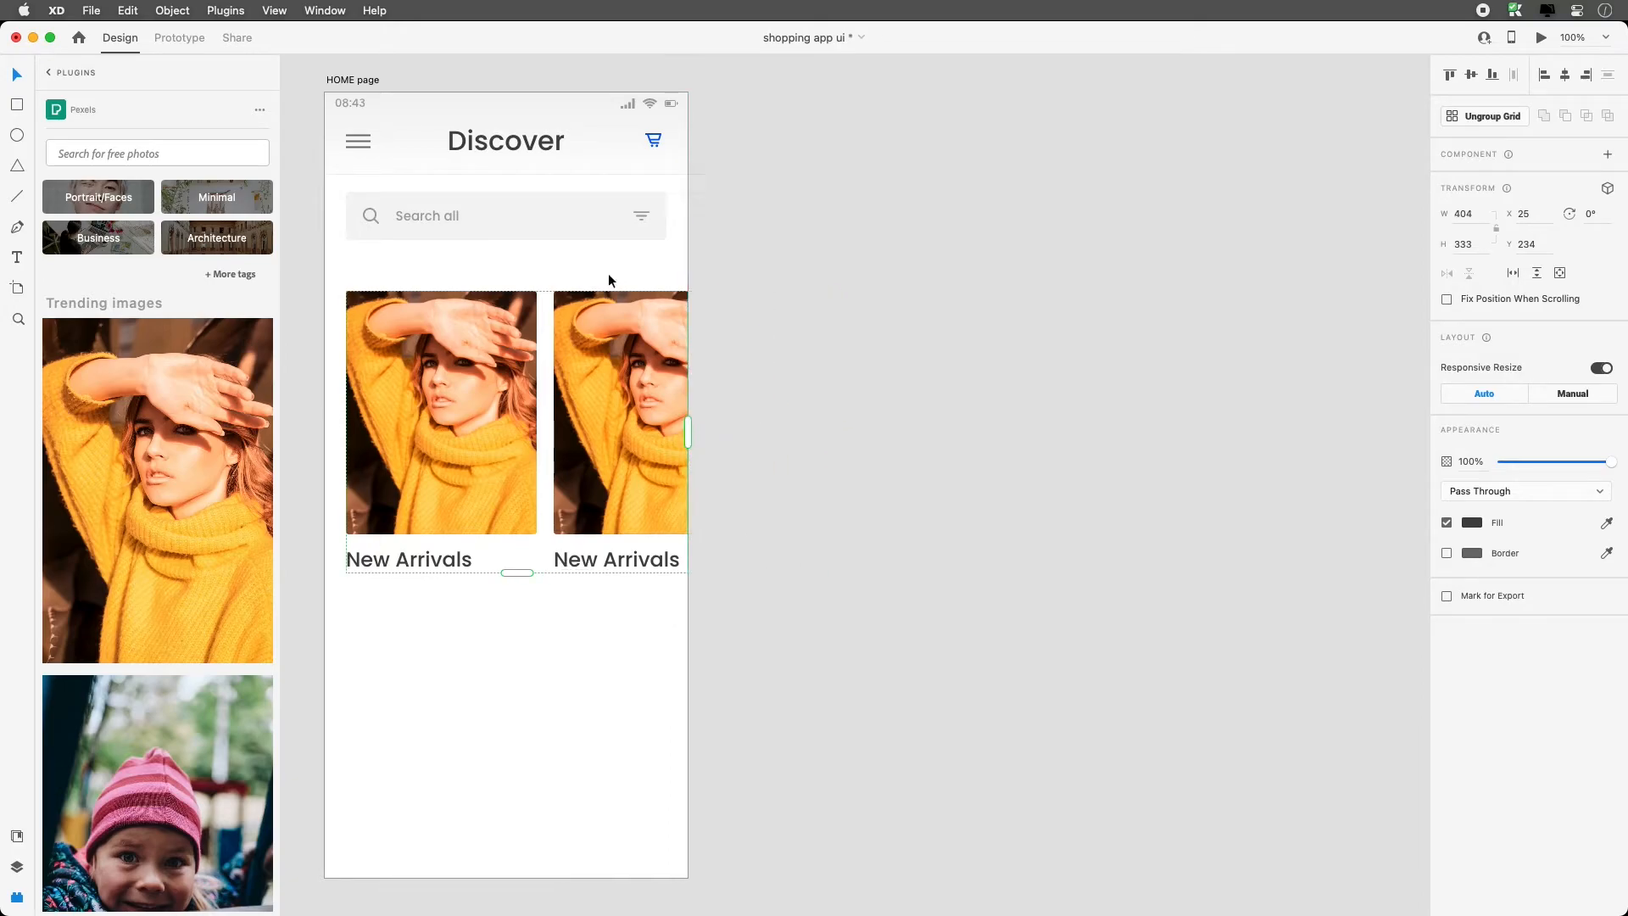
Change the second card's label in the repeat grid to "Dresses"
double_click(589, 566)
double_click(591, 562)
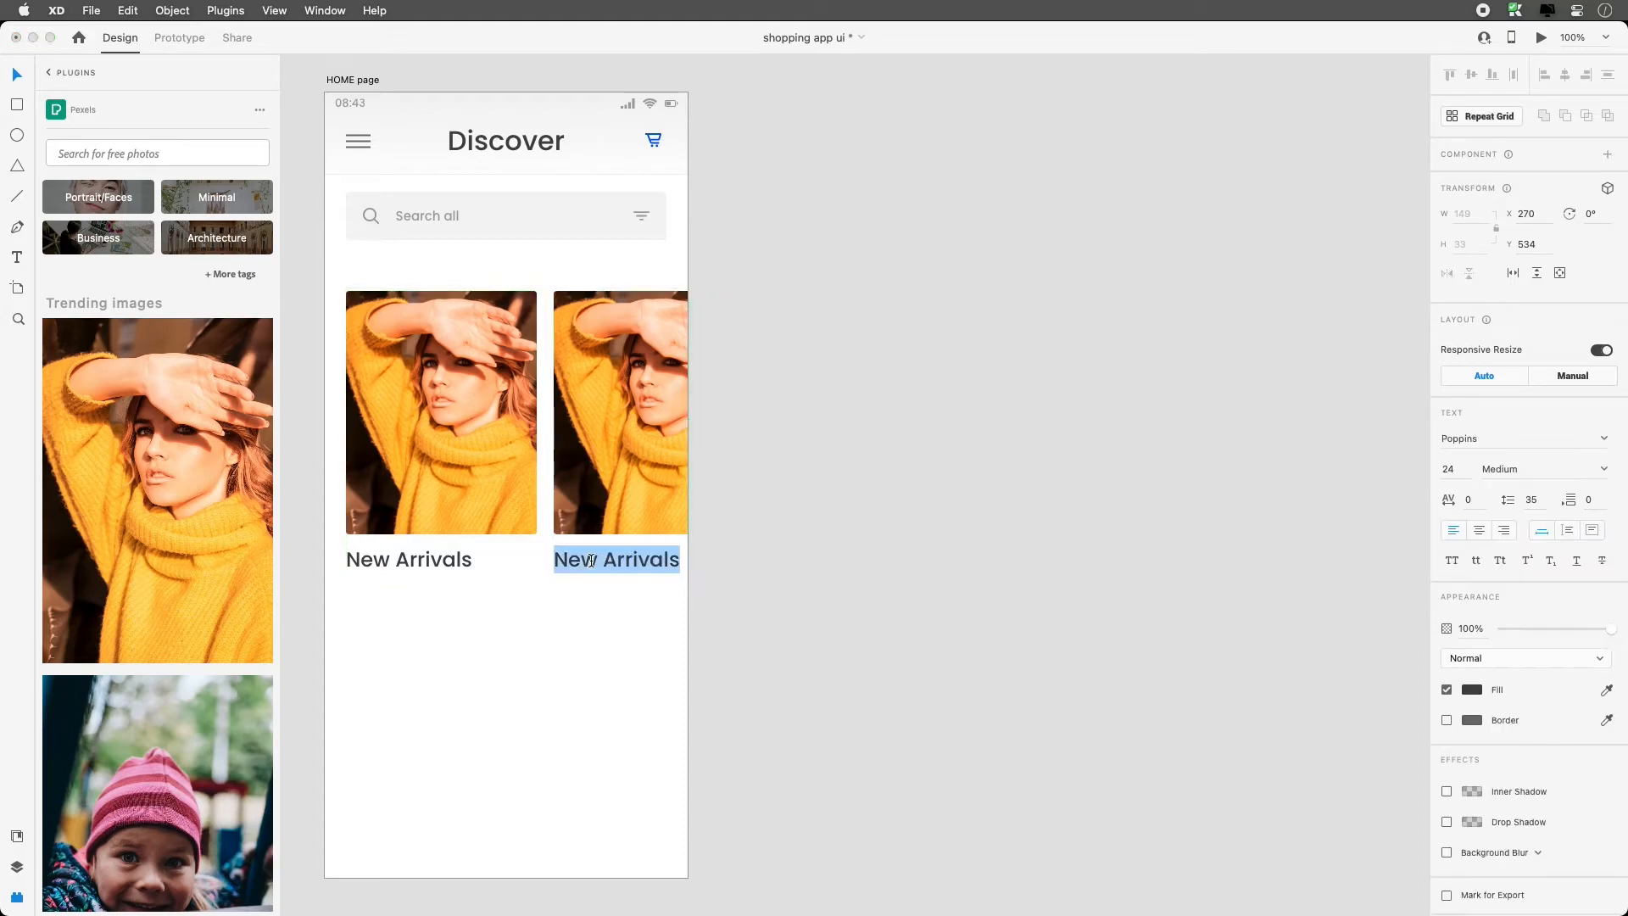
type("Dresses")
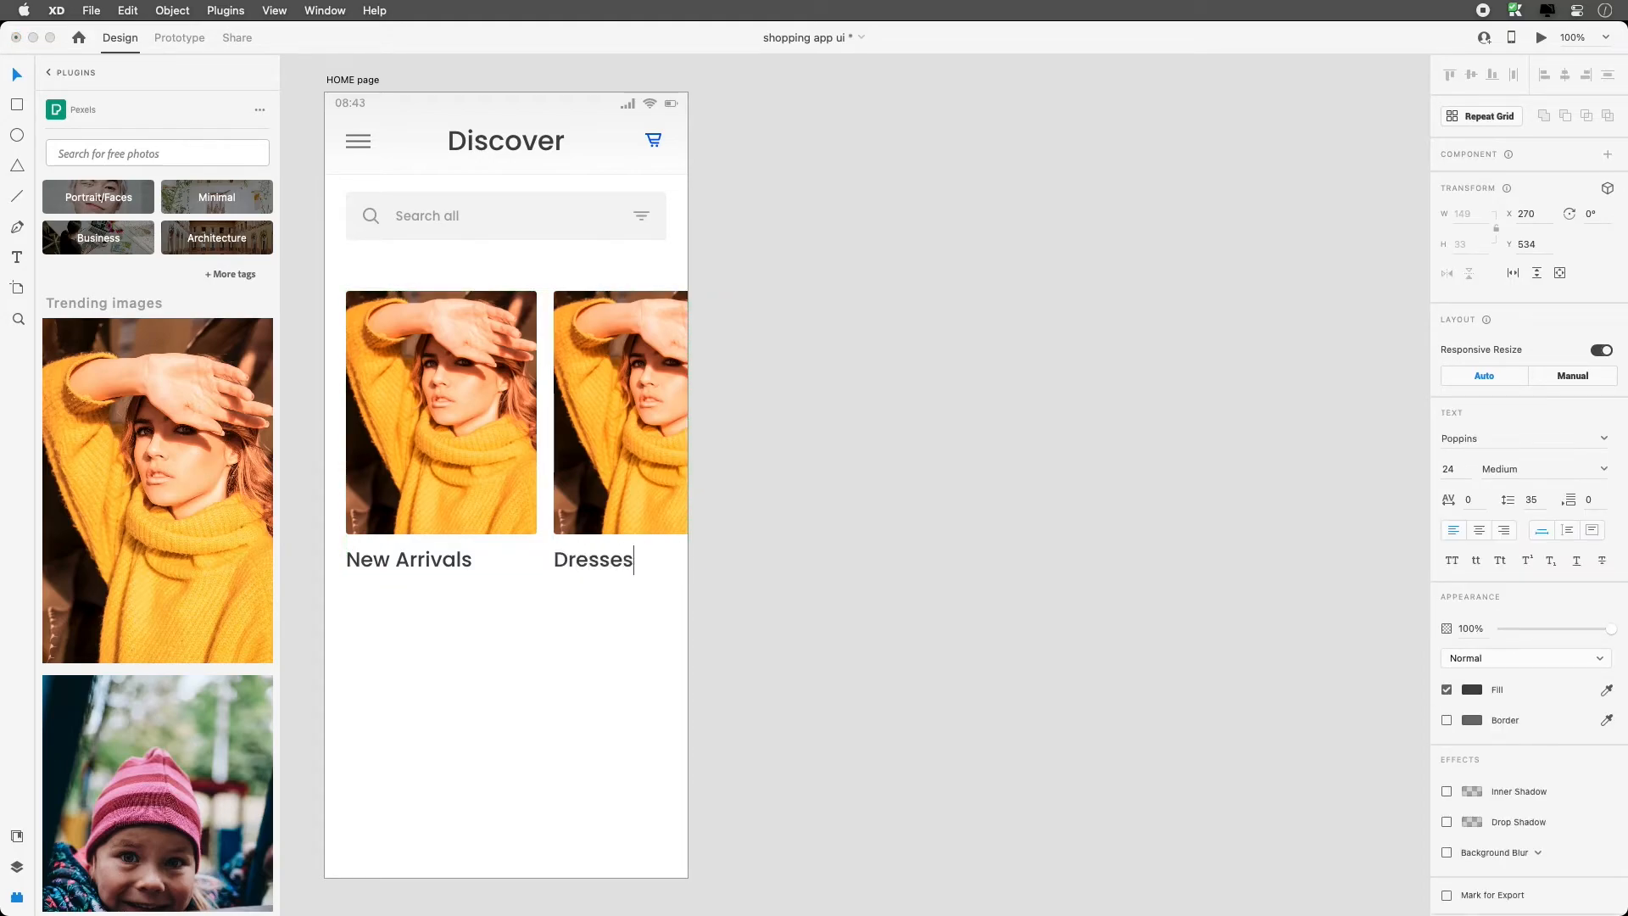
key("Escape")
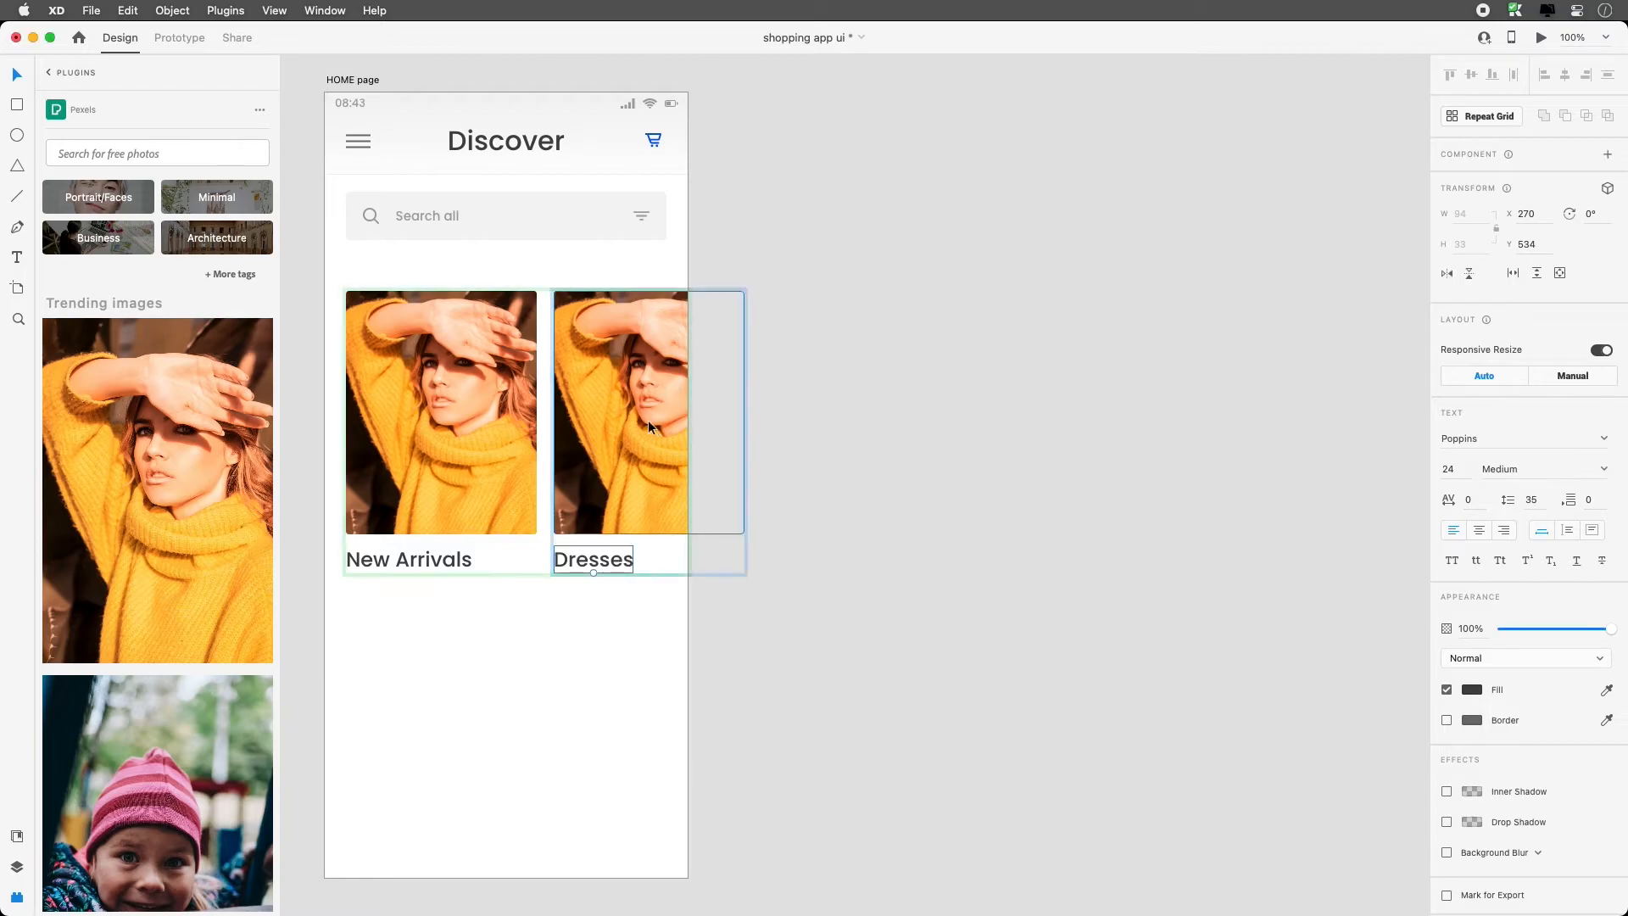
Search Pexels for "dress" and fill the Dresses card with the dark photo of the seated woman in a grey dress
left_click(638, 396)
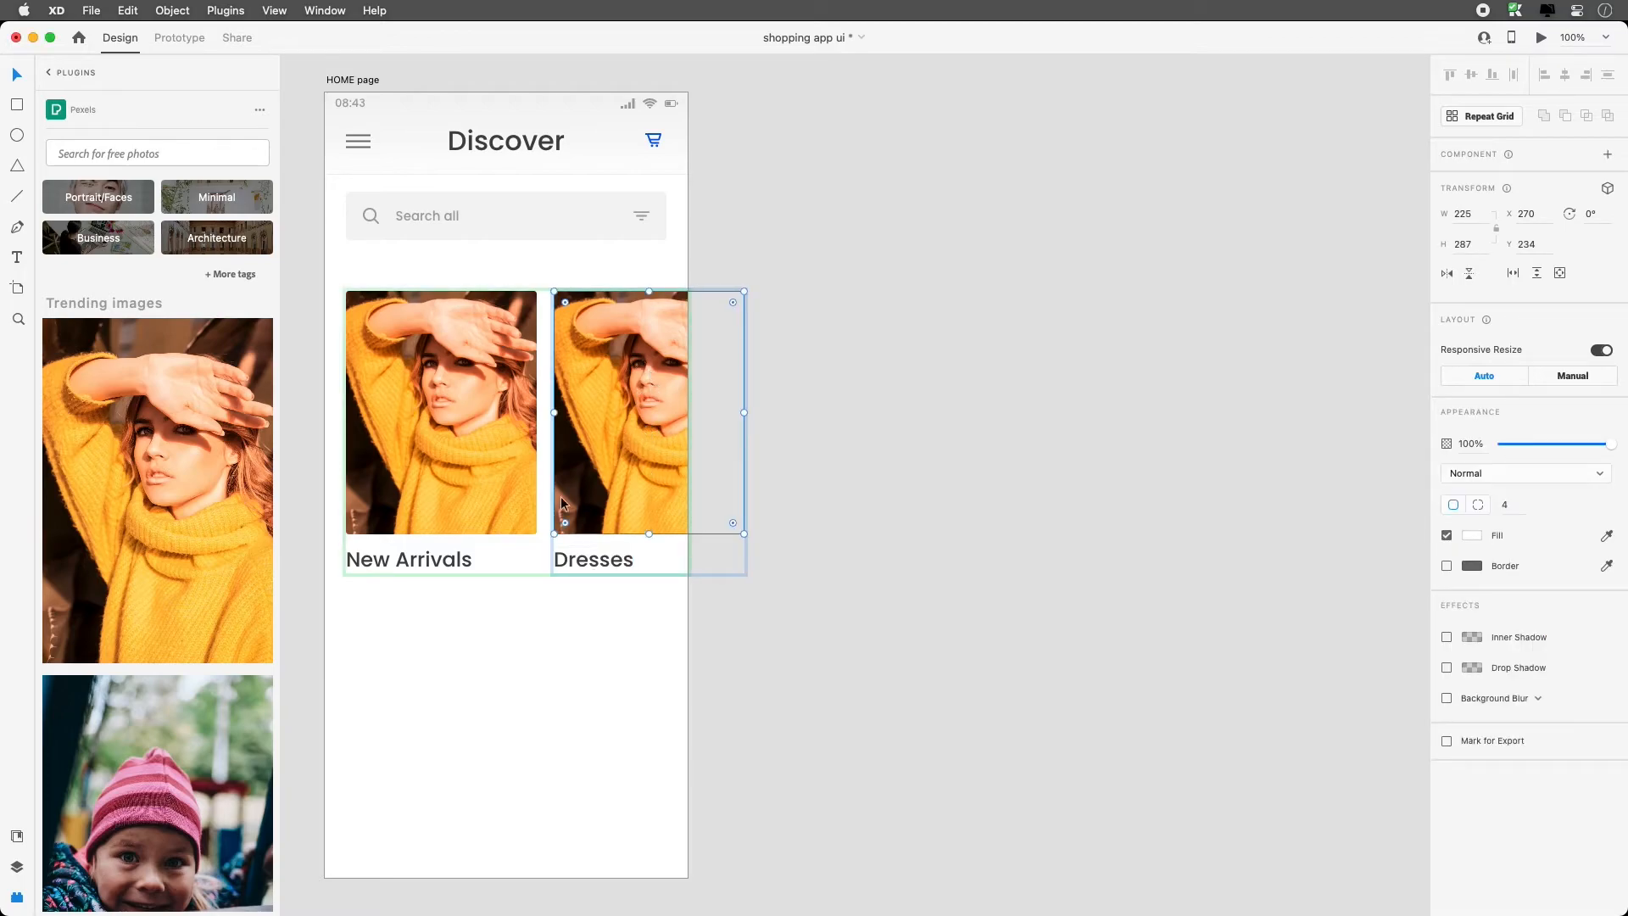
scroll(215, 451, "down", 5)
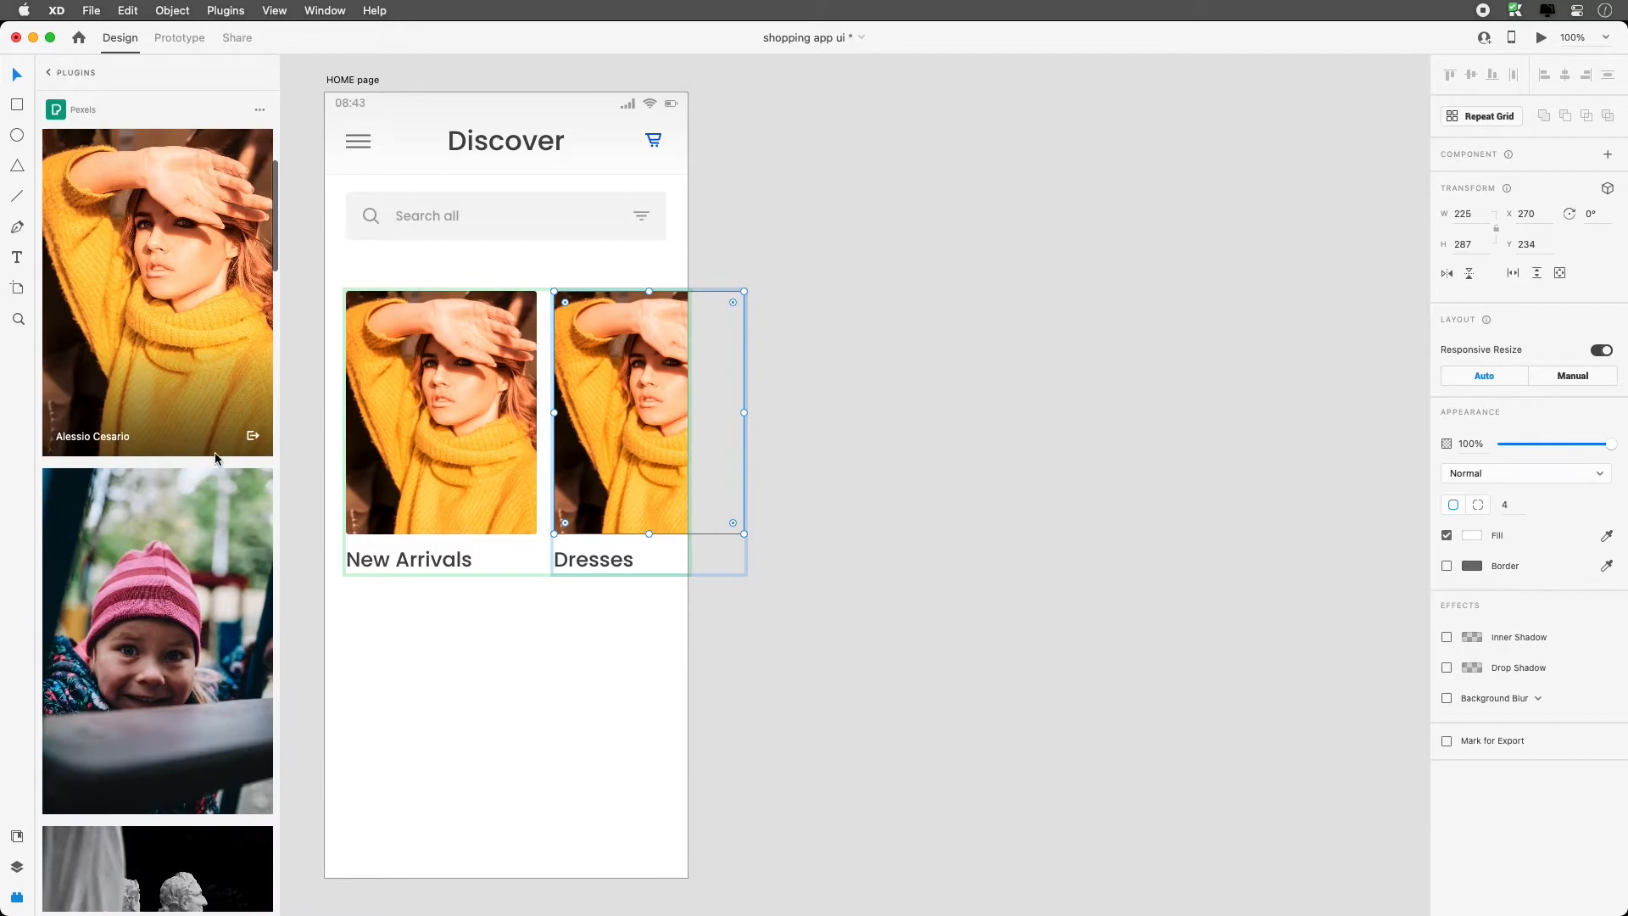
scroll(216, 451, "down", 10)
scroll(183, 303, "up", 15)
scroll(183, 304, "up", 2)
left_click(157, 152)
type("dress")
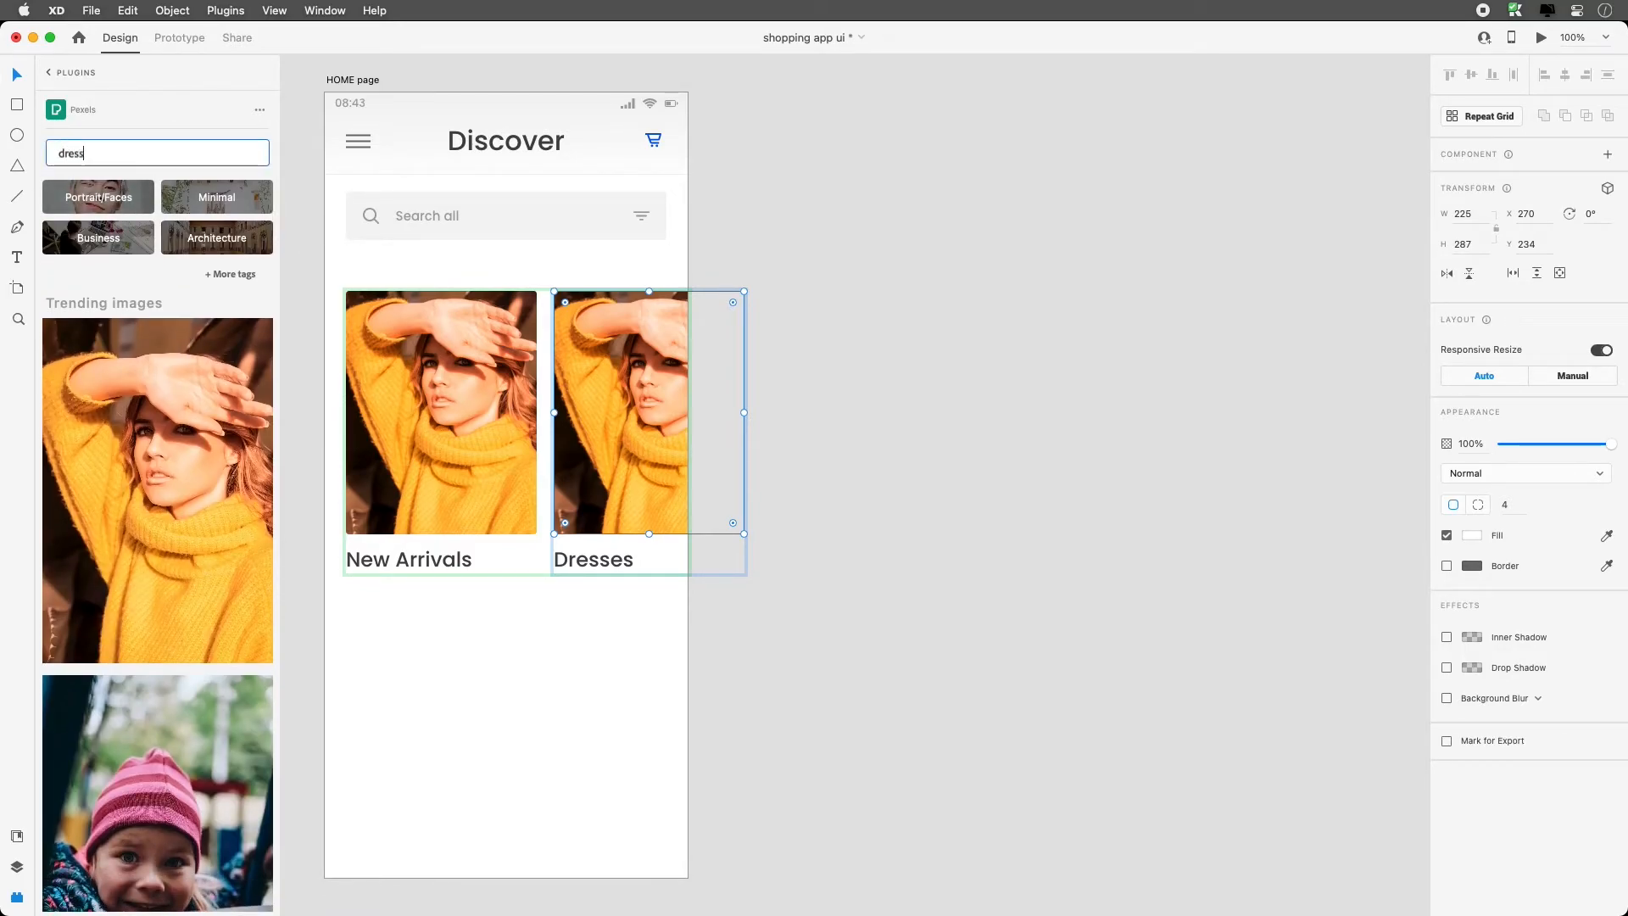
key("Return")
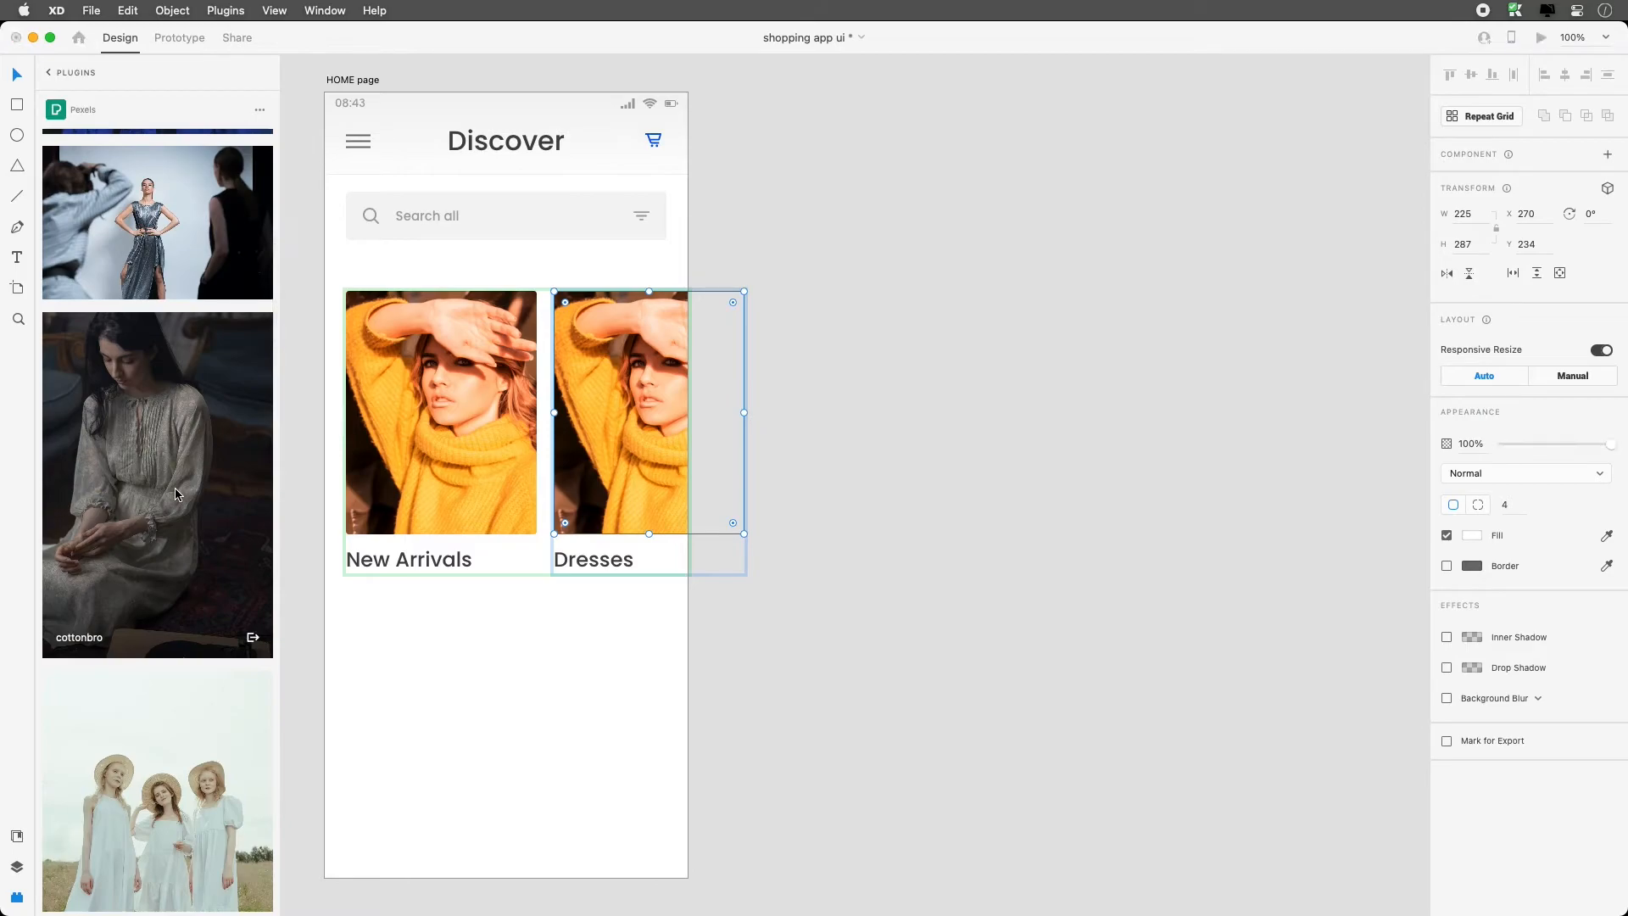
left_click(178, 493)
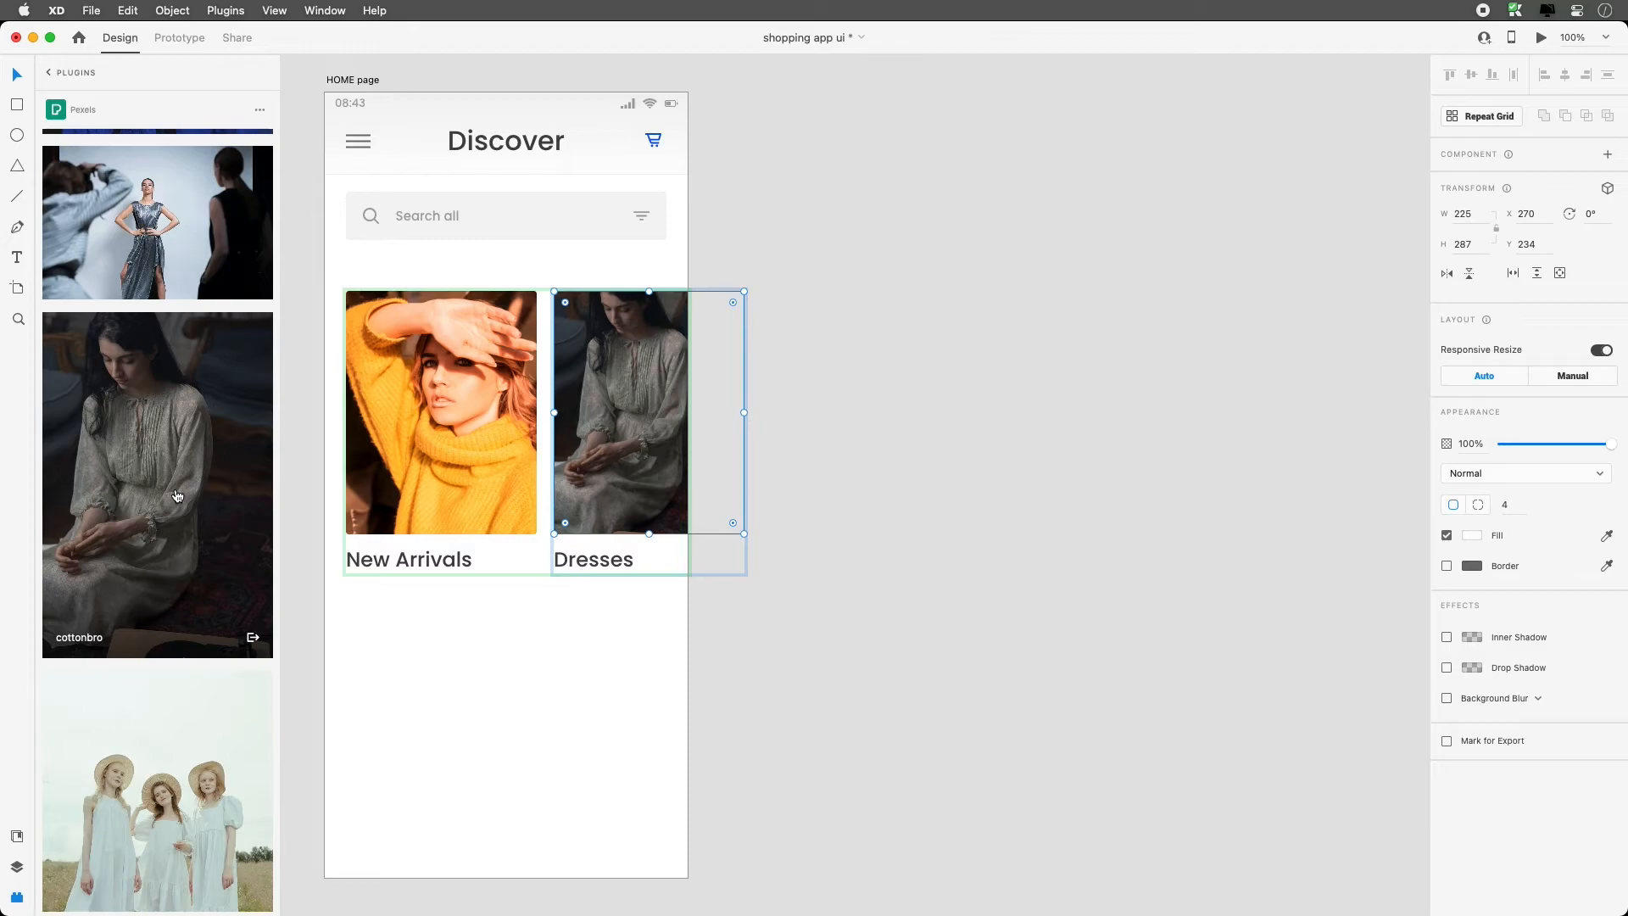
left_click(580, 657)
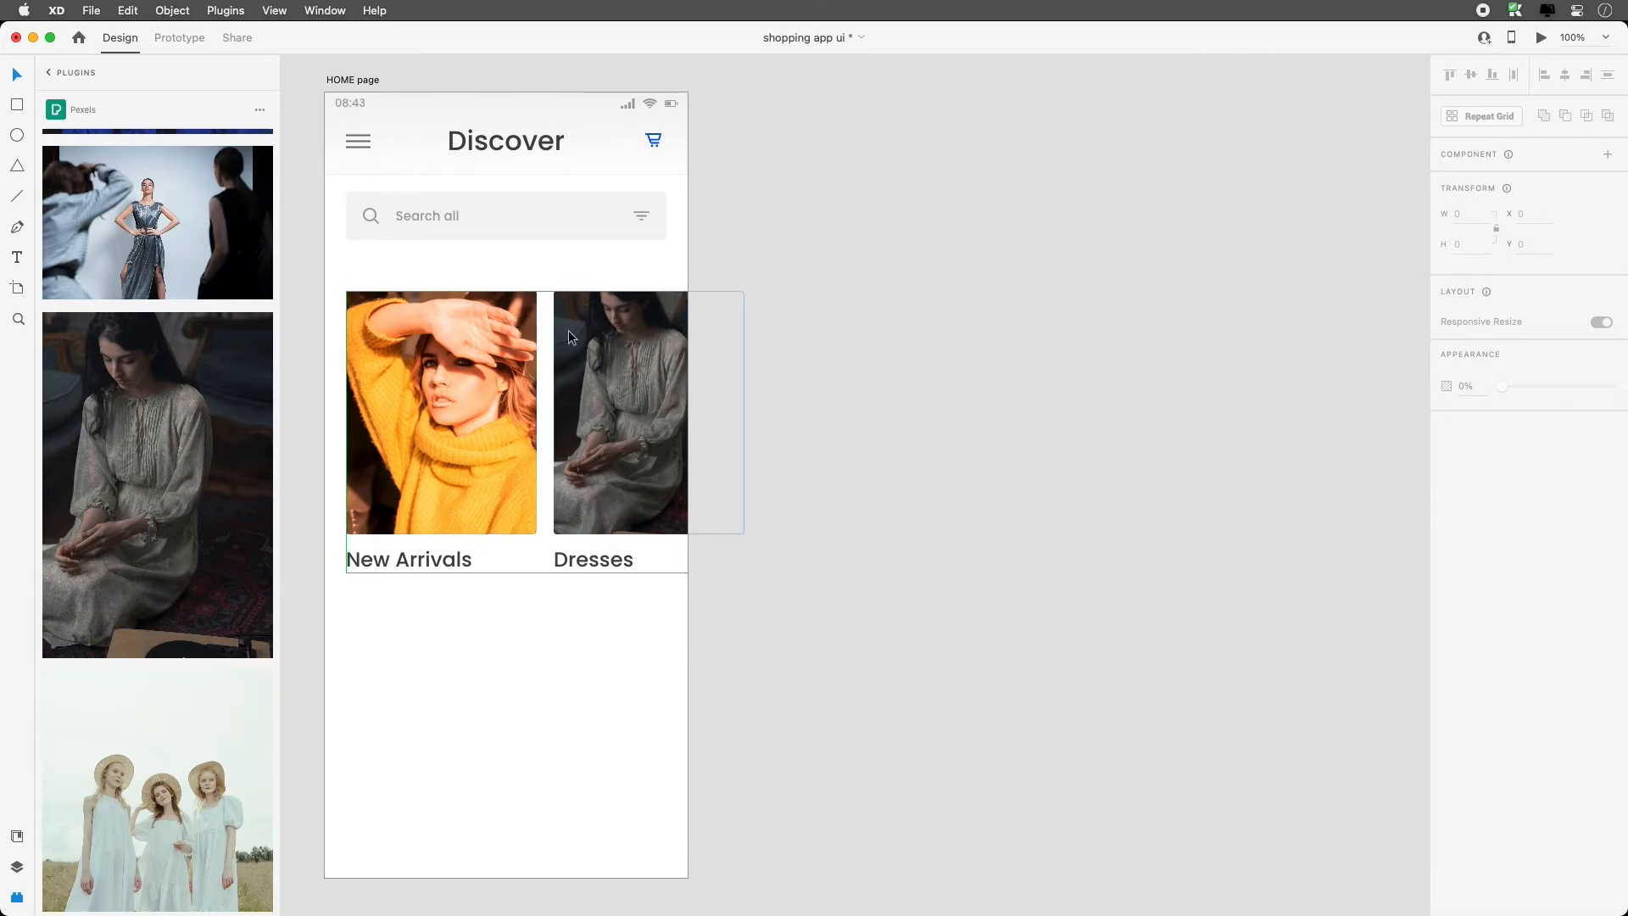
Set the search bar background's corner radius to 10
left_click(538, 216)
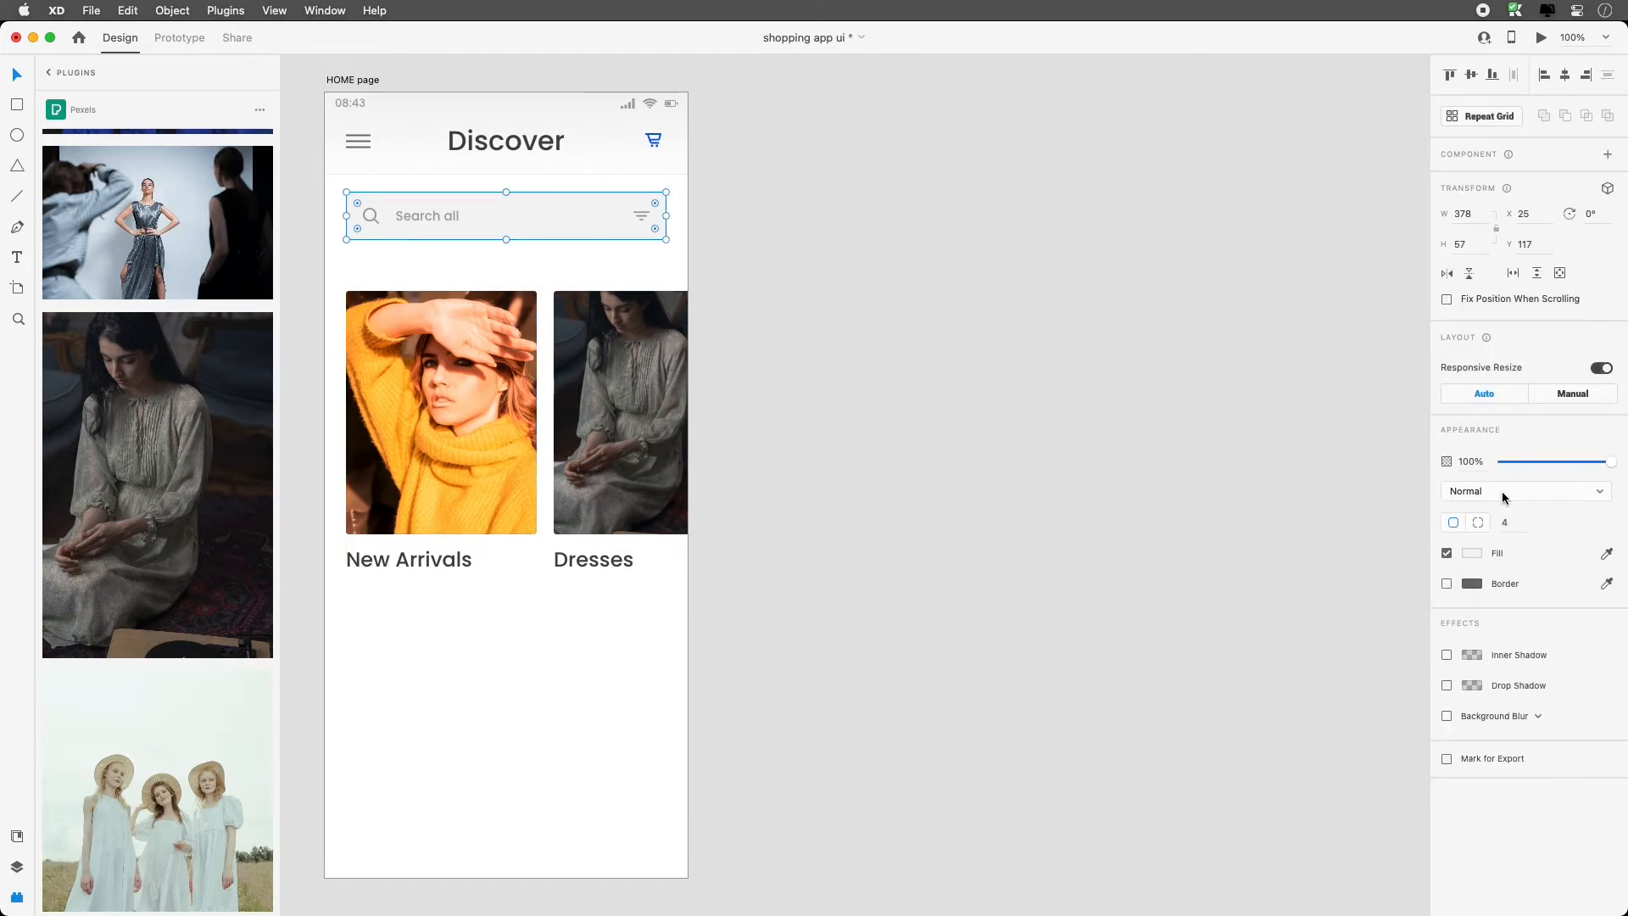
left_click(1505, 522)
type("10")
key("Return")
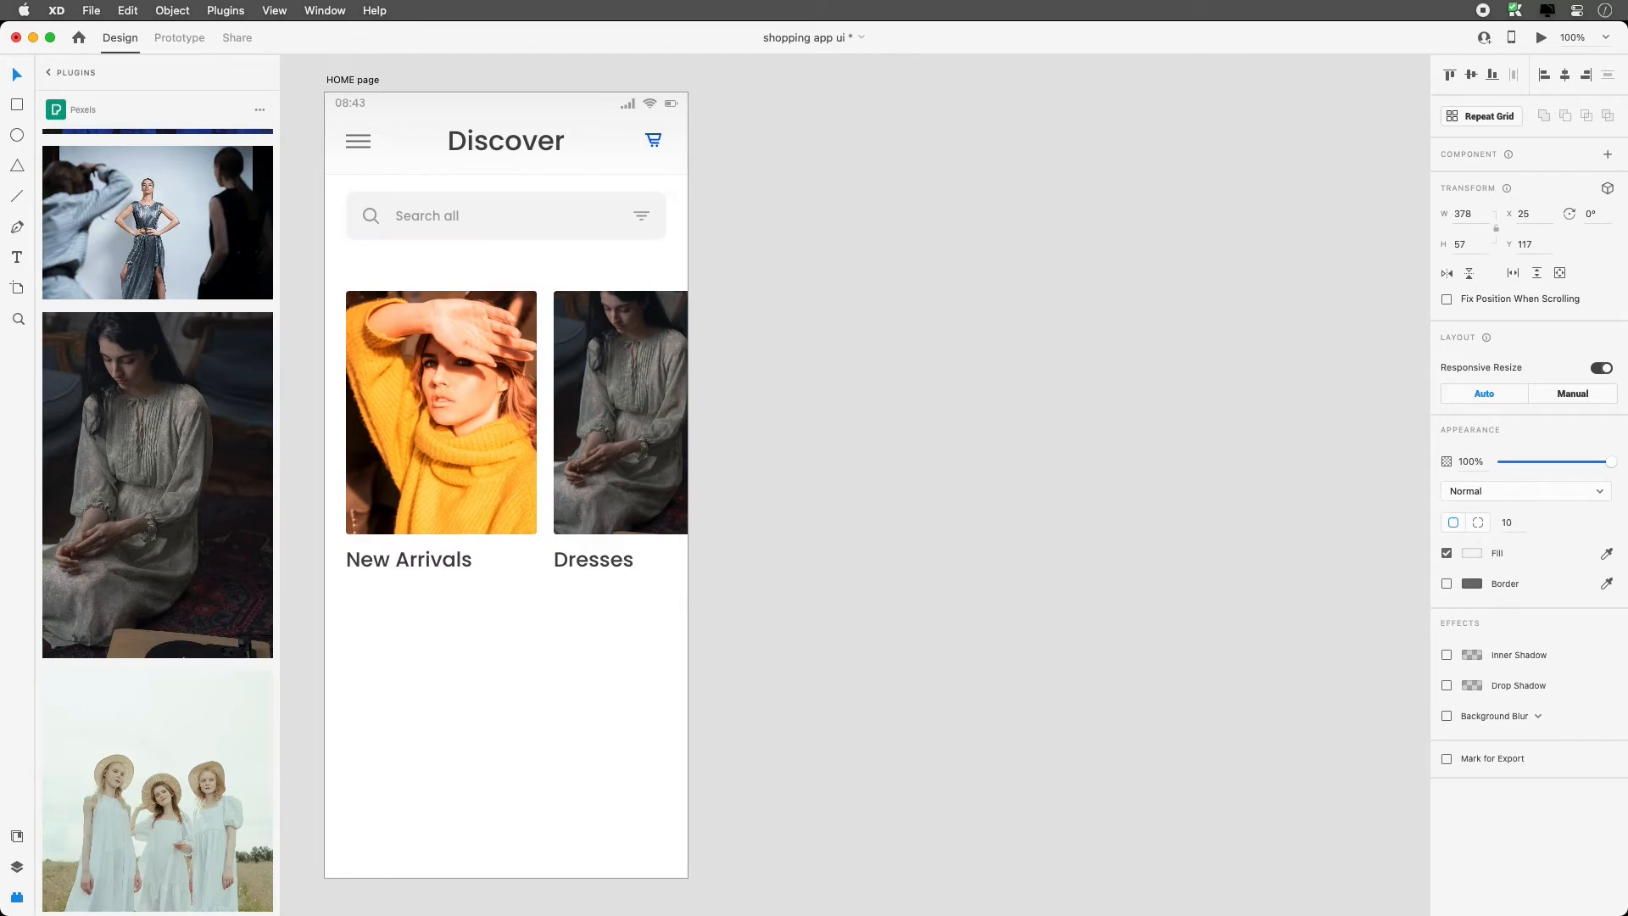
Set the corner radius of the repeat grid's photo cards to 10
left_click(455, 323)
double_click(465, 319)
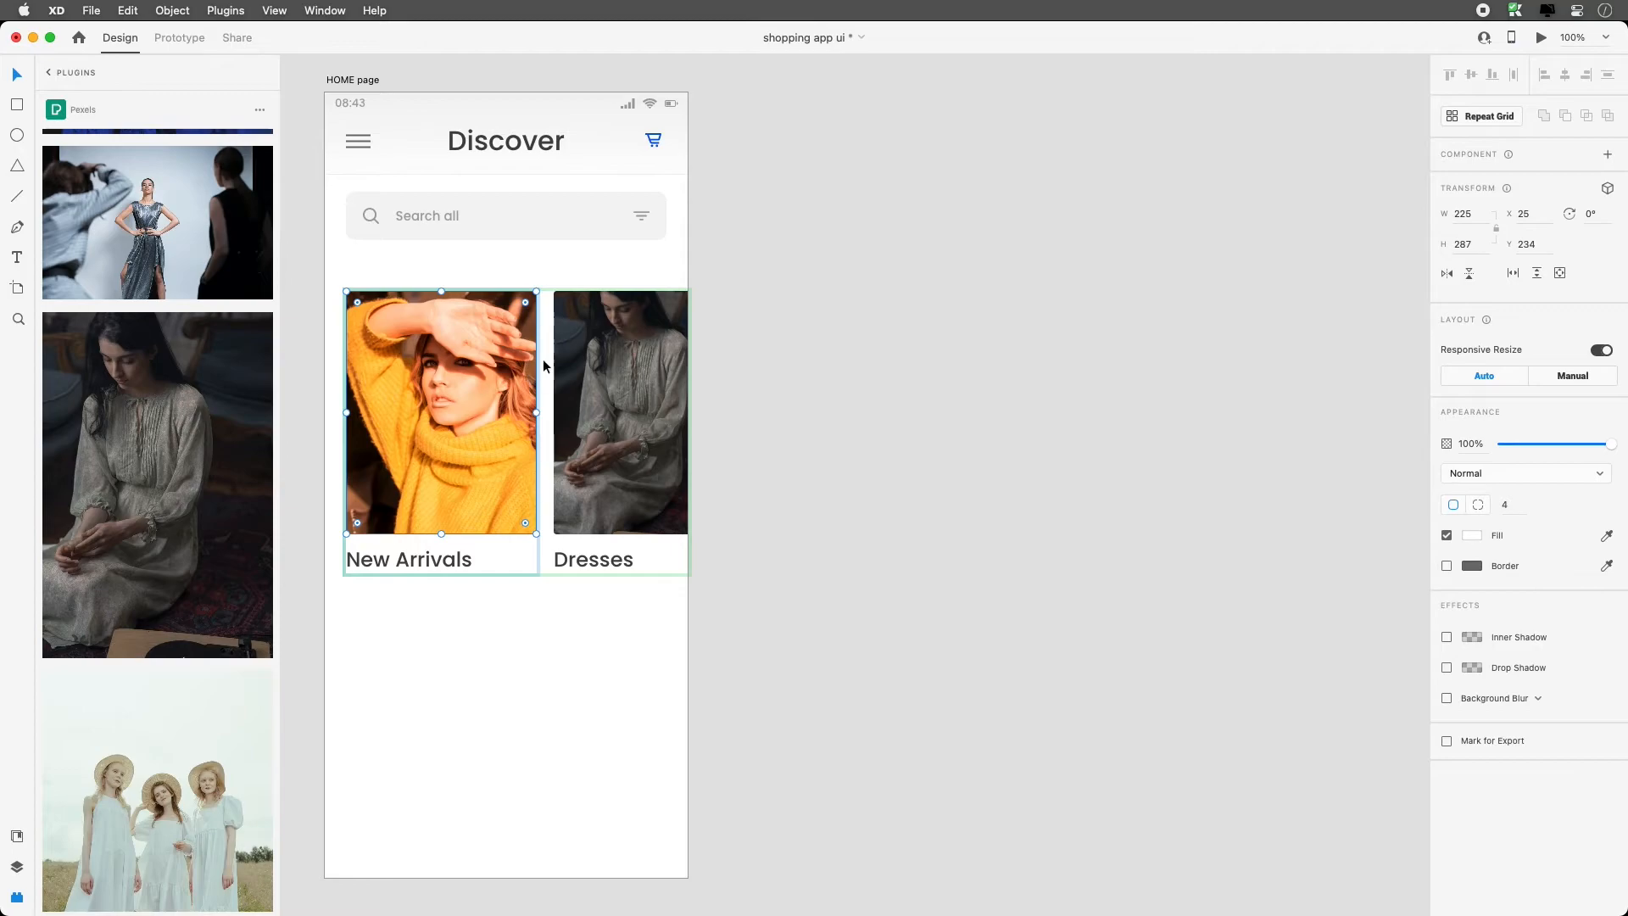
left_click(1506, 504)
type("10")
key("Return")
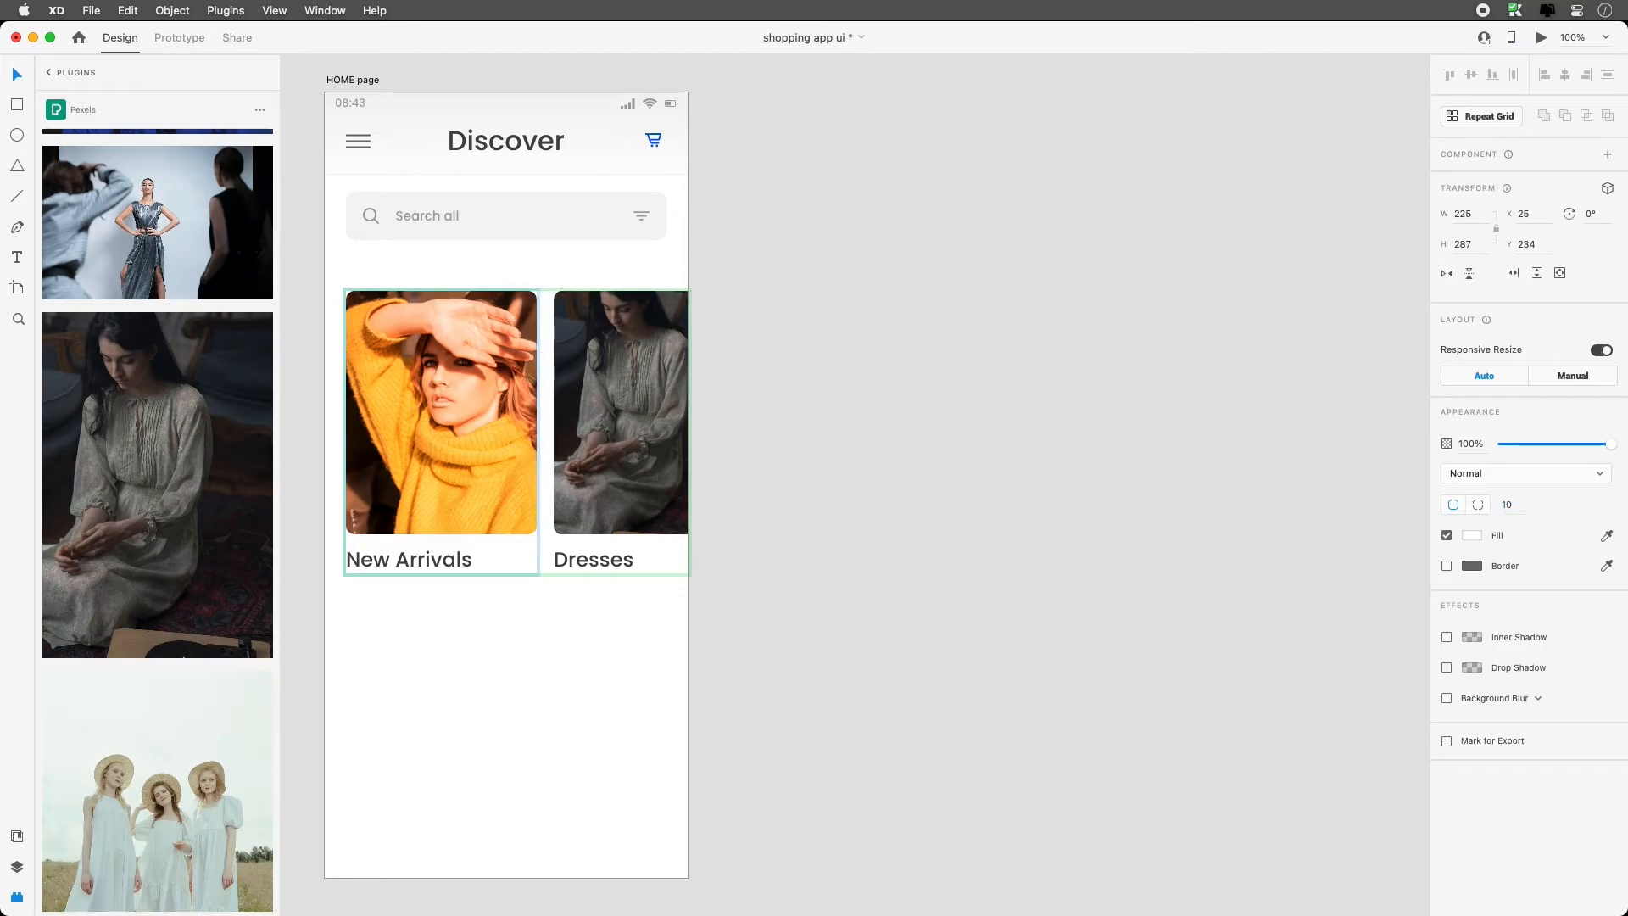
left_click(548, 569)
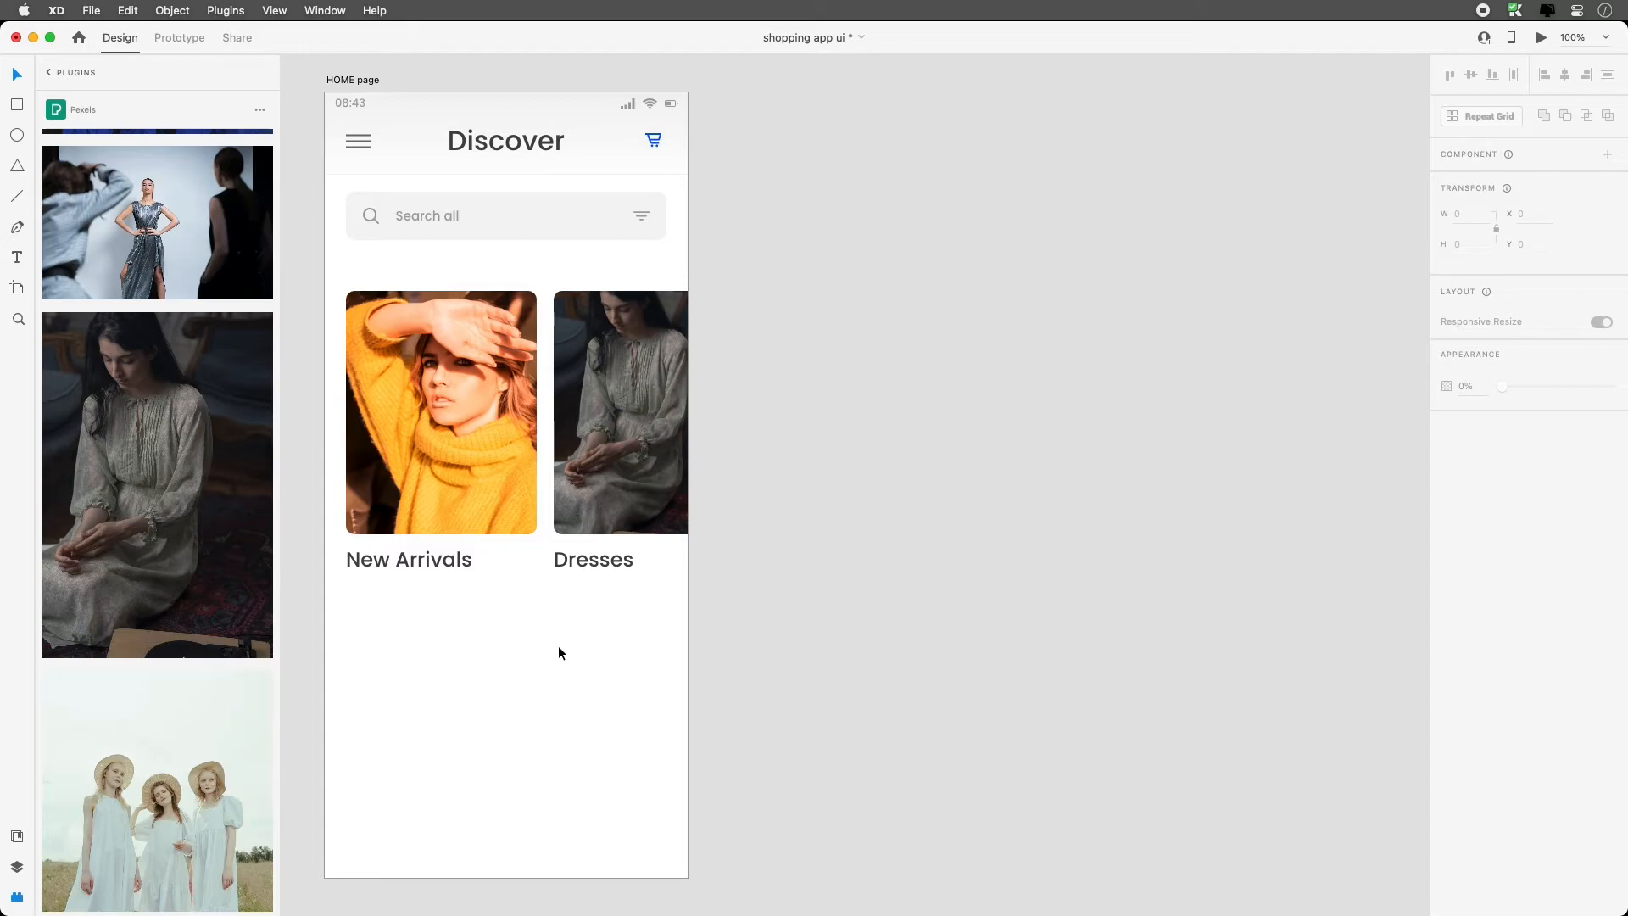
Reduce the card labels' font size to 20 in the repeat grid
scroll(560, 653, "down", 2)
left_click(418, 521)
double_click(418, 520)
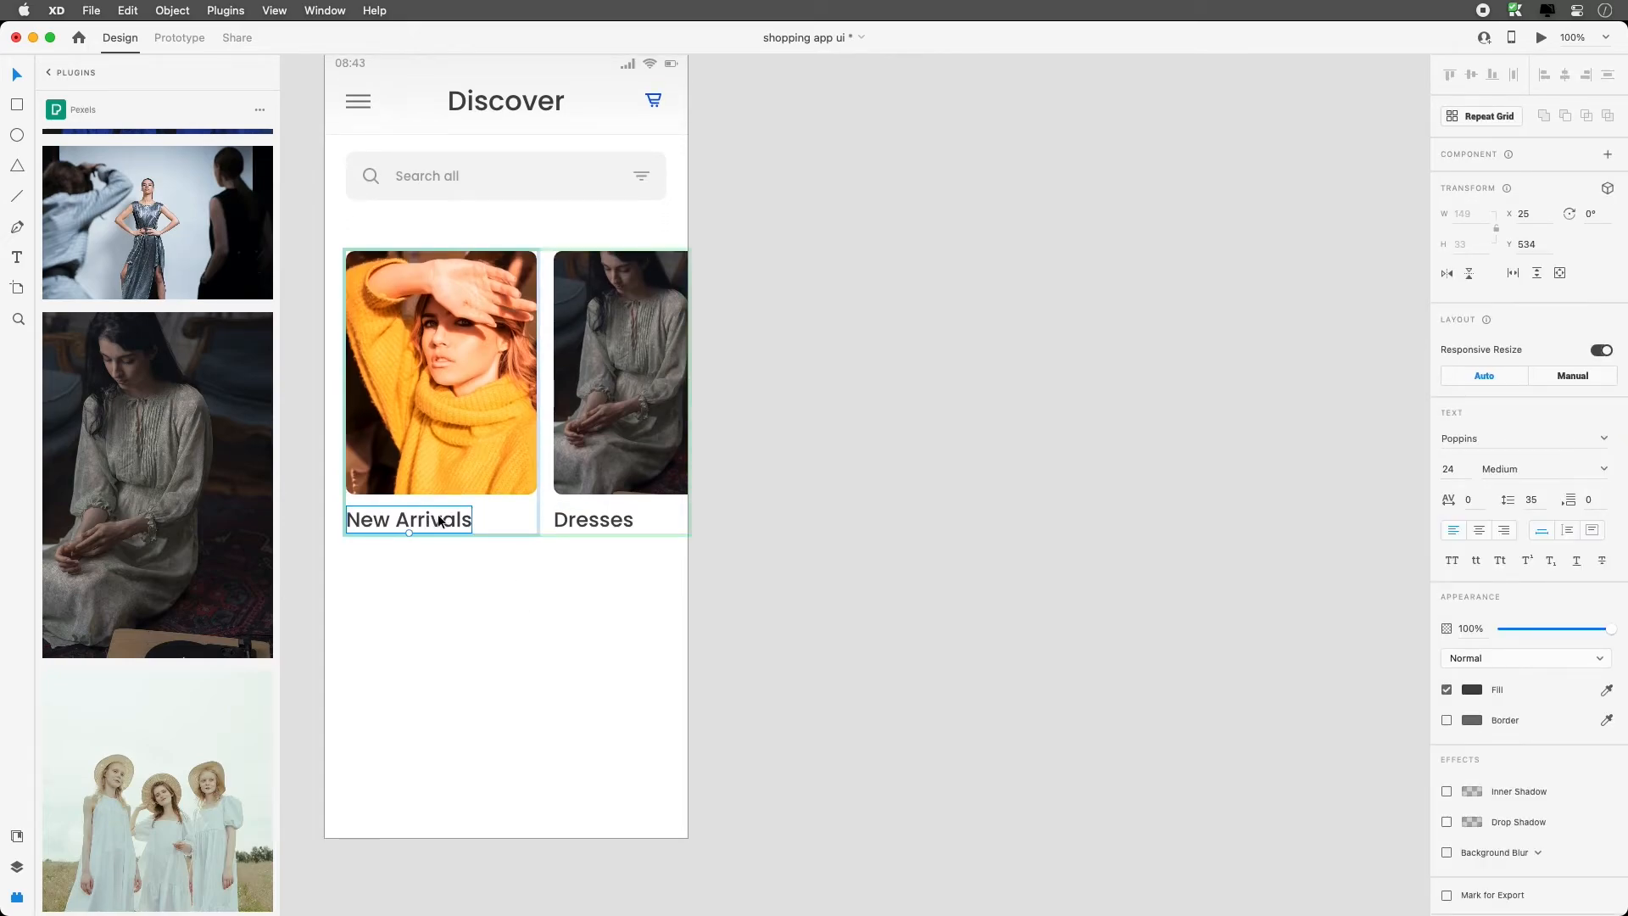
left_click(1457, 468)
type("20")
key("Return")
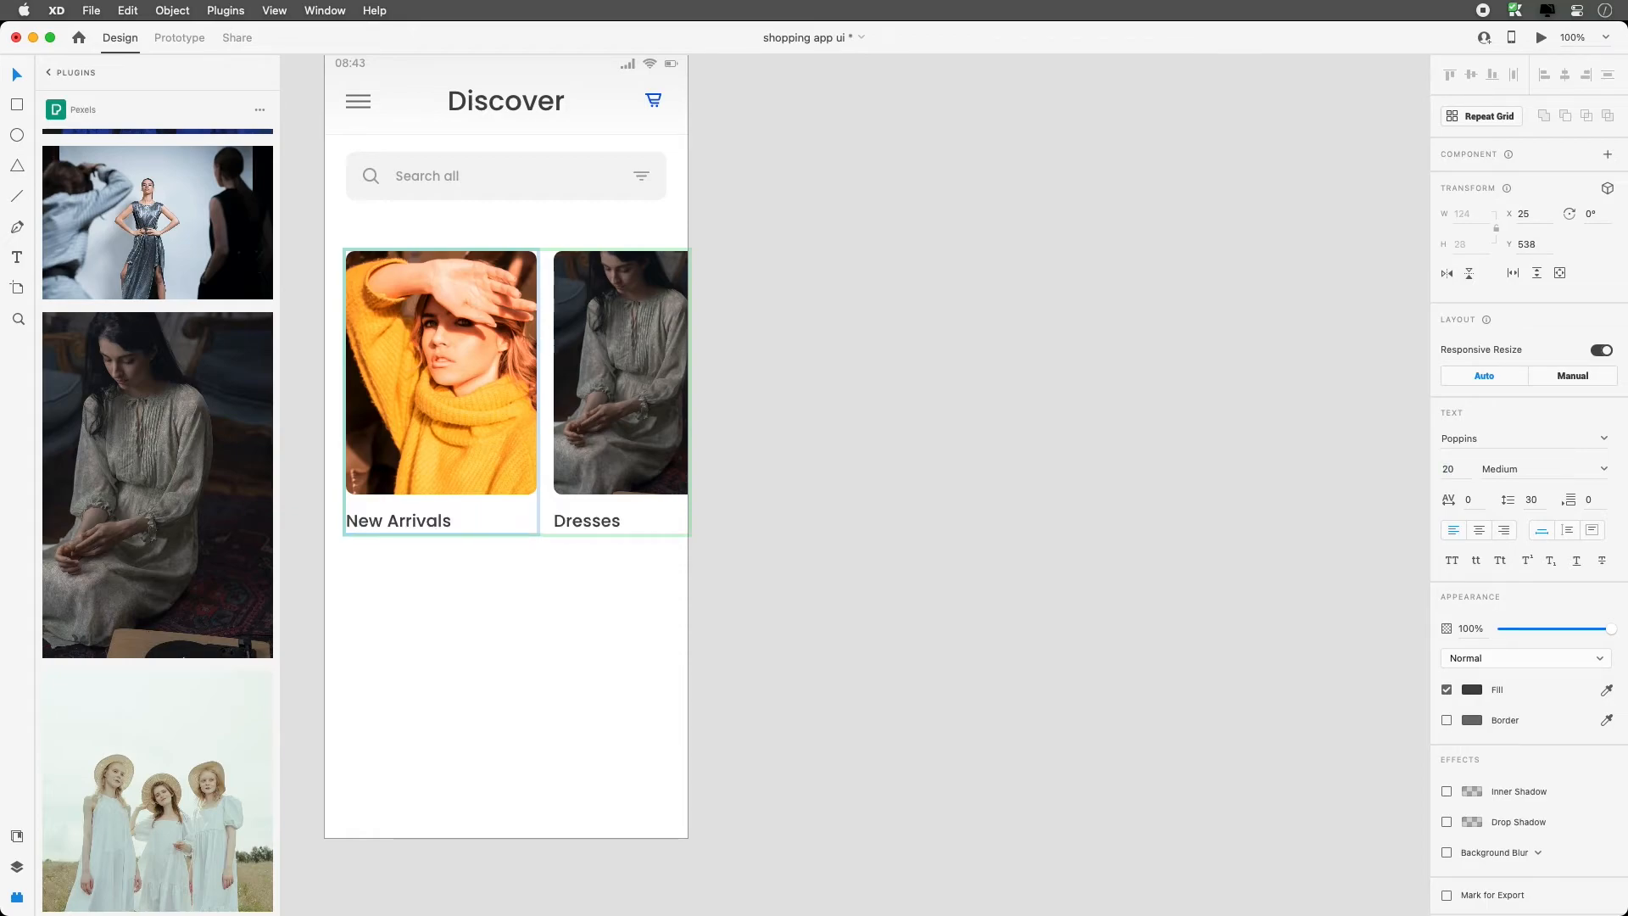
left_click(553, 599)
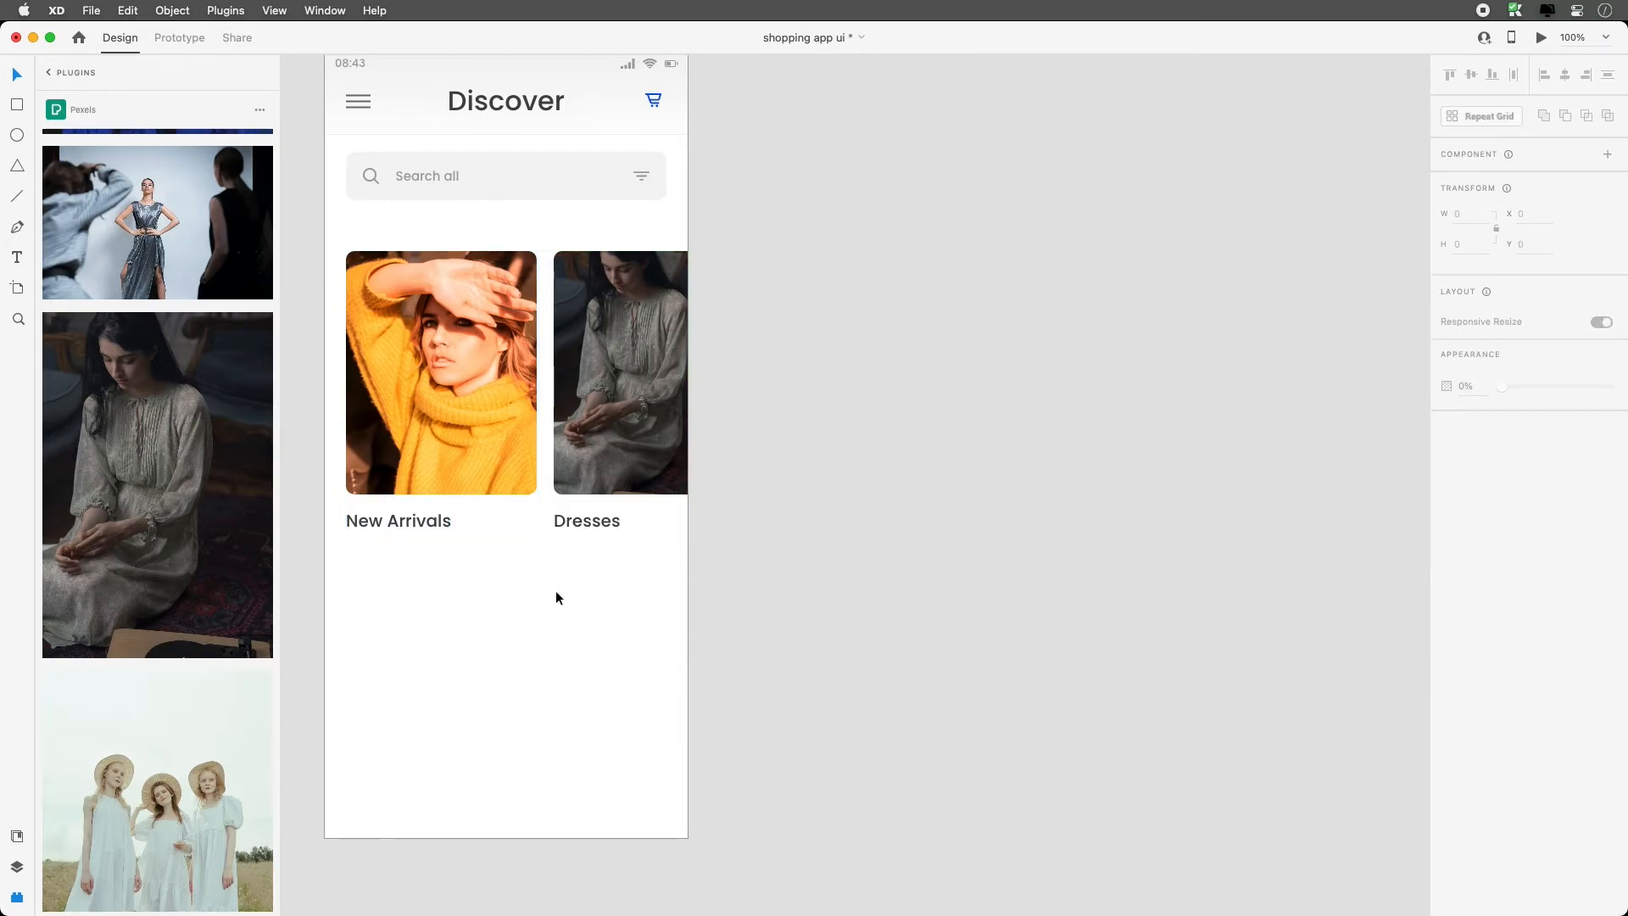
Move the repeat grid of photo cards down to Y 258 to leave more room below the search bar
left_click(490, 416)
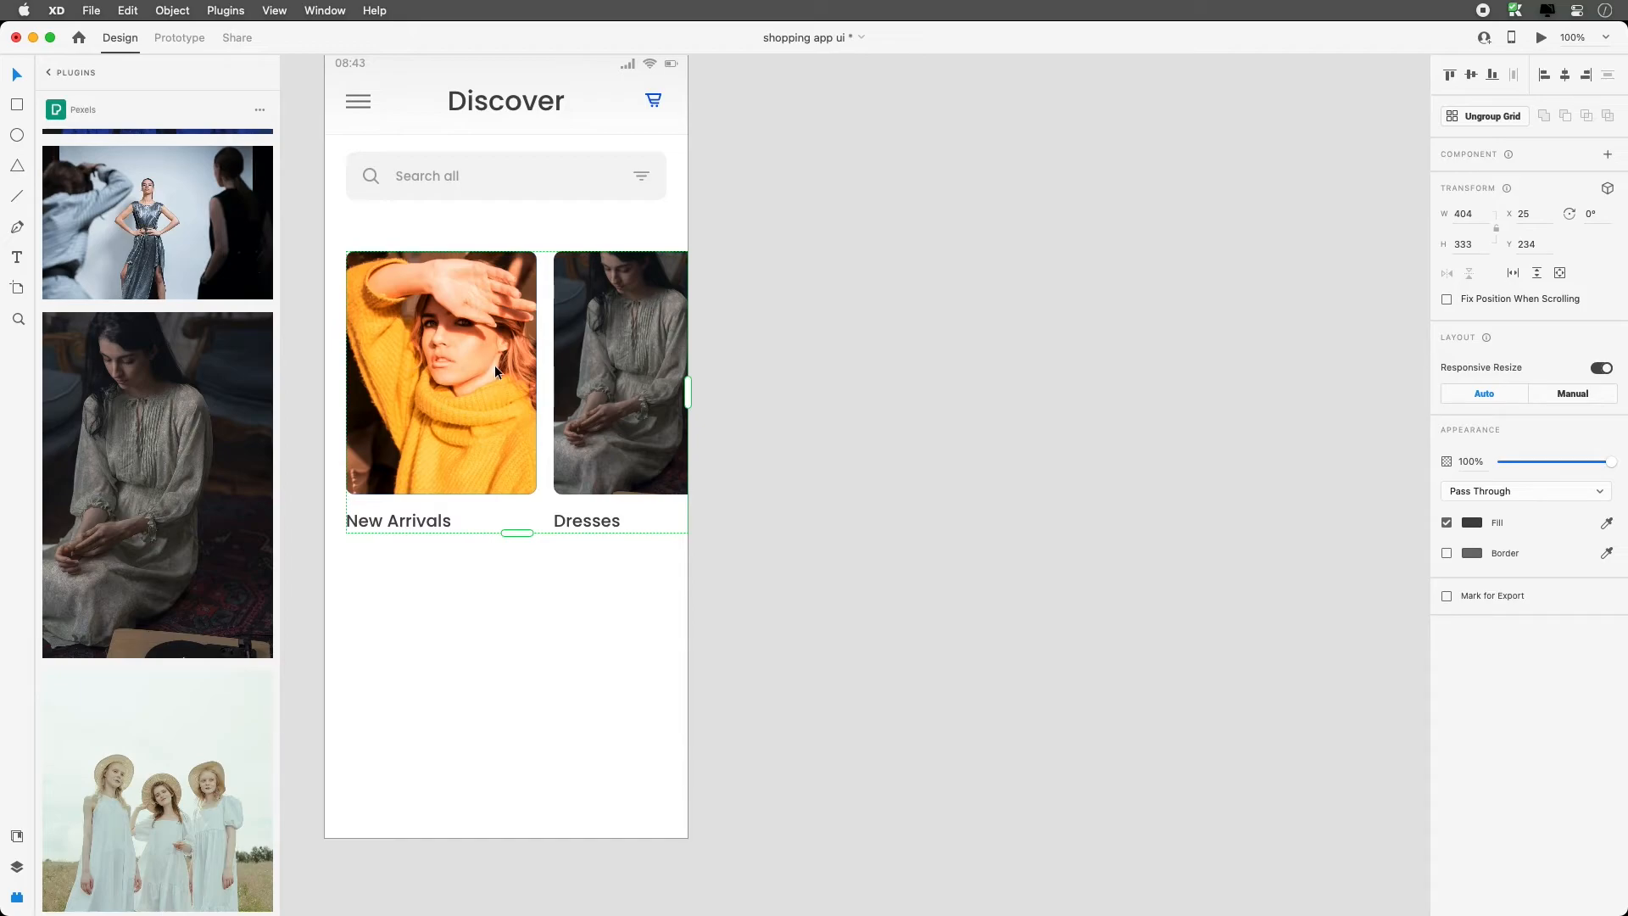
left_click_drag(489, 312, 486, 332)
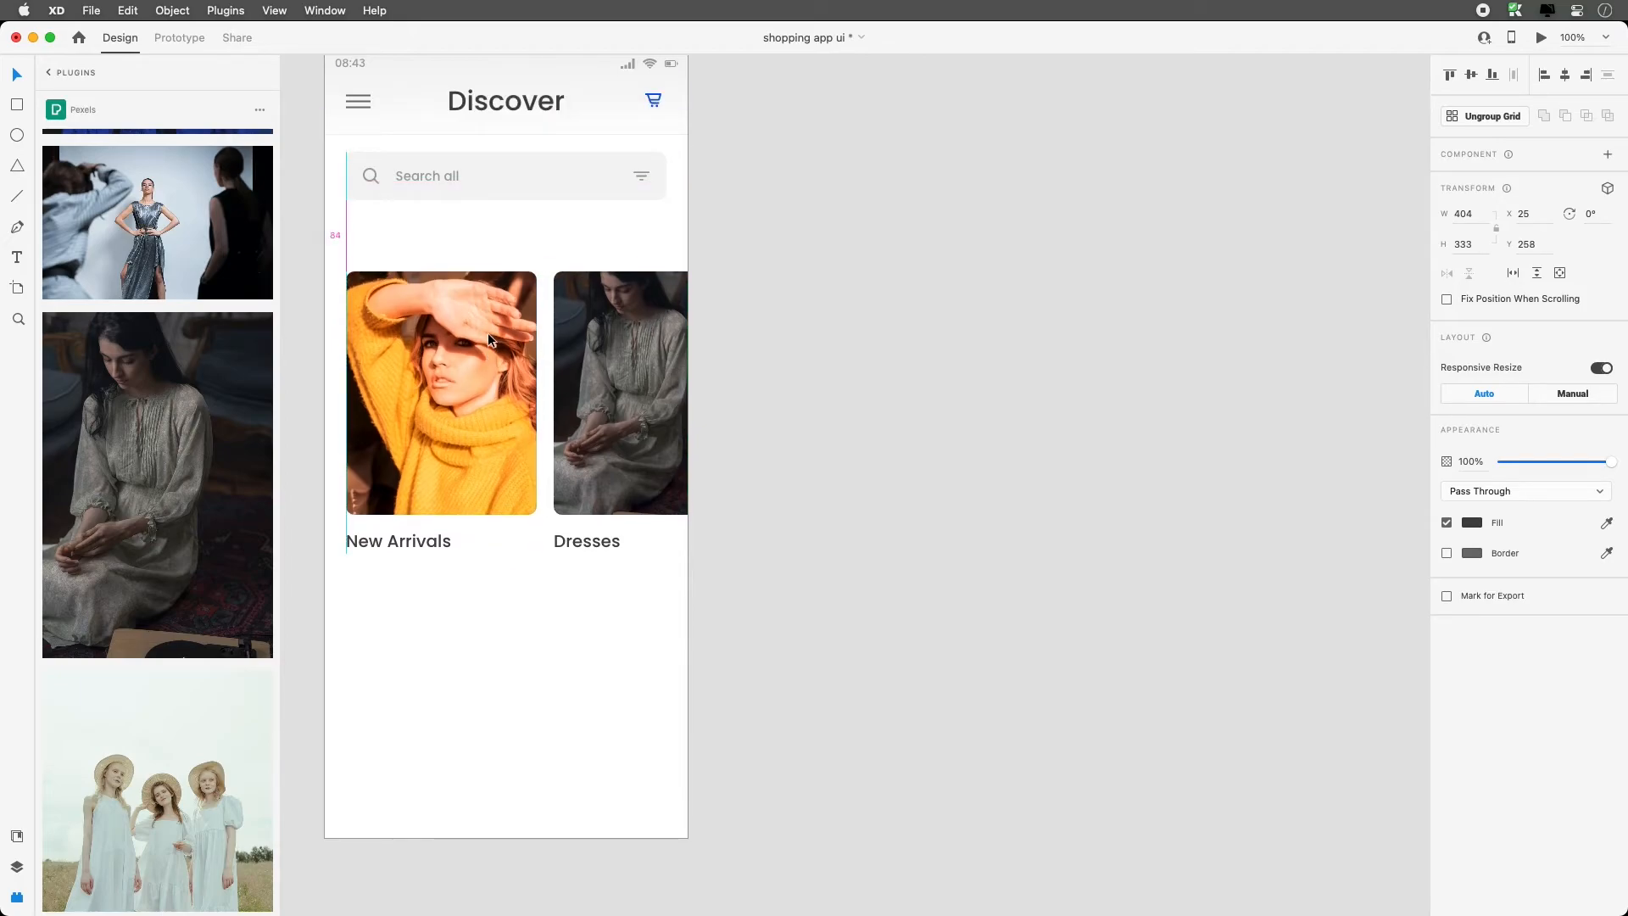
left_click(442, 235)
Place a copy of the "Search all" text just below the search bar and show the artboard's guides
scroll(436, 224, "up", 3)
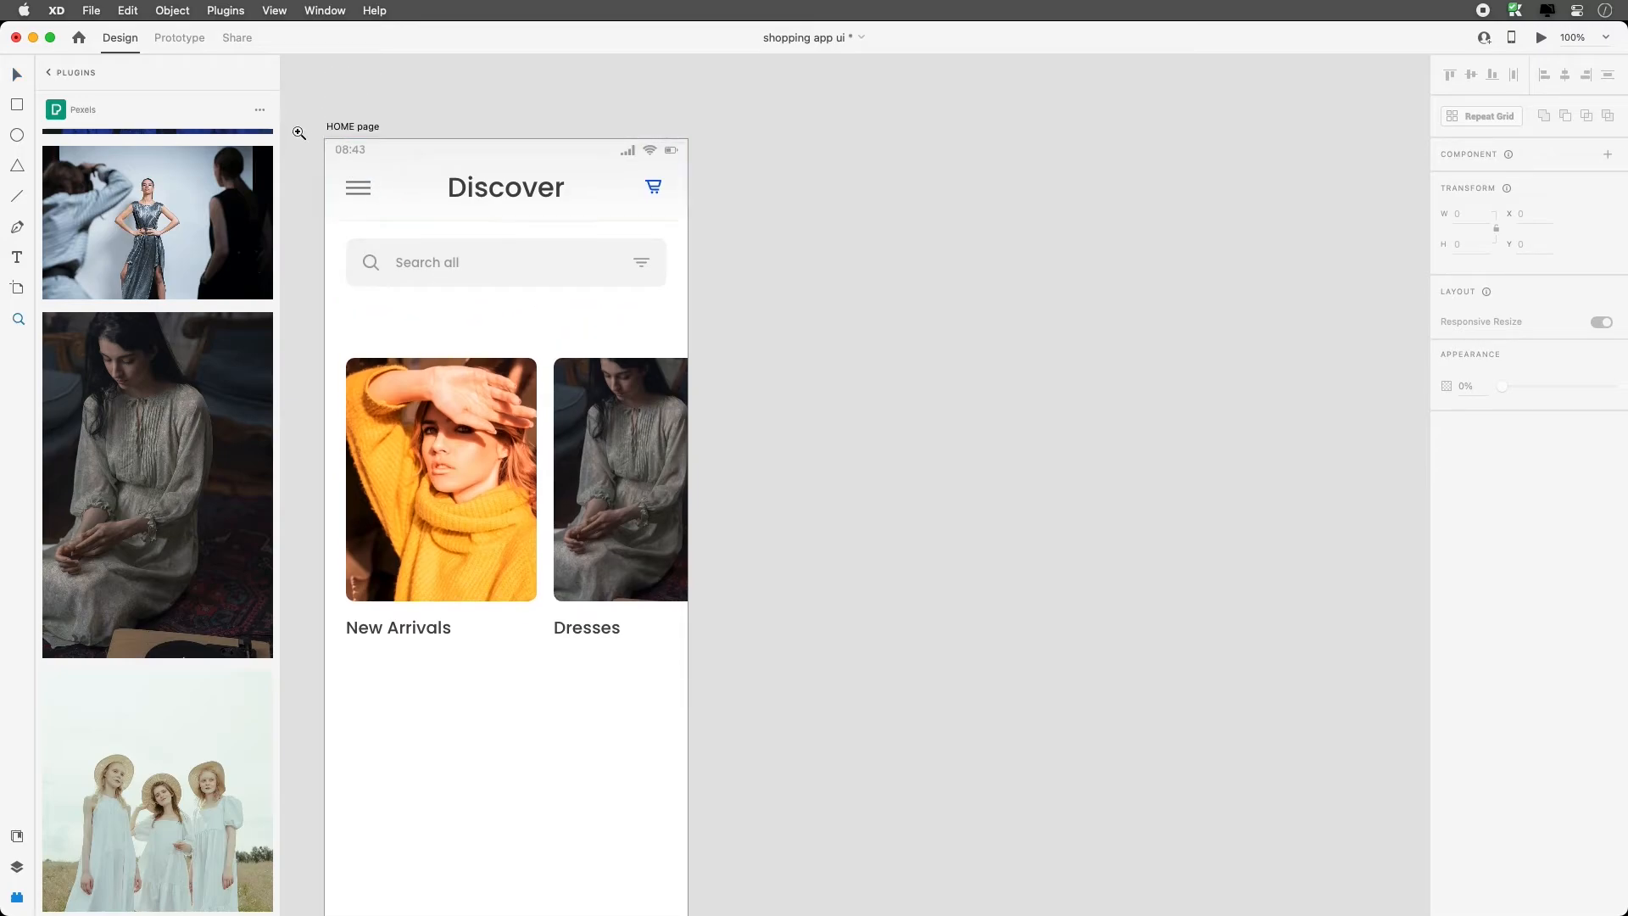
key("super+space")
left_click_drag(311, 122, 749, 468)
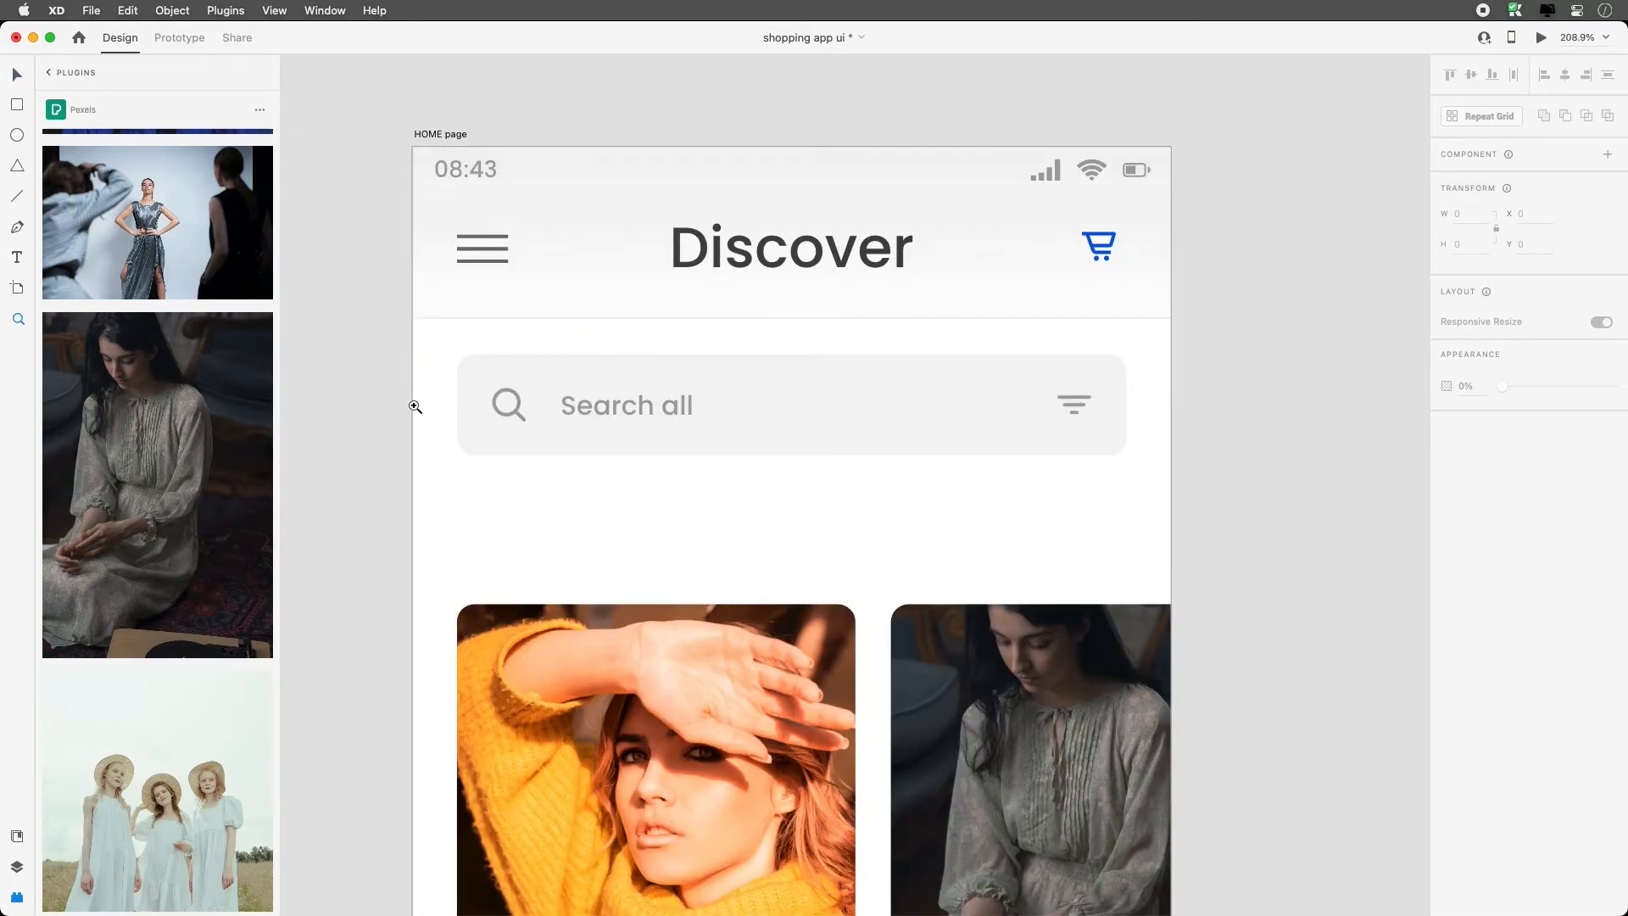
left_click_drag(654, 408, 552, 507)
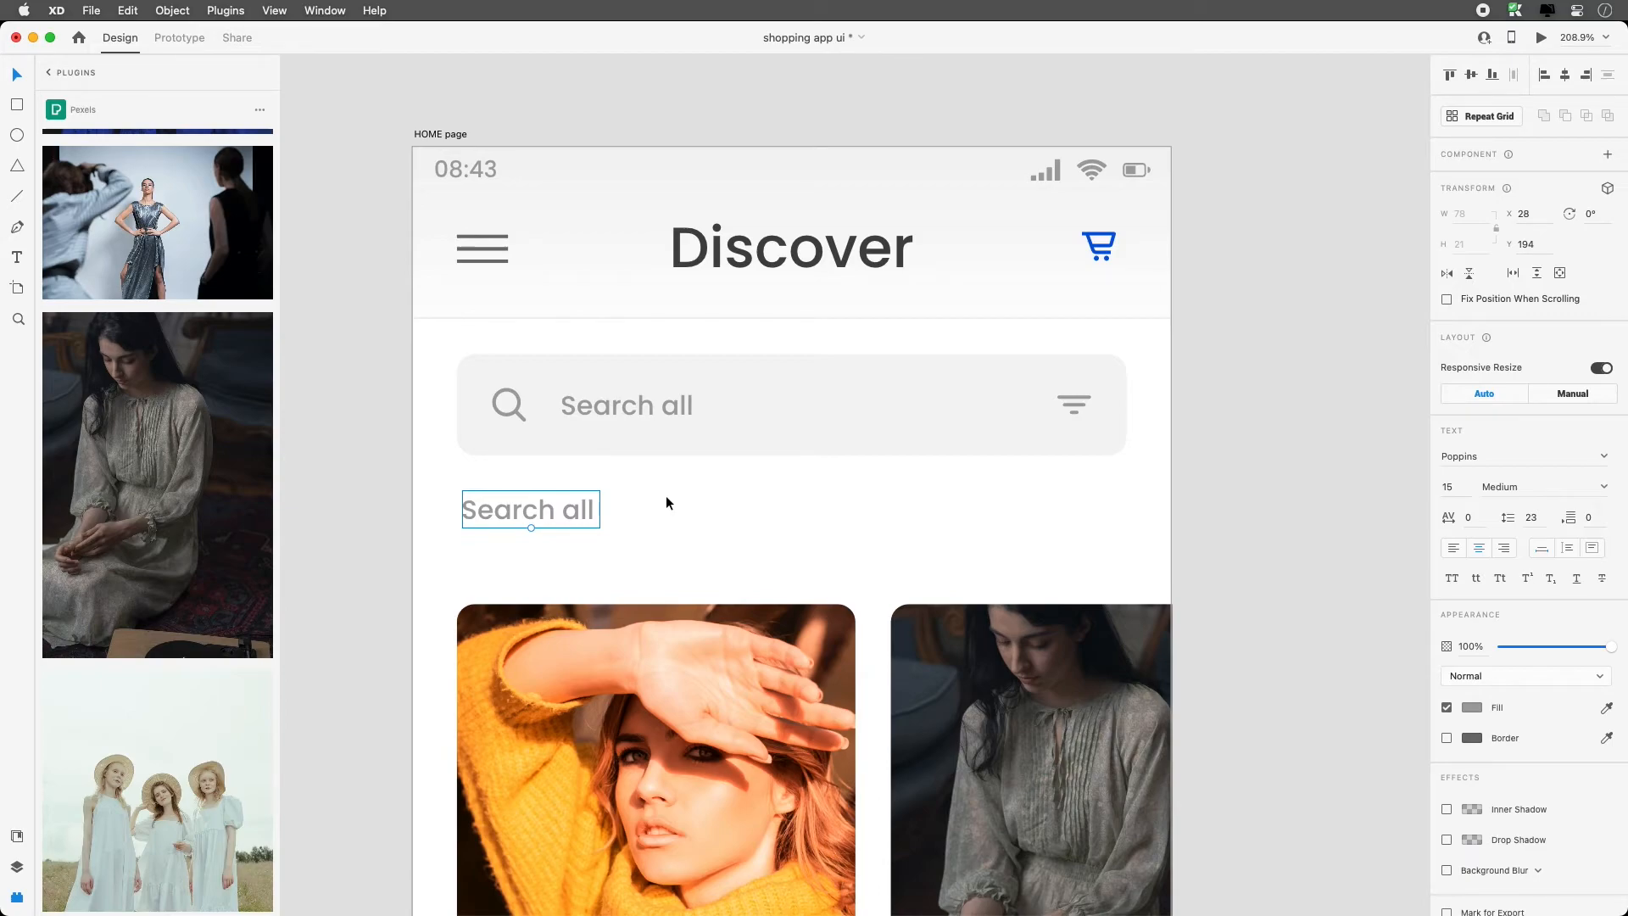
key("super+semicolon")
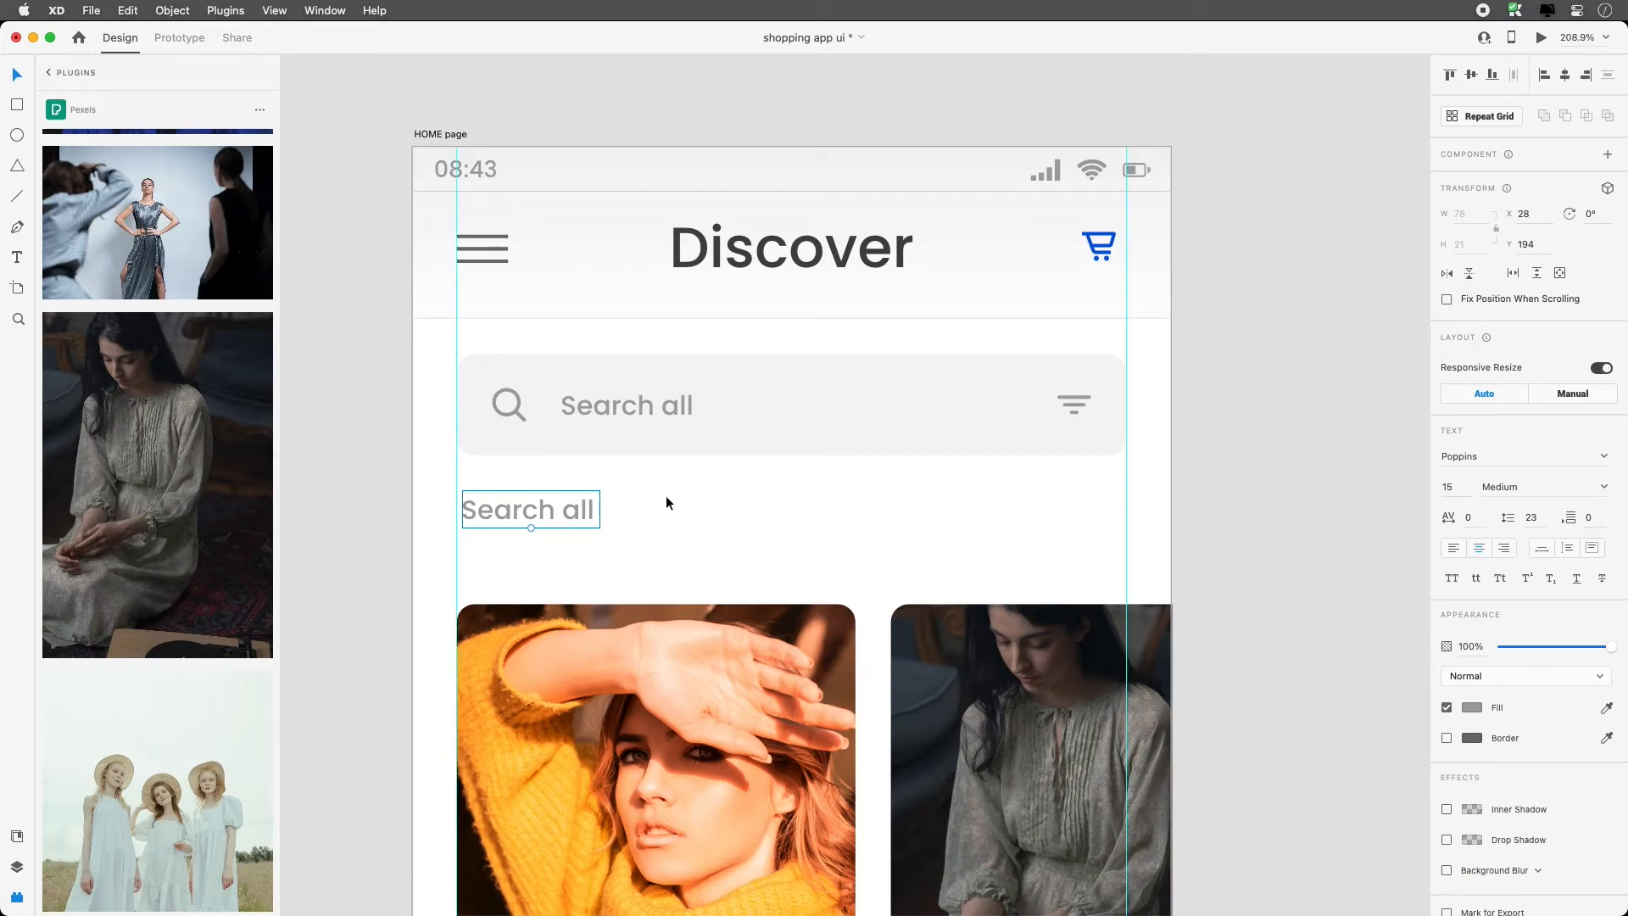
Change the copied text to "Women" and left-align it on the left margin guide at X 25
left_click_drag(547, 521, 546, 522)
double_click(546, 522)
key("super+a")
type("Women")
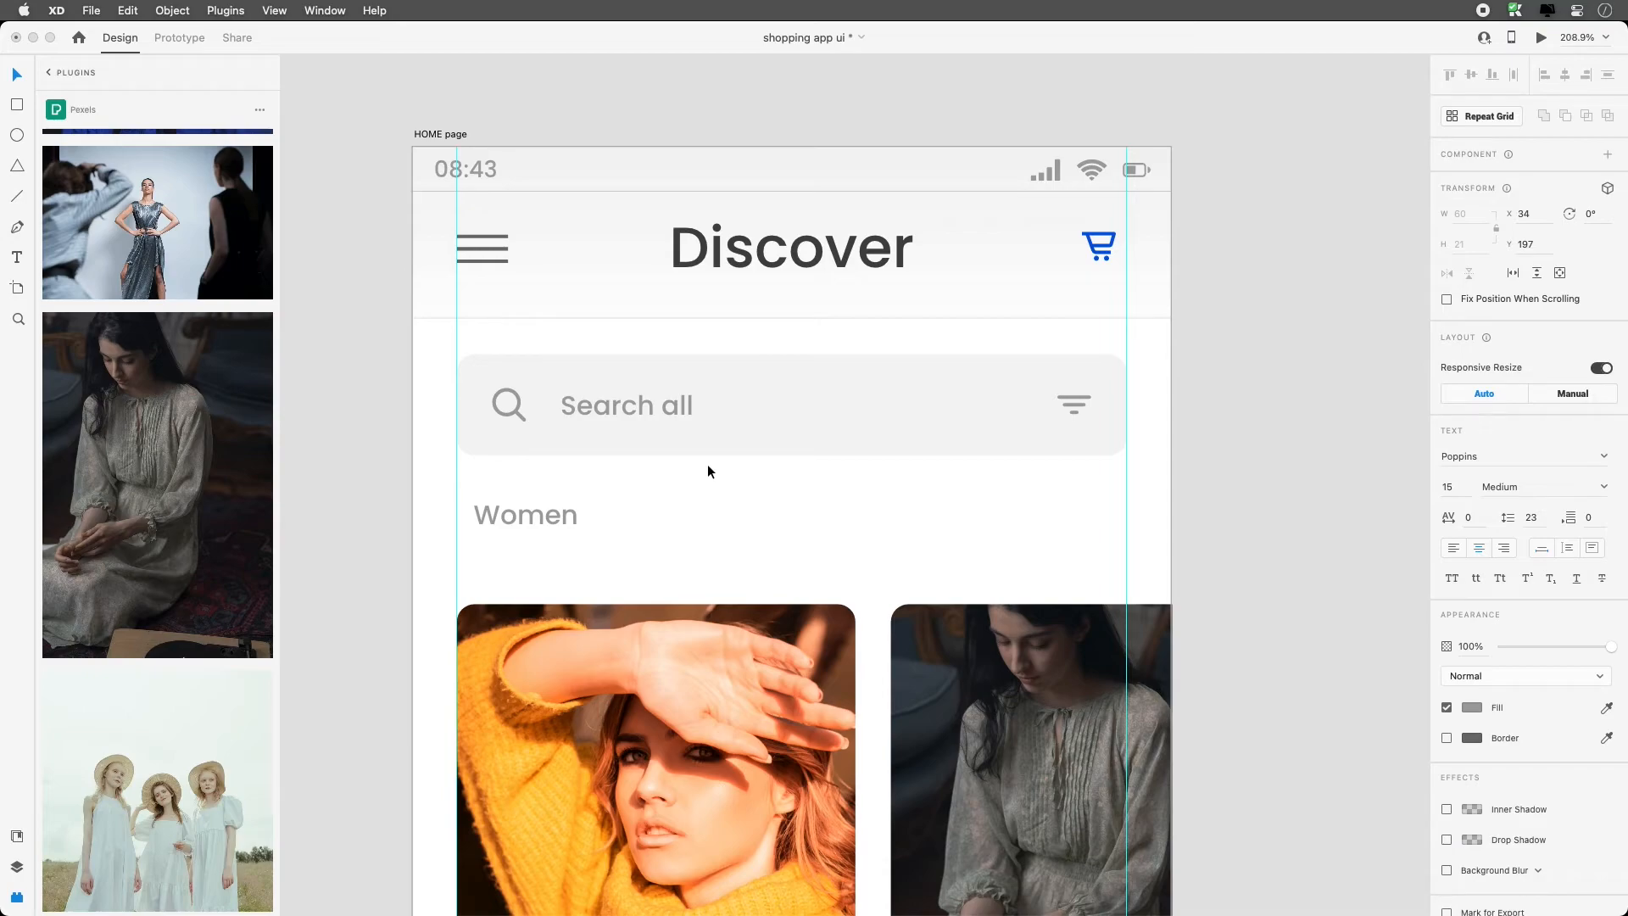
key("Escape")
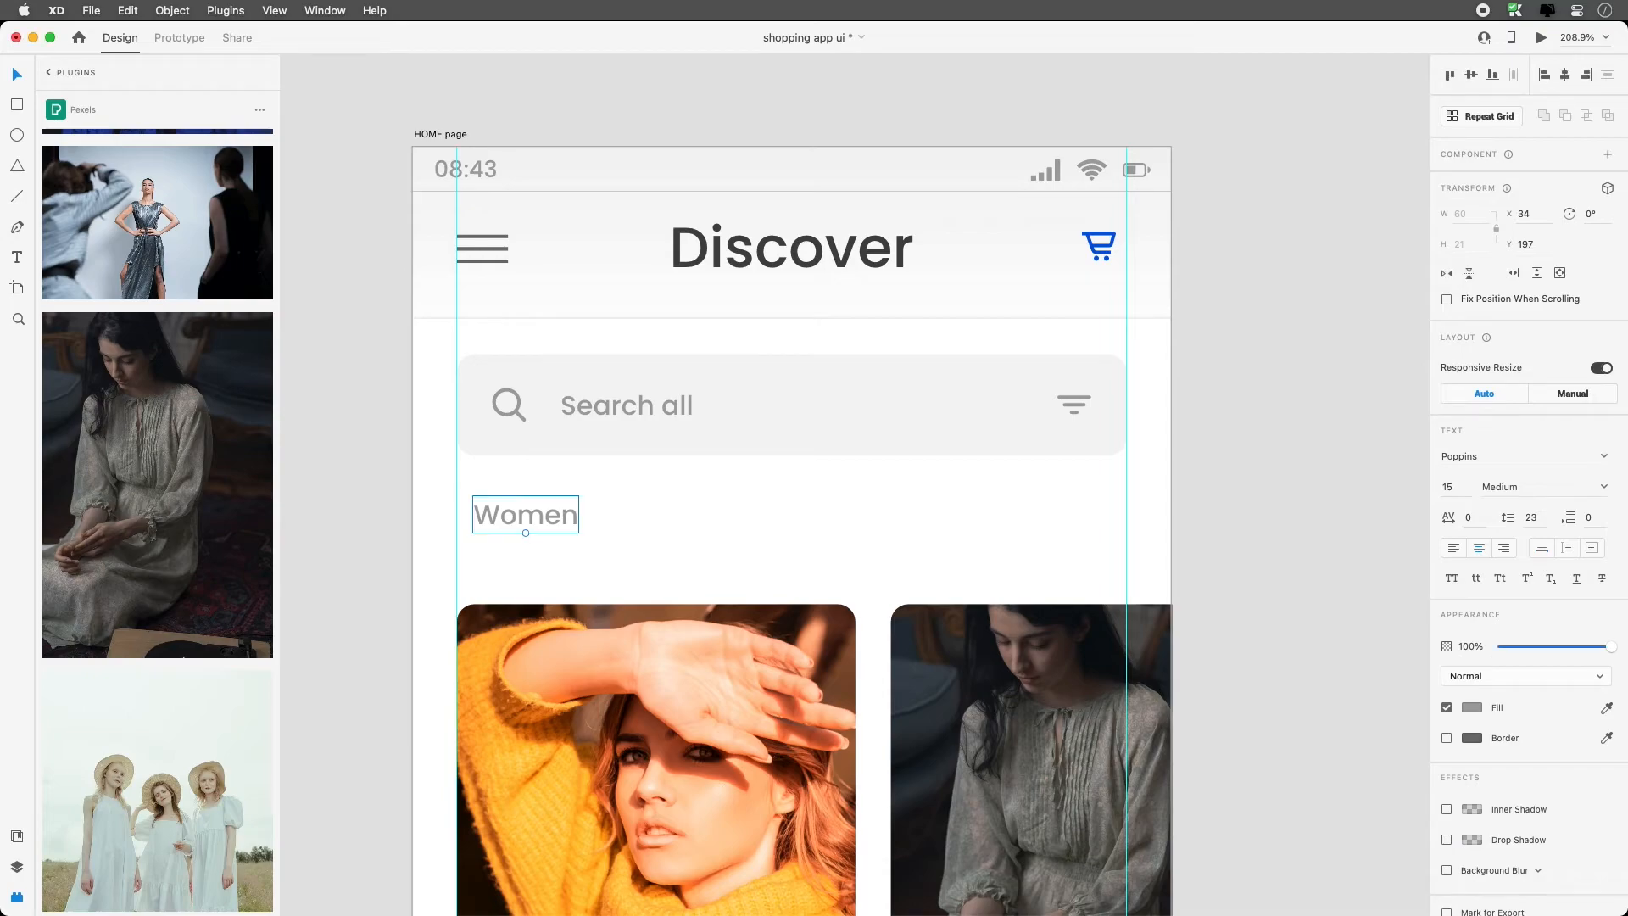
left_click(1455, 555)
left_click_drag(547, 517, 542, 517)
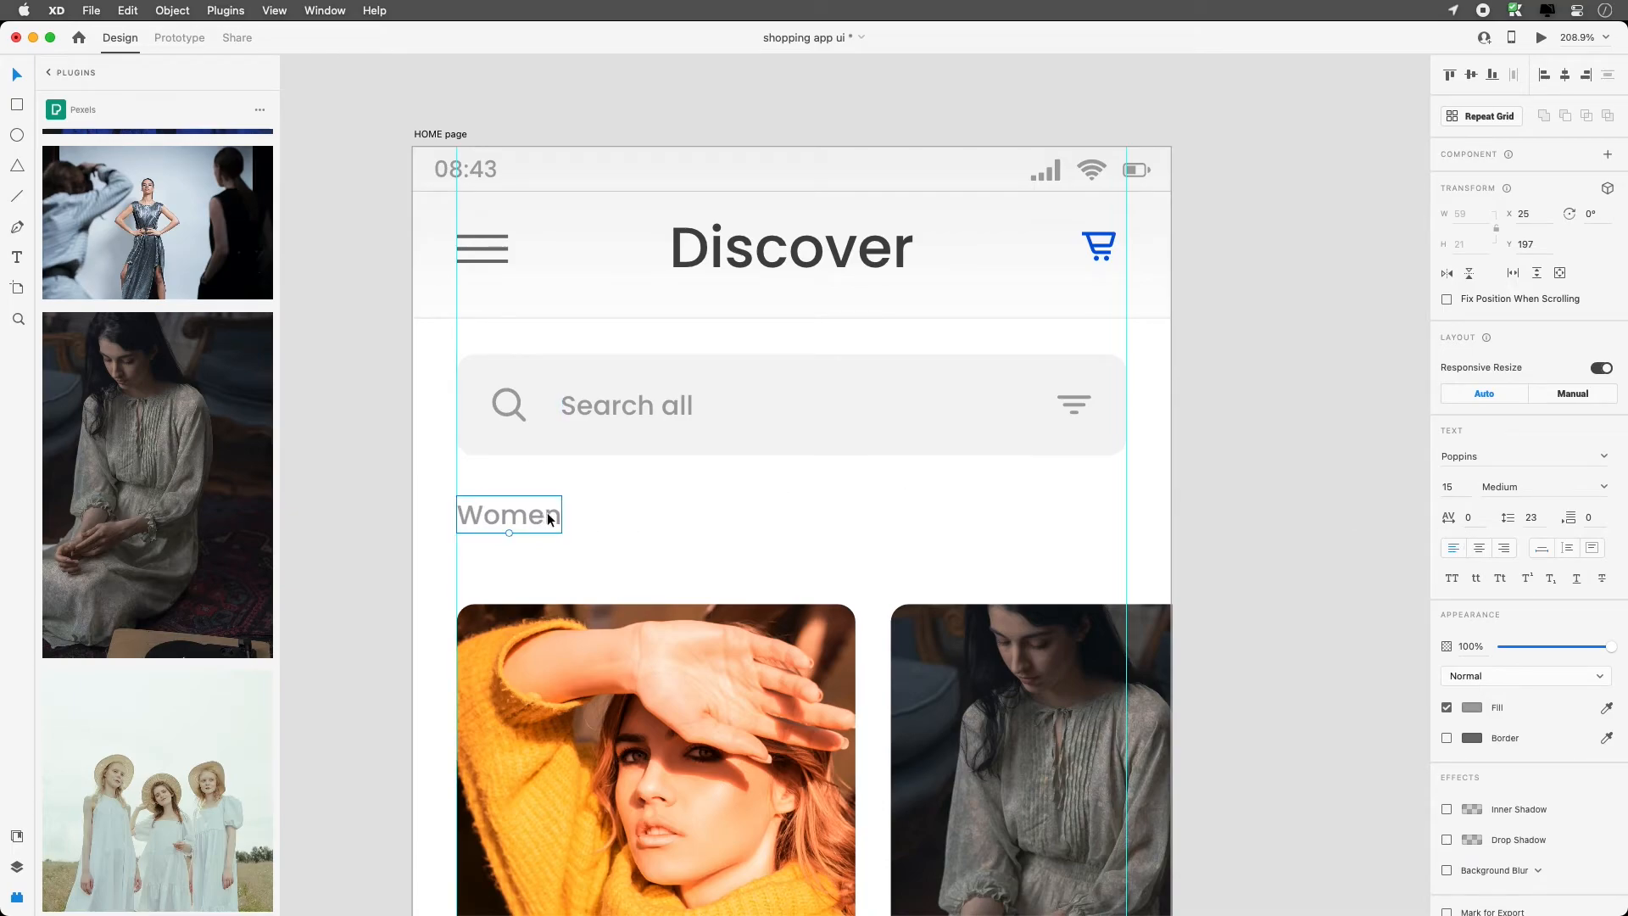
Turn the Women label into a repeat grid extended horizontally to the artboard's right edge, about 403 wide
key("super+r")
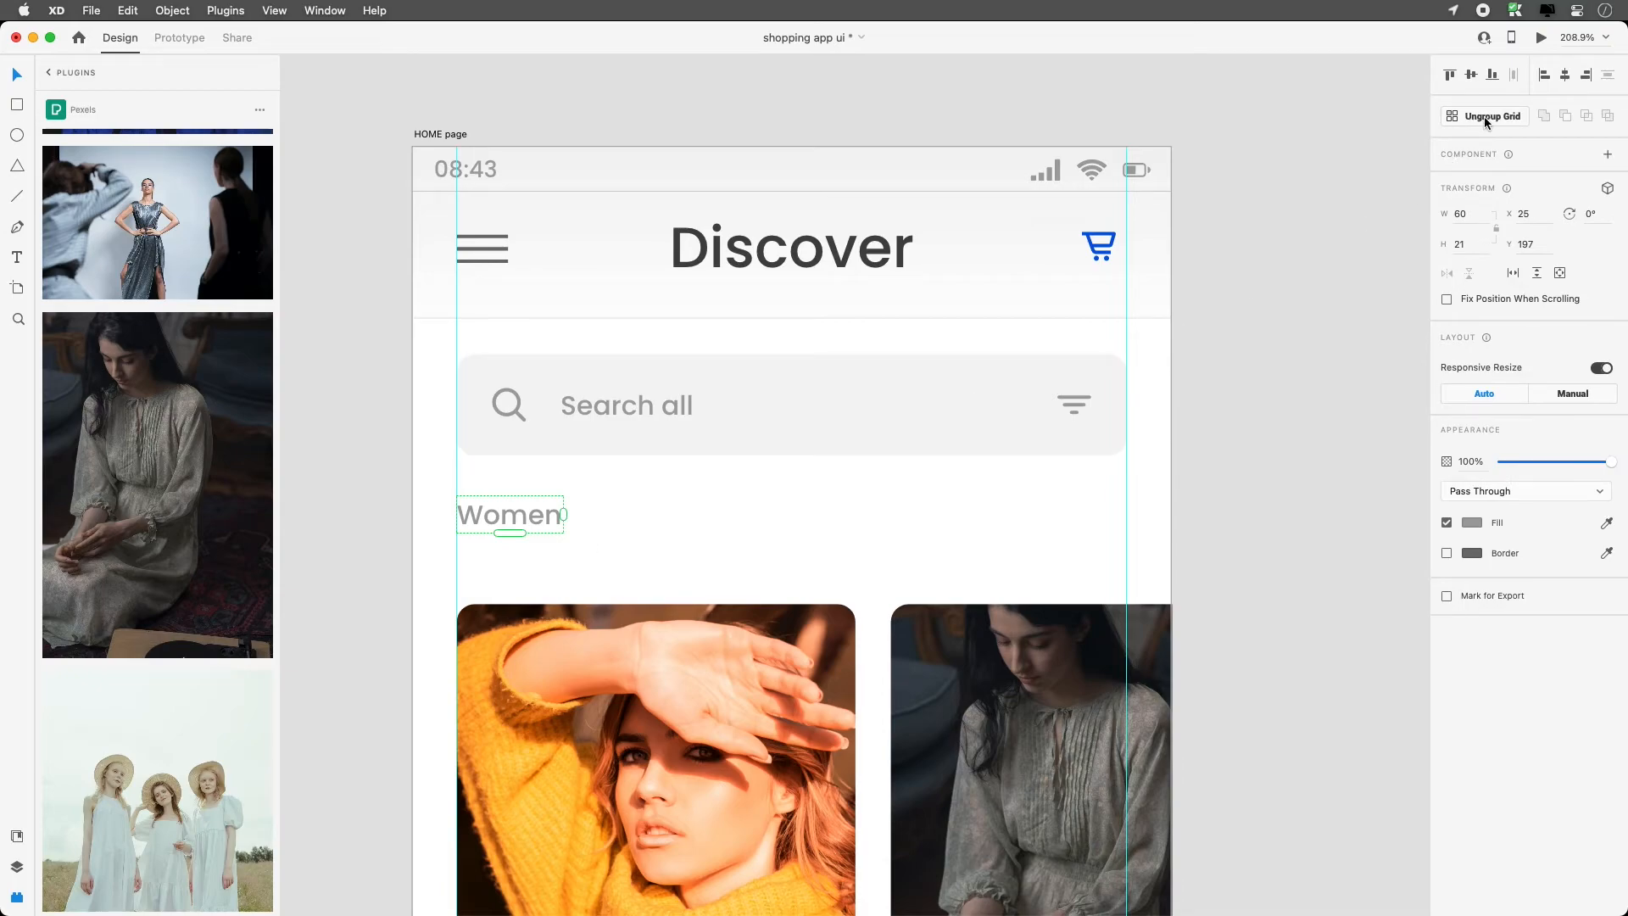
left_click_drag(562, 516, 1170, 522)
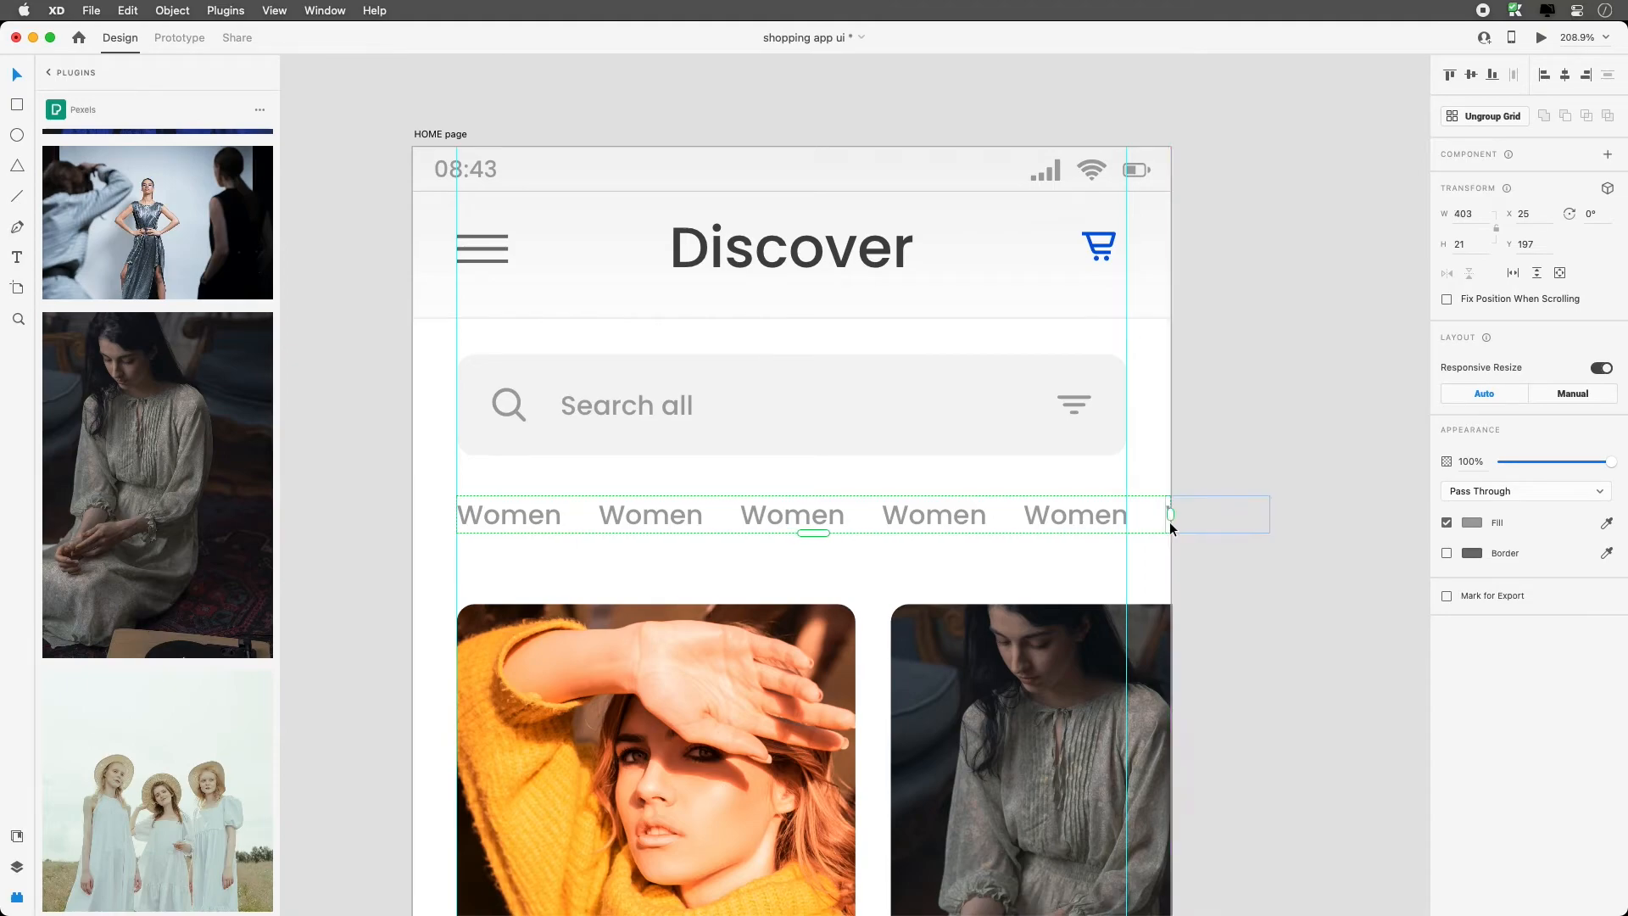
Rename the second and third labels in the repeat grid to "Men" and "Kids"
double_click(666, 517)
double_click(662, 513)
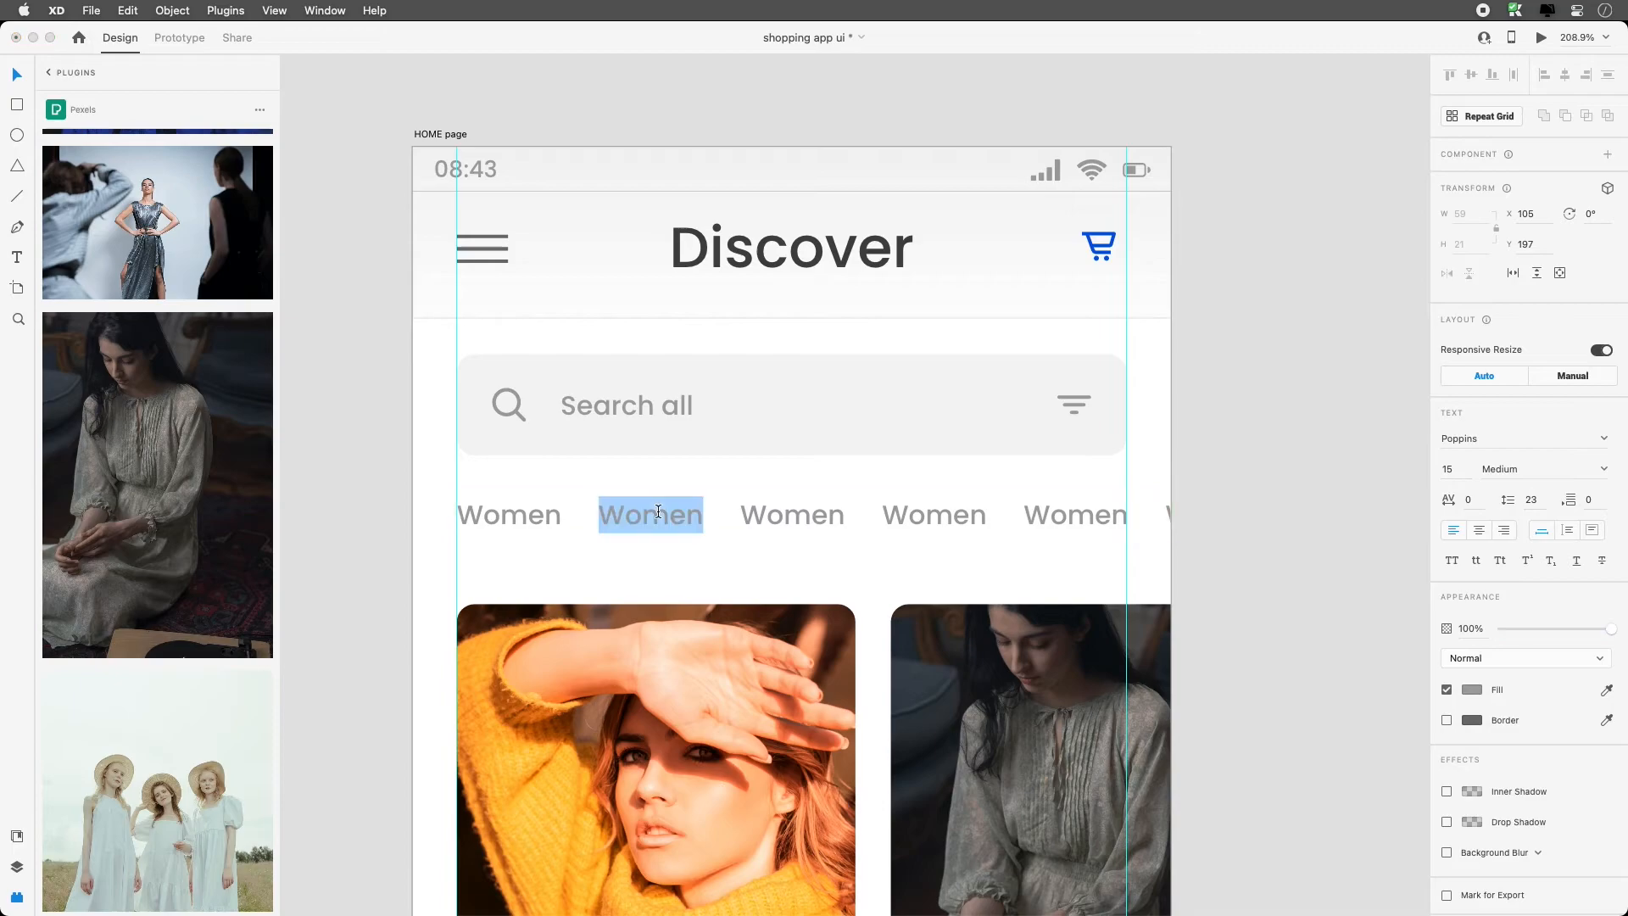
type("Mea")
key("BackSpace")
type("n")
double_click(791, 515)
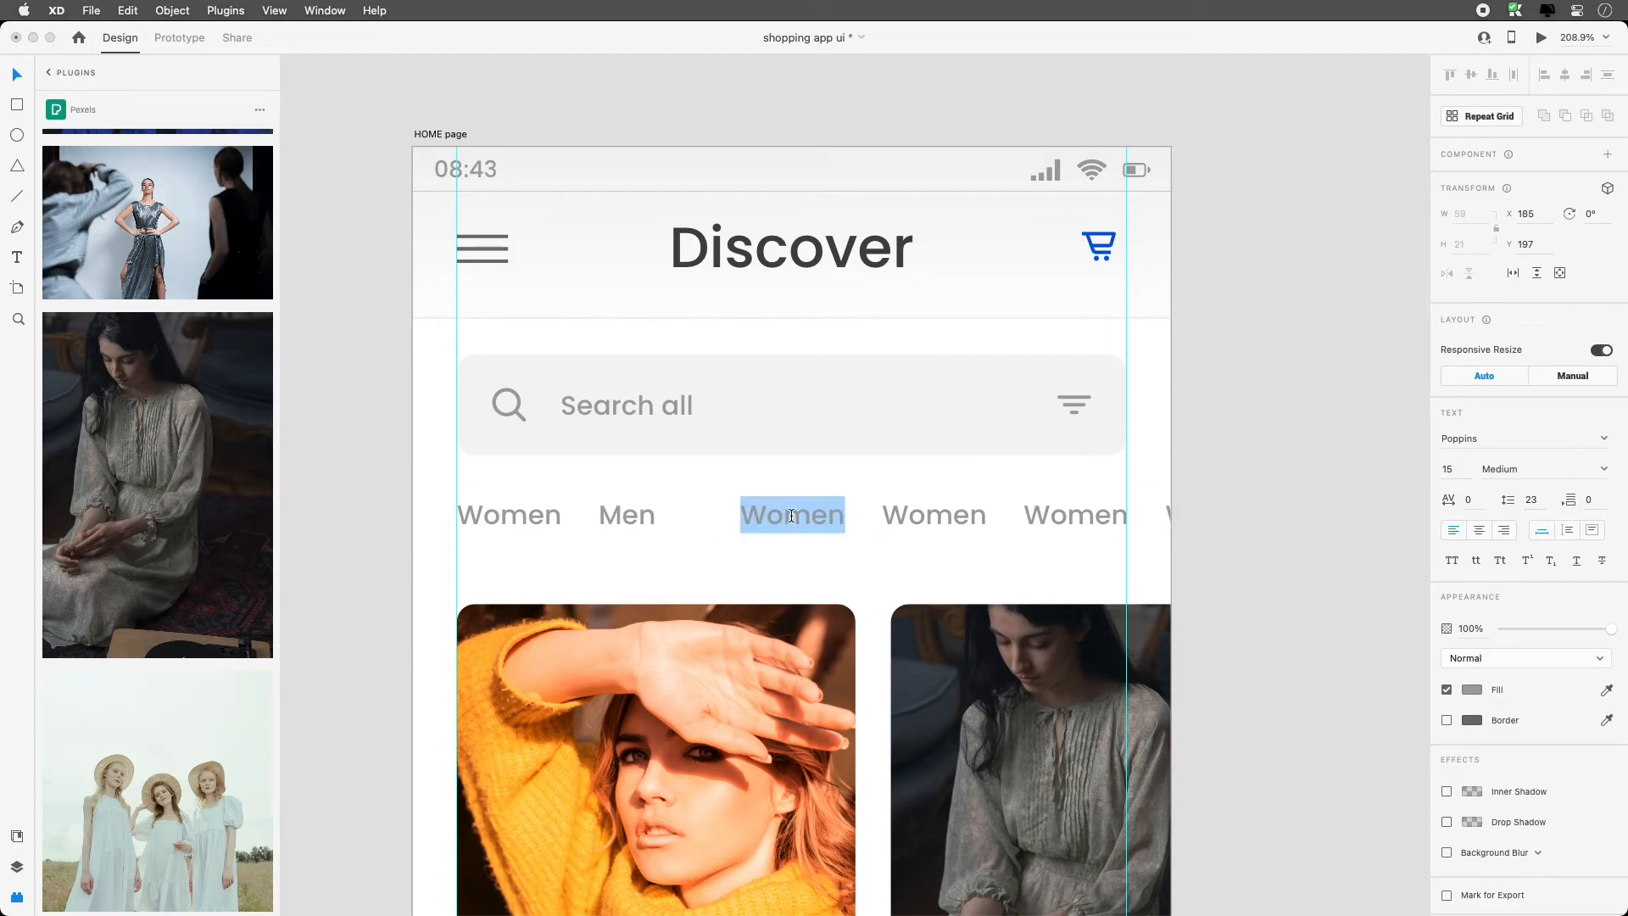
type("Kids")
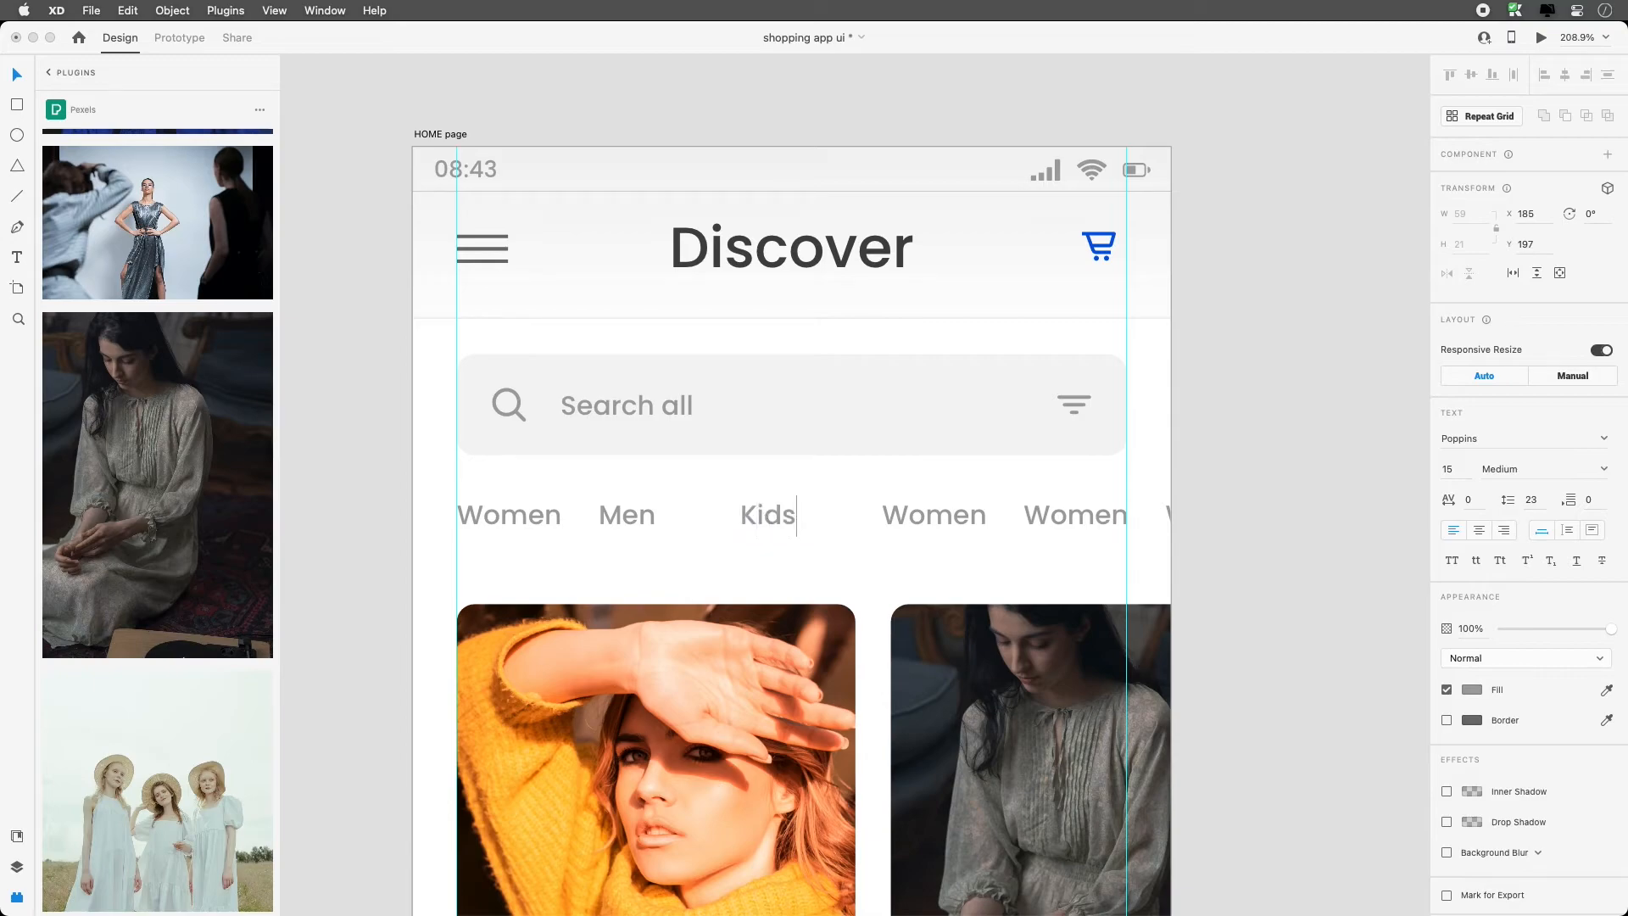
Rename the remaining three labels in the row to "Collection", "New" and "Editions"
double_click(934, 515)
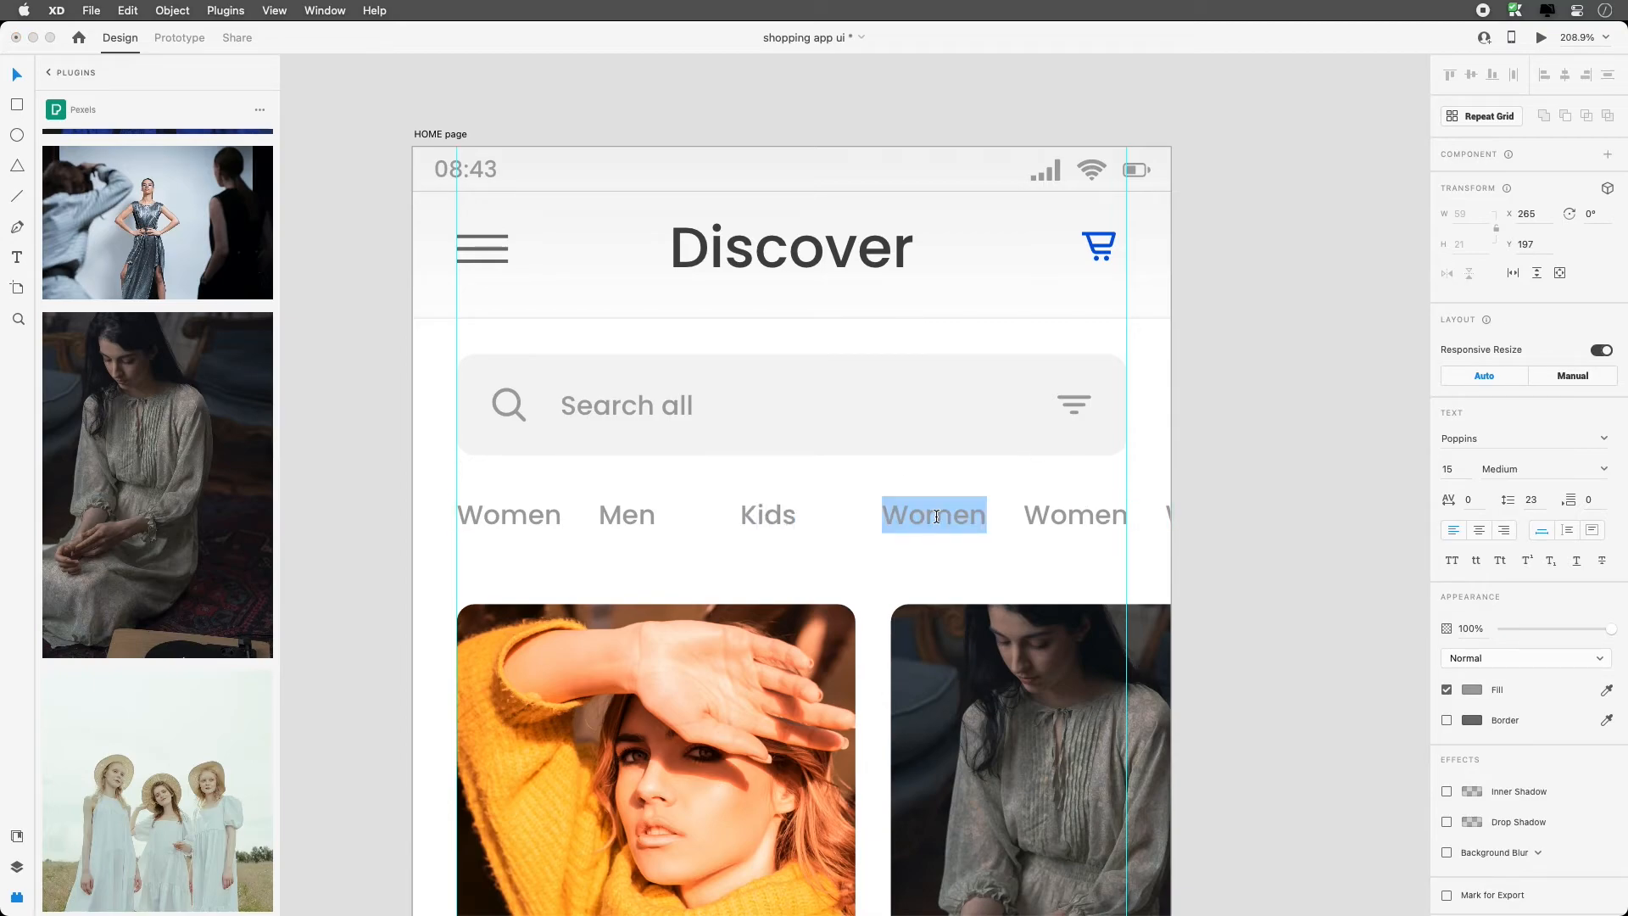
type("Colle")
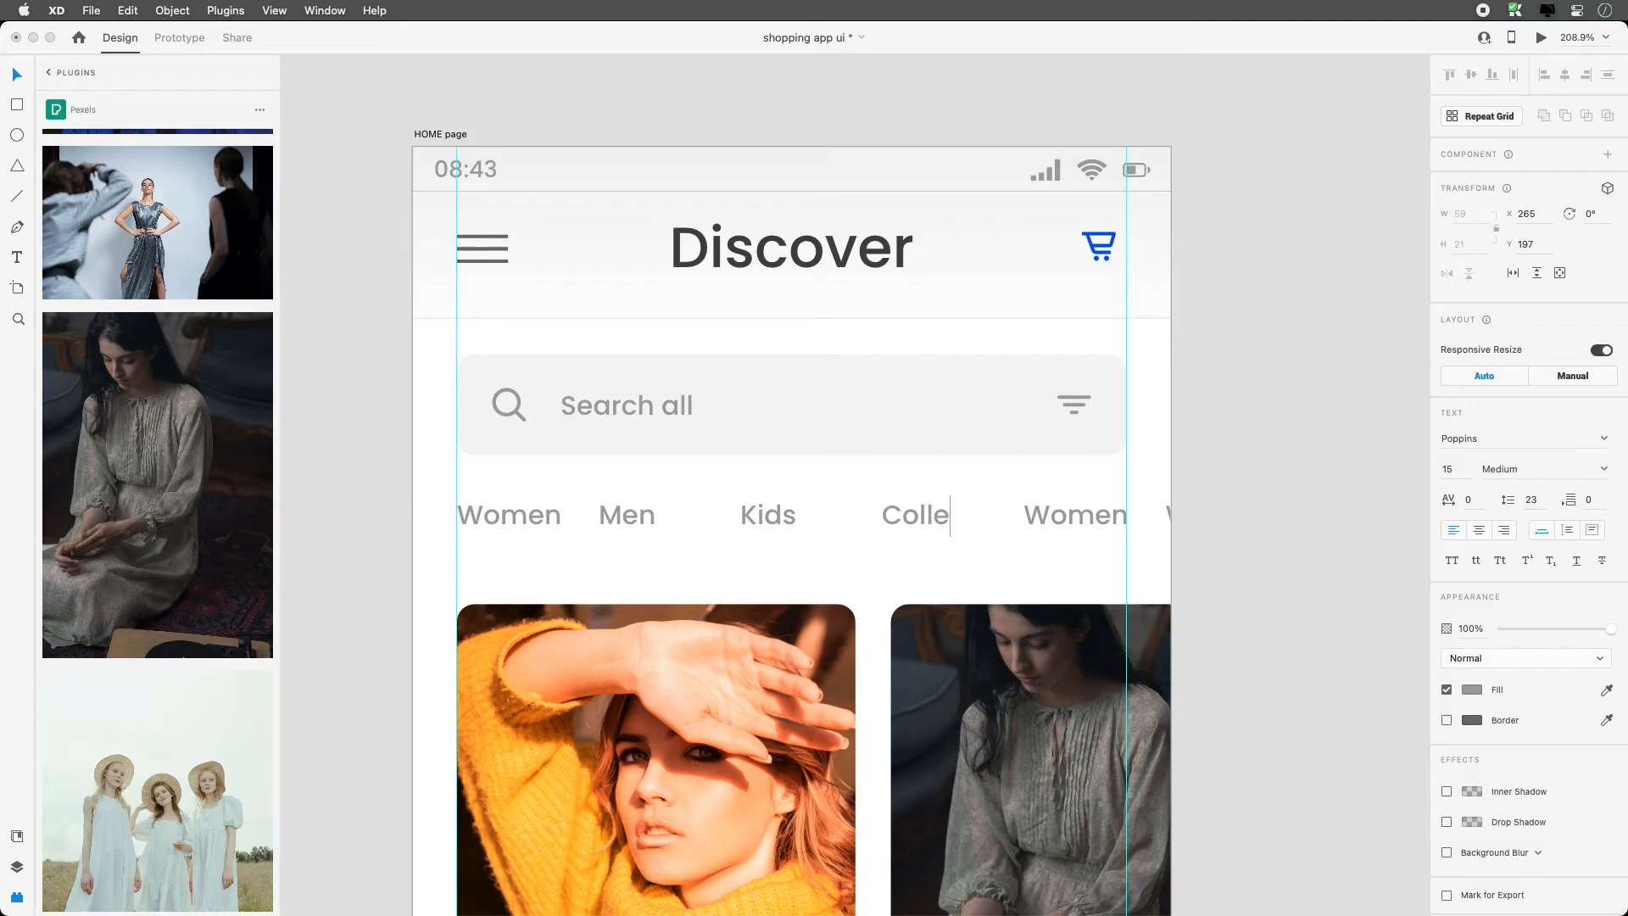
type("ction")
double_click(1092, 517)
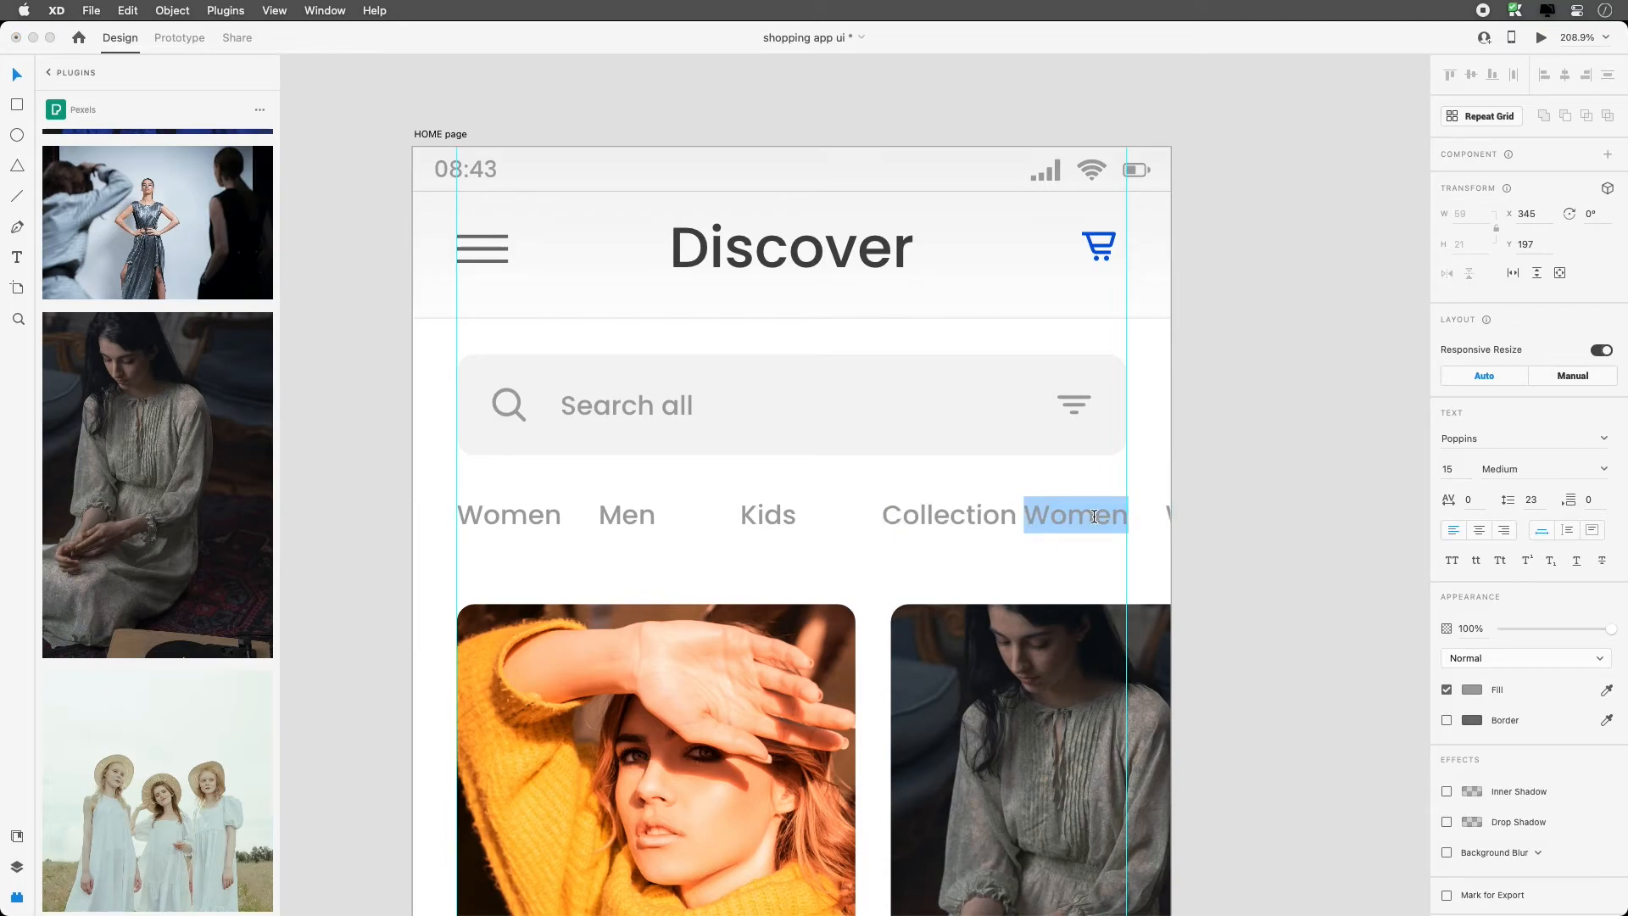
type("New")
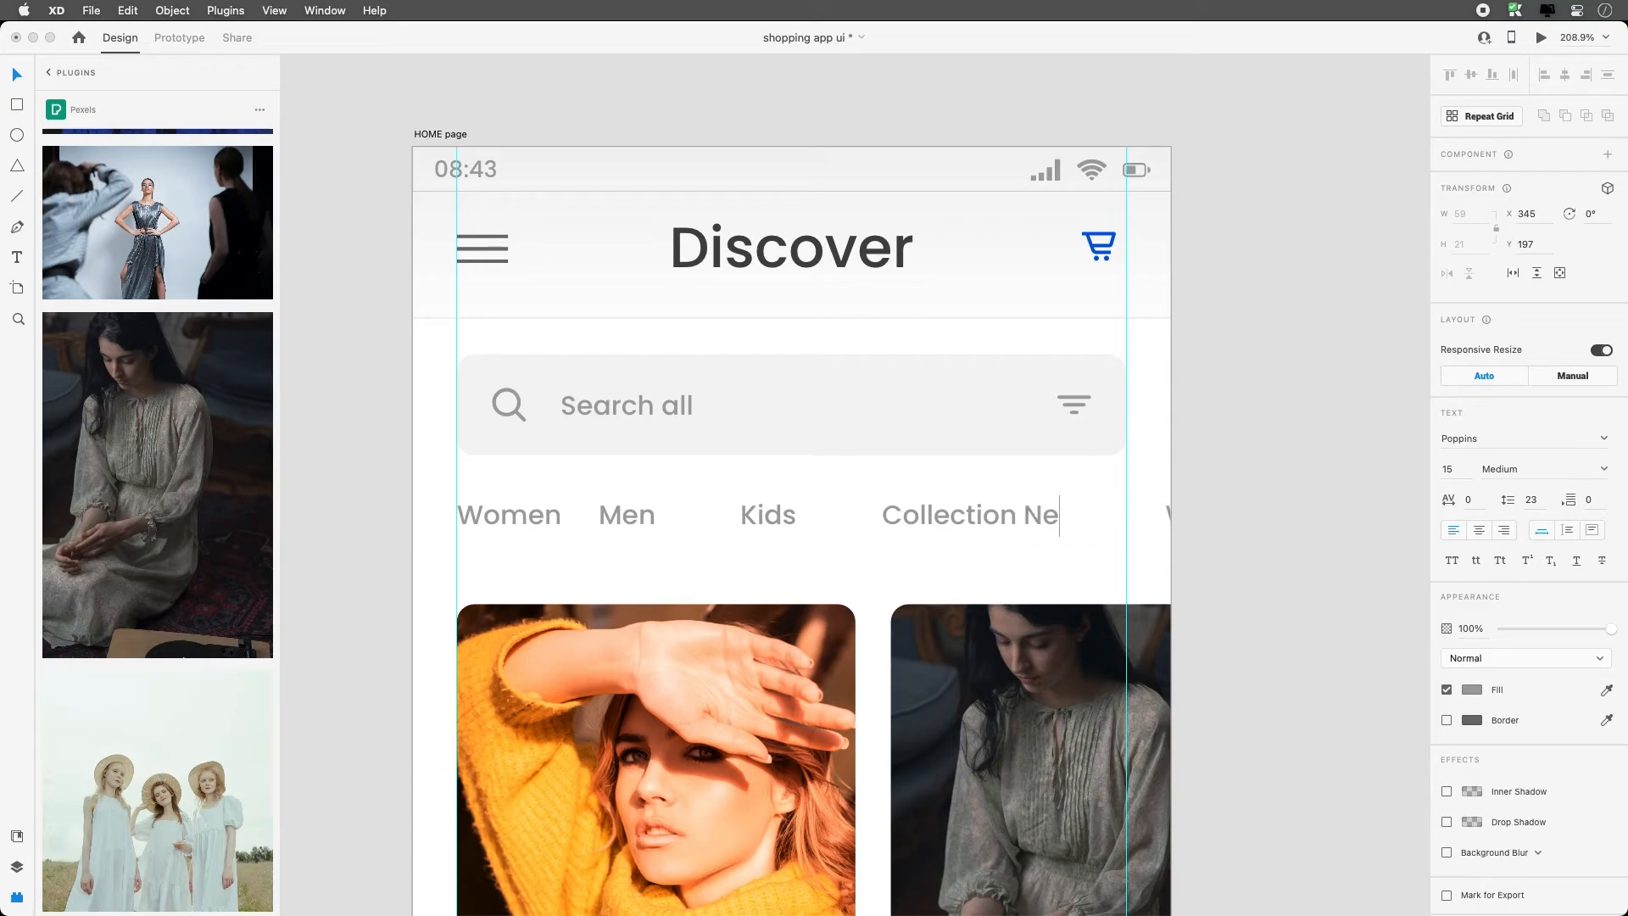
left_click(1170, 513)
double_click(1168, 511)
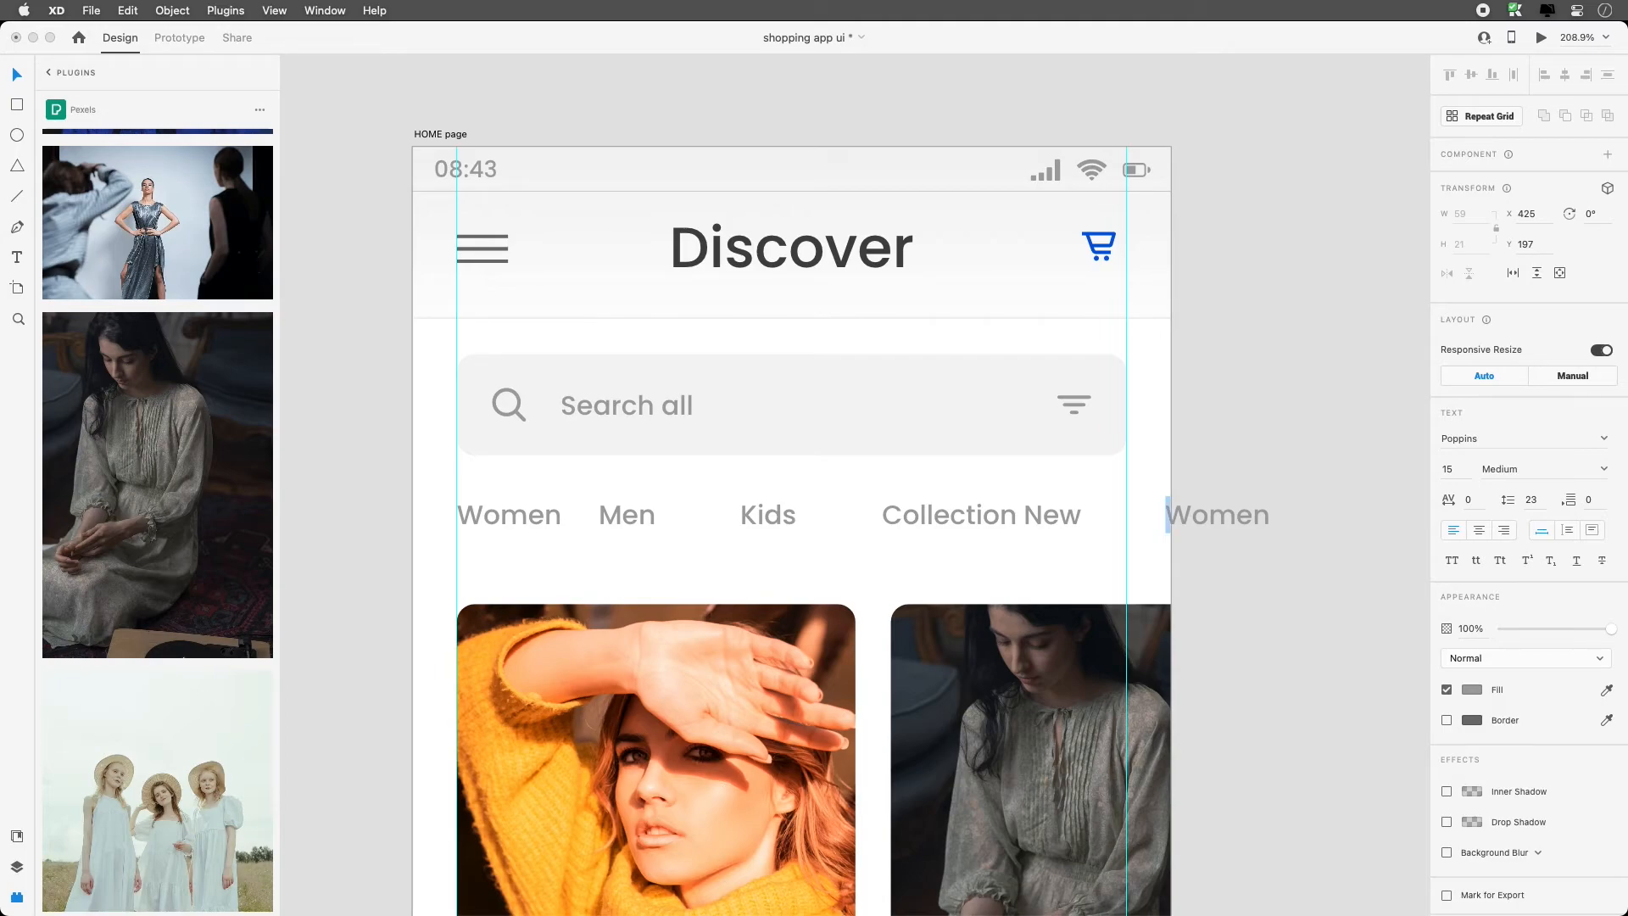
type("Editions")
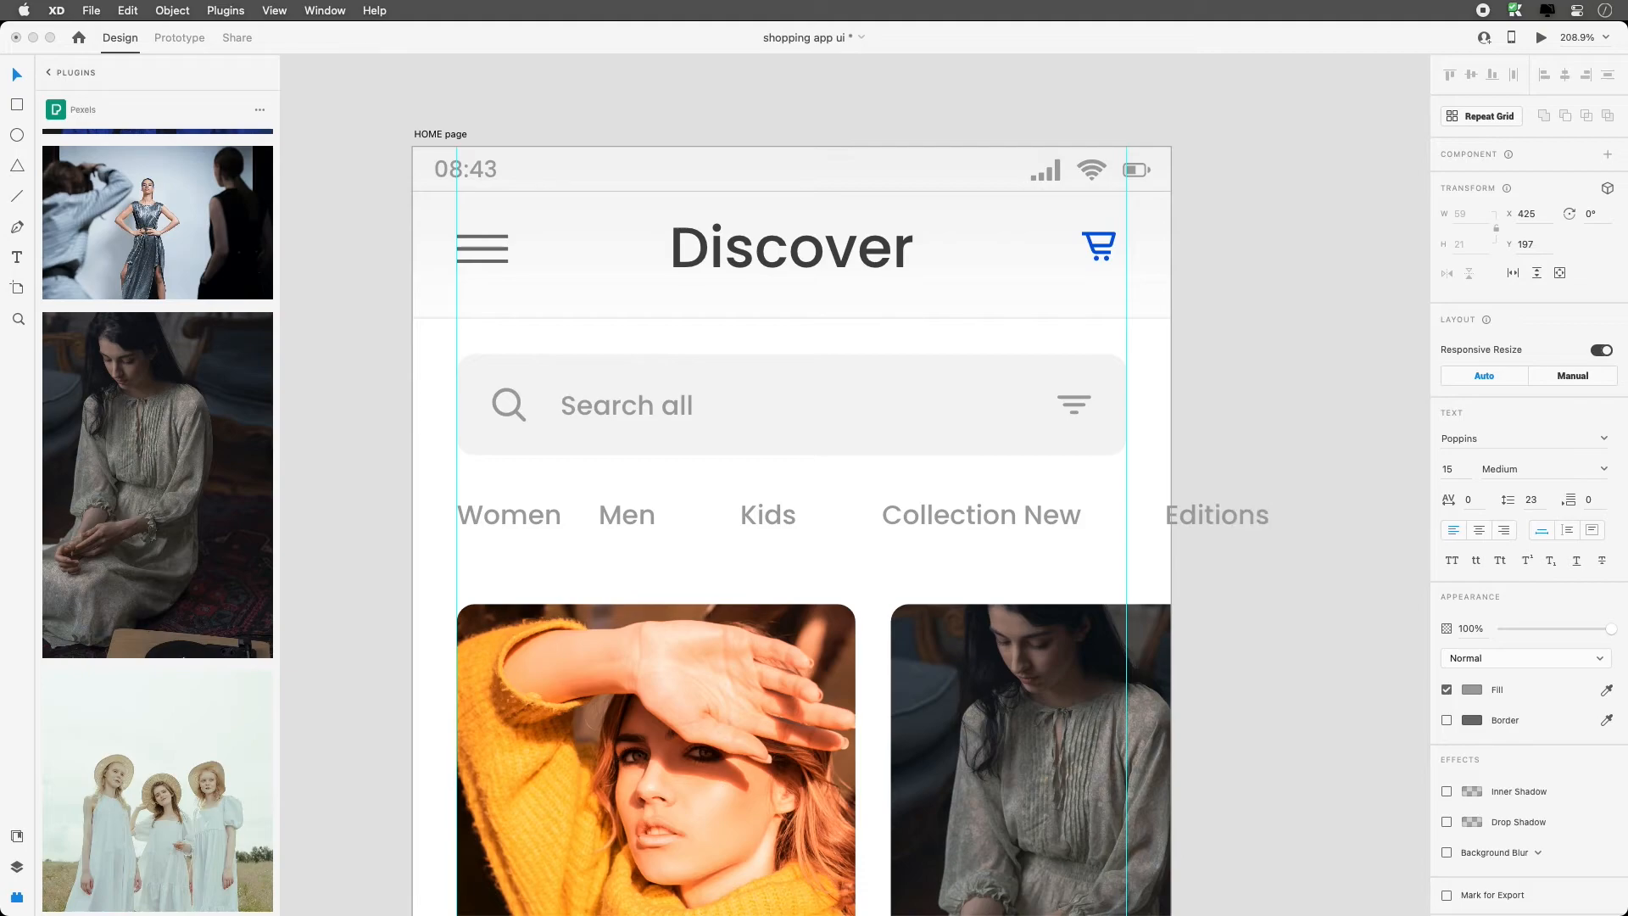
key("Escape")
Widen the spacing between the labels in the category repeat grid, bringing the grid to about 428 wide
left_click(1039, 516)
left_click(891, 515)
left_click(574, 545)
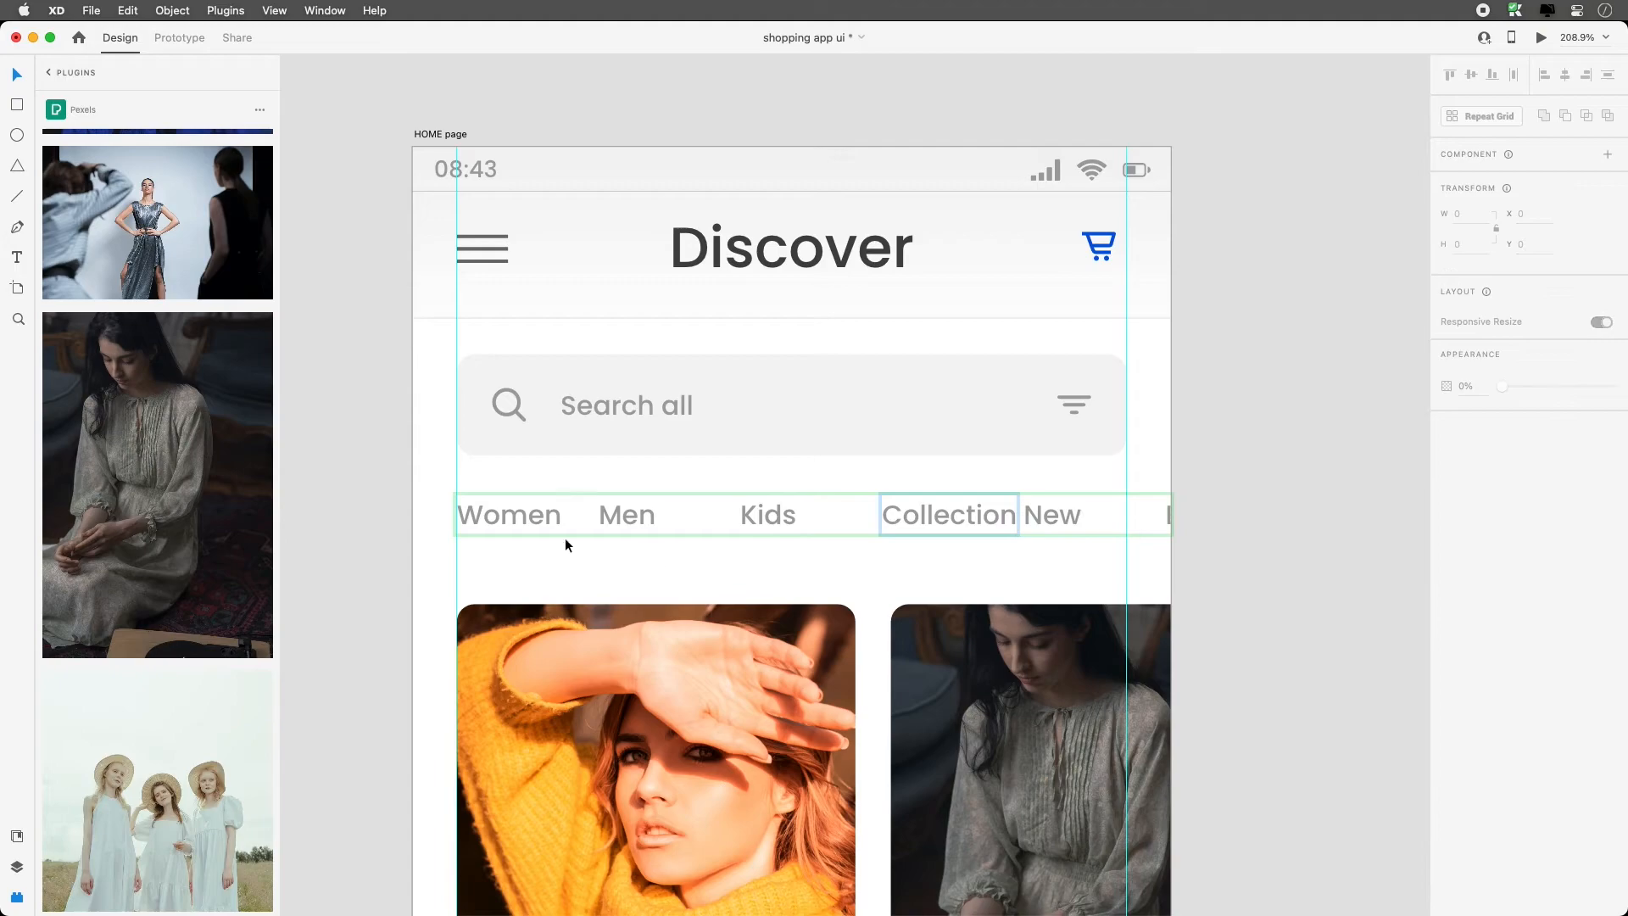
left_click(543, 560)
left_click(603, 513)
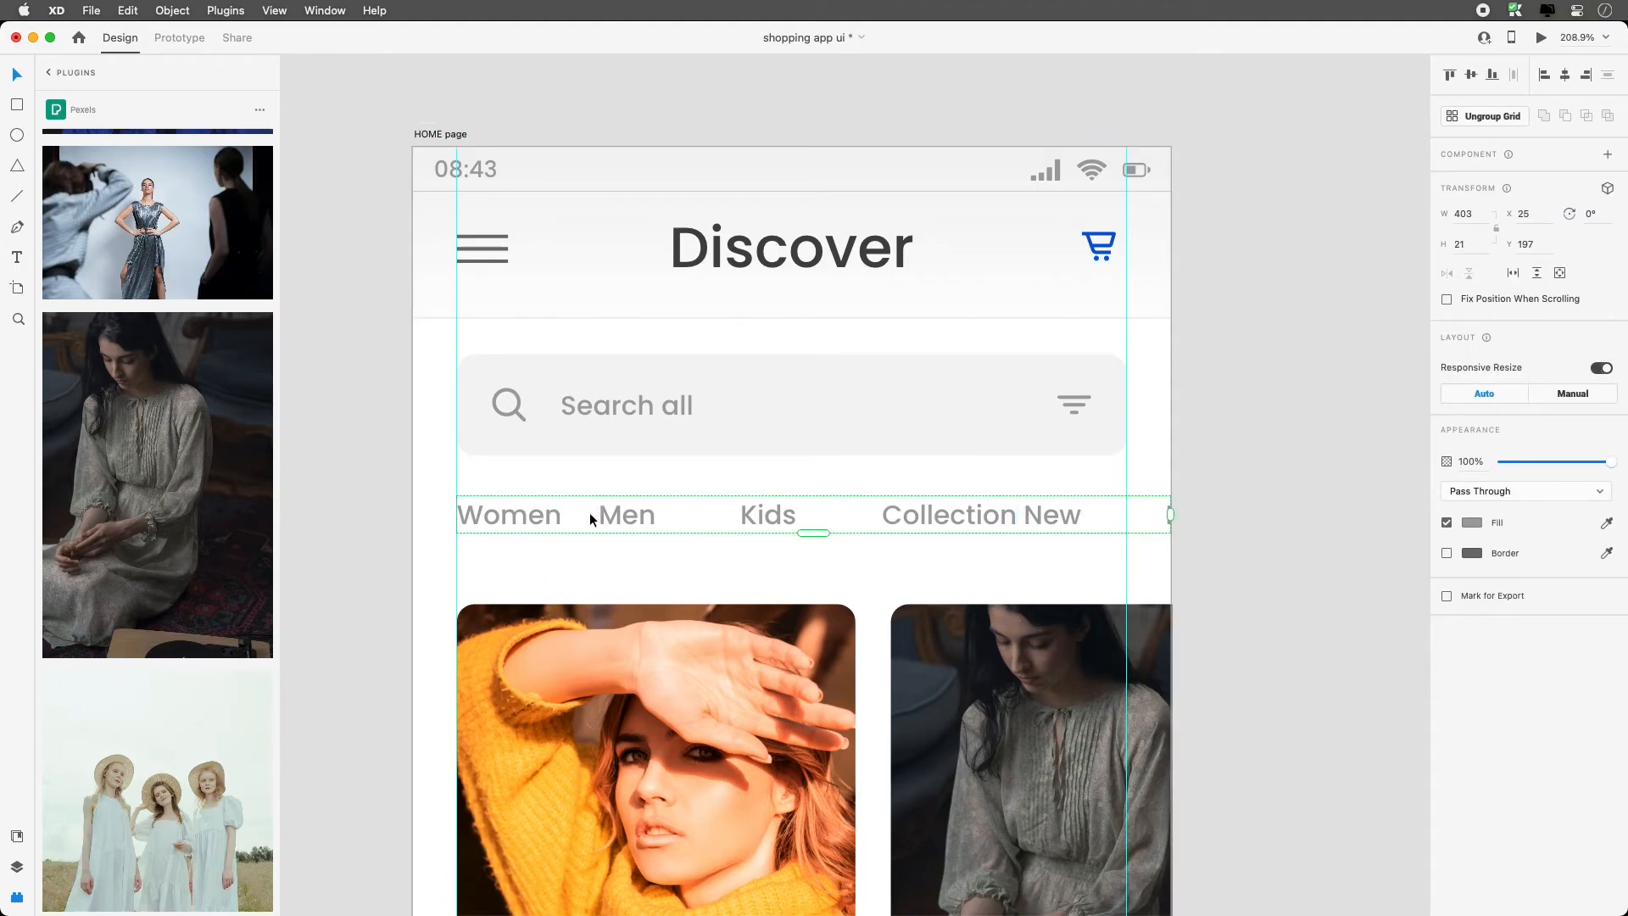
left_click_drag(593, 513, 689, 512)
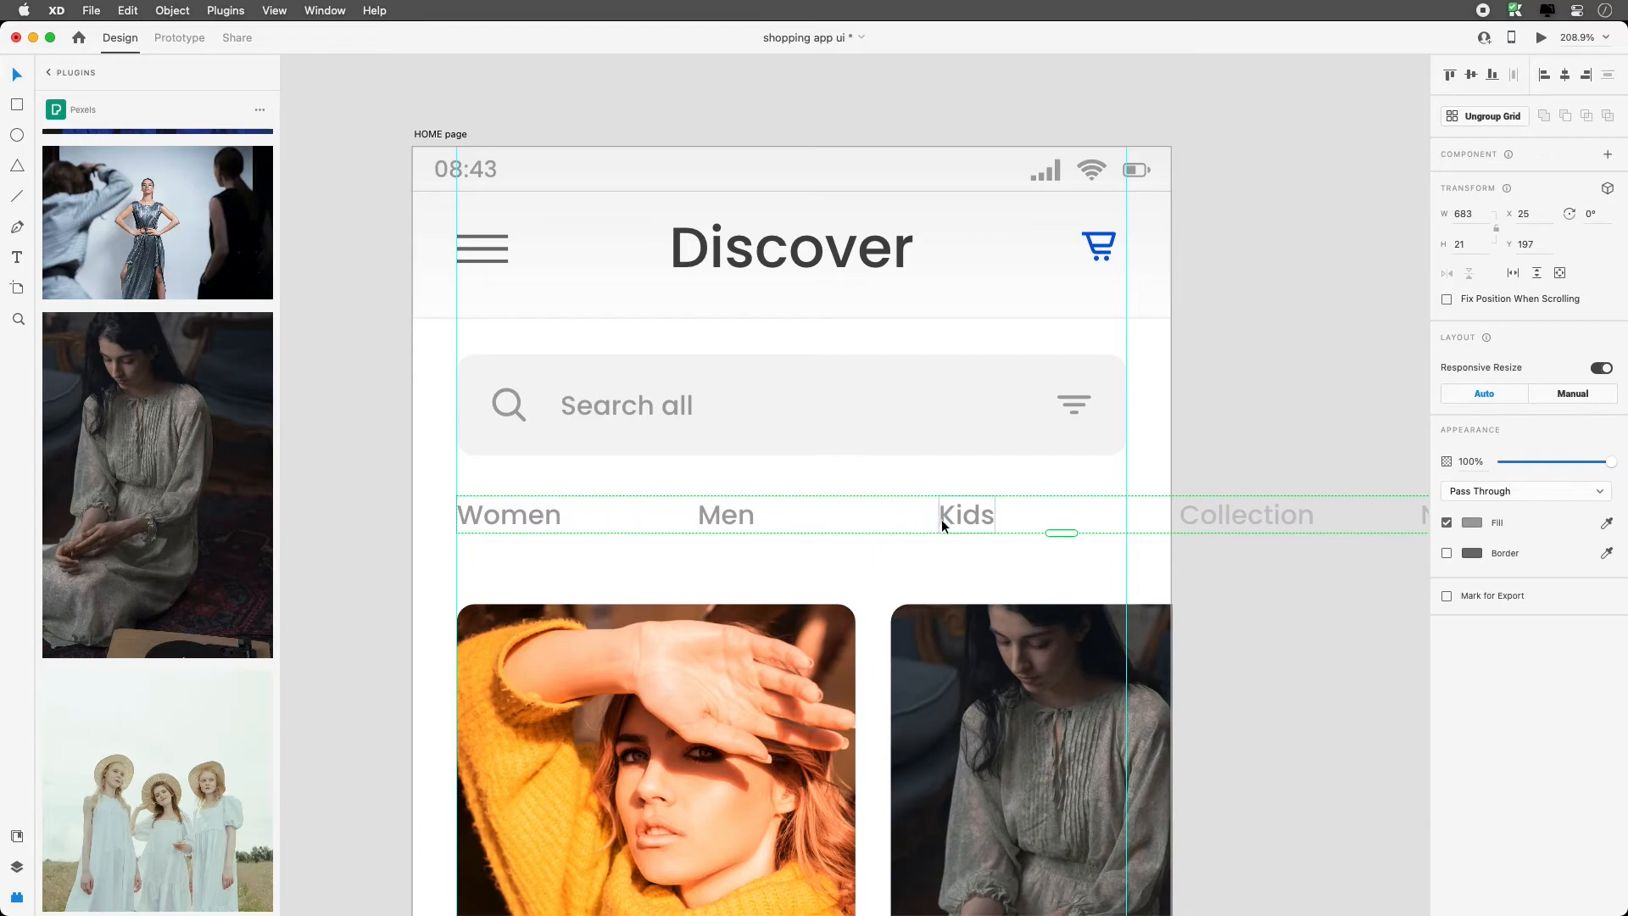
left_click_drag(869, 512, 687, 510)
key("super+z")
key("super+z")
key("super+z")
key("super+z")
key("super+z")
key("super+z")
key("super+z")
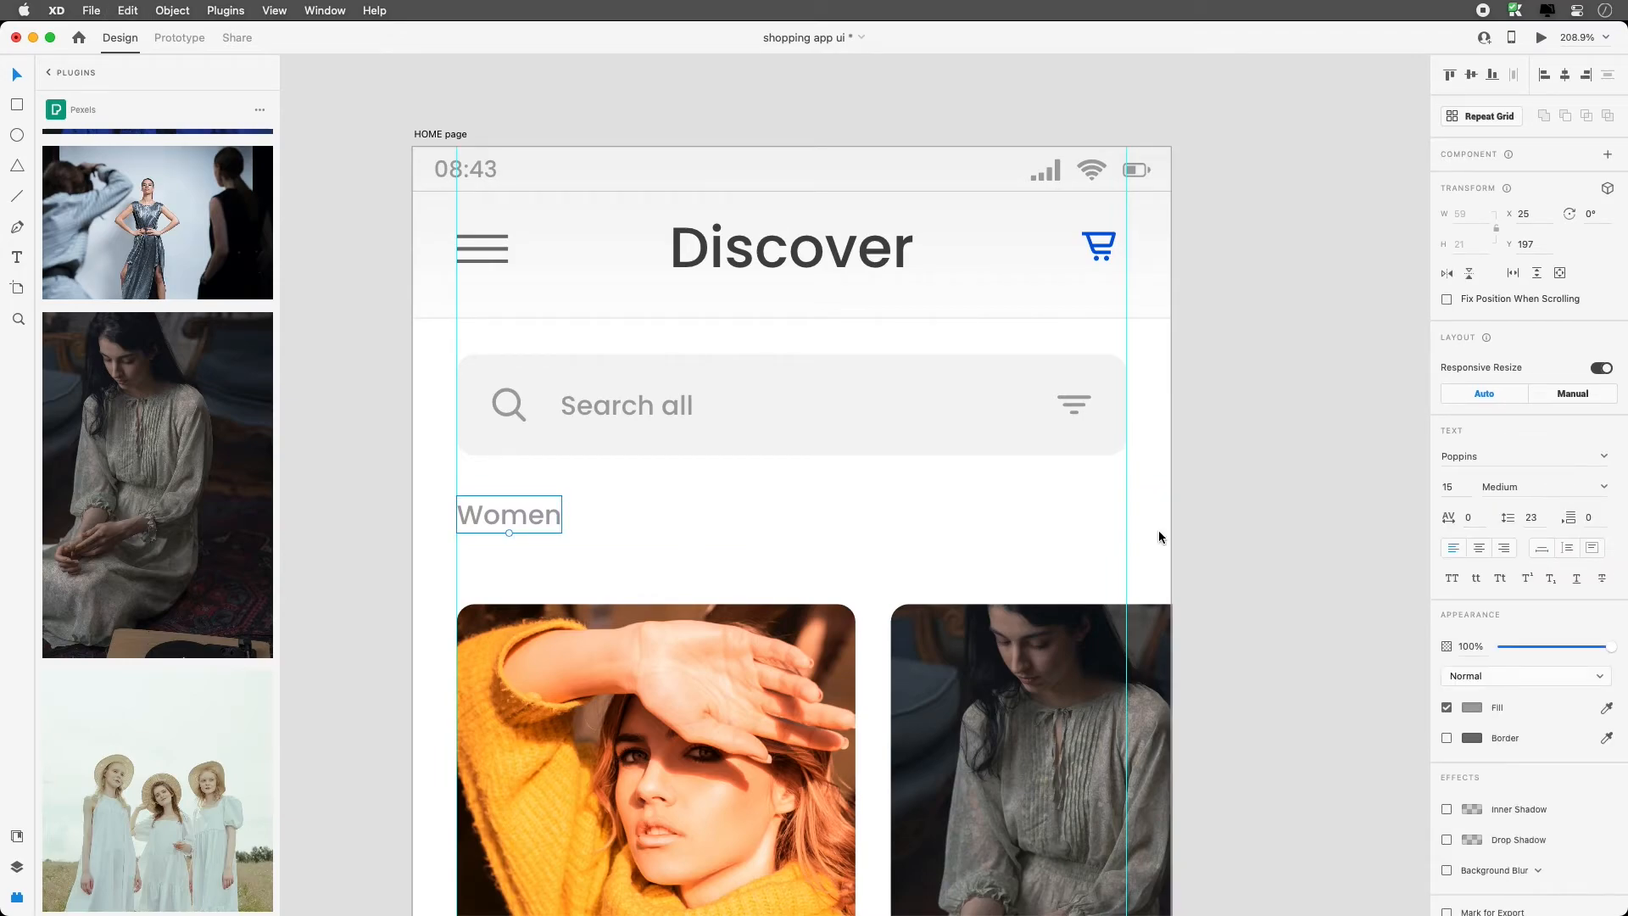
key("super+shift+z")
key("super+shift+z")
key("super+shift+z")
key("super+shift+z")
key("super+shift+z")
key("super+shift+z")
key("super+shift+z")
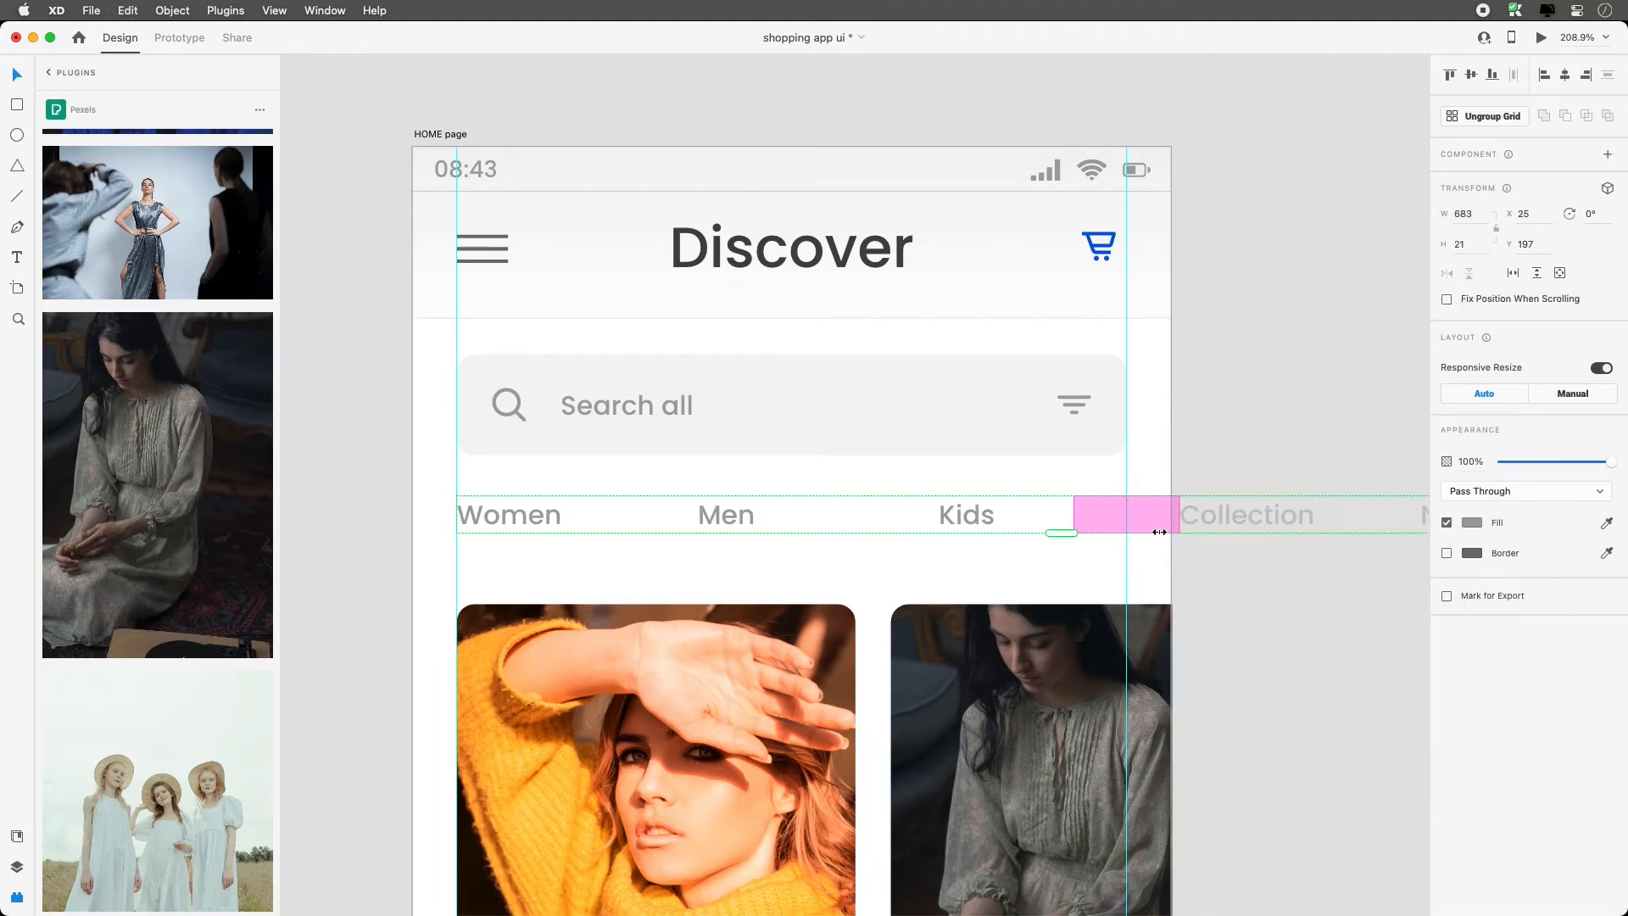
key("super+shift+z")
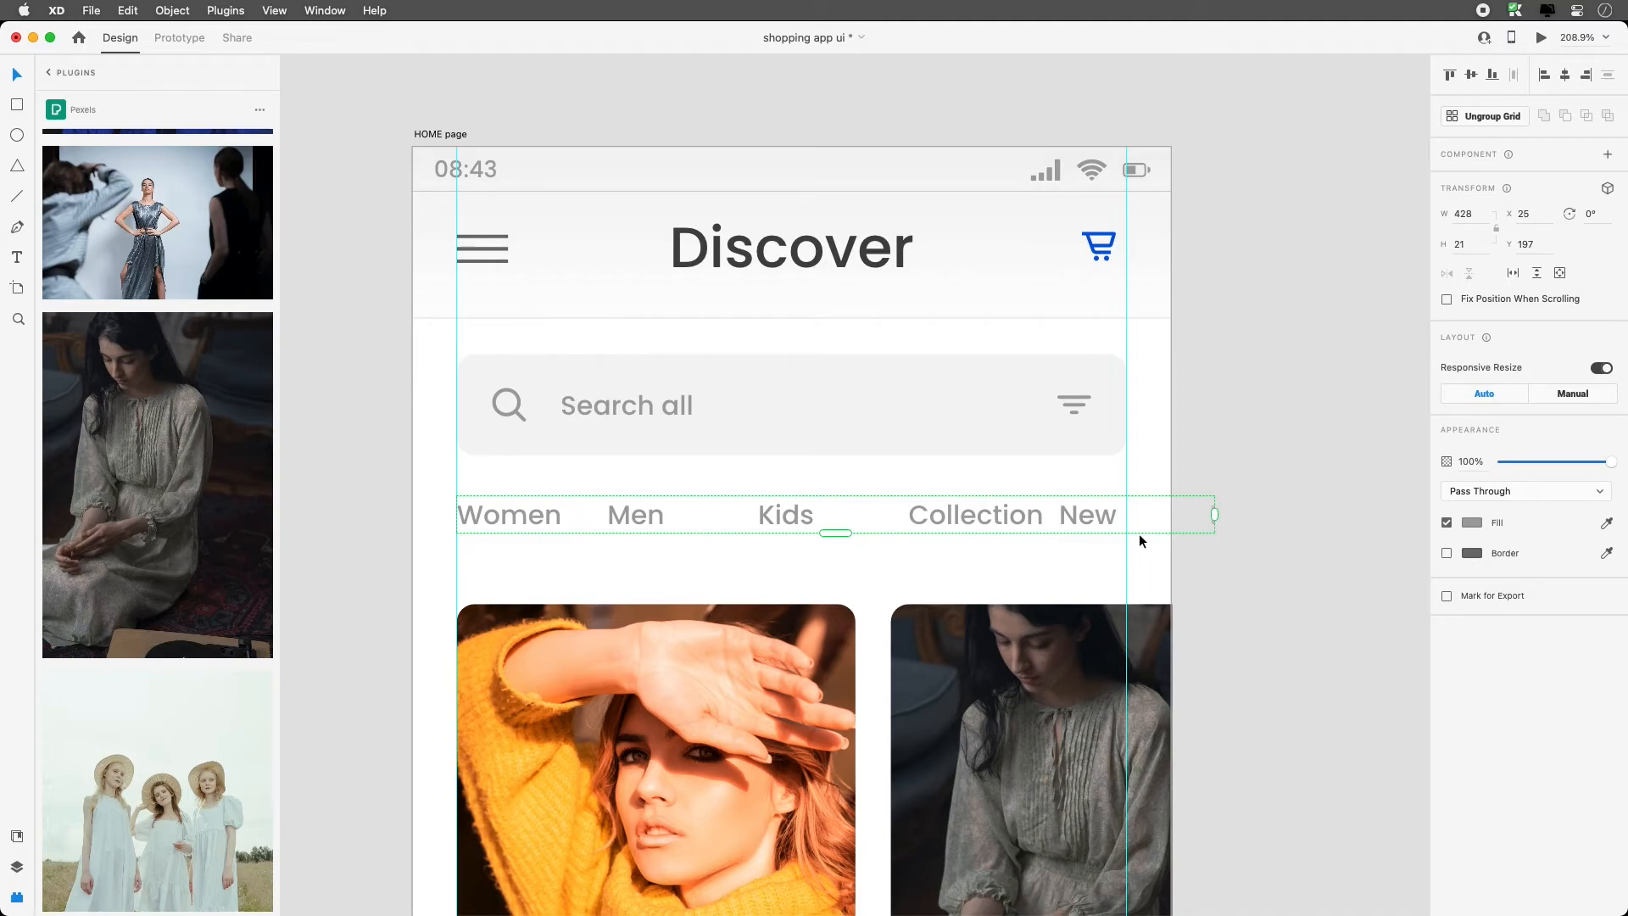
Ungroup the category label grid and move the Editions label closer to New
left_click(1503, 125)
left_click(1198, 565)
left_click(1274, 519)
Distribute the six category labels from Women to Editions evenly in the horizontal direction
left_click_drag(1274, 519, 456, 495)
left_click(1016, 517, "shift")
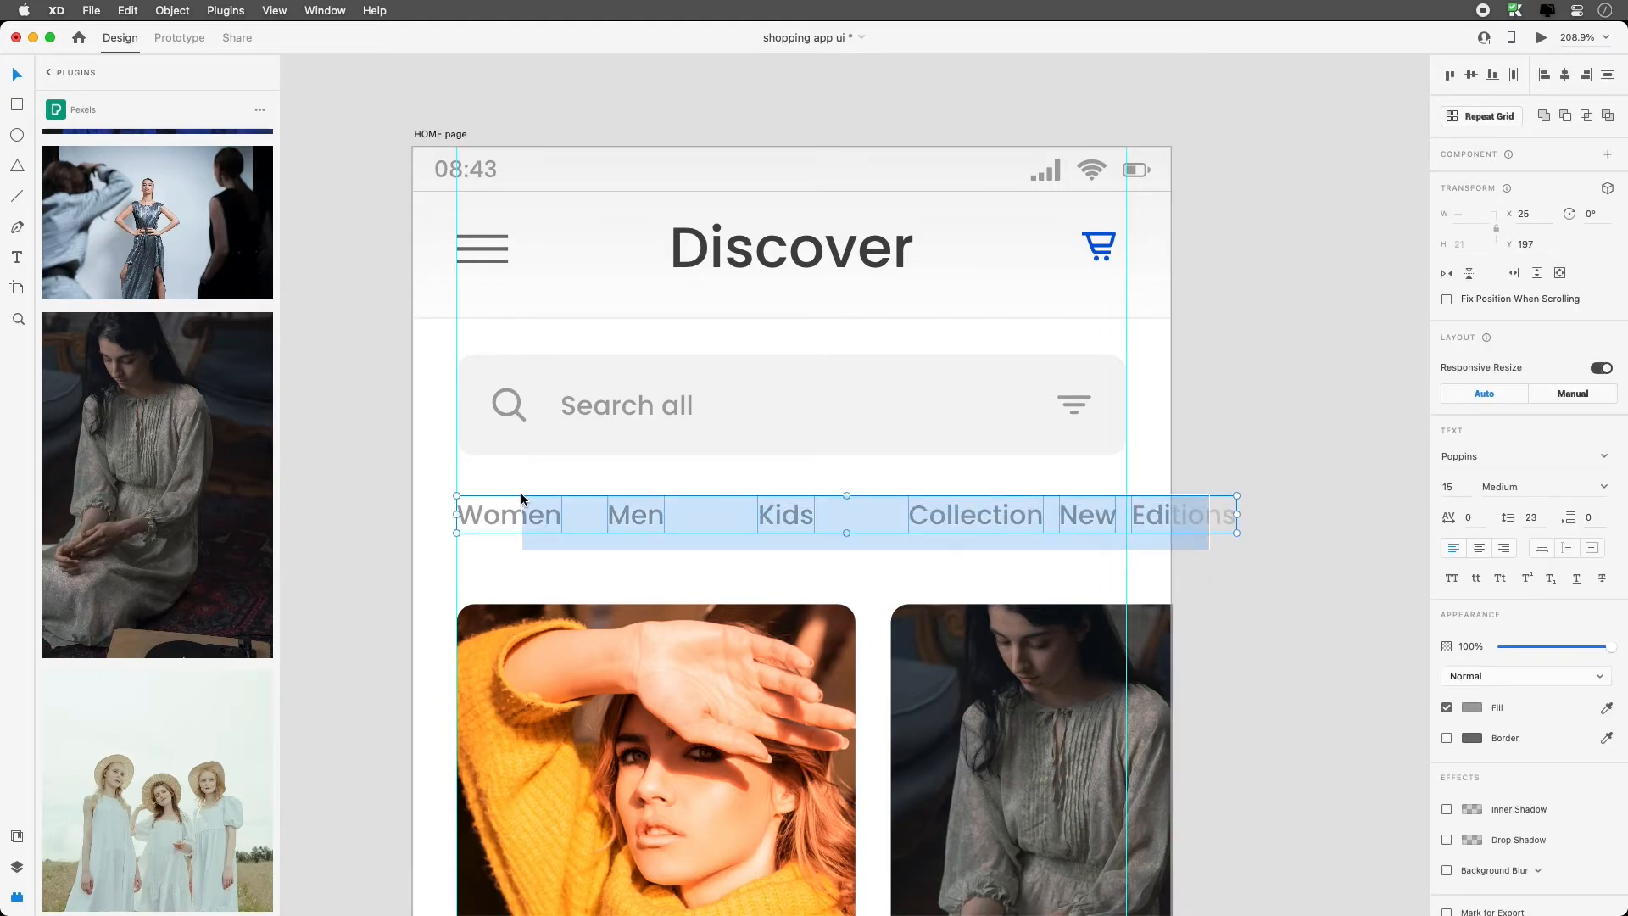
left_click(1510, 80)
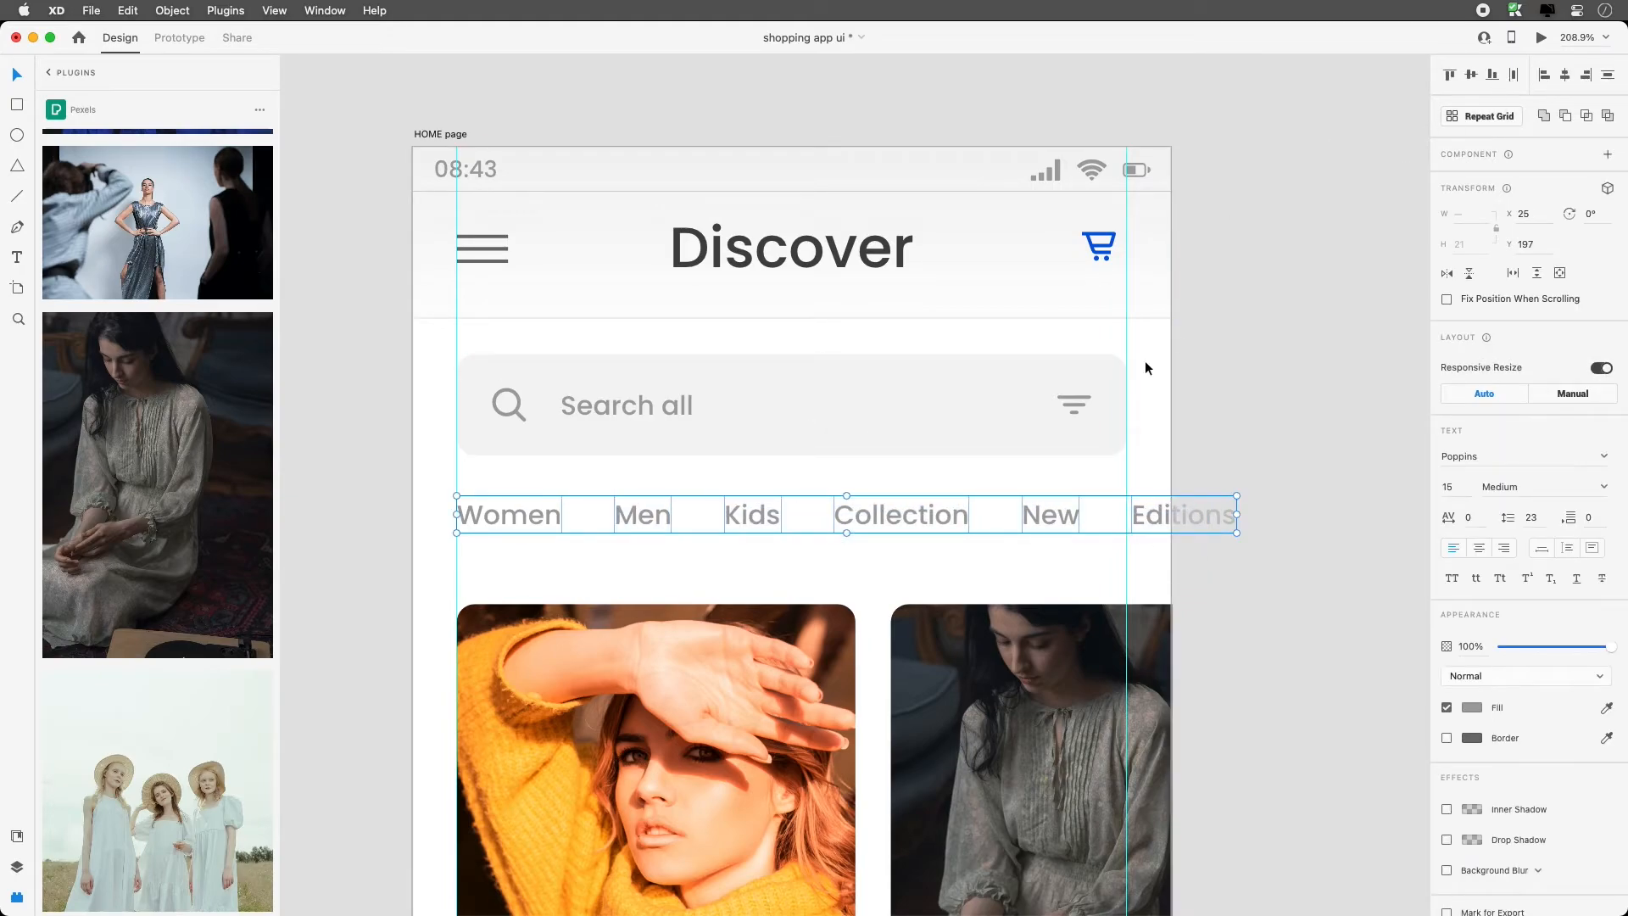
left_click(850, 543)
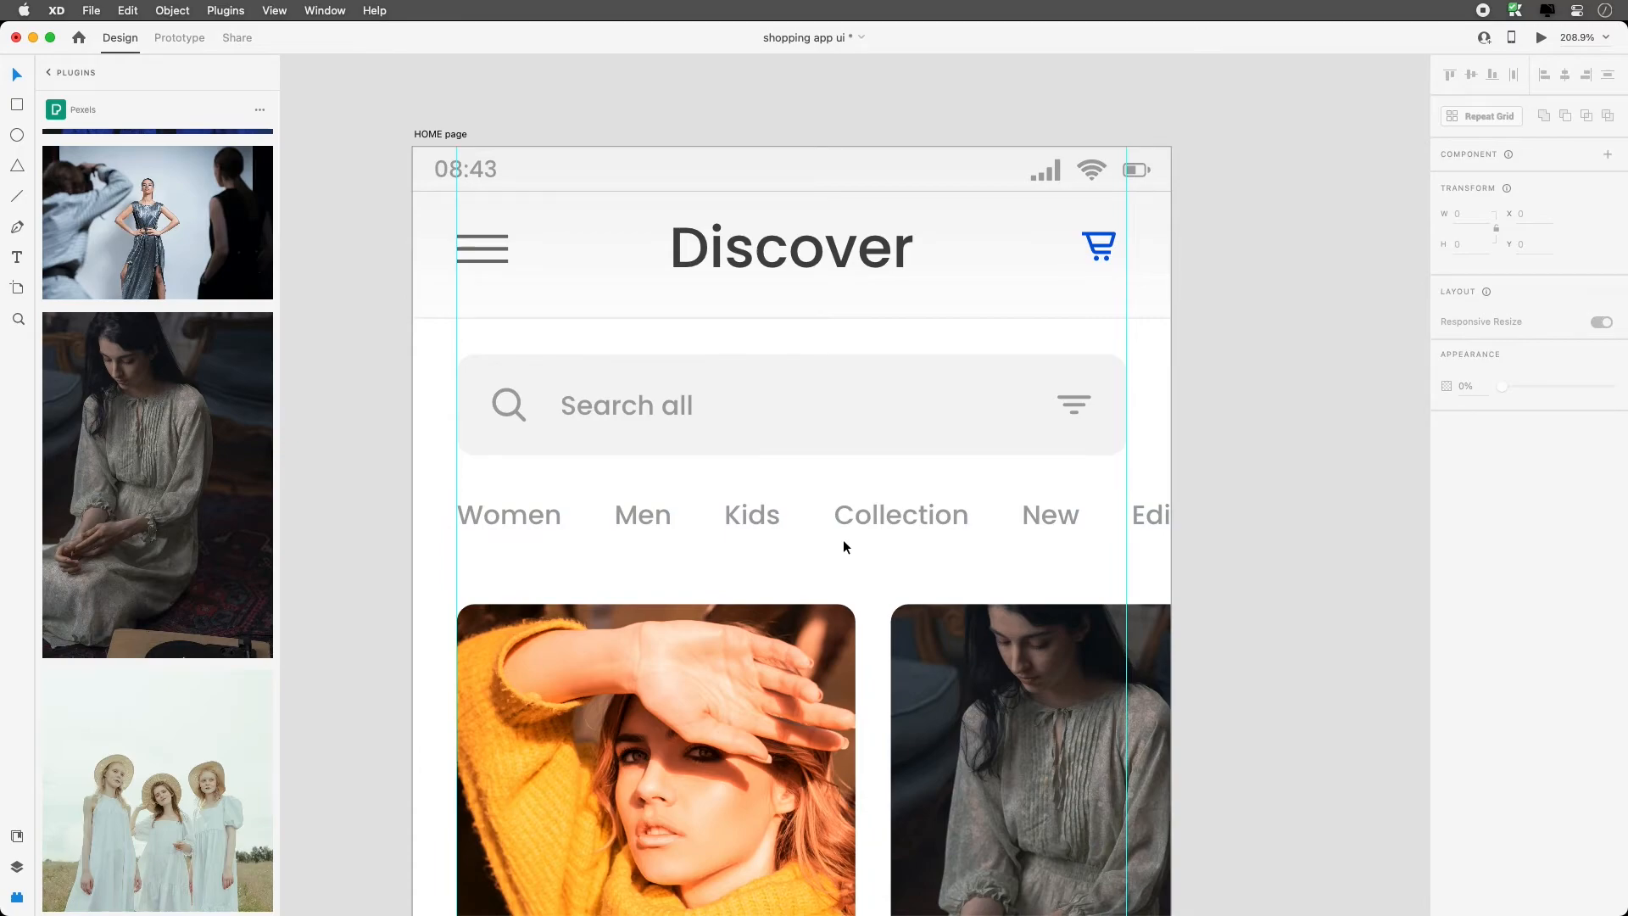
Set the Women label's fill to the saved blue swatch #1C51E3 and its font weight to SemiBold
scroll(843, 539, "down", 5)
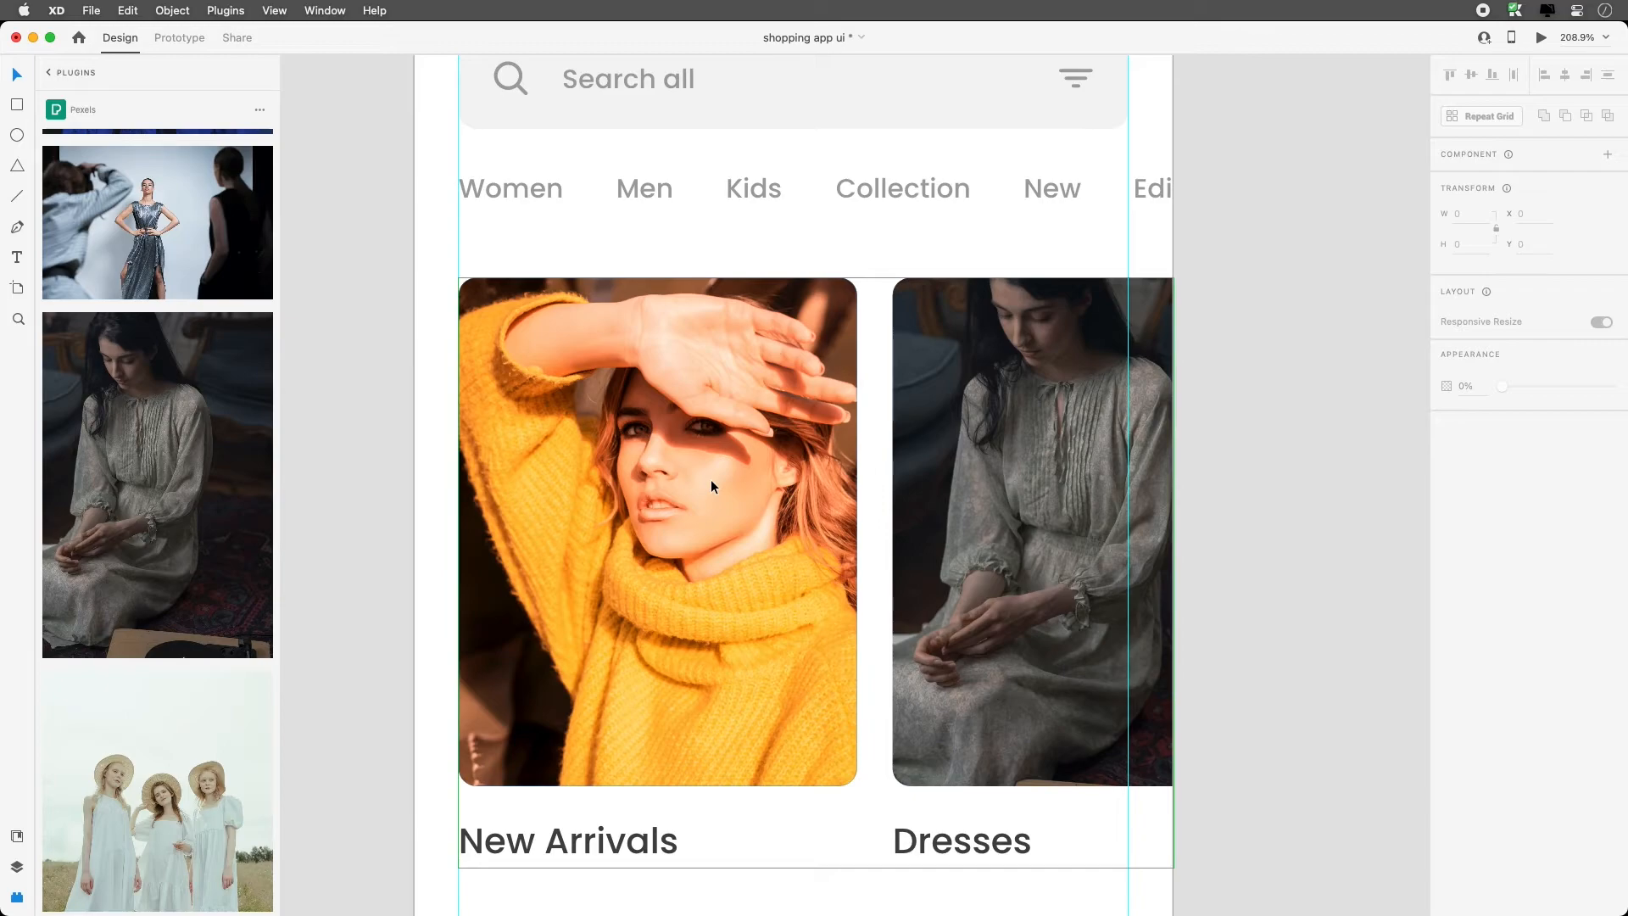
left_click(525, 188)
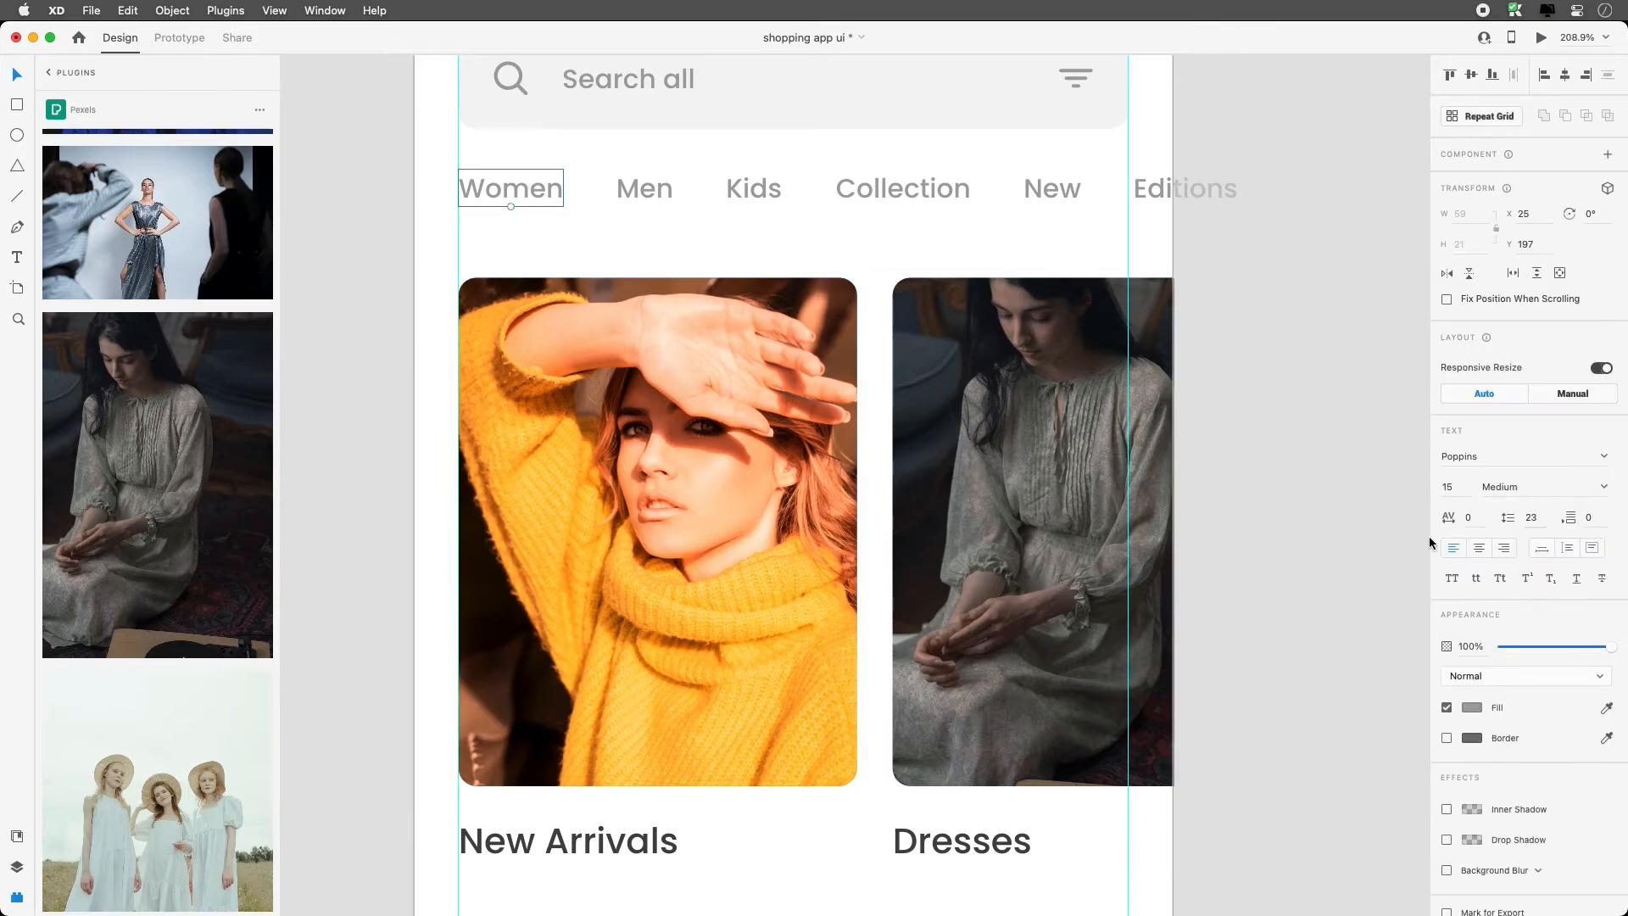
left_click(1471, 707)
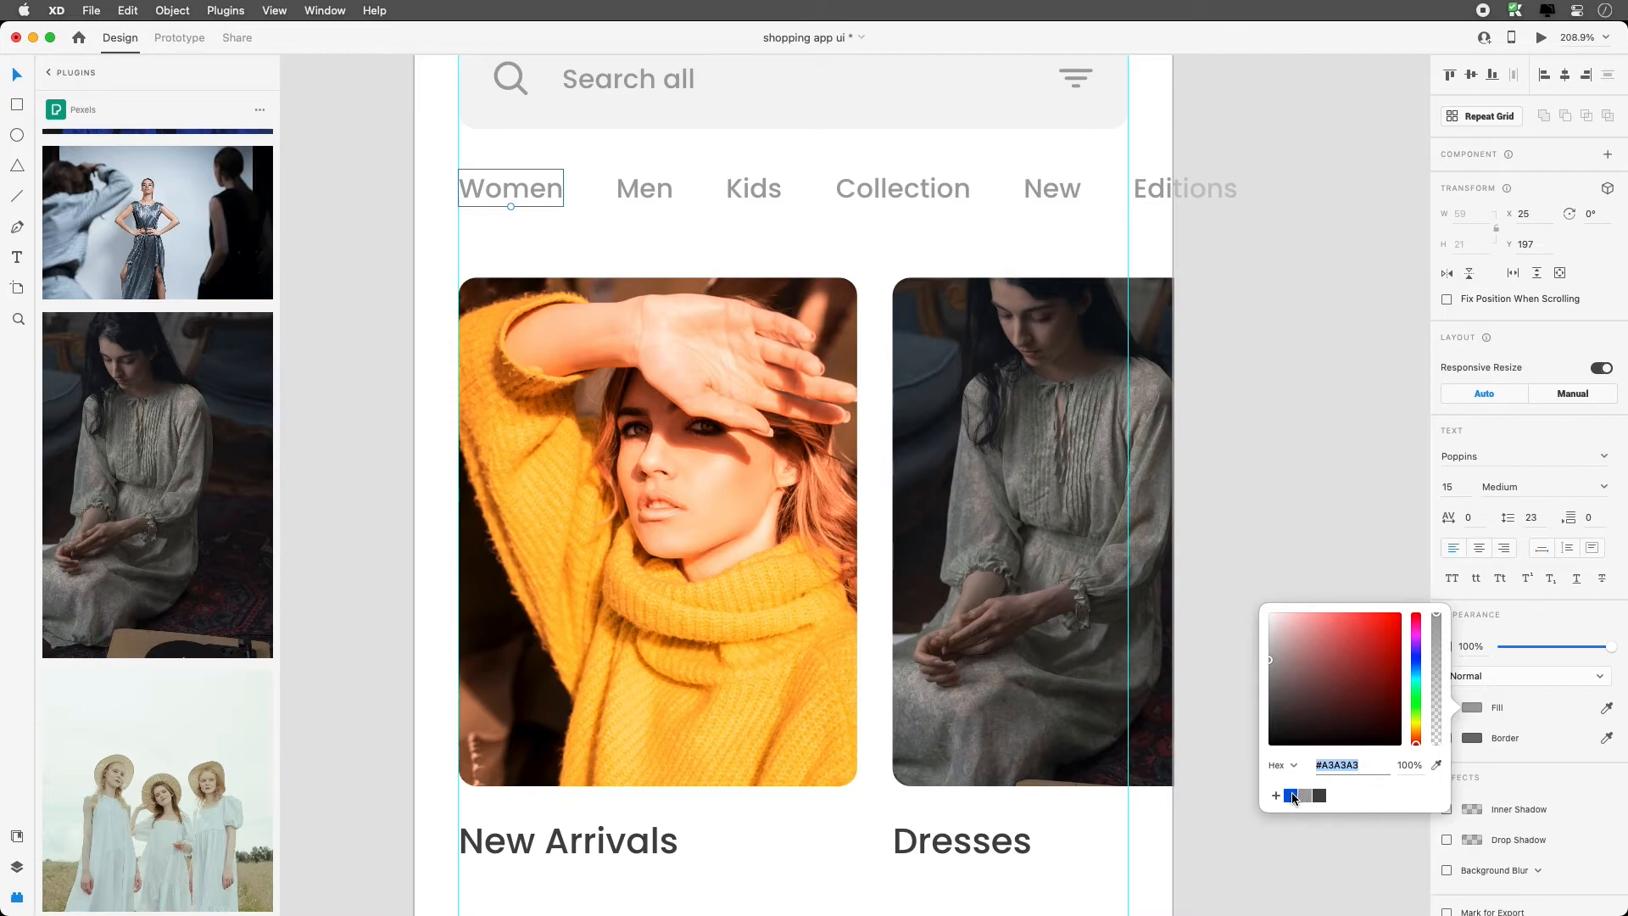
left_click(1290, 795)
scroll(620, 183, "up", 3)
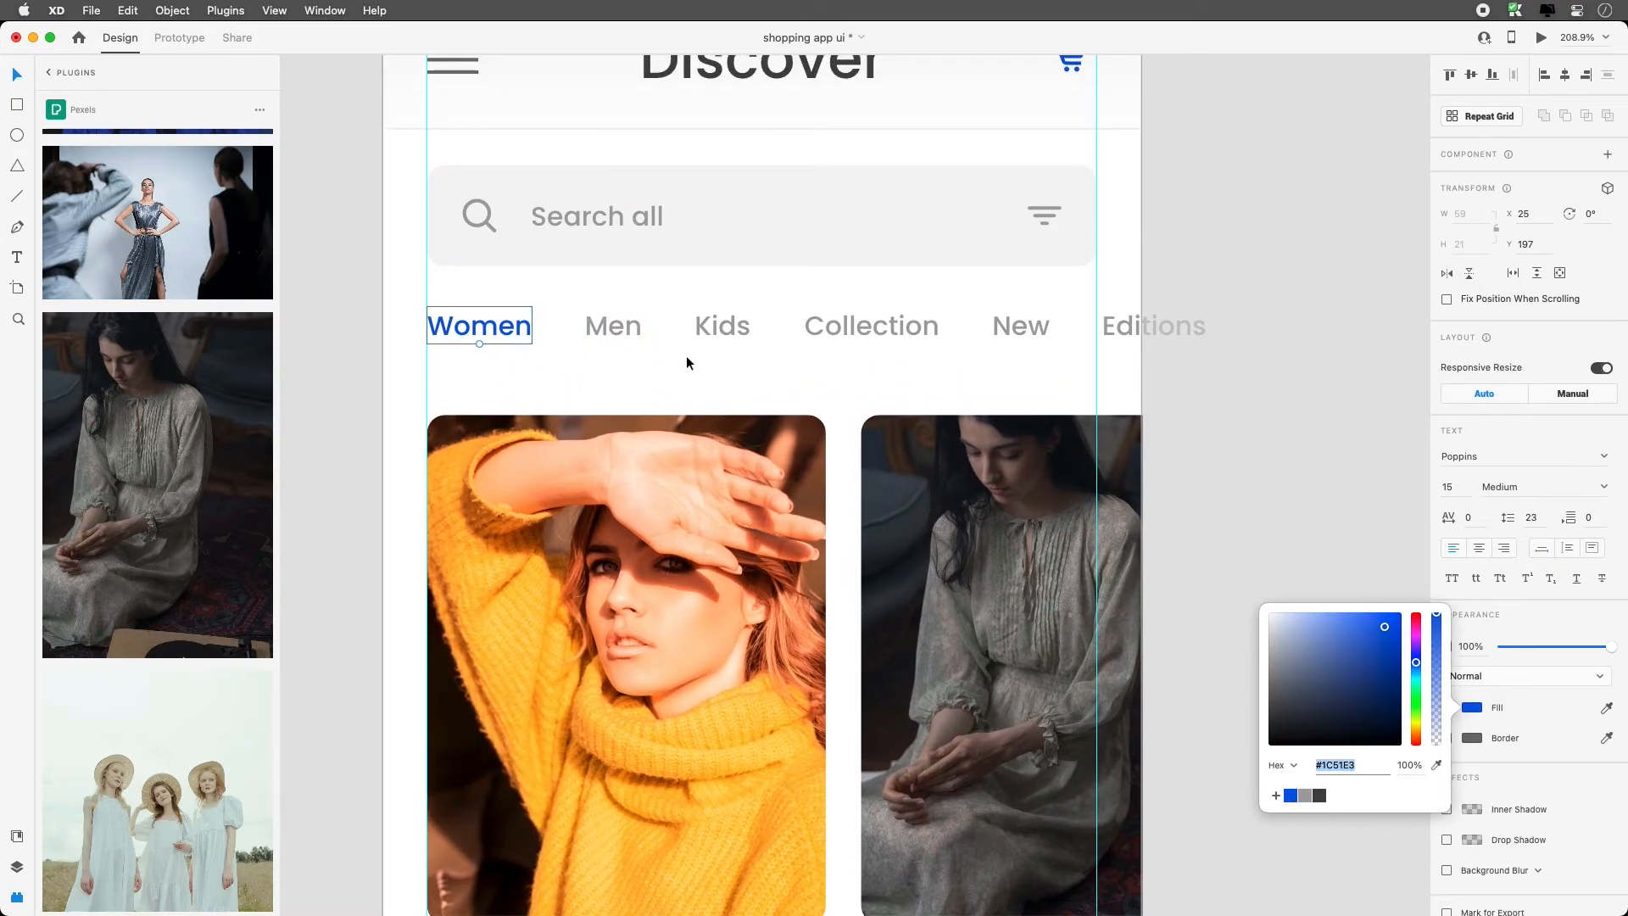
left_click(1603, 486)
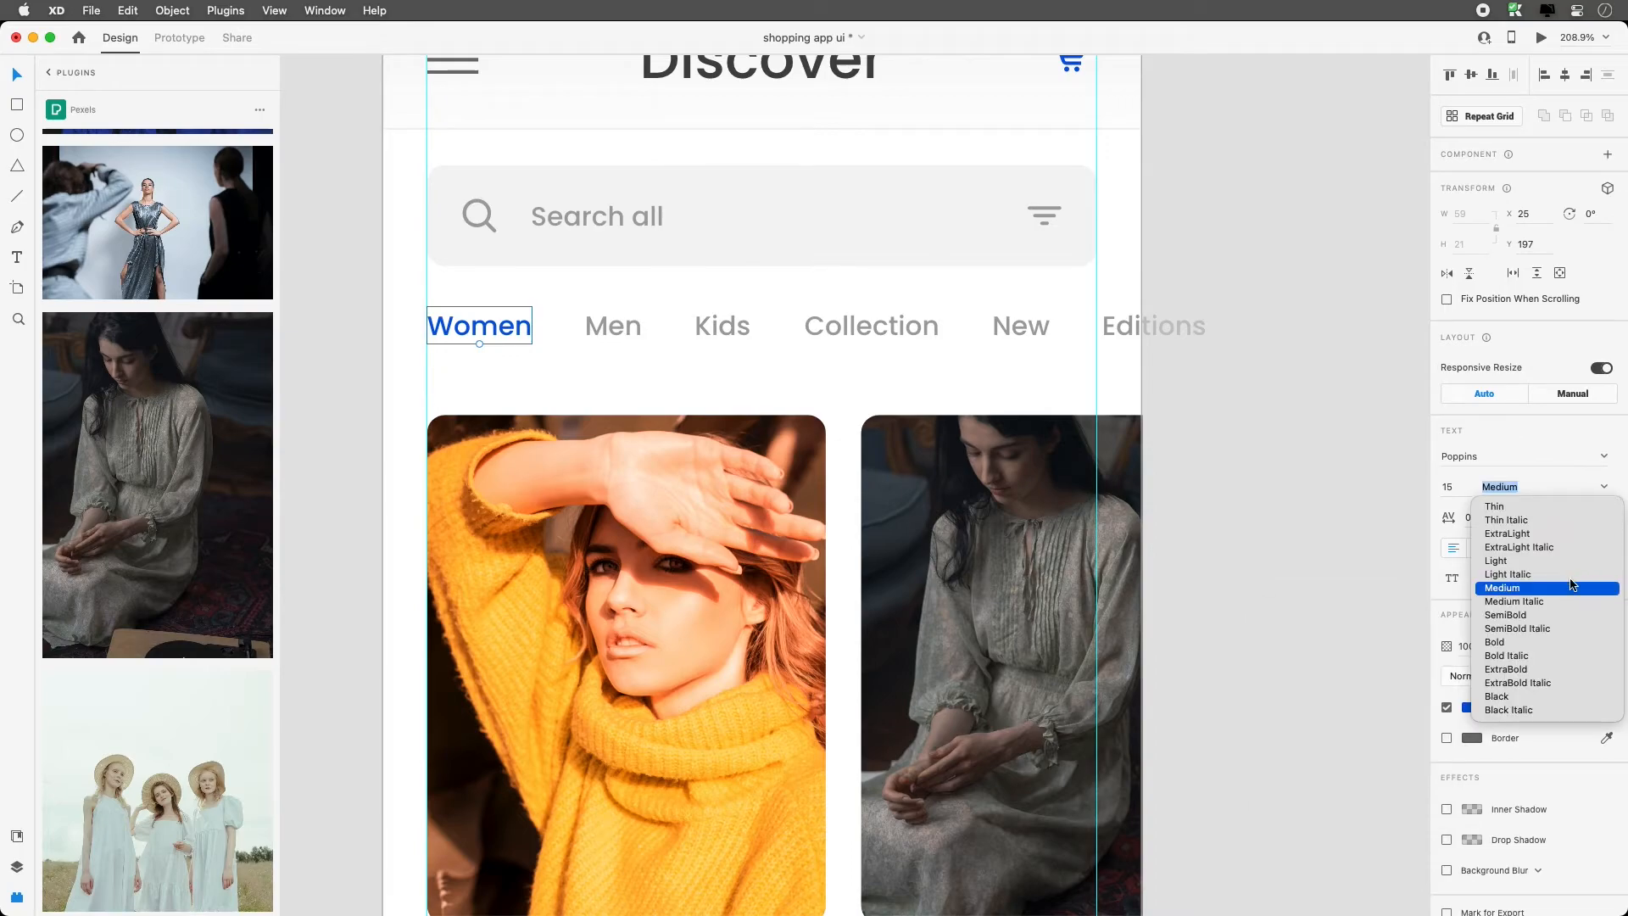
left_click(1530, 616)
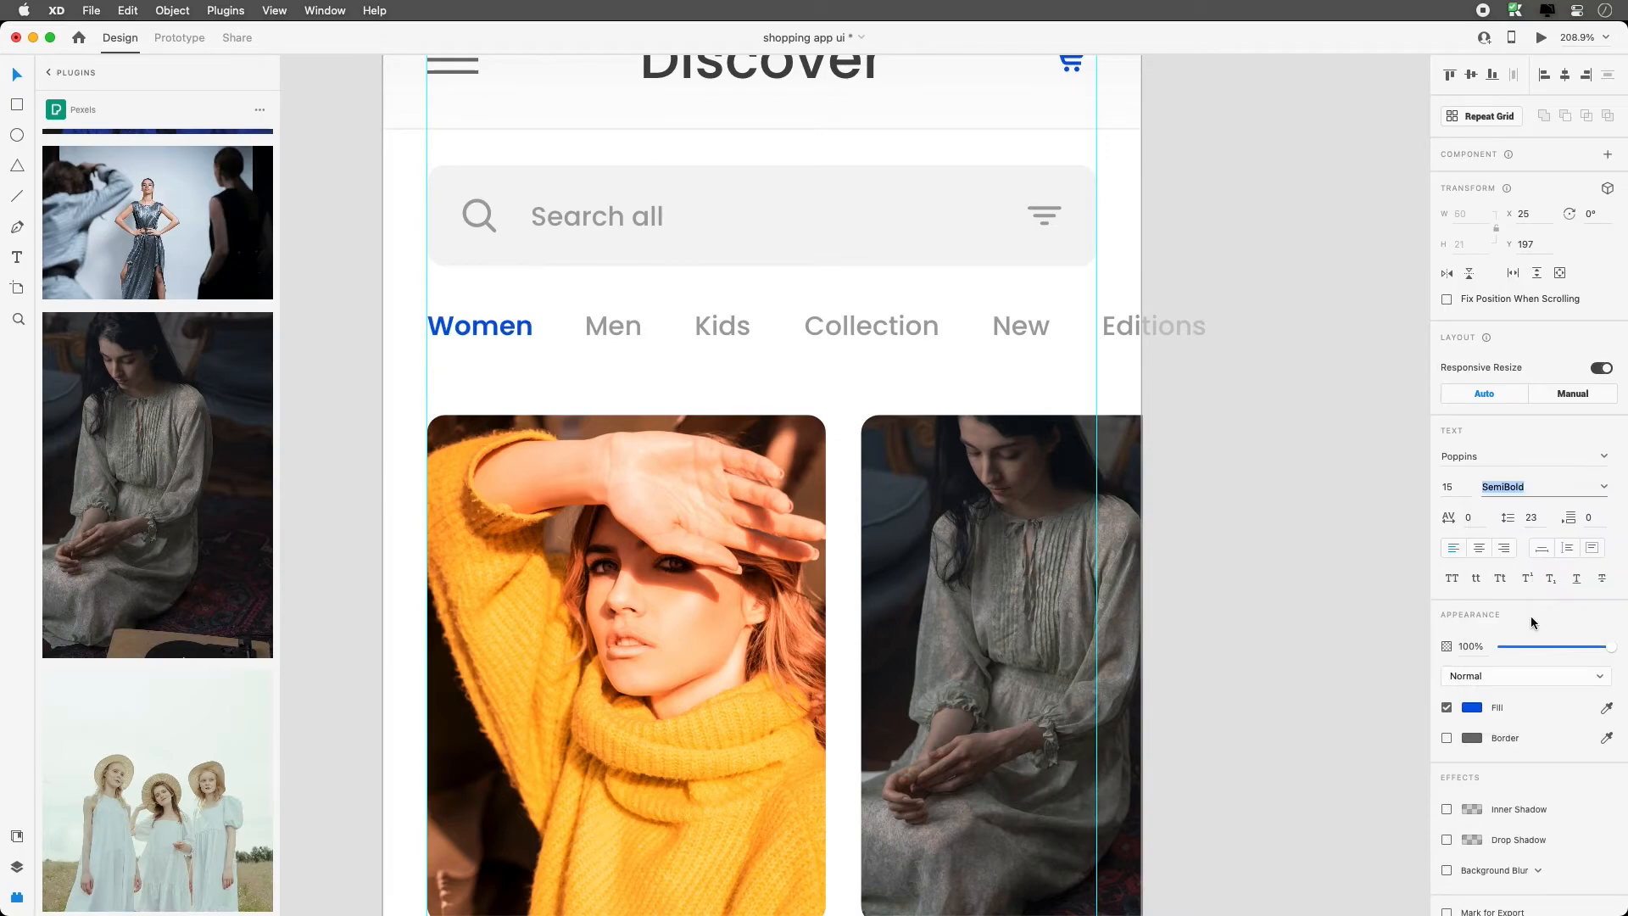
Undo the blue SemiBold styling of the Women label
left_click(1006, 392)
scroll(727, 390, "down", 2)
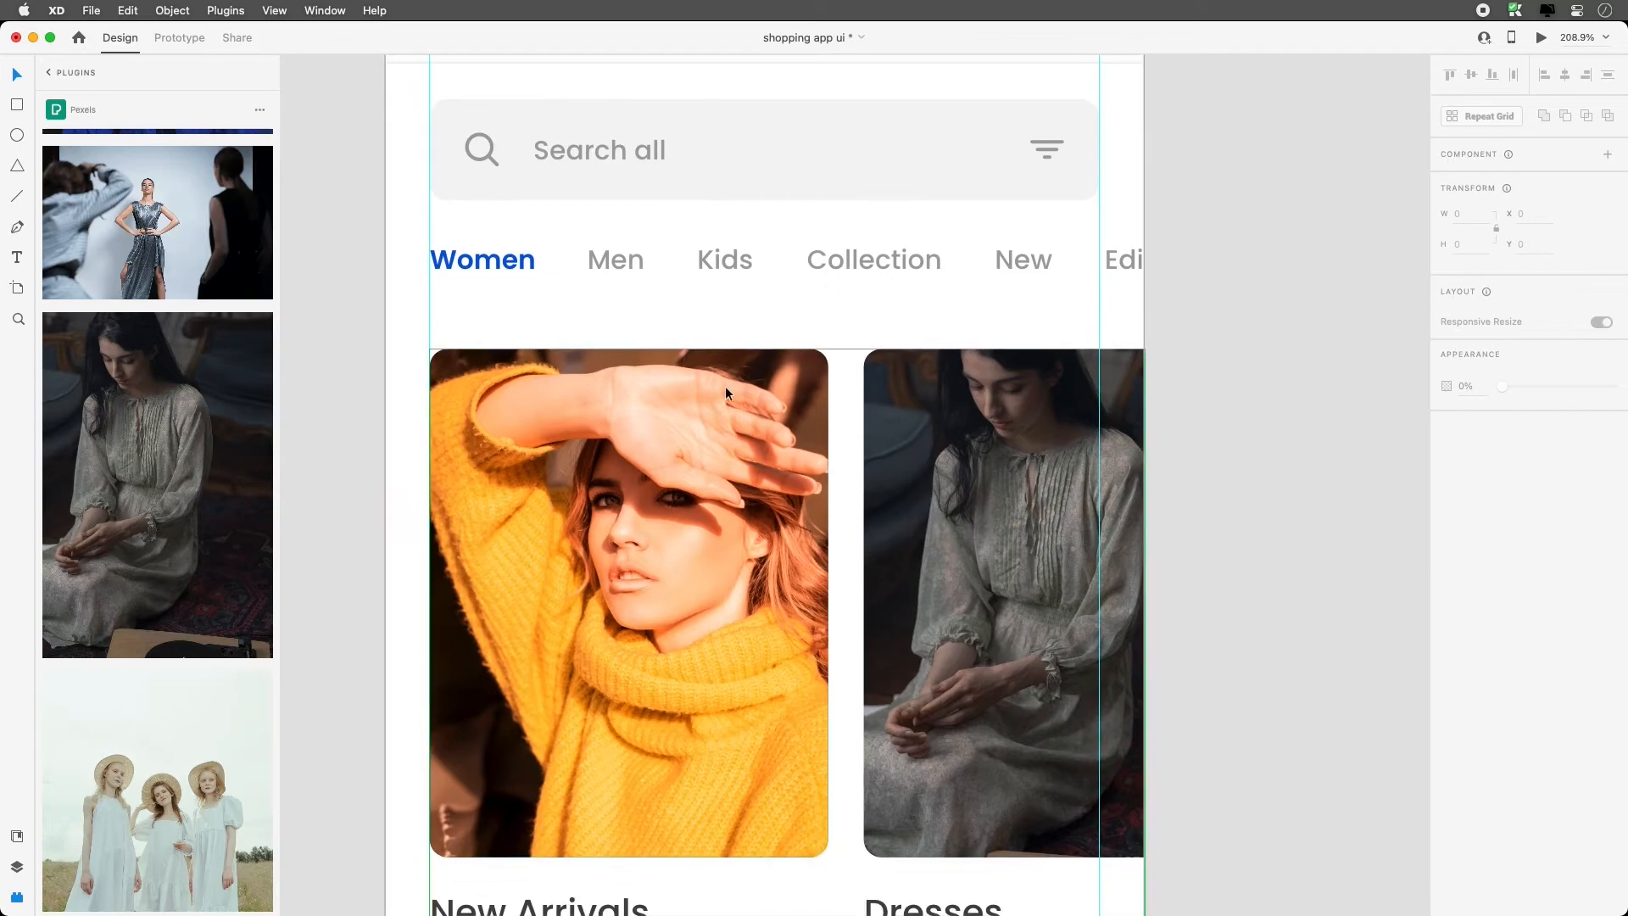
left_click(726, 391)
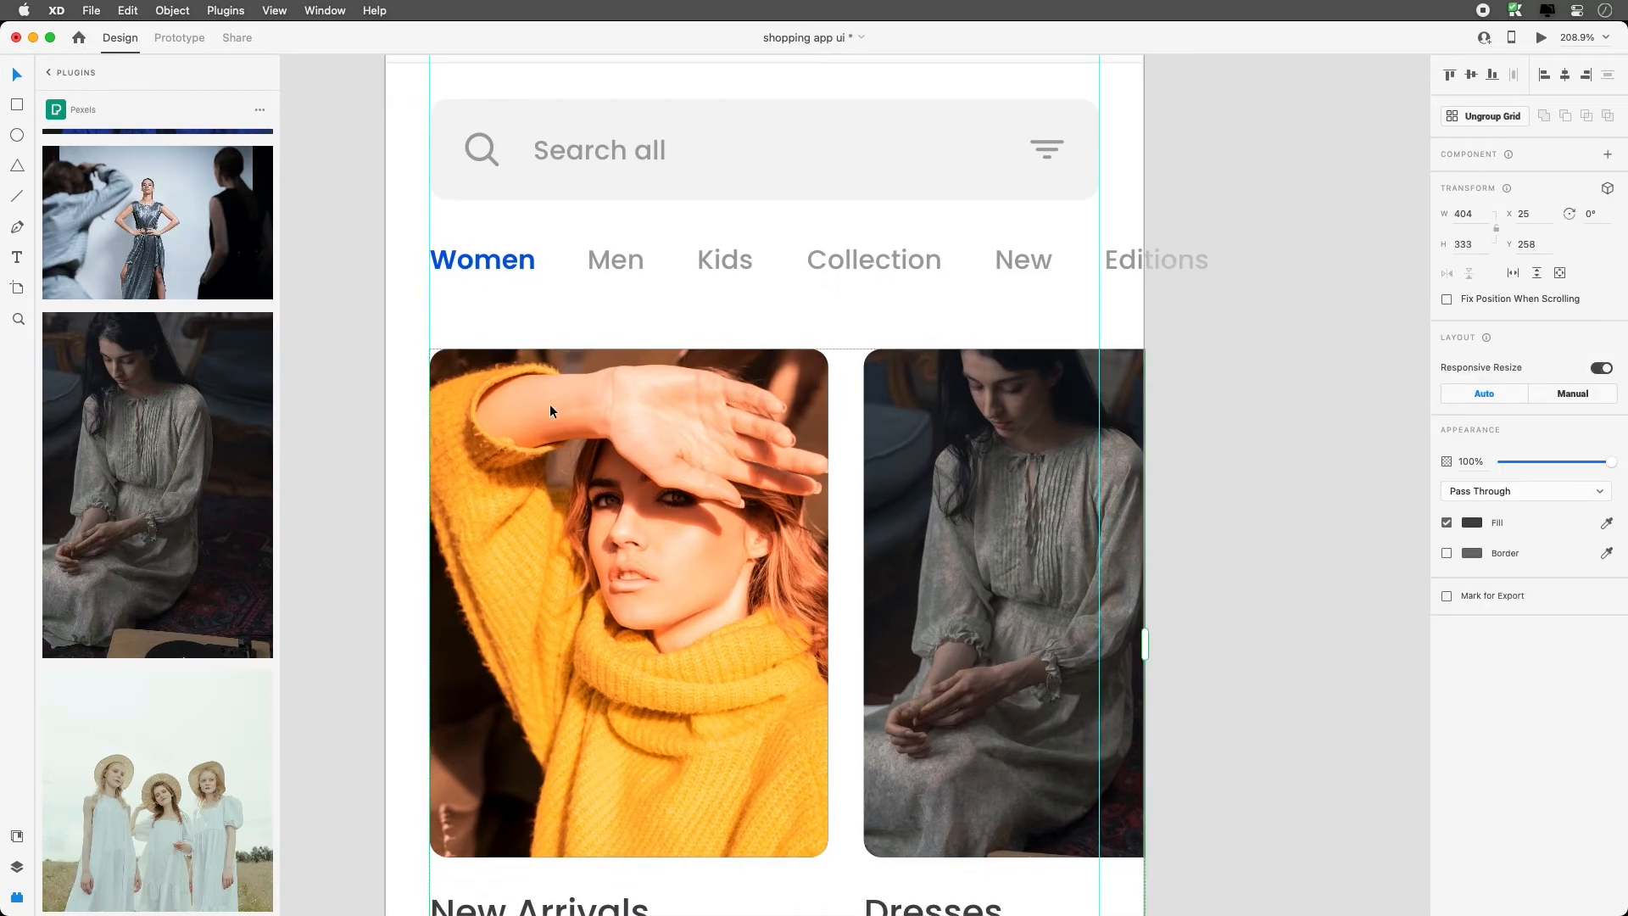
left_click(481, 264)
key("super+z")
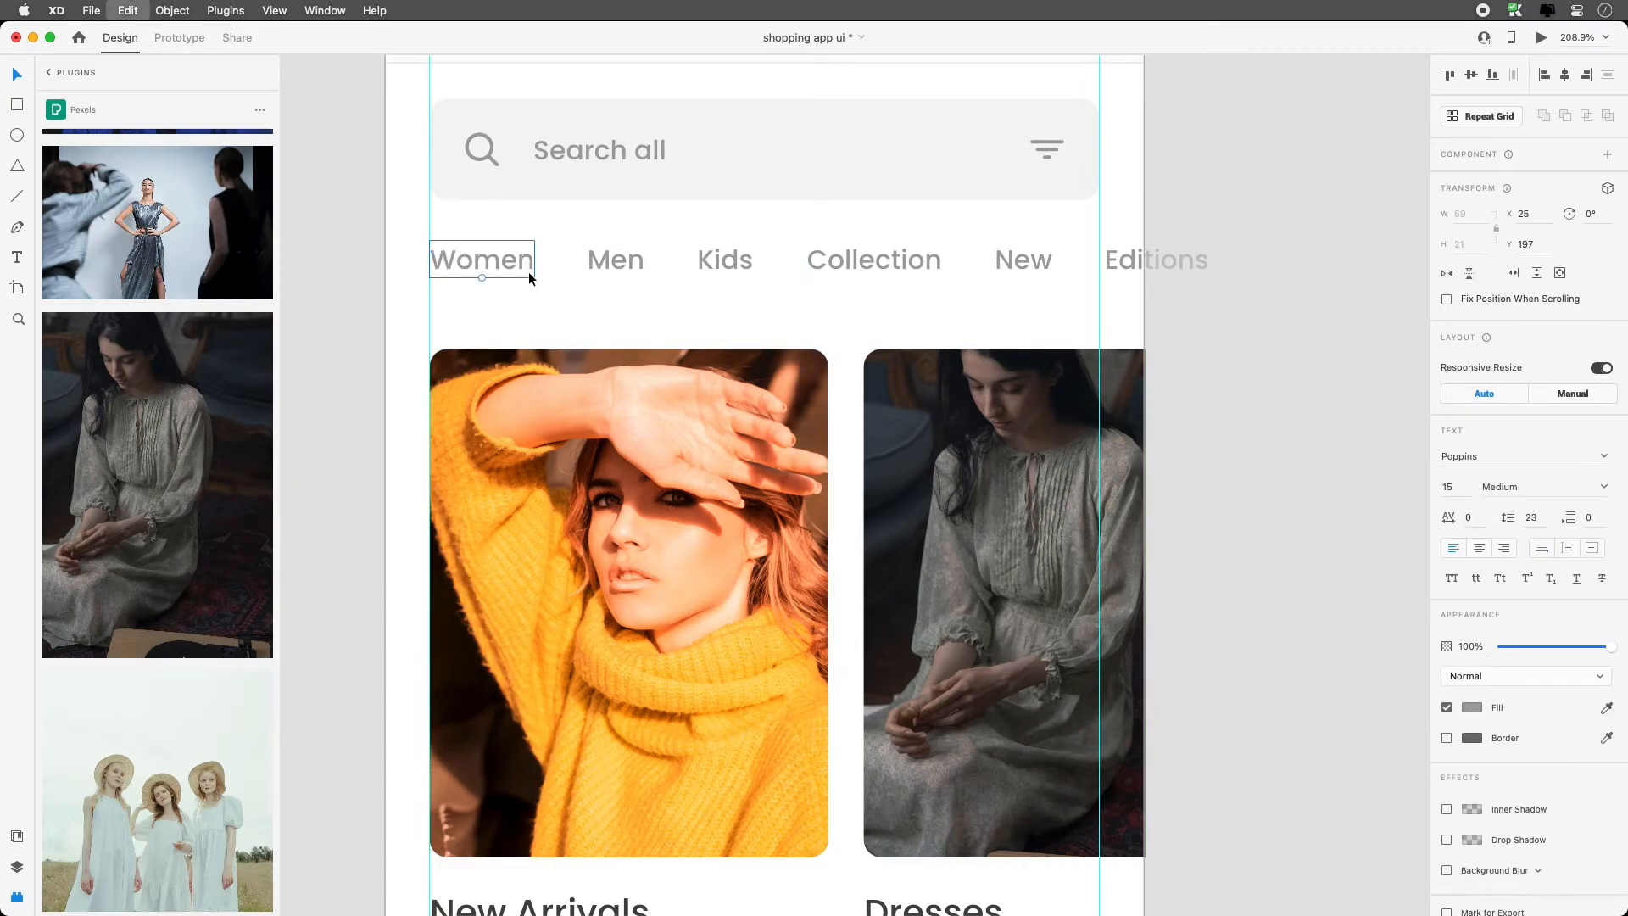
Set the Collection category label's font weight to SemiBold and its fill to the saved blue swatch #1C51E3
left_click(851, 256)
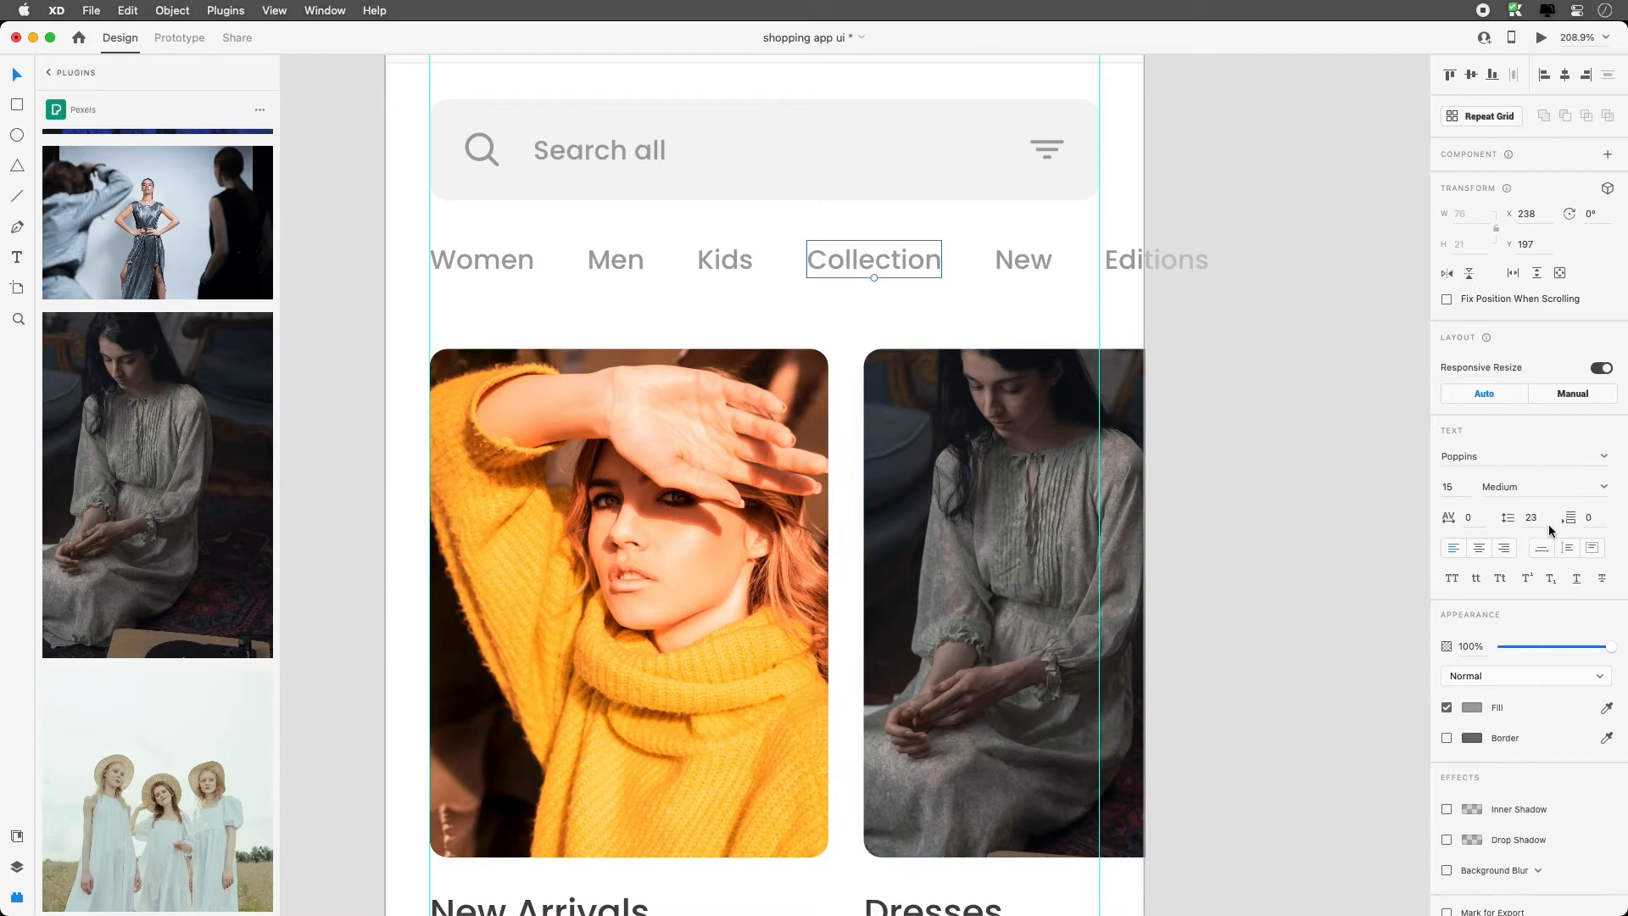
left_click(1593, 498)
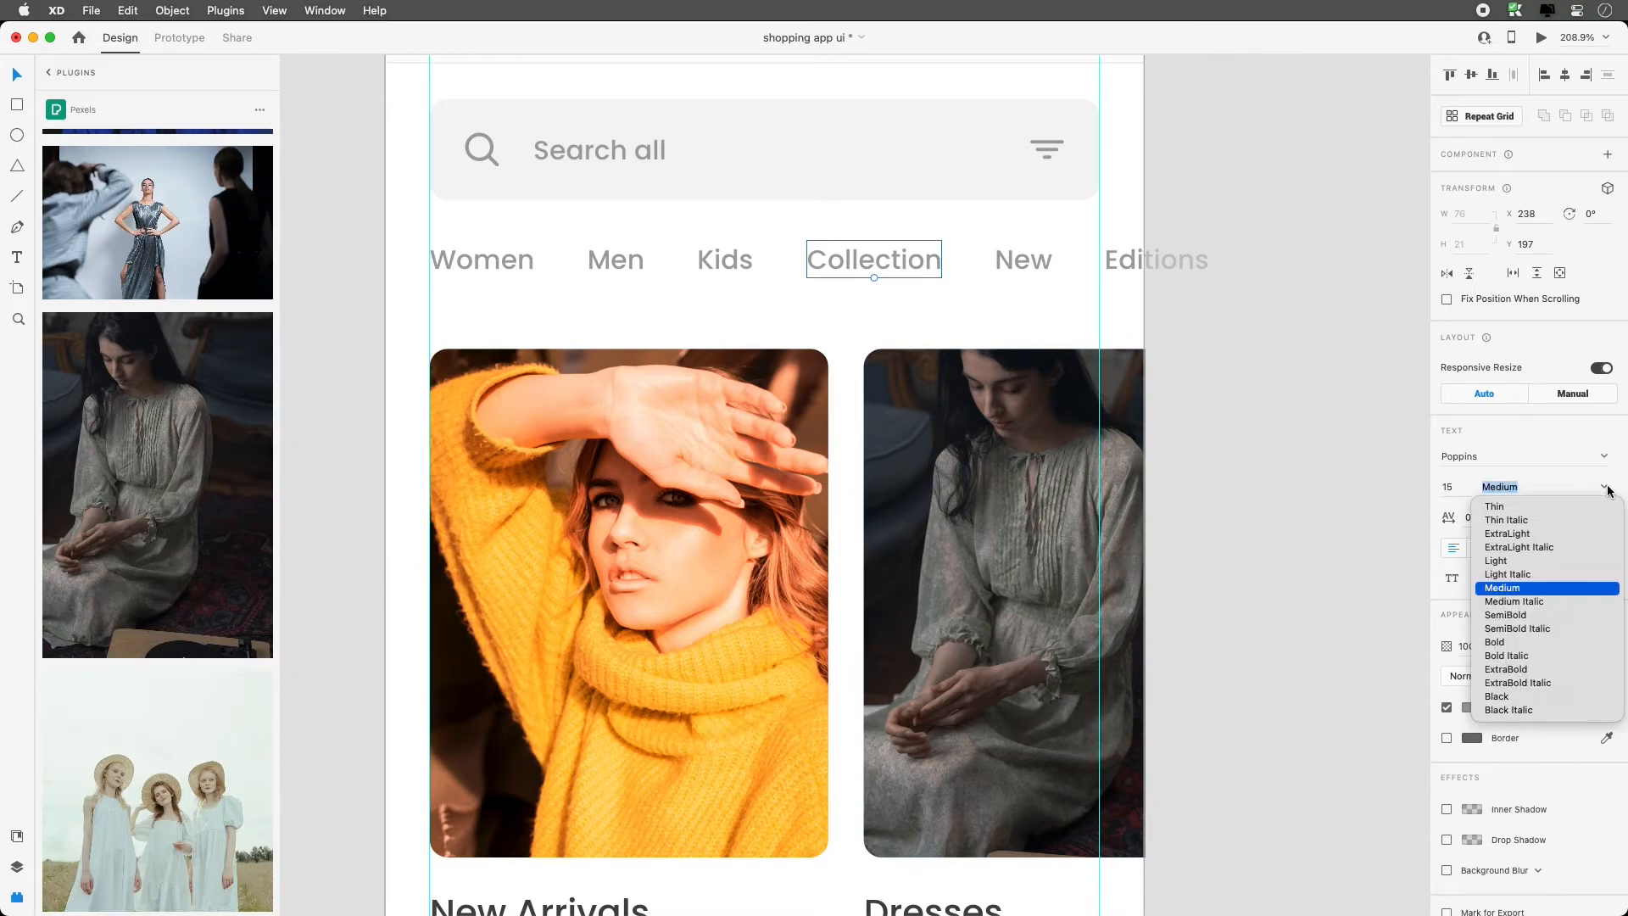
left_click(1523, 619)
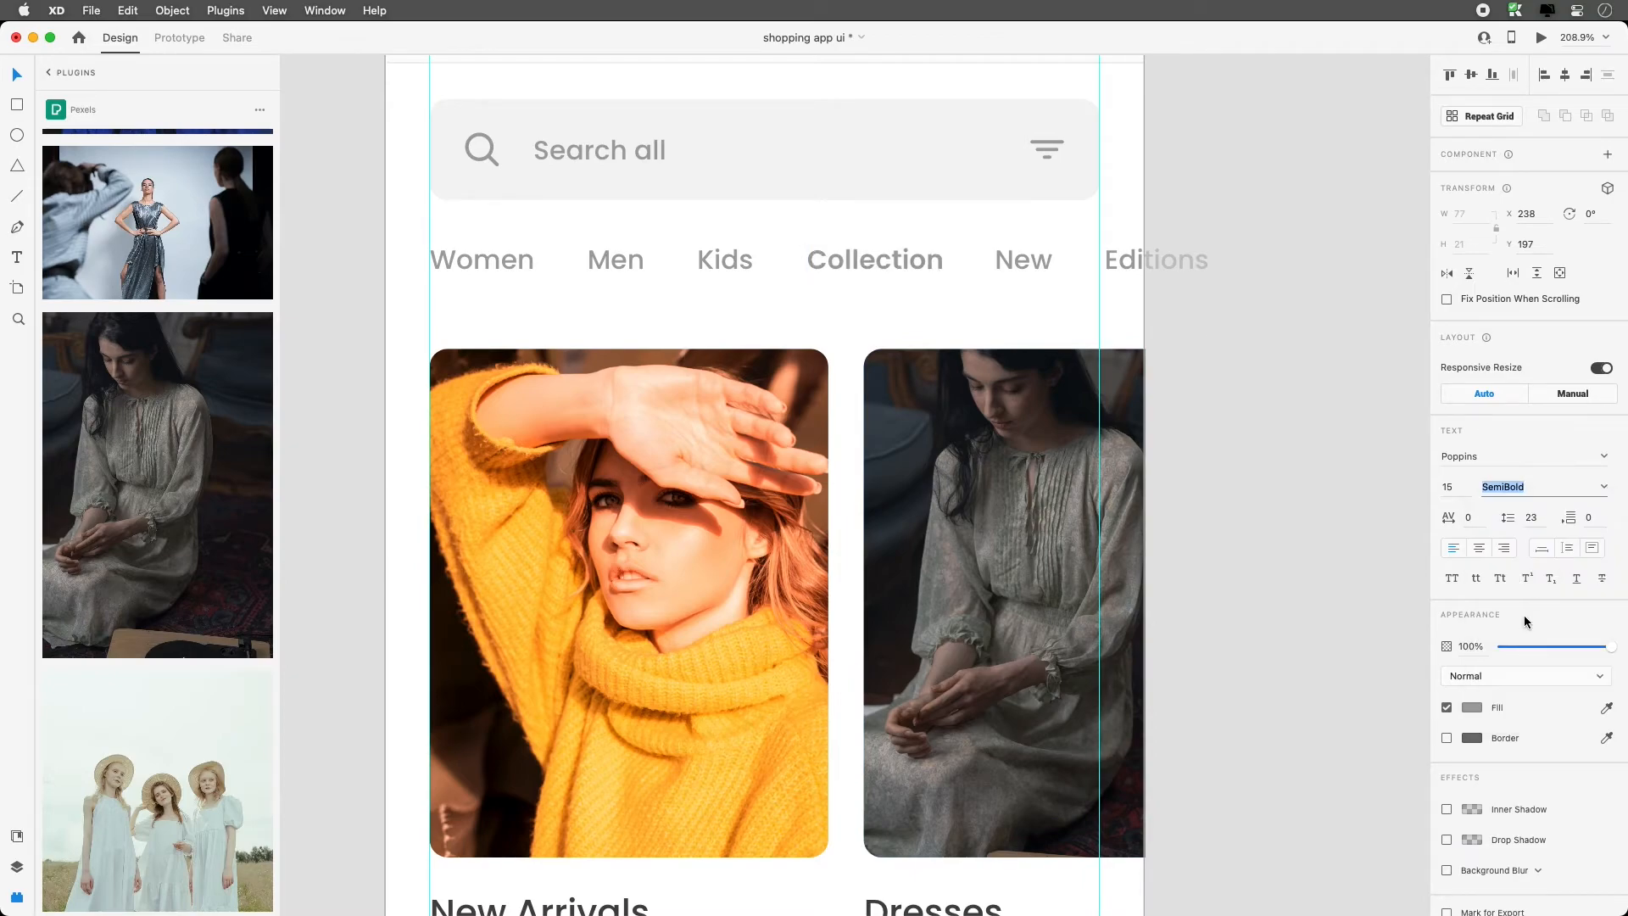
left_click(1473, 707)
left_click(1290, 796)
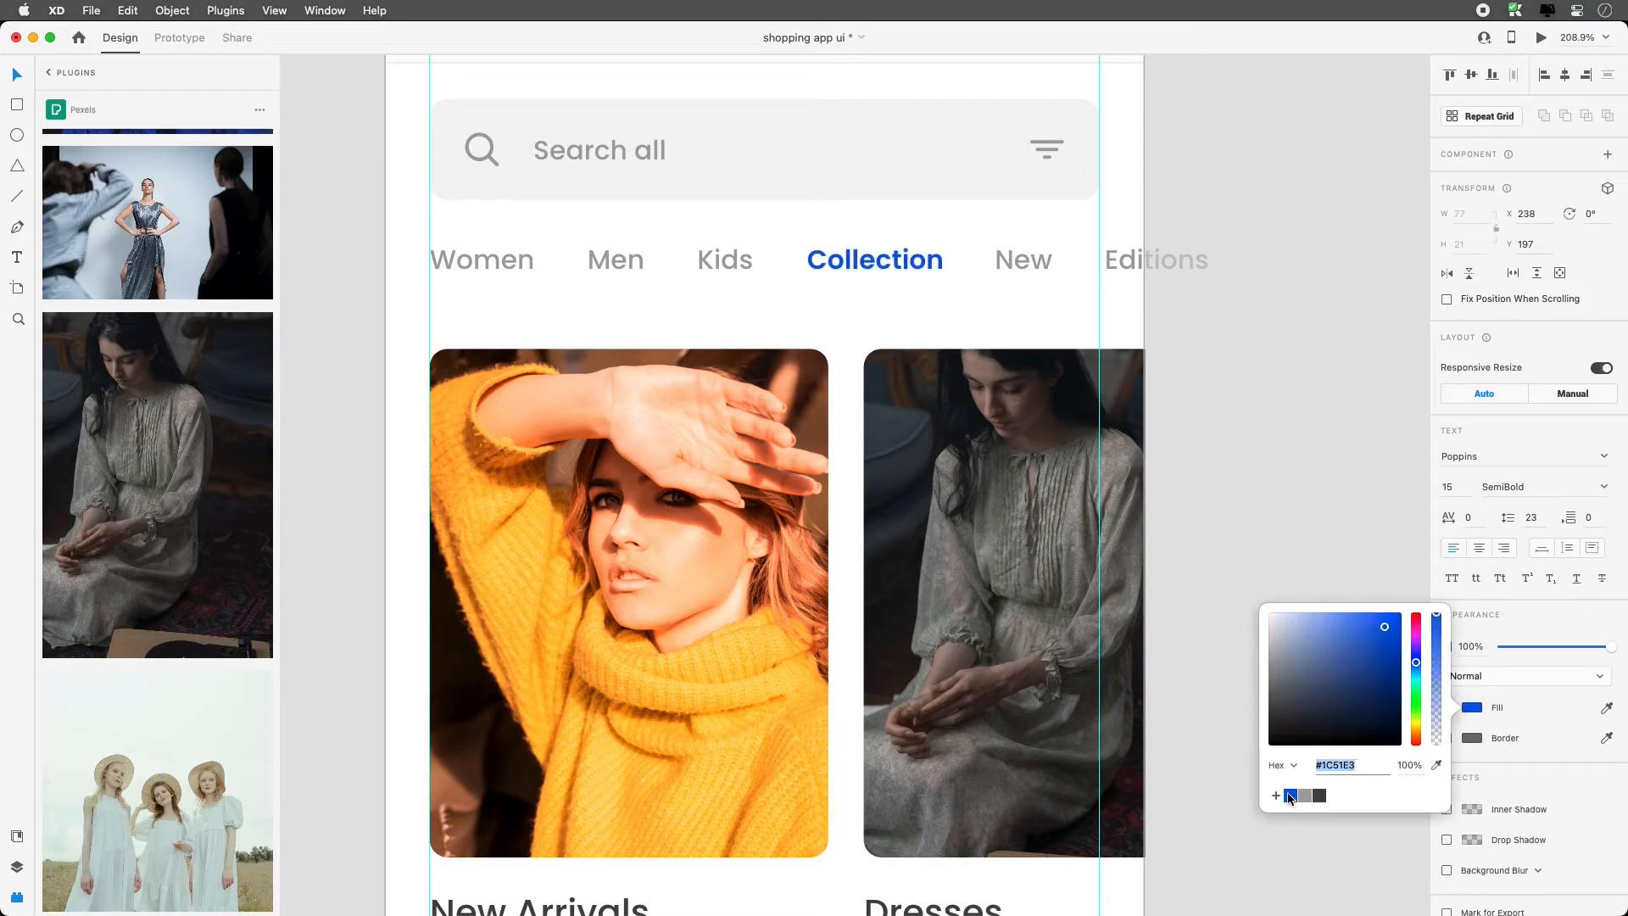
left_click(934, 308)
scroll(934, 309, "down", 5)
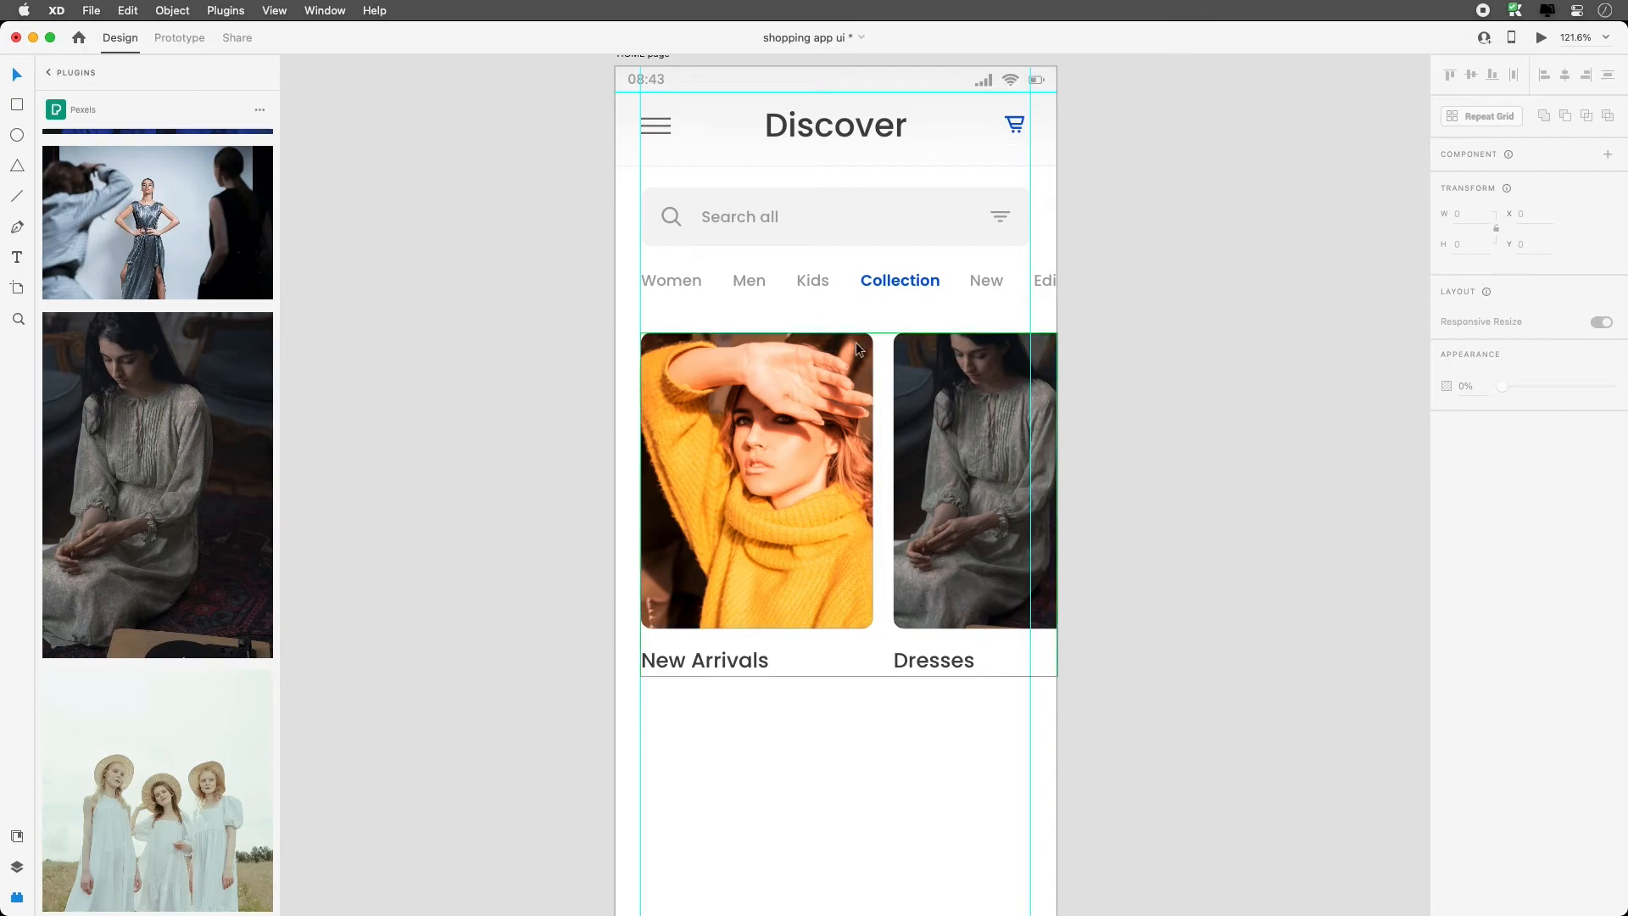
Move the category label row up to Y 189 and the photo card grid up to Y 240
left_click(945, 537)
left_click_drag(948, 541, 948, 539)
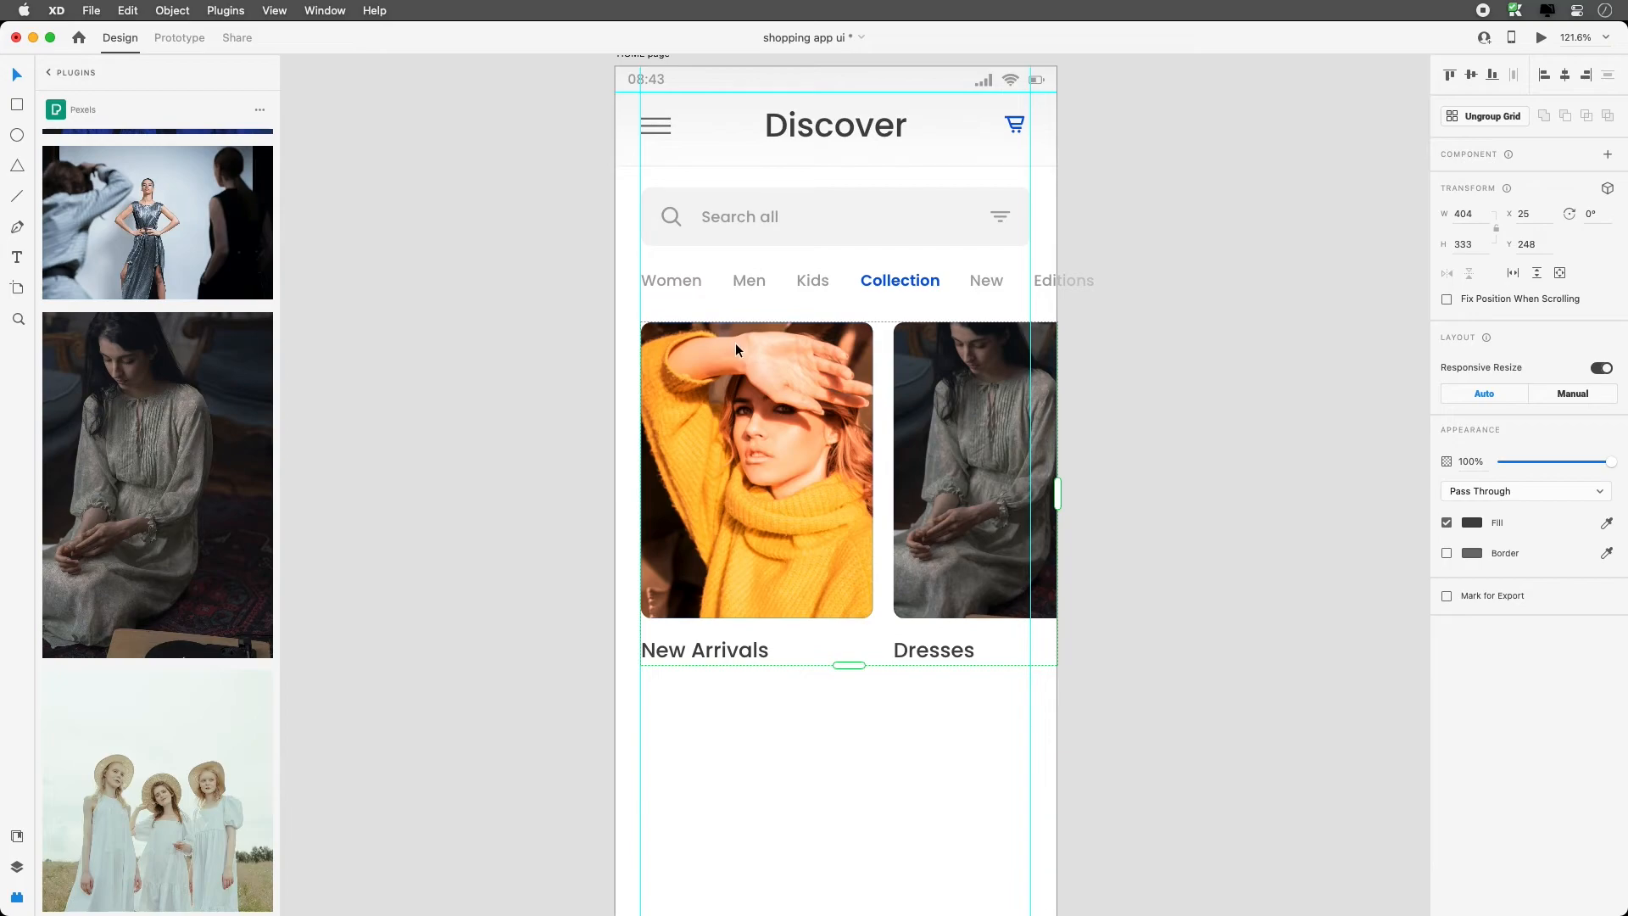
left_click(748, 281)
left_click_drag(663, 298, 685, 271)
left_click(674, 344)
left_click_drag(701, 381, 700, 373)
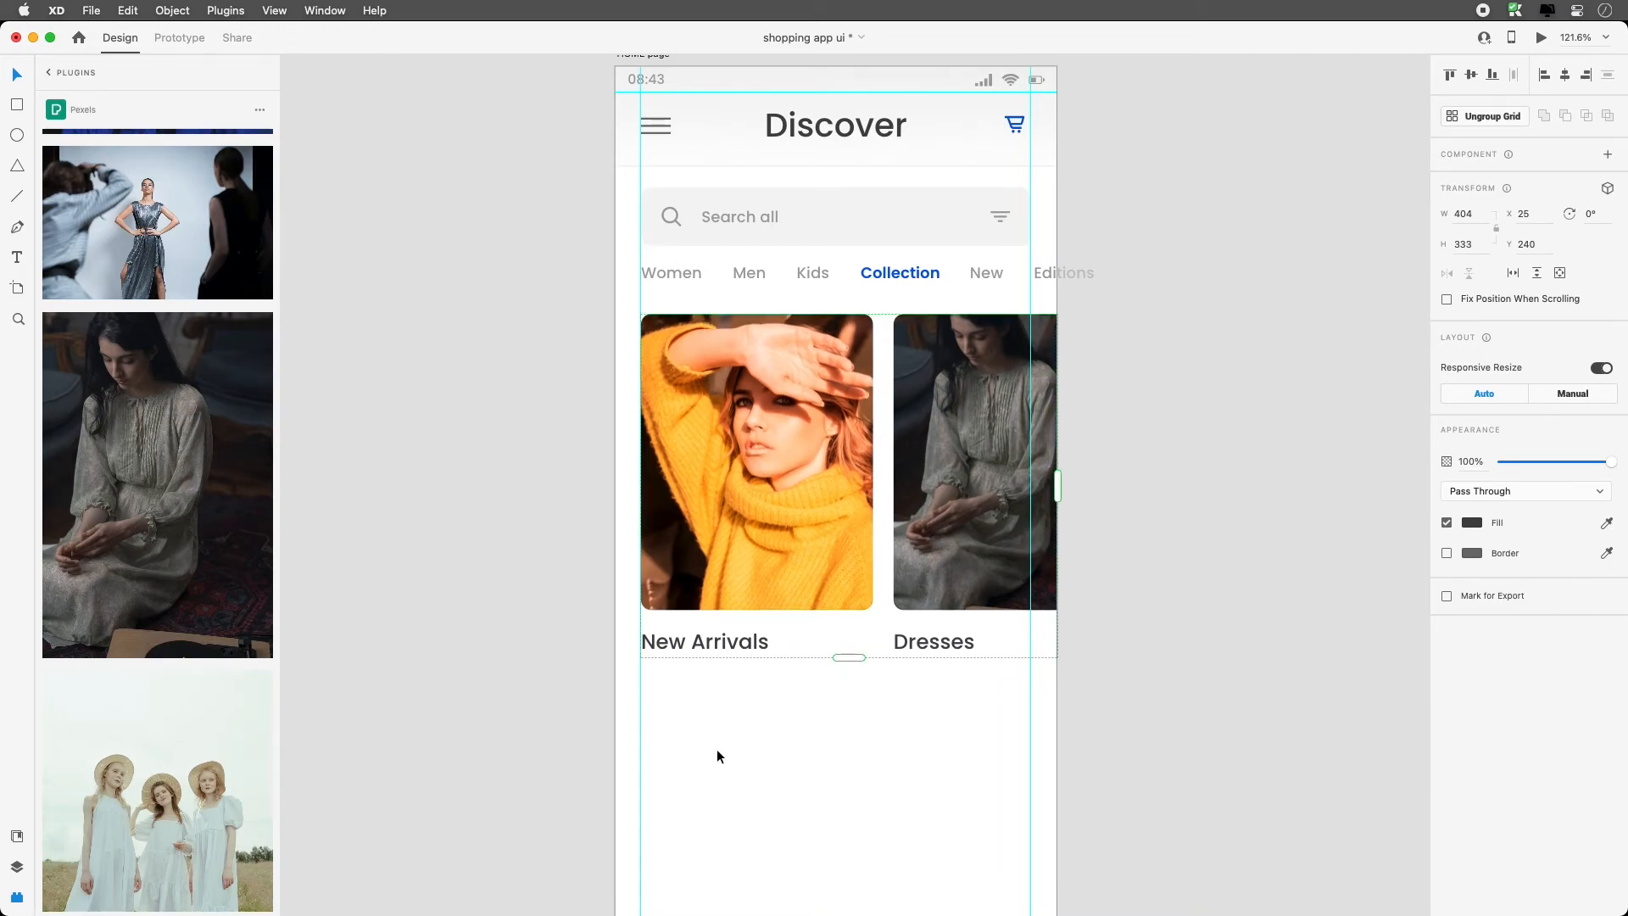
left_click(699, 803)
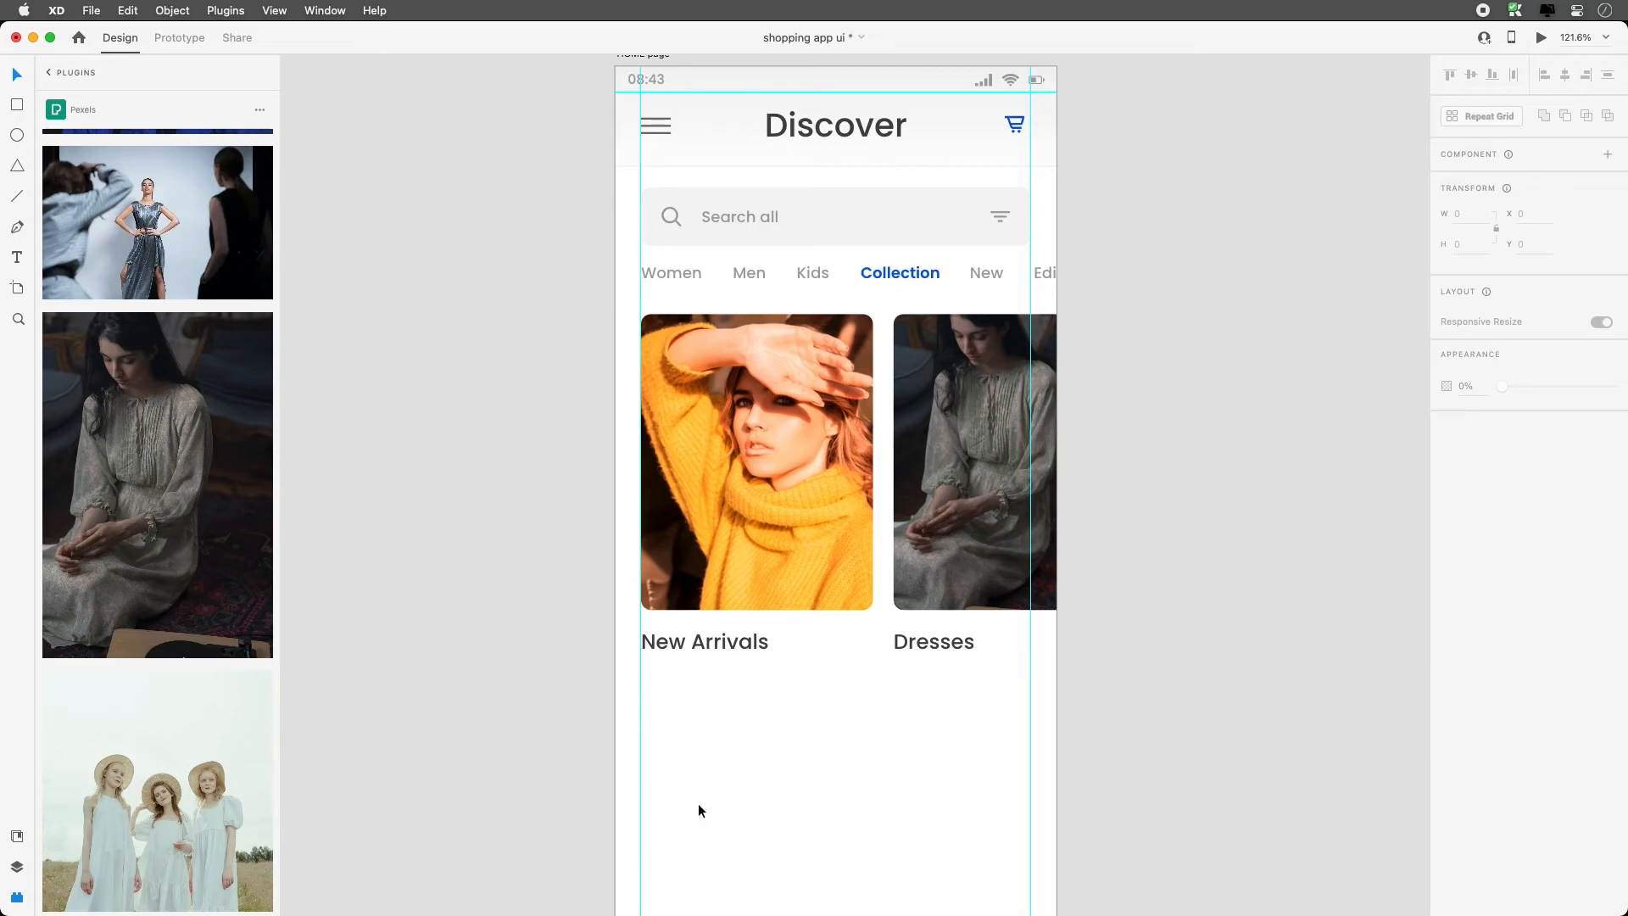
Rename the first card's caption from New Arrivals to Collection
scroll(814, 713, "down", 5)
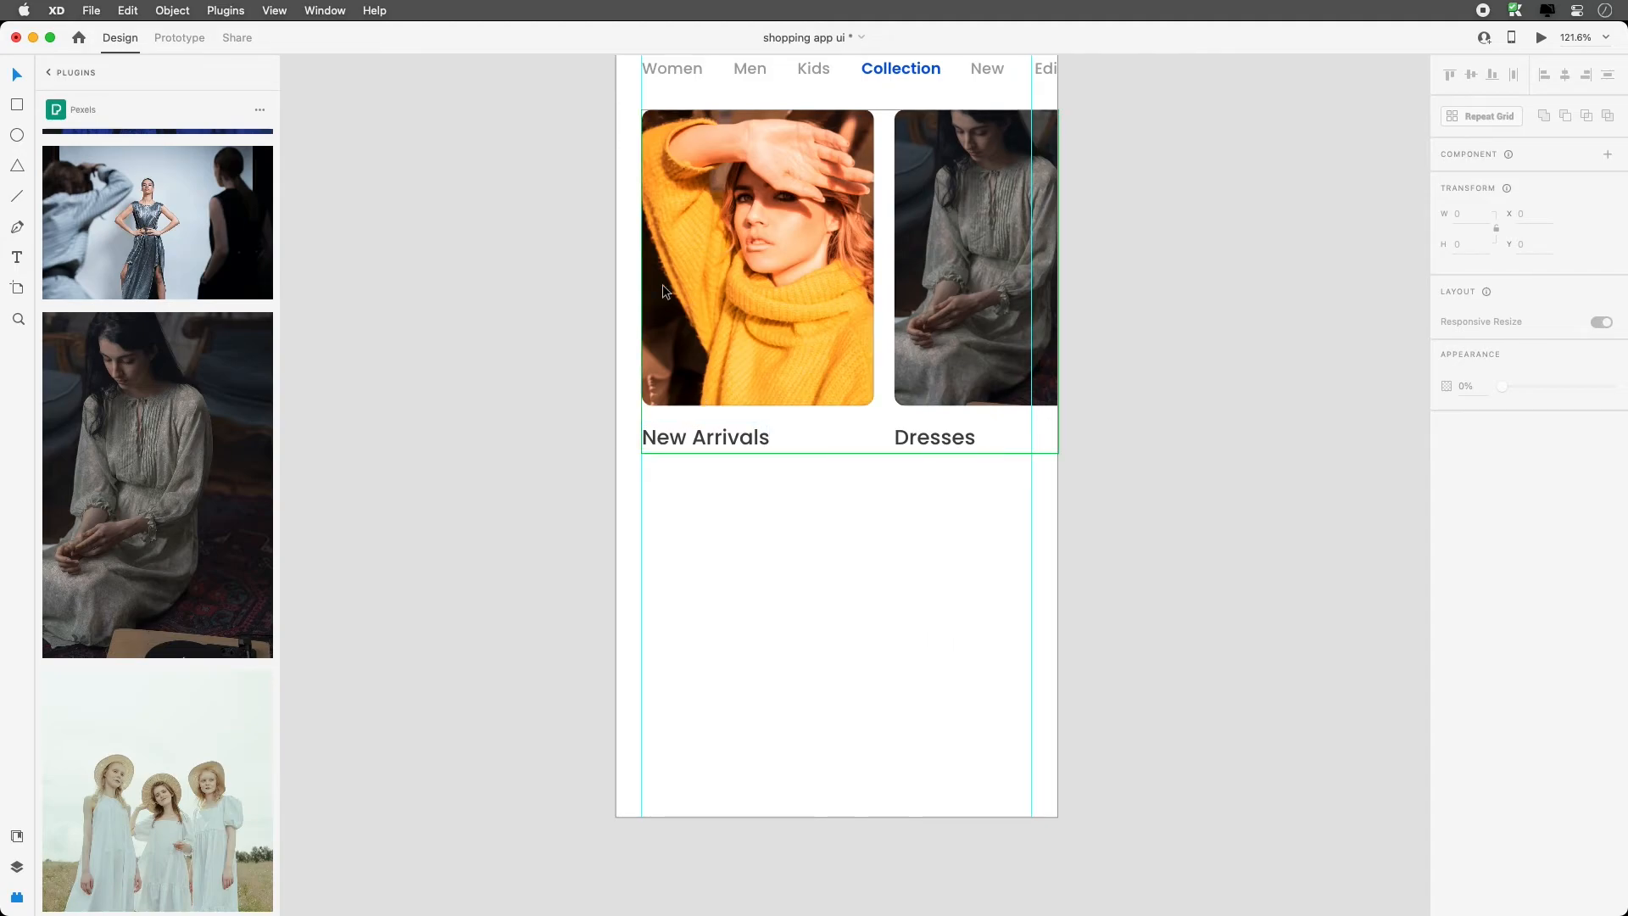
scroll(734, 552, "up", 2)
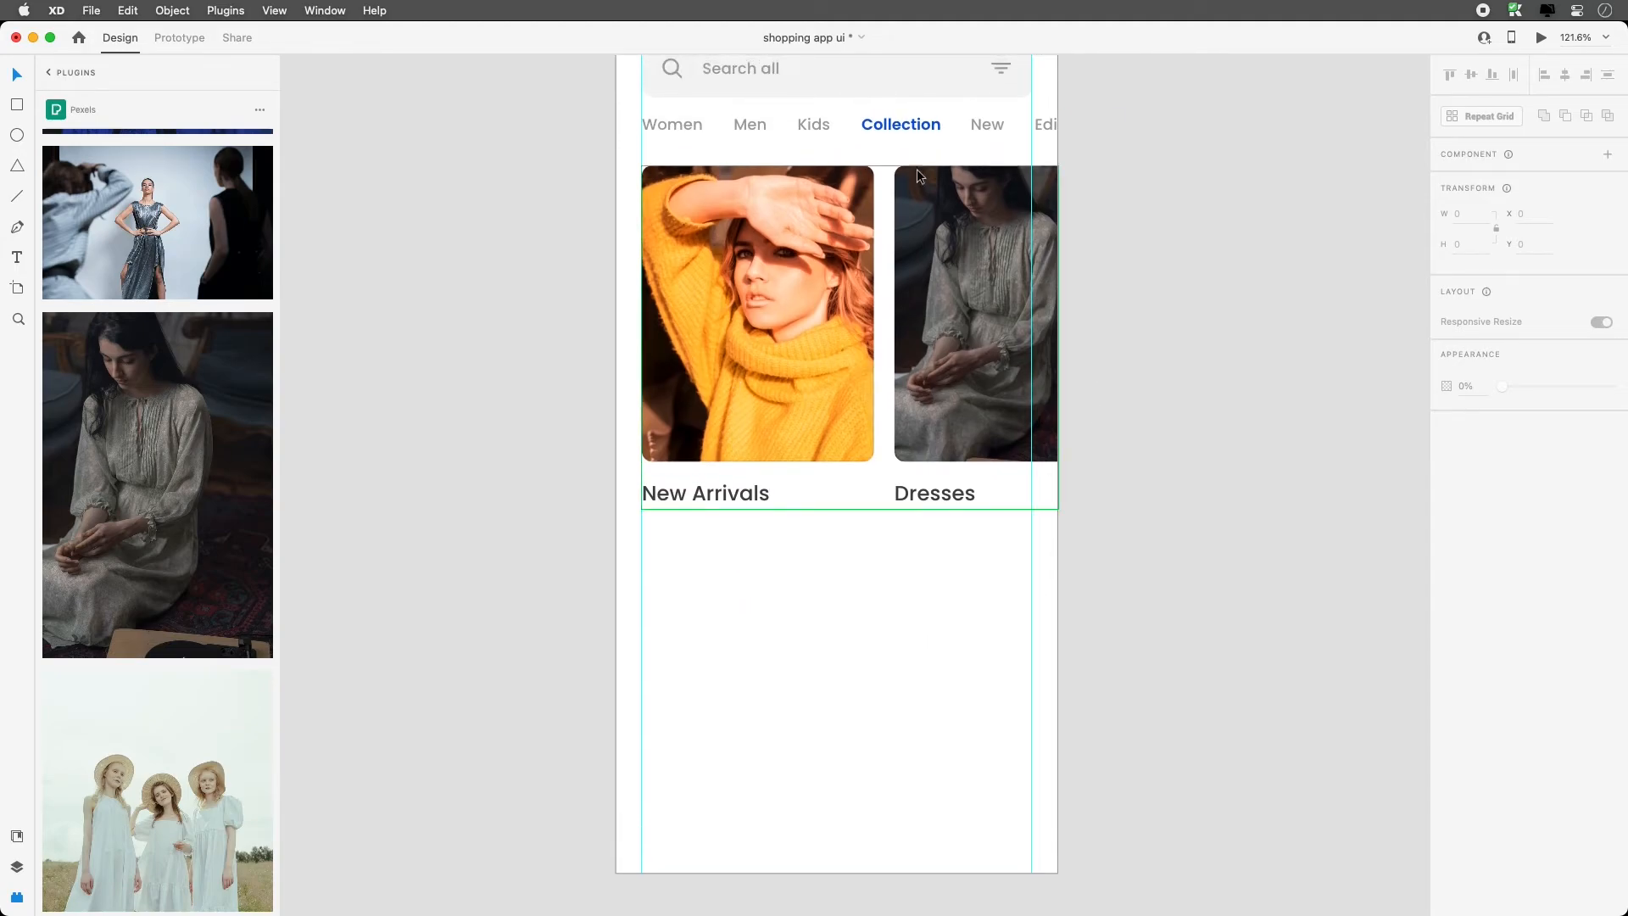
left_click(987, 123)
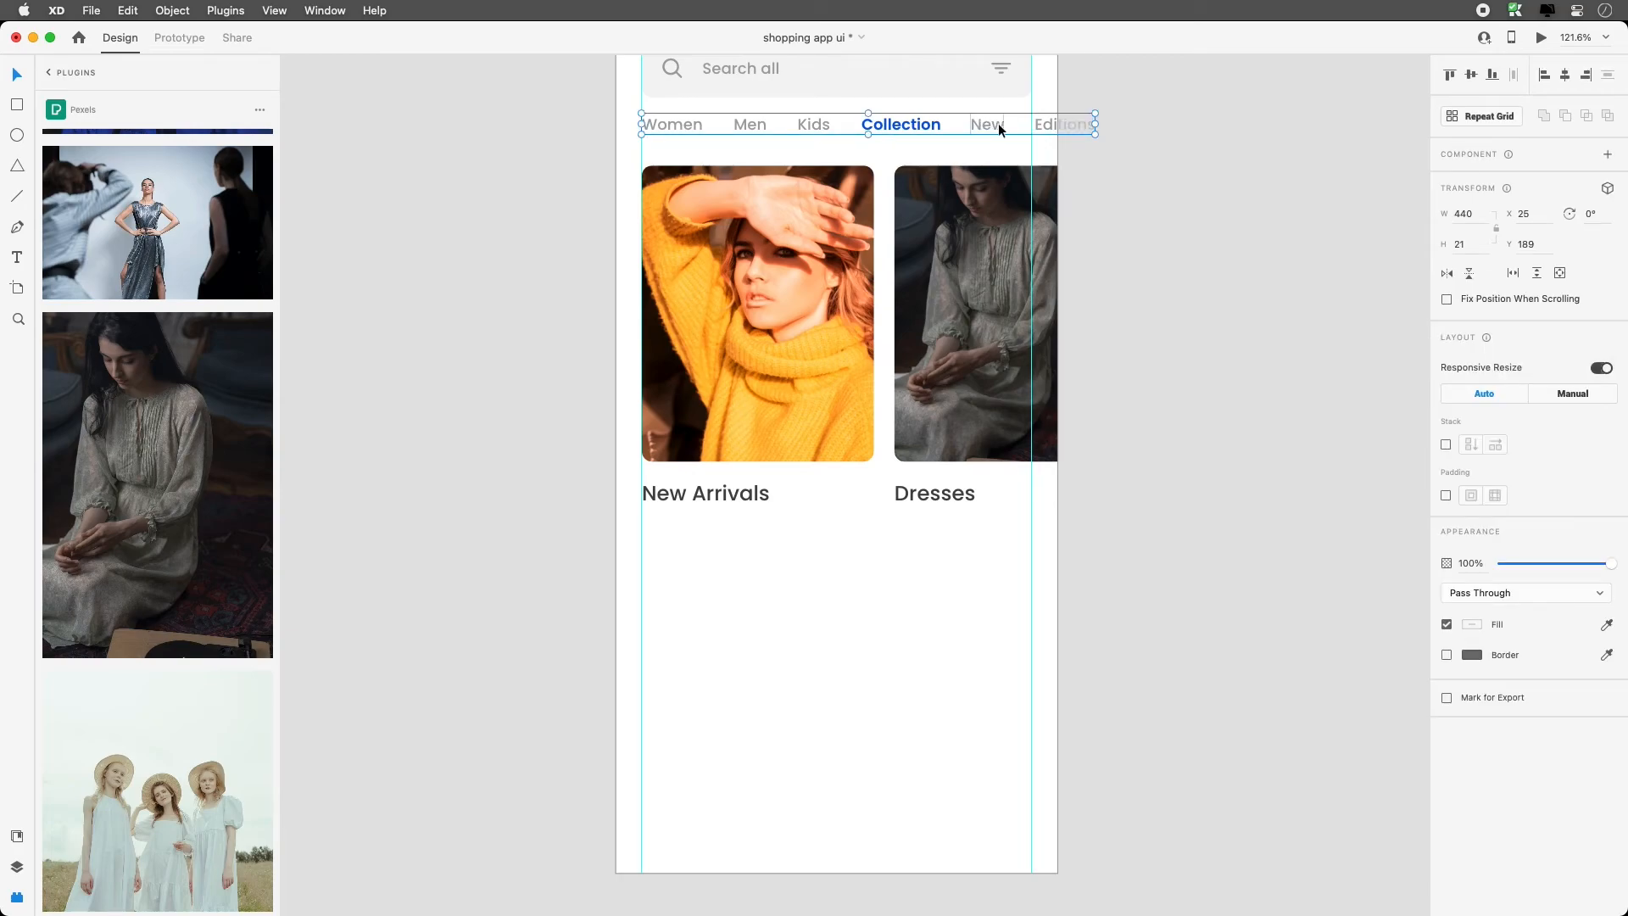
left_click(750, 502)
double_click(713, 490)
double_click(714, 490)
type("C")
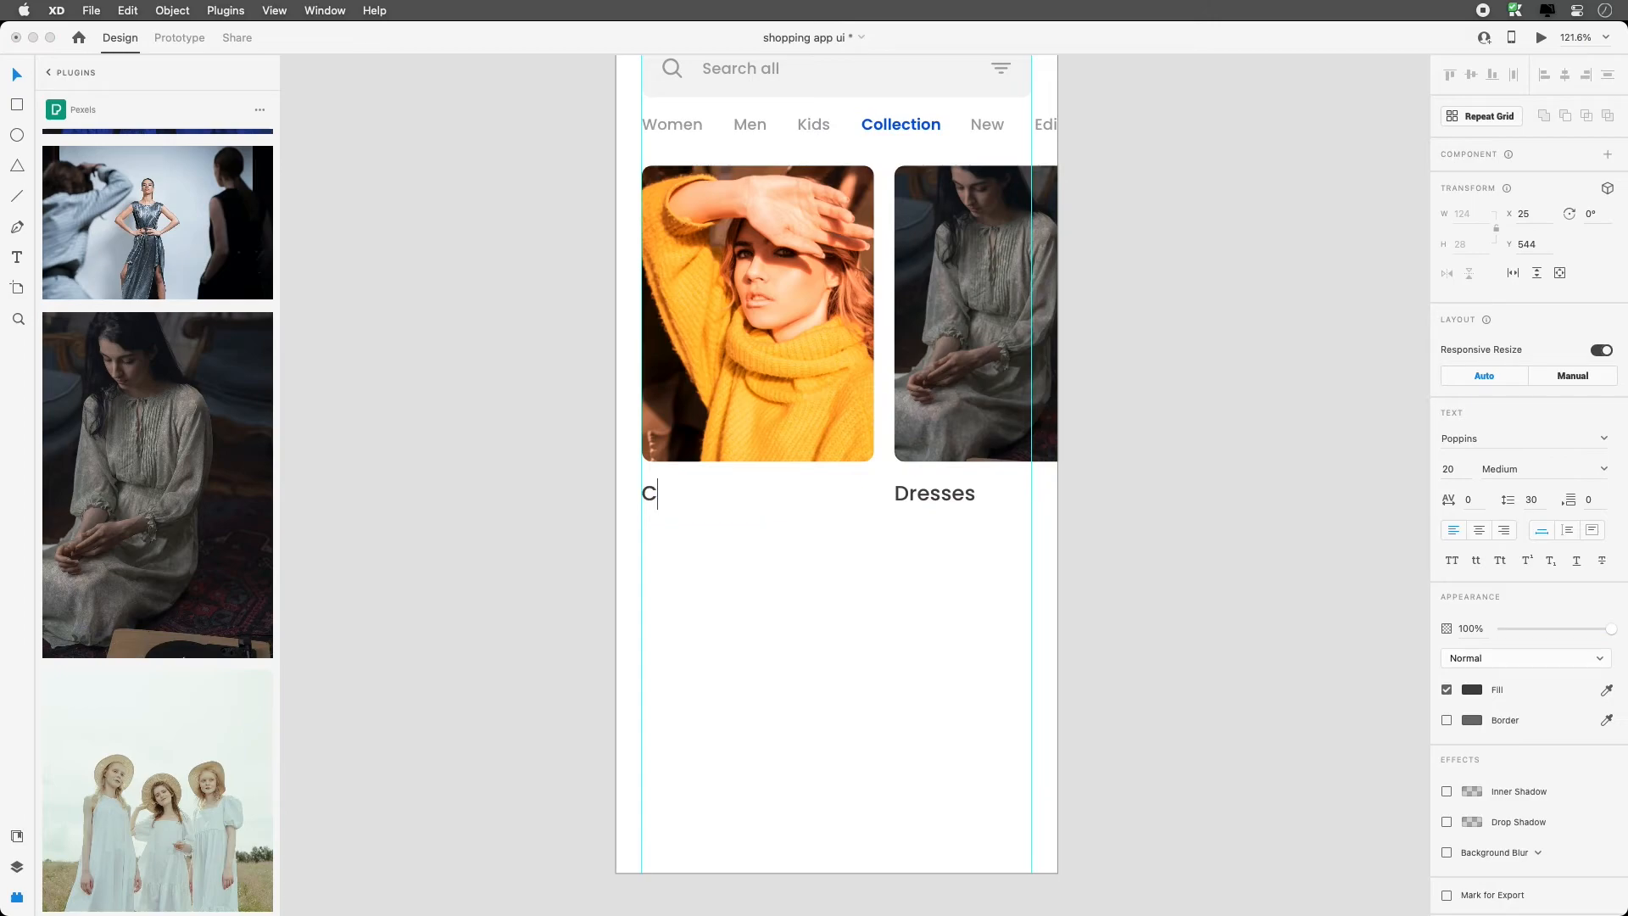
type("ollection")
key("Escape")
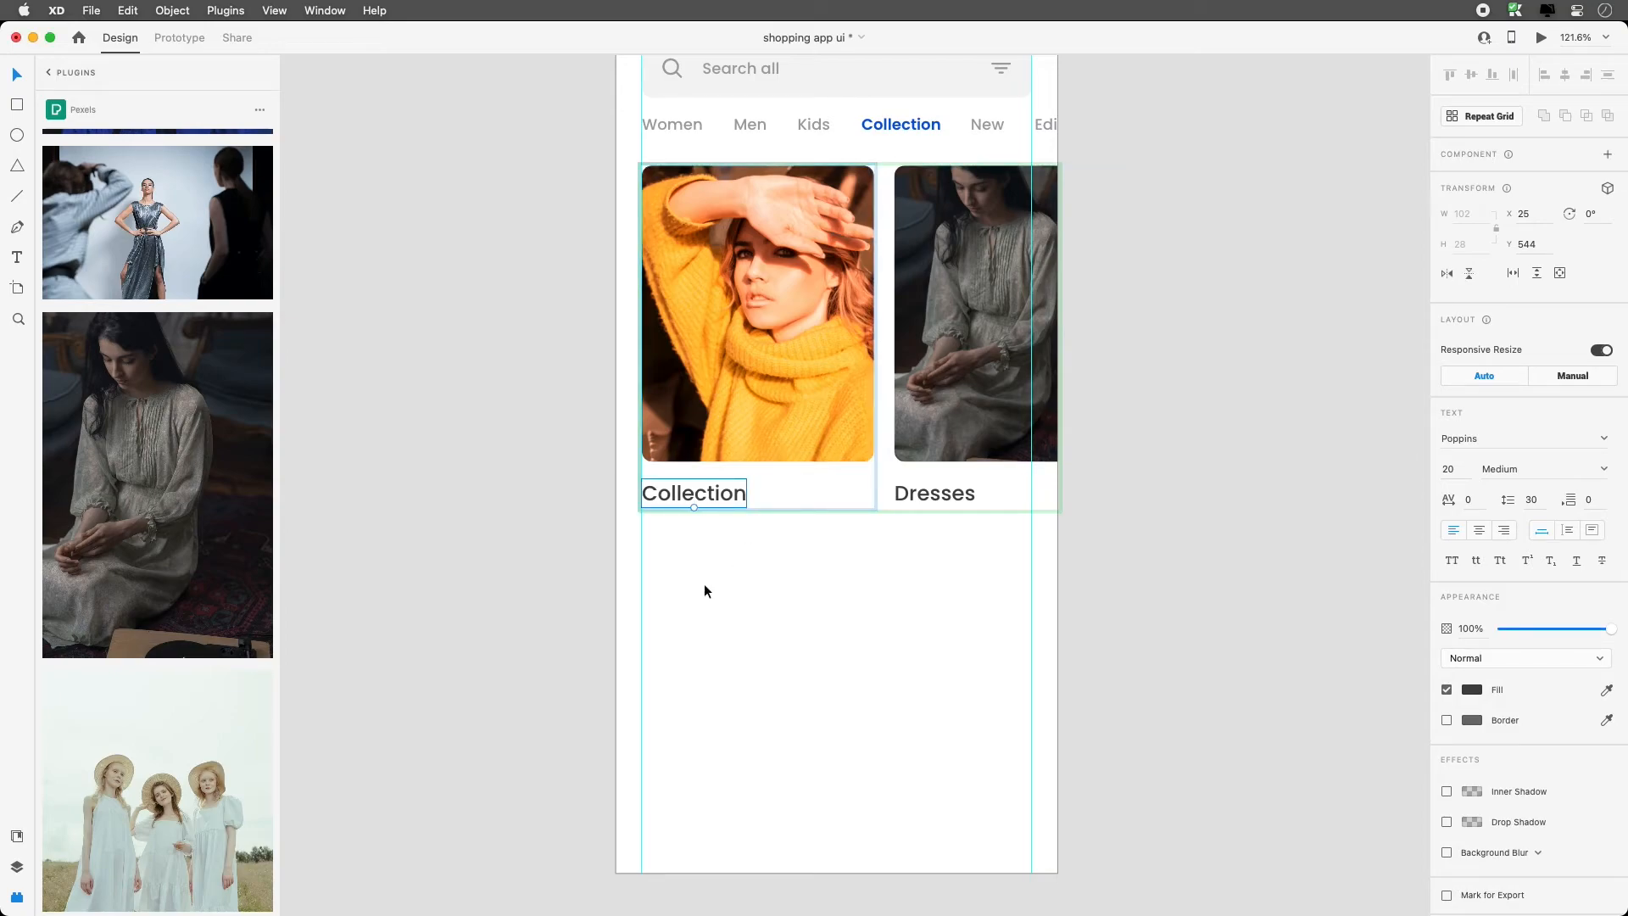
left_click(787, 585)
Stretch the card photos to 318 high and lower the Collection caption to Y 588
scroll(789, 587, "right", 2)
scroll(788, 587, "up", 2)
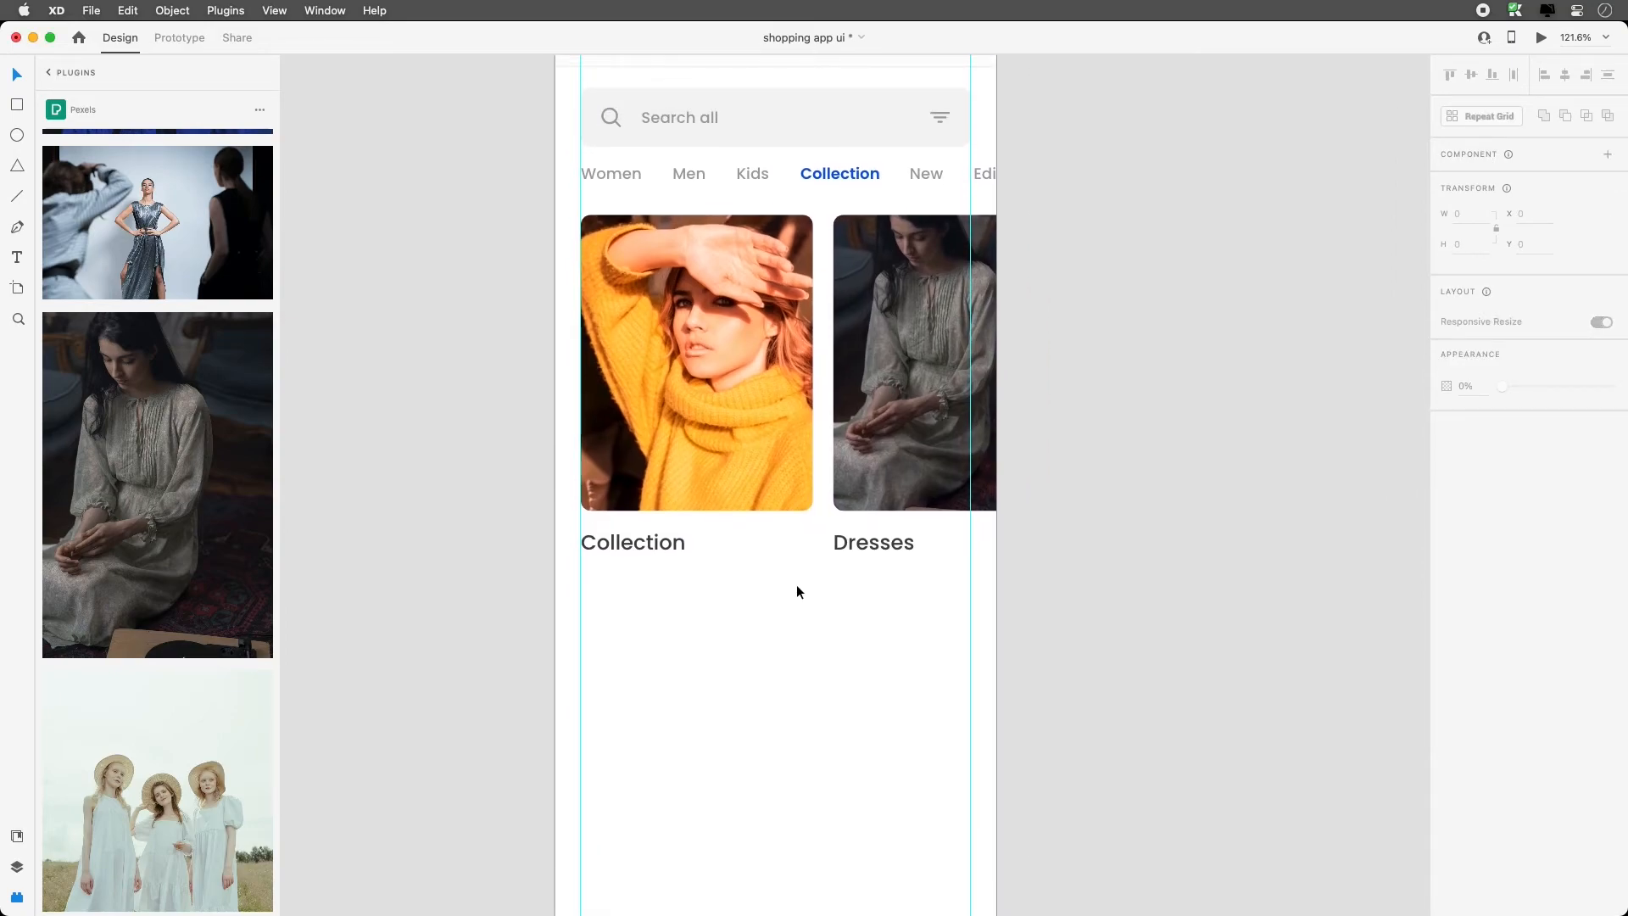
key("super+1")
scroll(639, 622, "right", 4)
scroll(639, 621, "up", 1)
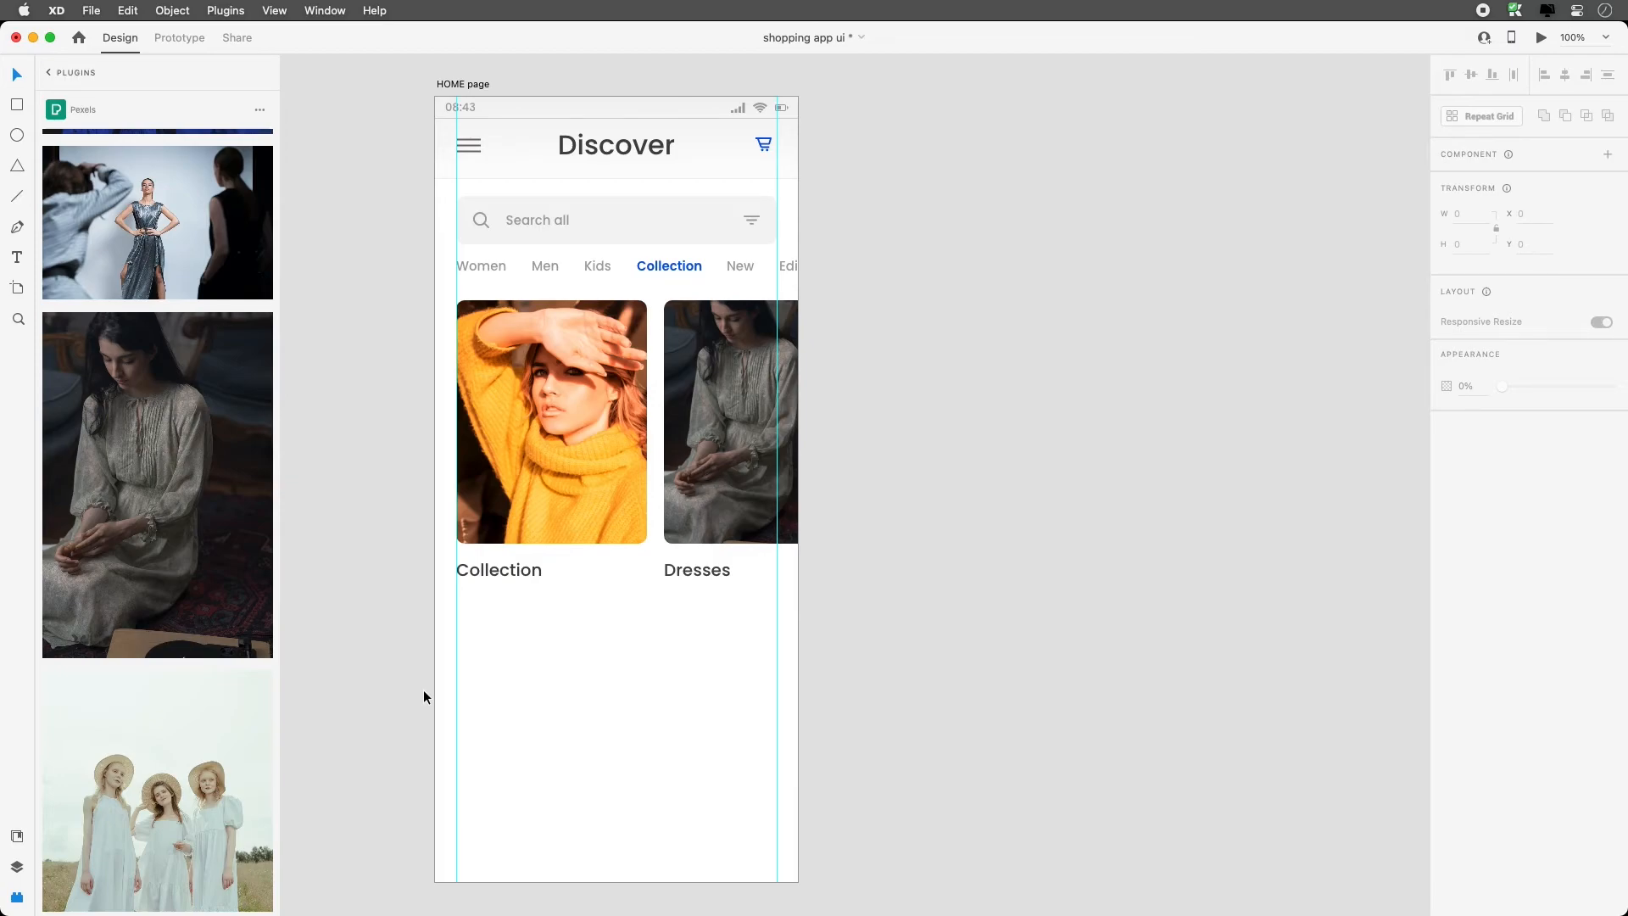
left_click(600, 480)
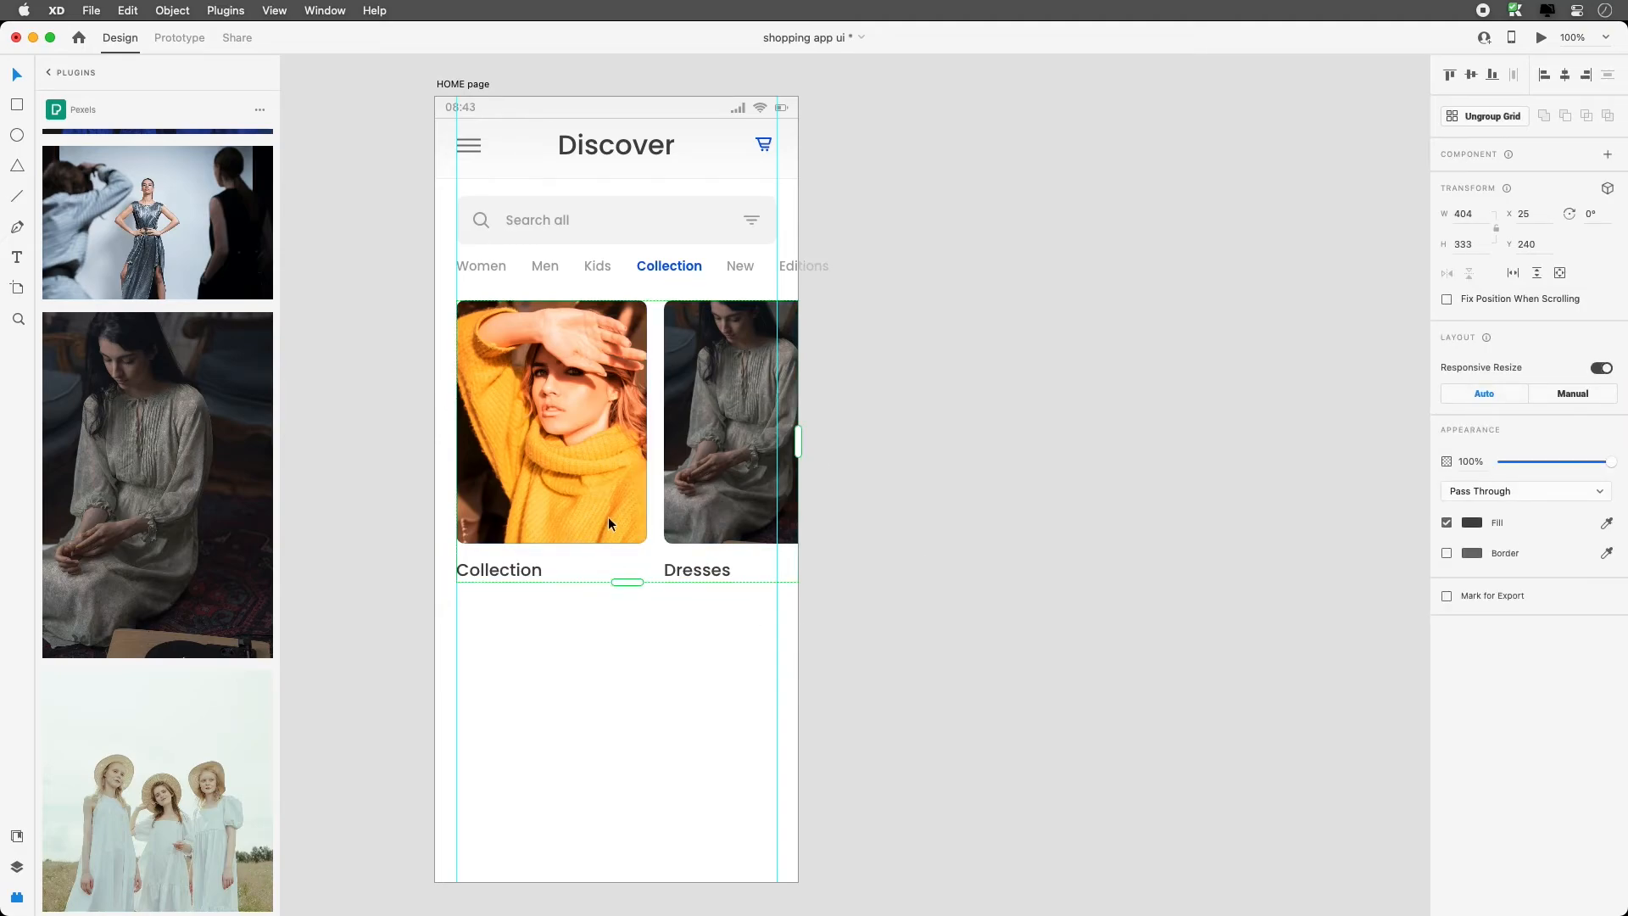
double_click(634, 503)
left_click_drag(552, 545, 526, 611)
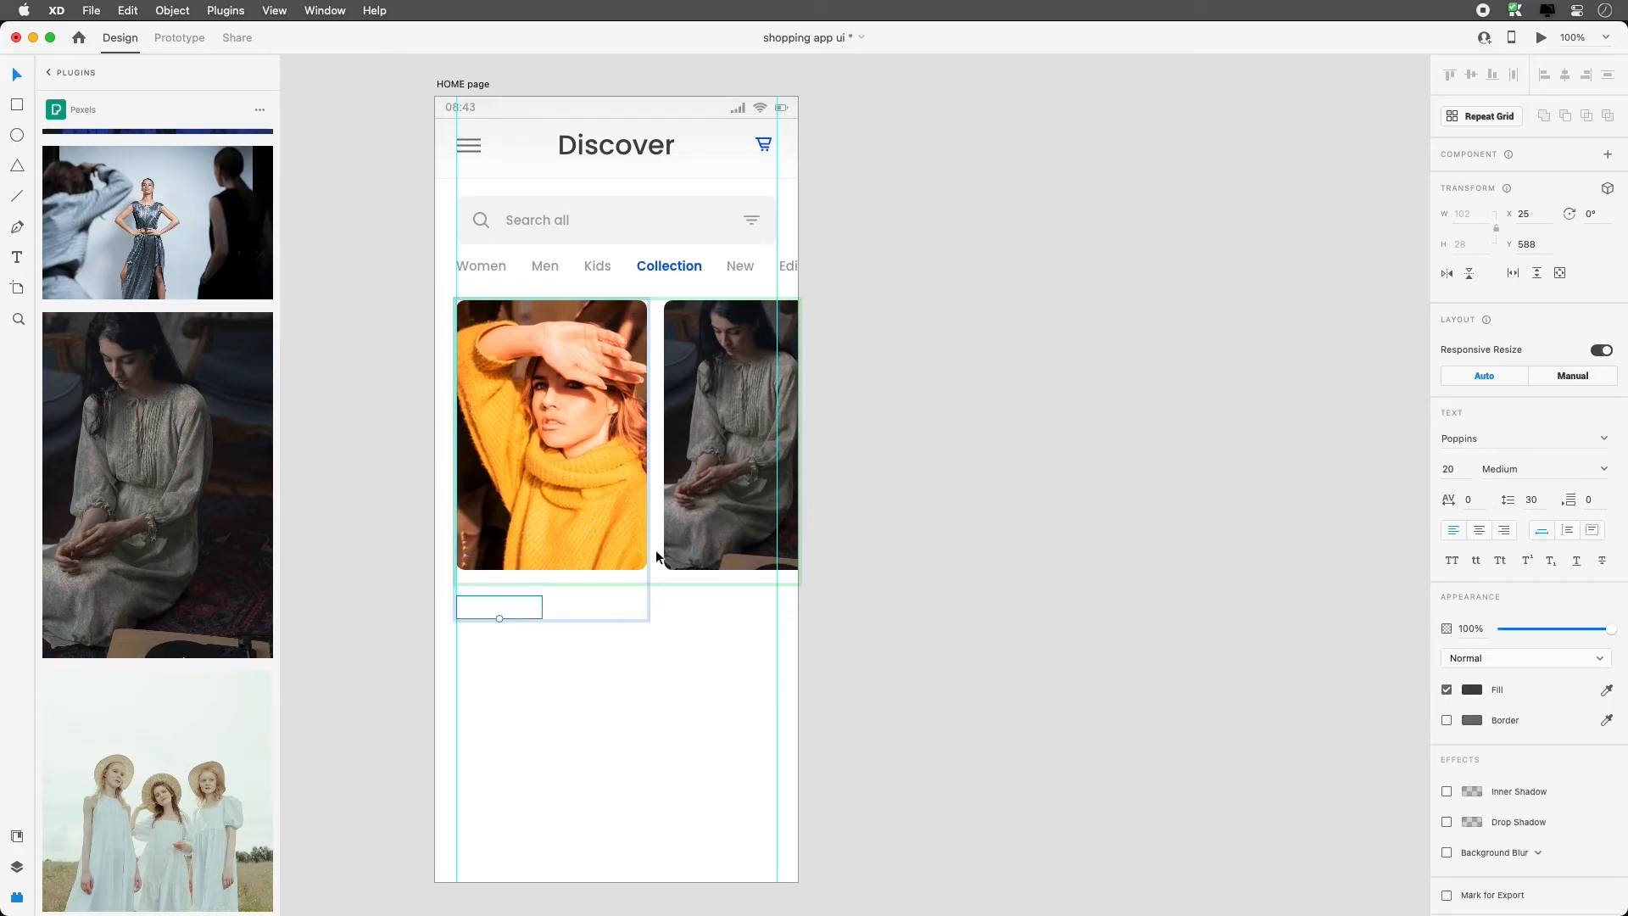
Try to extend the card repeat grid to 691 high, and undo that along with the caption move
left_click(695, 658)
left_click(670, 581)
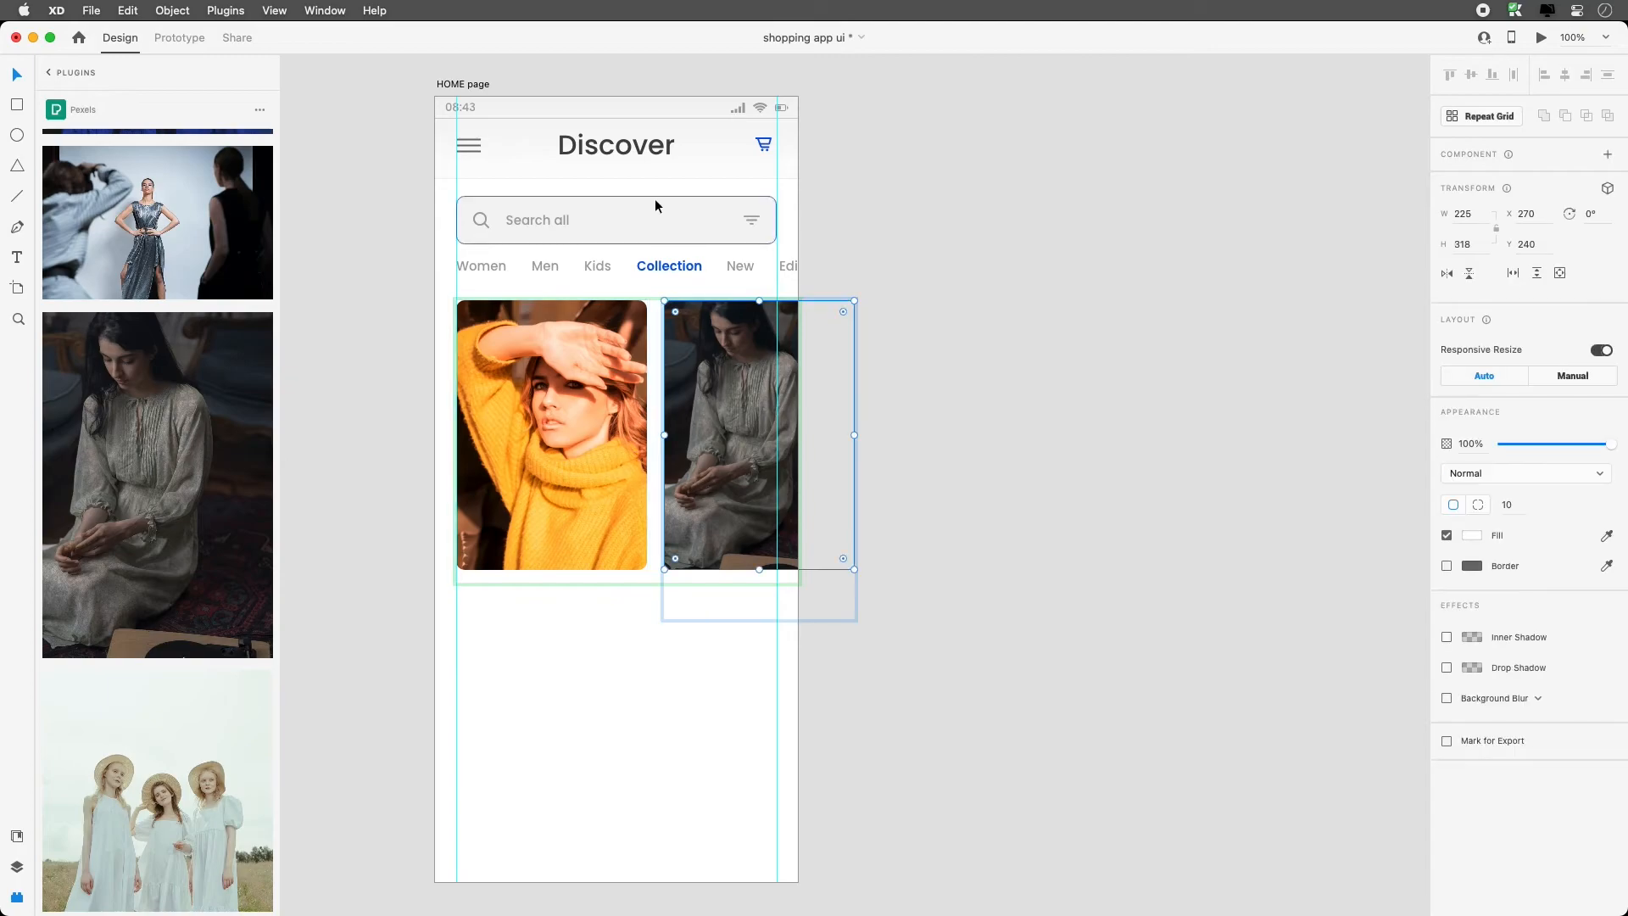
left_click(724, 591)
double_click(695, 790)
left_click(695, 522)
left_click_drag(626, 582, 632, 883)
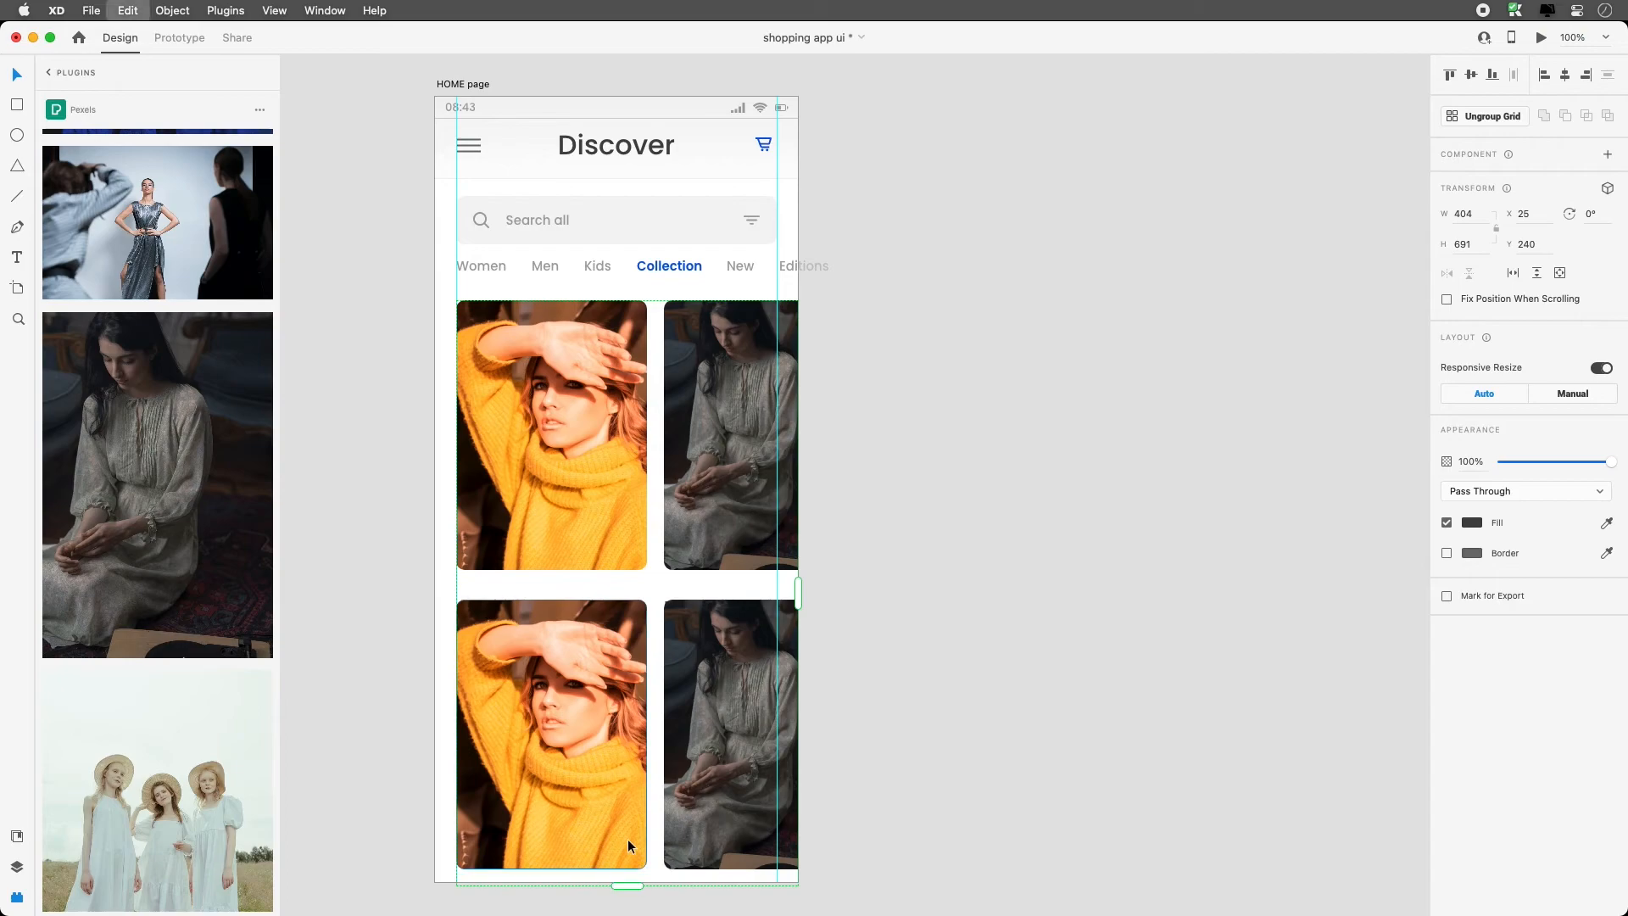
key("super+z")
key("super+z")
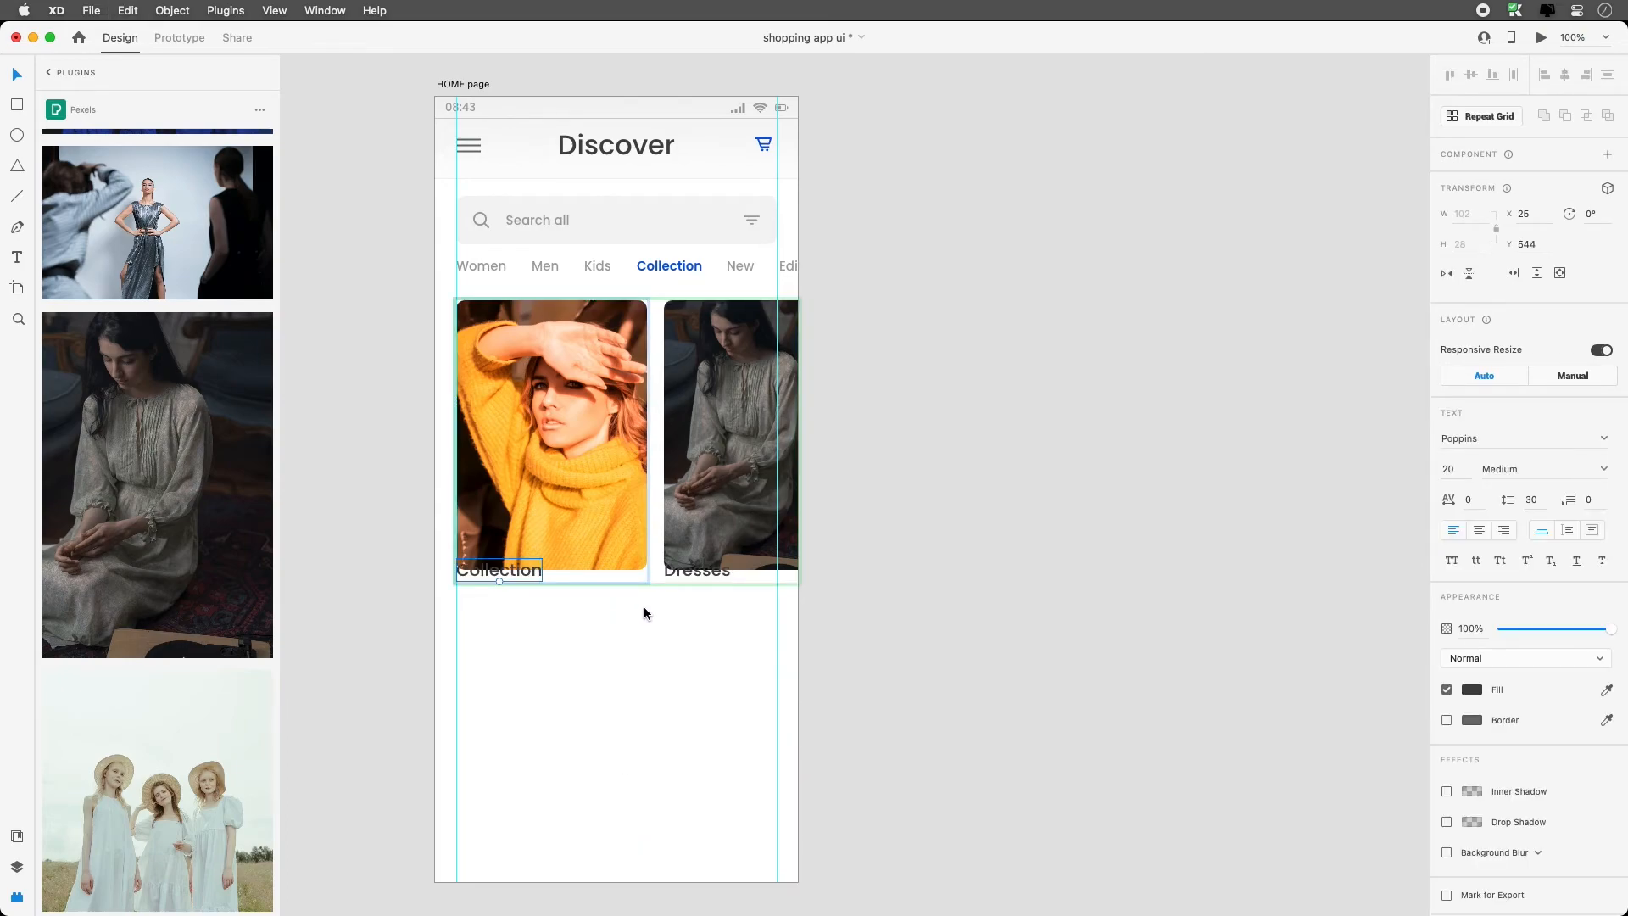
Extend the card repeat grid to 351 high and lower the Collection caption to Y 558, just under its photo
key("Escape")
key("Escape")
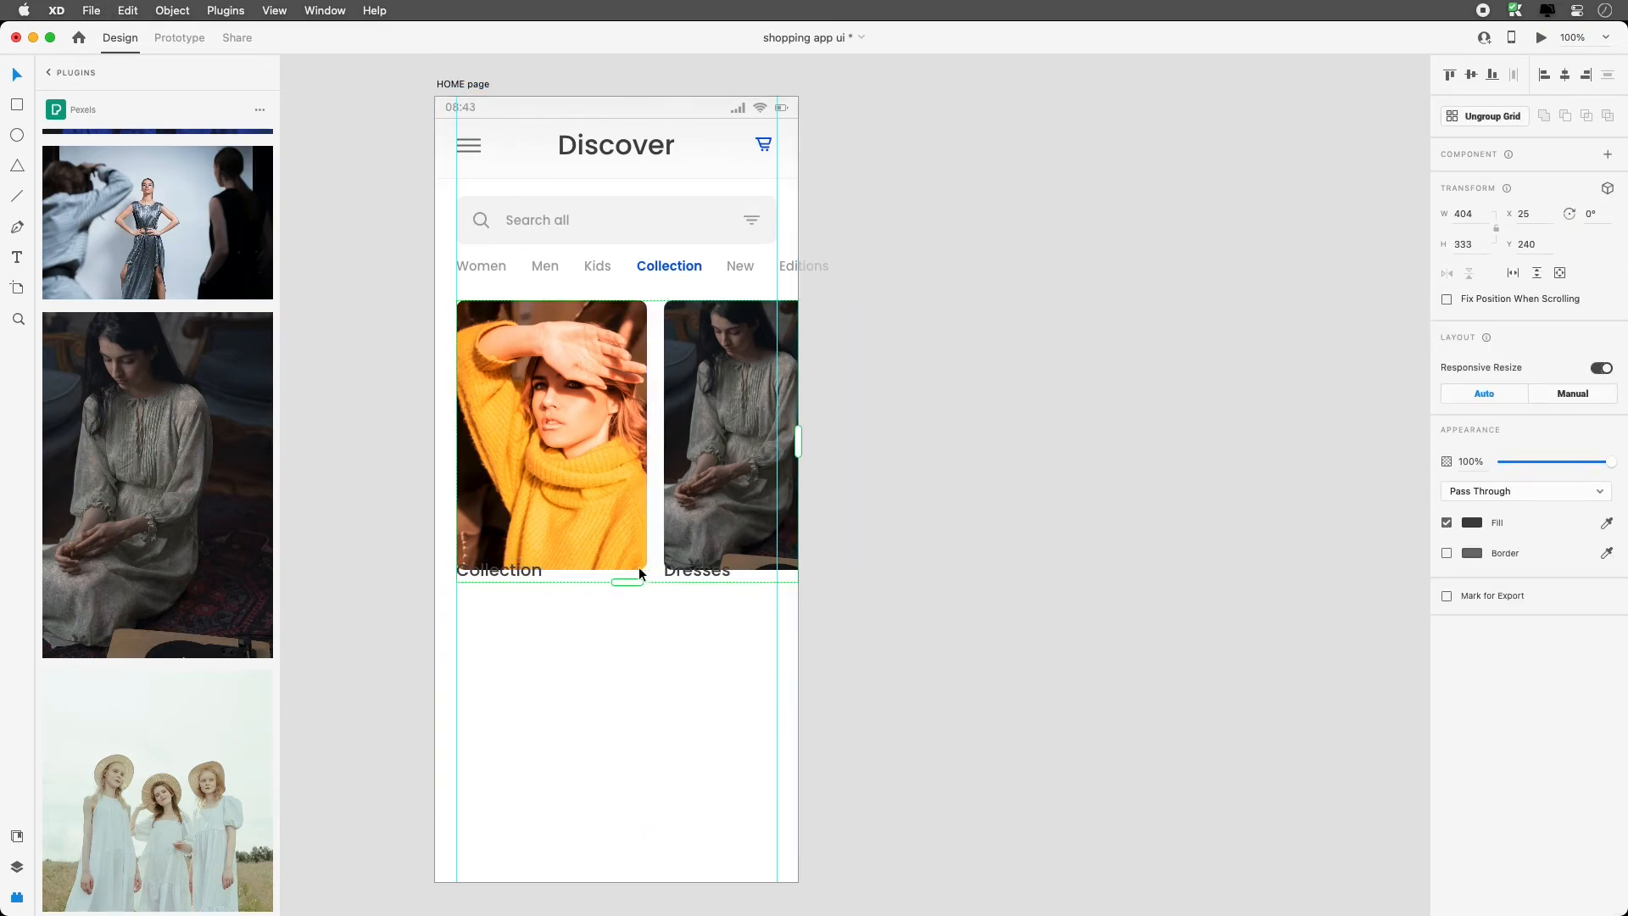
mouse_move(645, 584)
left_mouse_down()
mouse_move(632, 615)
mouse_move(632, 600)
left_mouse_up()
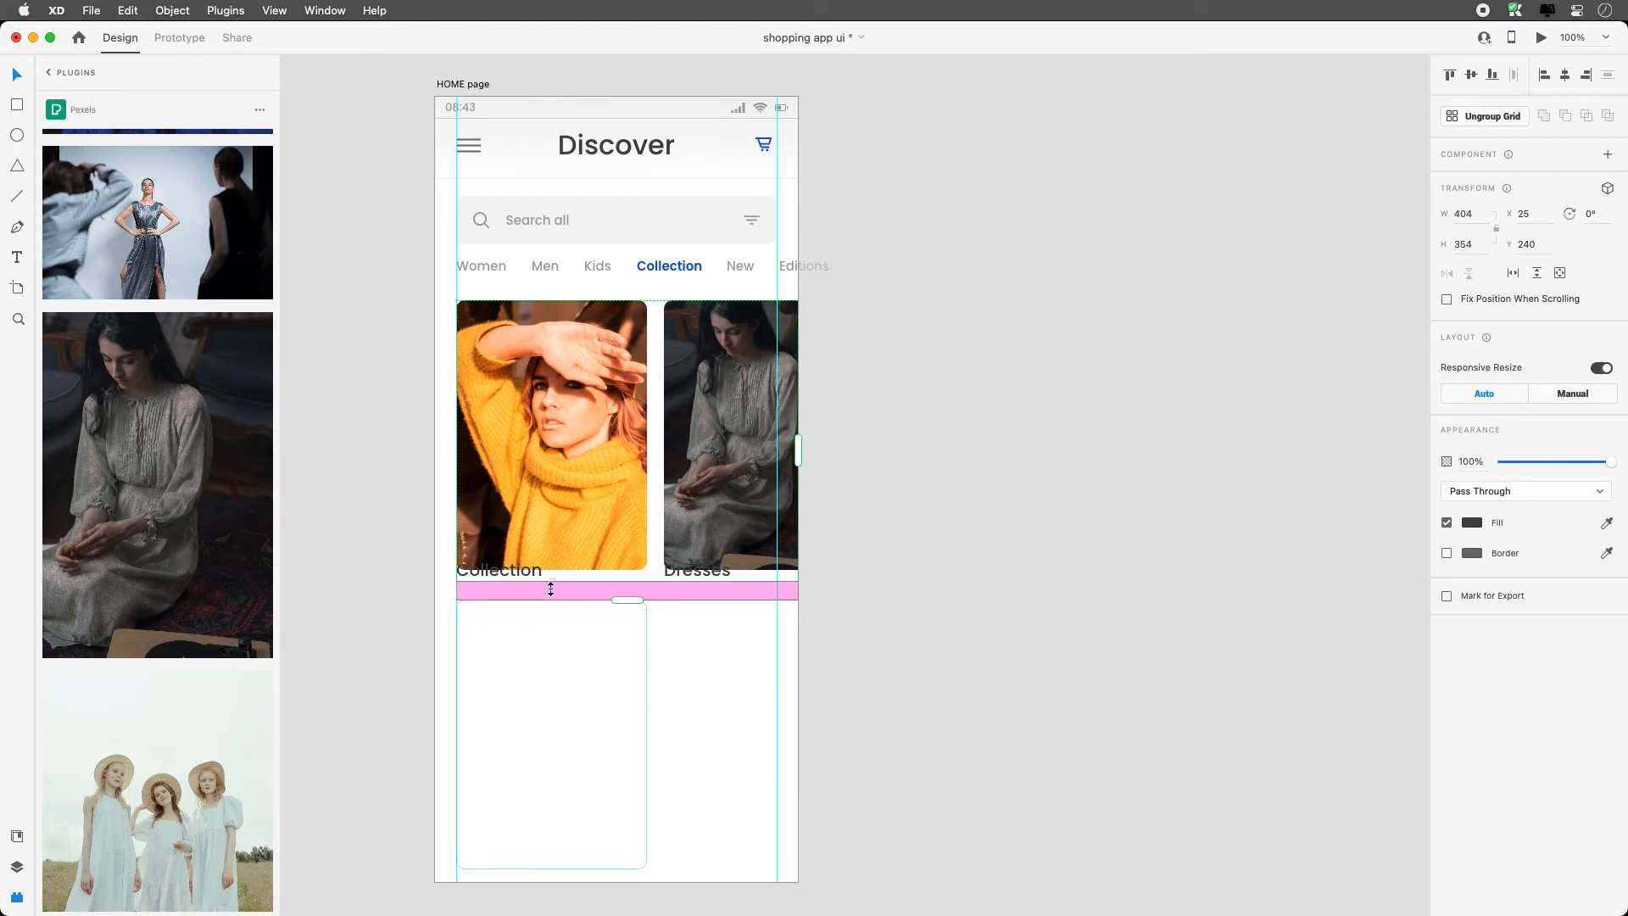
left_click_drag(521, 574, 524, 583)
key("super+z")
double_click(519, 573)
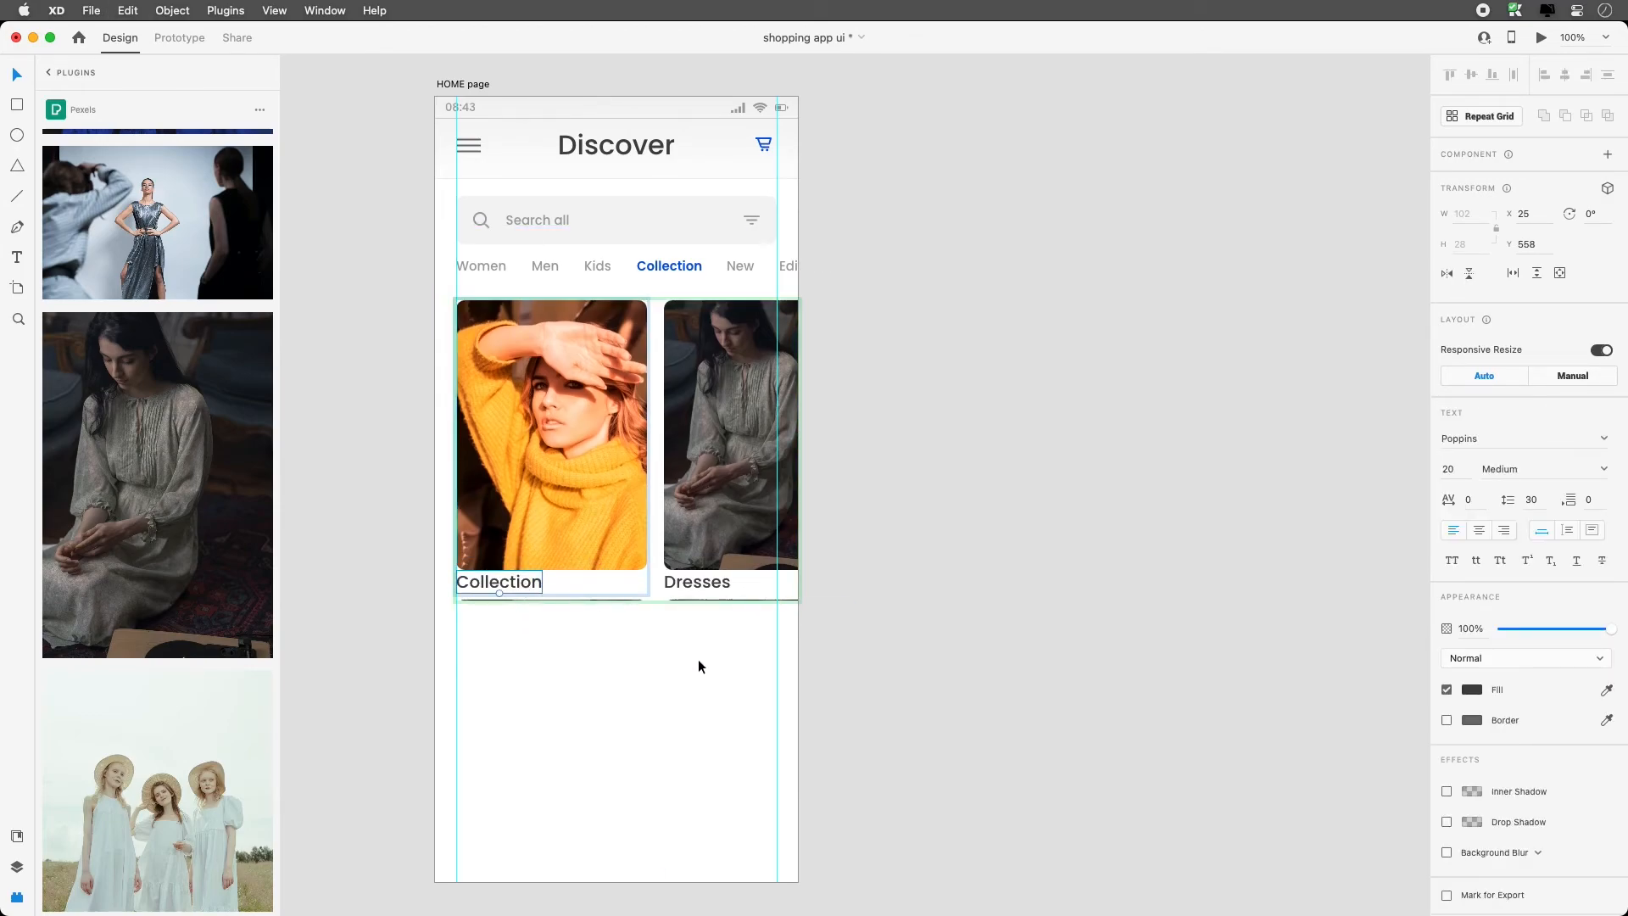
key("Escape")
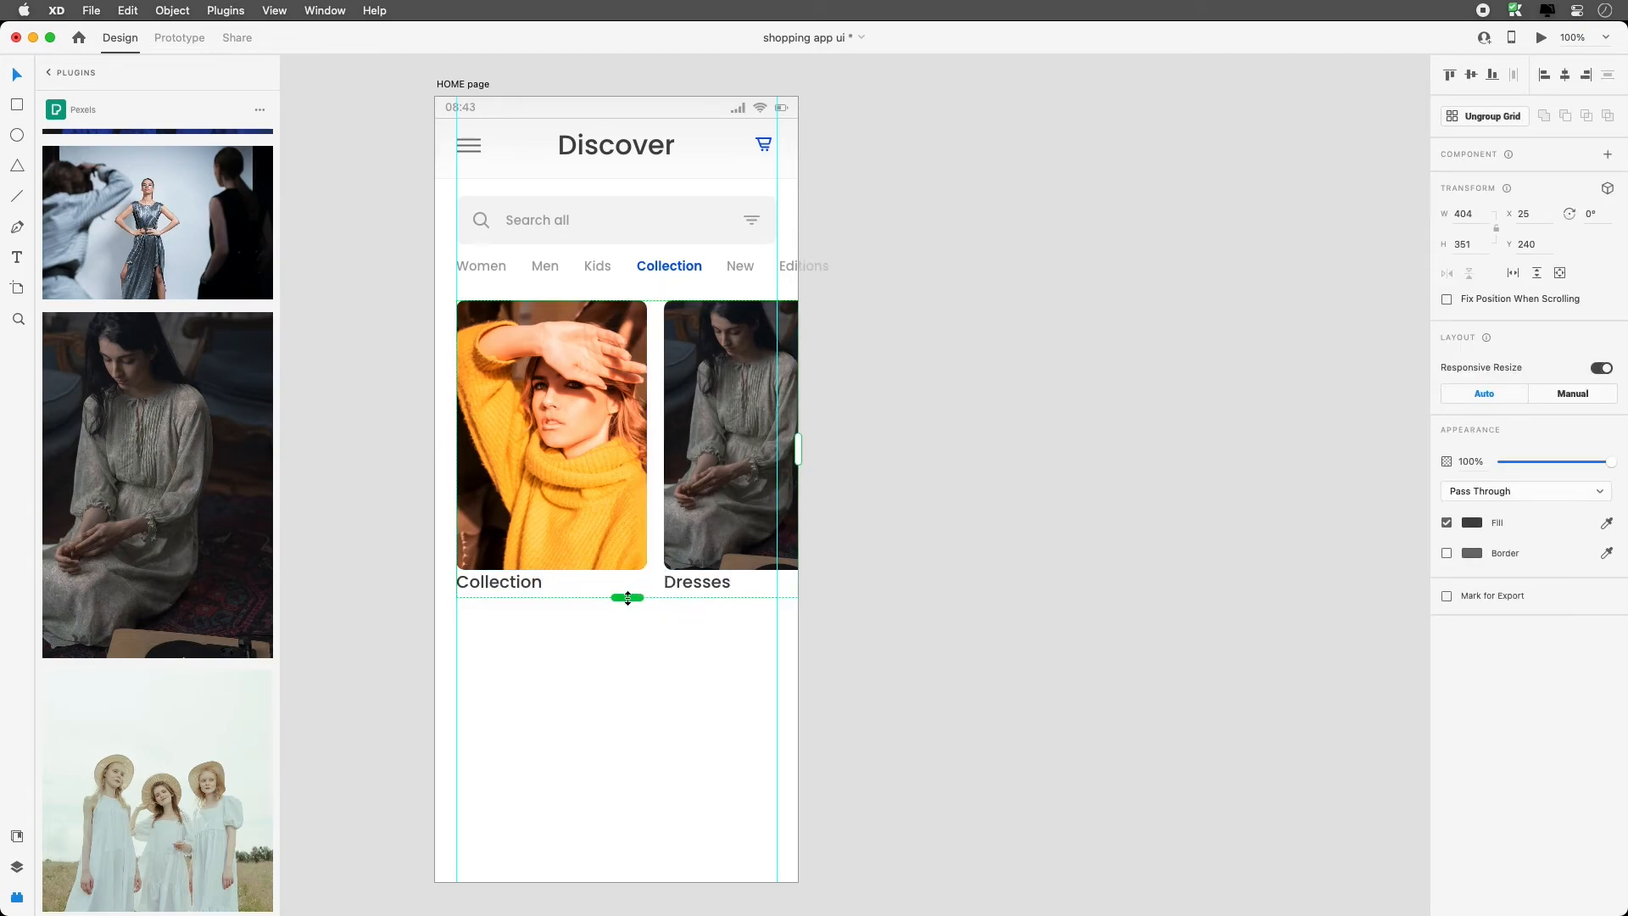
left_click(646, 648)
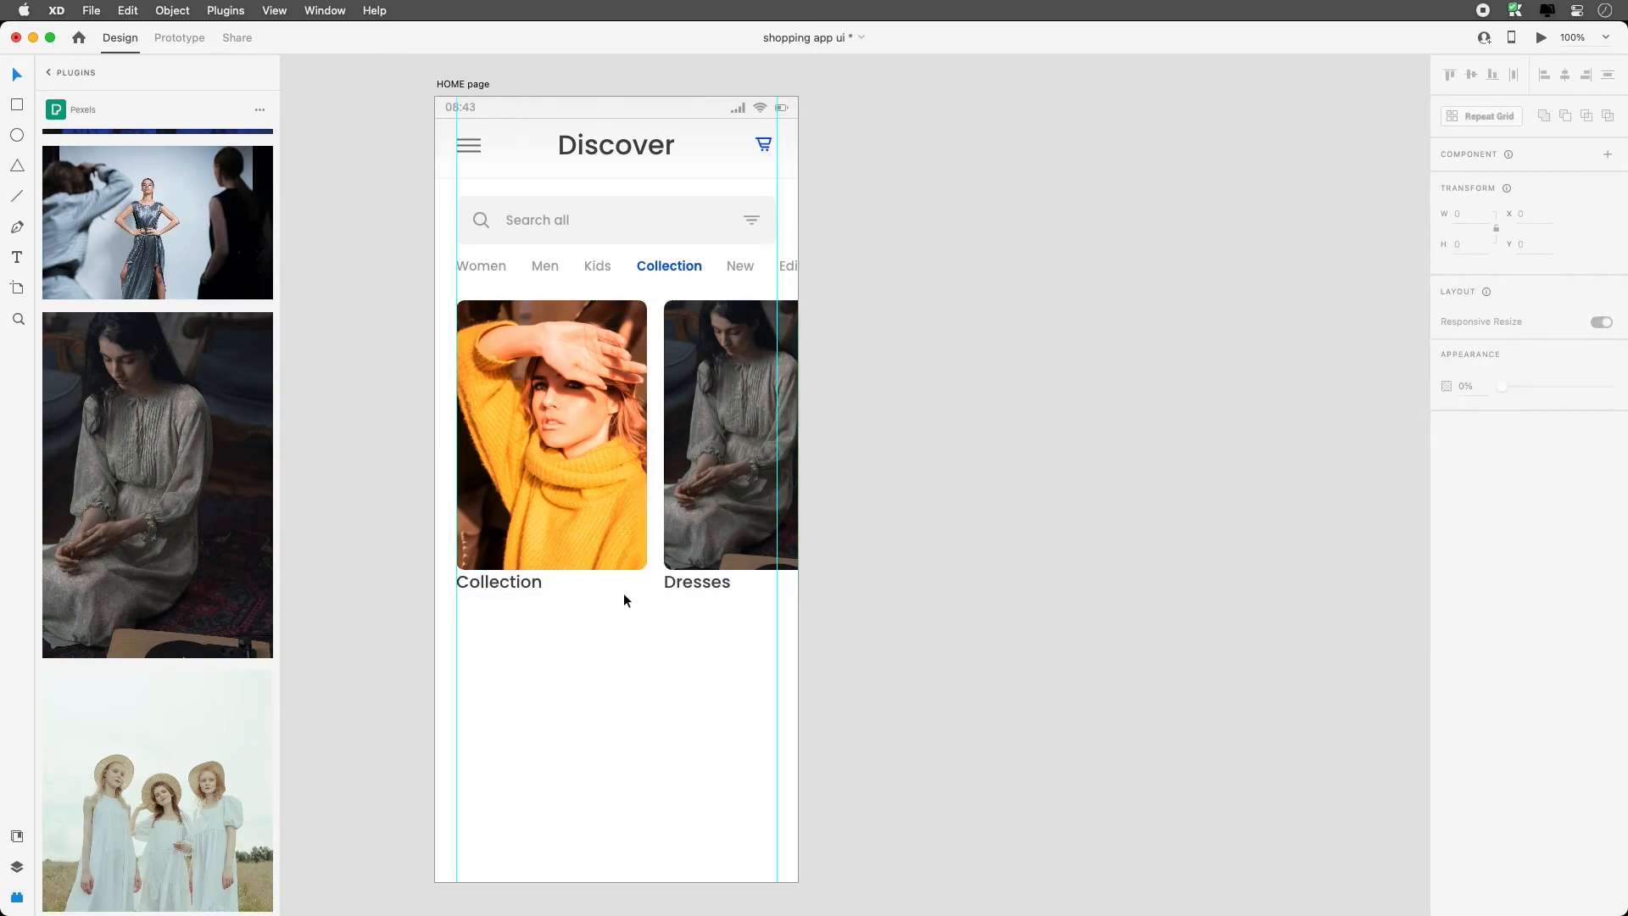
Extend the card grid to 423 high with a row gap of 47, and lower the Collection caption slightly further below its photo
left_click(508, 583)
left_click_drag(628, 596, 602, 627)
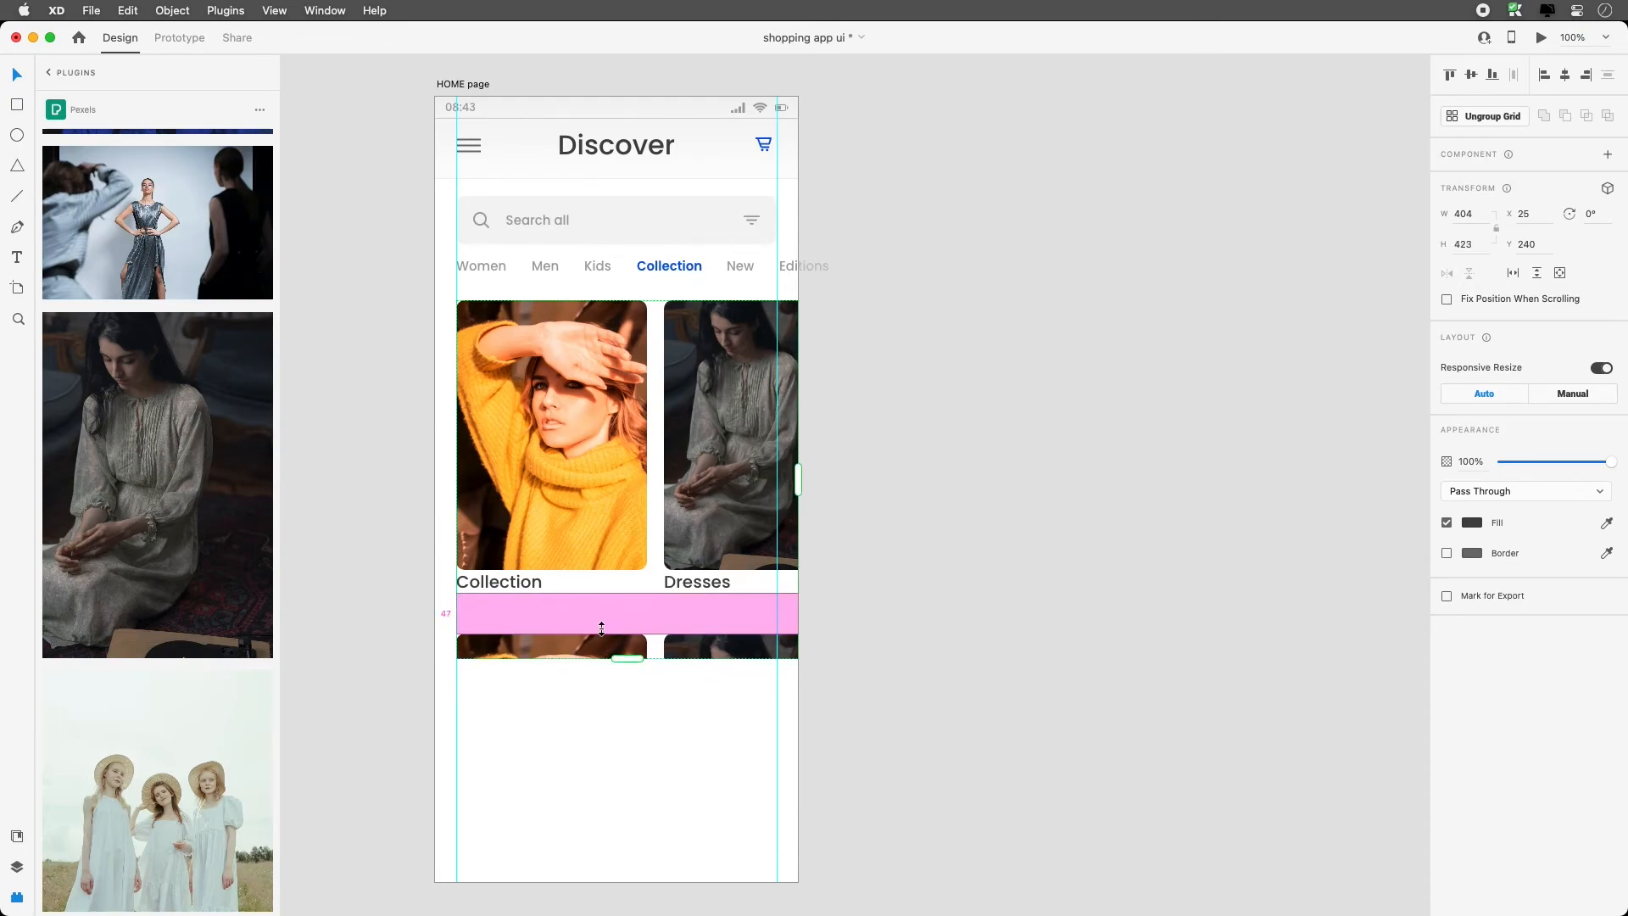
double_click(507, 581)
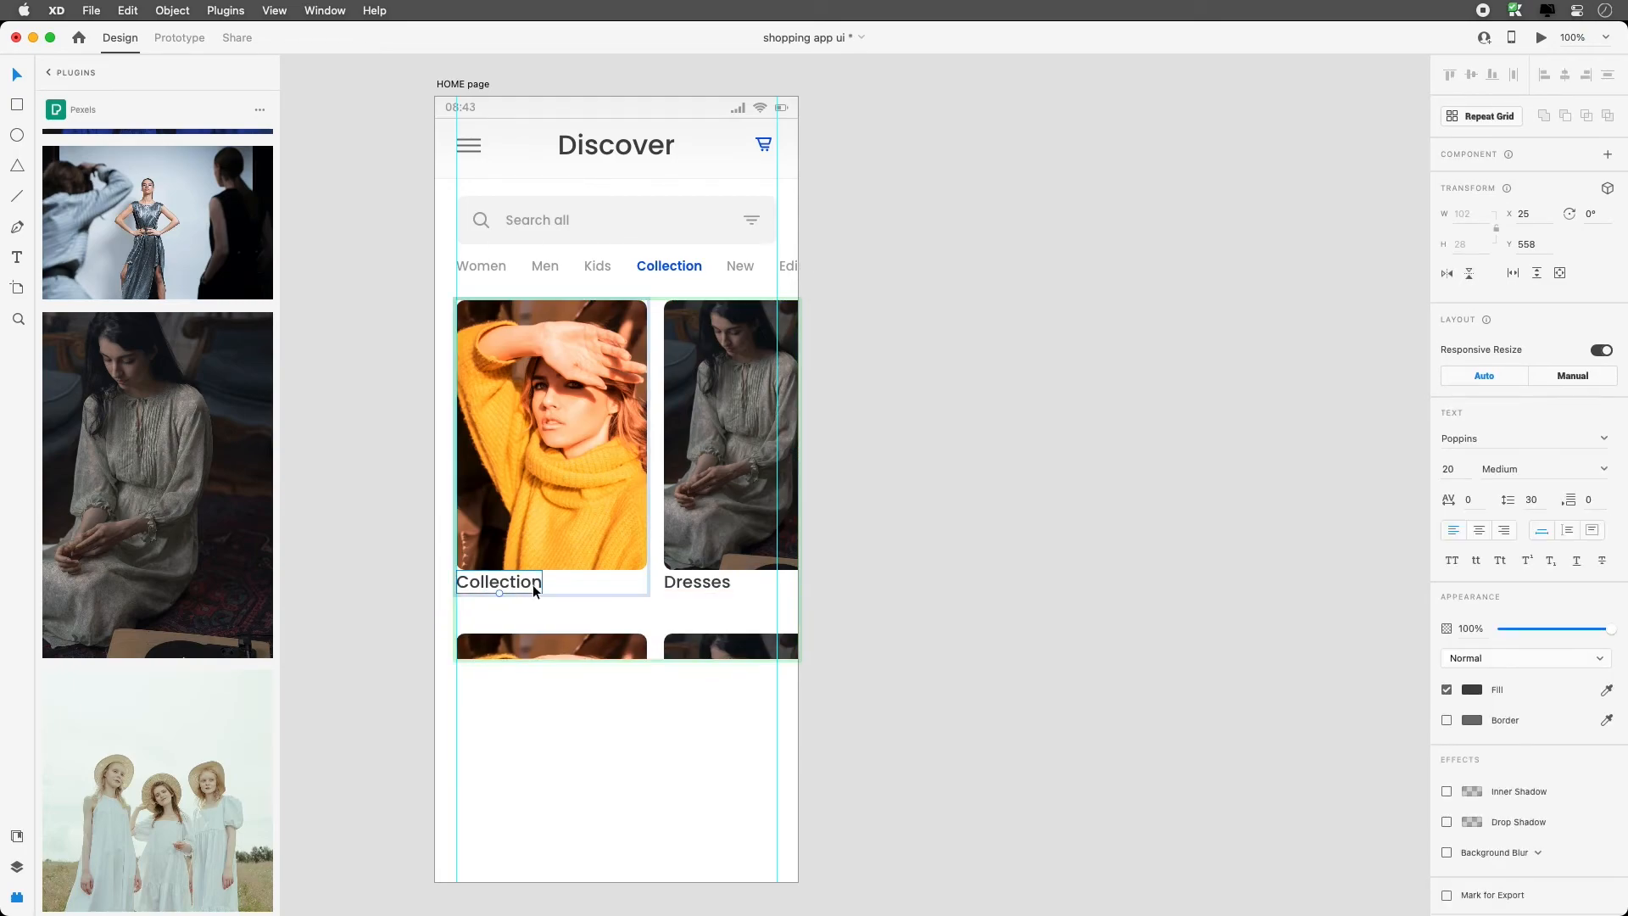
left_click_drag(527, 587, 524, 601)
left_click(572, 705)
Shorten the card repeat grid to a single row ending just below the captions
left_click(624, 643)
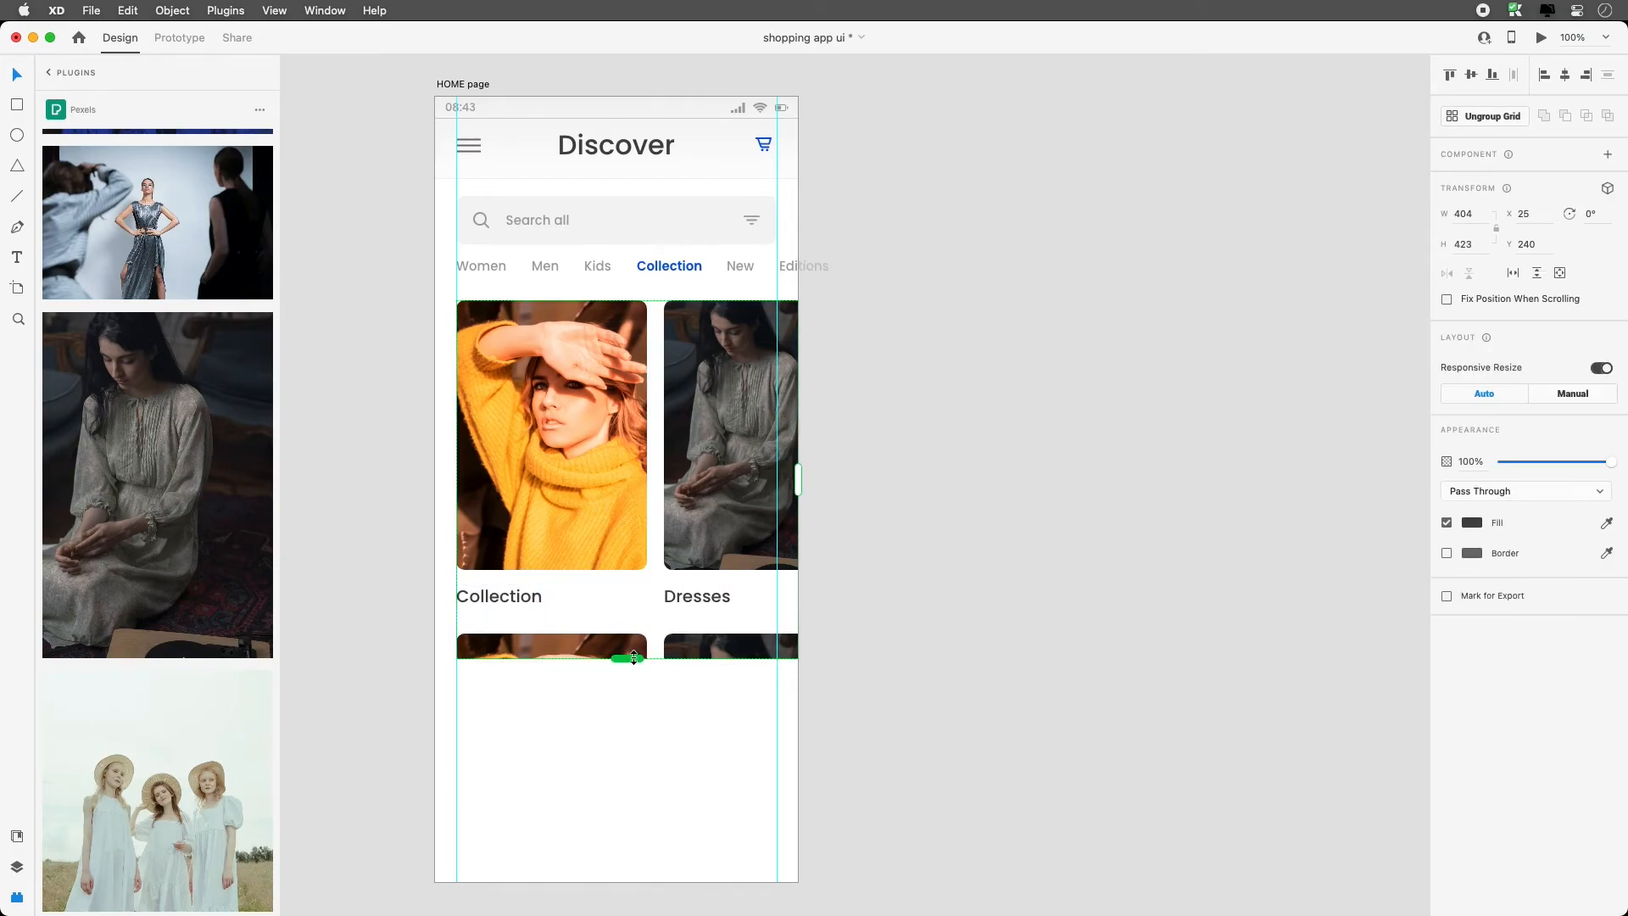
left_click_drag(628, 660, 630, 618)
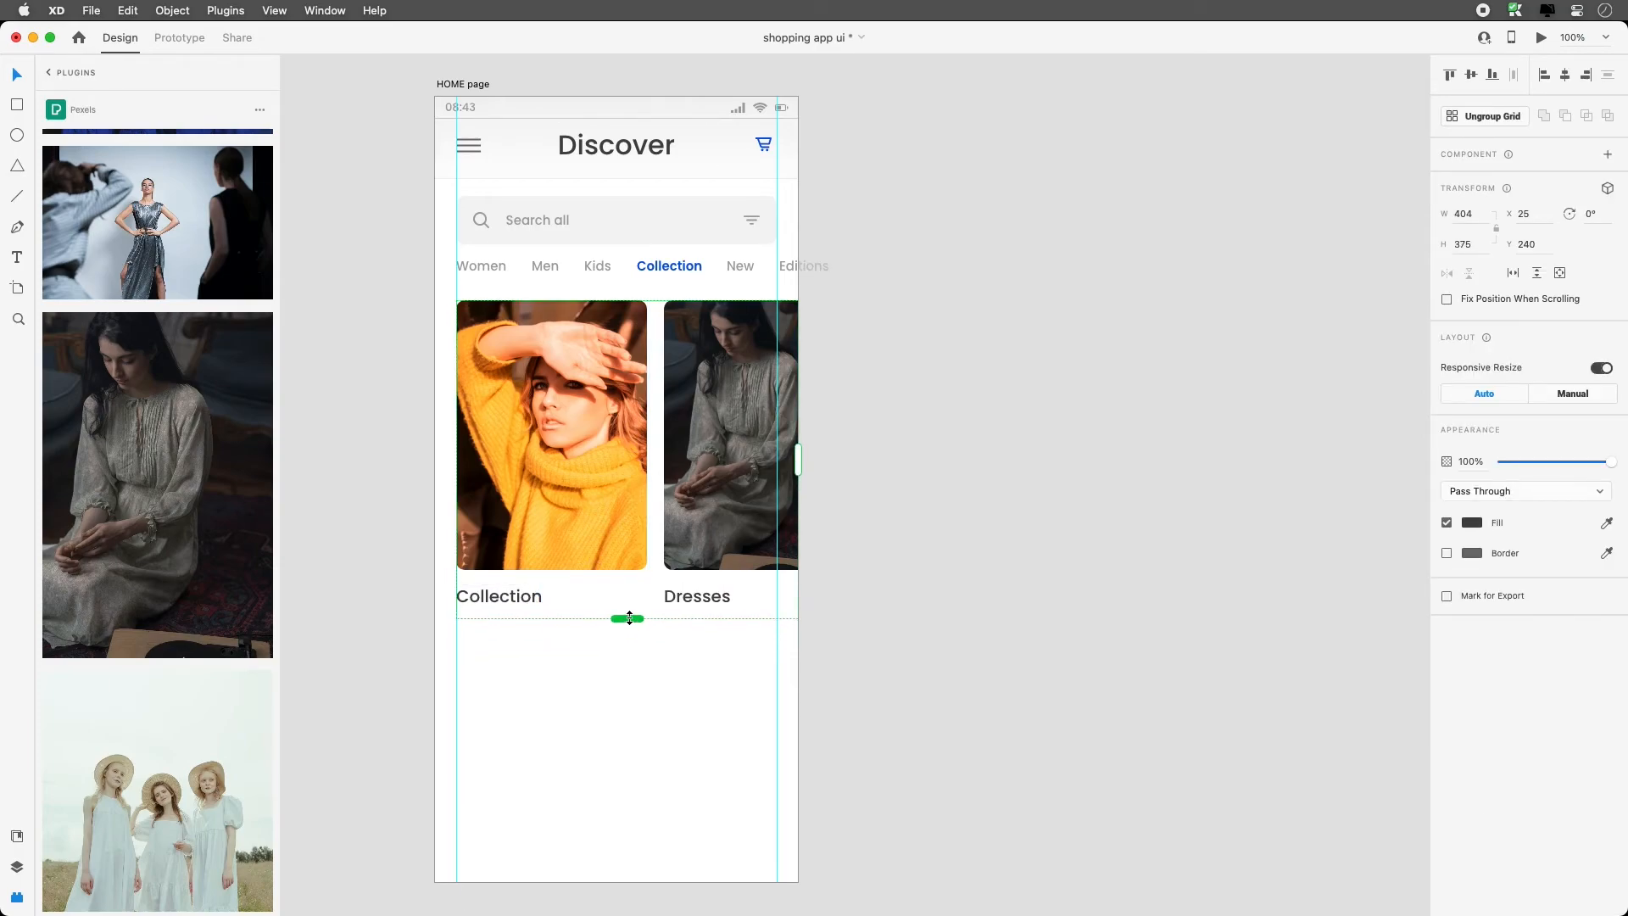
left_click(623, 675)
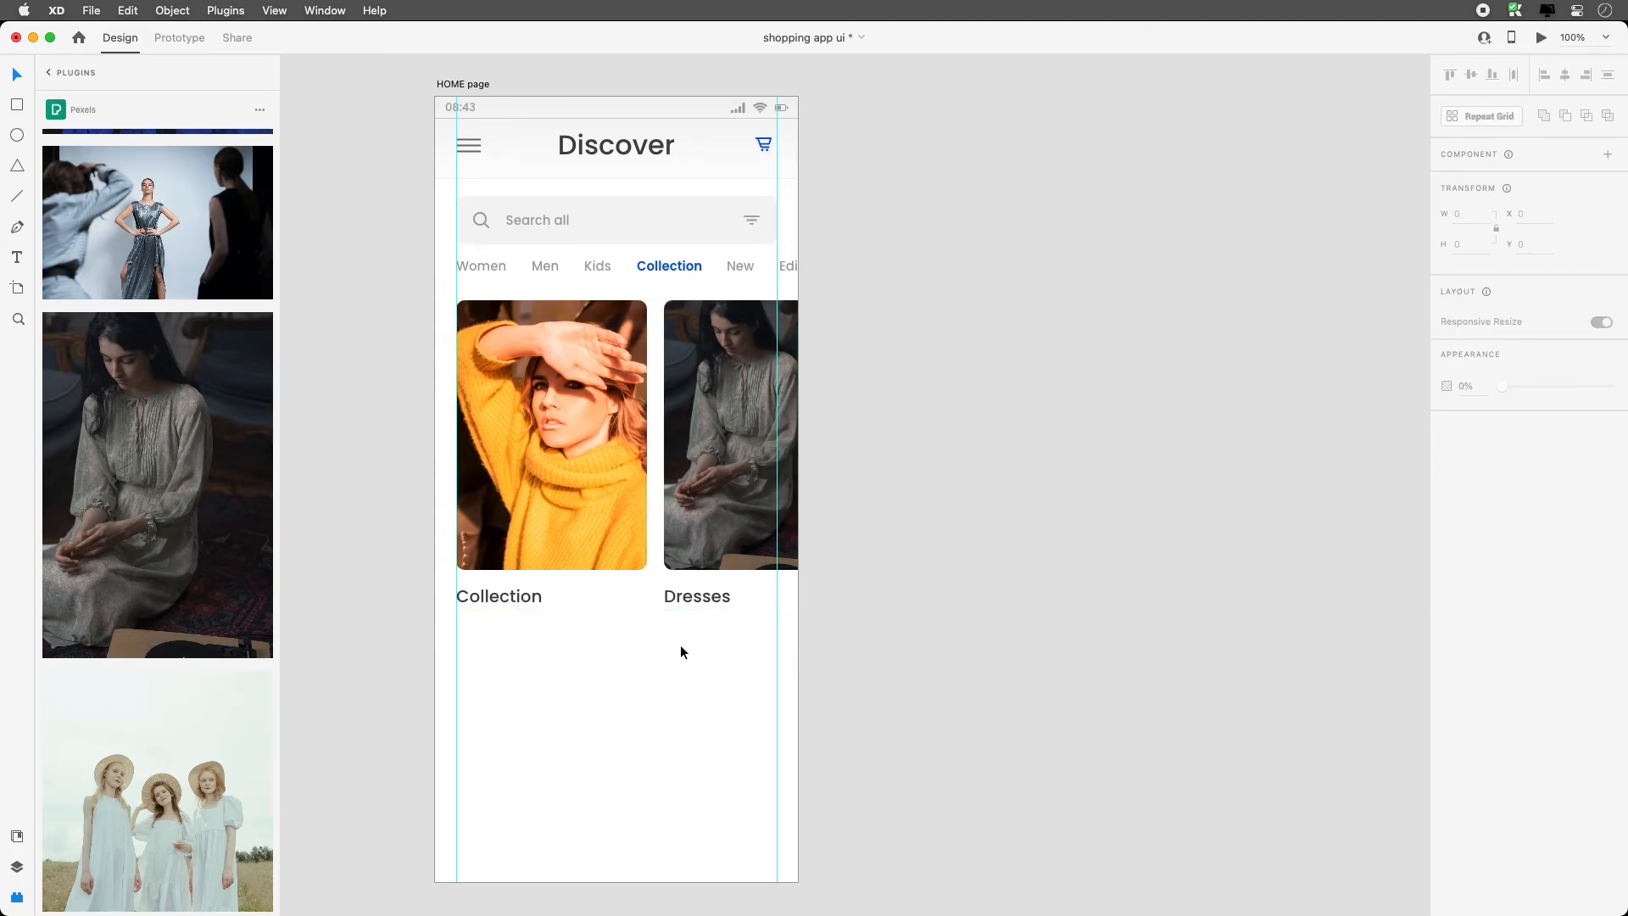
left_click(617, 431)
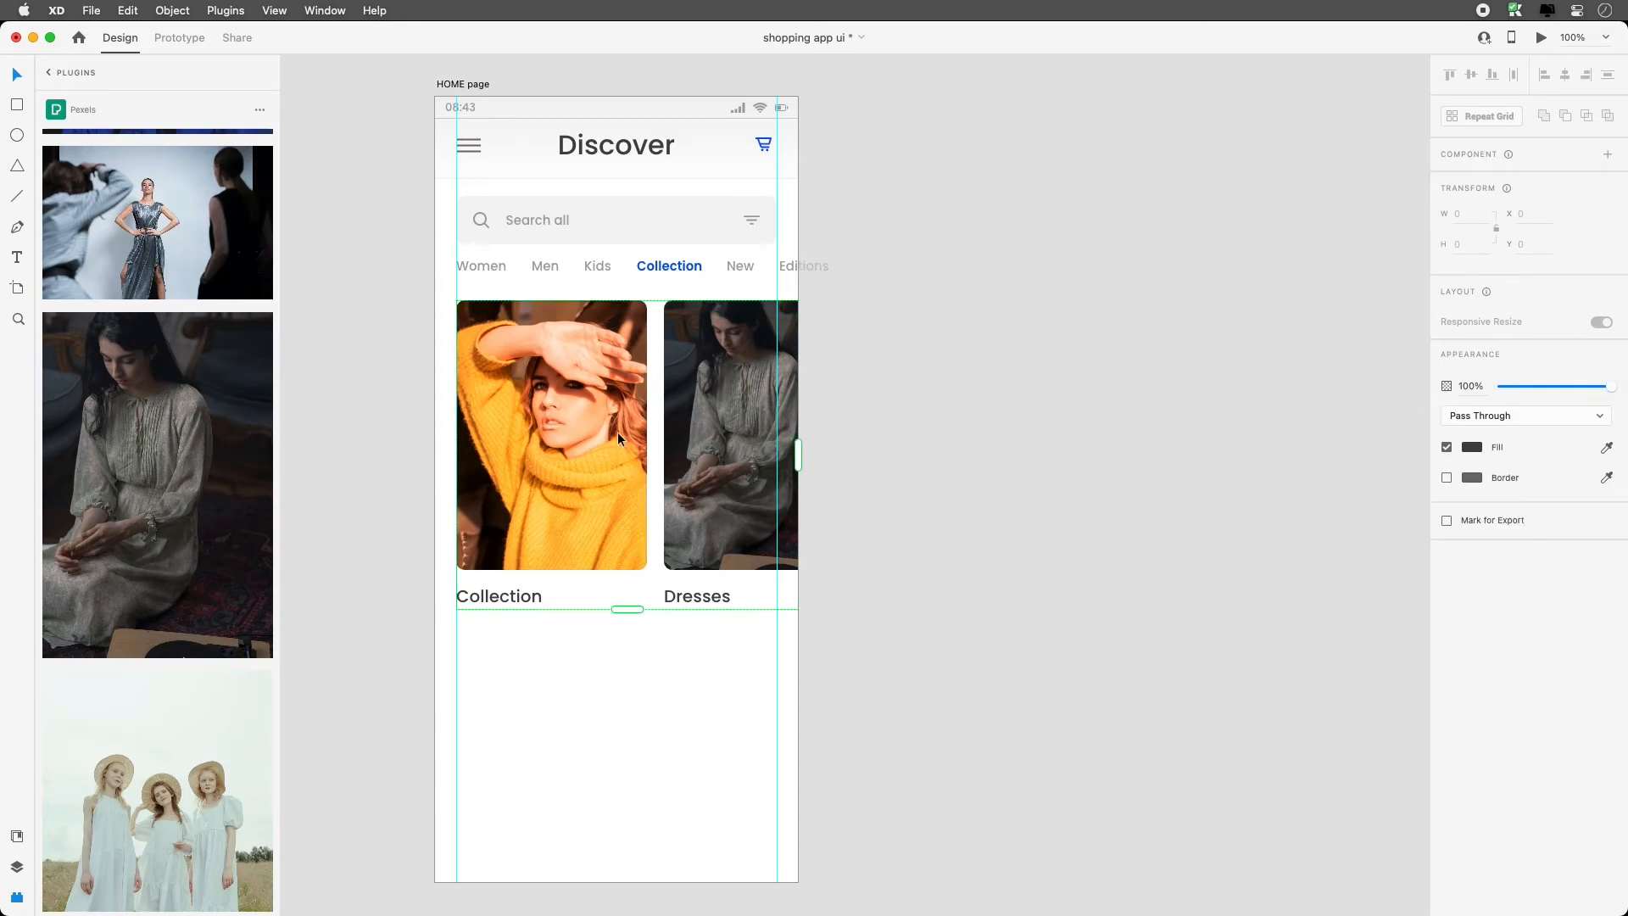
double_click(586, 396)
double_click(587, 392)
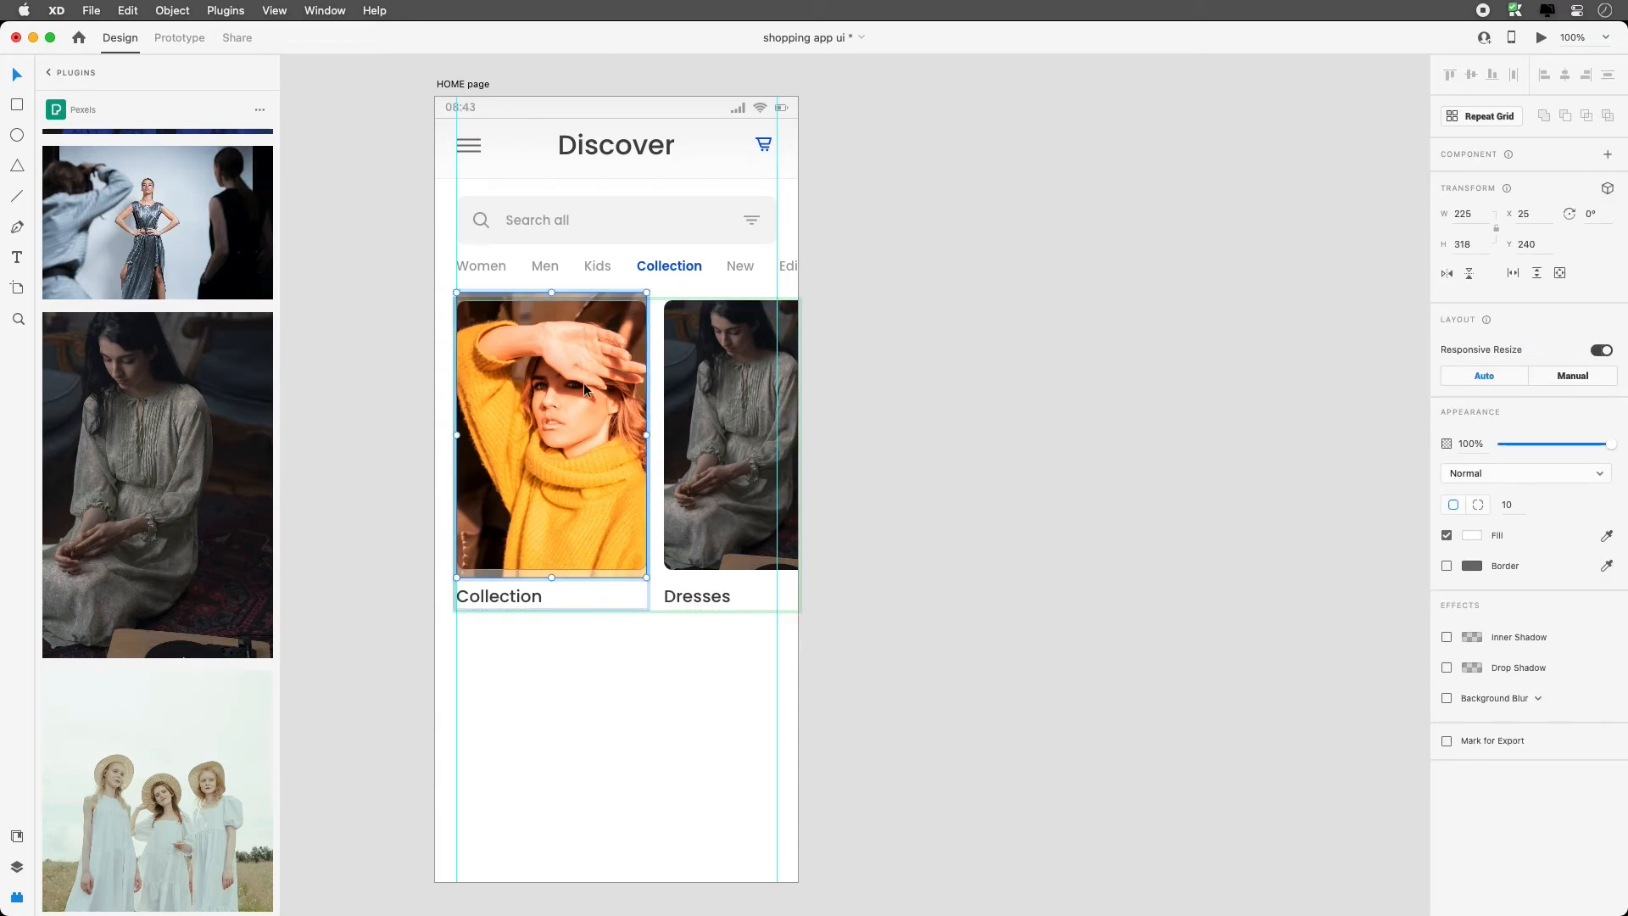
left_click(719, 432)
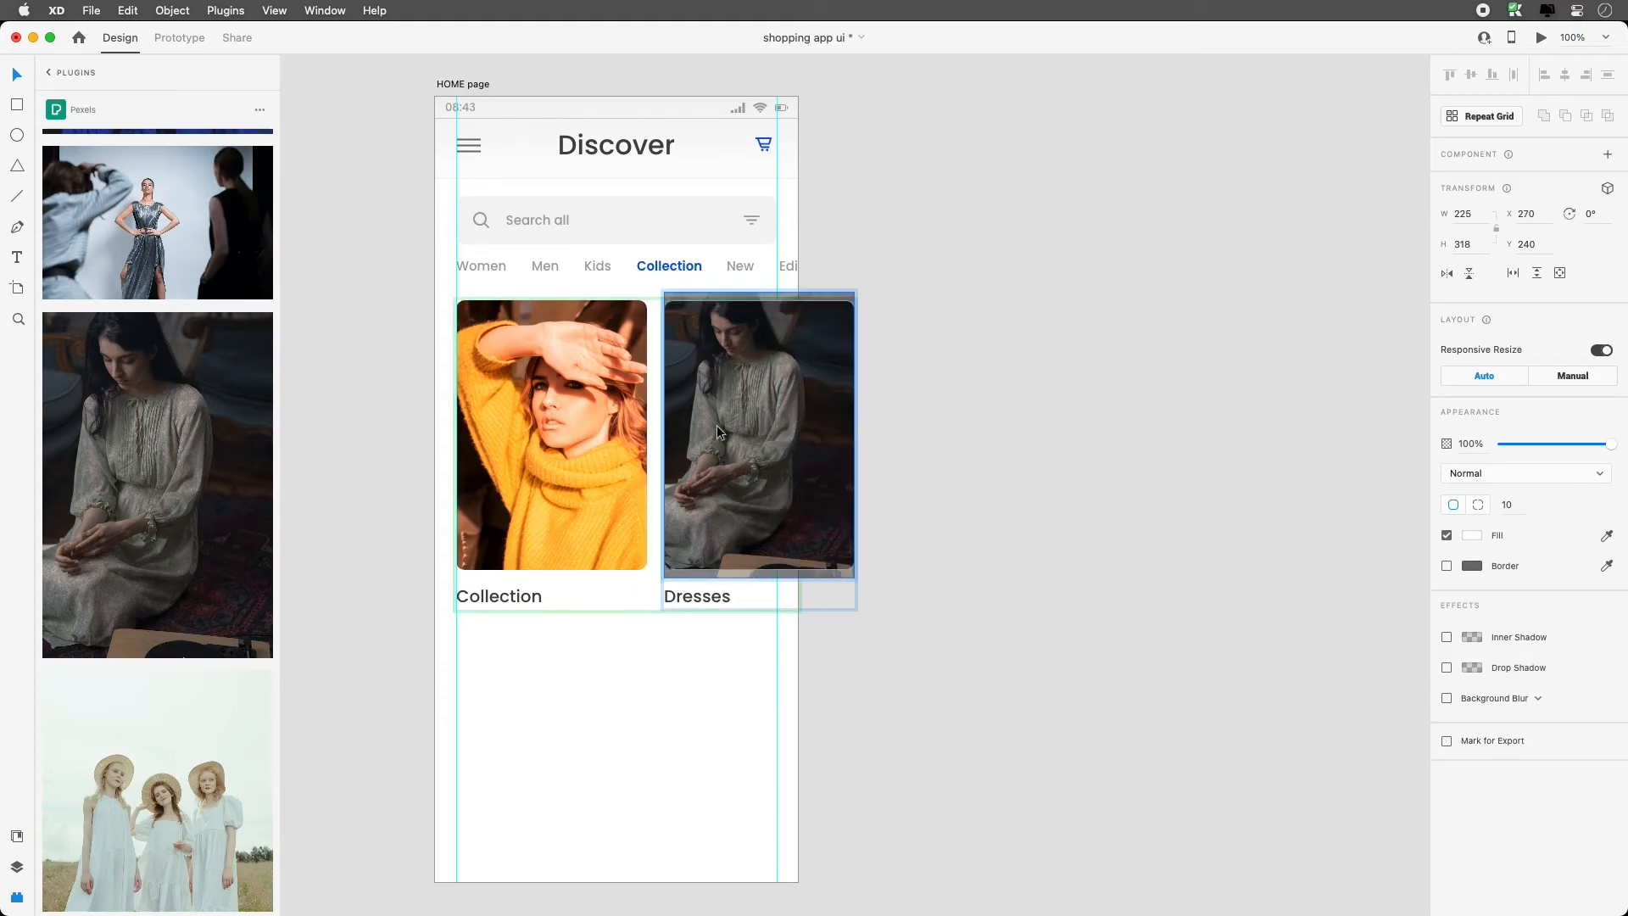
double_click(552, 704)
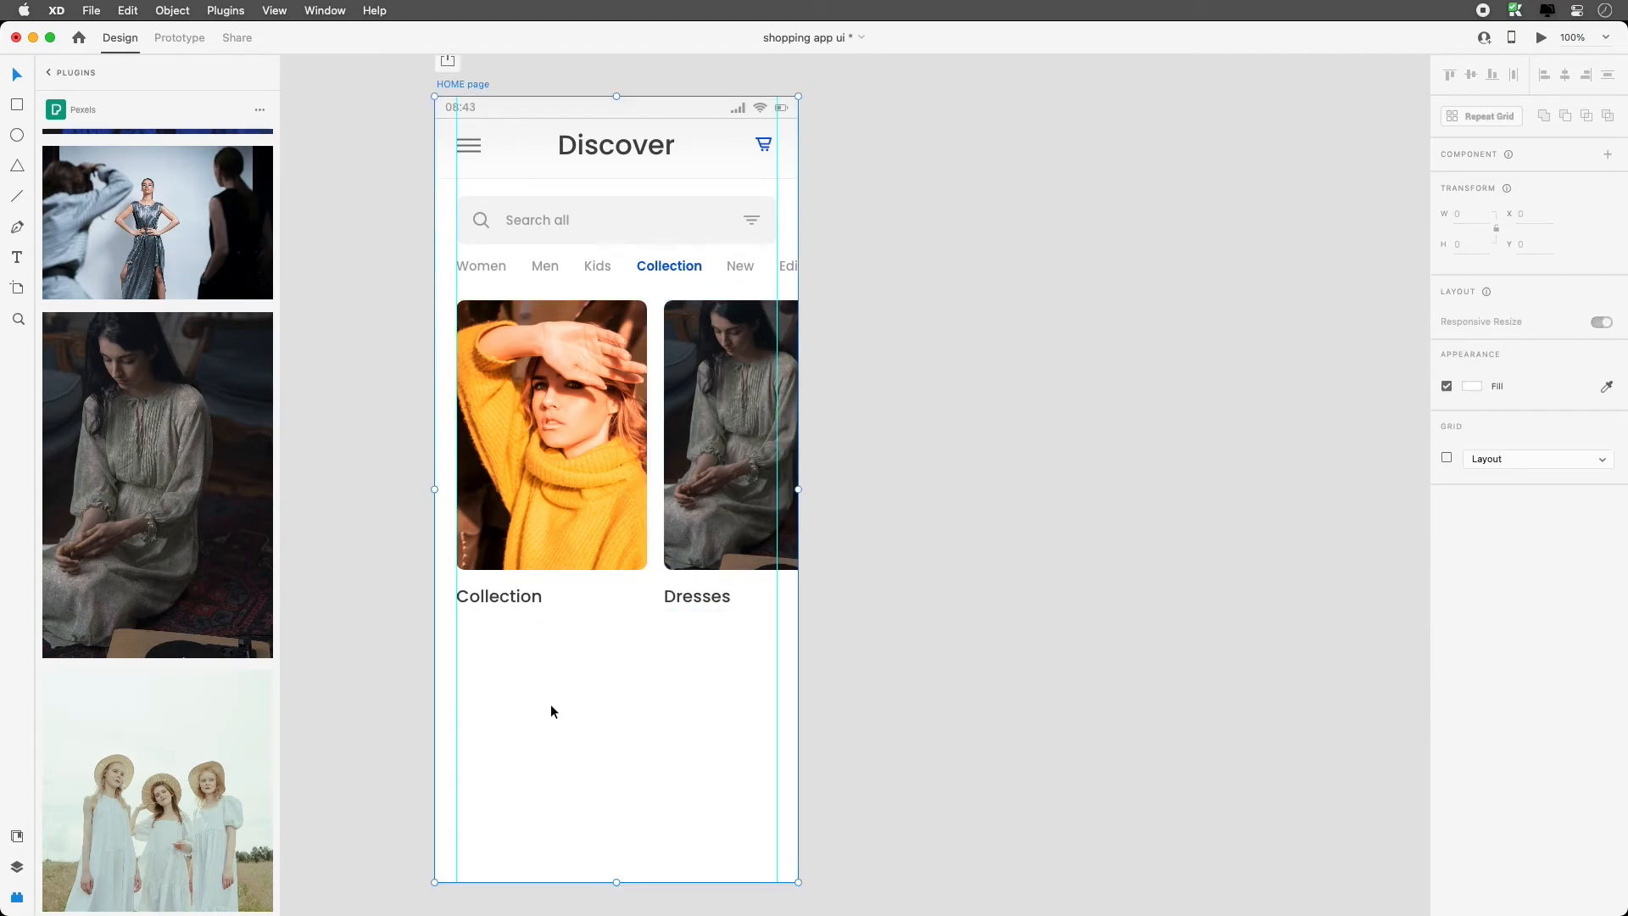
Extend the card repeat grid slightly downward and lower the Collection caption further below its photo
left_click(557, 420)
left_click_drag(630, 609, 627, 631)
double_click(517, 597)
key("Down")
key("Down")
key("Down")
key("Down")
key("Down")
key("Down")
key("Down")
key("Down")
key("Down")
key("Down")
key("Down")
key("Down")
key("Down")
key("Down")
key("Down")
key("Down")
left_click(551, 522)
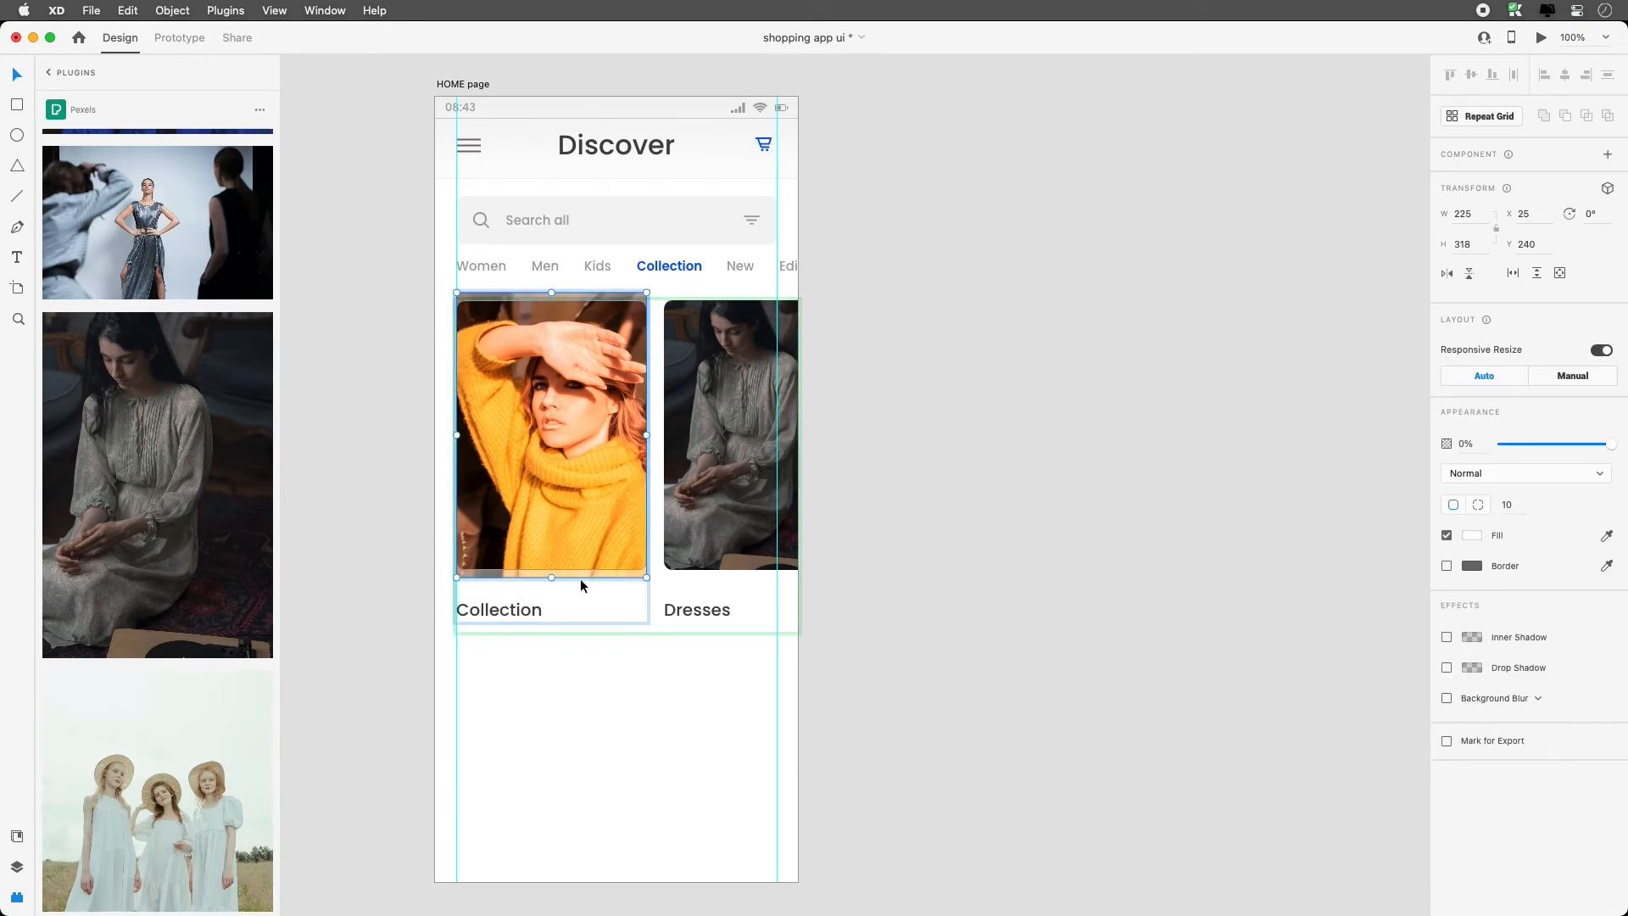
Stretch the Collection photo taller toward its caption and place the caption at Y 600
left_click(581, 580)
left_click(564, 568)
double_click(562, 568)
left_click_drag(553, 571, 526, 628)
left_click(526, 619)
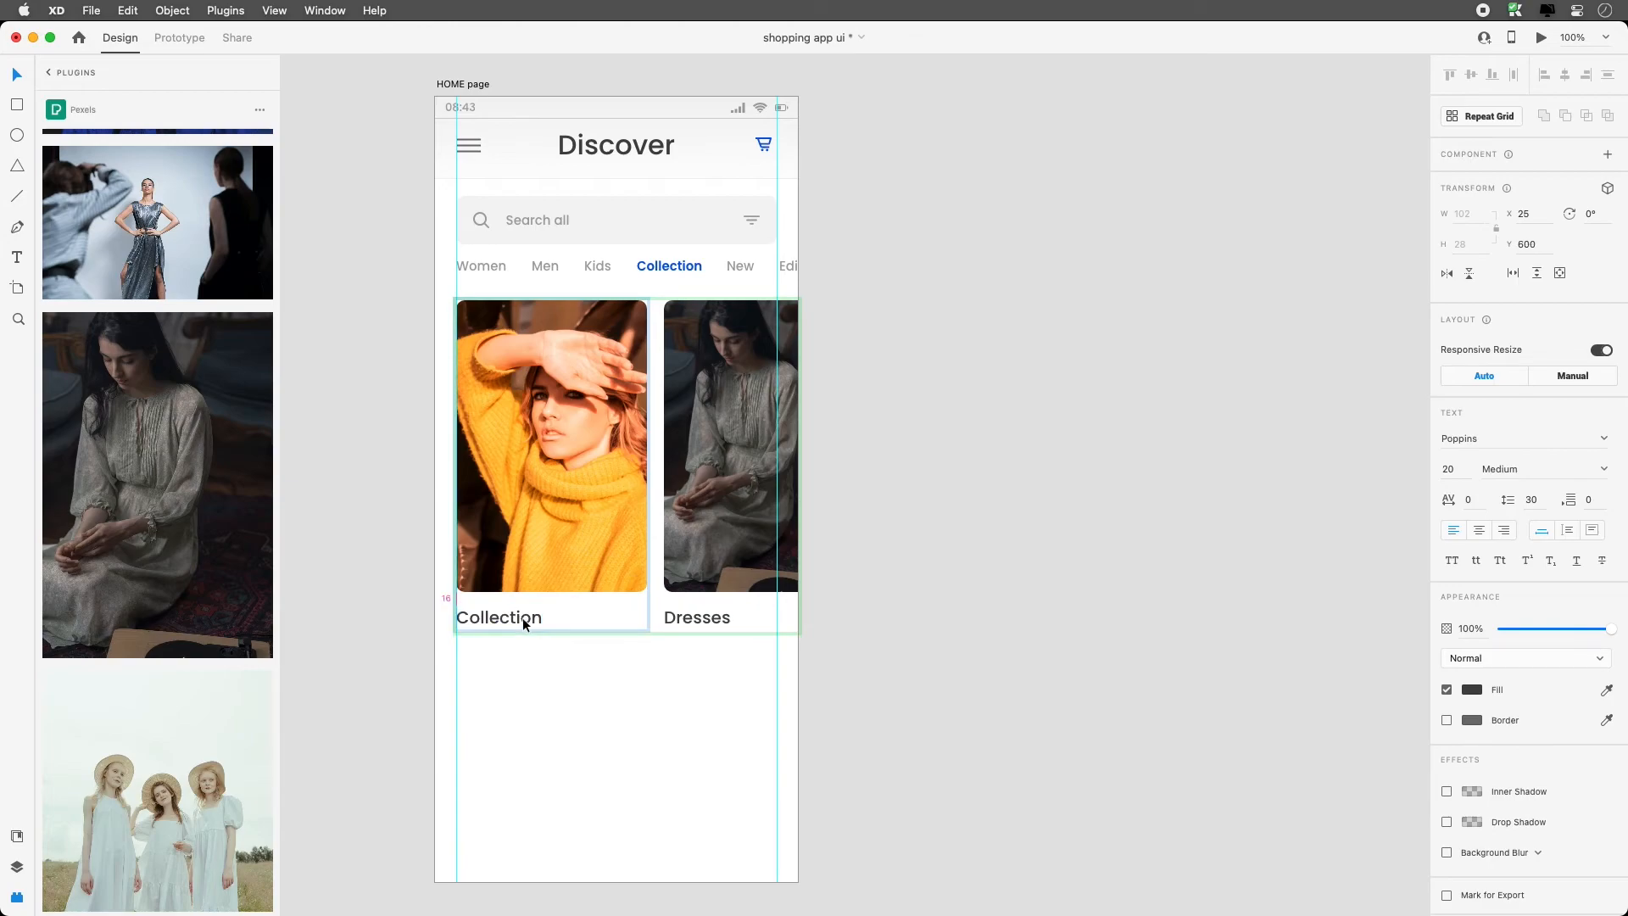
Extend the card repeat grid to 400 high and move the Collection caption slightly lower
left_click(552, 669)
left_click(577, 523)
mouse_move(625, 632)
left_mouse_down()
mouse_move(609, 652)
mouse_move(618, 672)
mouse_move(626, 639)
left_mouse_up()
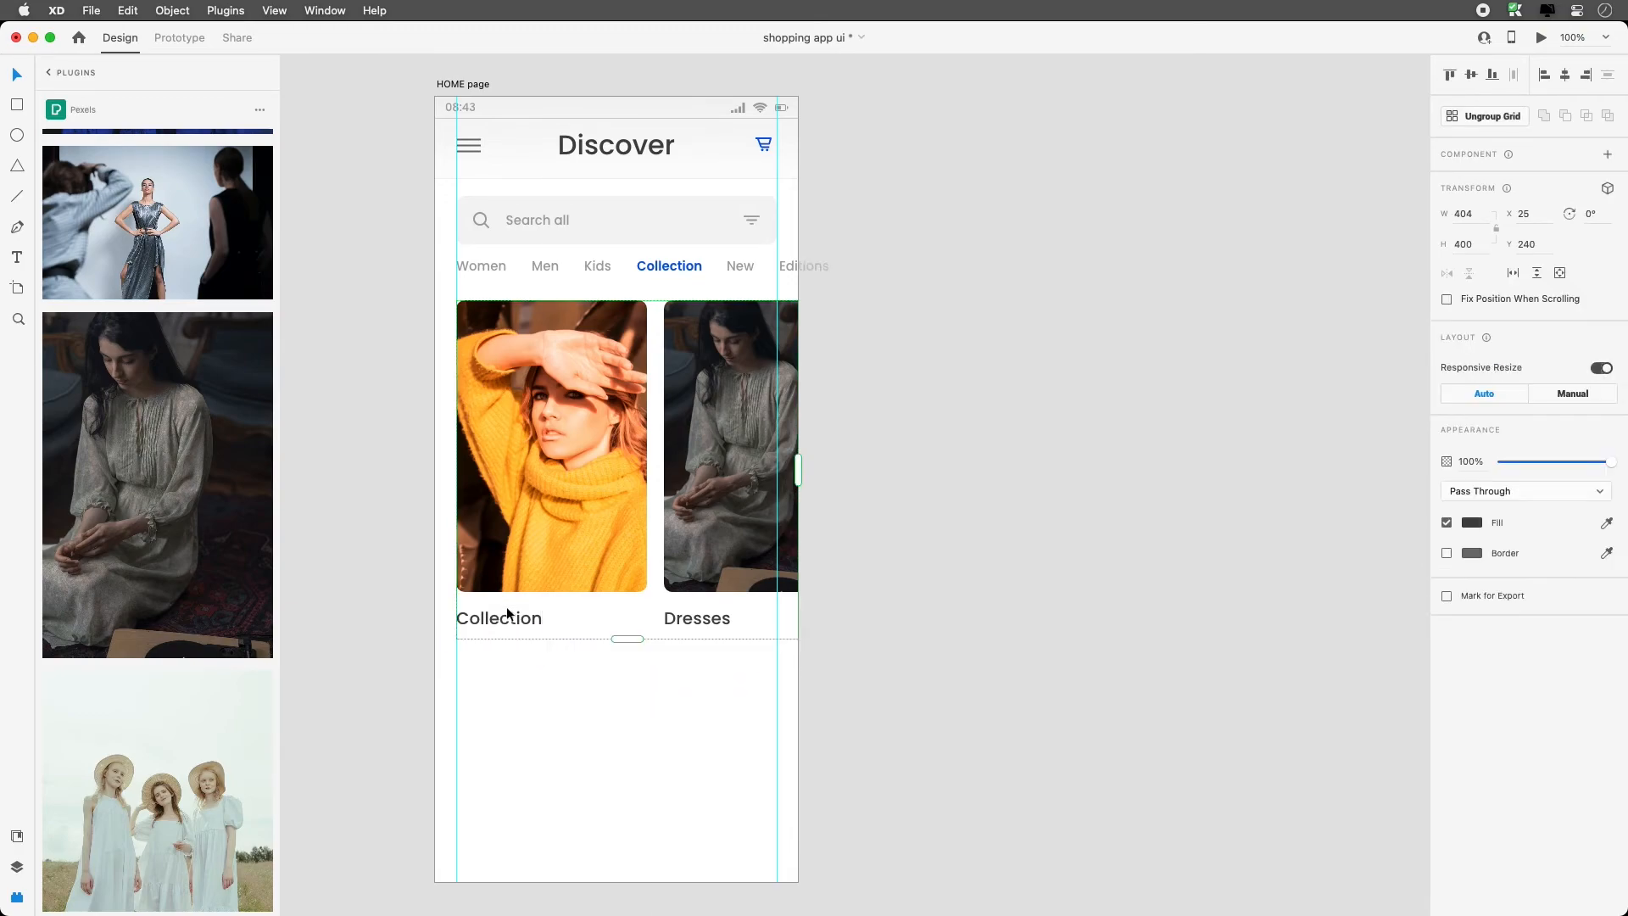
double_click(506, 609)
left_click_drag(512, 614, 518, 622)
left_click(541, 685)
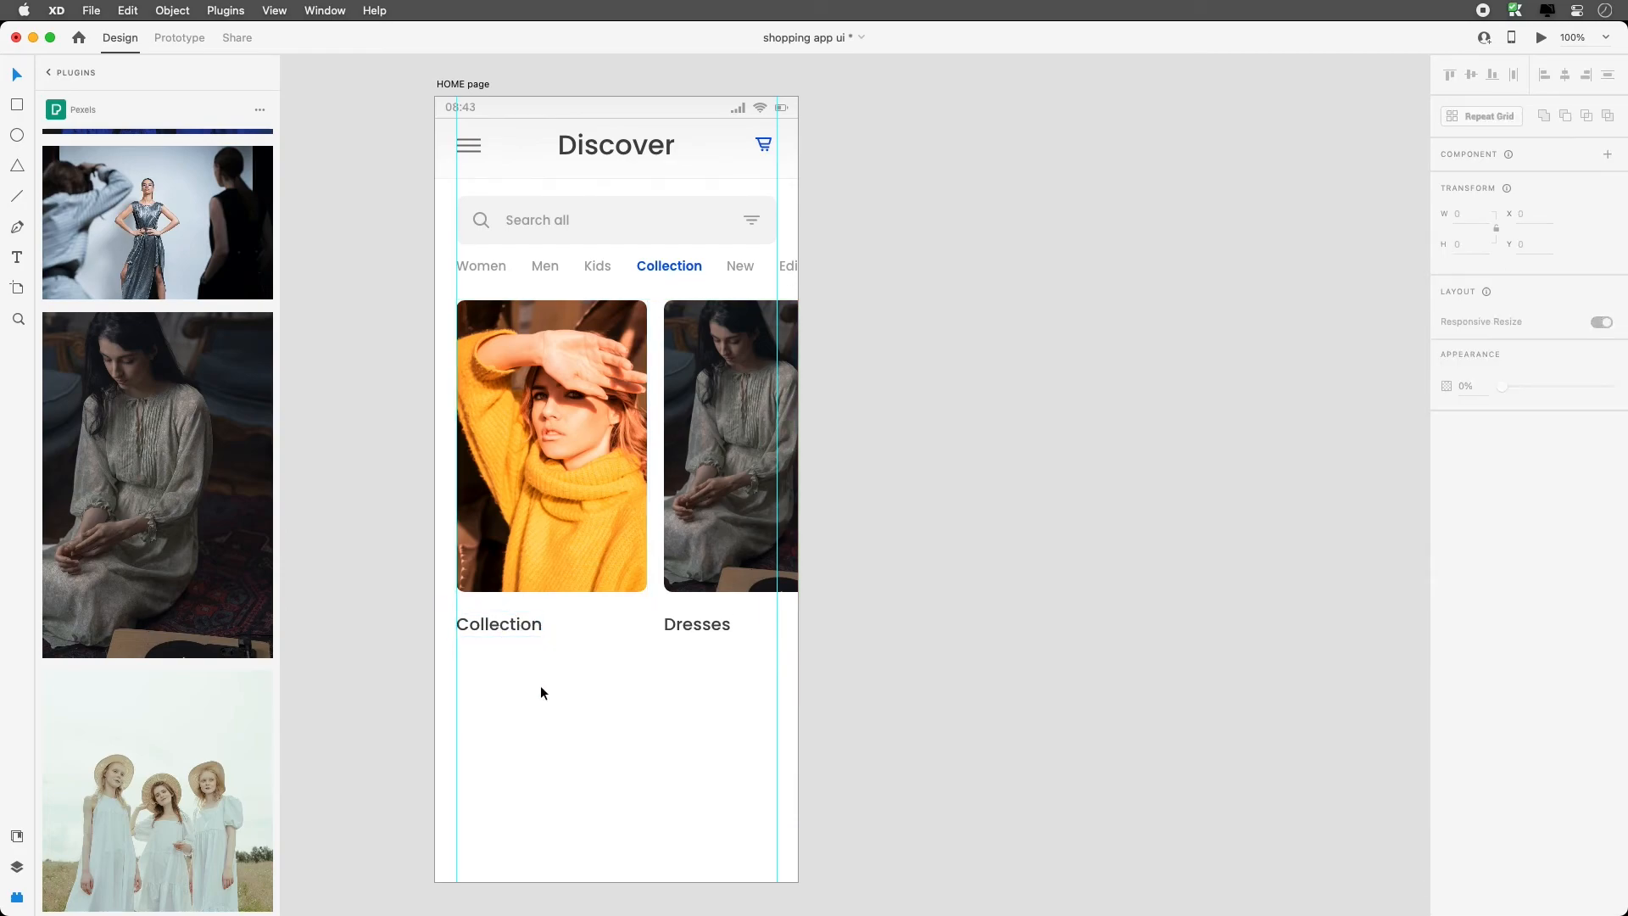
Move the Collection caption up close beneath its photo
scroll(539, 688, "up", 2)
double_click(518, 642)
left_click_drag(517, 641, 516, 625)
left_click(512, 683)
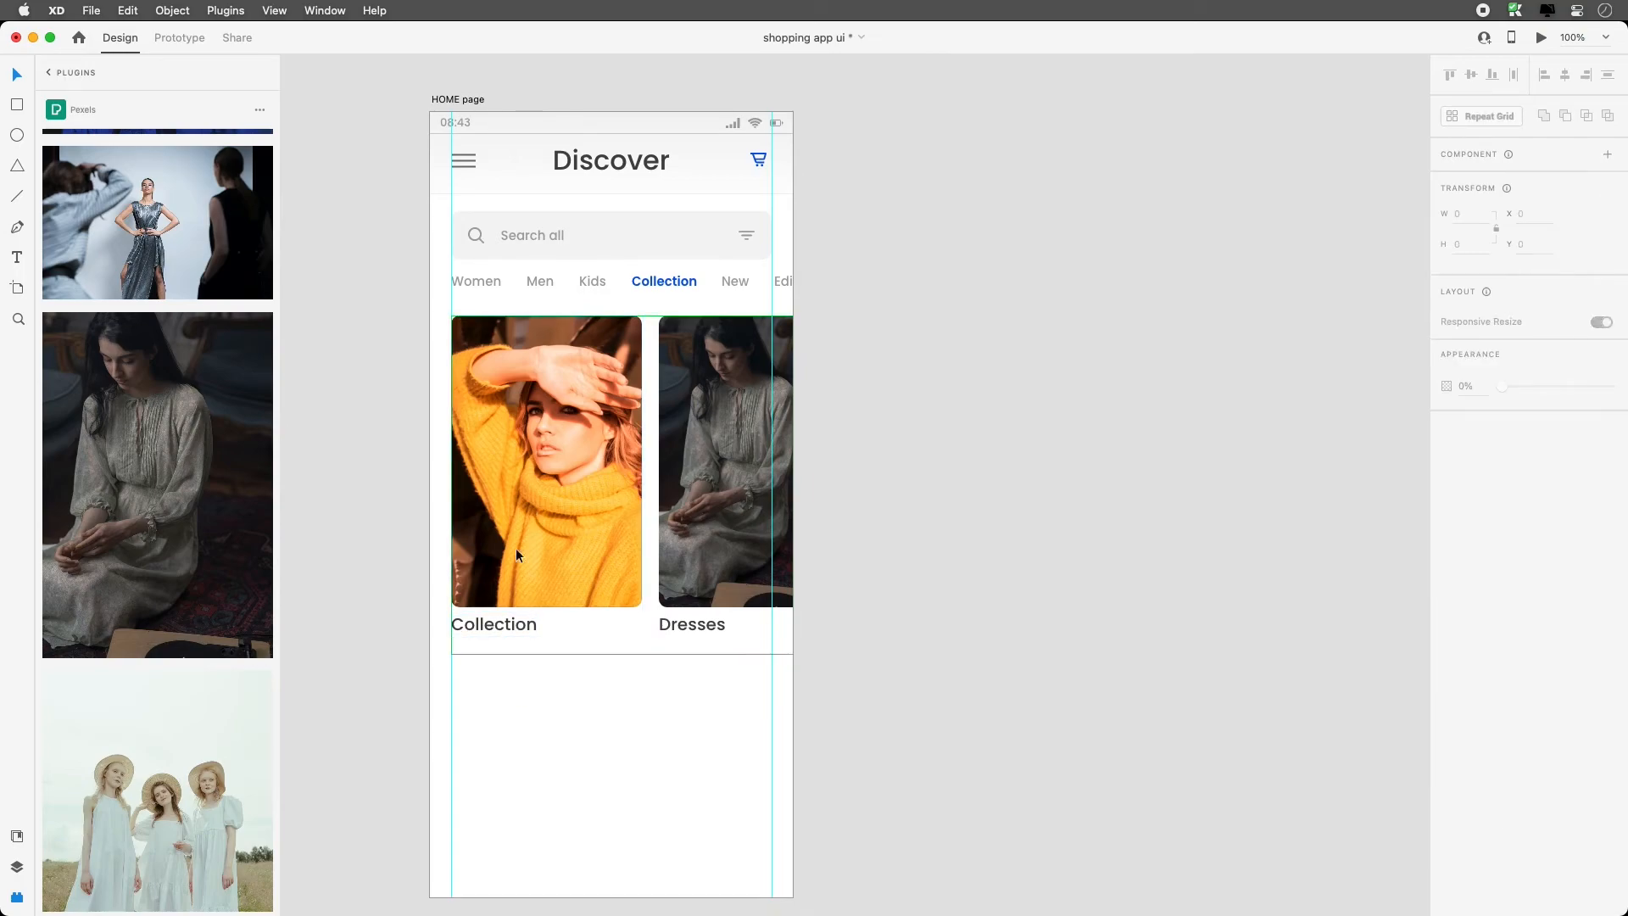
scroll(572, 519, "left", 1)
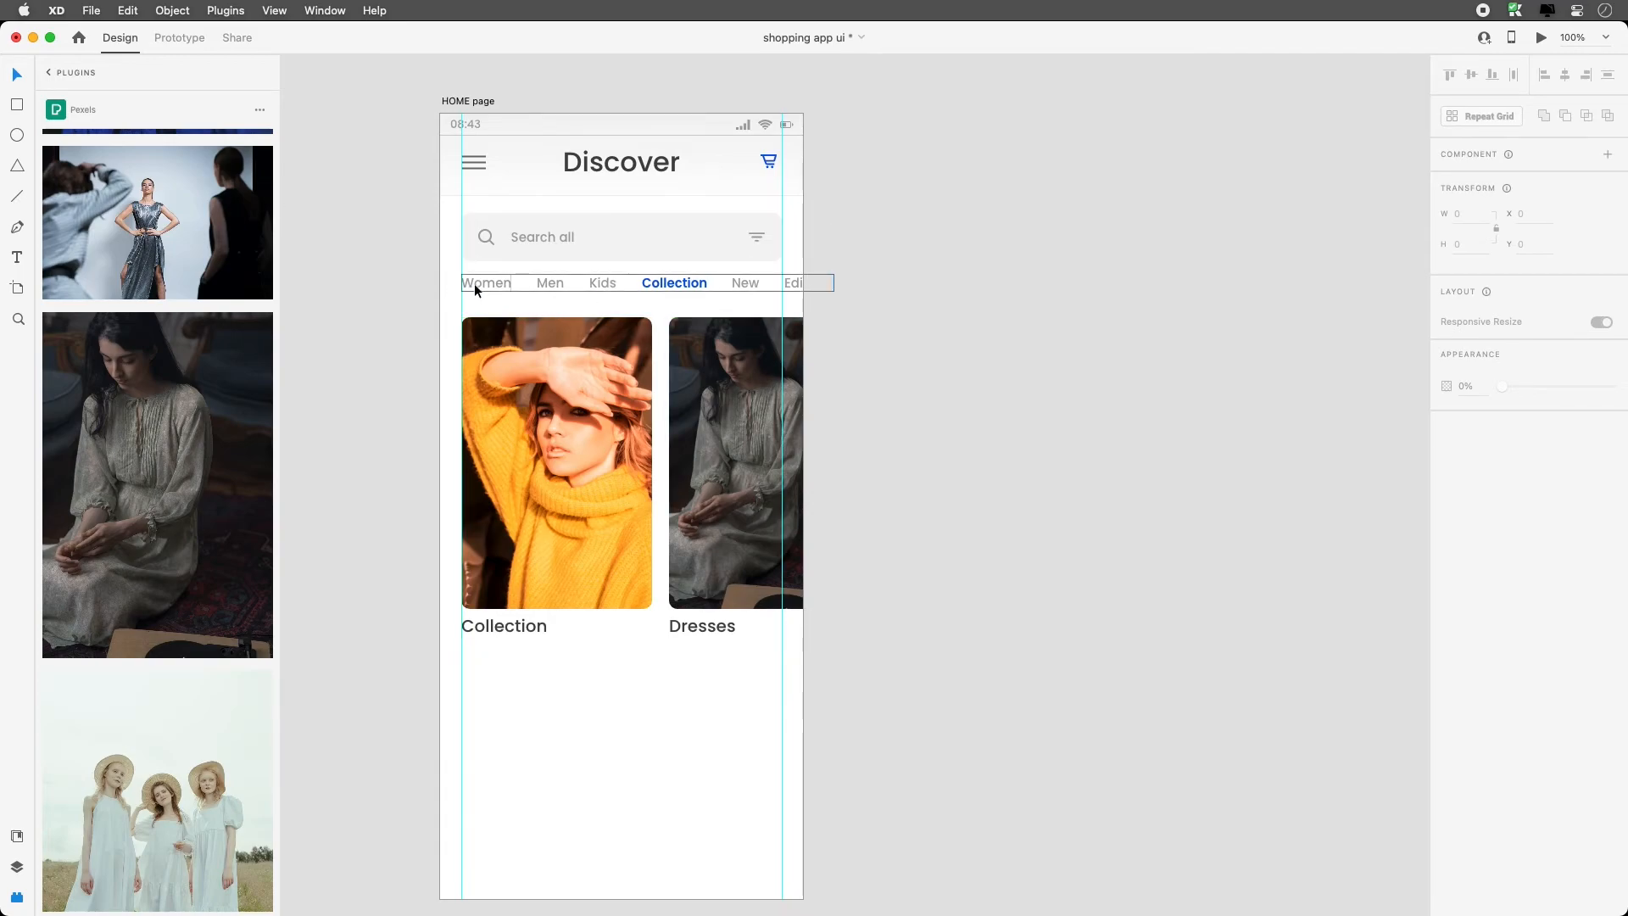
Duplicate the category label row below the card captions and delete every copied label except Women
left_click_drag(476, 282, 496, 678)
left_click(537, 553)
left_click_drag(624, 657, 556, 684)
left_click(582, 664)
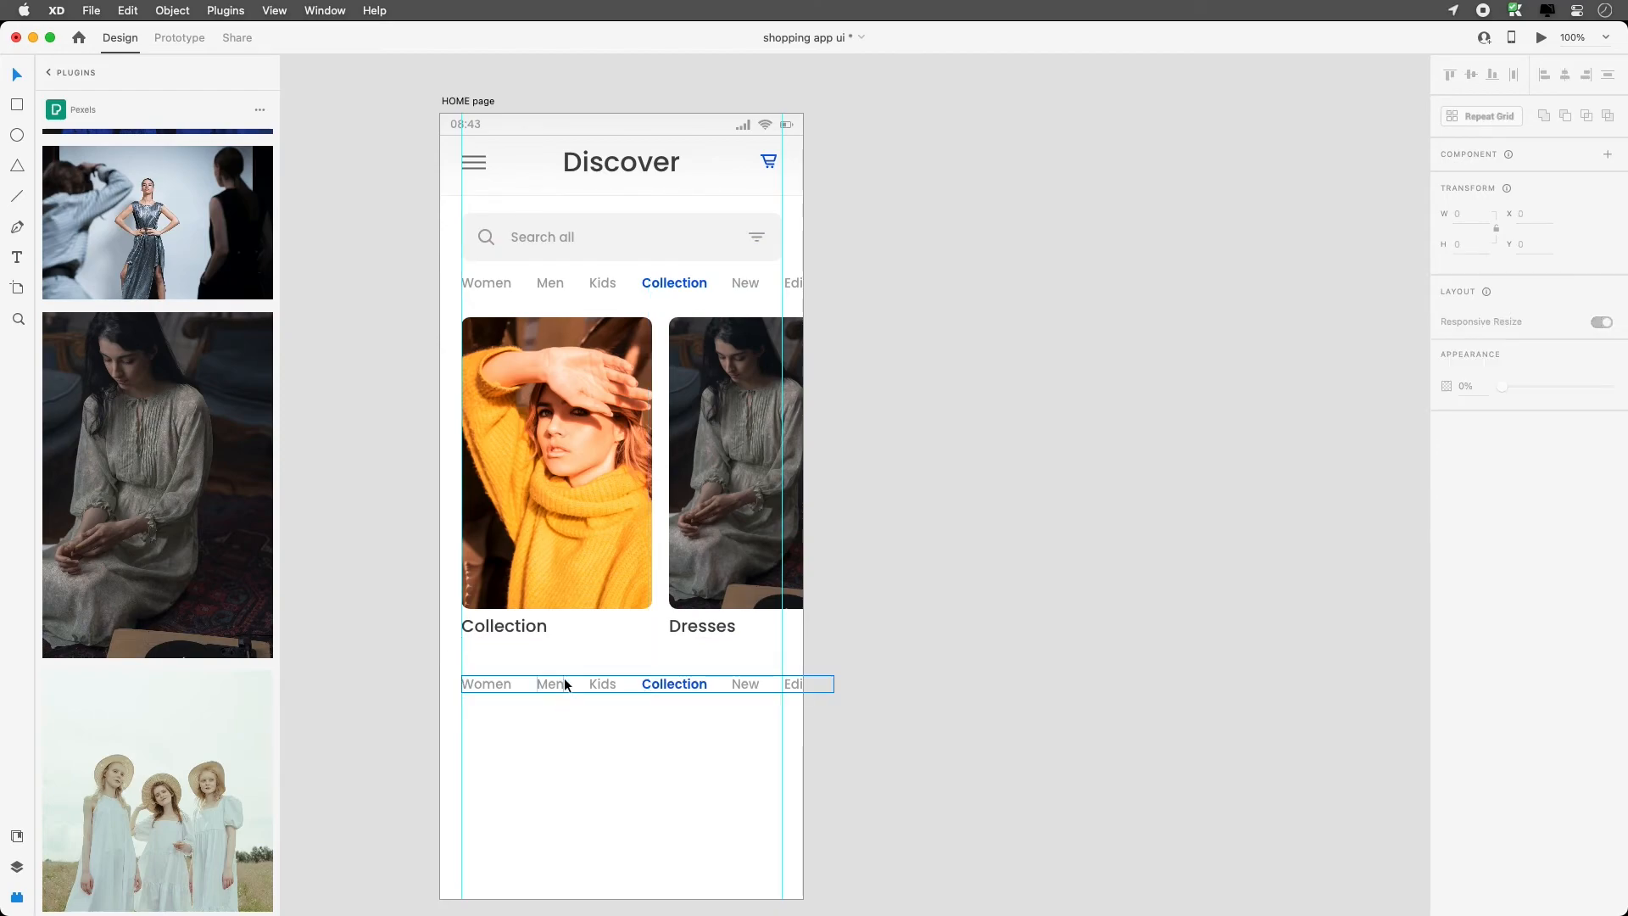
left_click_drag(532, 744, 885, 693)
key("Delete")
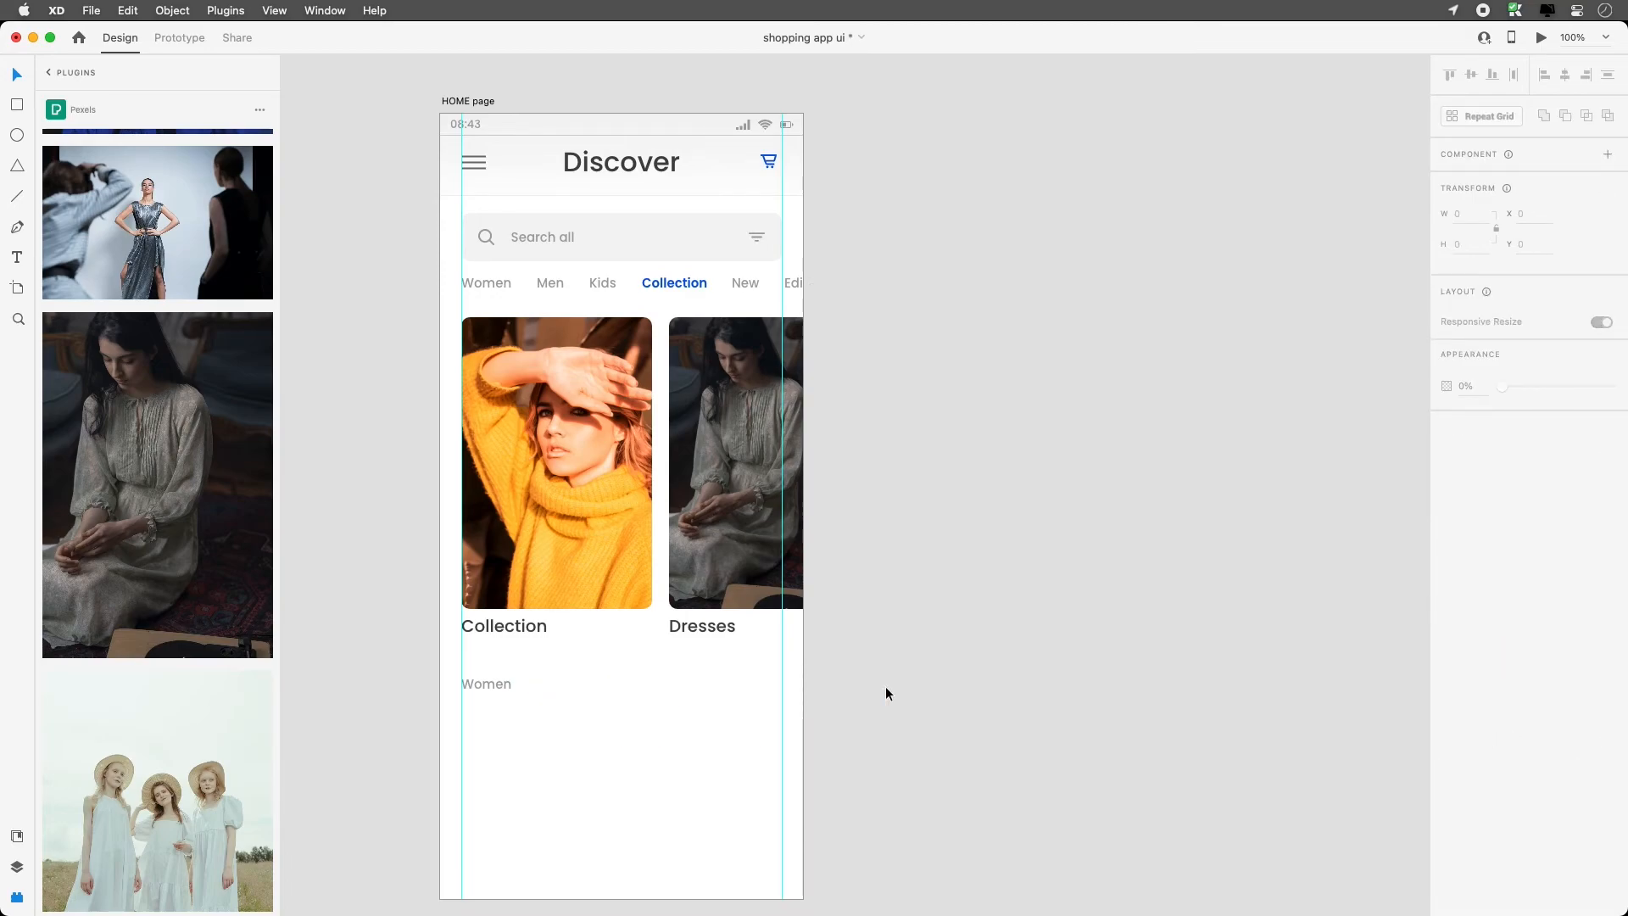
Change the copied Women label to Top Trends and duplicate it alongside as a Dresses label
double_click(494, 685)
type("T")
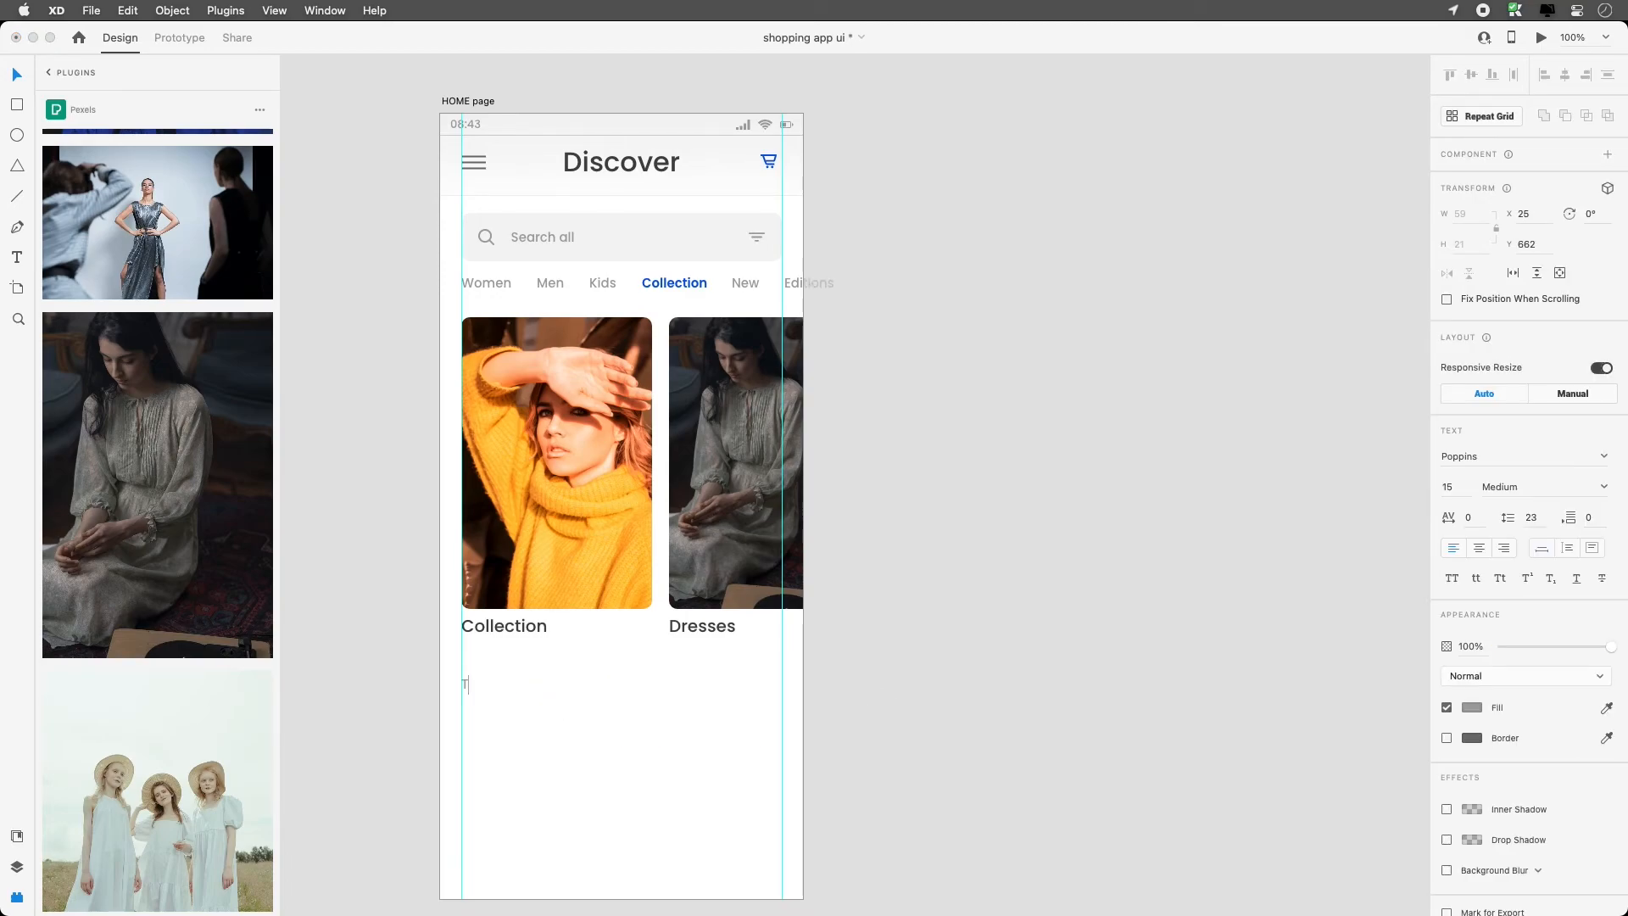
type("op Trends")
key("Escape")
left_click_drag(512, 684, 600, 684)
double_click(600, 684)
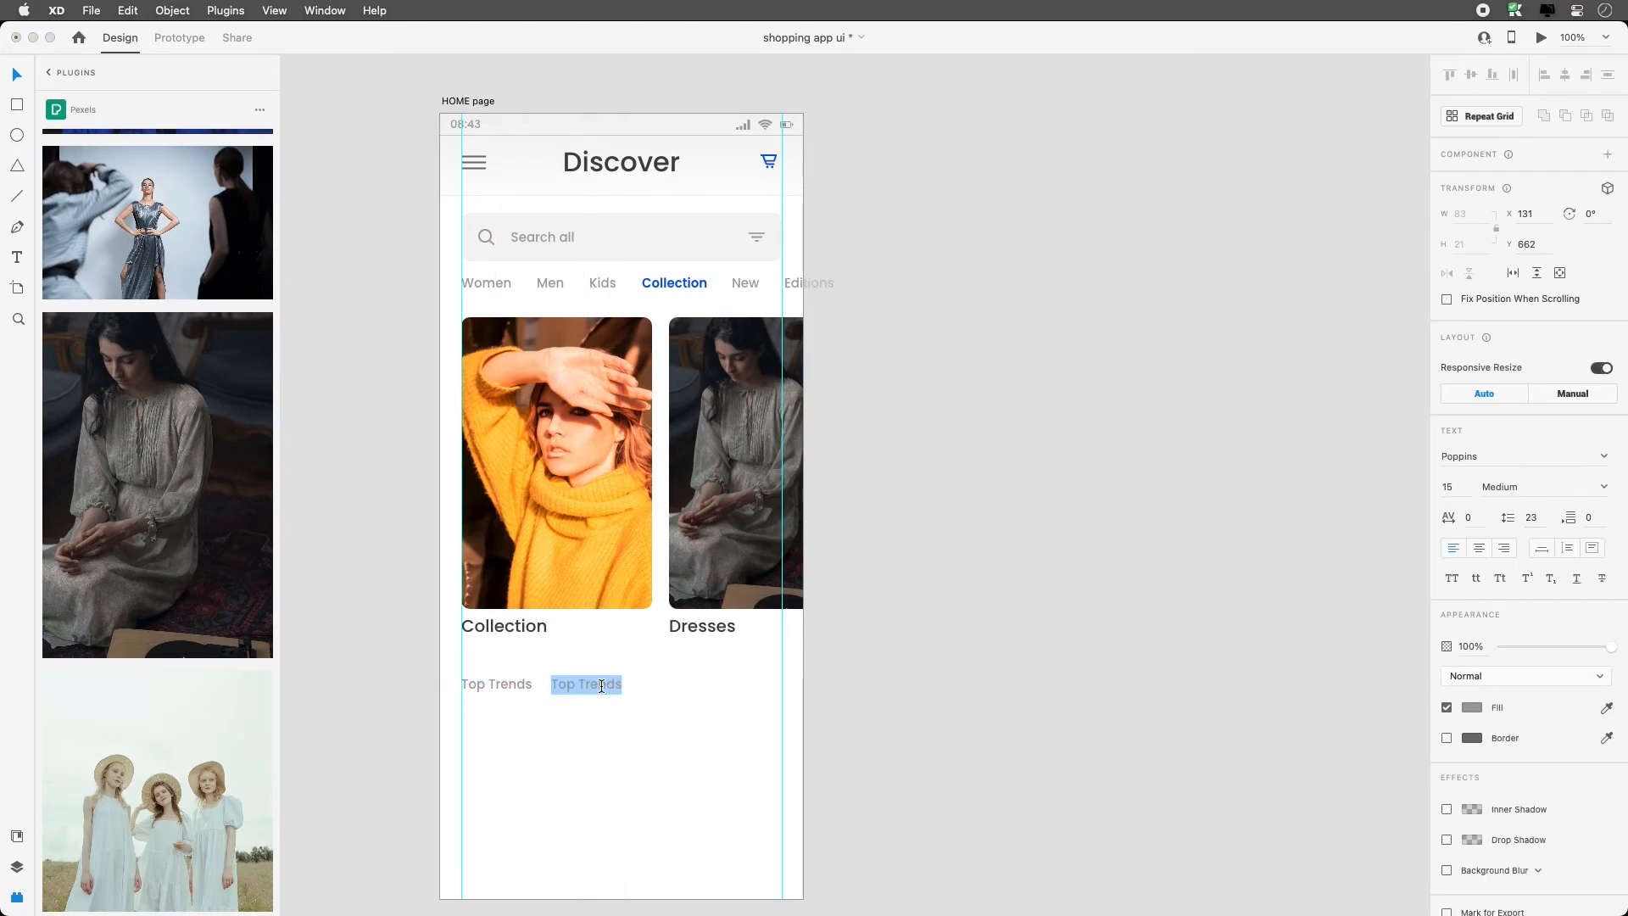
type("Dresses")
key("Escape")
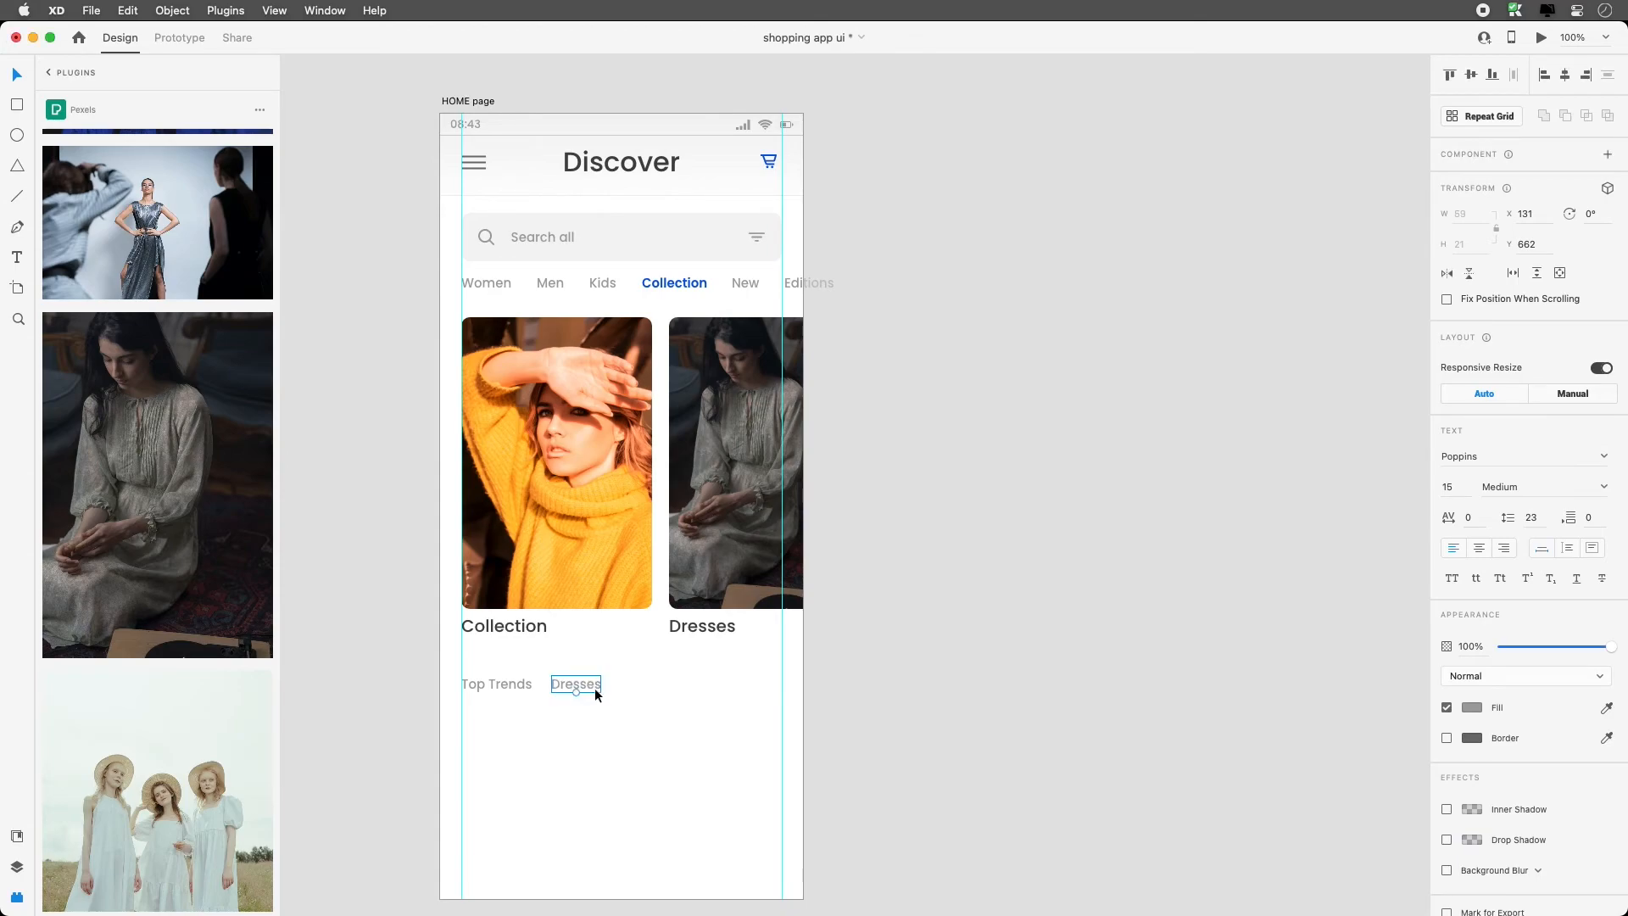
Duplicate the lower Dresses label along the row and change the copy to T-Shirts
left_click_drag(596, 690, 653, 684)
double_click(653, 686)
type("T-")
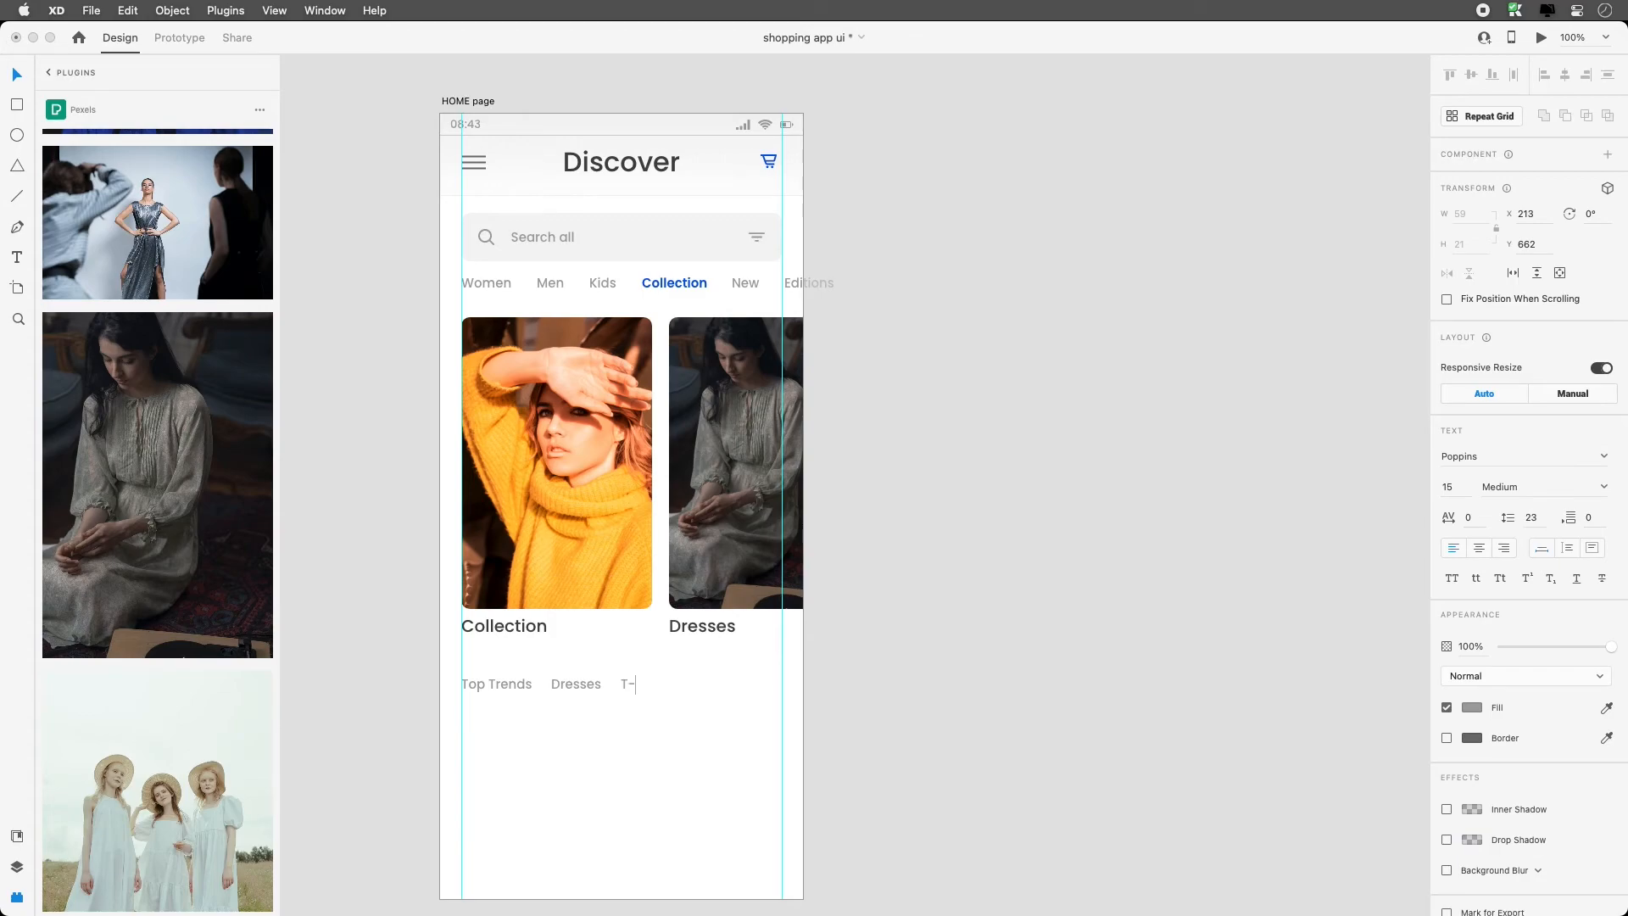
type("Shirts")
key("Escape")
Duplicate the T-Shirts label along the row and change the copy to Winter
left_click_drag(653, 685, 719, 685)
double_click(717, 684)
type("JaAthlet")
key("BackSpace")
key("BackSpace")
key("BackSpace")
key("BackSpace")
key("BackSpace")
key("BackSpace")
type("Winter")
Duplicate the Winter label as Summer and shift it so it runs off the artboard's right edge
left_click_drag(716, 685, 764, 681)
double_click(765, 683)
type("Summer")
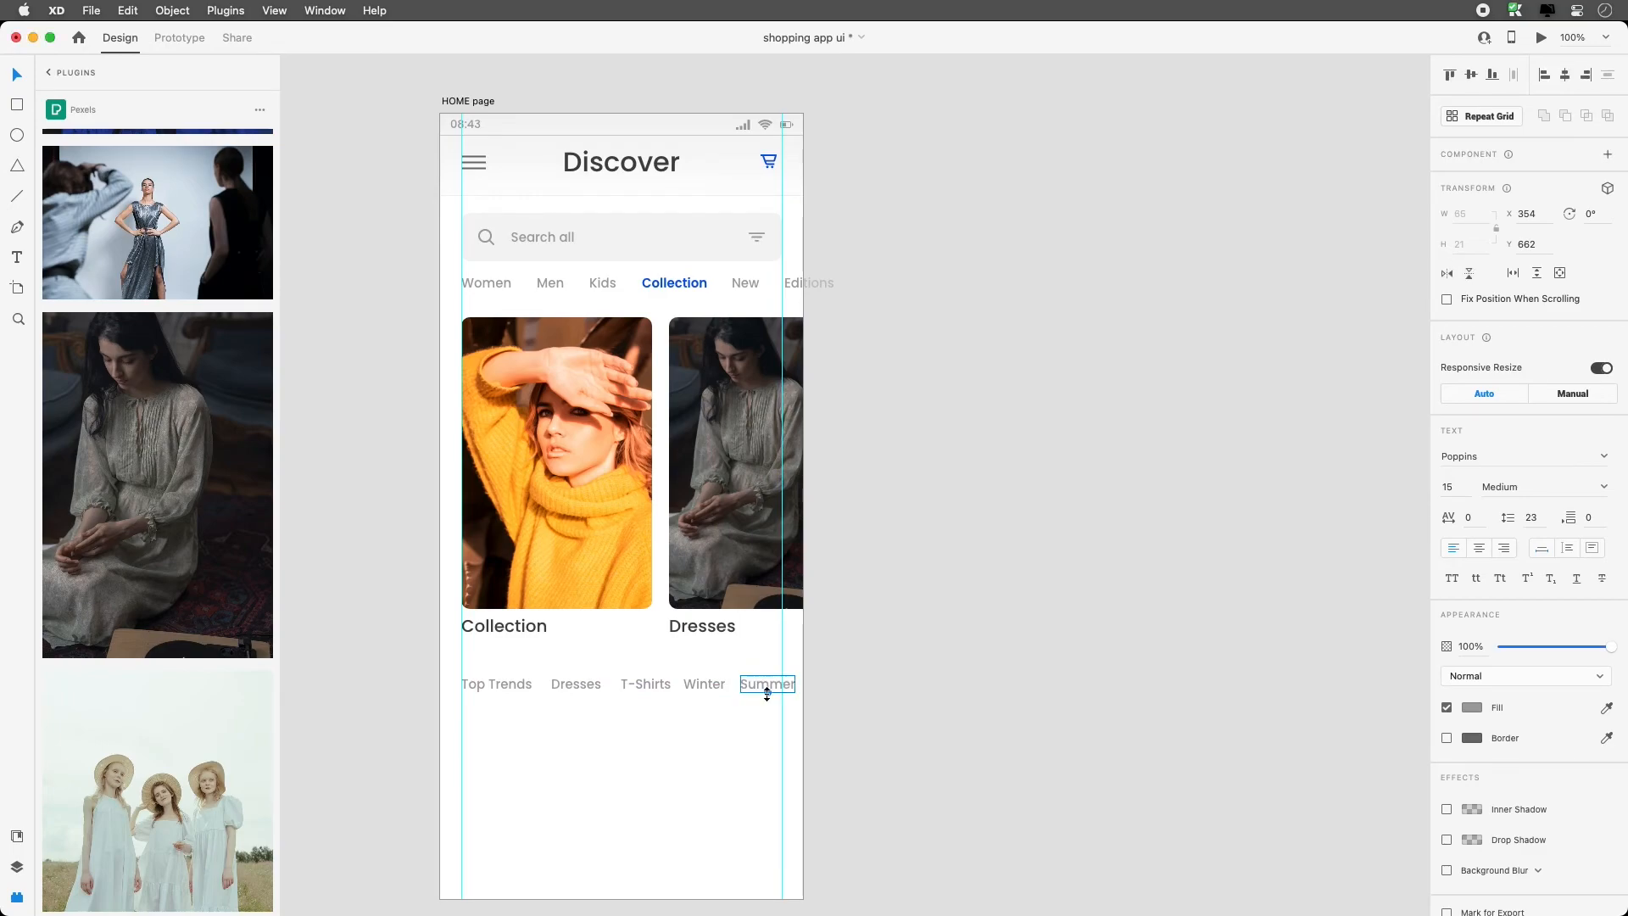
left_click_drag(763, 684, 807, 685)
Set the Top Trends label's font size to 20 and shift Dresses, T-Shirts and Winter right to clear it
left_click_drag(972, 743, 539, 698)
left_click(511, 684)
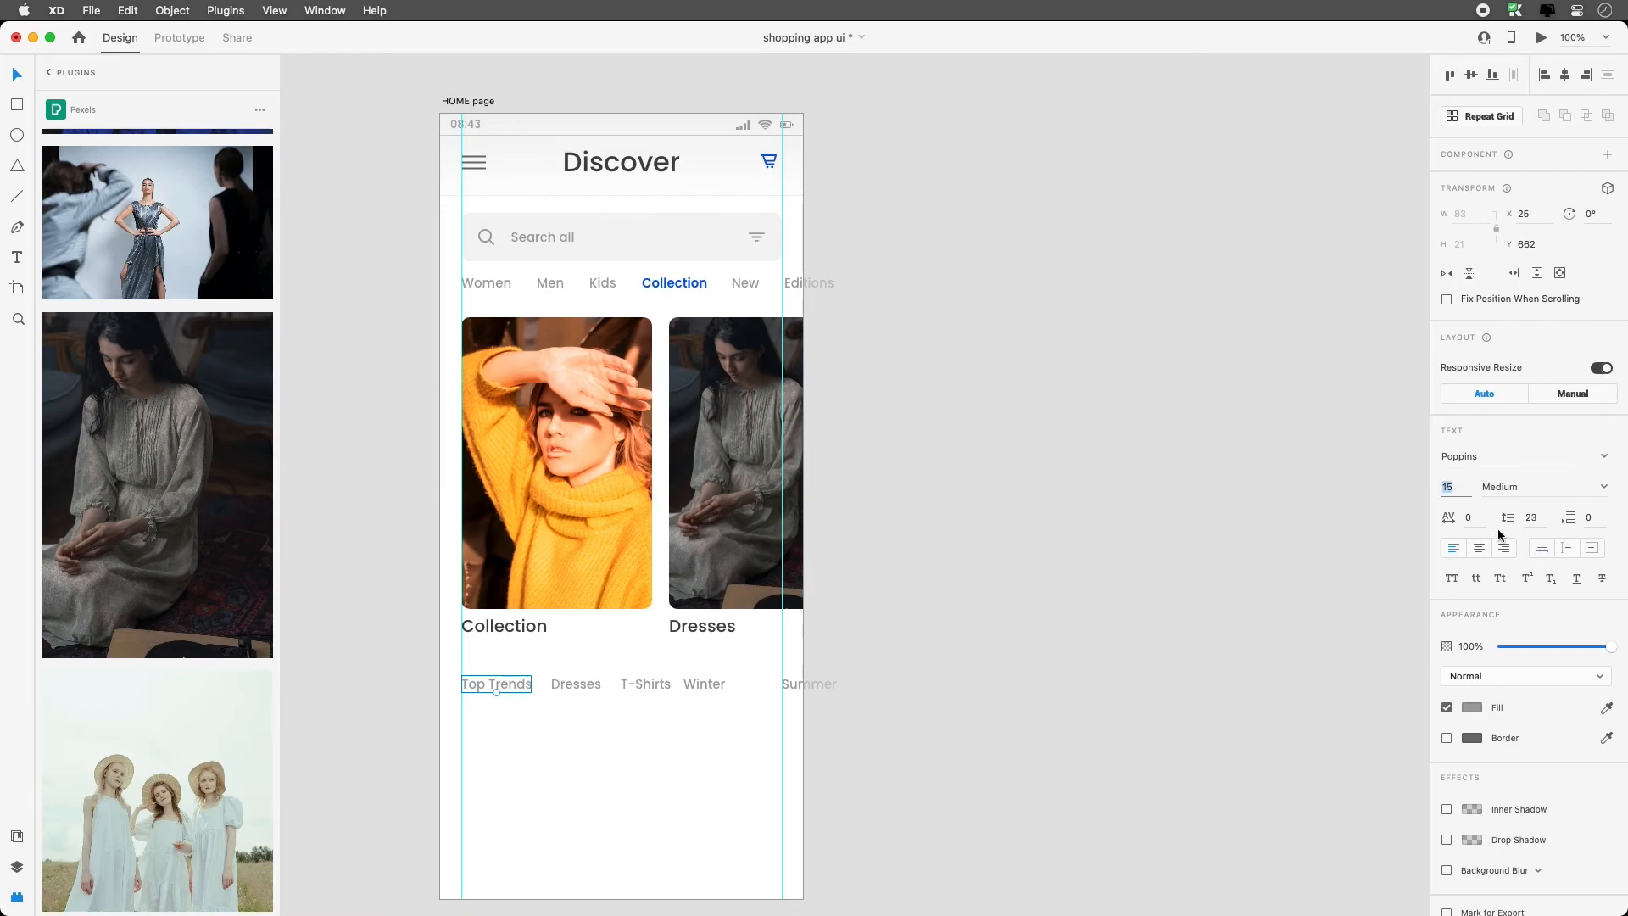
type("11")
key("Up")
key("Up")
key("Up")
key("Up")
key("Up")
key("Up")
key("Up")
key("Up")
key("Up")
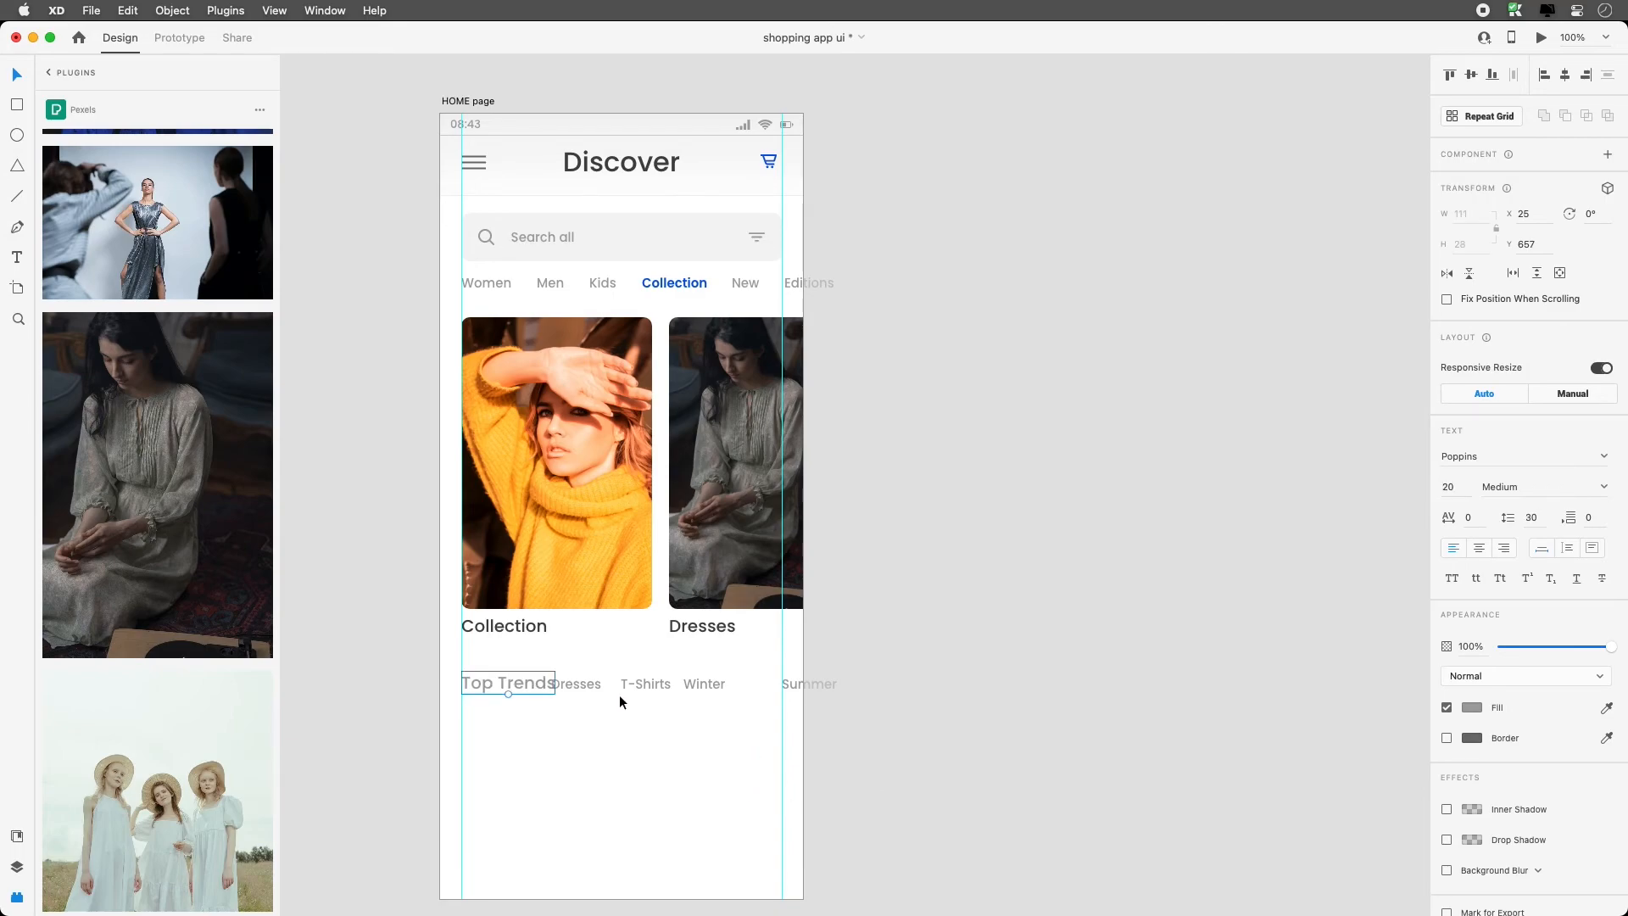
left_click_drag(704, 686, 735, 685)
mouse_move(654, 685)
left_mouse_down()
mouse_move(691, 684)
mouse_move(625, 683)
left_mouse_up()
Give the Top Trends label the saved blue fill #1C51E3 and the SemiBold weight
left_click(546, 686)
left_click(1471, 708)
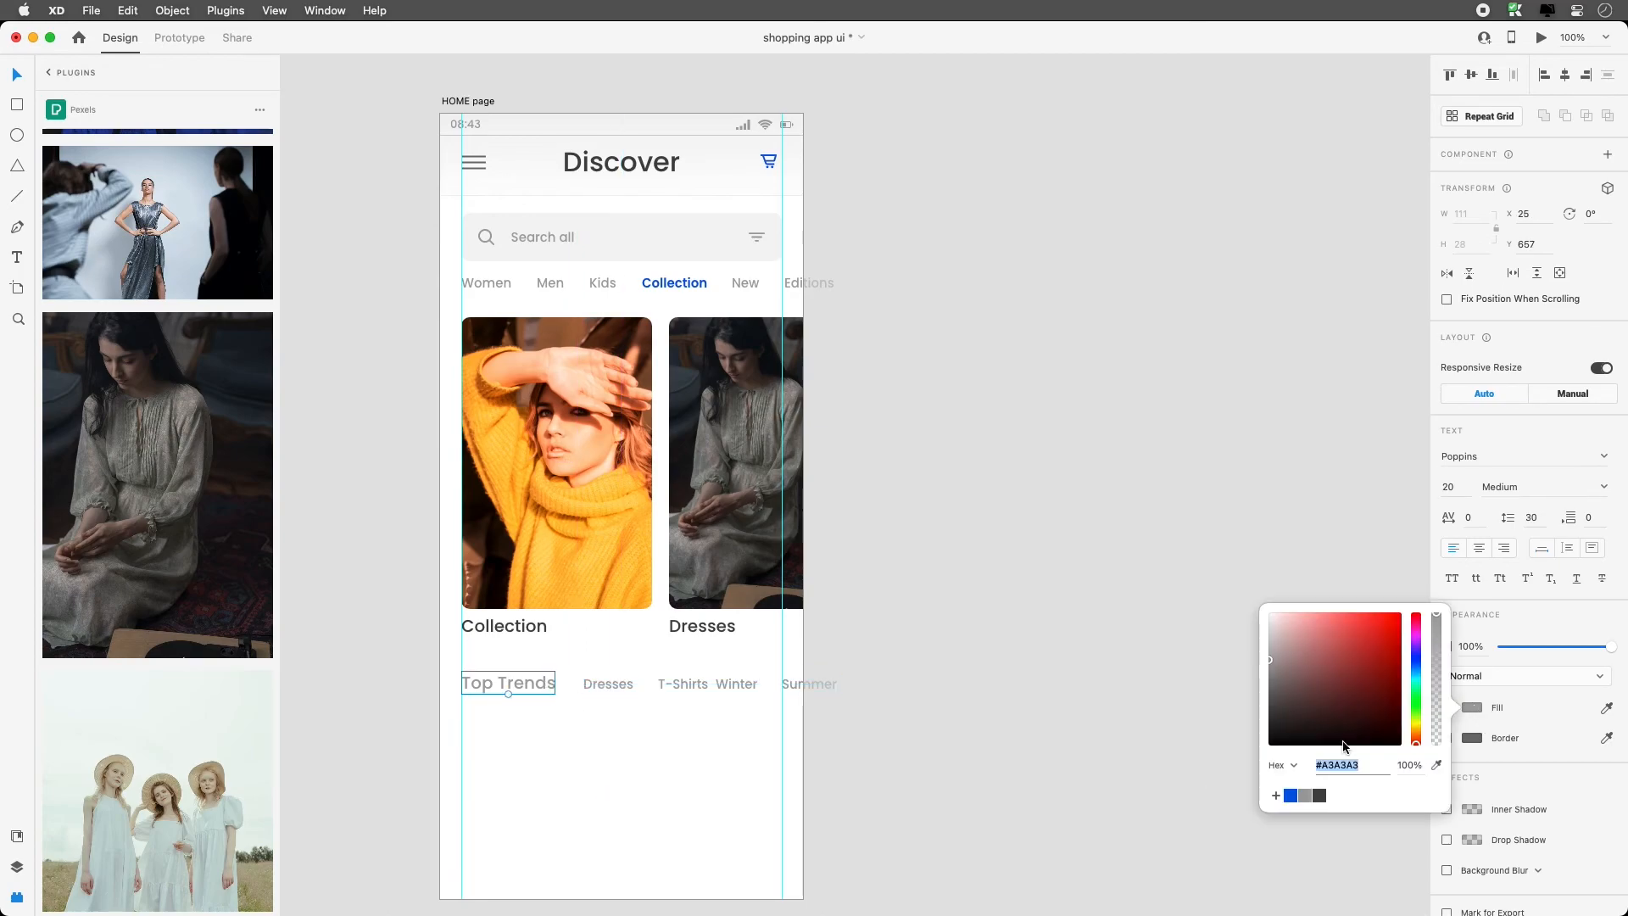
left_click(1290, 795)
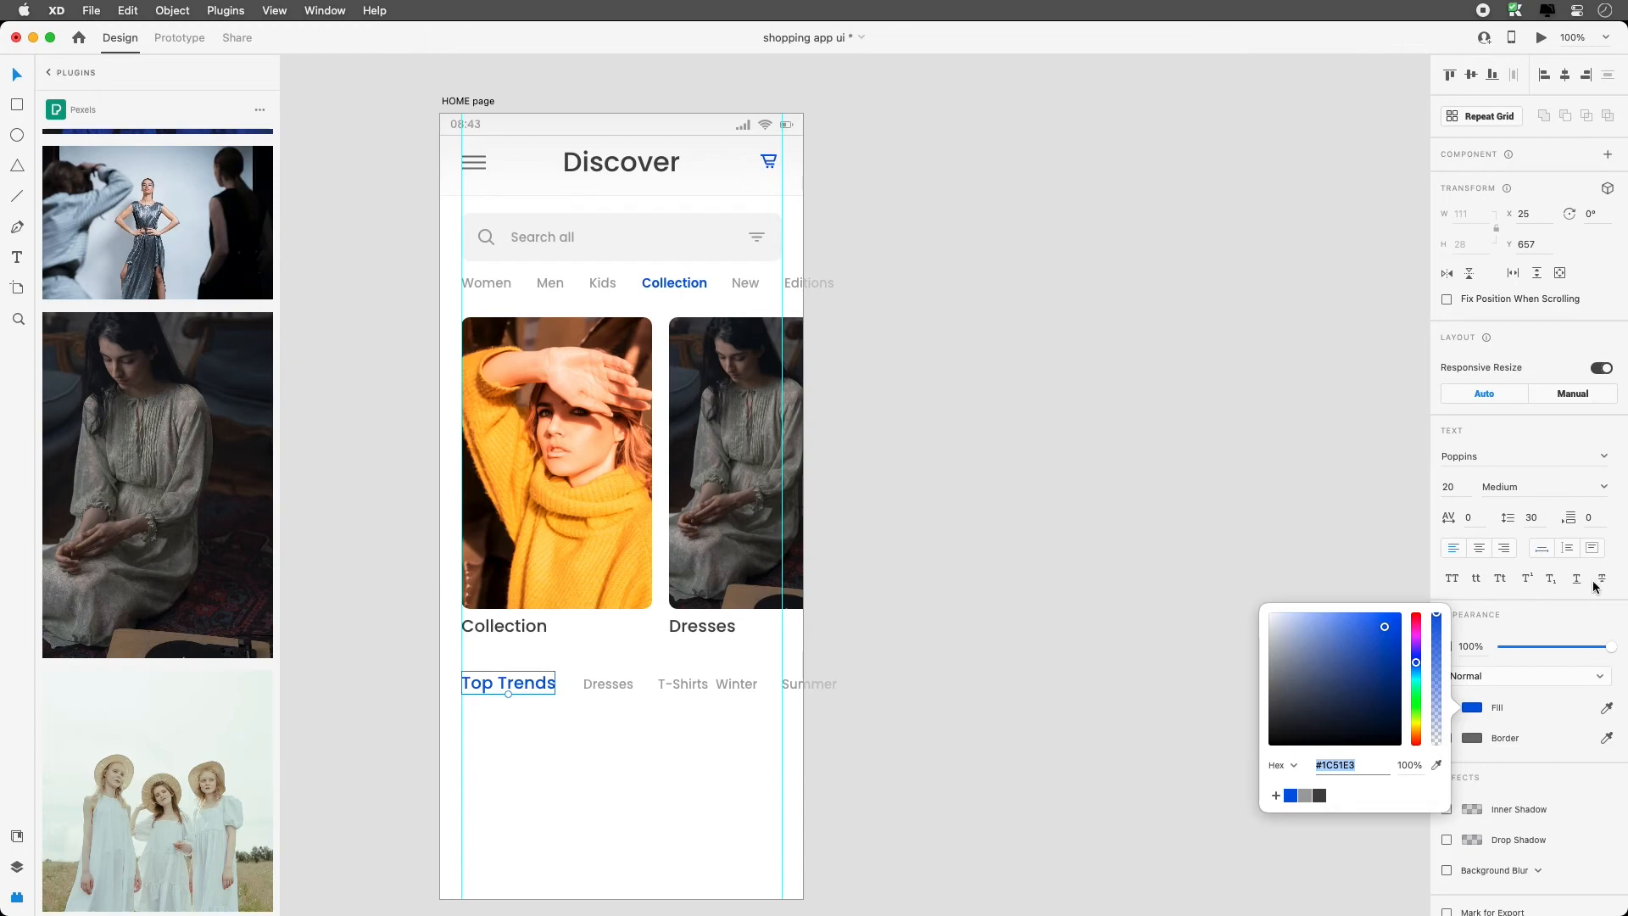
left_click(1603, 487)
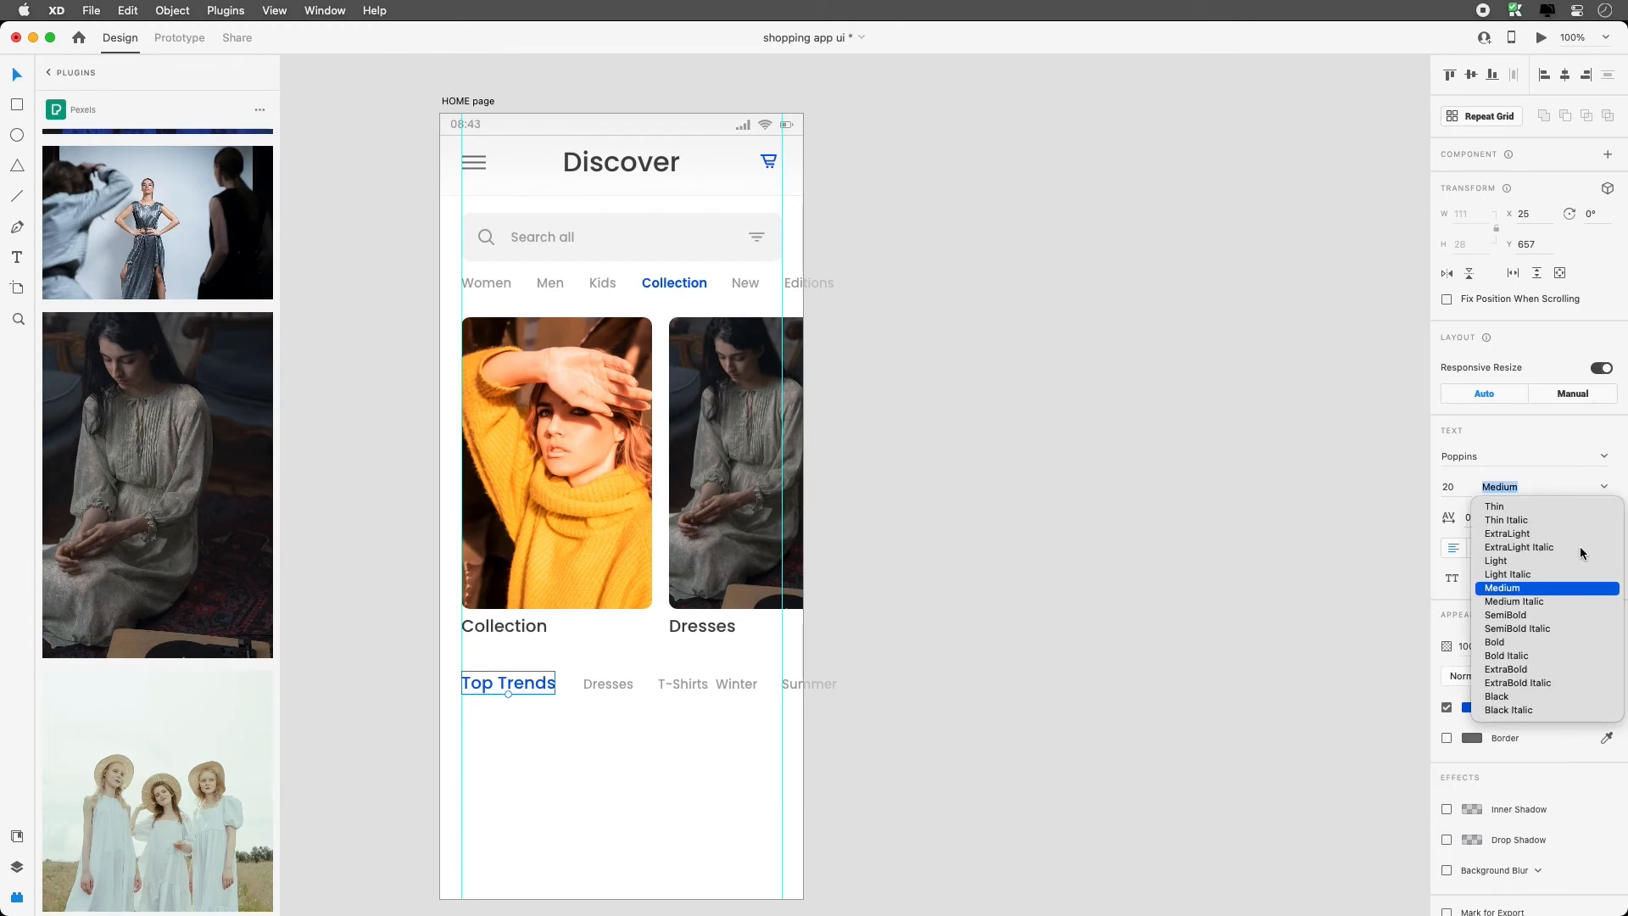
left_click(1506, 642)
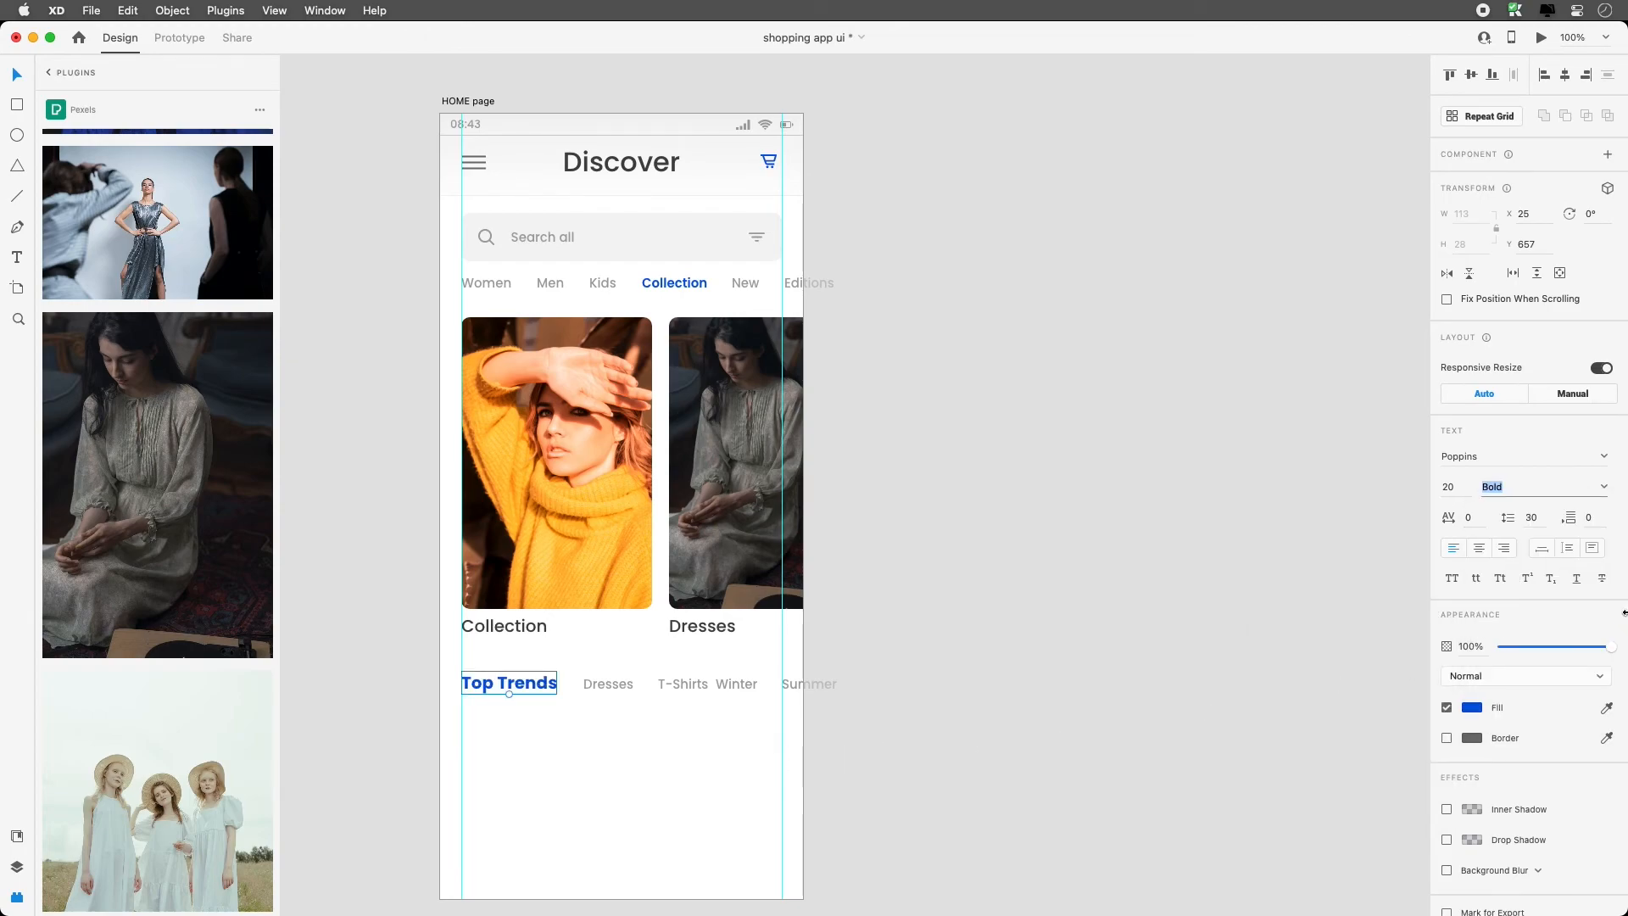
left_click(1605, 490)
left_click(1504, 616)
Distribute the five Top Trends row labels evenly across the row and align their vertical centres
mouse_move(874, 721)
left_mouse_down()
mouse_move(777, 731)
mouse_move(455, 673)
left_mouse_up()
left_click(1515, 76)
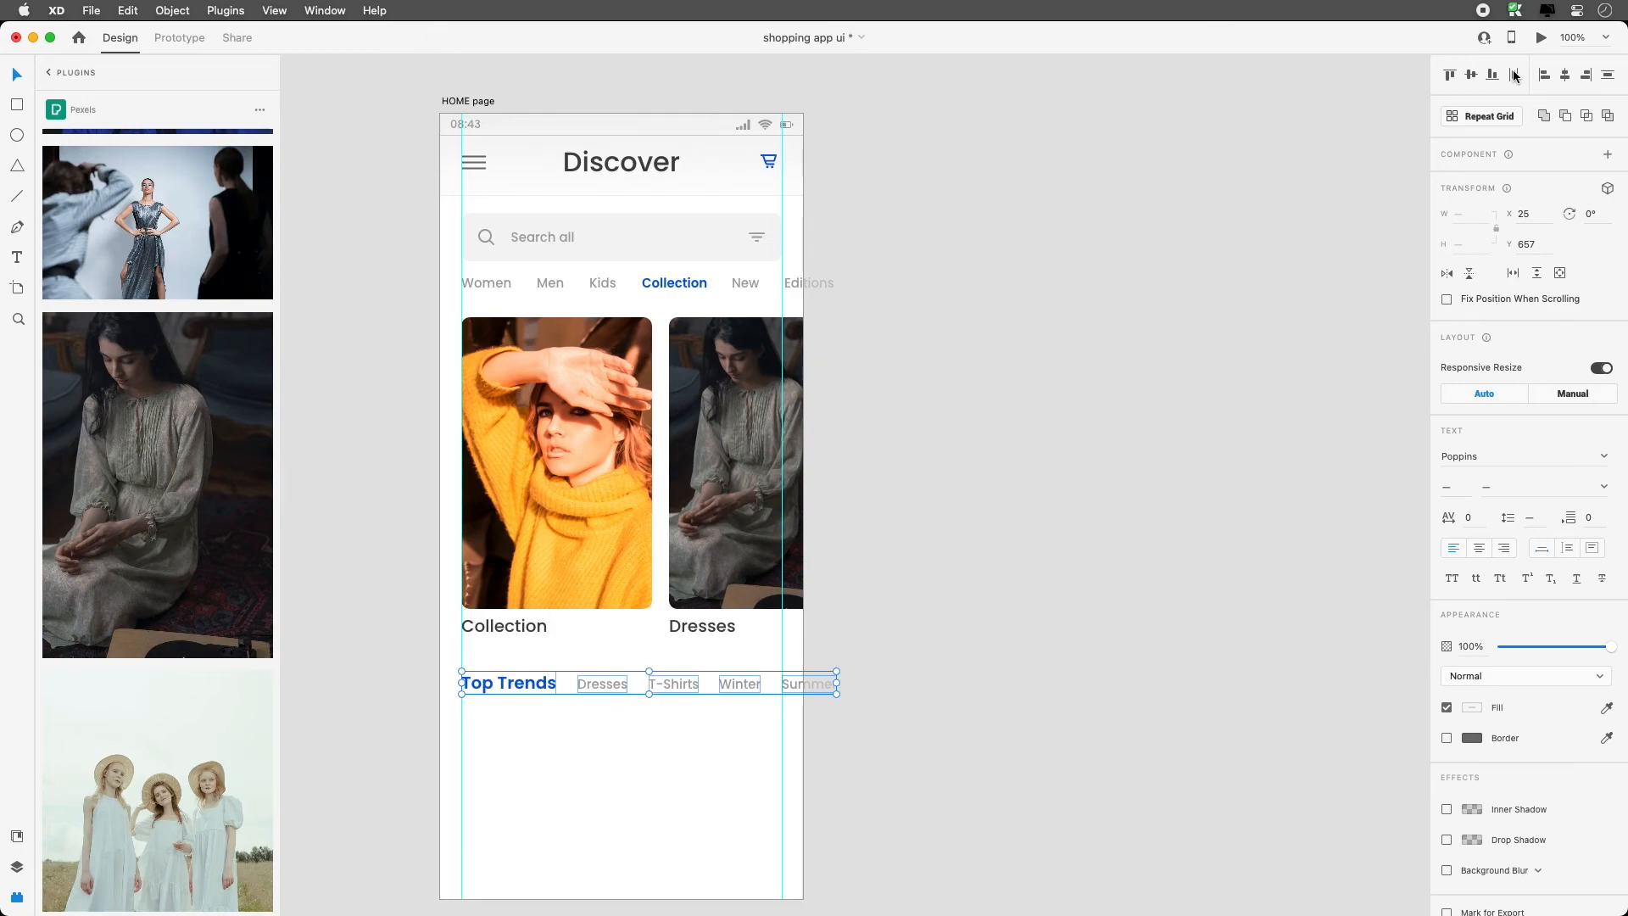
left_click(1470, 76)
left_click(645, 719)
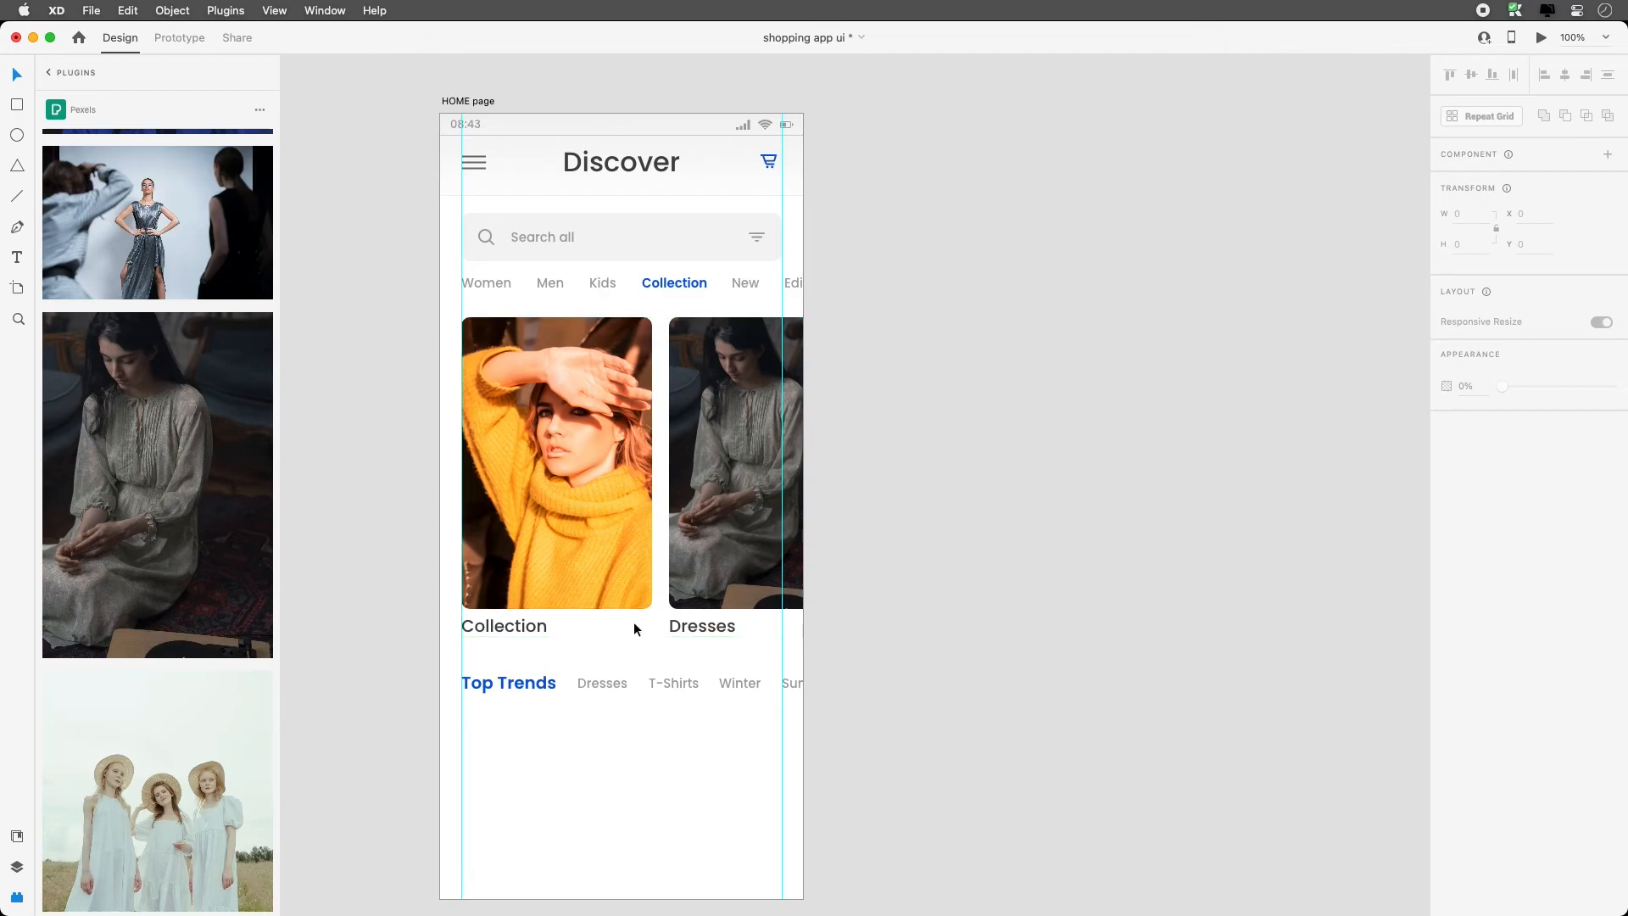
Draw a box about 196 × 139 below Top Trends, duplicate it alongside, and try fitting both between the guides
scroll(613, 761, "down", 3)
left_click(18, 105)
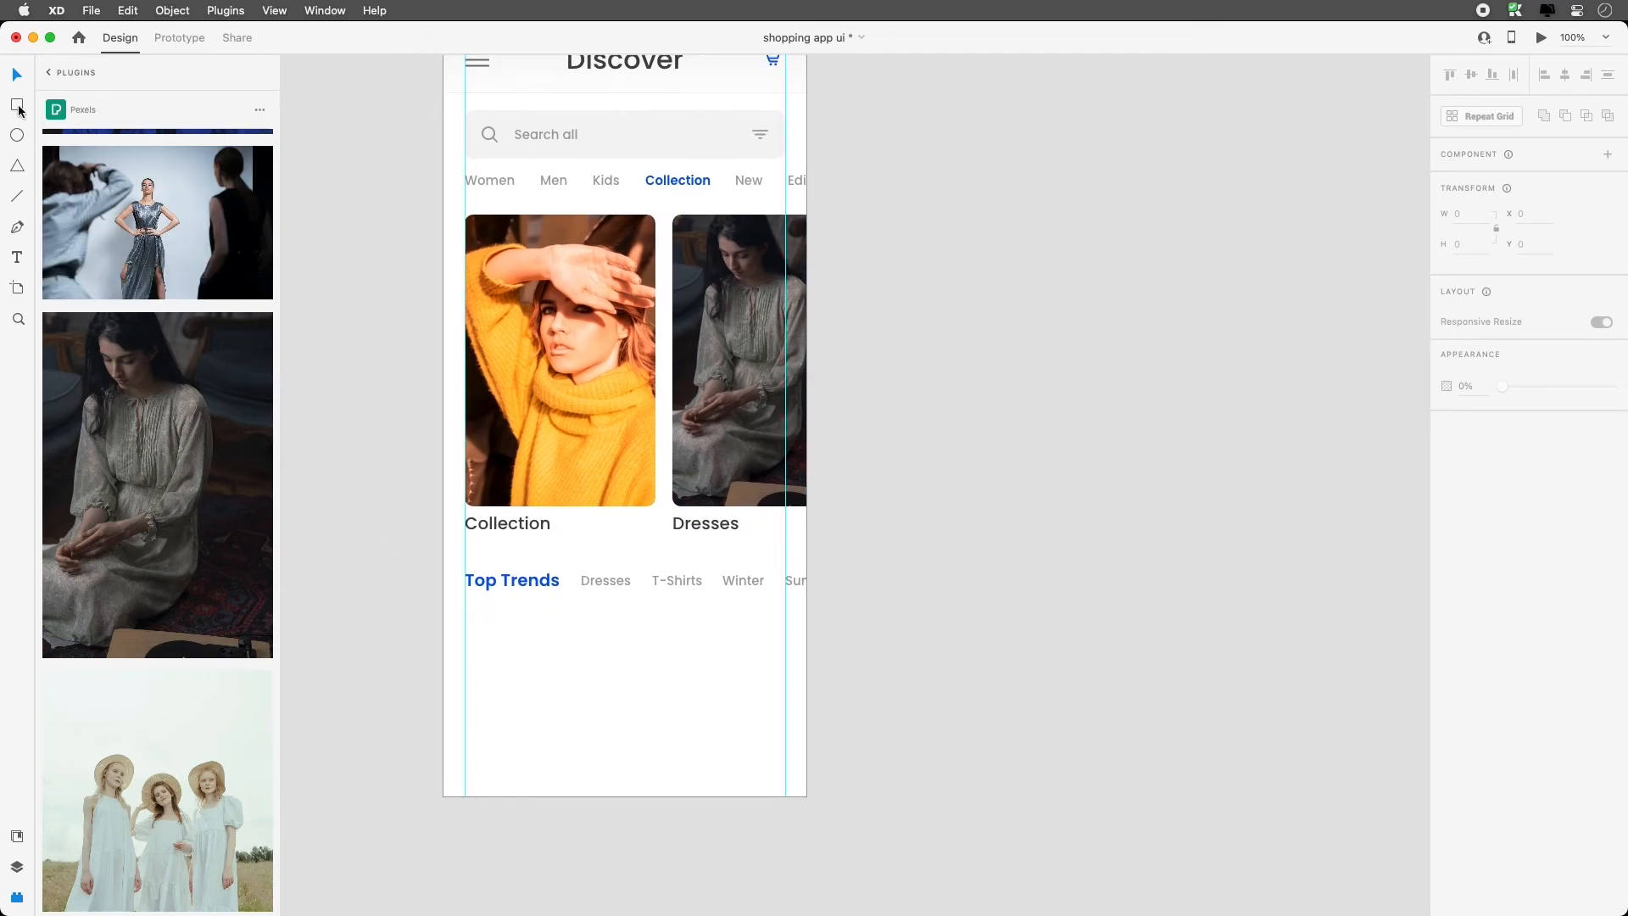
mouse_move(465, 621)
left_mouse_down()
mouse_move(646, 755)
mouse_move(627, 757)
mouse_move(647, 752)
mouse_move(630, 739)
left_mouse_up()
left_click_drag(519, 674, 697, 684)
left_click(610, 683, "shift")
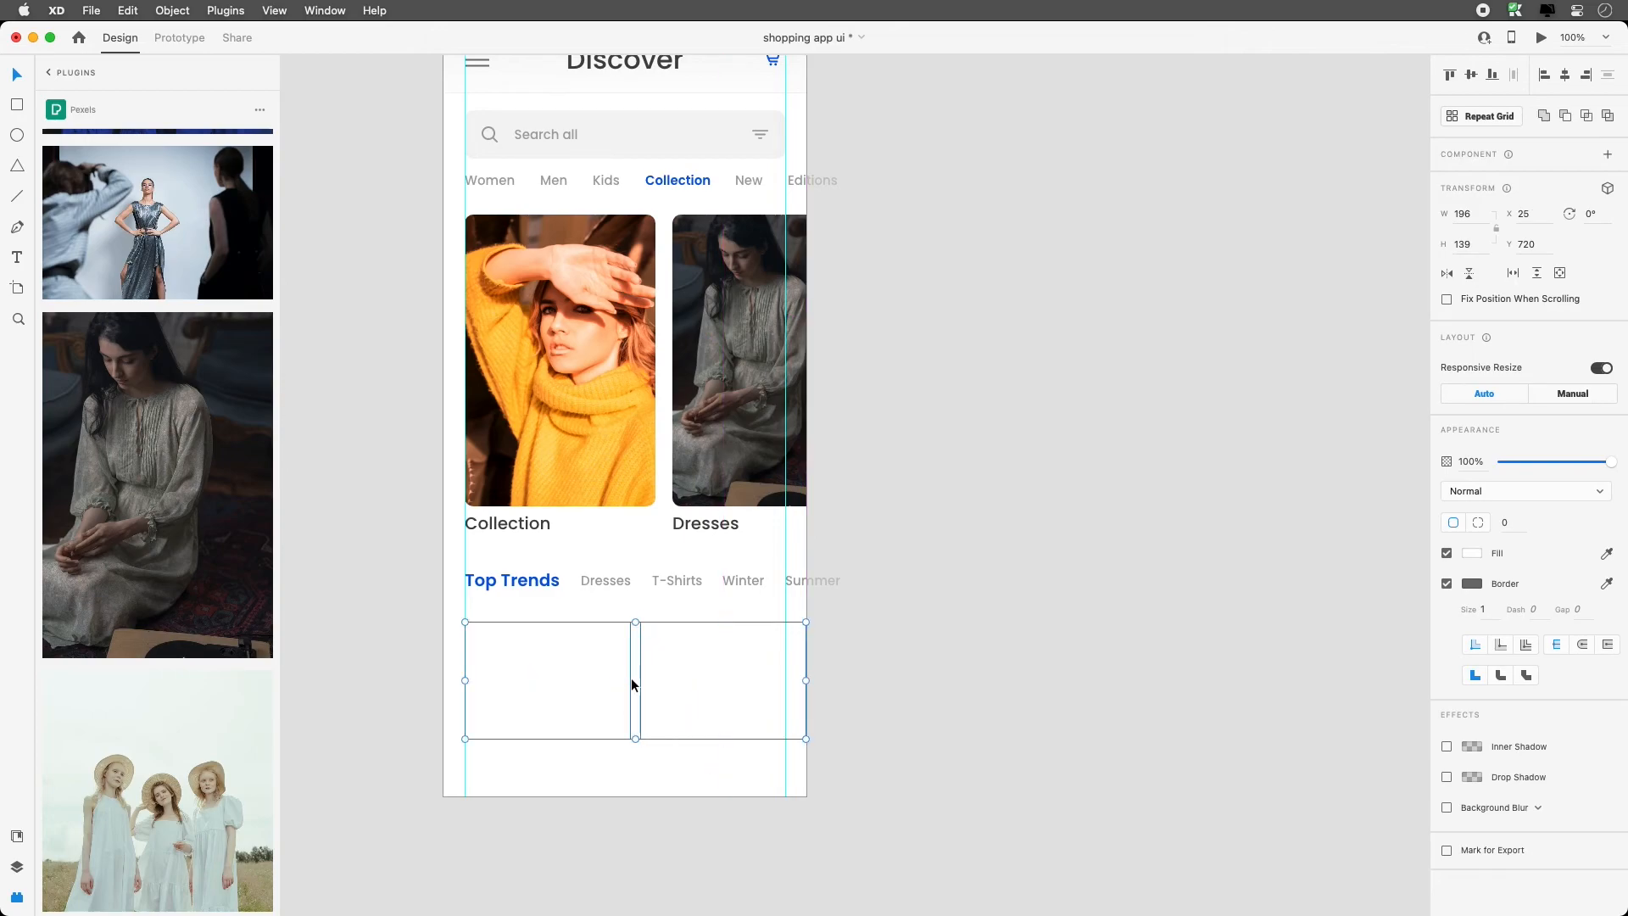
left_click_drag(806, 680, 781, 678)
left_click(634, 672)
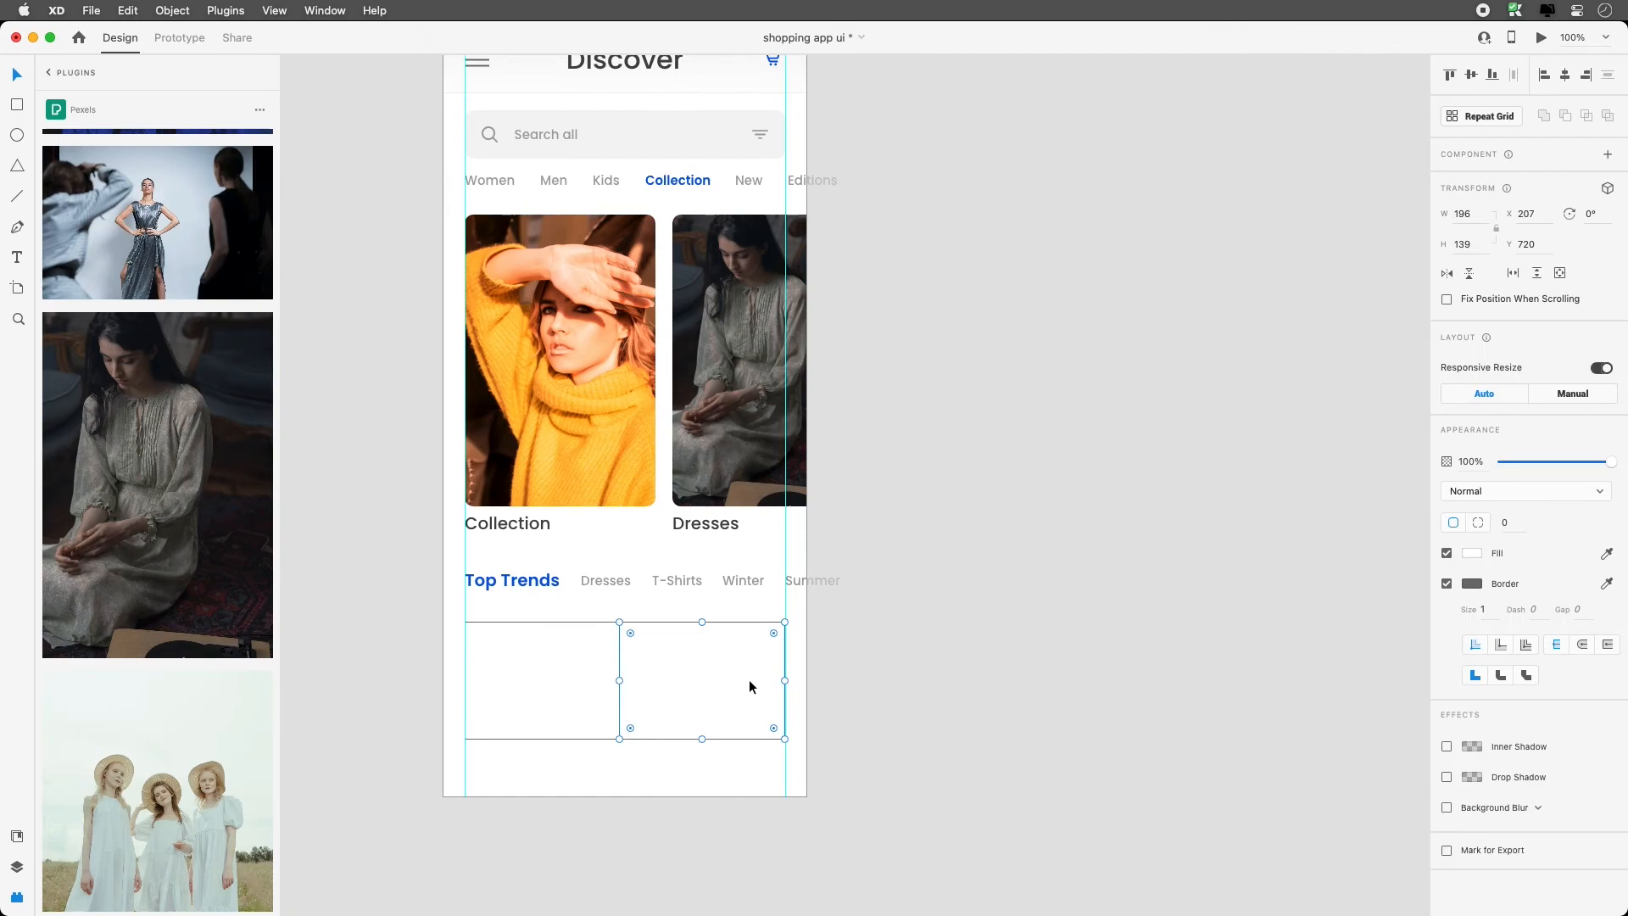
Delete the second box, turn the first into a two-column repeat grid, and make the boxes 181 wide with a narrow gap
key("BackSpace")
left_click(608, 692)
left_click_drag(636, 677, 778, 679)
key("super+r")
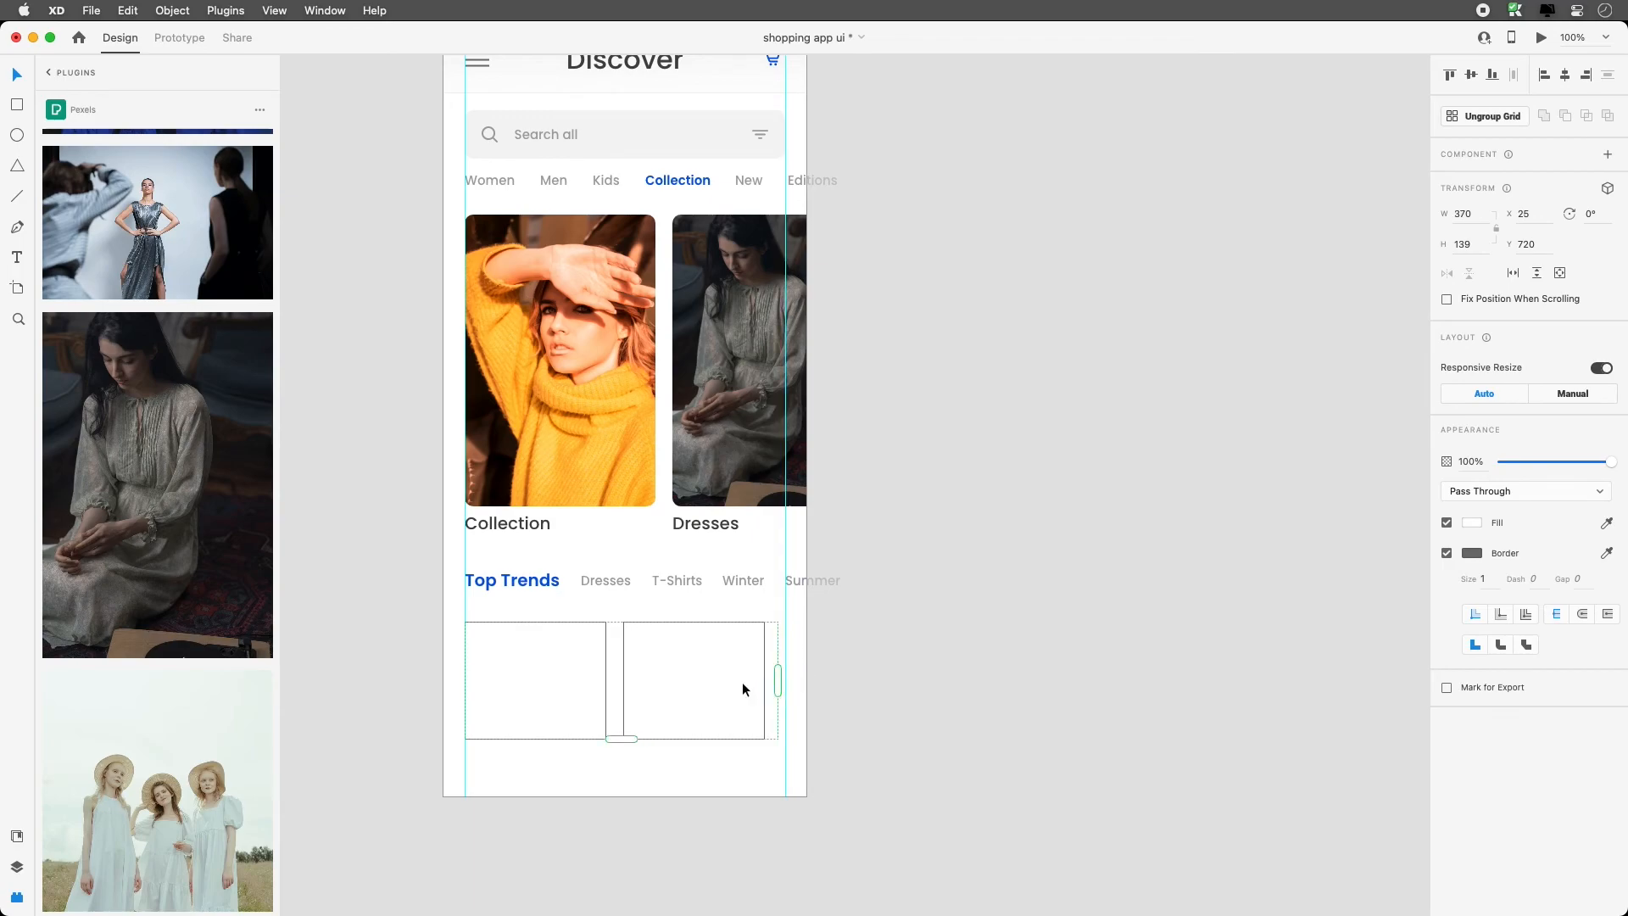
mouse_move(618, 664)
left_mouse_down()
mouse_move(603, 665)
mouse_move(619, 680)
left_mouse_up()
double_click(563, 663)
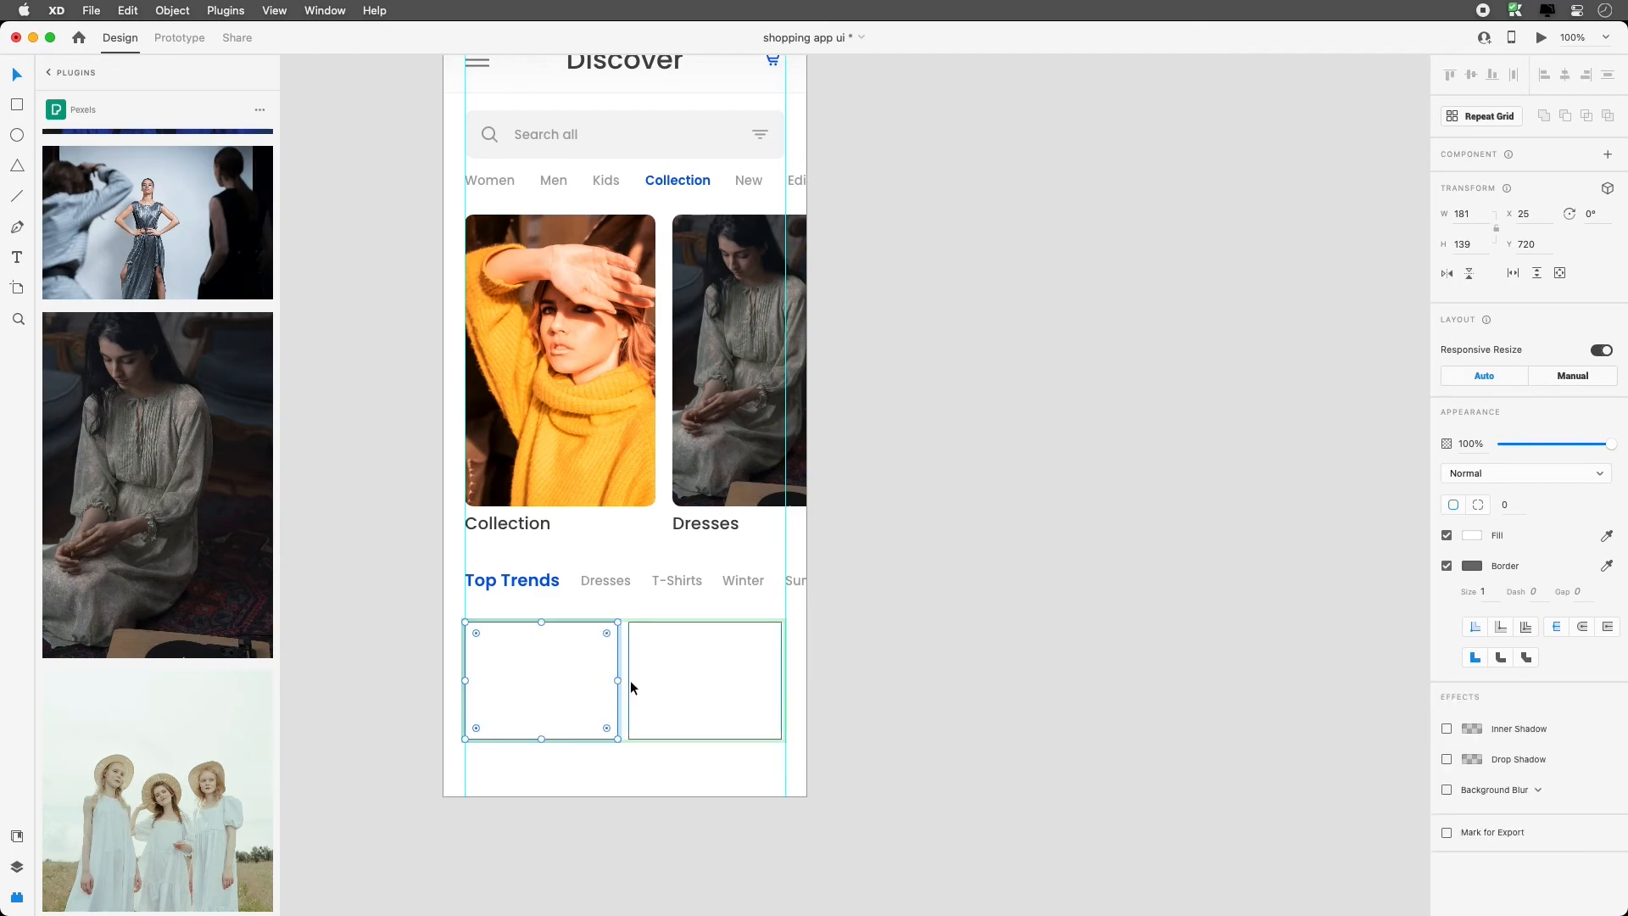
left_click(633, 765)
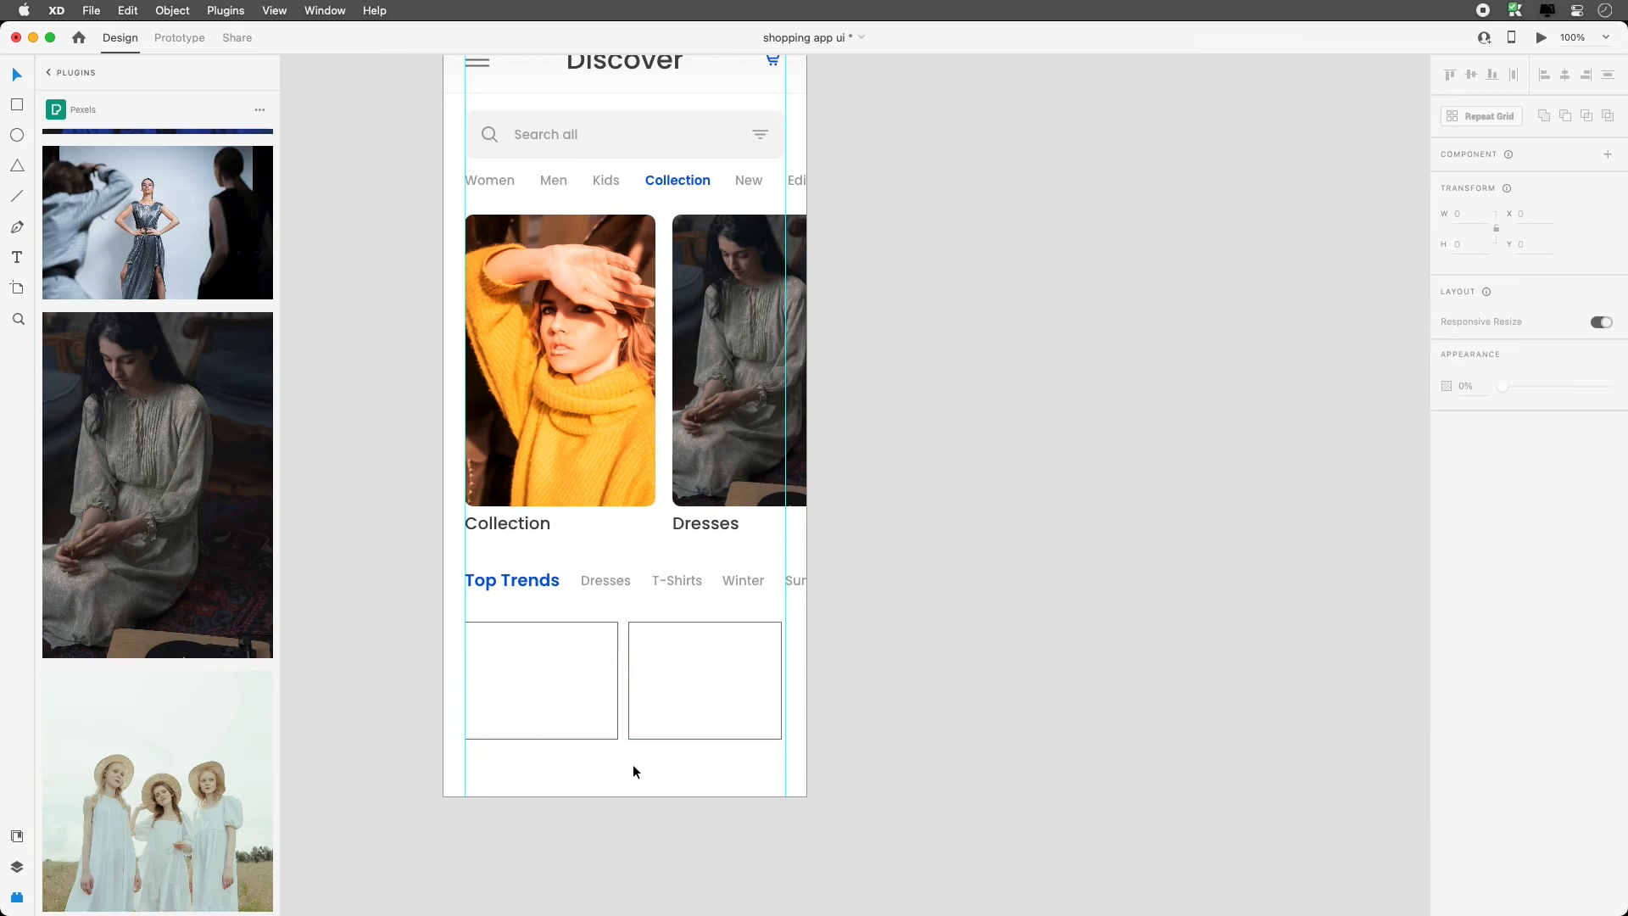
Widen the box grid's column gap until the second box meets the right guide, and trim the grid to two boxes
left_click(634, 705)
left_click_drag(787, 679, 801, 680)
left_click_drag(627, 662, 624, 682)
left_click(713, 773)
left_click(750, 660)
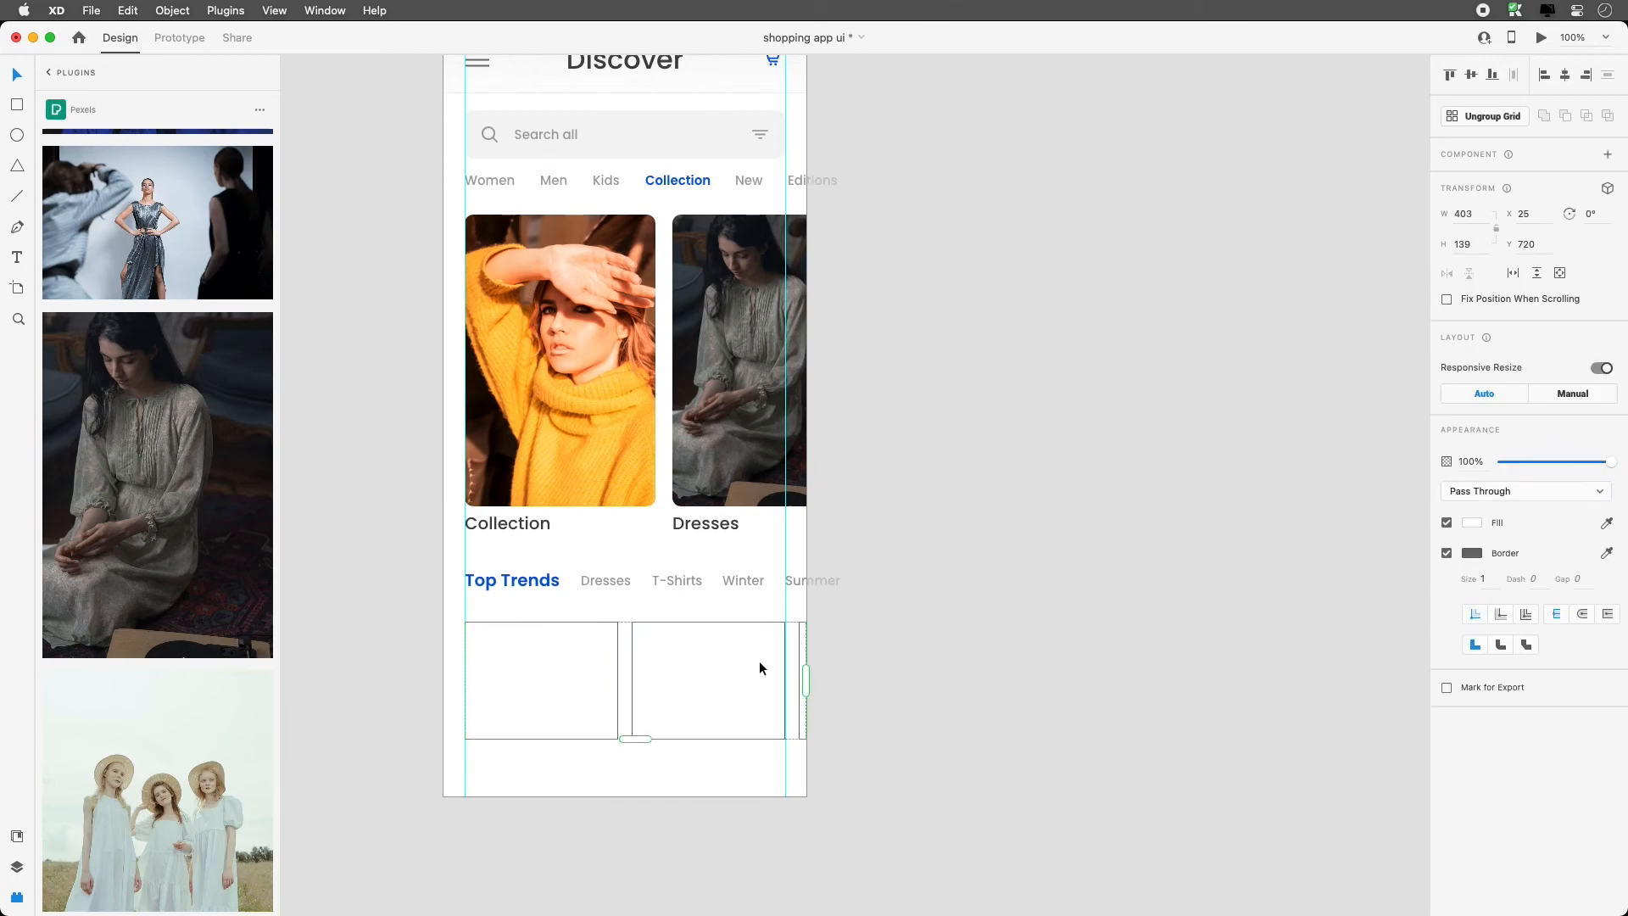
left_click_drag(806, 683, 786, 682)
left_click(671, 769)
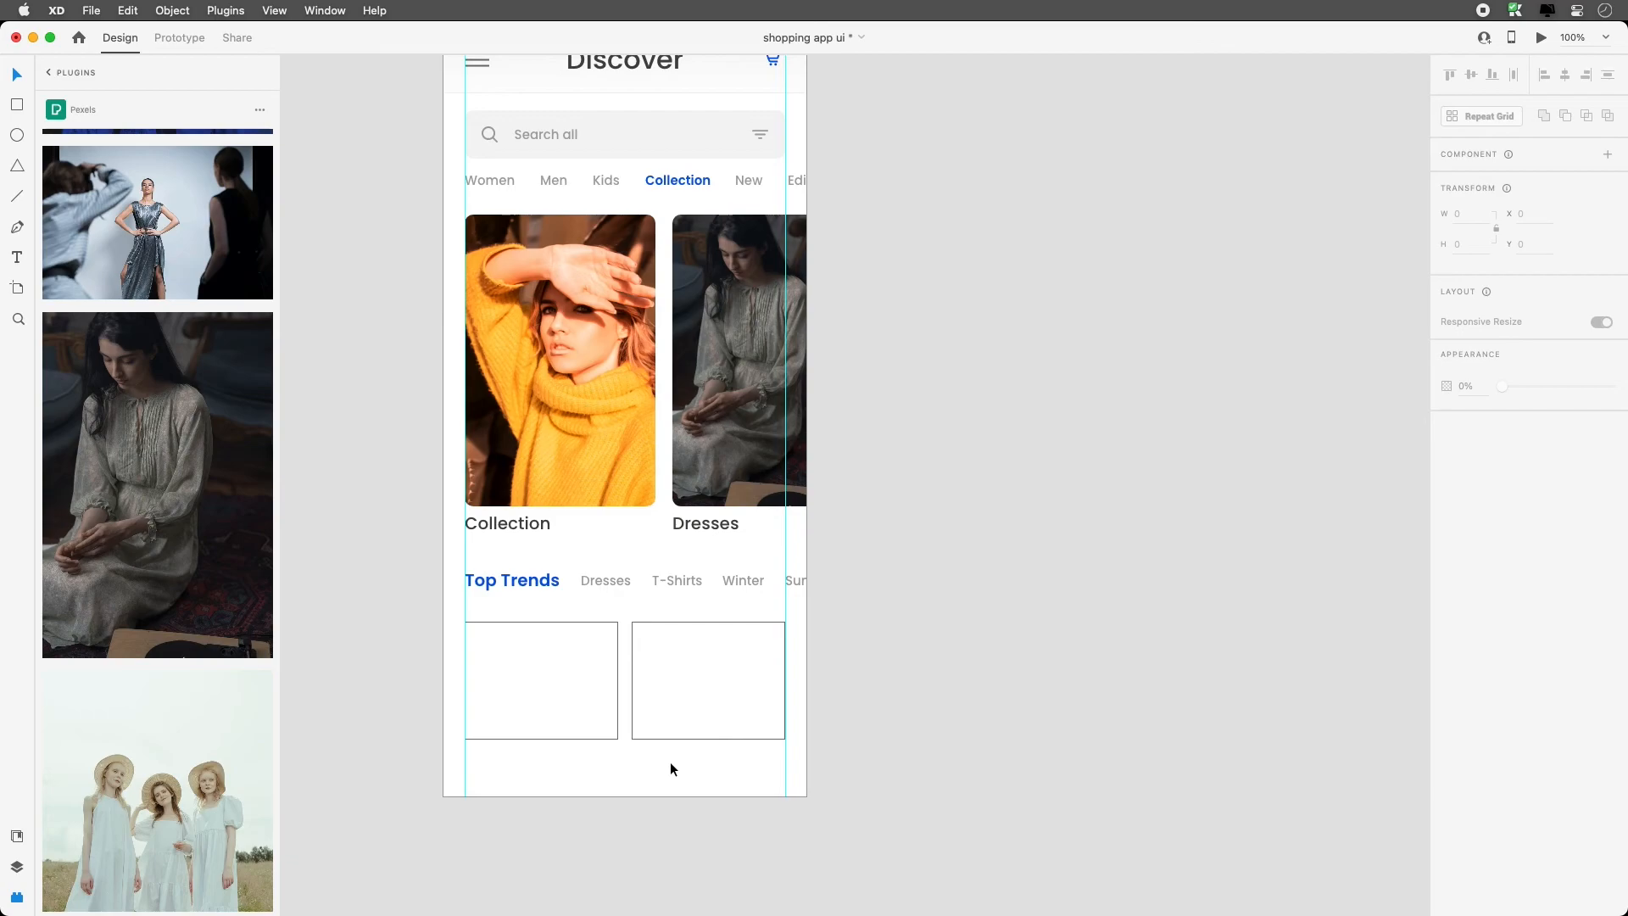
Delete the two-box grid and draw a rectangle about 378 × 117 between the guides below the Top Trends row
left_click(688, 699)
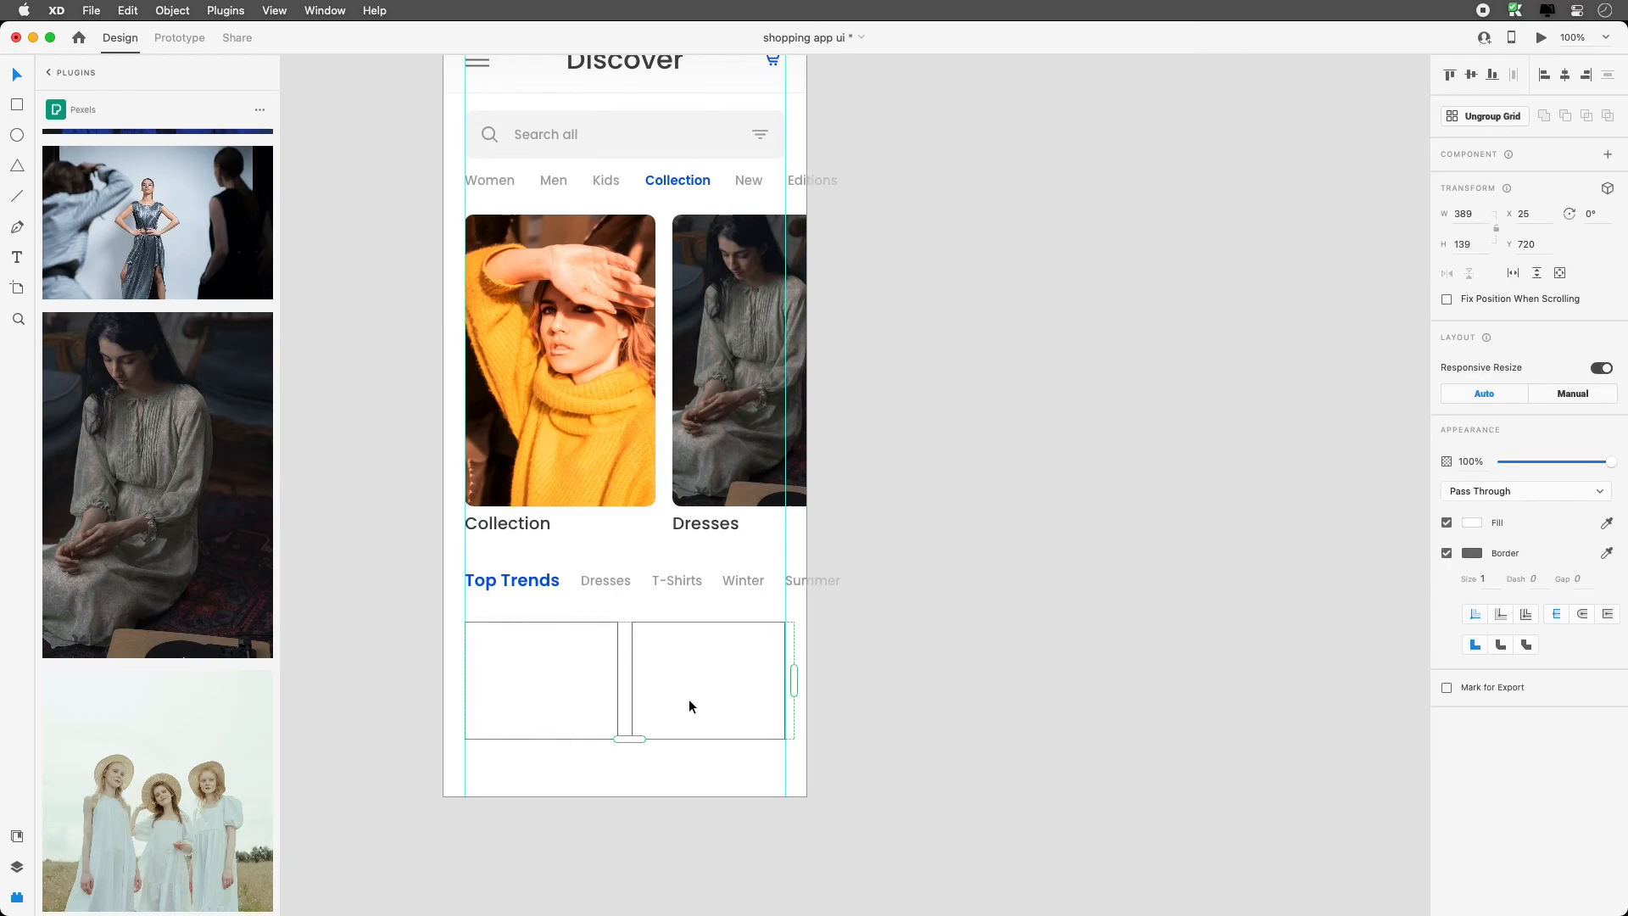
key("Delete")
left_click(22, 107)
left_click_drag(466, 646, 788, 745)
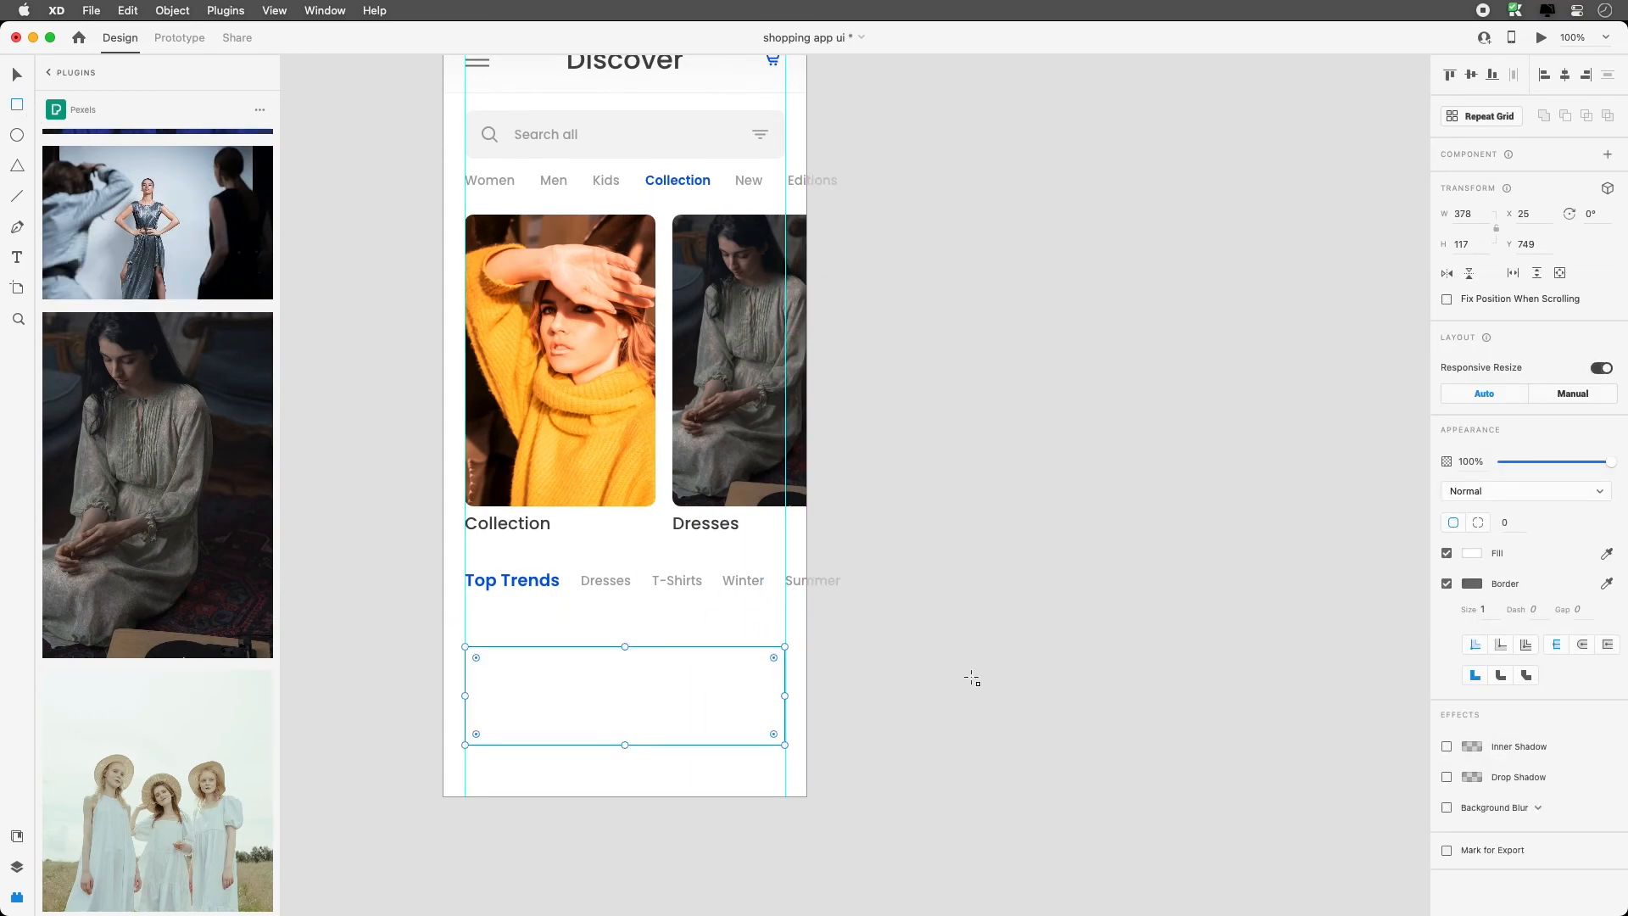
Draw a 25 × 25 spacer square below the wide rectangle and centre it horizontally on the artboard
left_click(1479, 218)
left_click(16, 74)
left_click(457, 652)
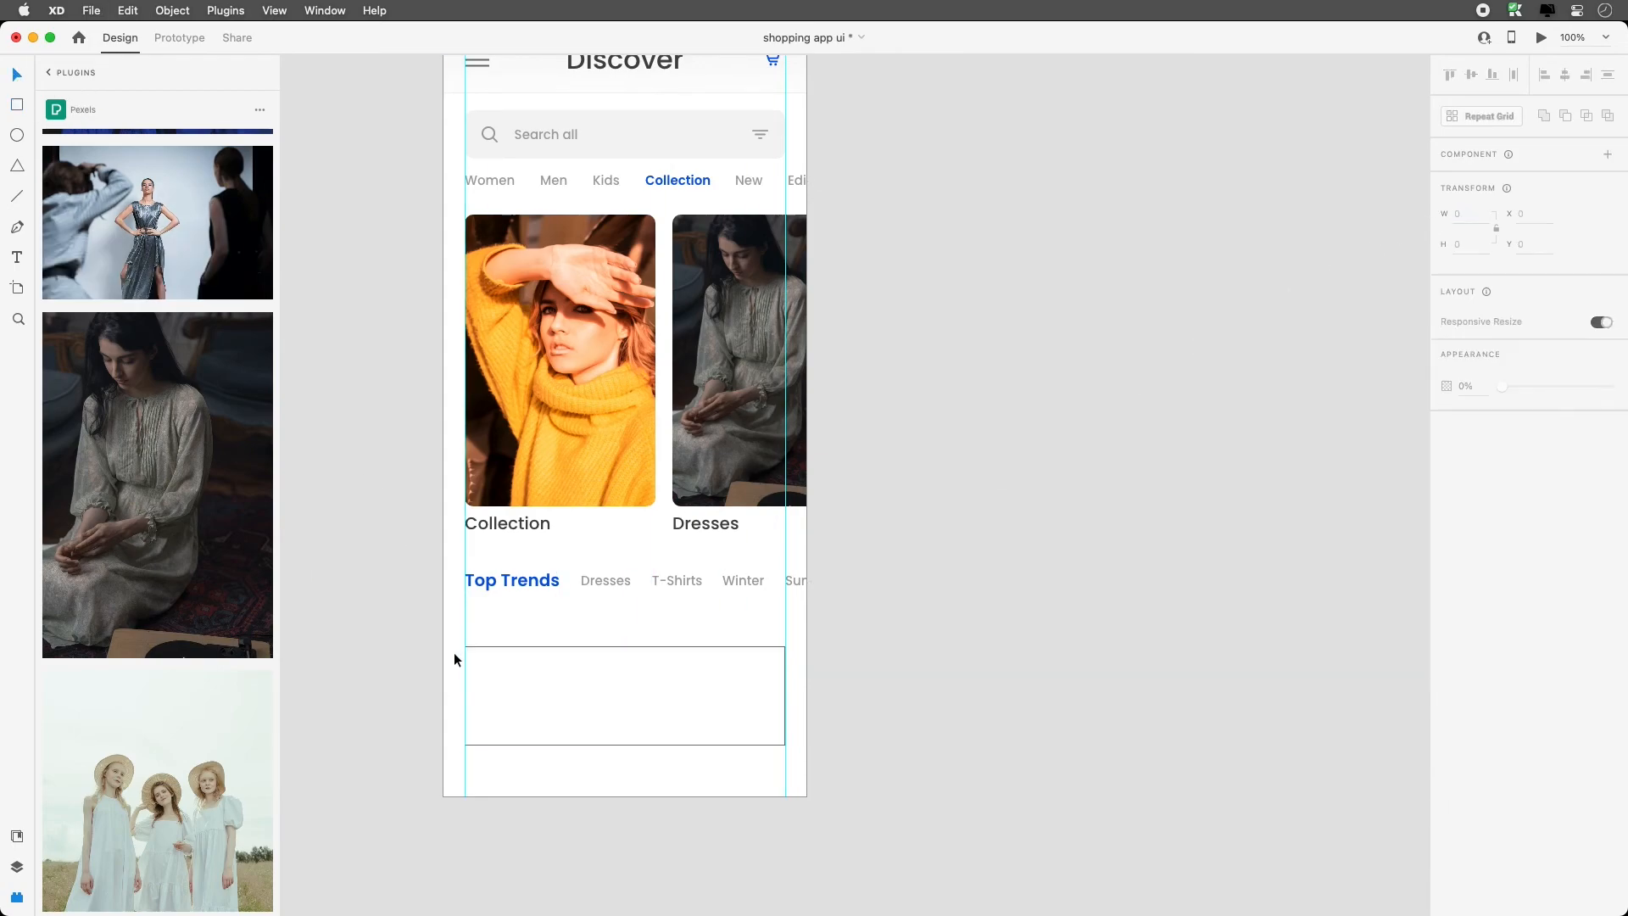
left_click(17, 105)
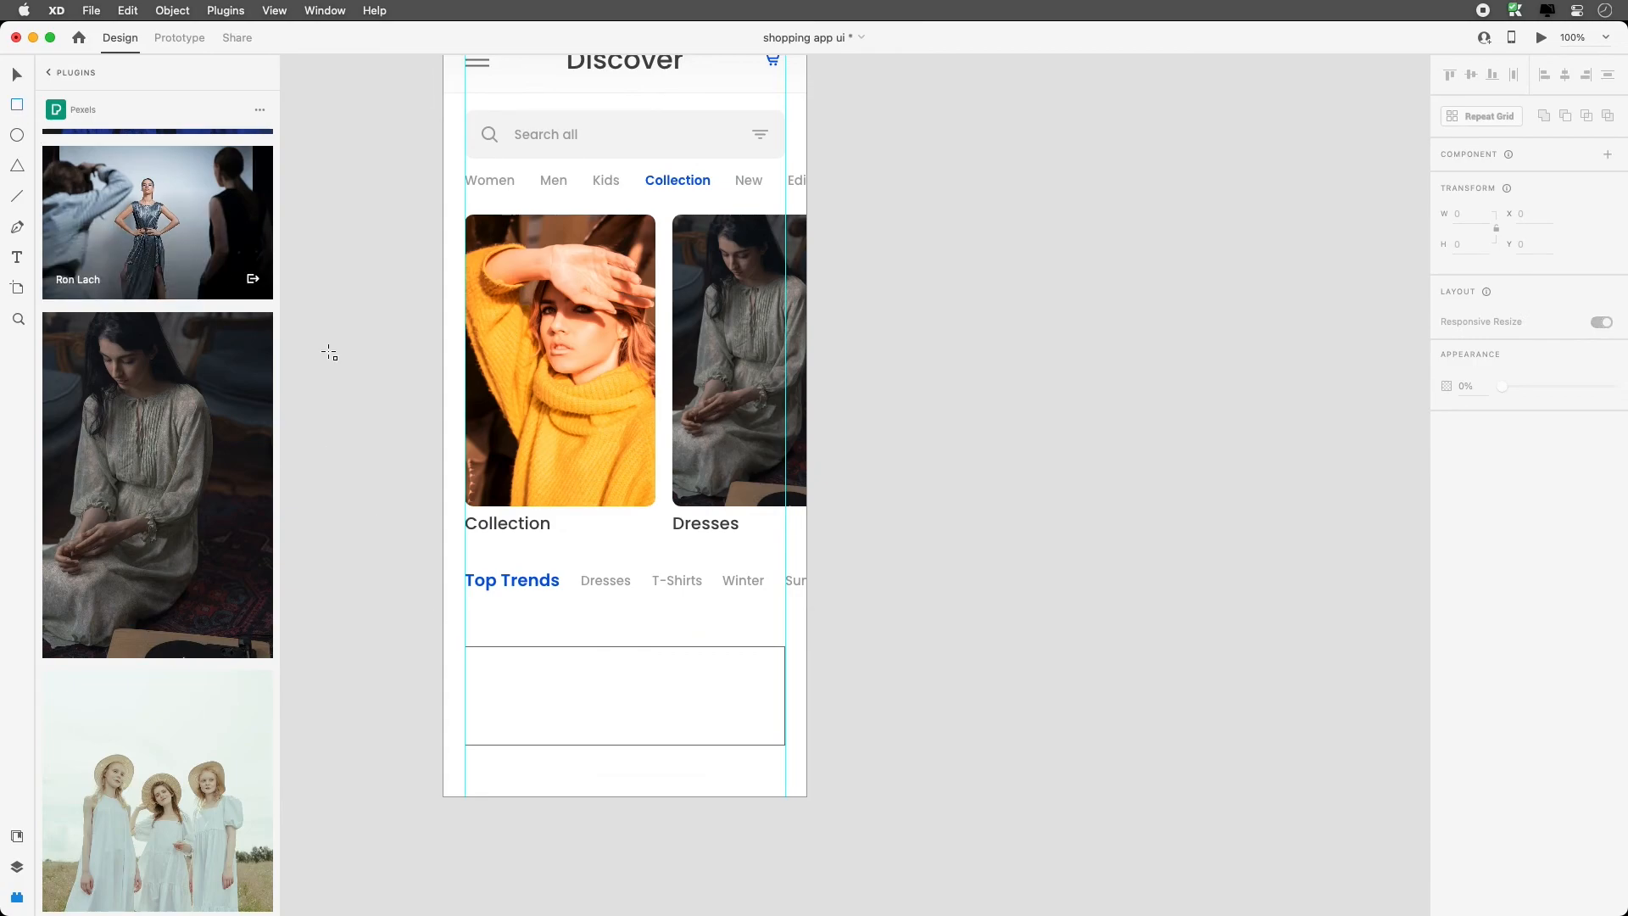
left_click_drag(607, 775, 625, 756)
key("v")
left_click(1473, 217)
type("25")
key("Tab")
type("25")
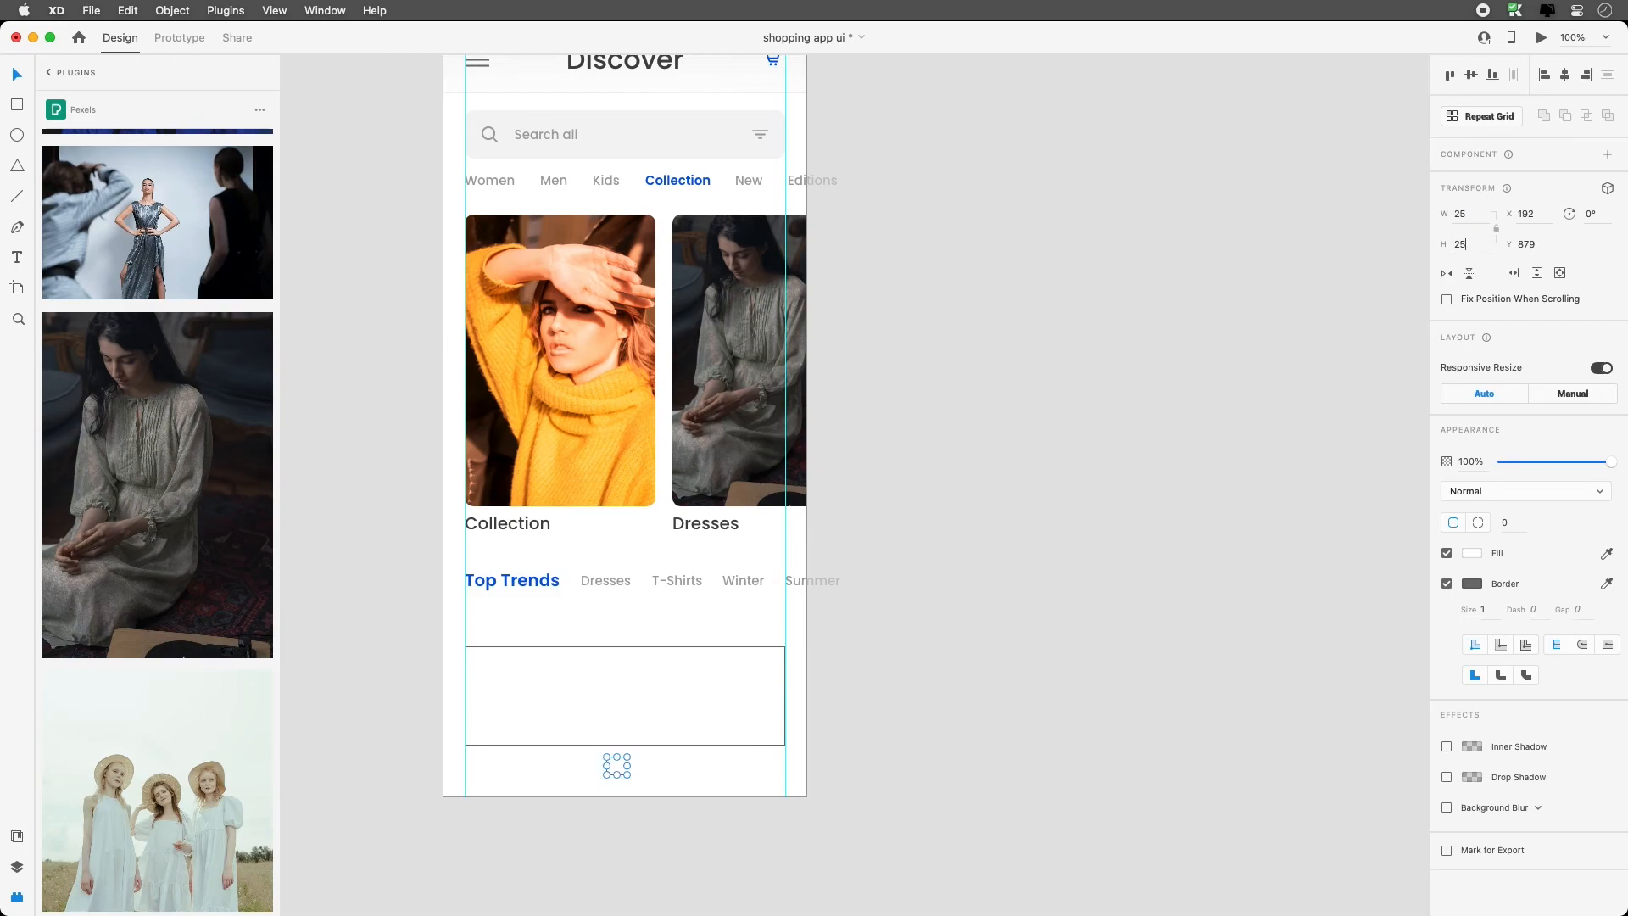
key("Return")
left_click(1568, 81)
key("Escape")
Narrow the rectangle to 177 wide, ending at the spacer square, and duplicate it alongside against the right guide
left_click(718, 730)
left_click_drag(783, 695, 613, 715)
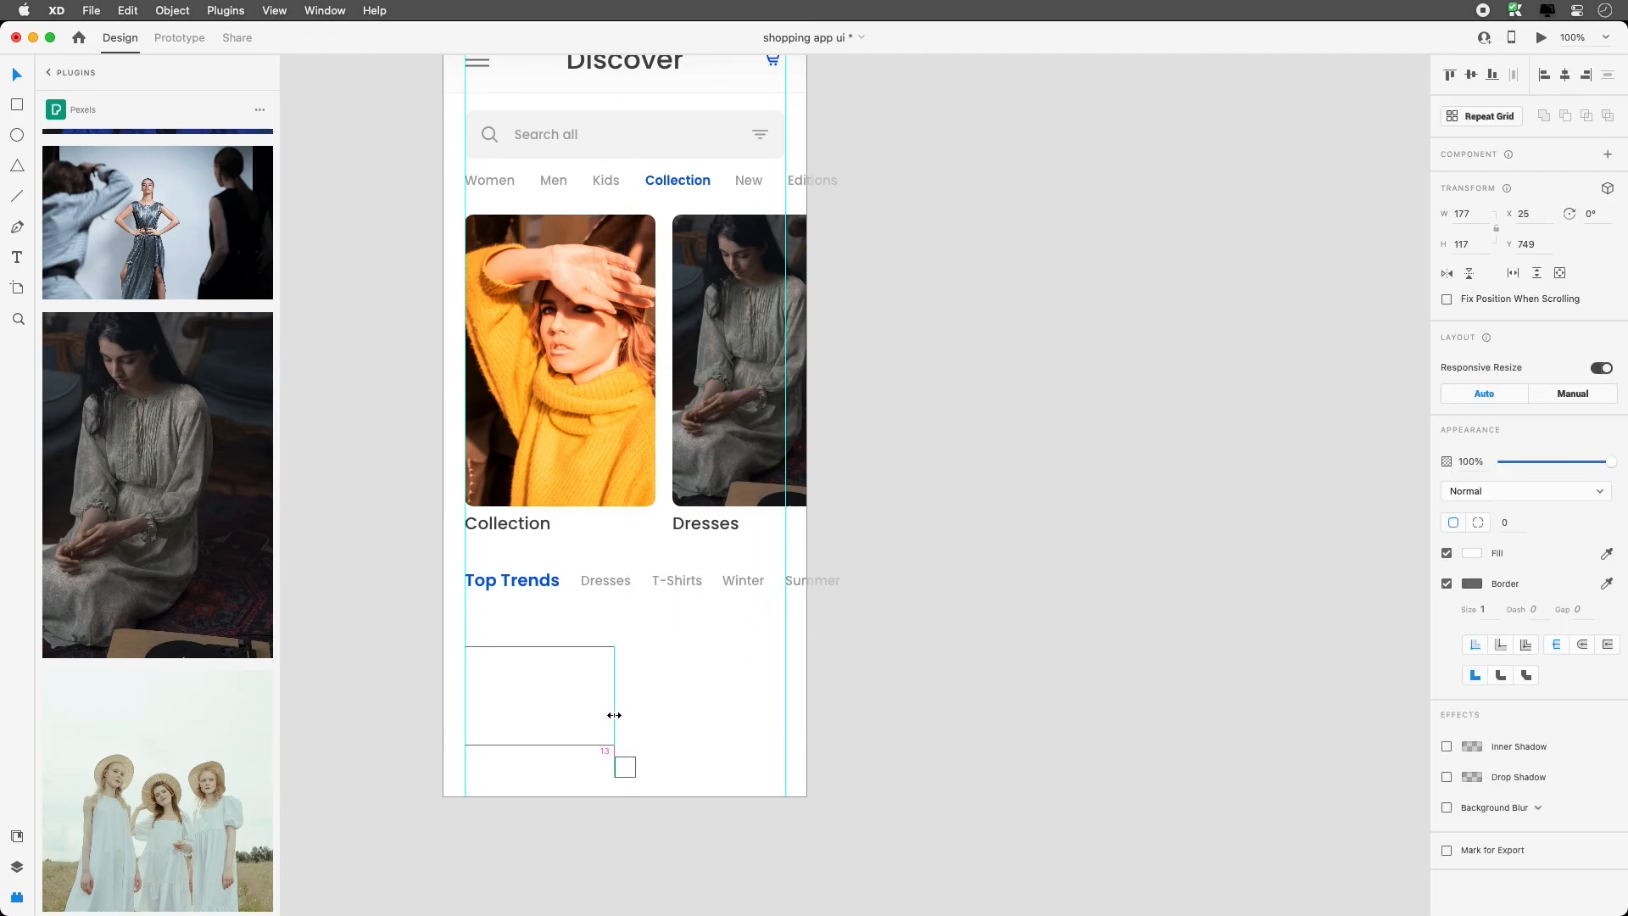
left_click_drag(512, 691, 683, 692)
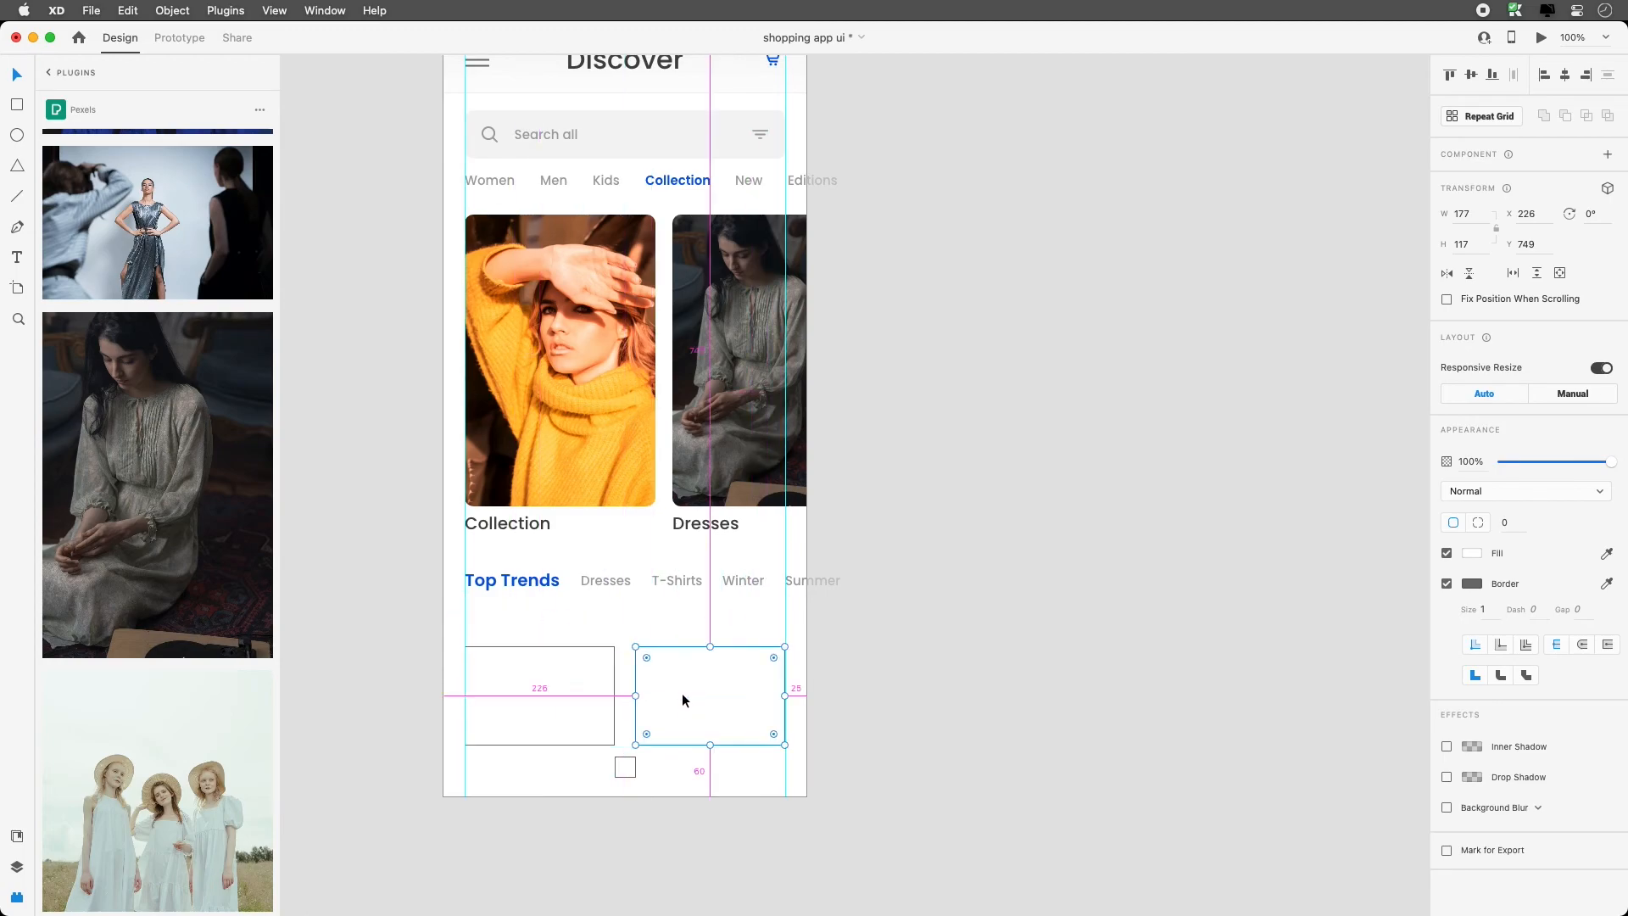
Delete the small spacer square below the two boxes
key("z")
left_click_drag(836, 583, 429, 778)
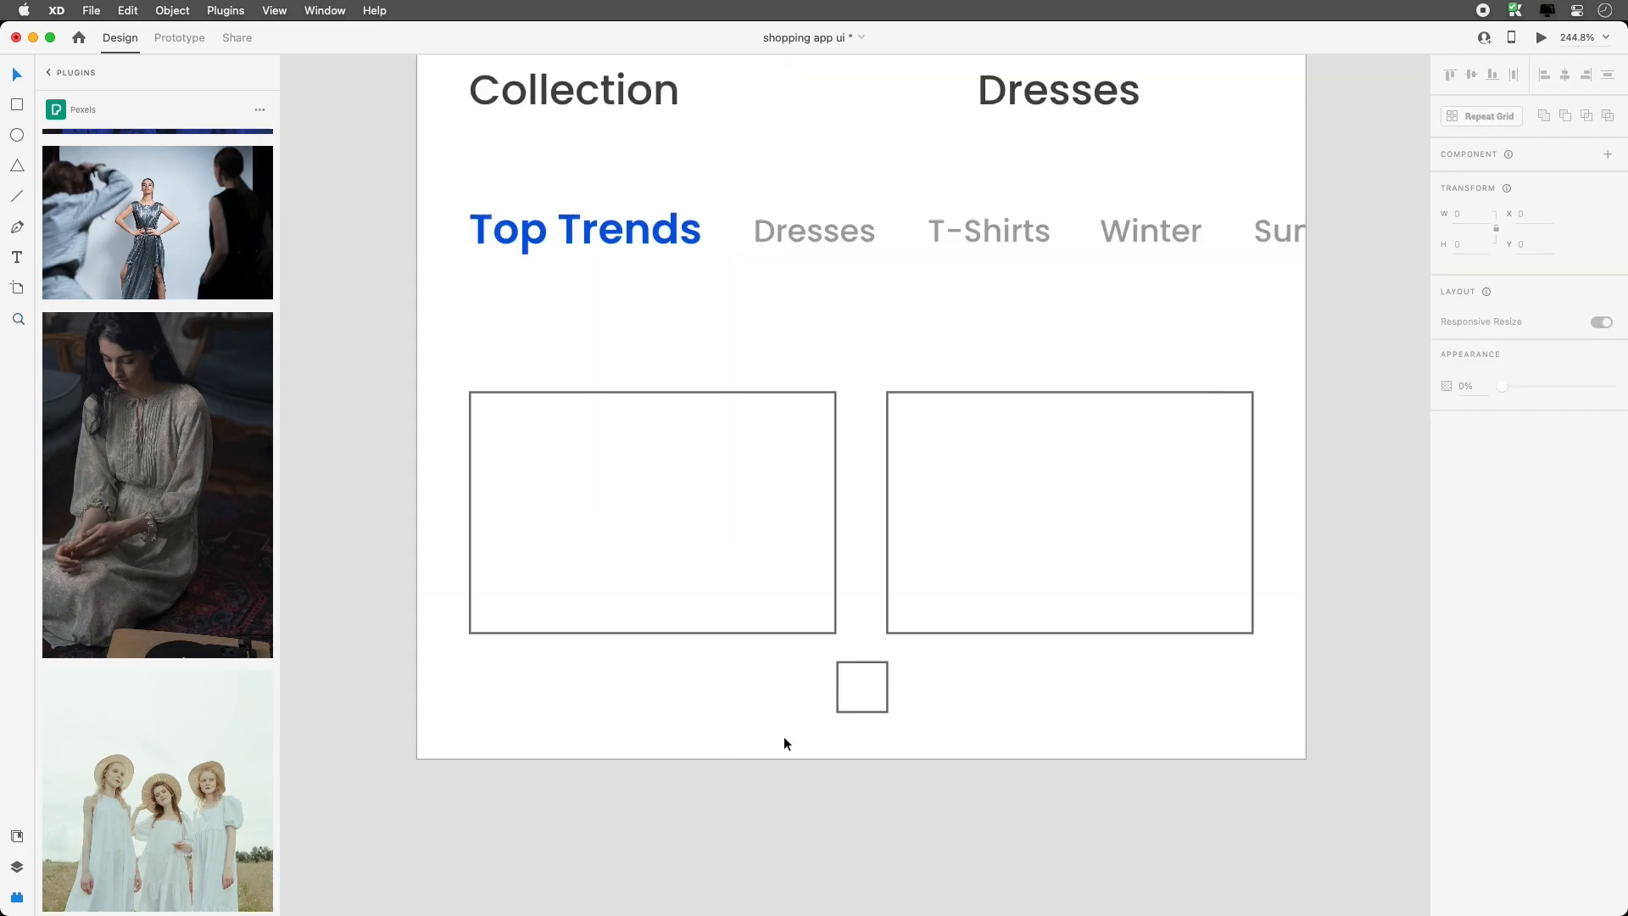
left_click(842, 689)
key("Delete")
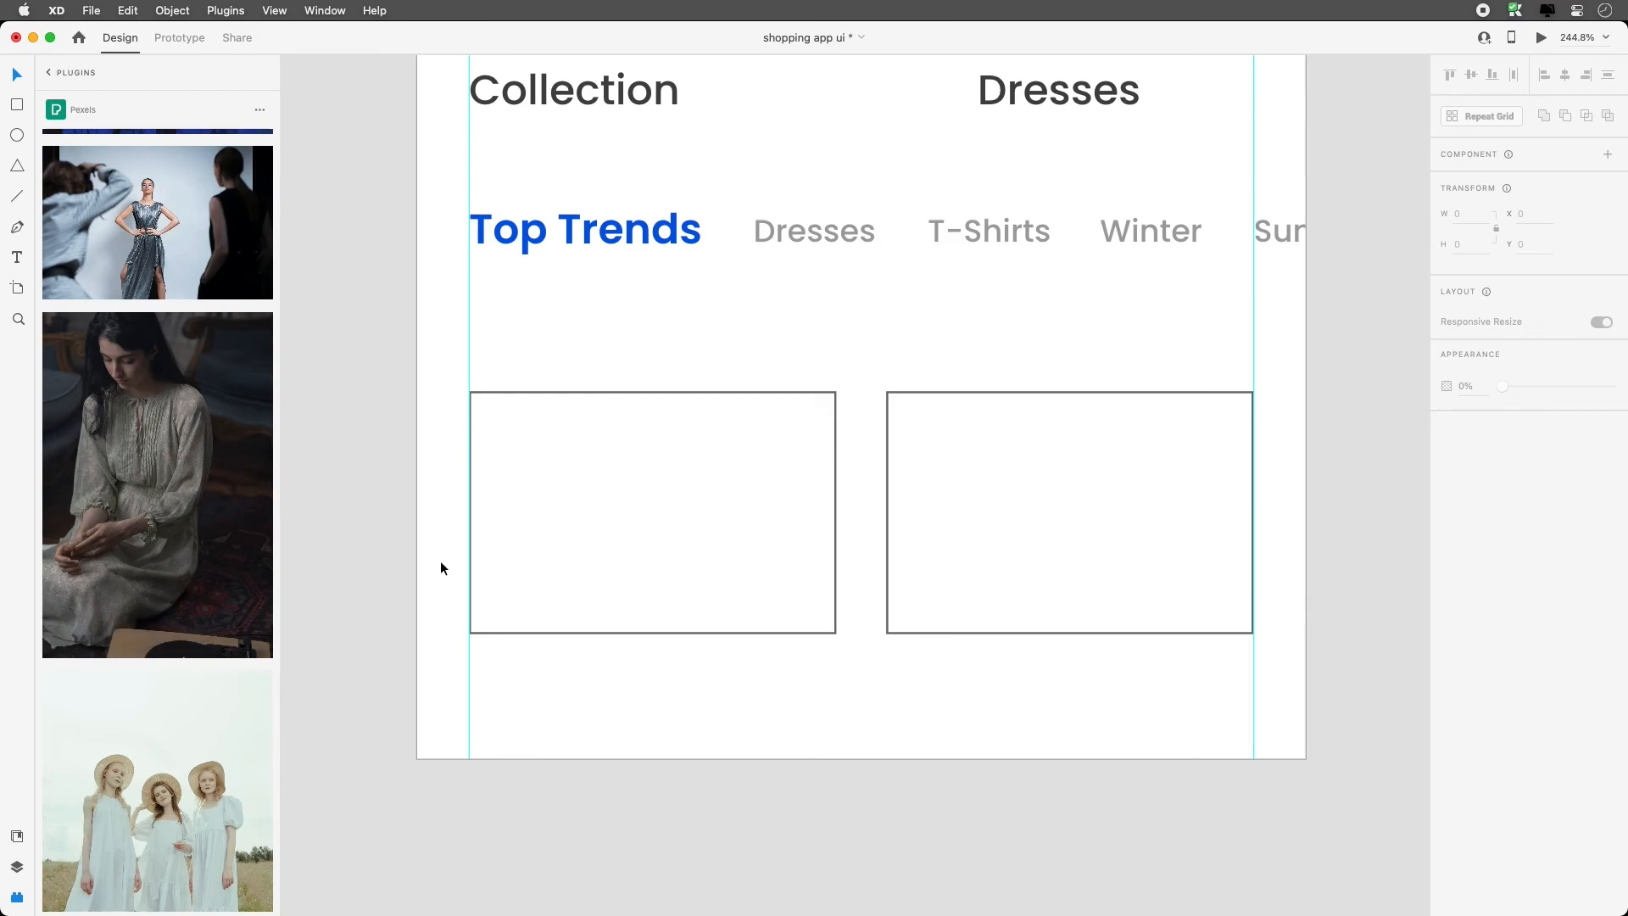
Move both boxes up closer to the Top Trends row, at Y 705, and make them about 147 tall
left_click(826, 405)
left_click(912, 413)
left_click(714, 433)
left_click(1017, 471)
left_click(794, 472)
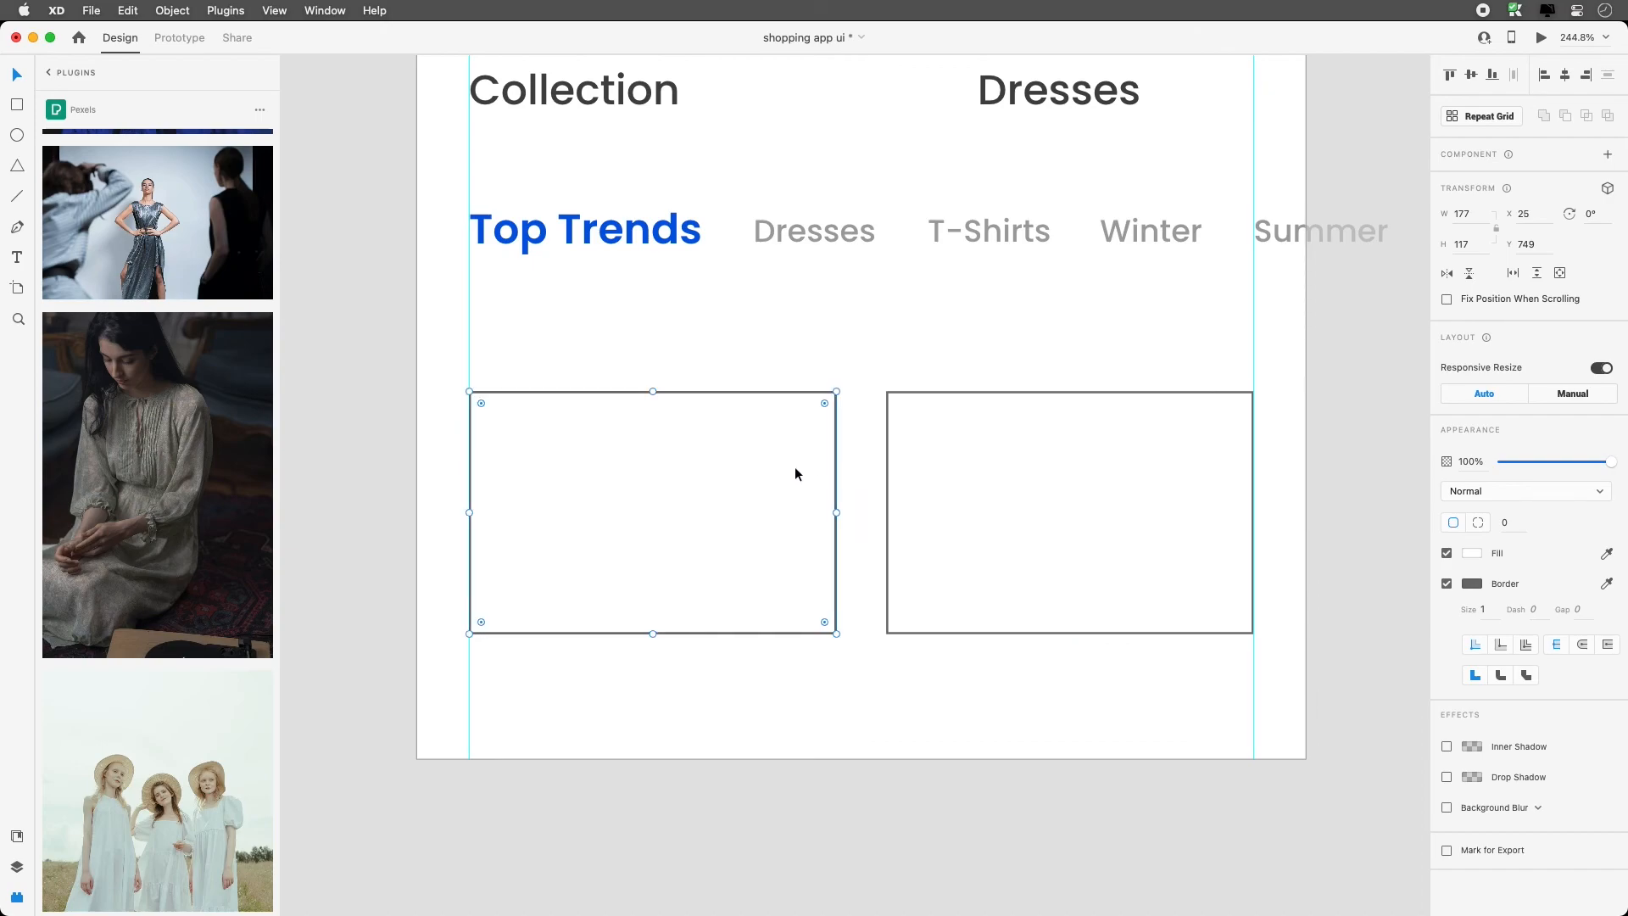
left_click(858, 453)
left_click_drag(1021, 683, 727, 490)
left_click_drag(862, 543, 861, 603)
left_click(811, 678)
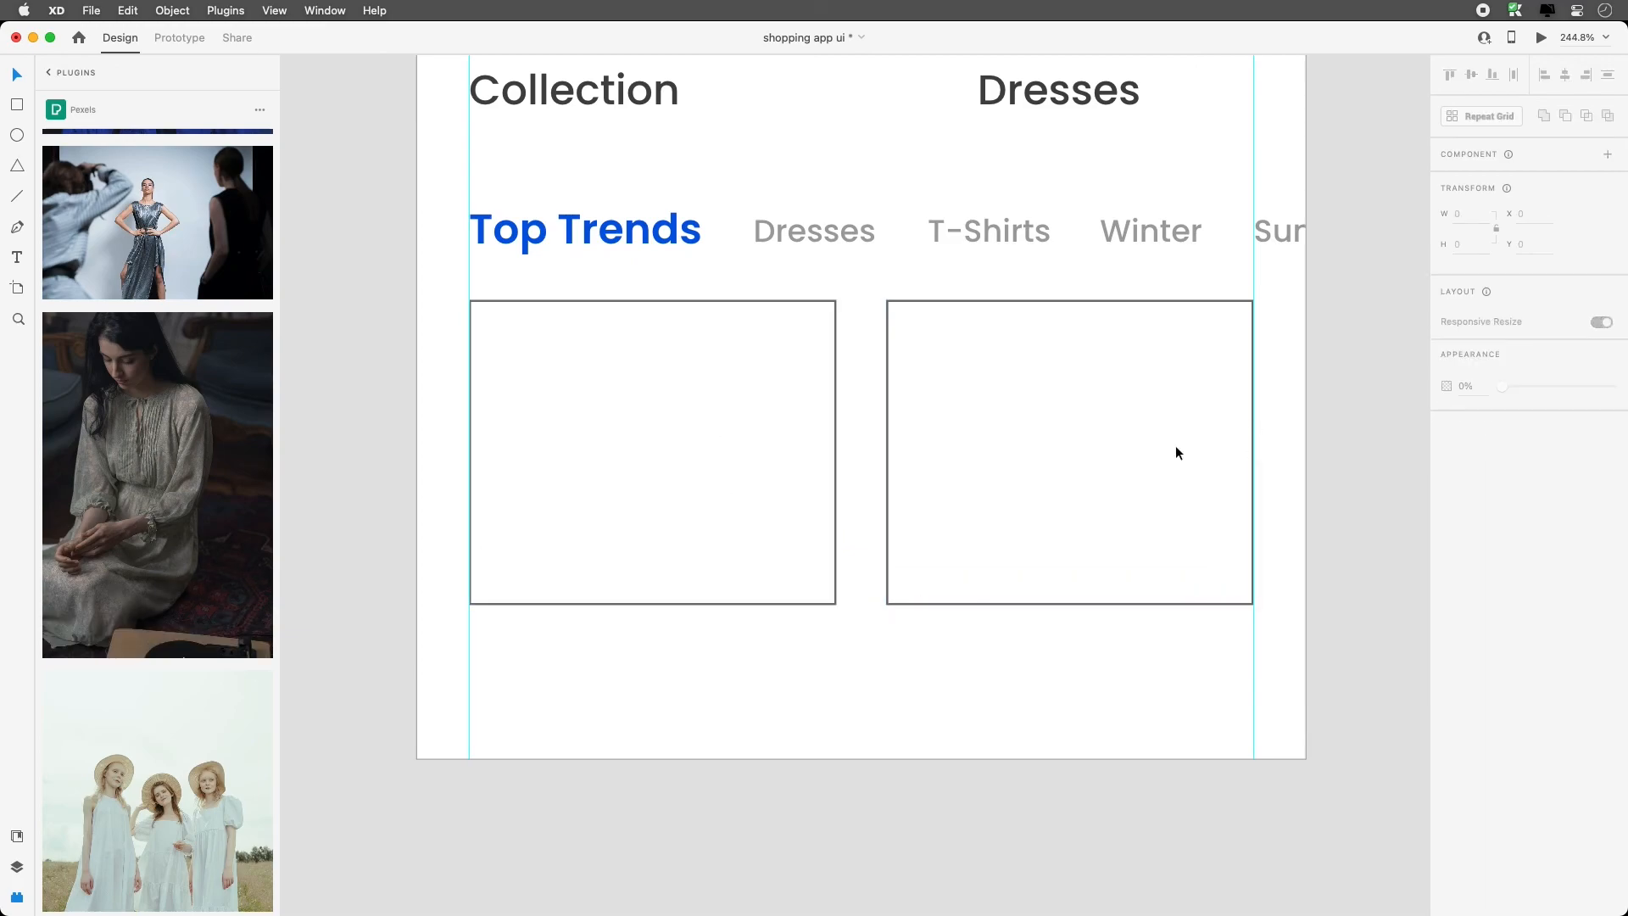
Fill the left box with the Pexels photo of the woman in a red dress among dark green leaves
scroll(218, 529, "down", 15)
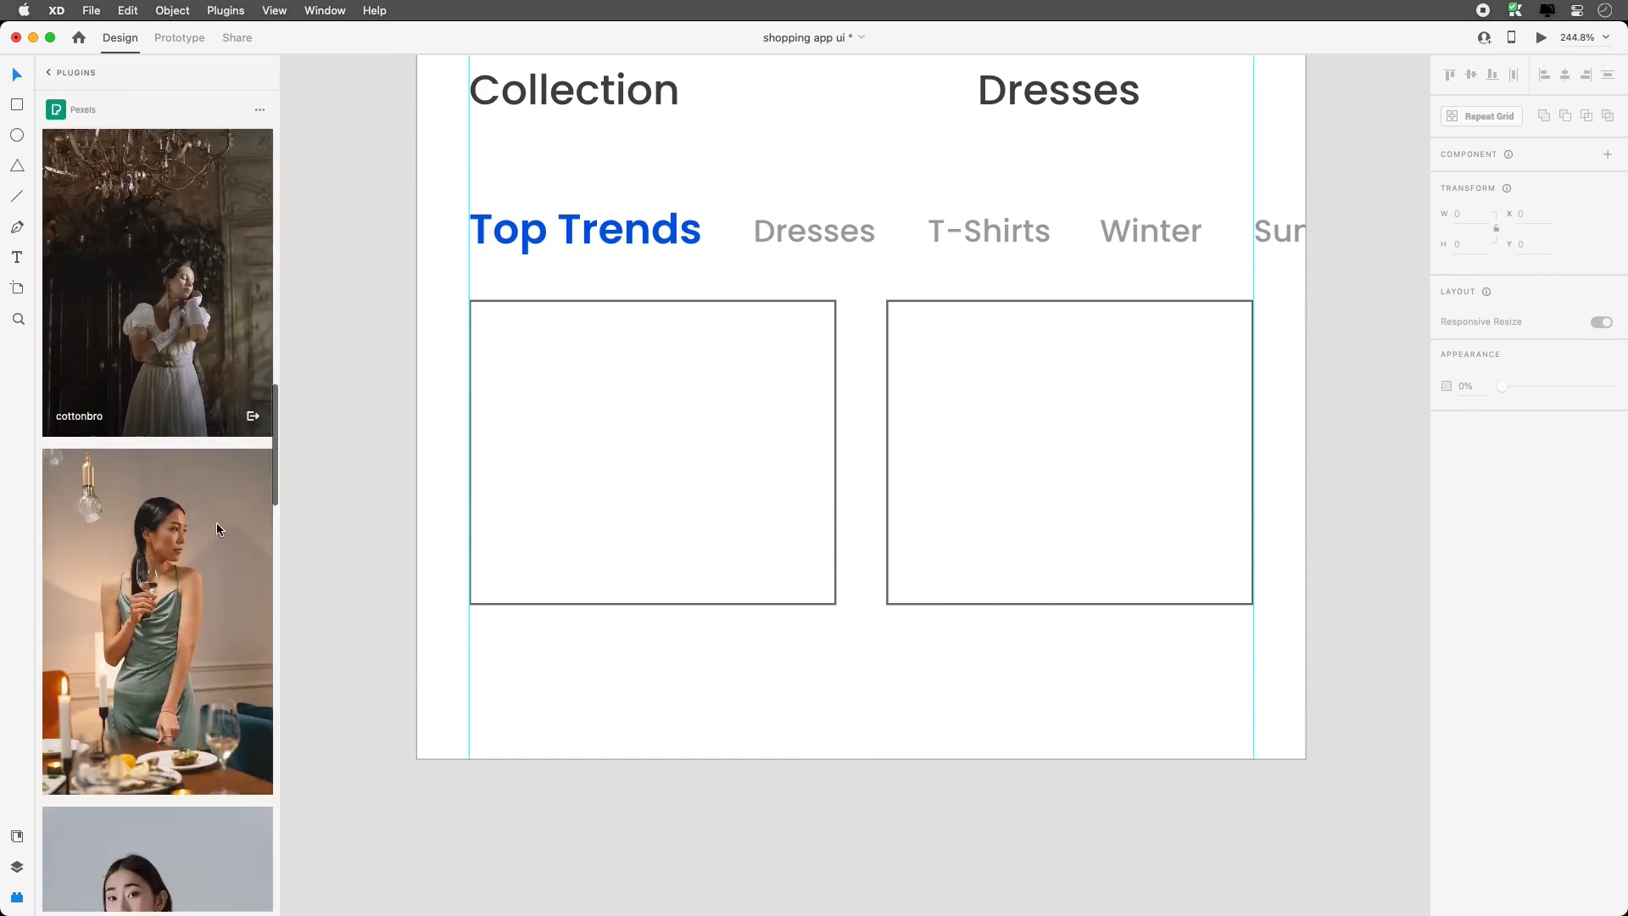
scroll(217, 524, "down", 5)
left_click(796, 439)
scroll(121, 522, "down", 2)
scroll(121, 522, "down", 10)
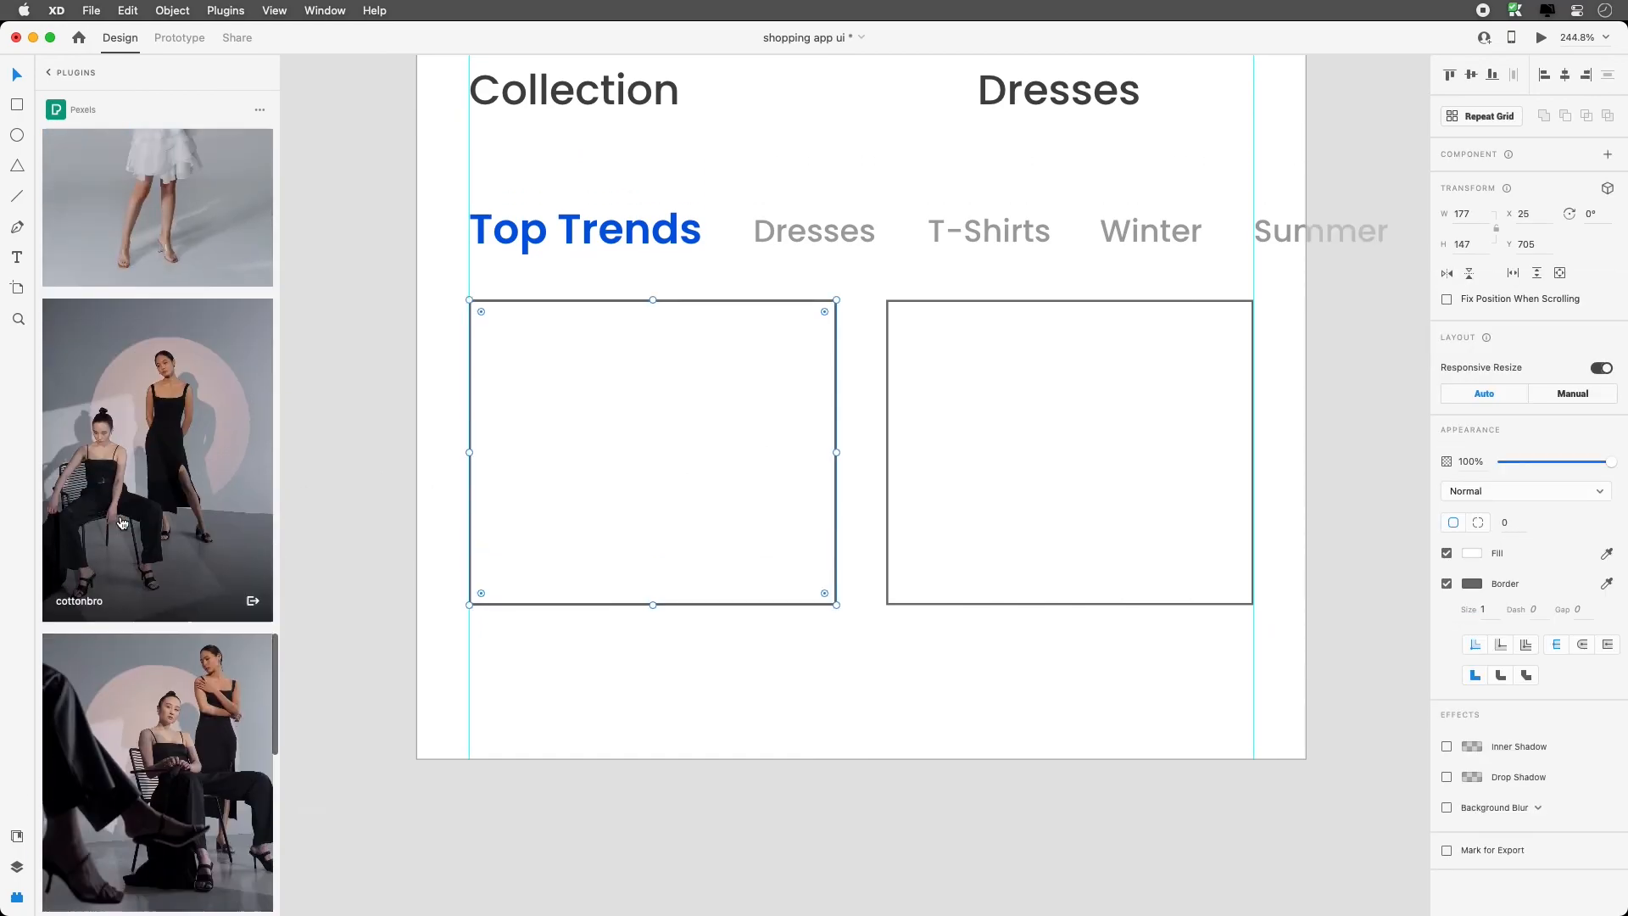
scroll(122, 522, "down", 5)
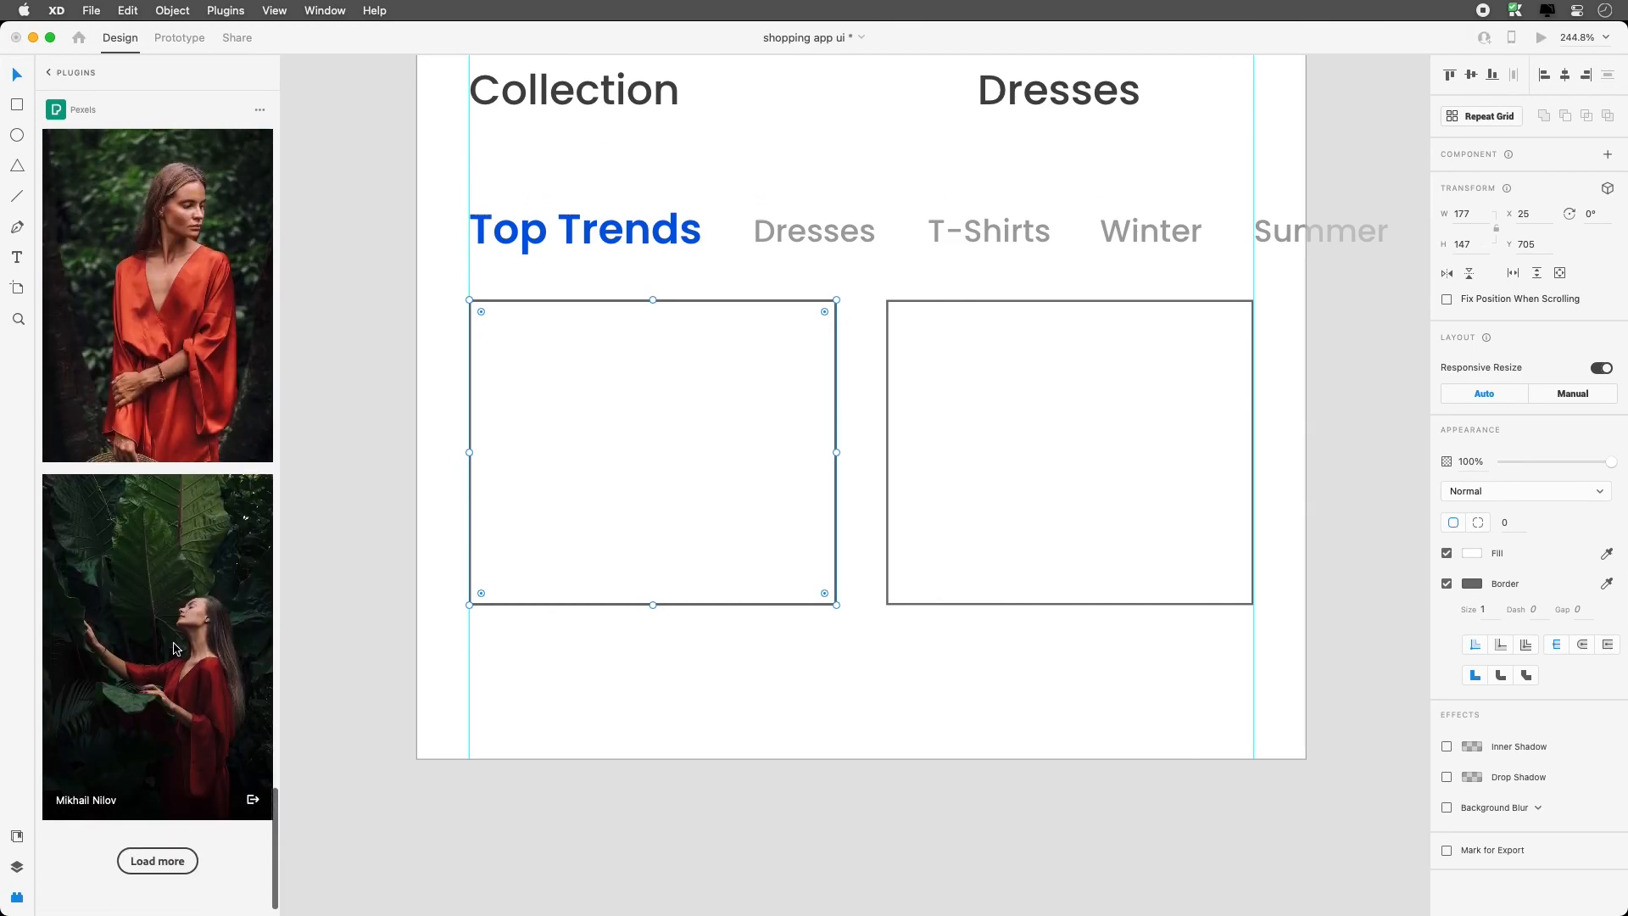
left_click(179, 708)
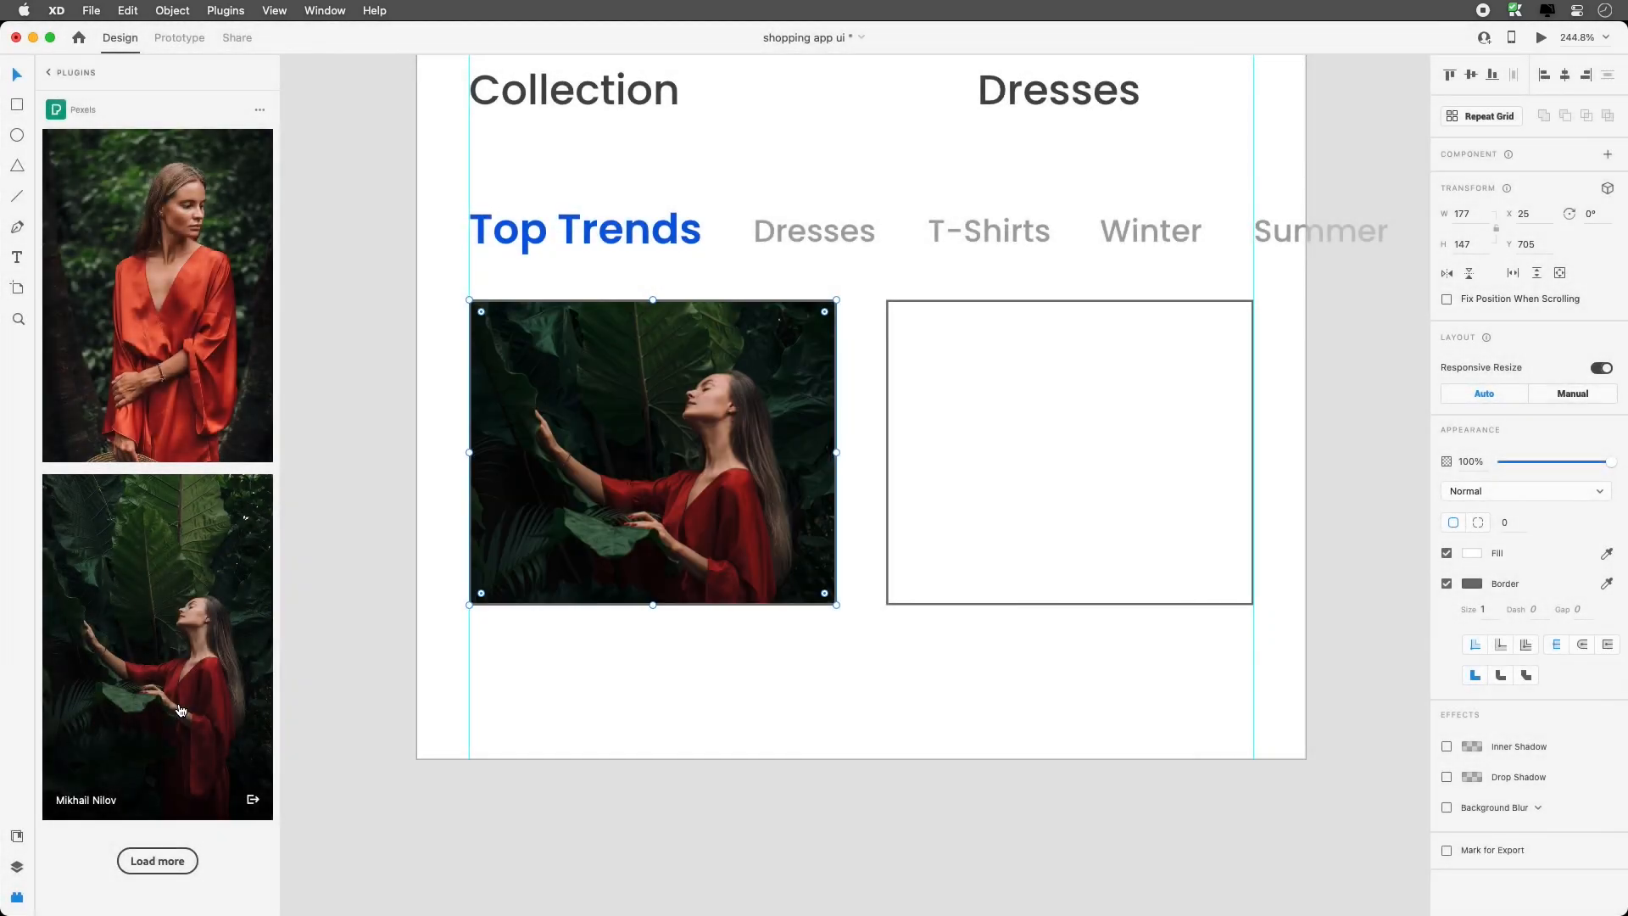
Enlarge the red-dress photo inside its box and shift it up so the woman fills more of the frame
double_click(720, 472)
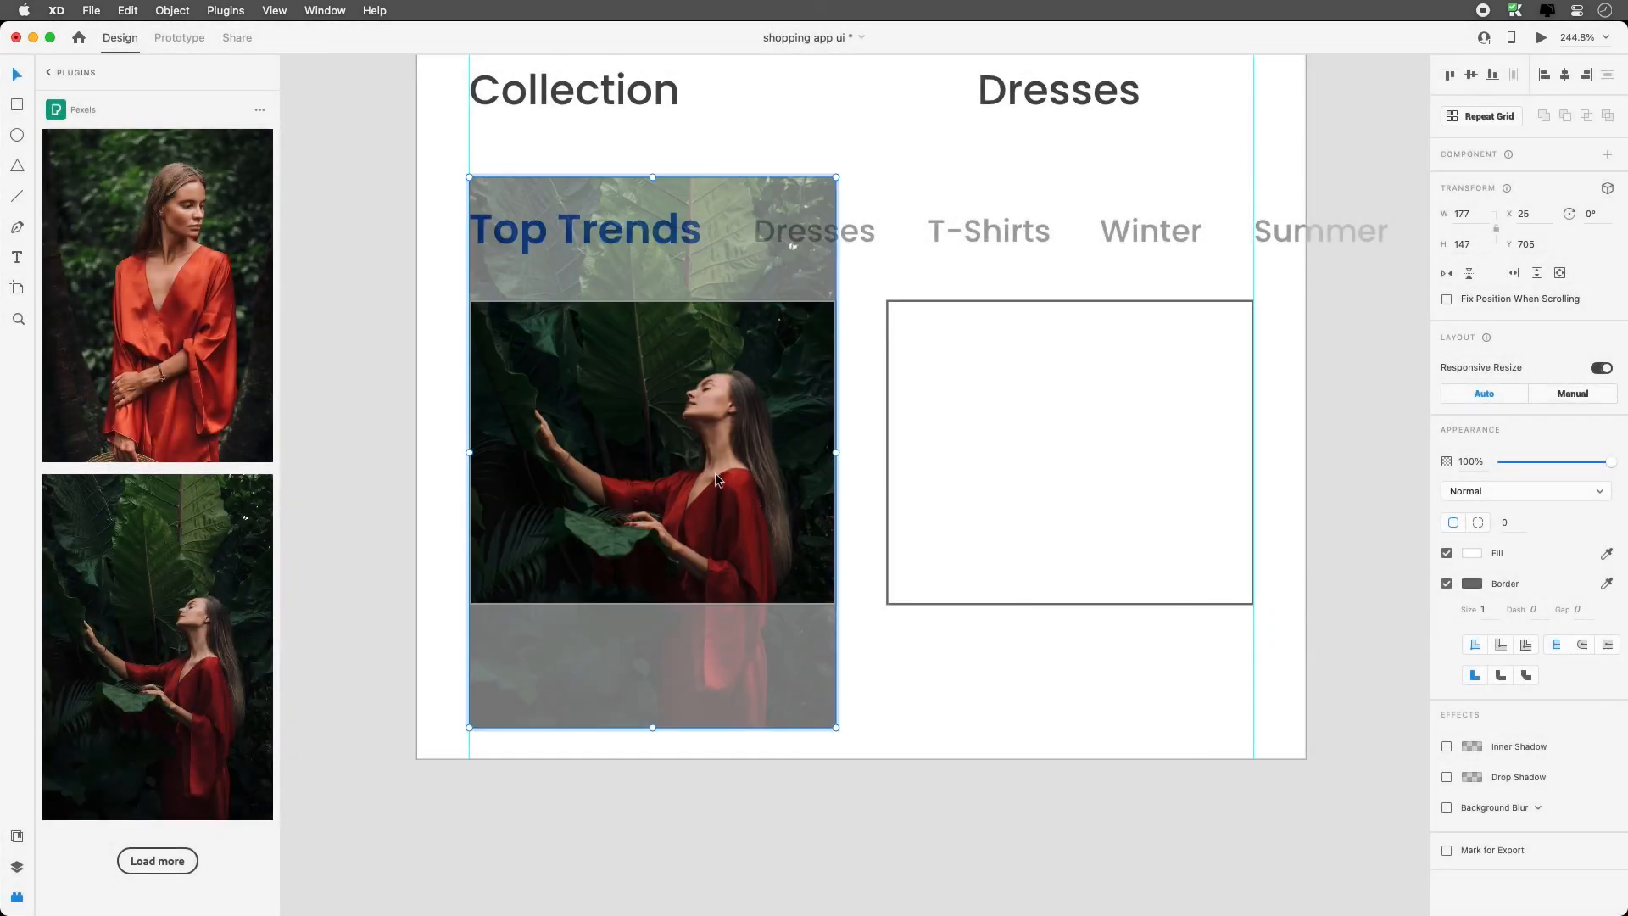
left_click_drag(740, 496, 744, 448)
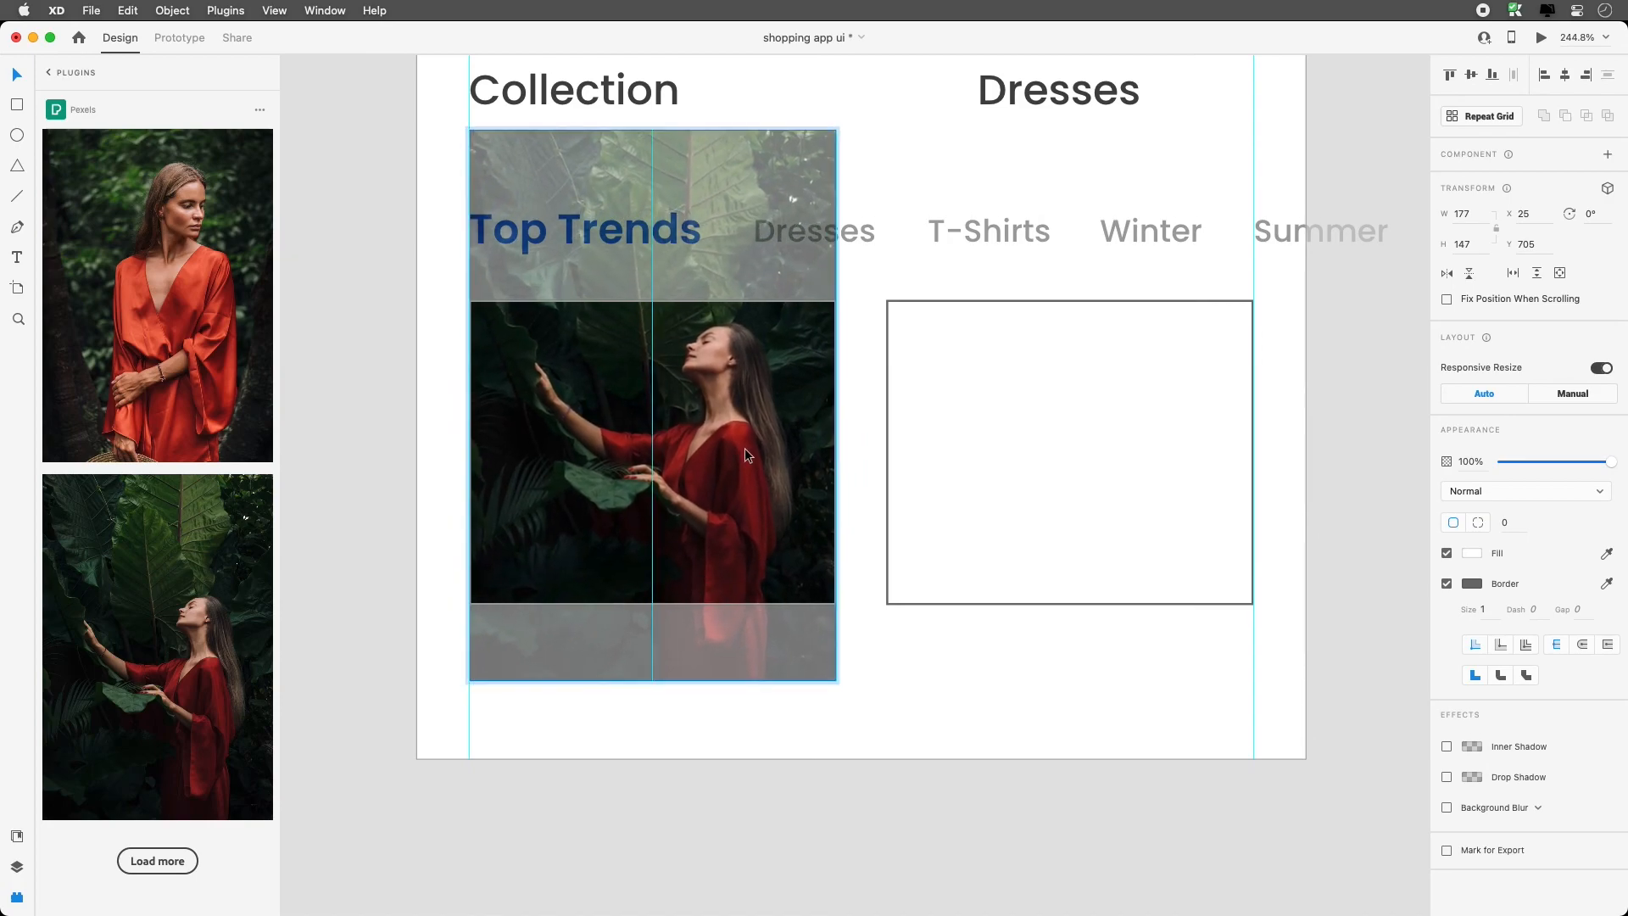
left_click_drag(833, 679, 850, 702)
left_click_drag(653, 618, 659, 614)
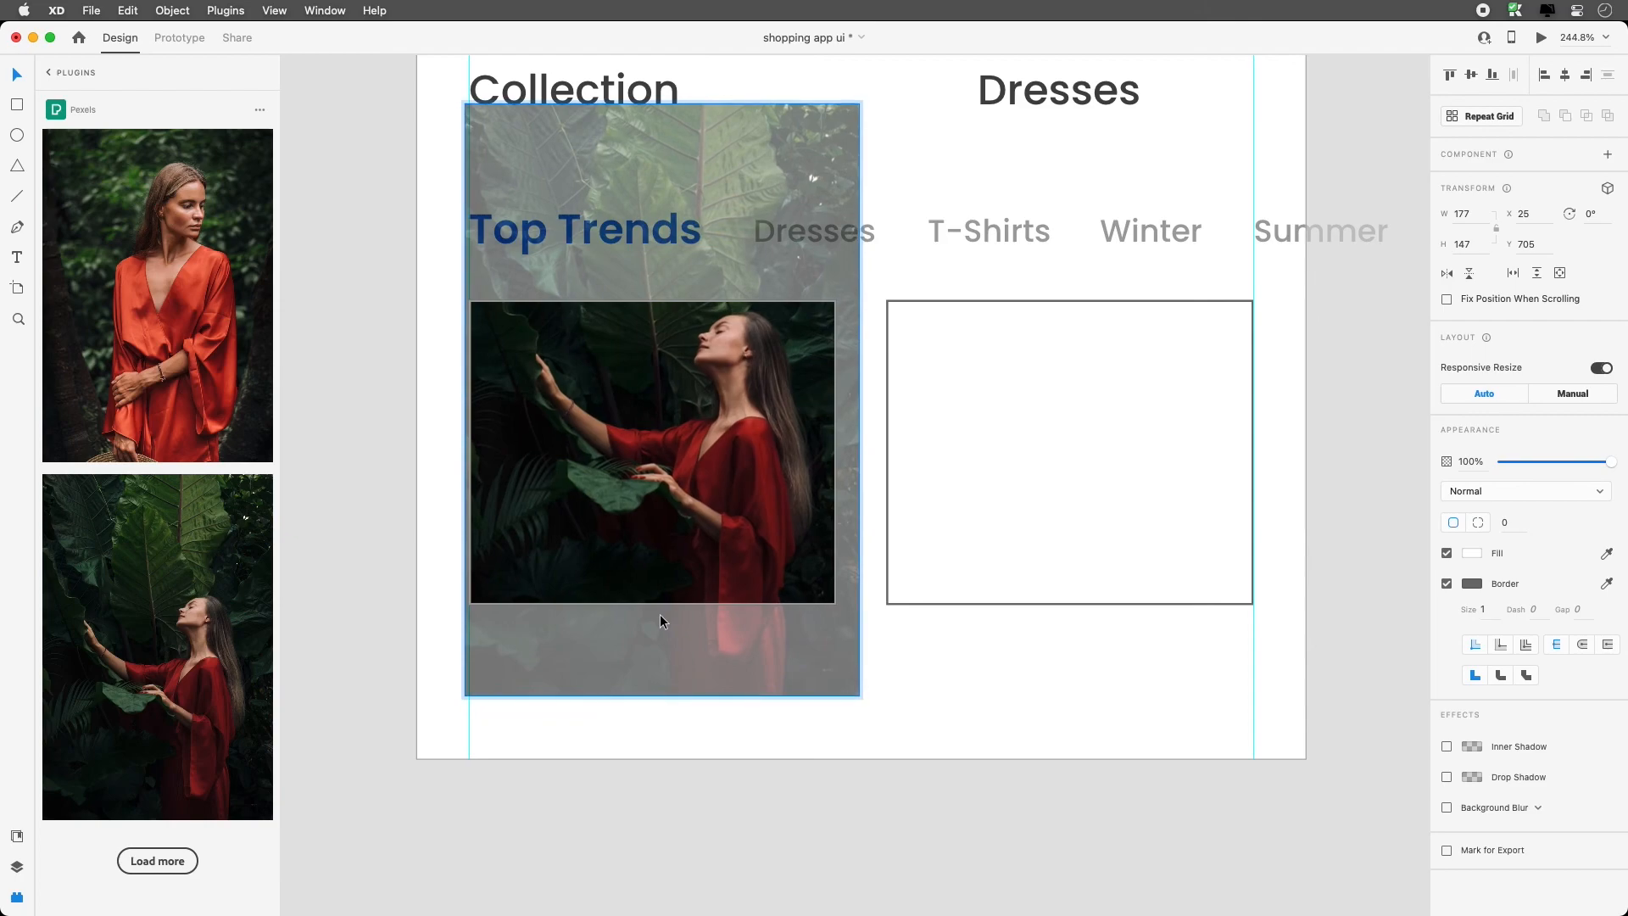
left_click_drag(463, 695, 443, 708)
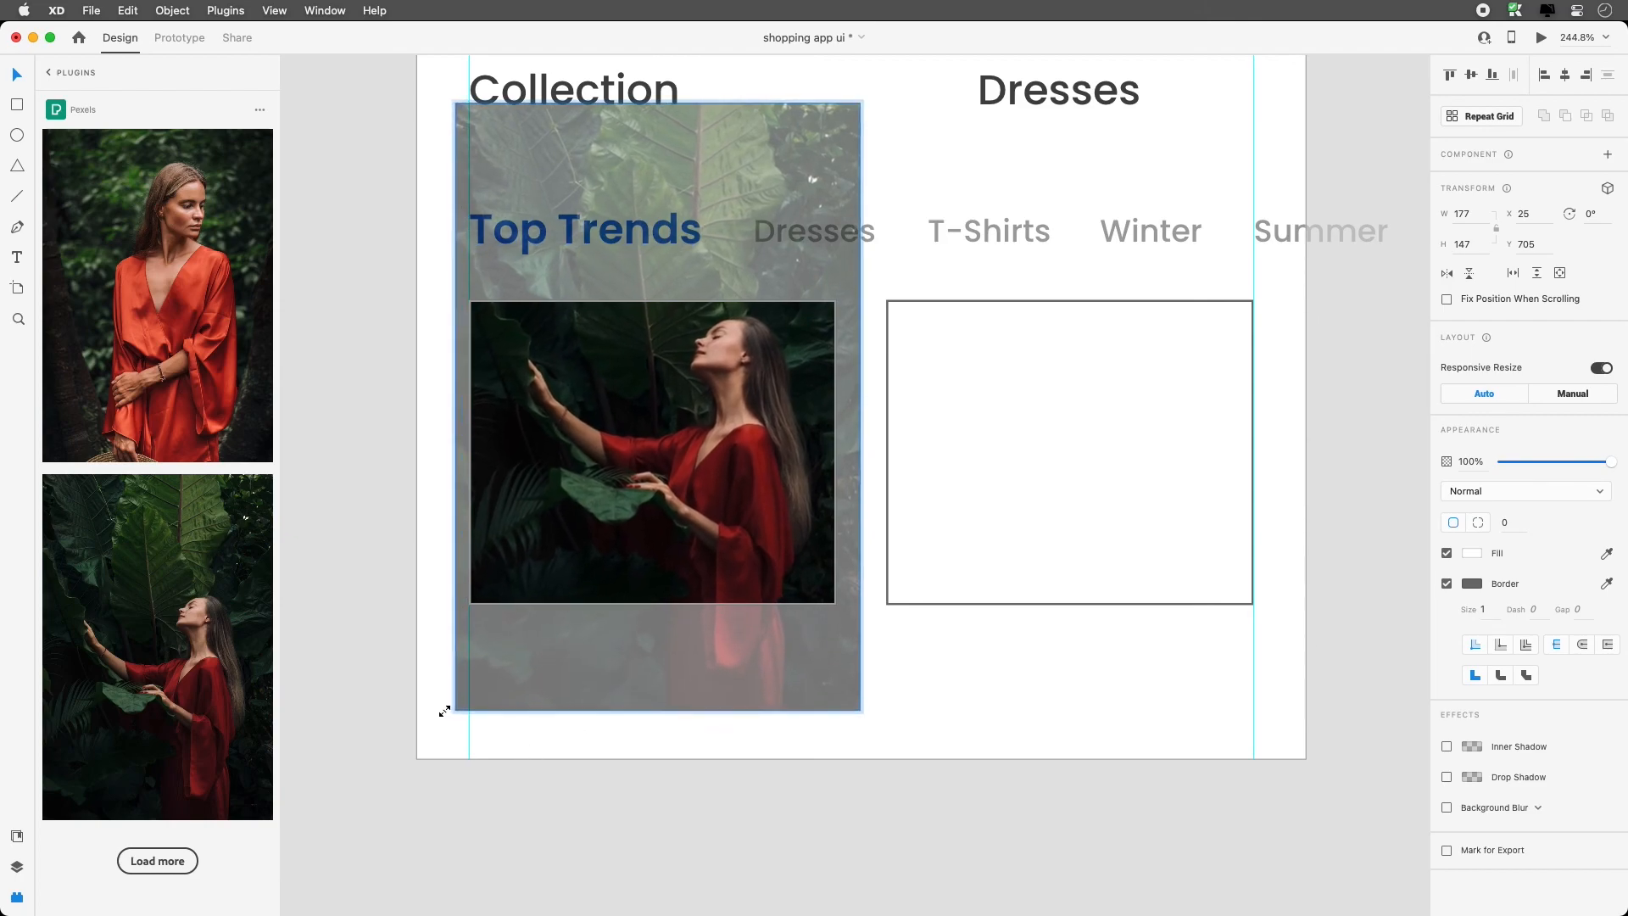
left_click_drag(651, 474, 652, 476)
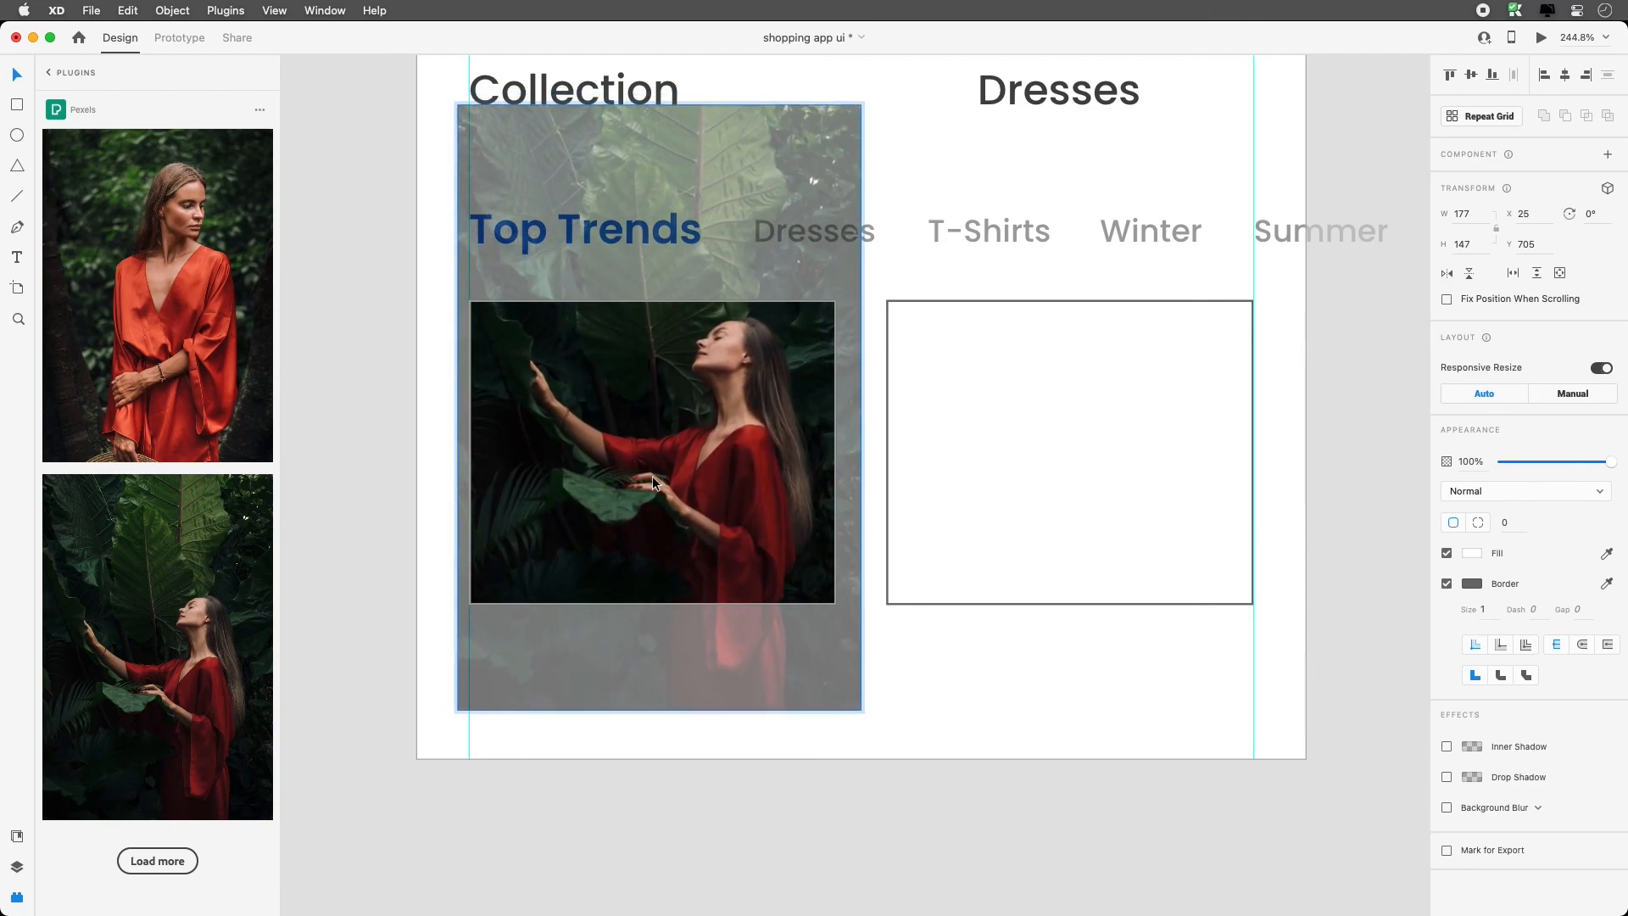
left_click(921, 612)
Remove the border from both Top Trends boxes
left_click(972, 522)
left_click(698, 438, "shift")
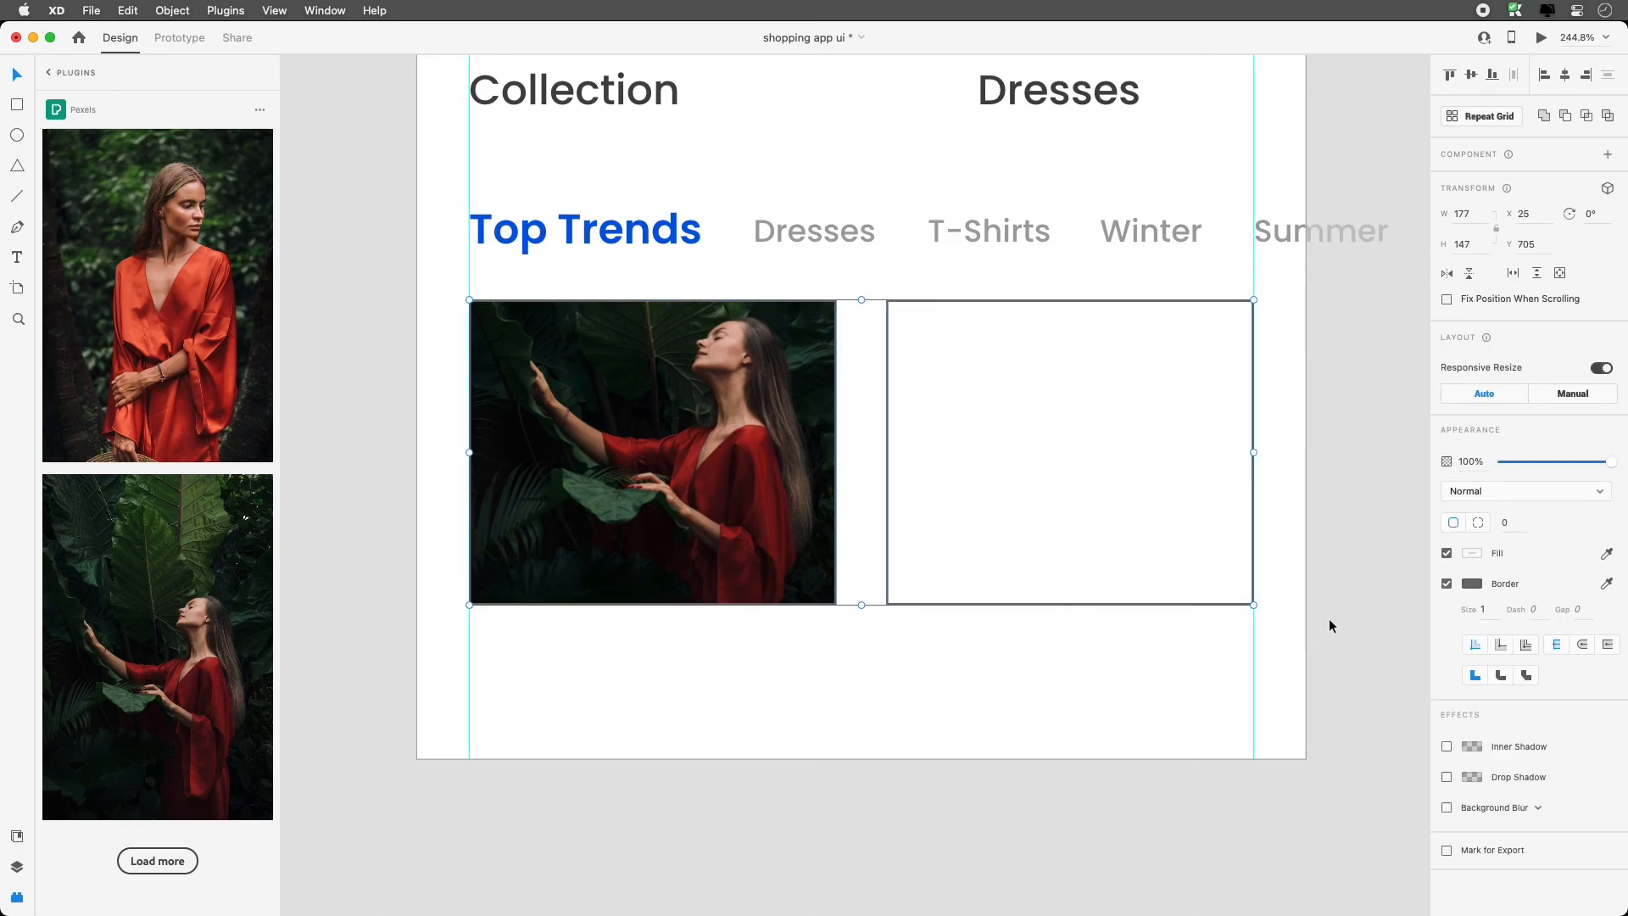
left_click(1447, 584)
Load more Pexels photos and fill the right box with the long-haired woman standing in a sunlit garden
left_click_drag(1063, 671, 1134, 418)
left_click(145, 859)
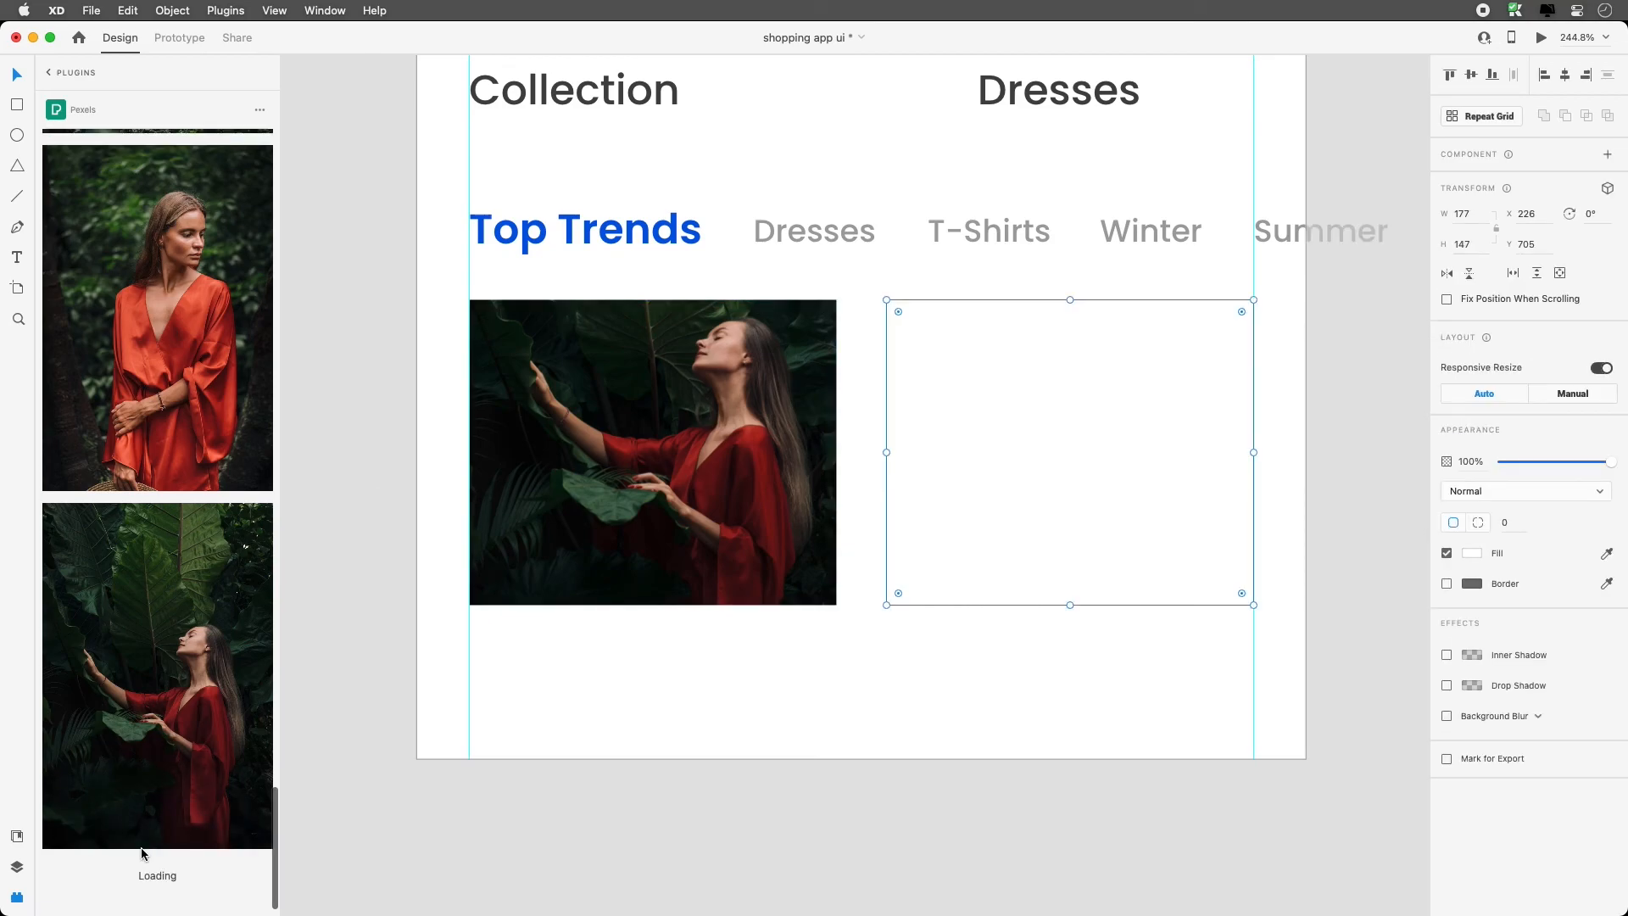
scroll(166, 458, "down", 5)
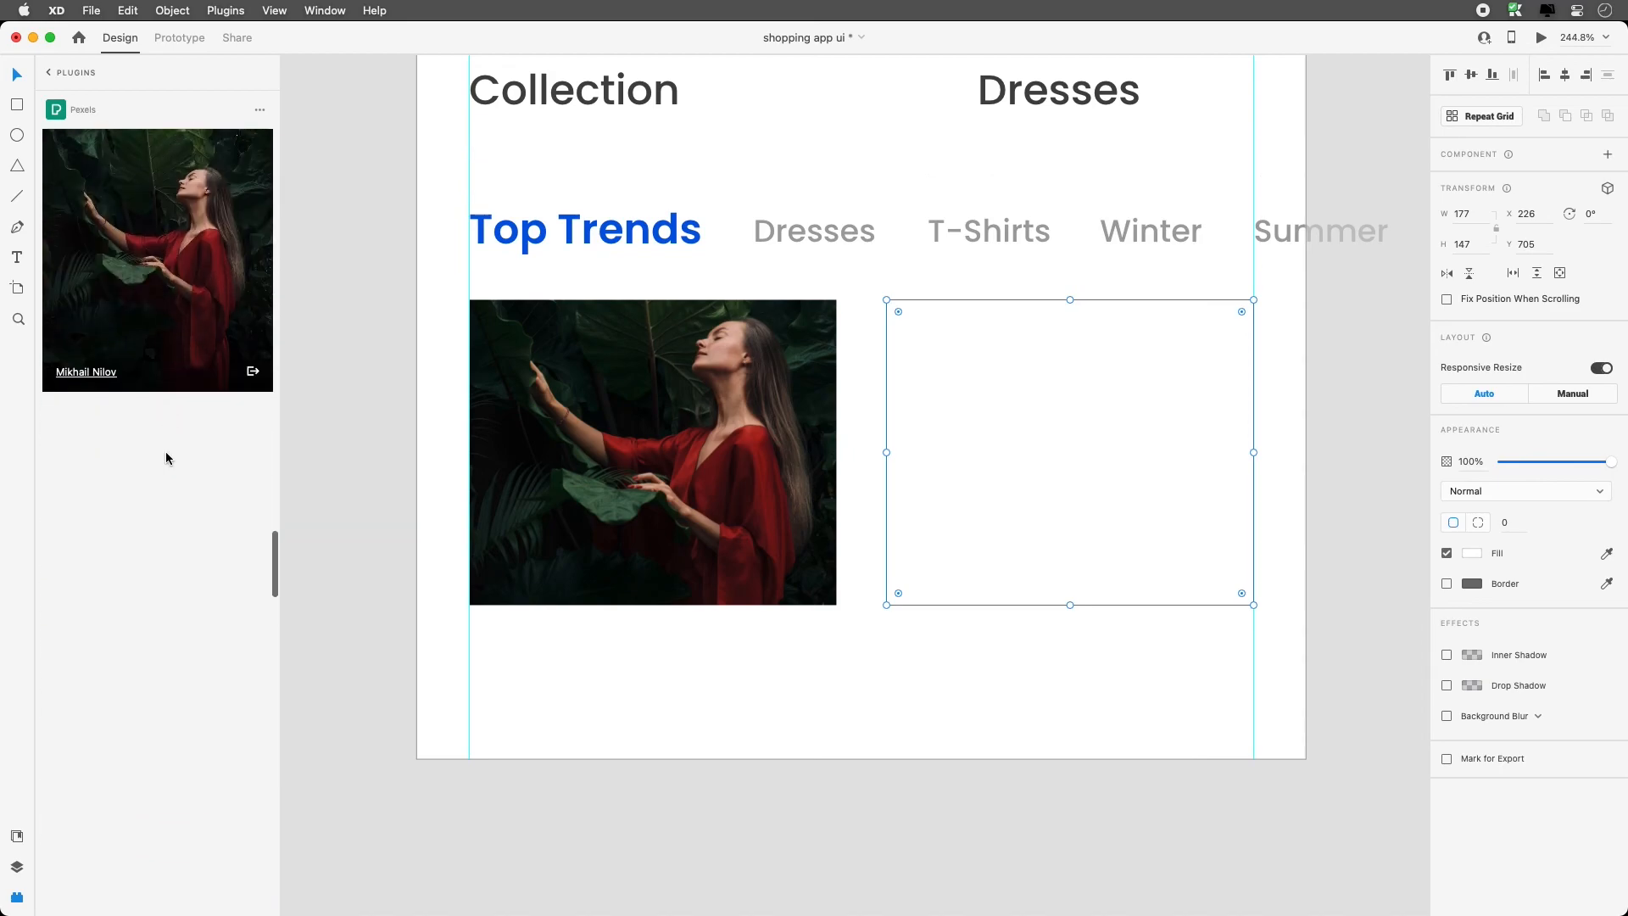
scroll(166, 459, "down", 5)
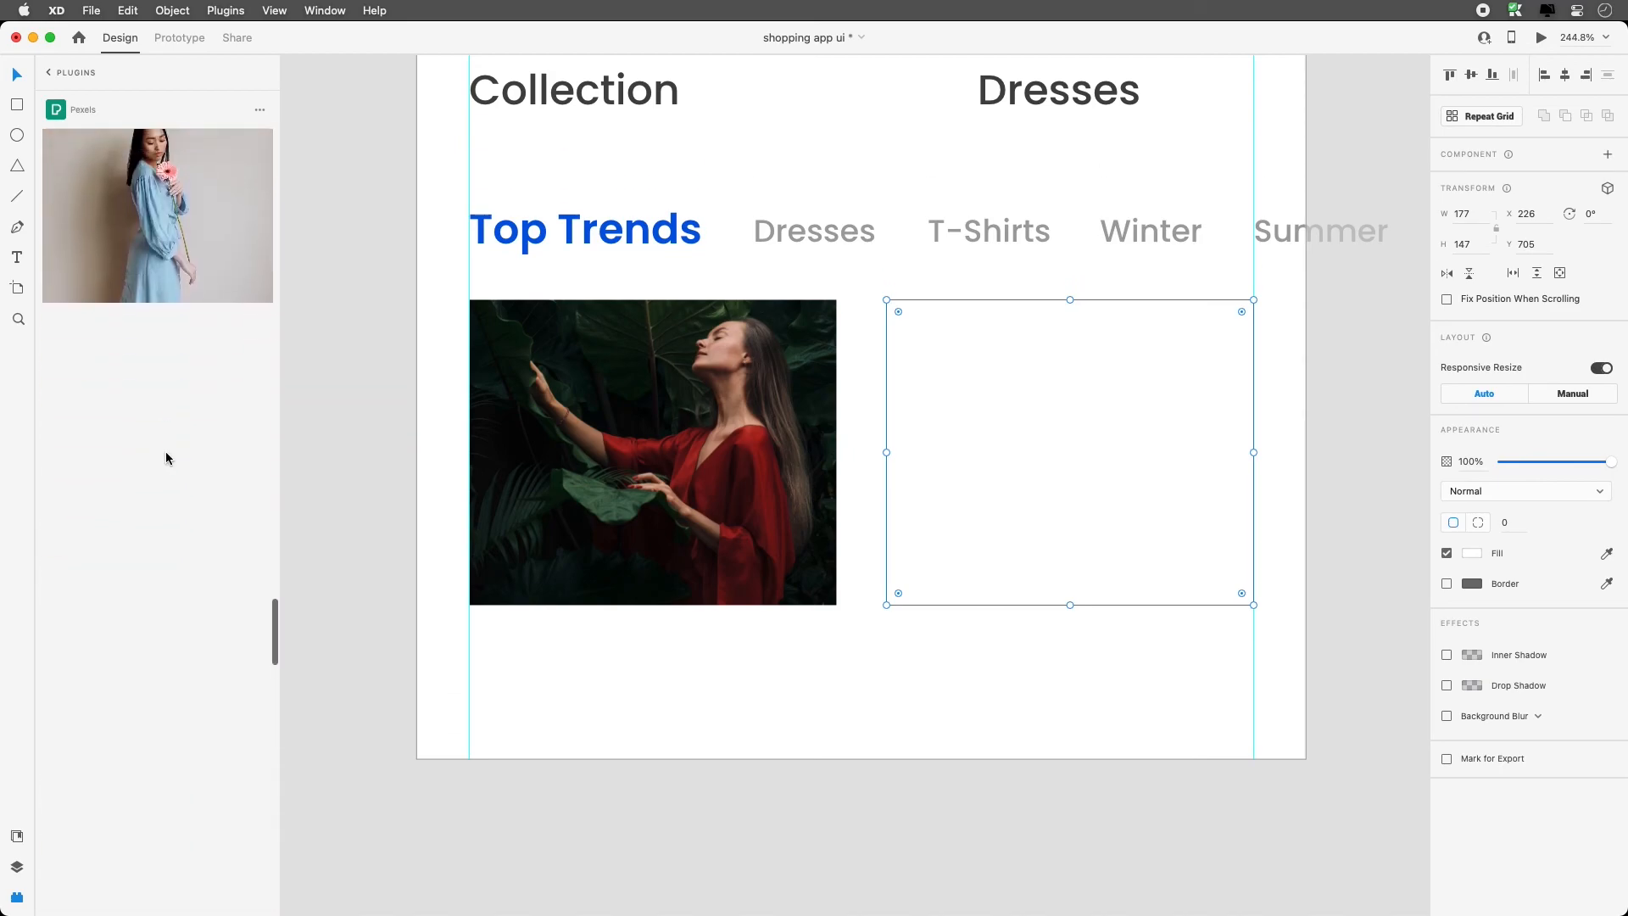
scroll(168, 459, "down", 5)
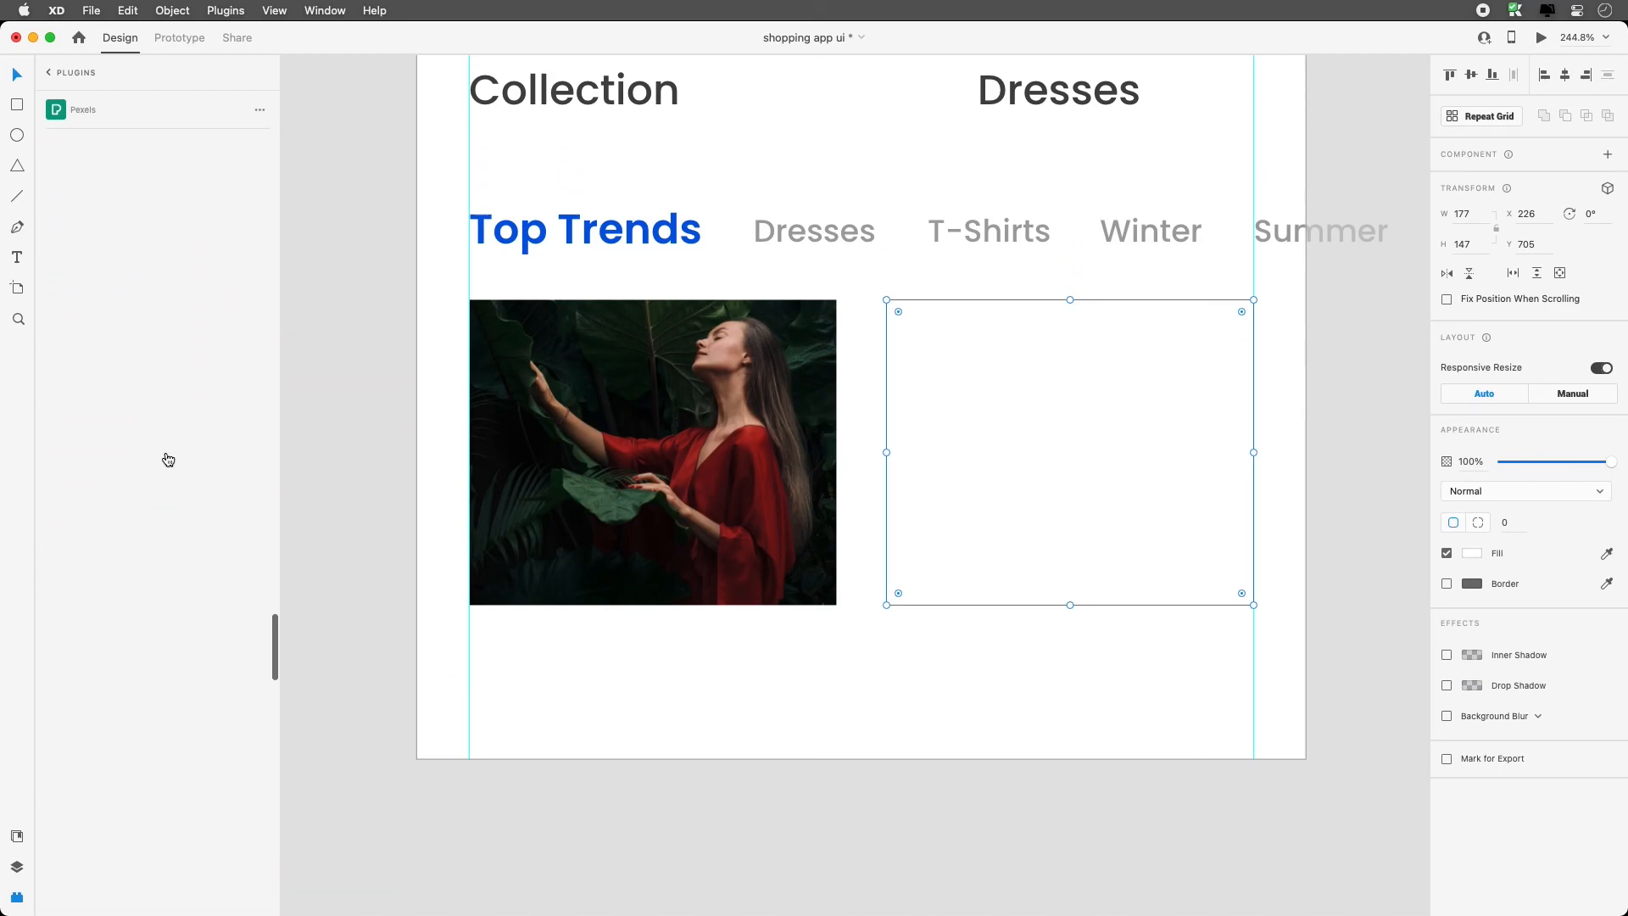
scroll(168, 458, "down", 5)
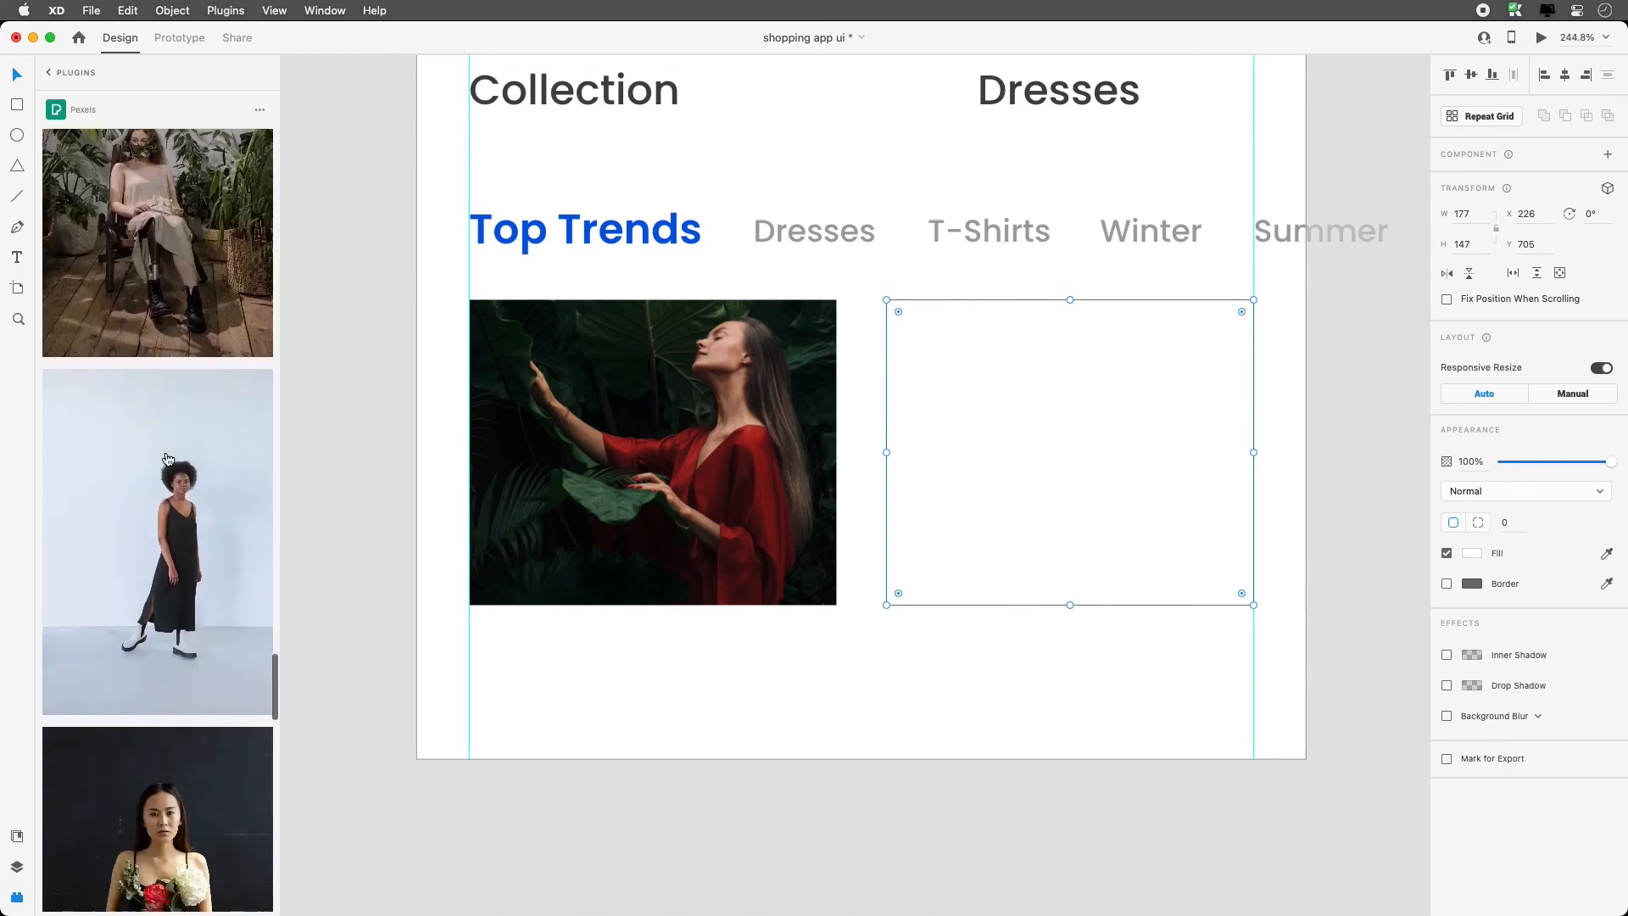
scroll(166, 458, "down", 8)
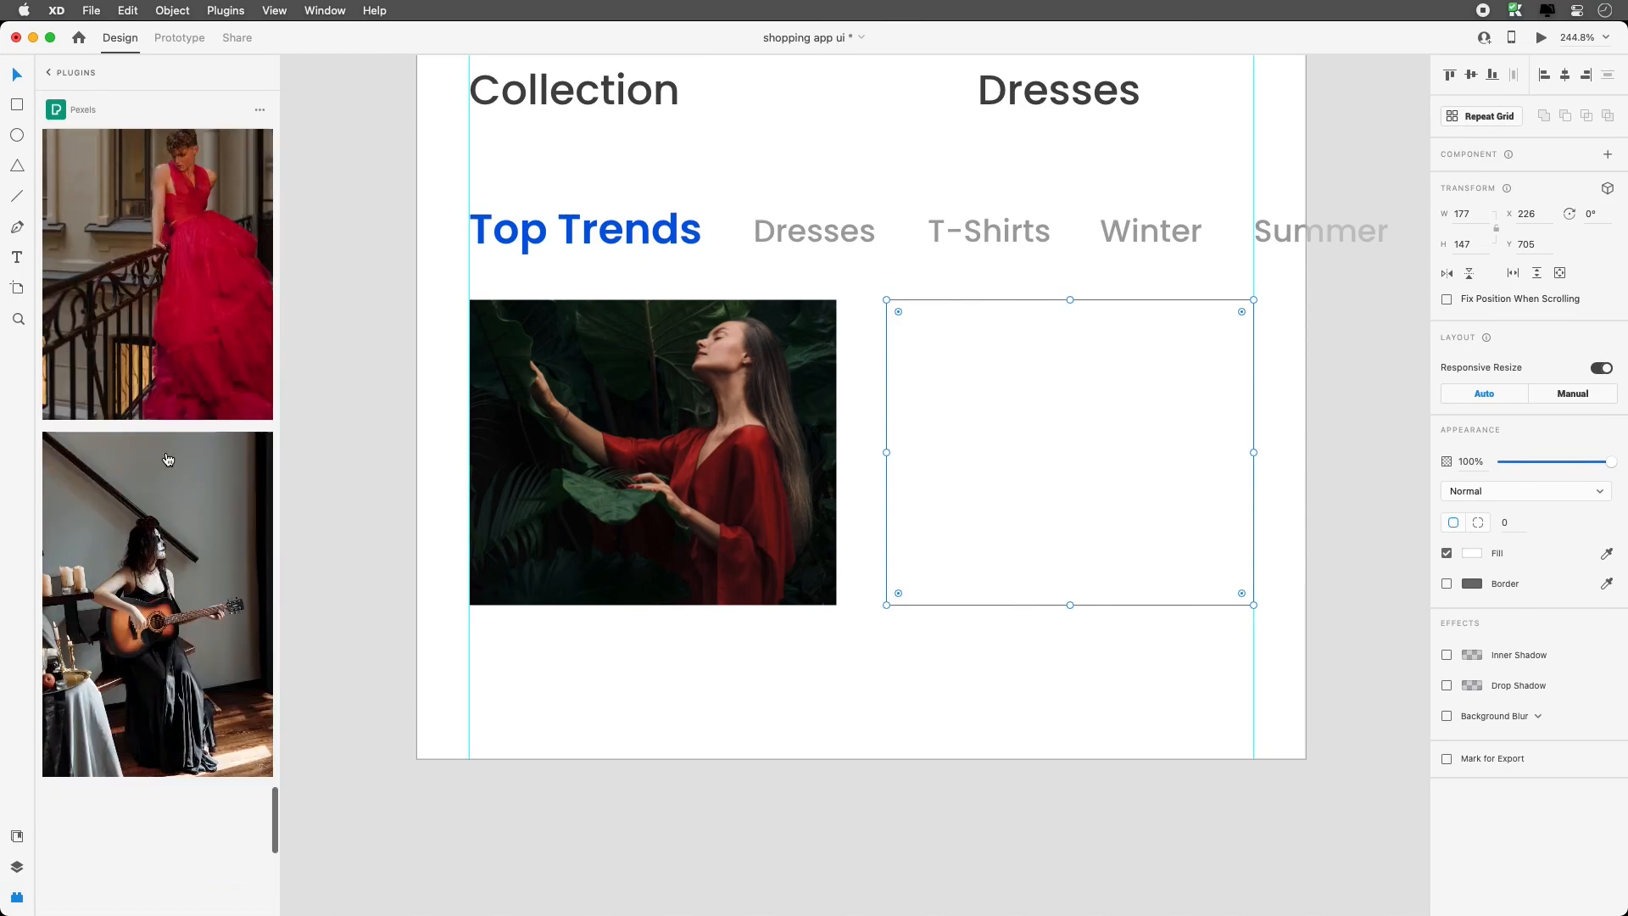
scroll(166, 458, "down", 4)
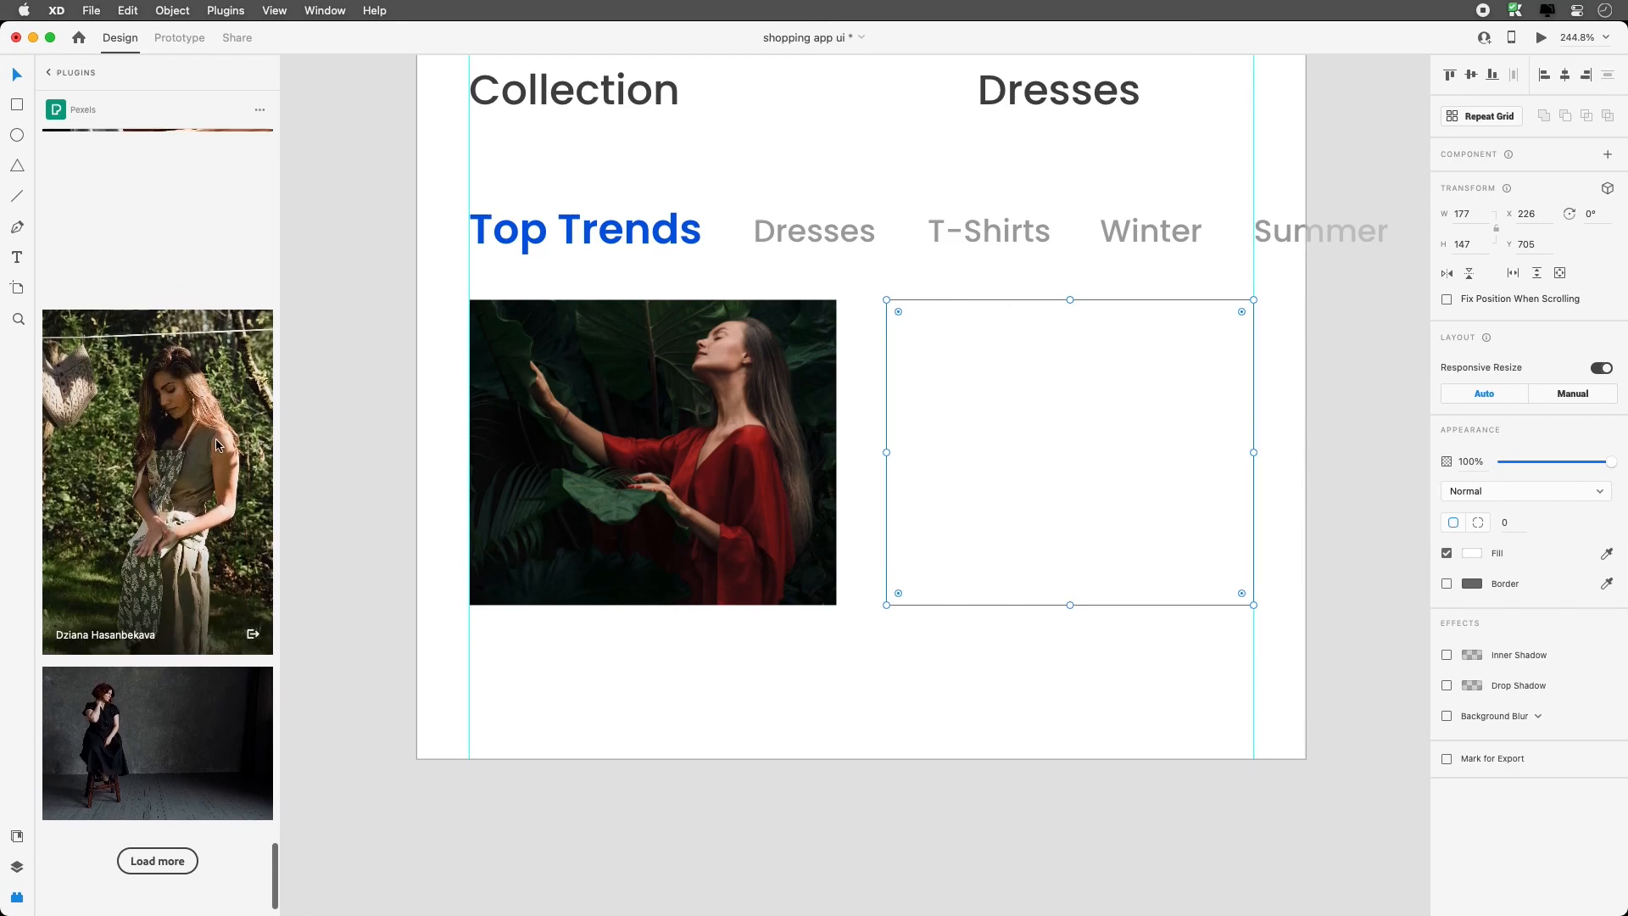
left_click(172, 763)
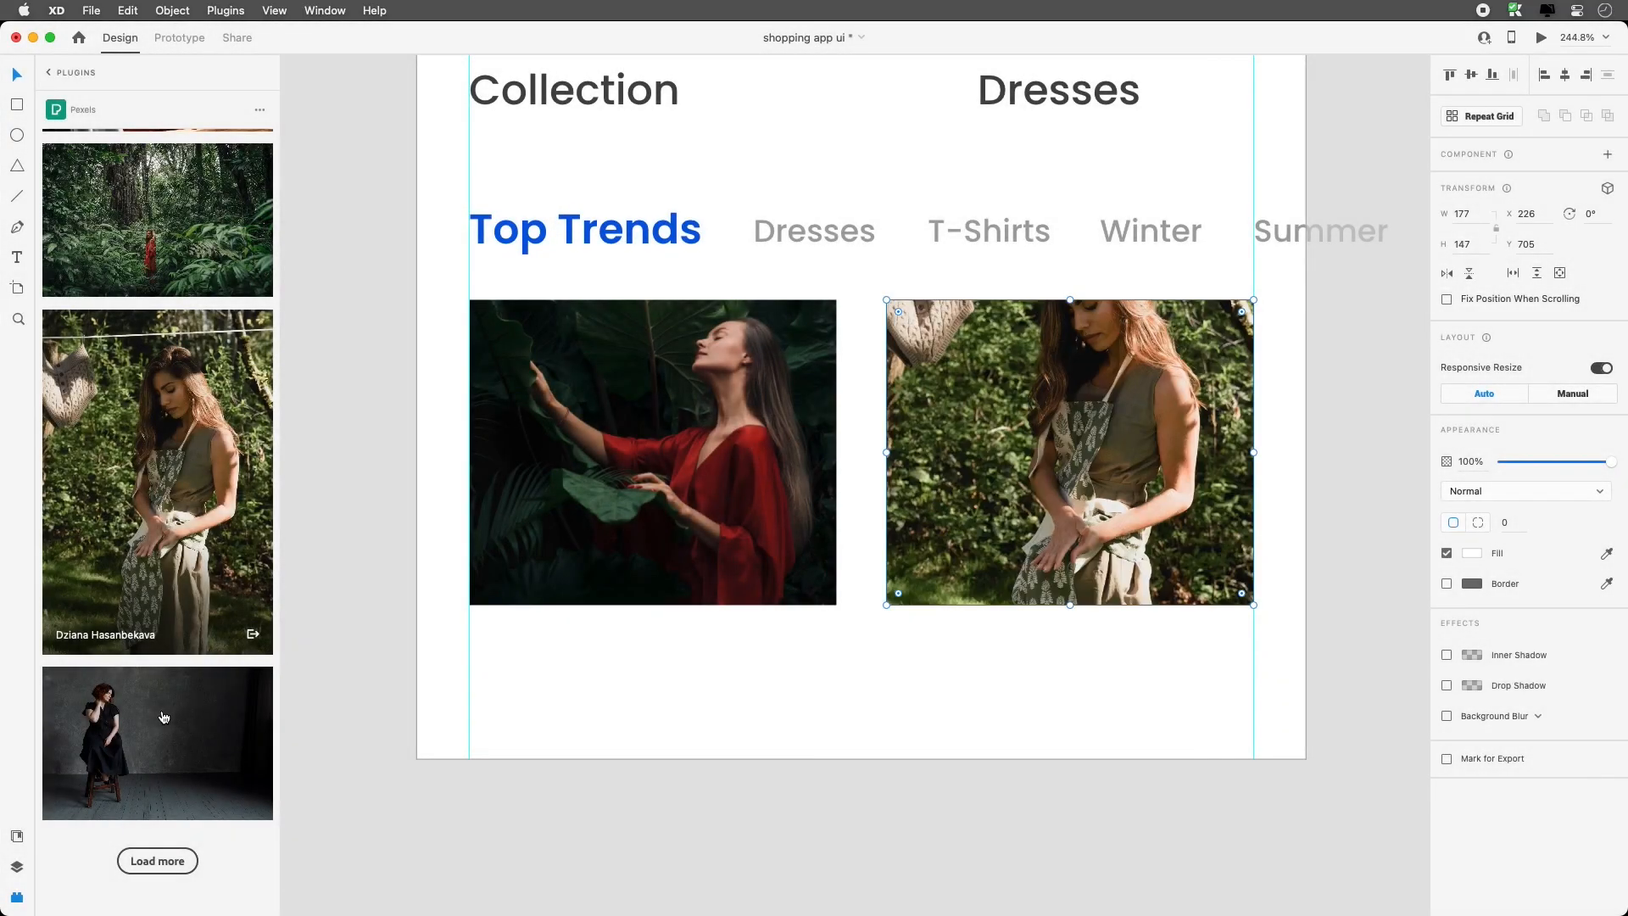
Load more Pexels photos and fill the right box with the two women in white among hanging flowers
scroll(119, 508, "down", 2)
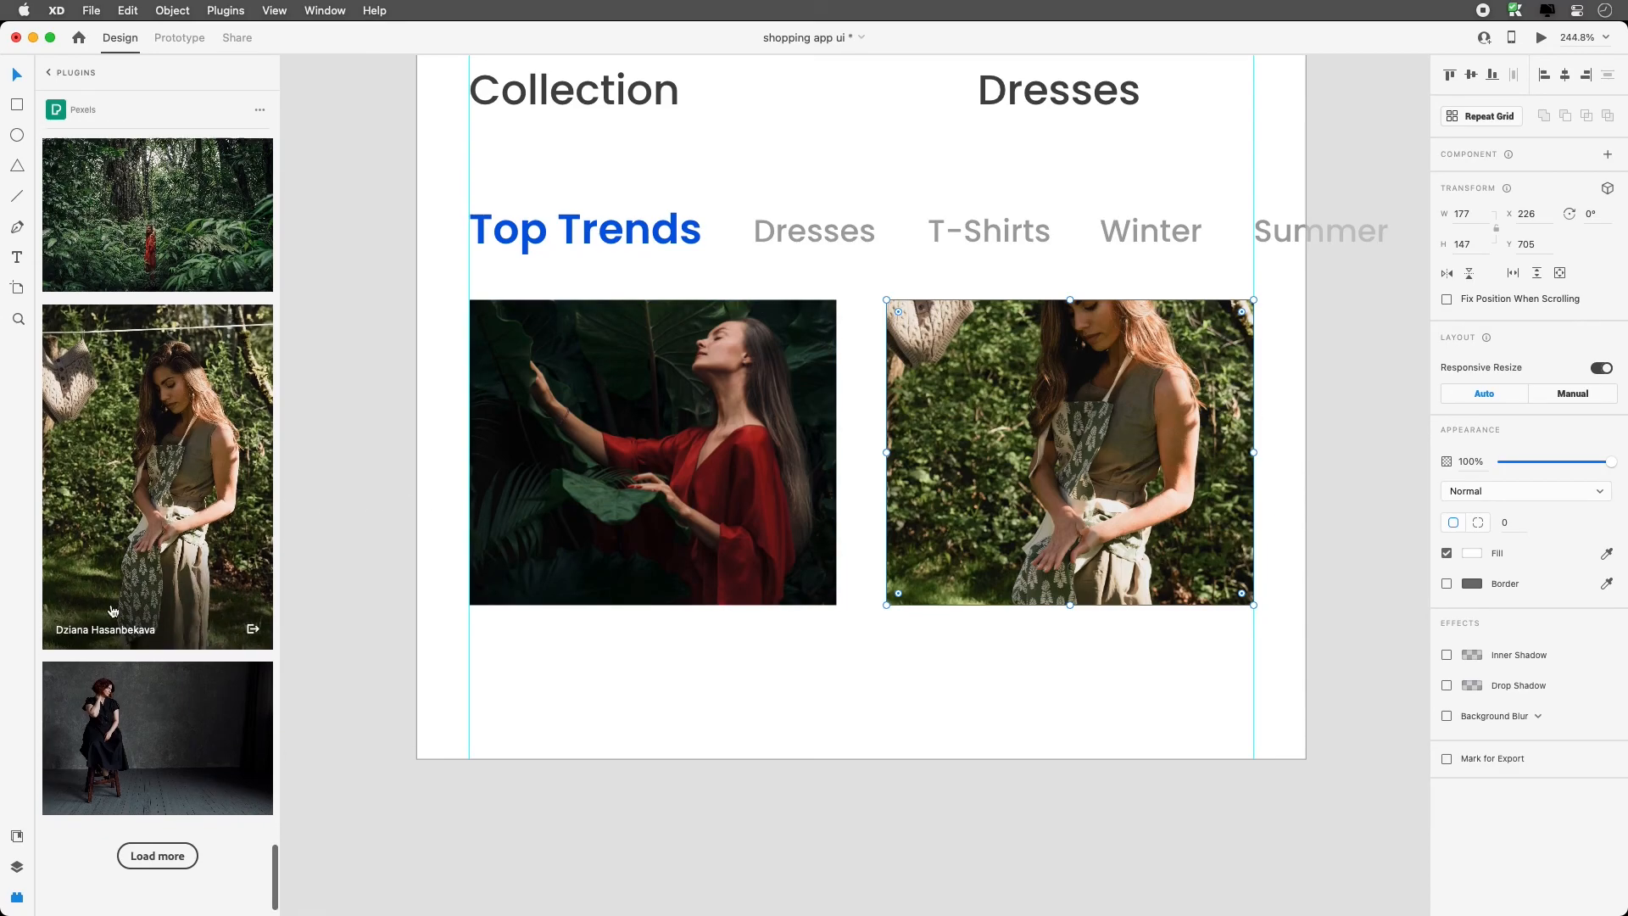
left_click(157, 860)
scroll(152, 539, "down", 8)
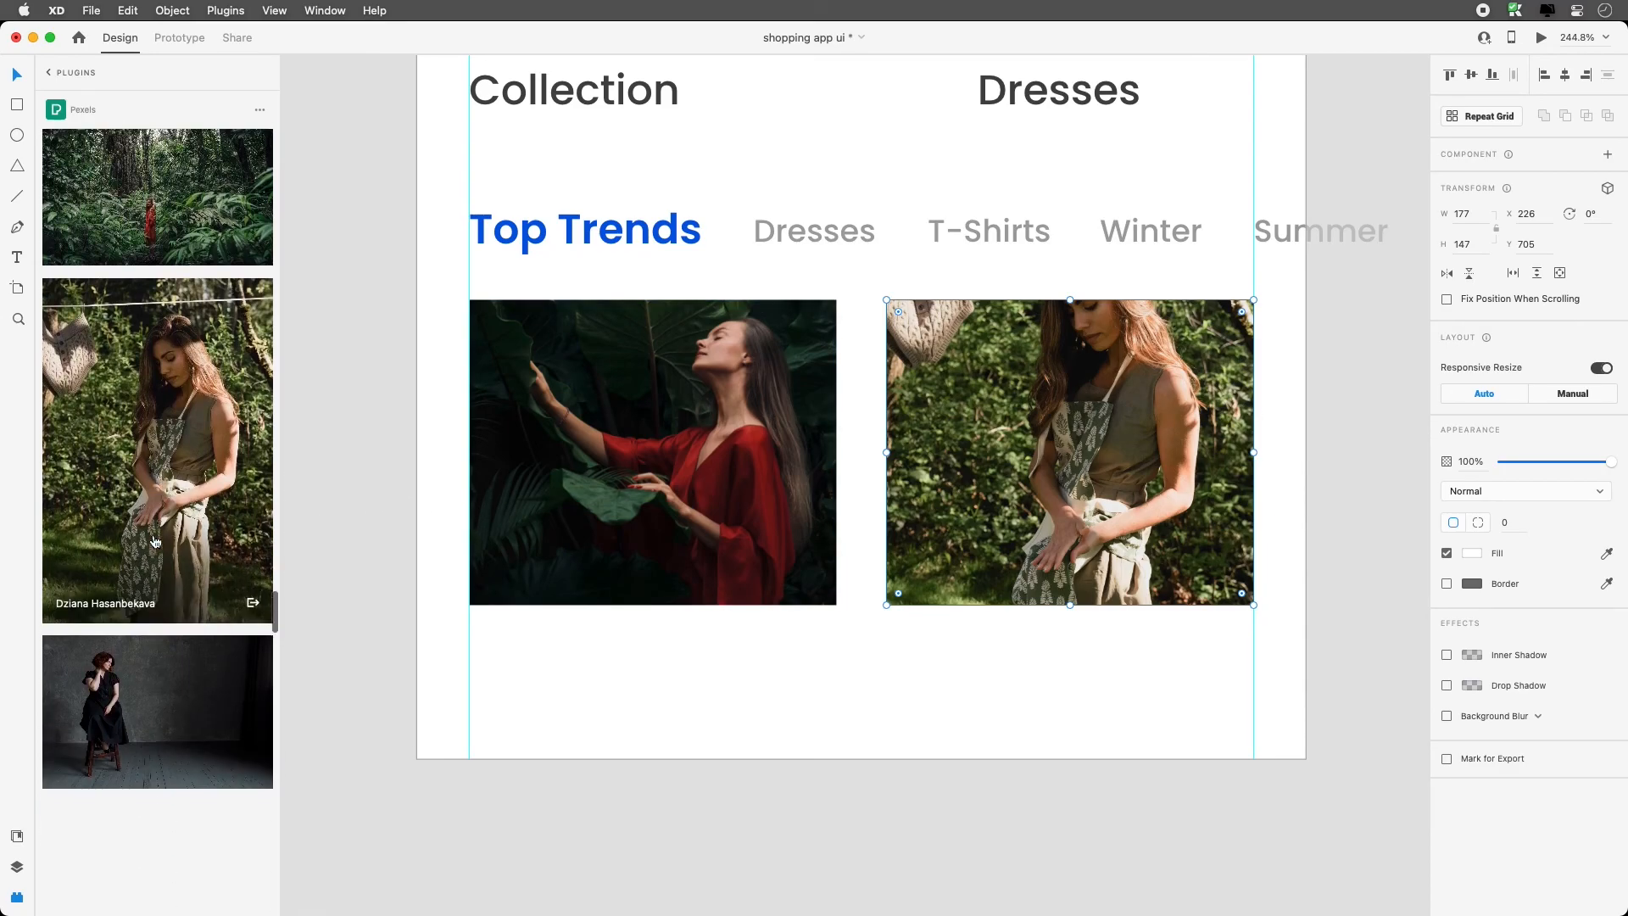
scroll(153, 532, "down", 4)
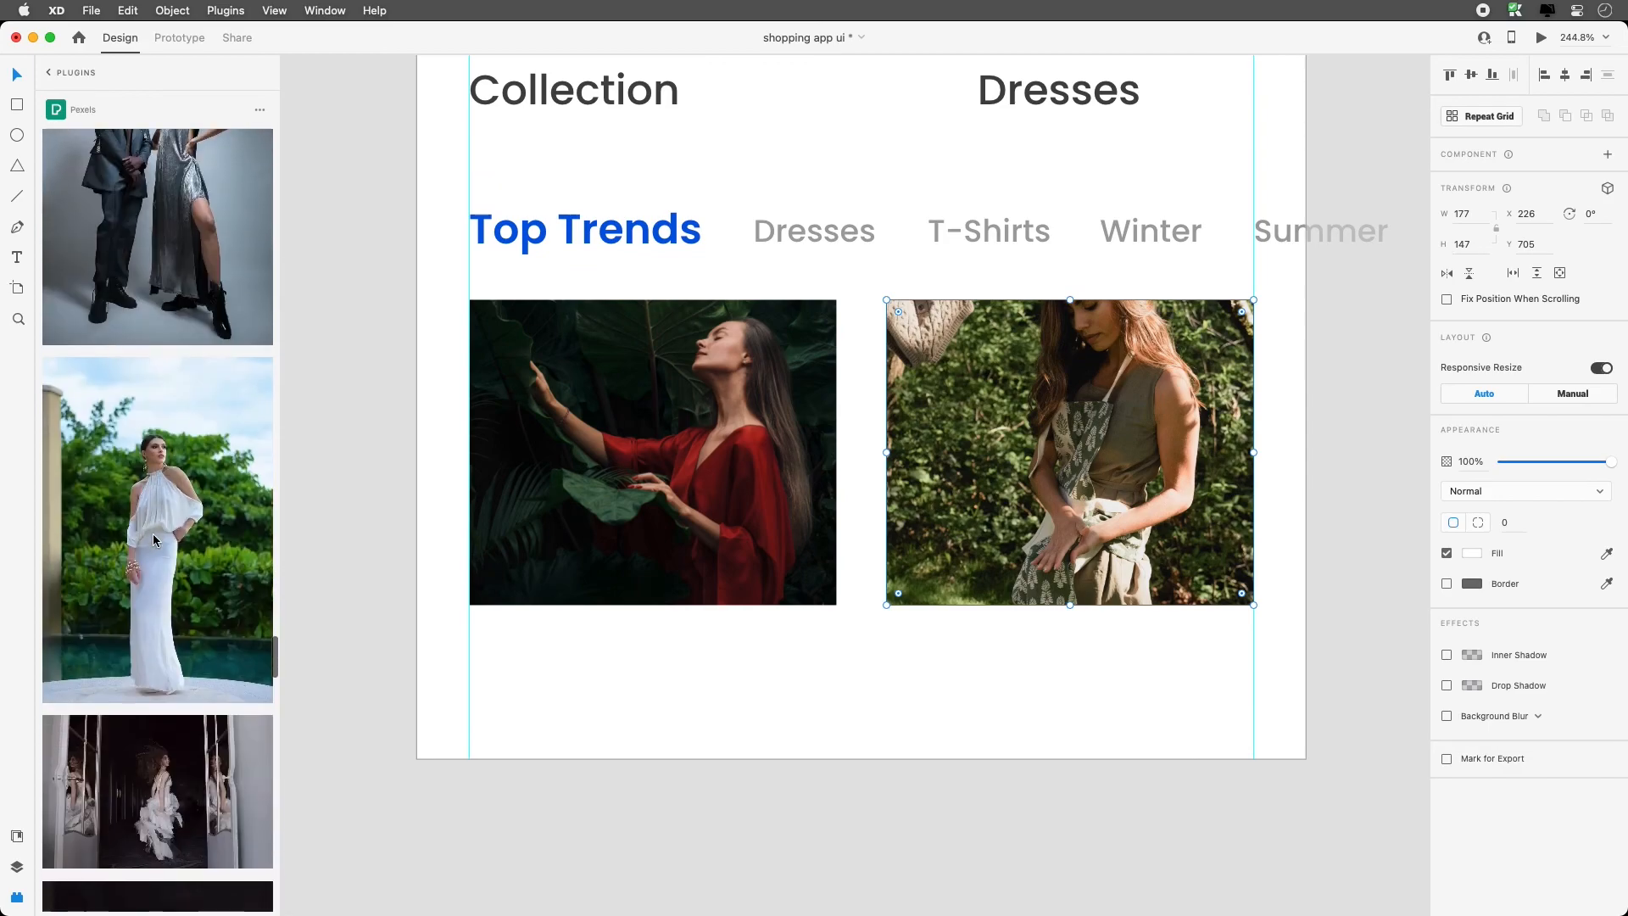
scroll(164, 534, "down", 10)
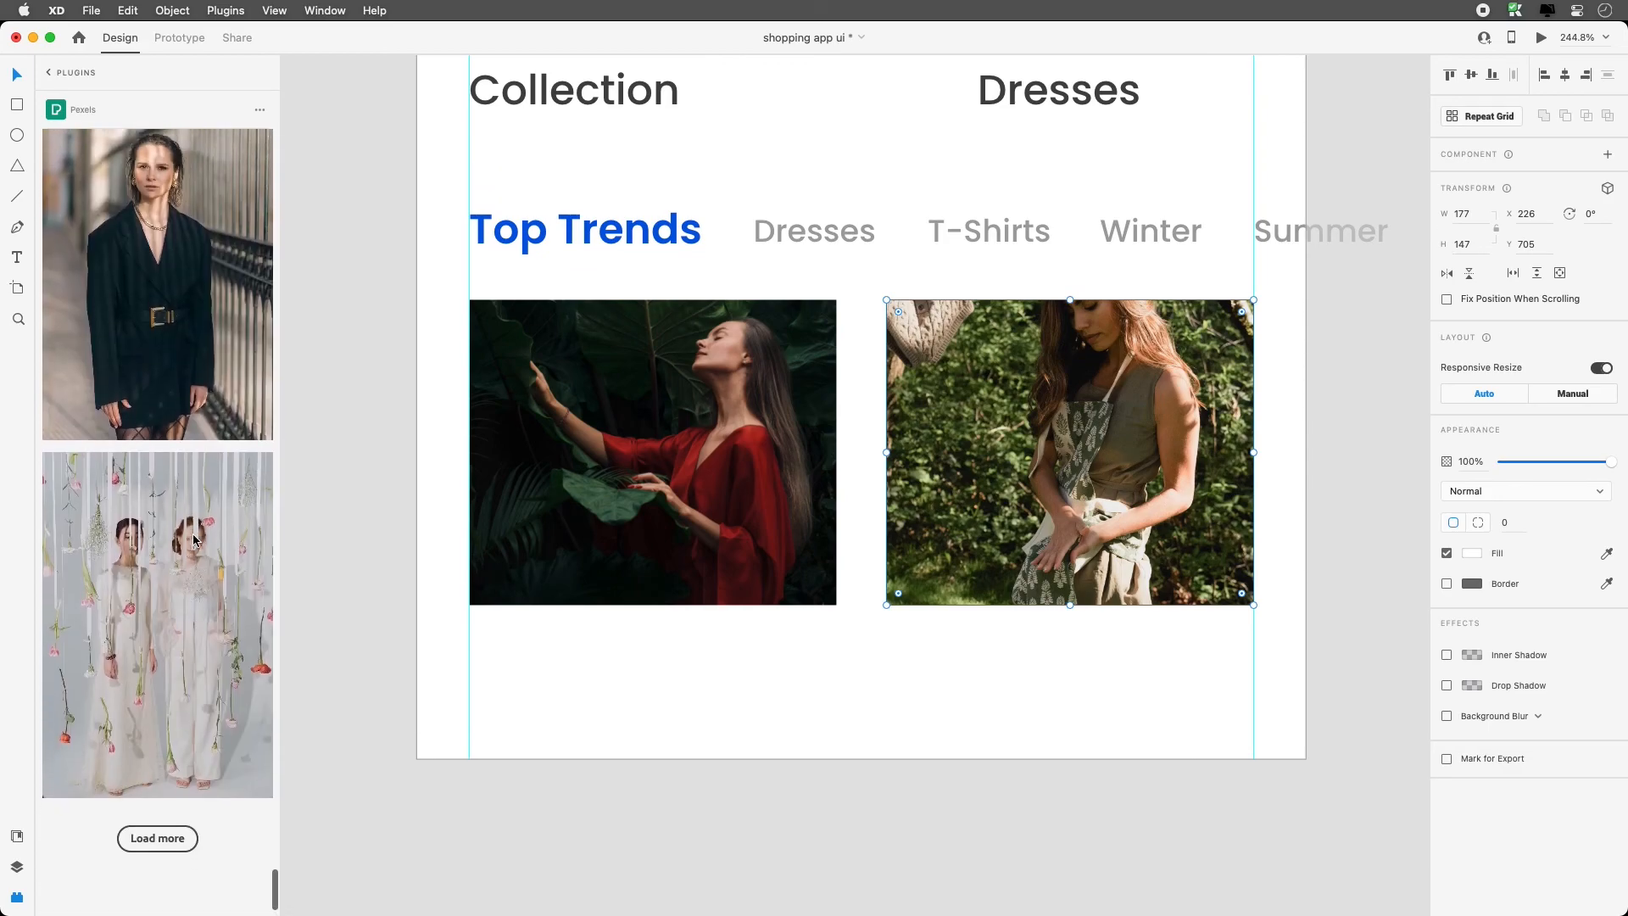
left_click(184, 632)
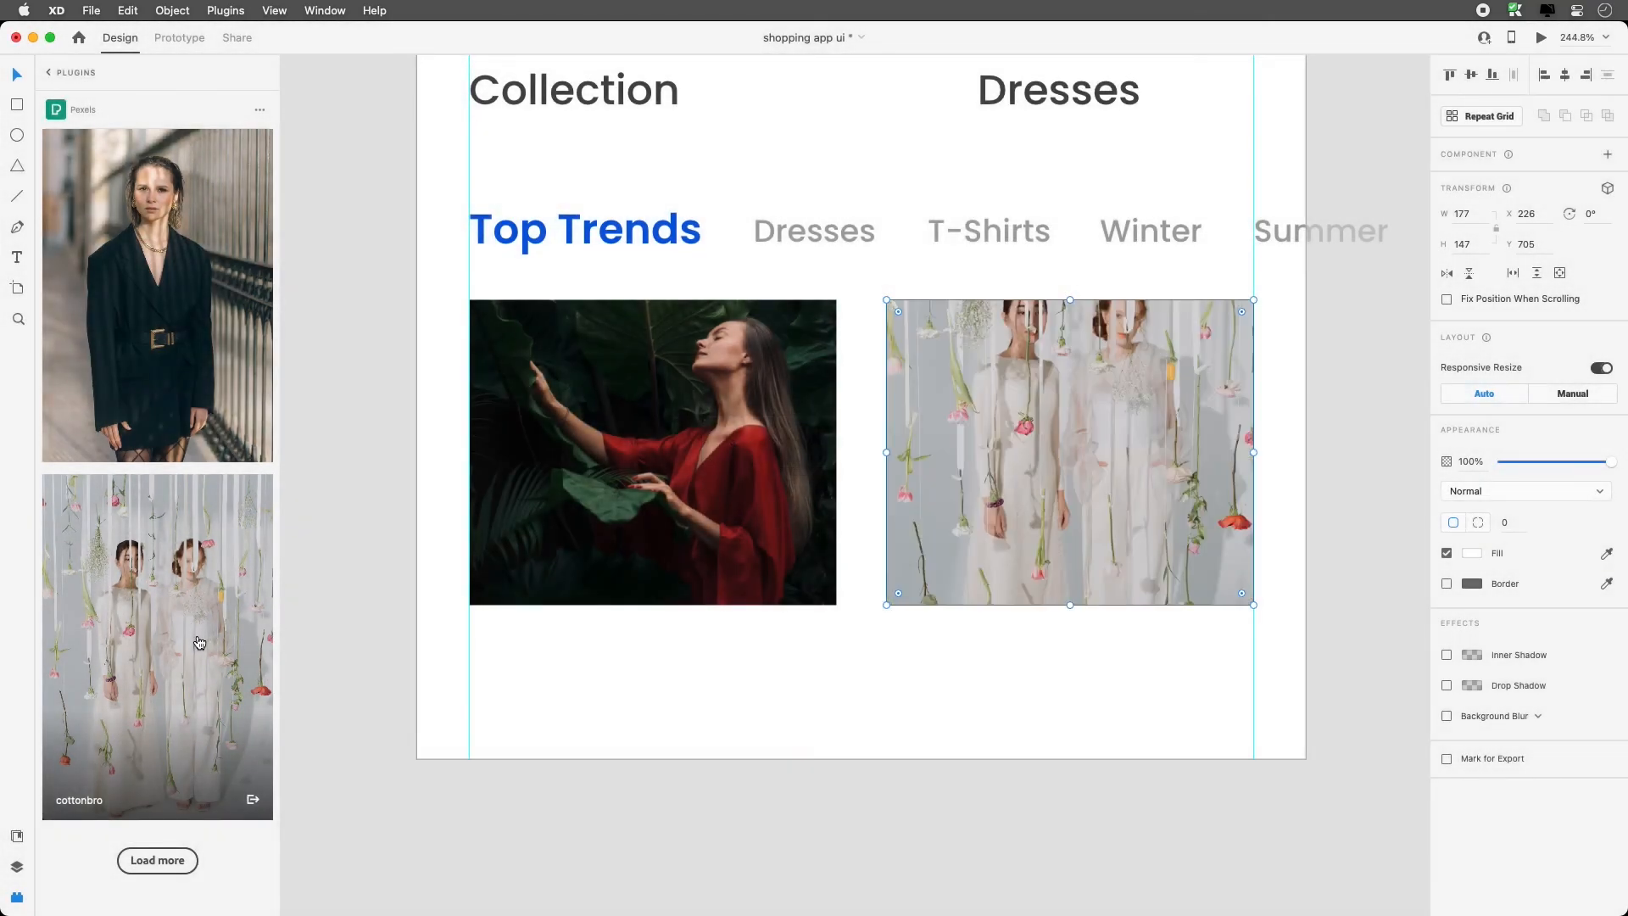
Shift the photo of the two women down and enlarge it slightly so their faces sit inside the box
double_click(1101, 452)
left_click_drag(1091, 383, 1090, 432)
left_click_drag(1262, 219, 1310, 175)
mouse_move(1159, 406)
left_mouse_down()
mouse_move(1159, 440)
mouse_move(1157, 418)
left_mouse_up()
left_click_drag(1289, 185, 1263, 222)
left_click_drag(1137, 393, 1137, 380)
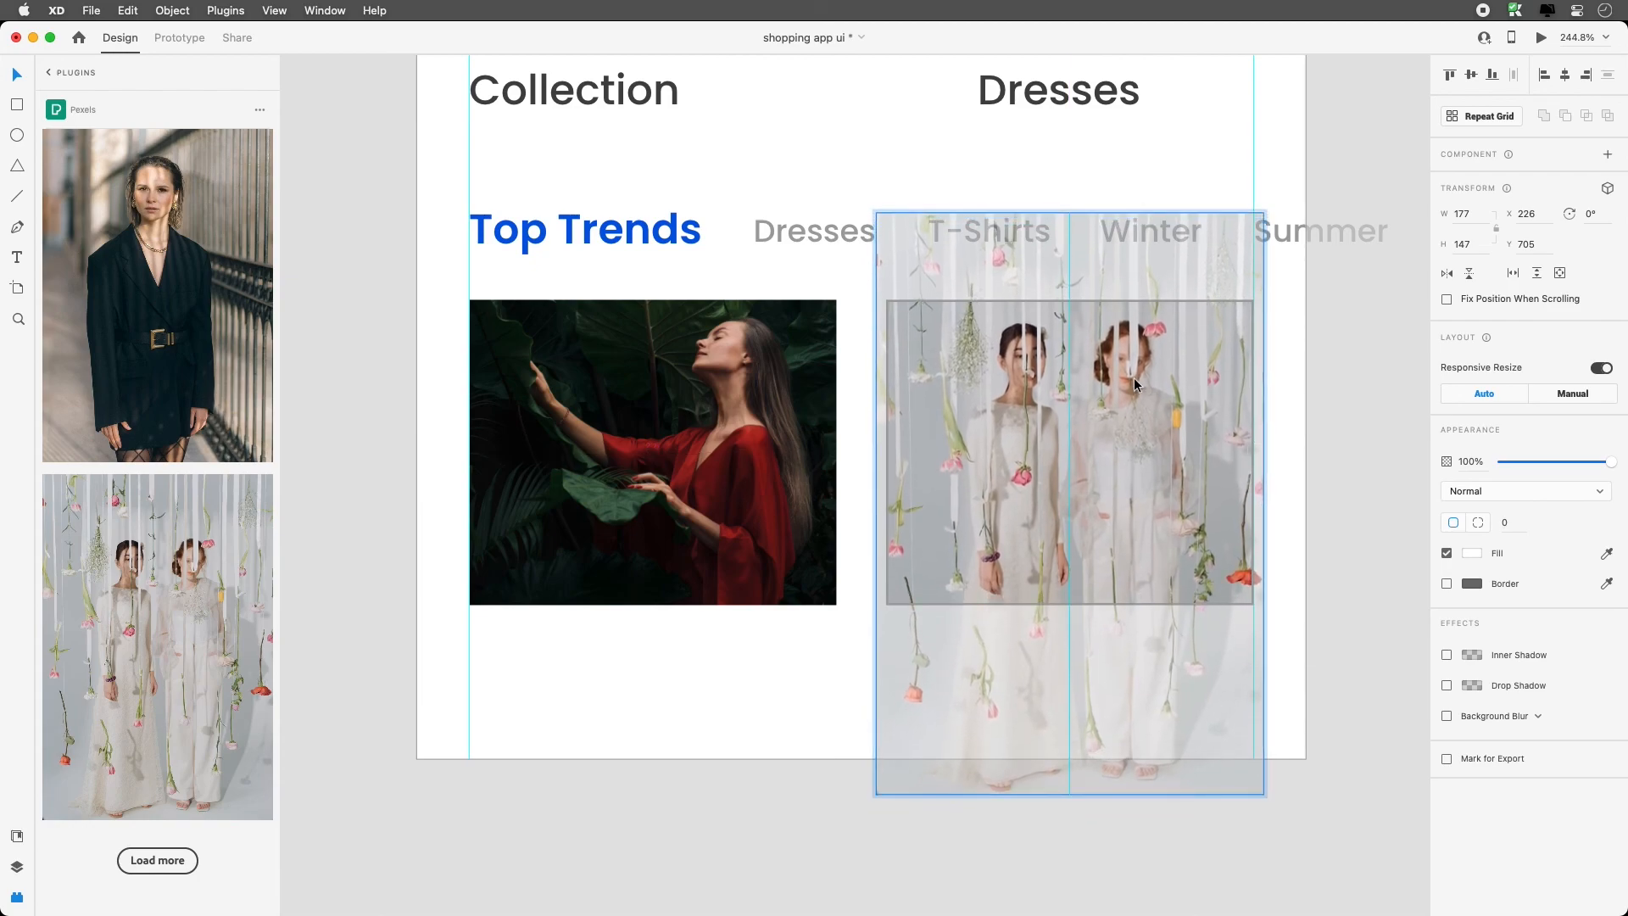
left_click(1304, 464)
Extend both photo boxes to a height of 167 and shift the right photo up within its box
left_click_drag(964, 645, 729, 564)
left_click_drag(861, 605, 862, 646)
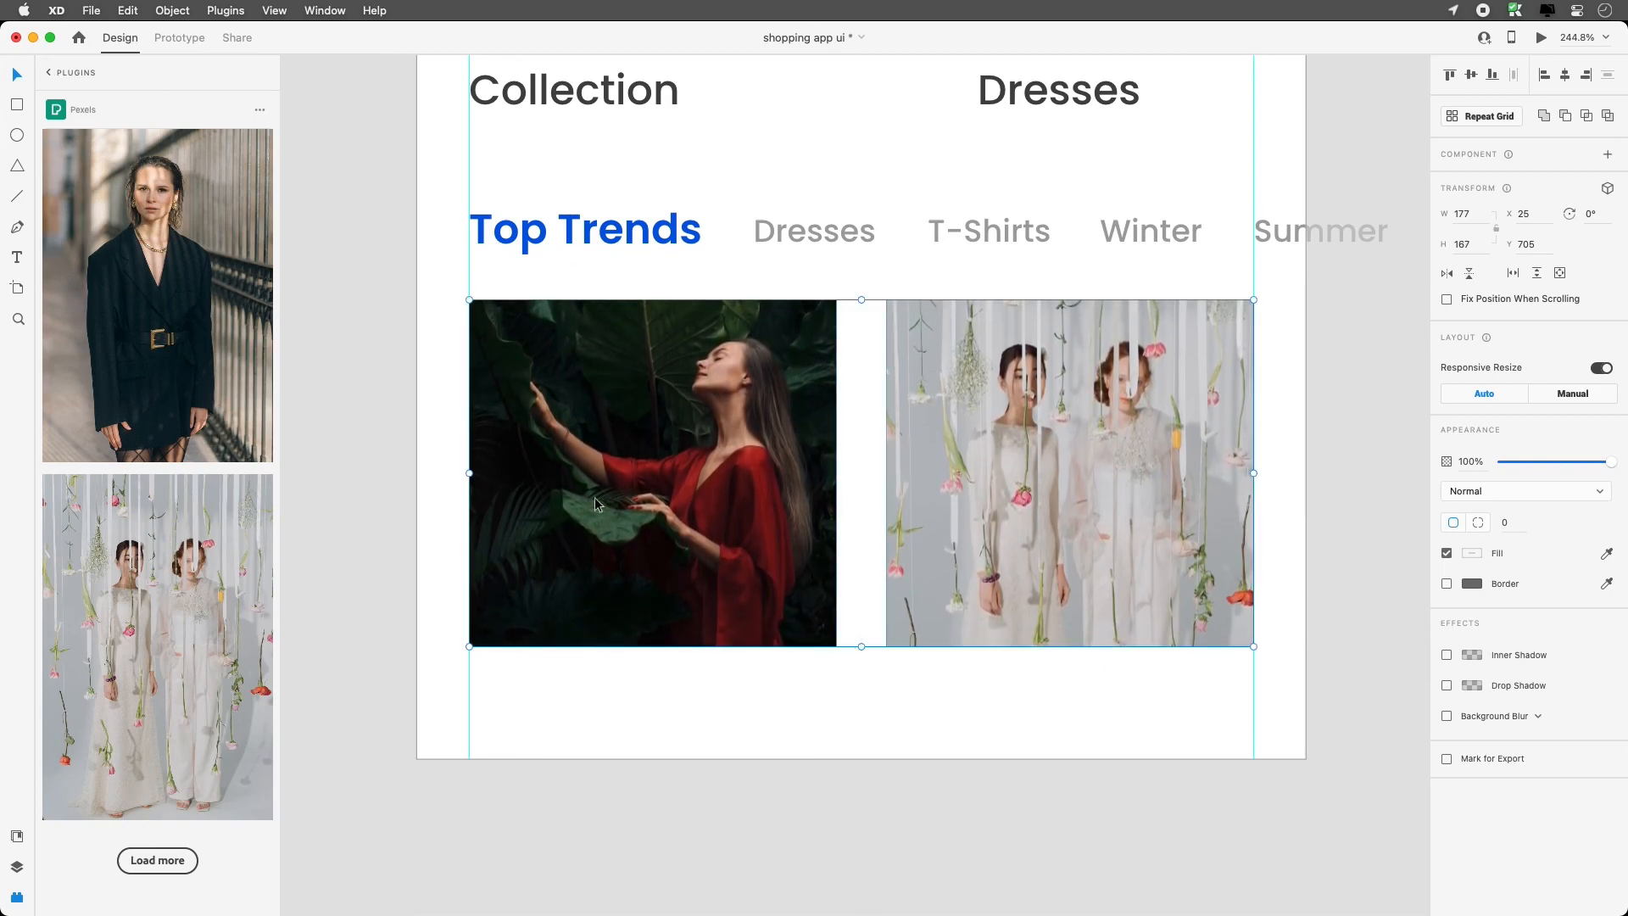
double_click(1096, 459)
left_click_drag(1157, 511, 1157, 481)
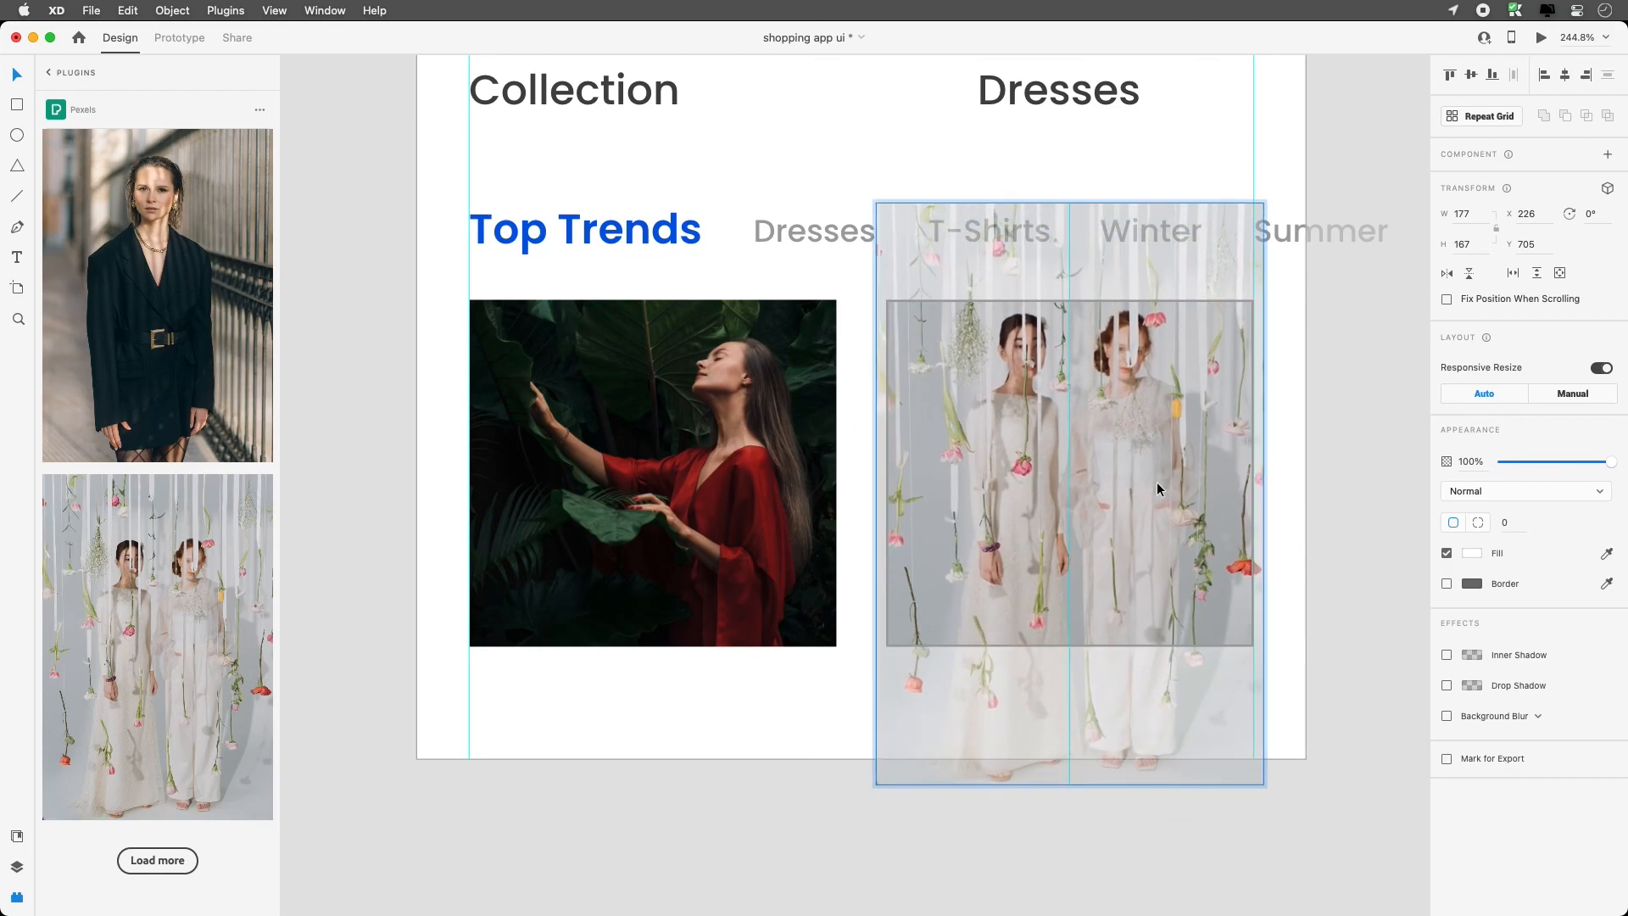
Shift the photo of the woman in red slightly up within its box
double_click(741, 531)
left_click_drag(774, 539, 773, 520)
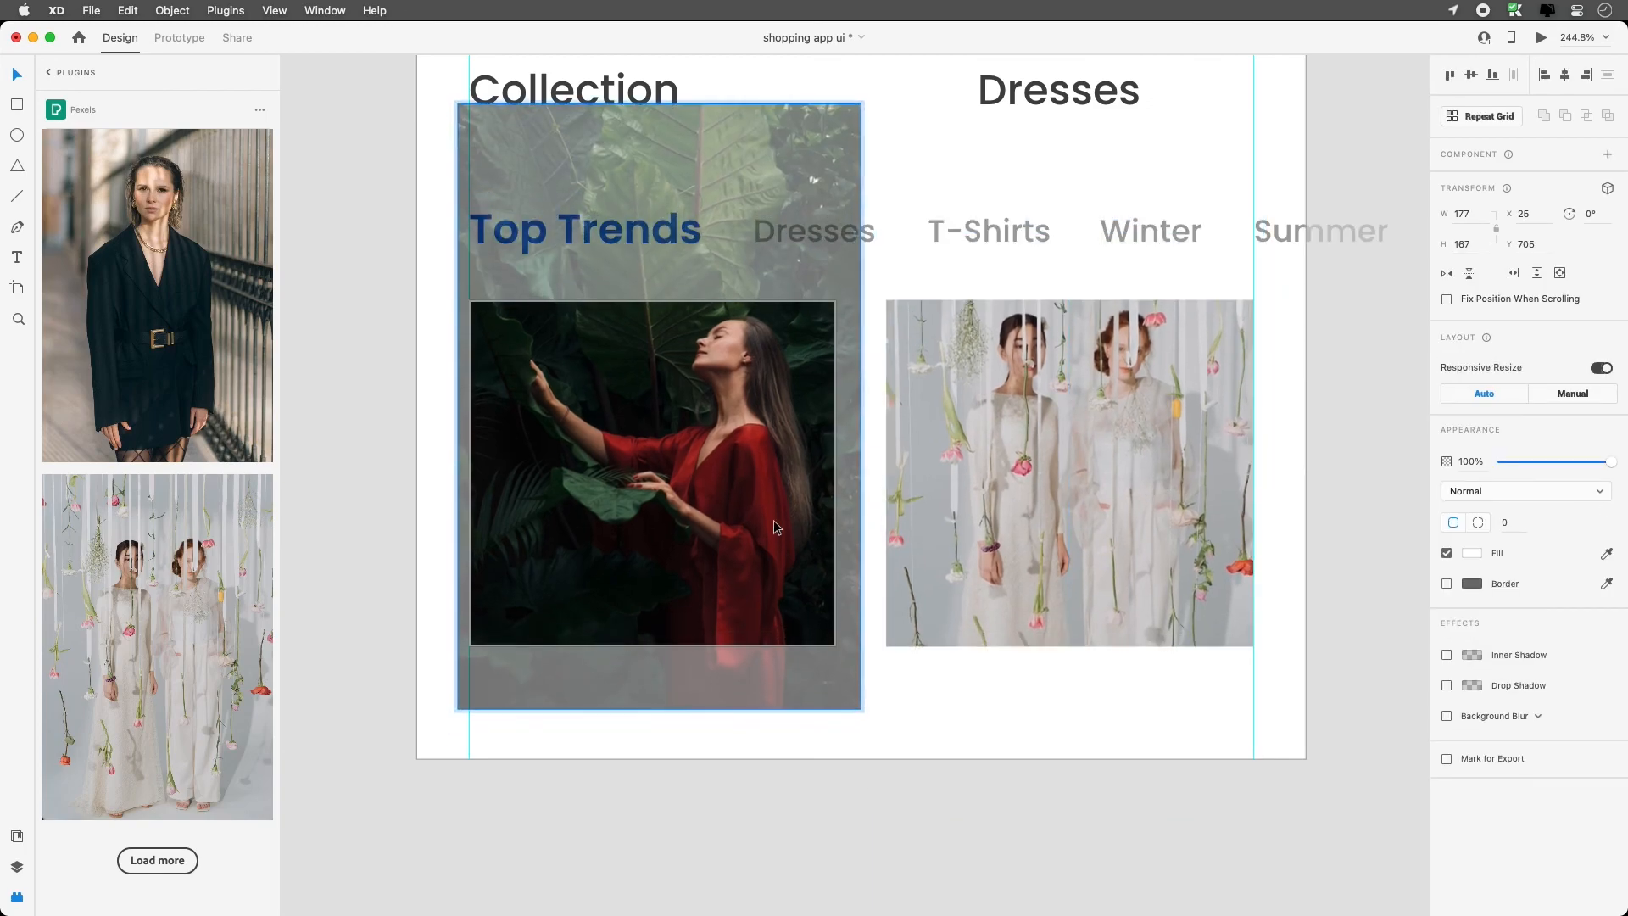
left_click(932, 712)
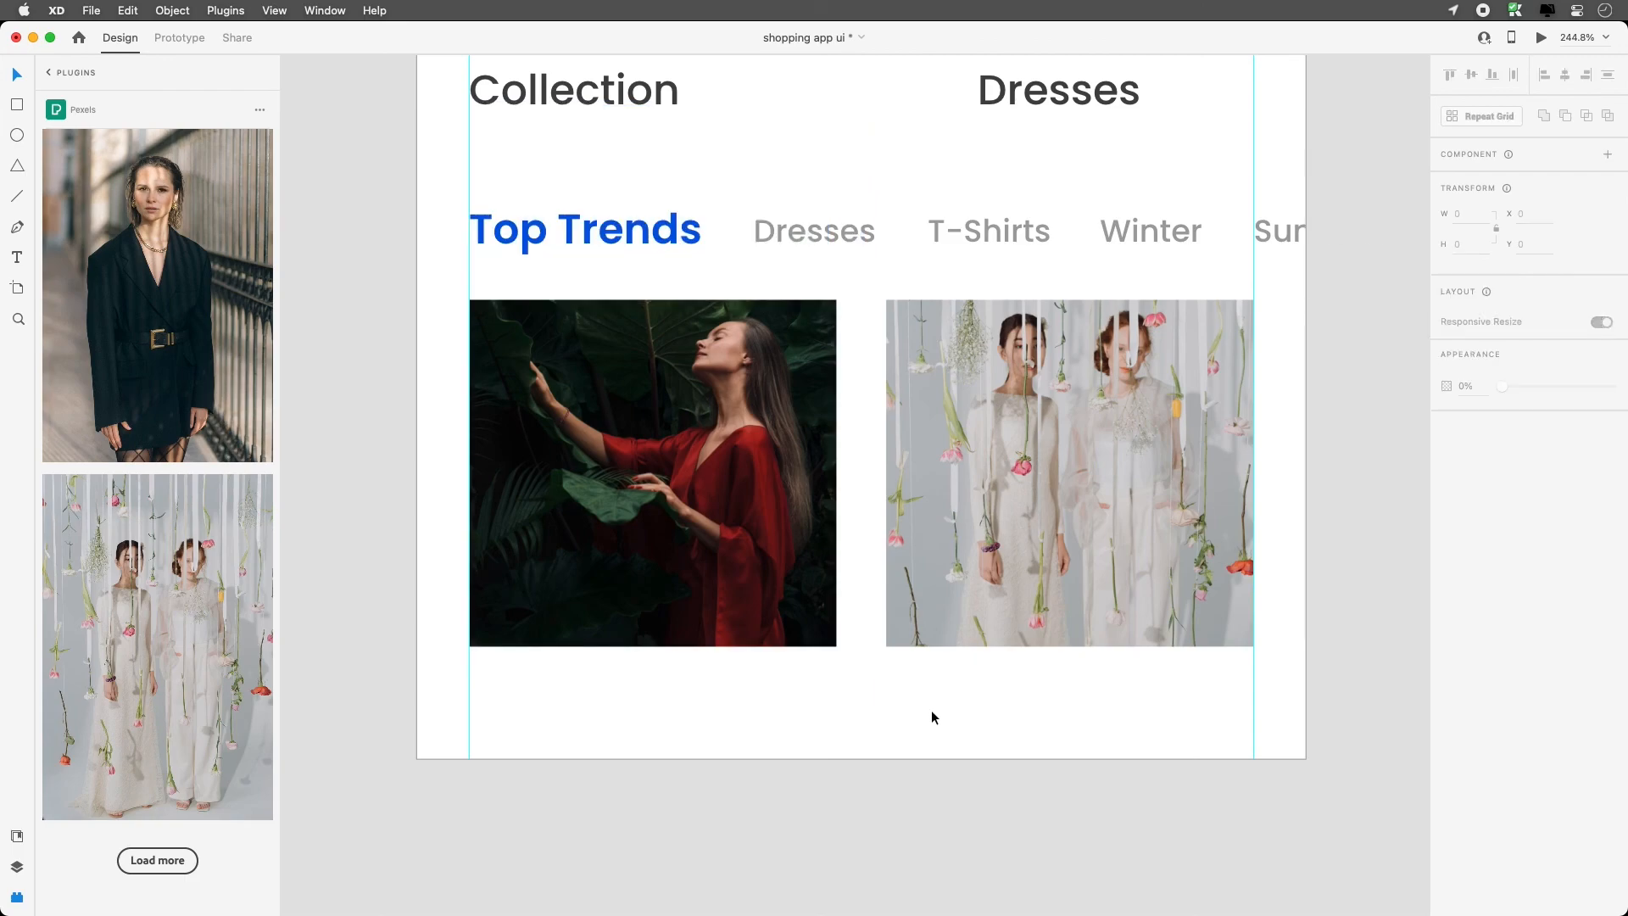
Add the caption "Red Shirt Dress" beneath the photo of the woman in red
left_click(485, 687)
type("R")
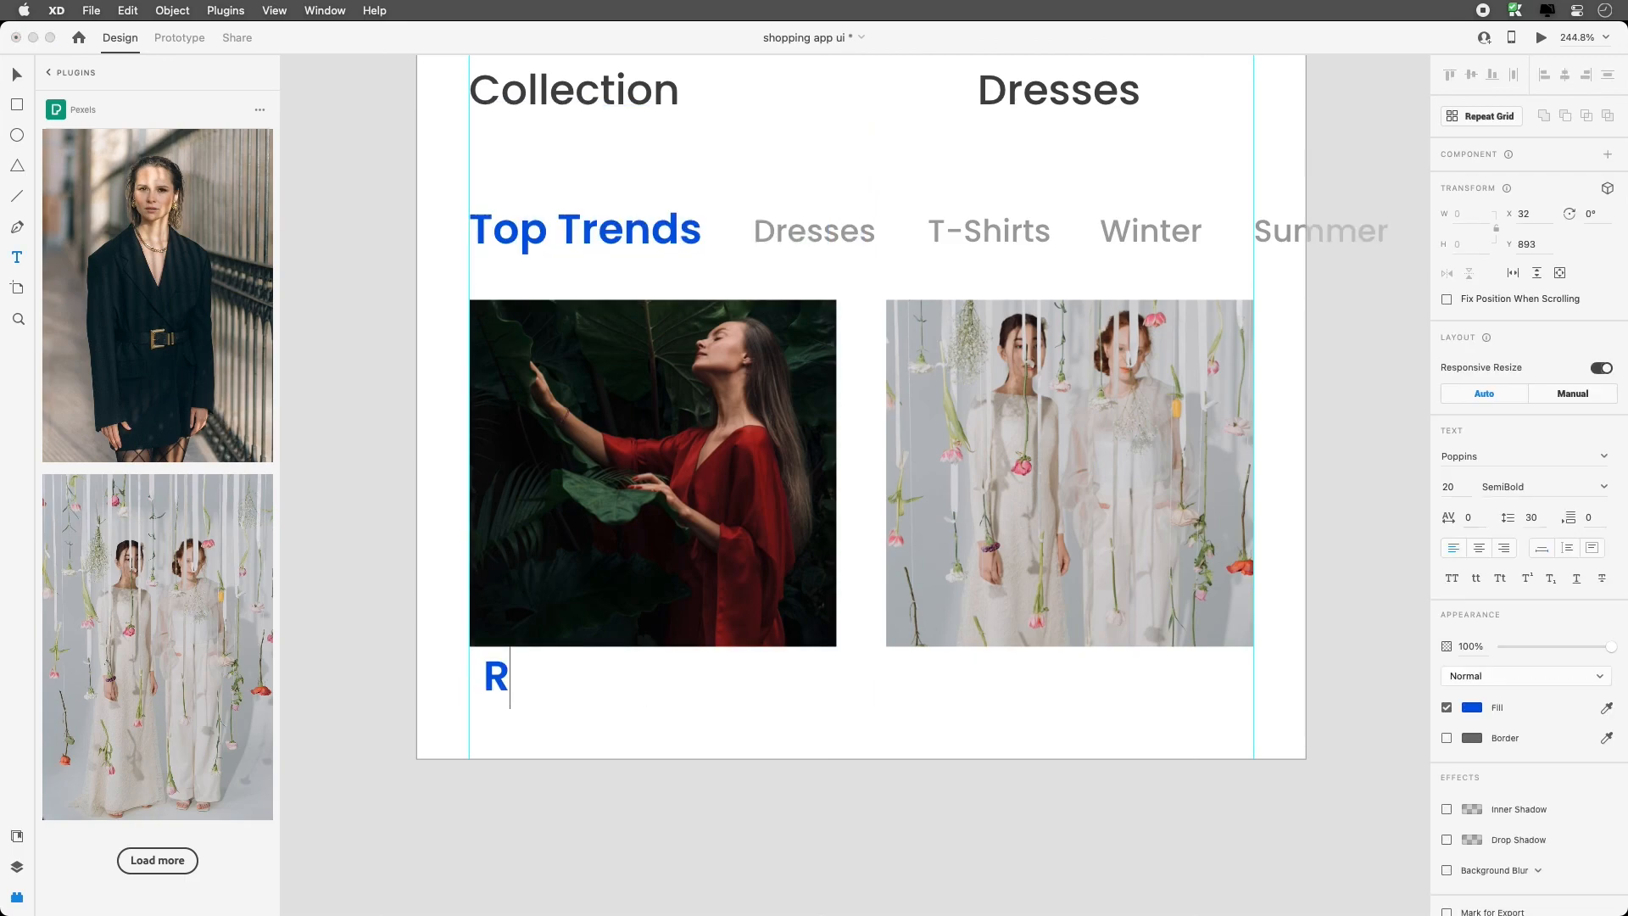
type("ed shirt dress")
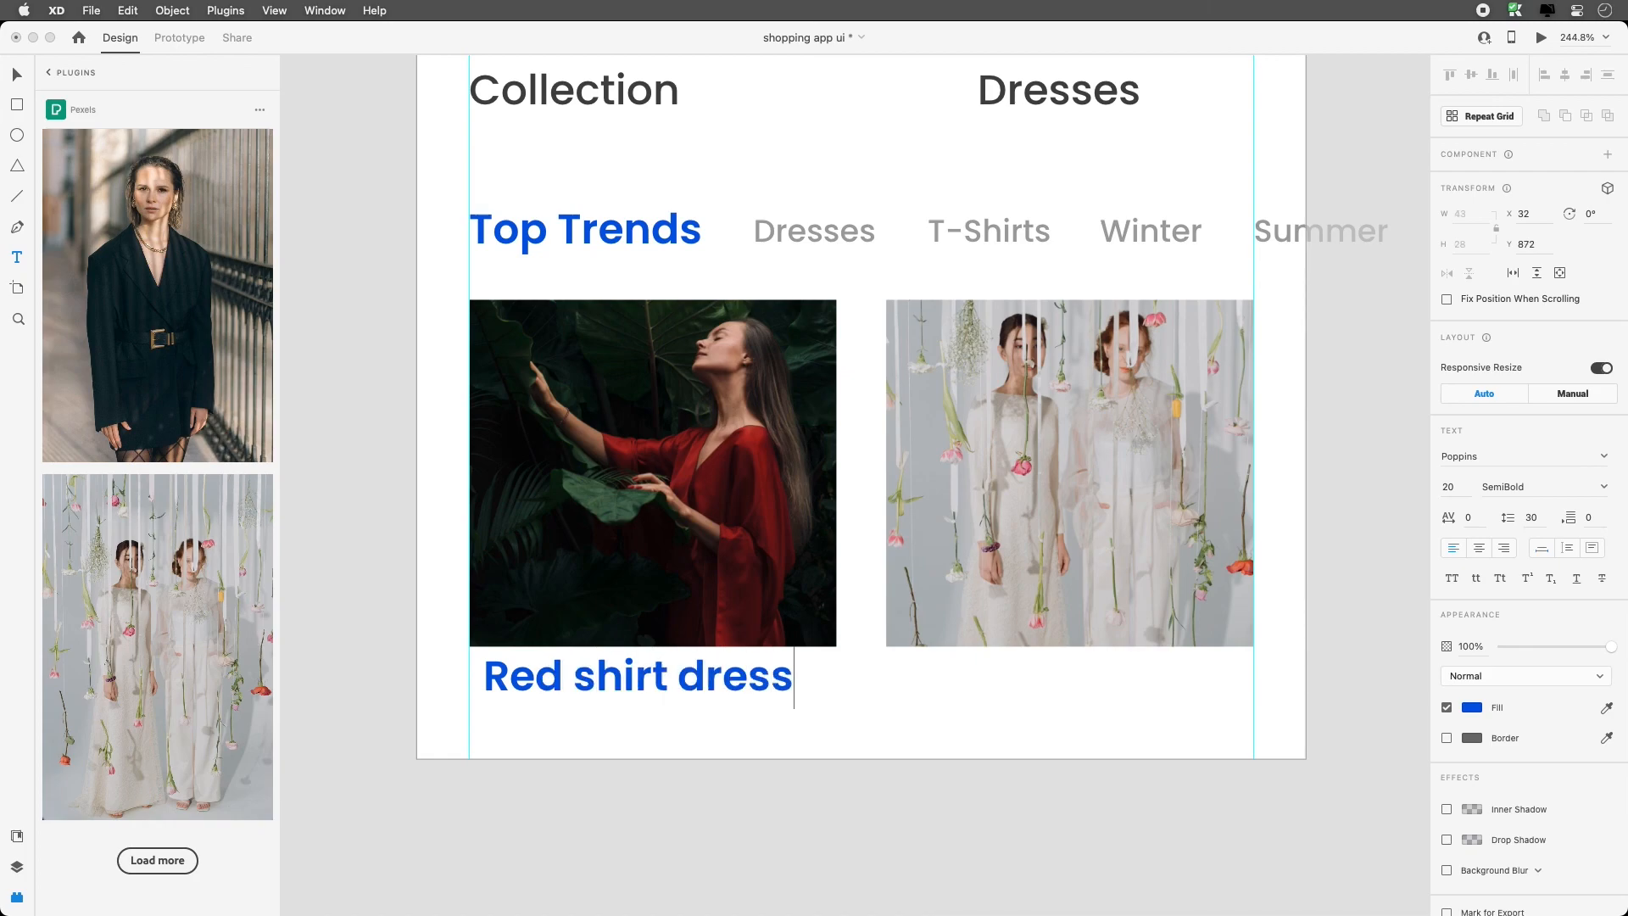
left_click_drag(574, 676, 597, 676)
type("S")
left_click(706, 674)
left_click_drag(707, 674, 679, 674)
type("D")
left_click(26, 78)
Set the Red Shirt Dress caption to Medium weight at size 16
left_click(1603, 490)
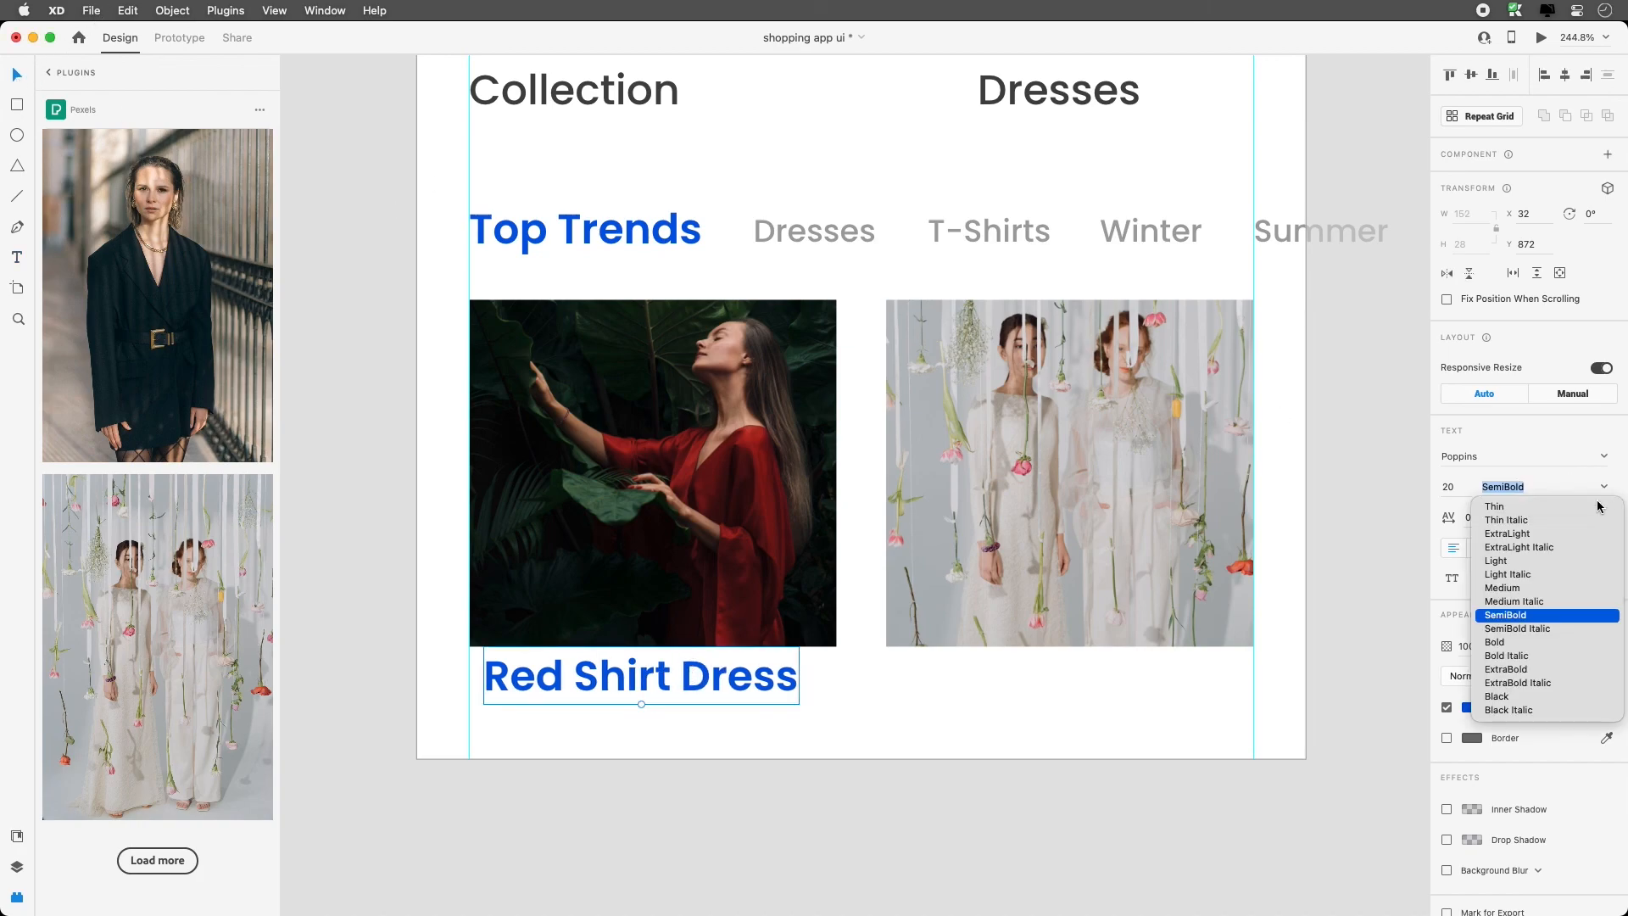
left_click(1535, 589)
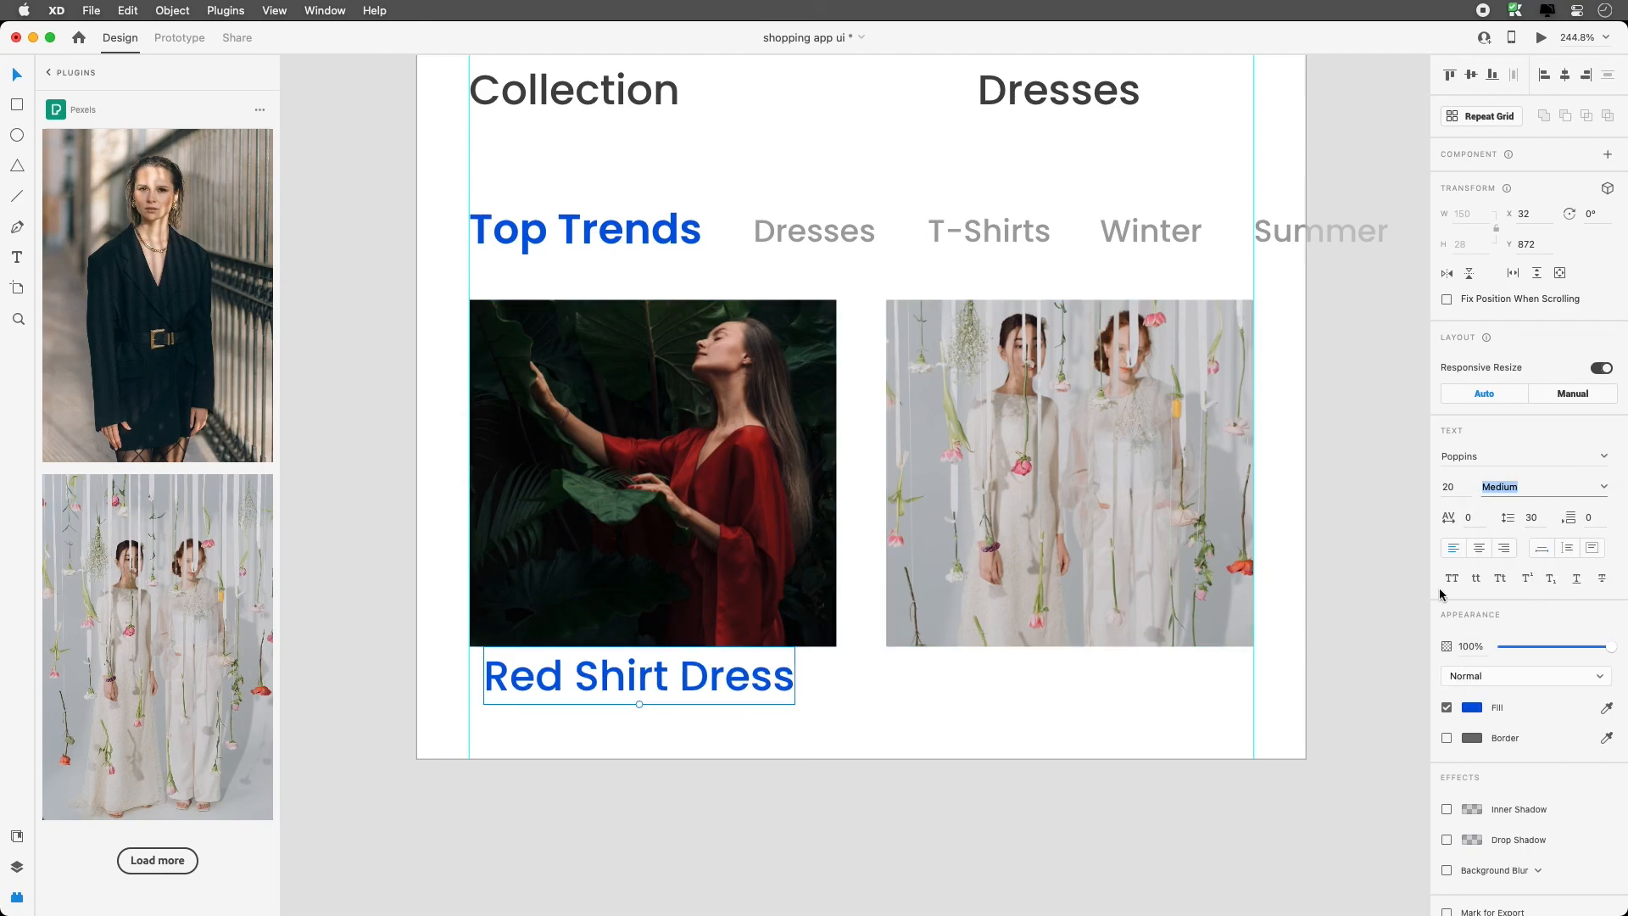
key("shift+Tab")
type("18")
key("Return")
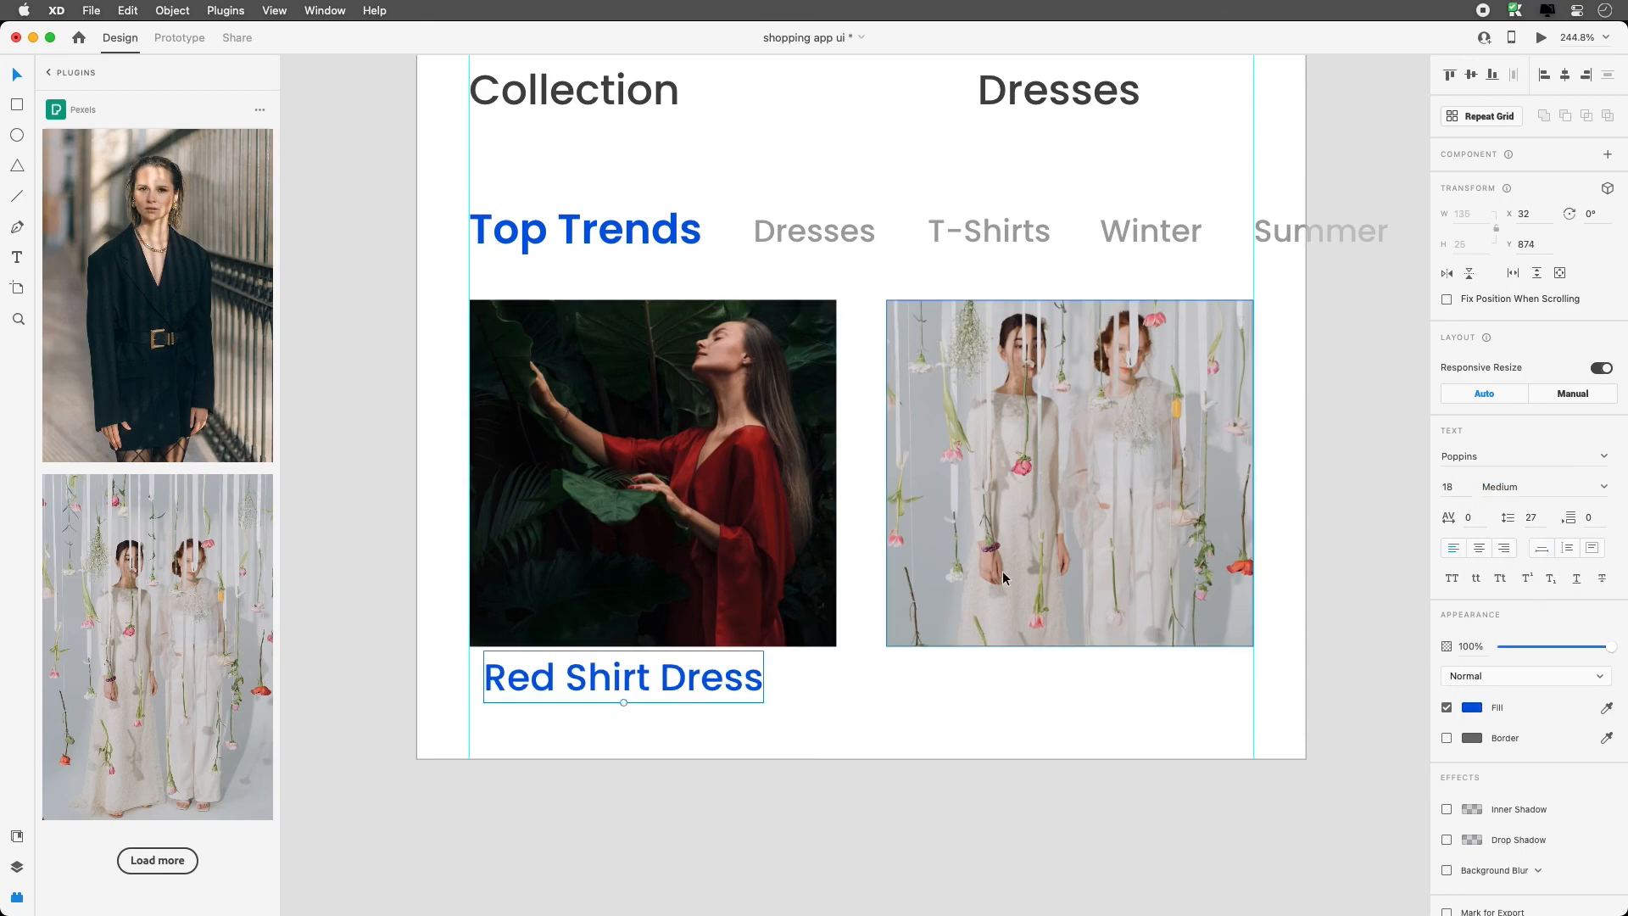
left_click(1456, 486)
key("Return")
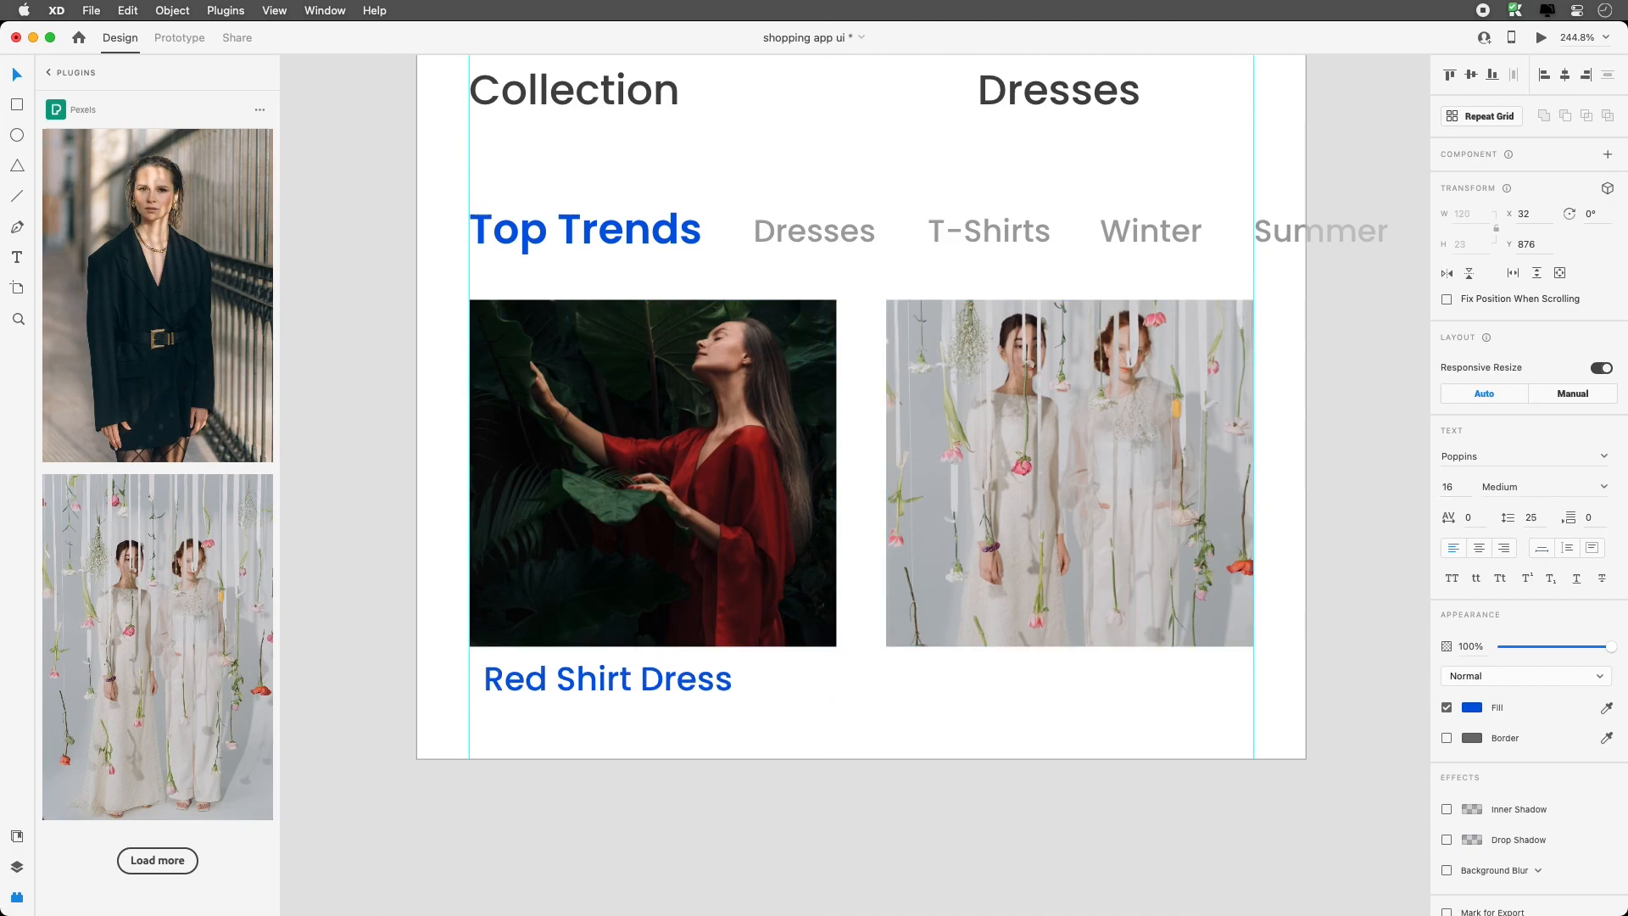
Fill the Red Shirt Dress caption with the saved dark grey colour
left_click(1468, 706)
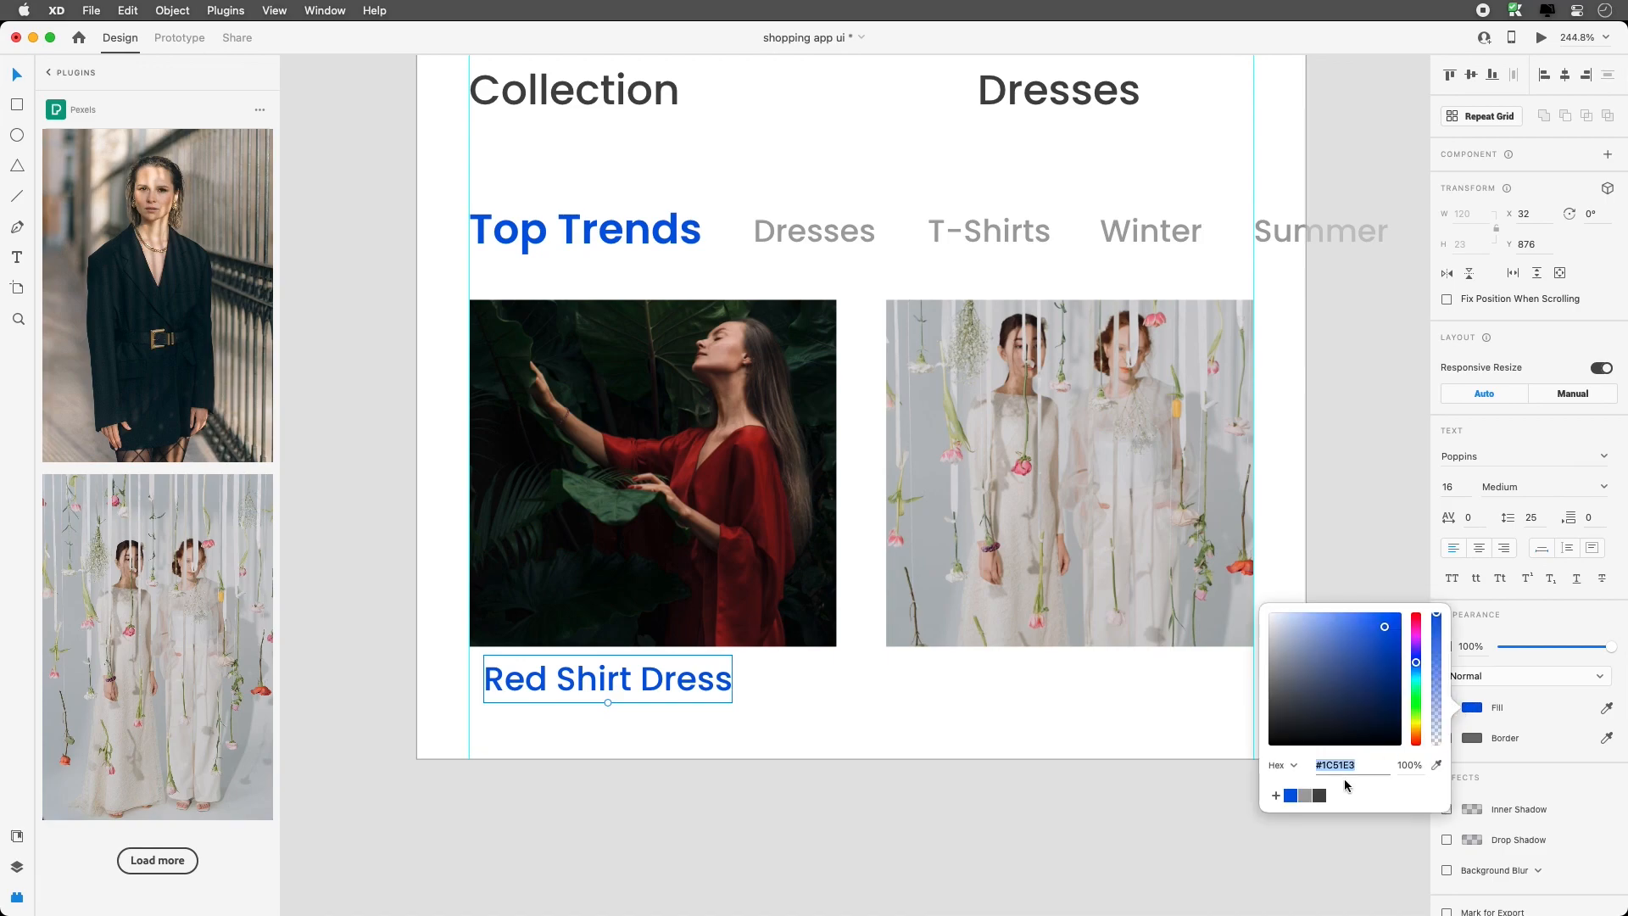
left_click(1322, 795)
left_click(1246, 802)
Copy the caption beneath the photo of the two women and change the copy's text to "White Shirt Dress"
left_click_drag(729, 687, 1001, 687)
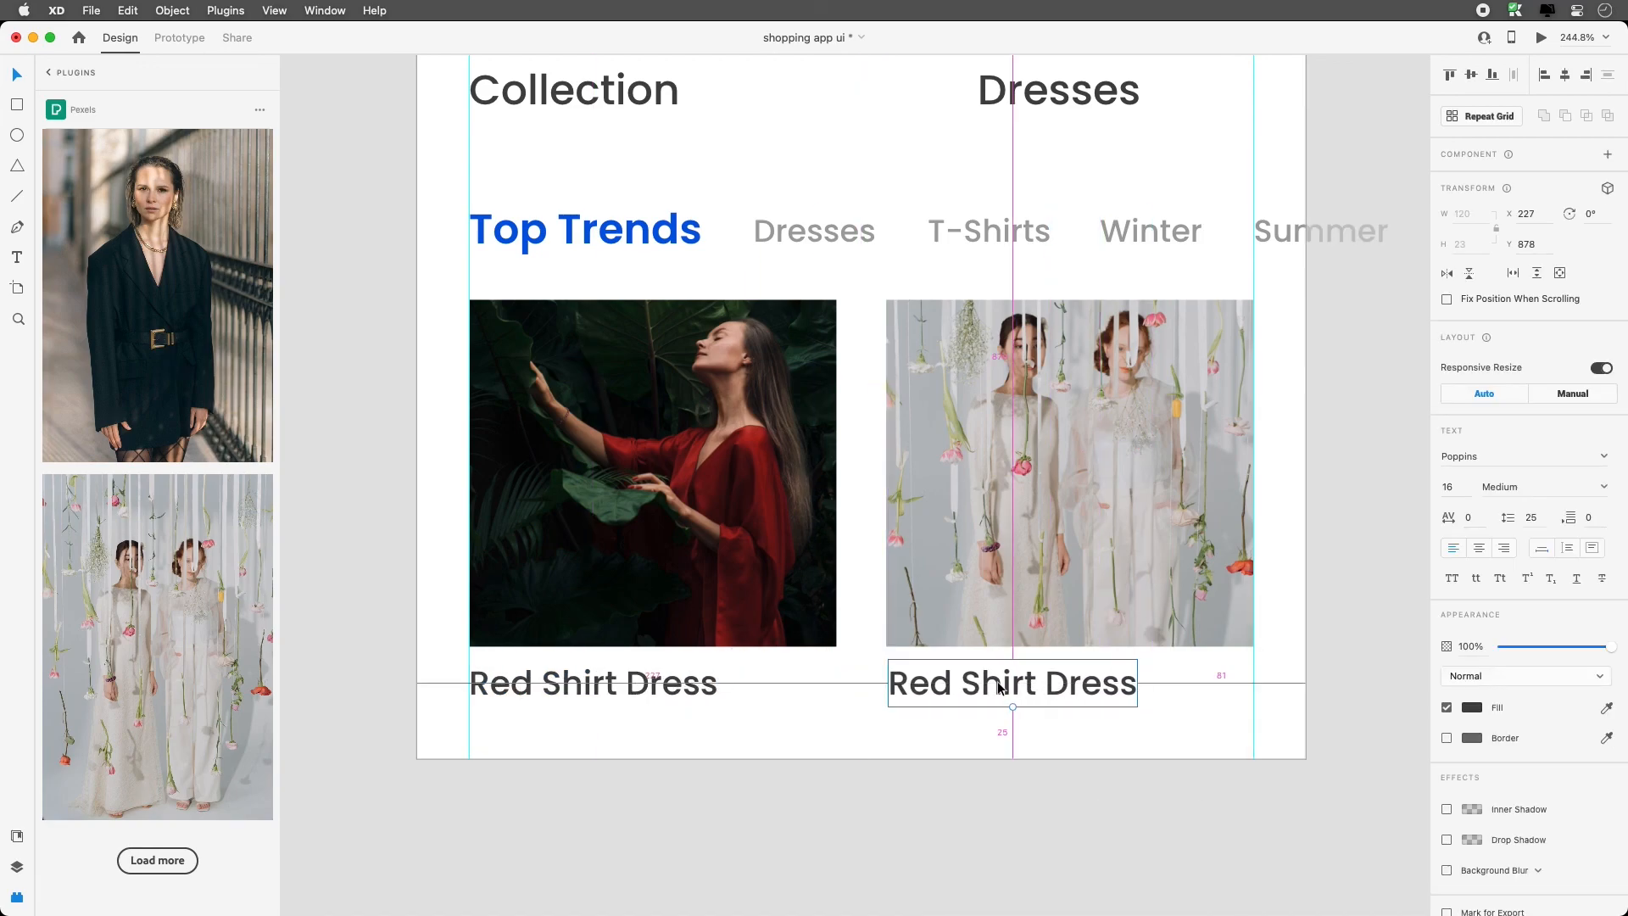
double_click(913, 682)
double_click(914, 683)
type("W")
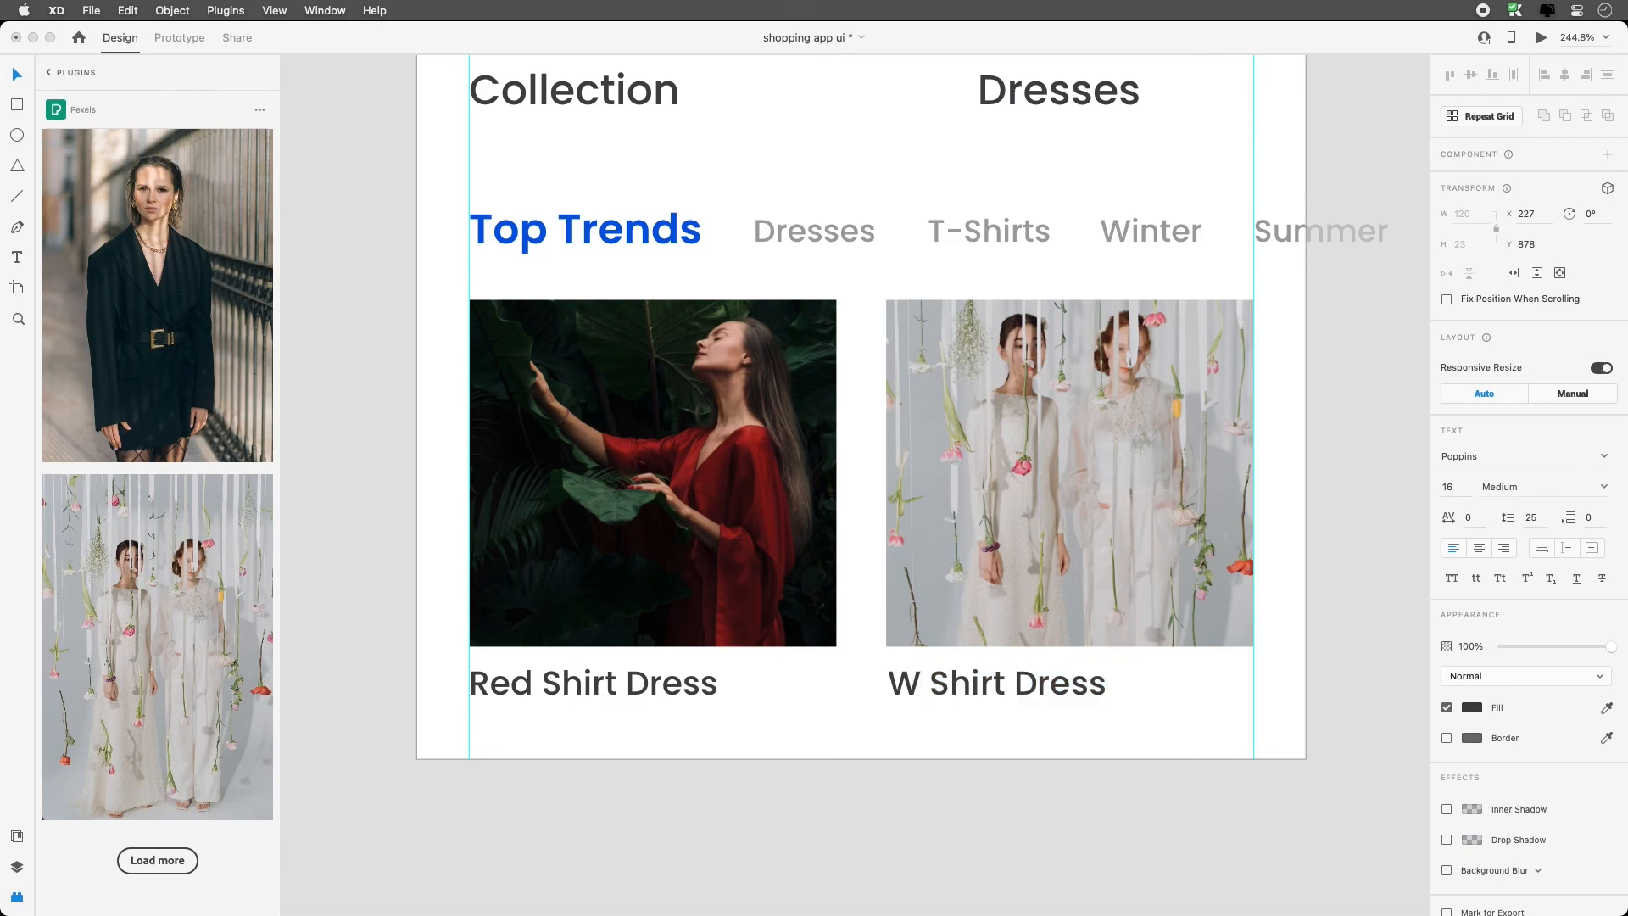
type("hite")
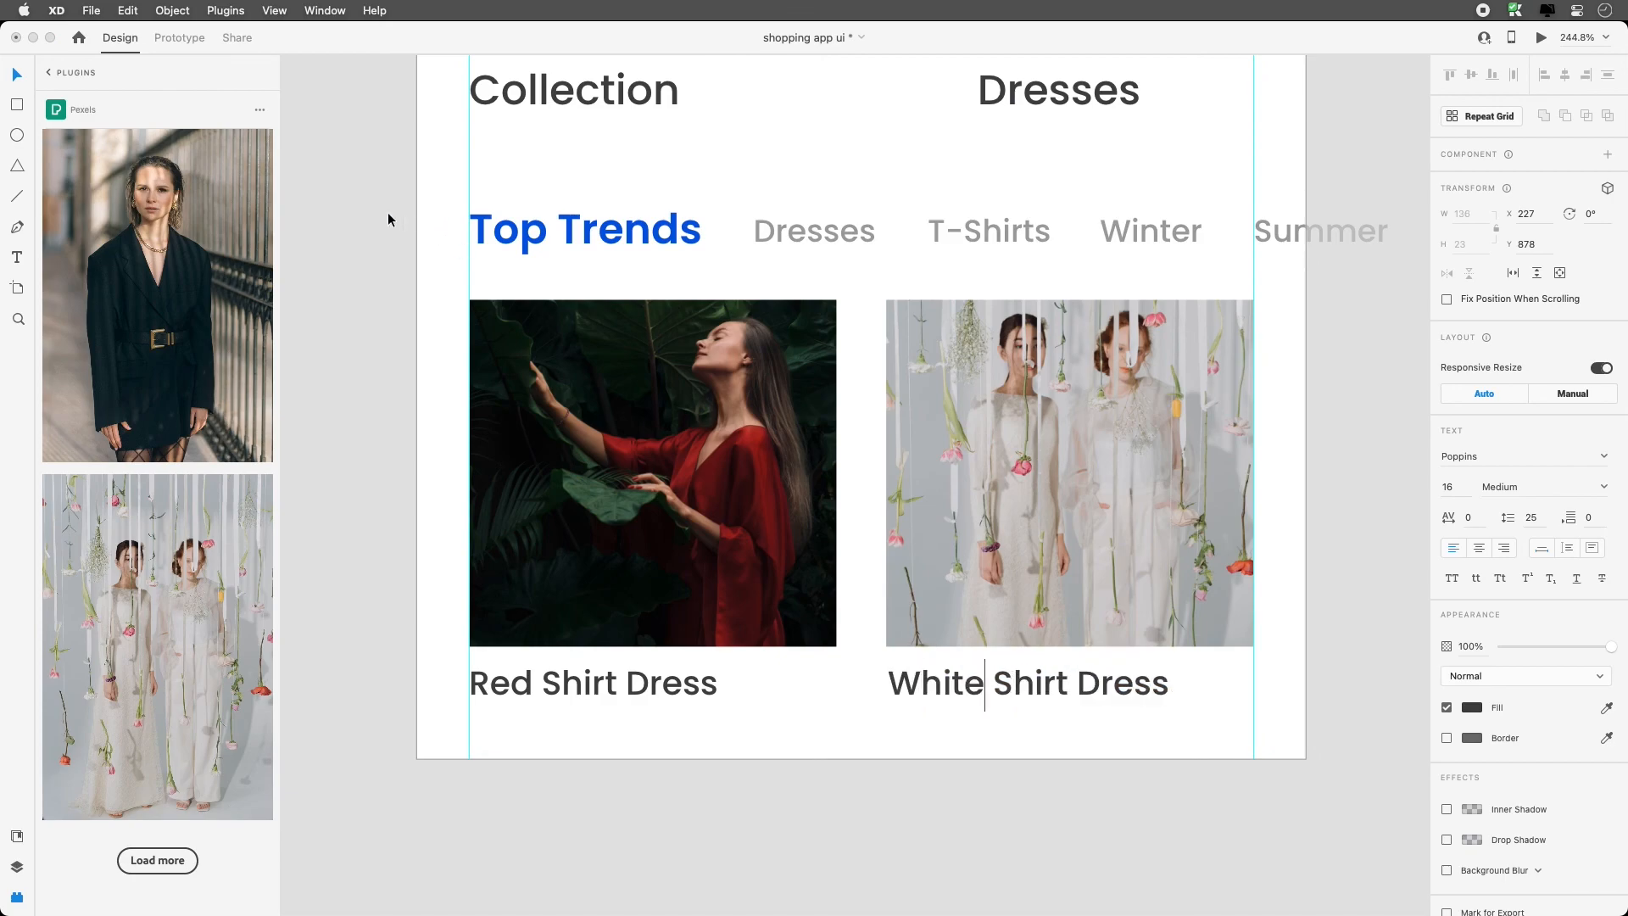
key("Escape")
Round the corners of both Top Trends photos with a radius of 10
left_click(893, 565)
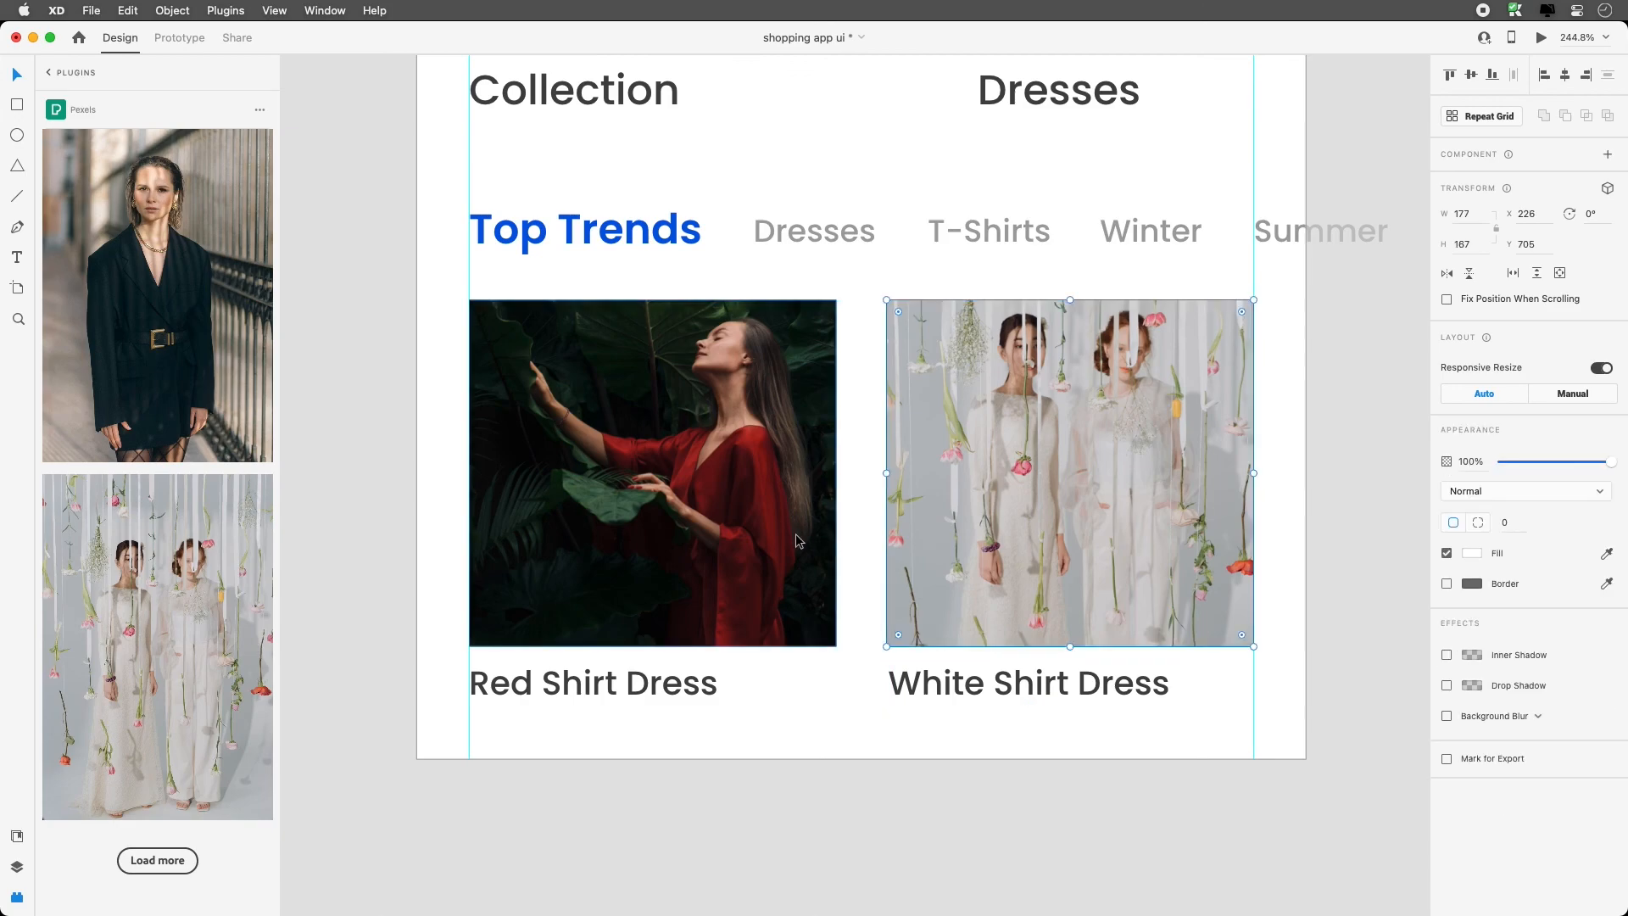
scroll(771, 461, "up", 5)
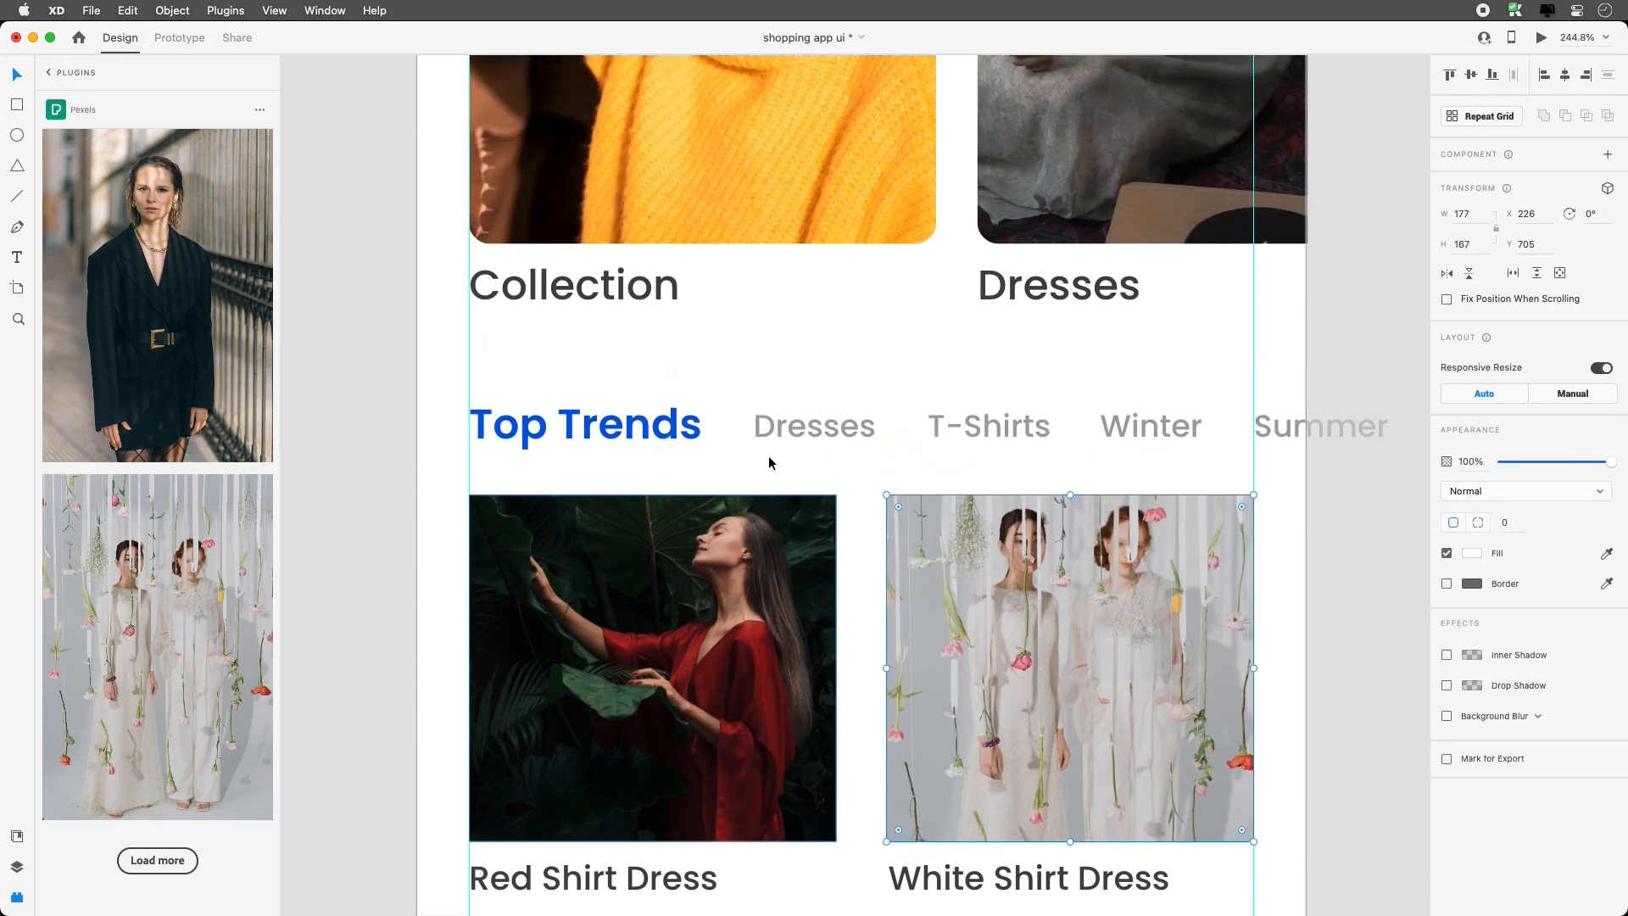
left_click(773, 344)
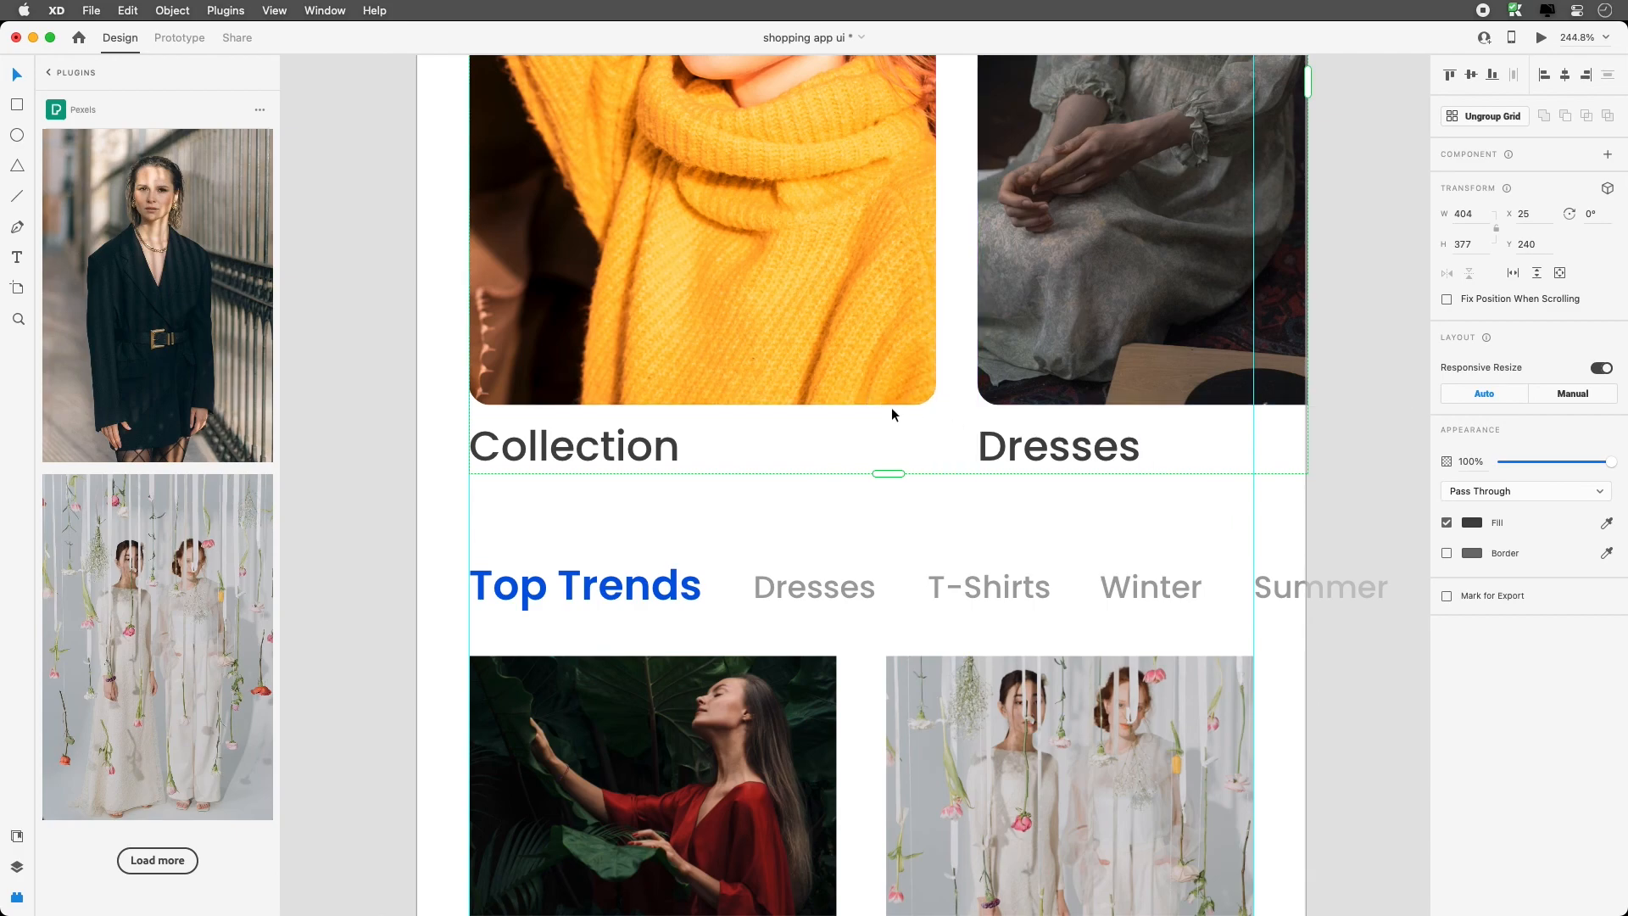
scroll(902, 591, "down", 4)
double_click(704, 477)
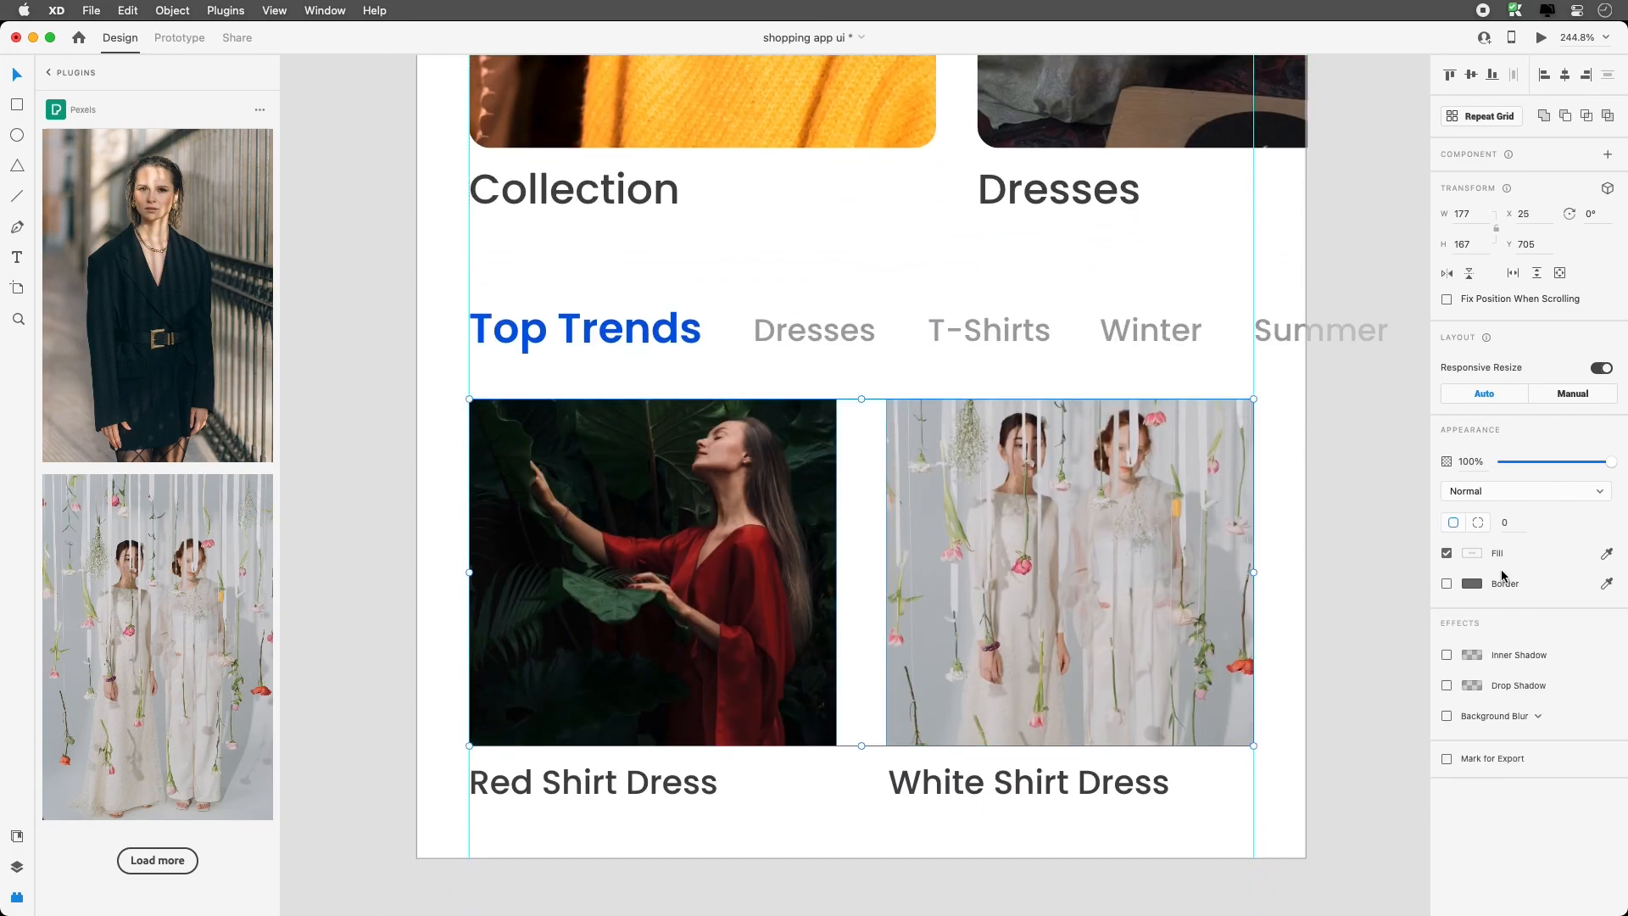
left_click(1508, 522)
type("10")
key("Return")
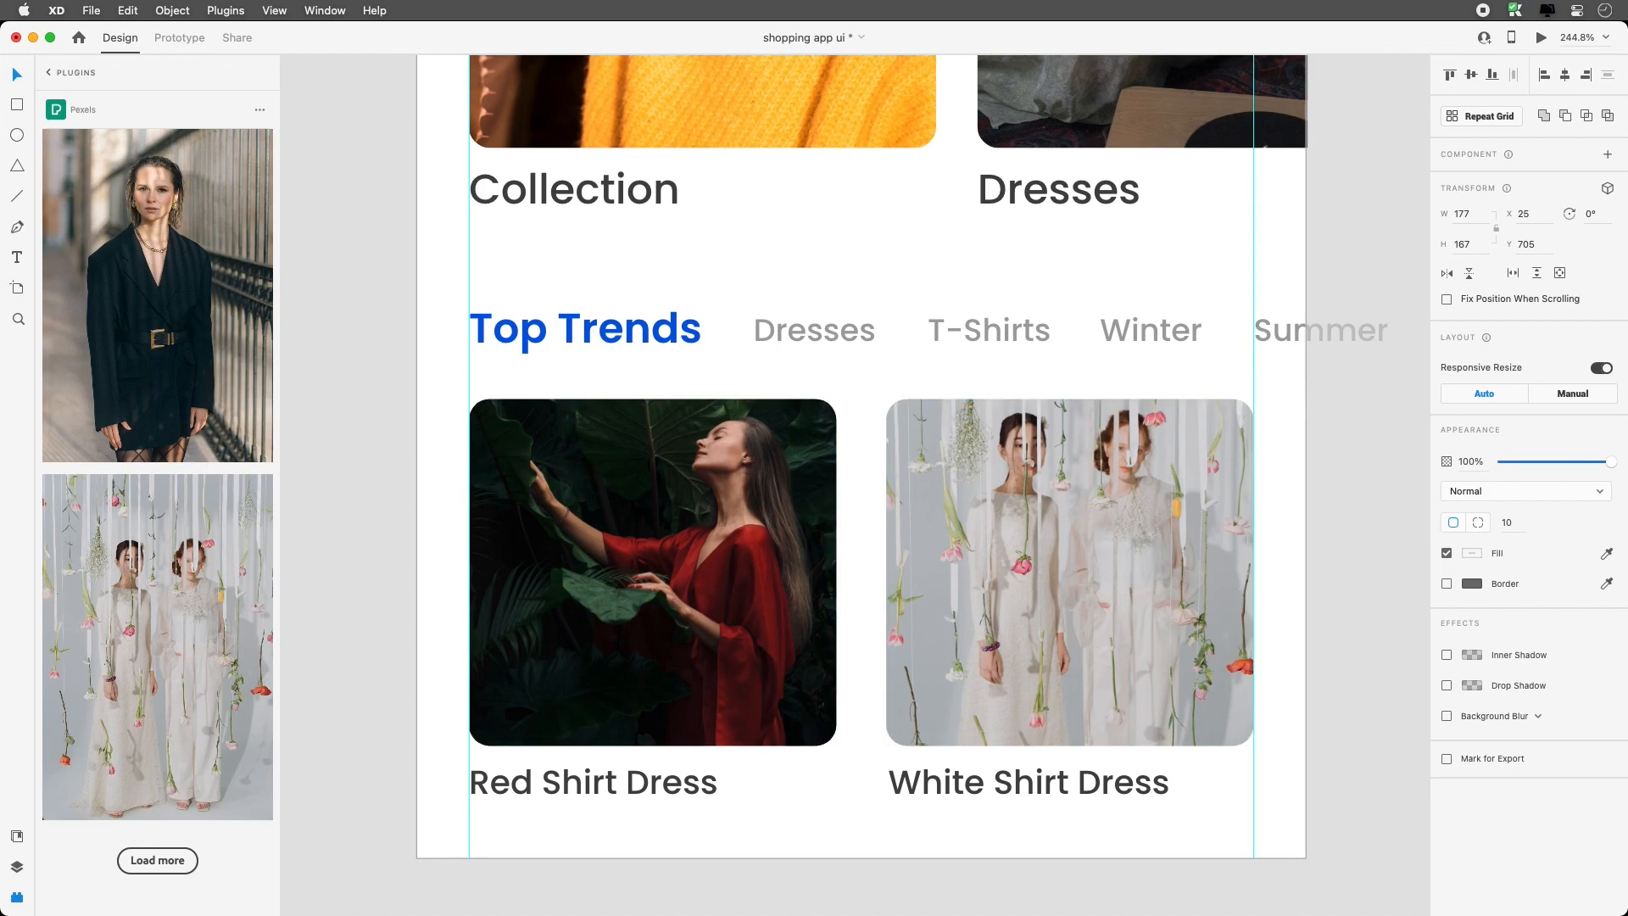
left_click(1371, 536)
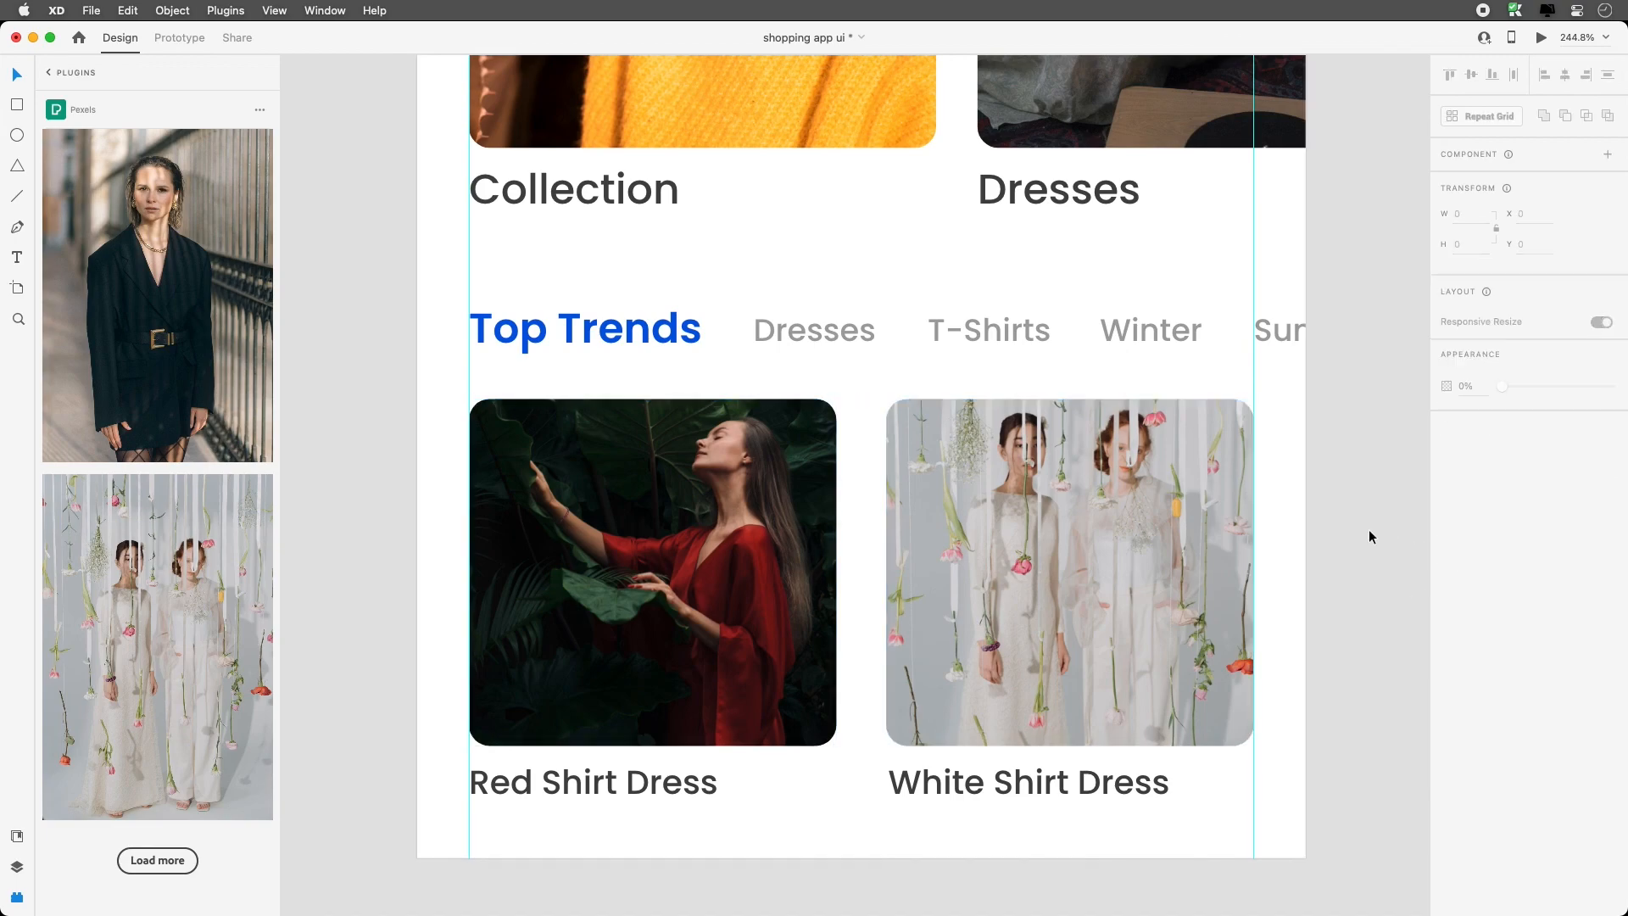
Set the corner radius of both Top Trends photos to 8
scroll(1322, 519, "down", 5)
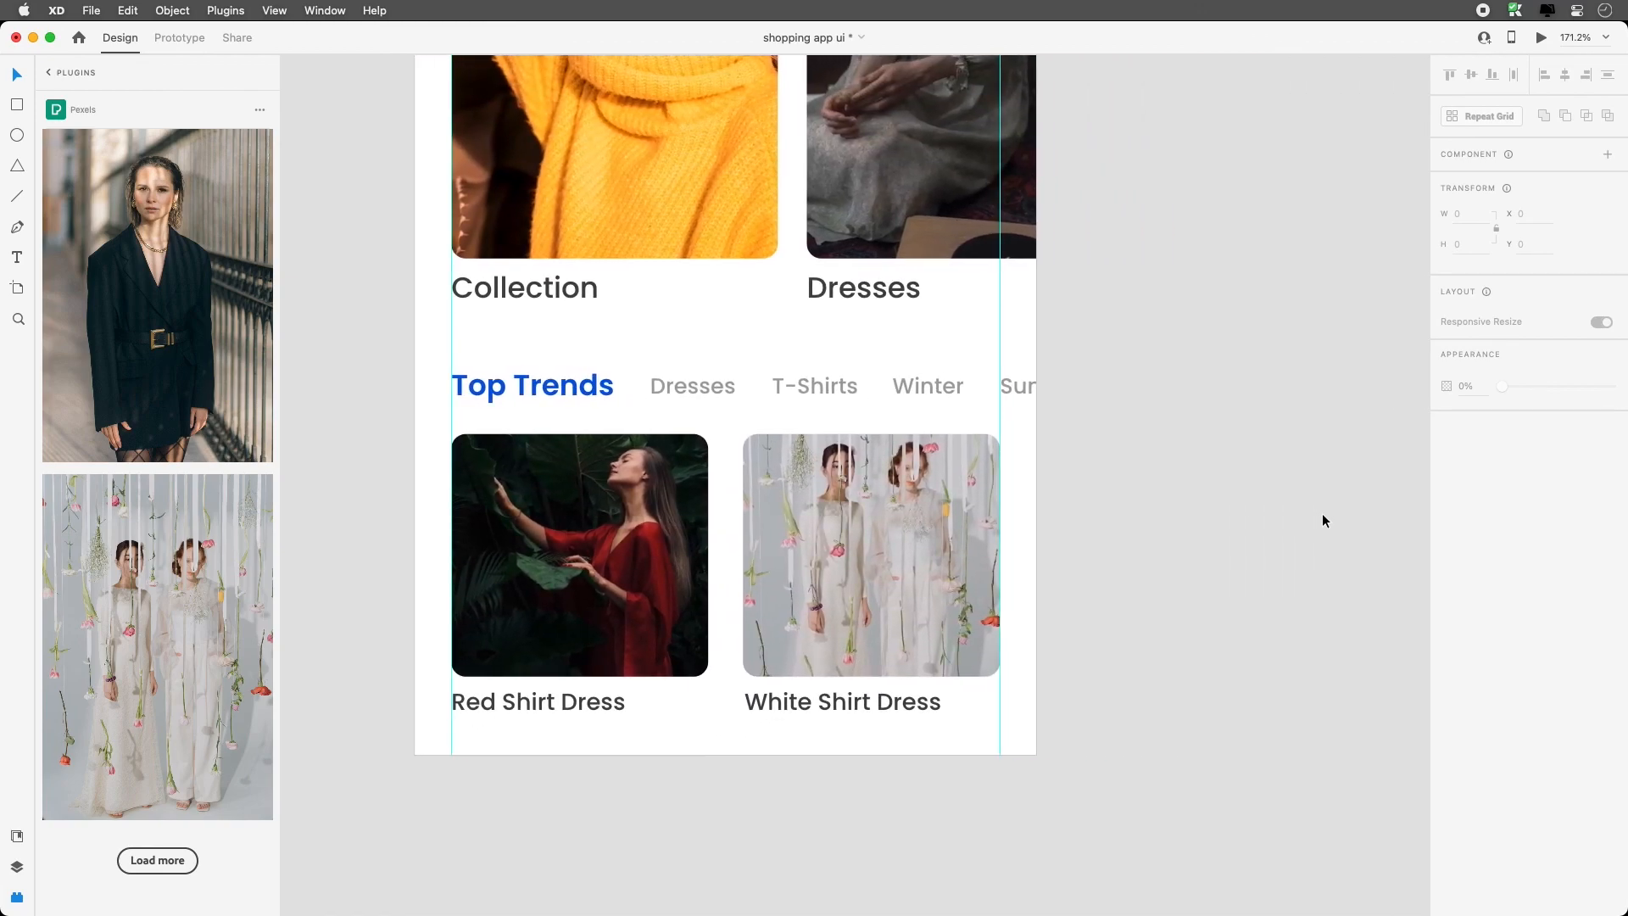
left_click(970, 543)
left_click(1513, 523)
type("8")
key("Return")
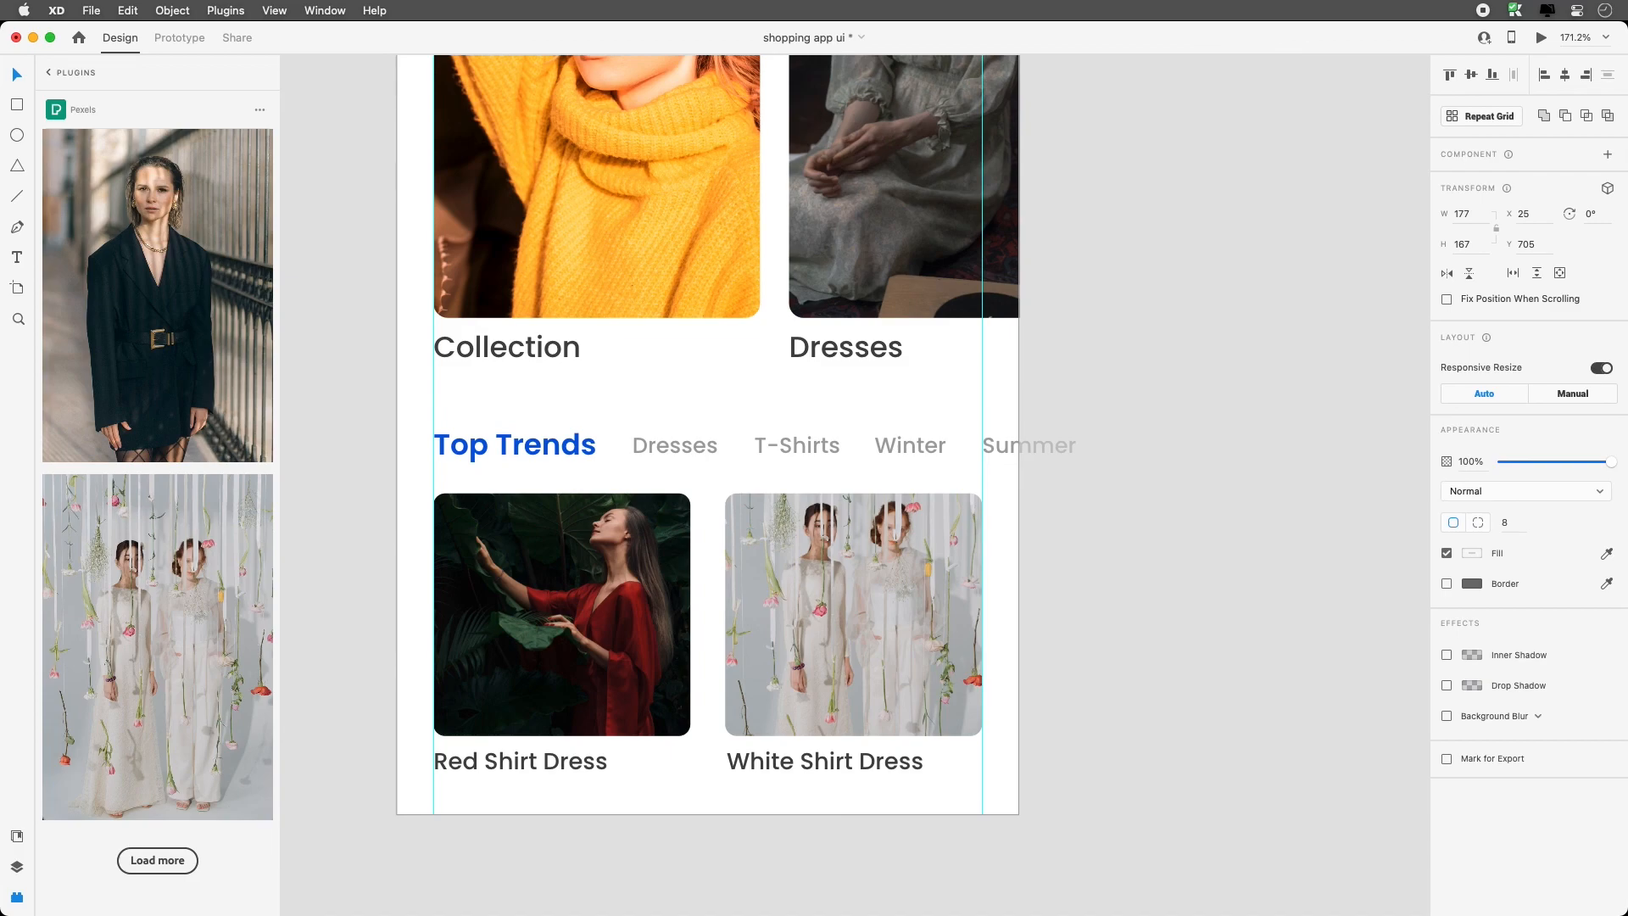
Set the corner radius of the Collection and Dresses card photos in the repeat grid to 8
left_click(863, 197)
double_click(659, 206)
left_click(1505, 506)
type("8")
key("Return")
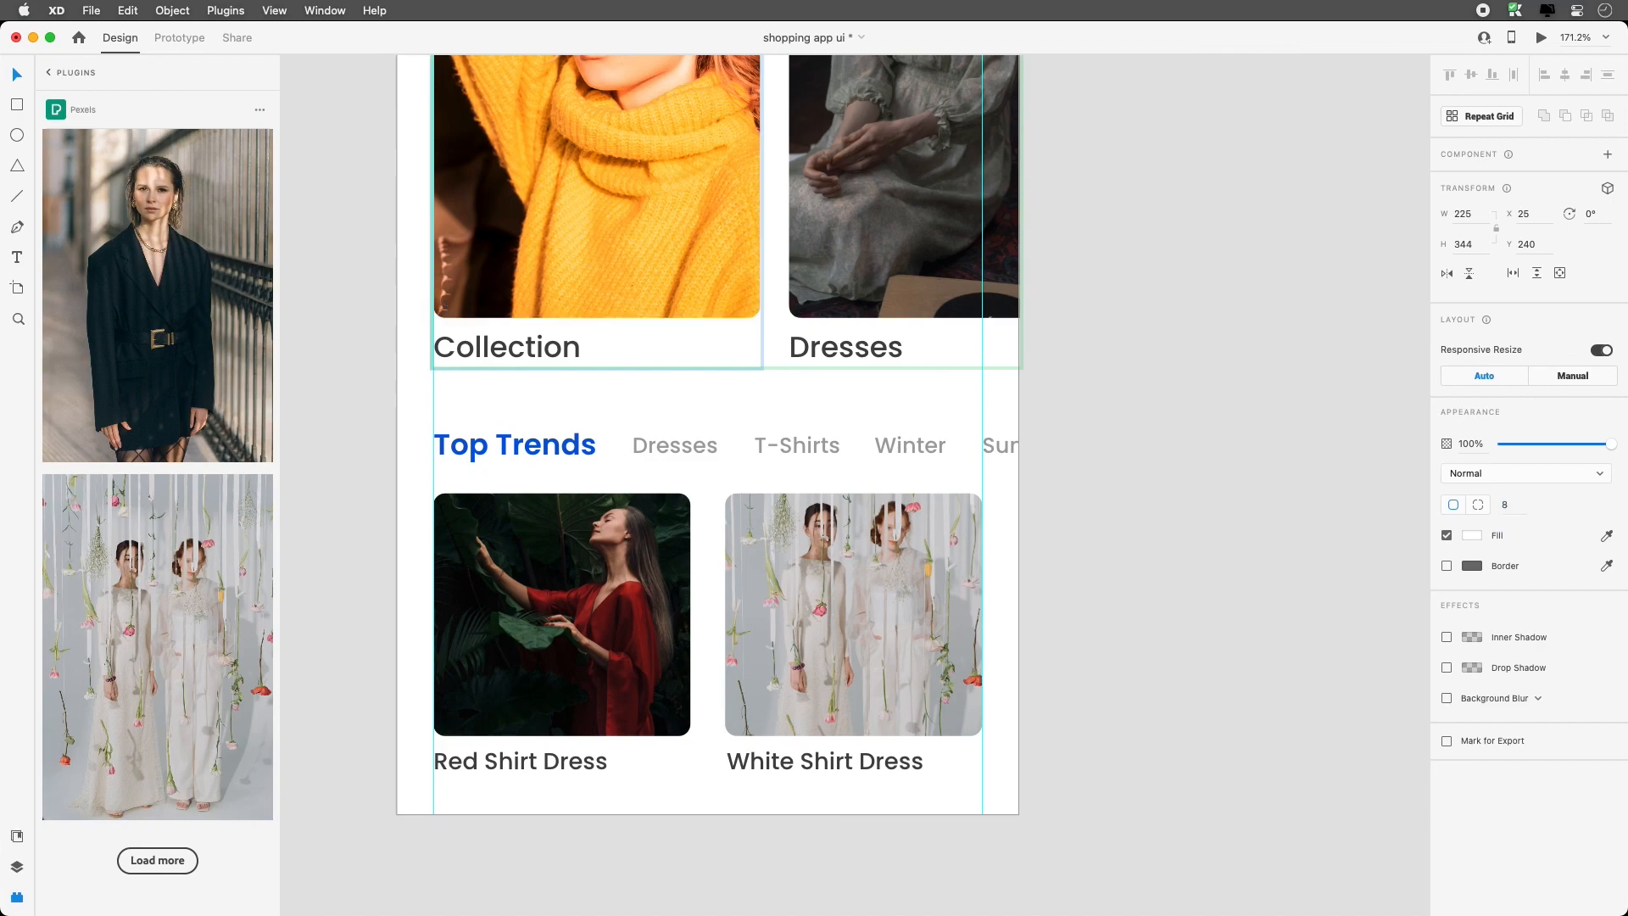
Set the corner radius of the search bar's background box to 8
scroll(1158, 421, "up", 10)
left_click(756, 323)
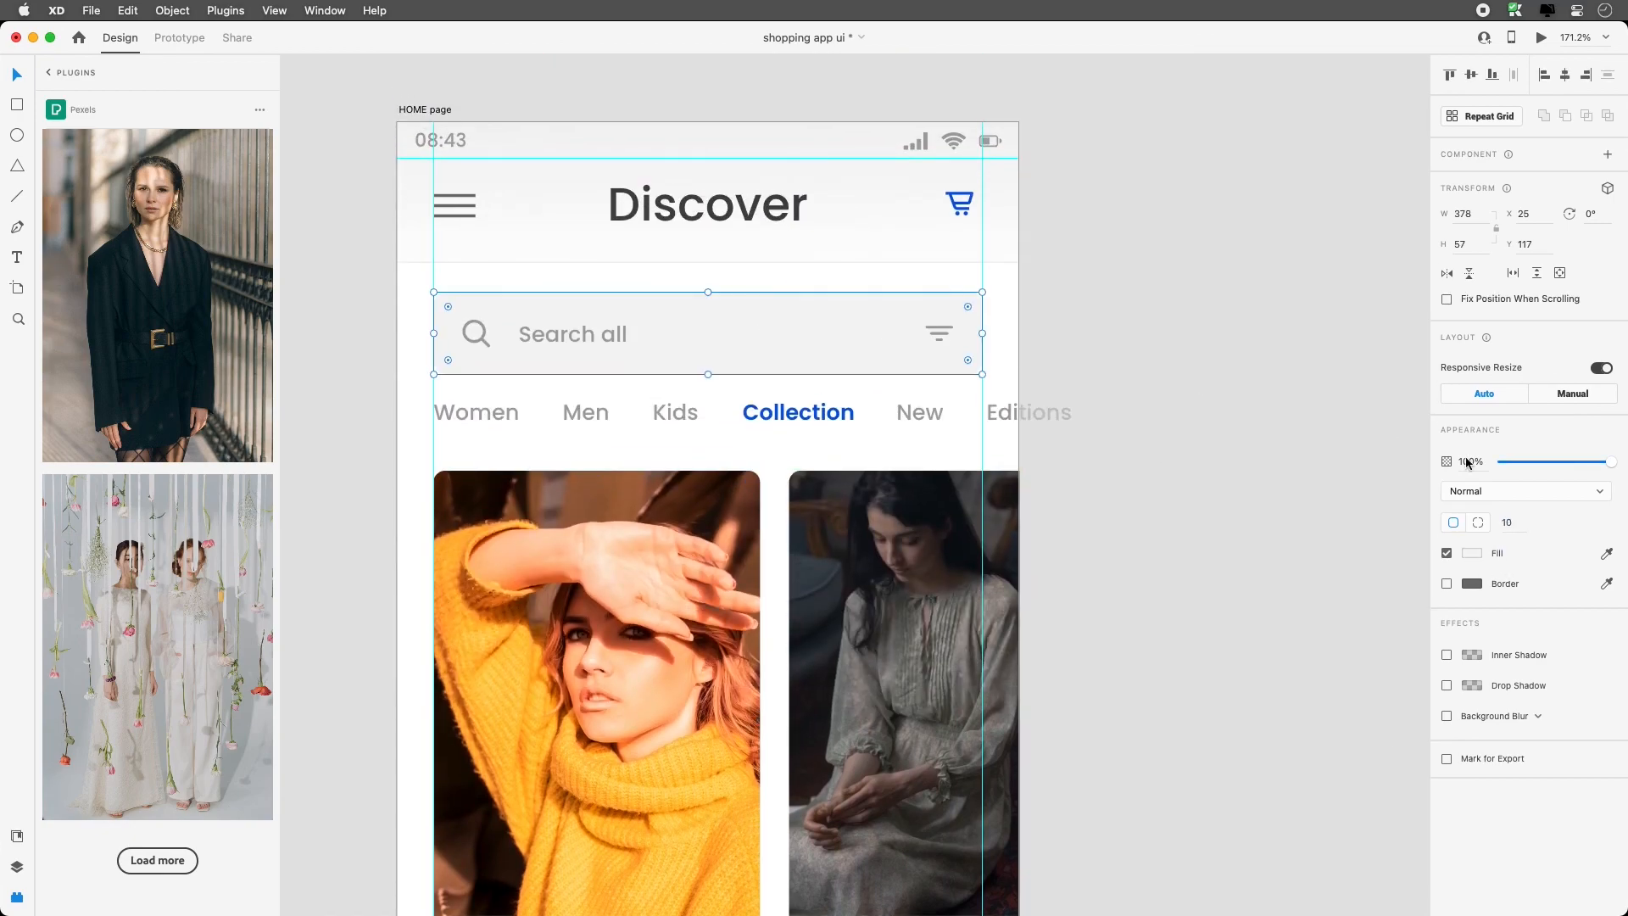
left_click(1510, 523)
type("8")
left_click(1060, 364)
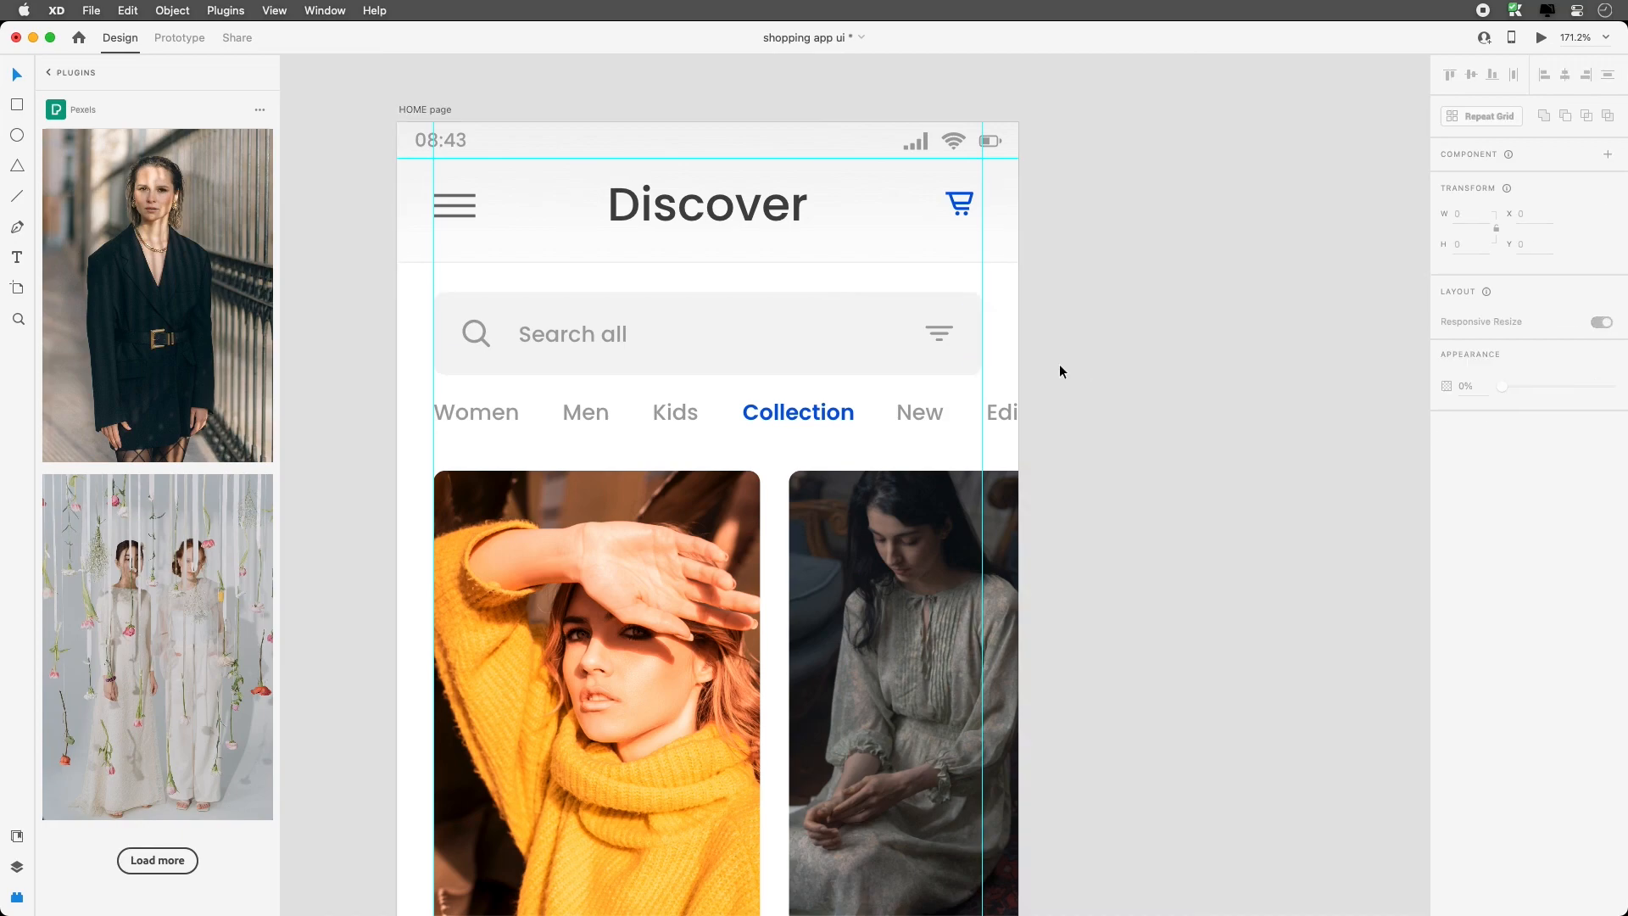
Try moving the Top Trends heading and its category labels down to Y 662, and undo the move
scroll(1060, 365, "down", 10)
scroll(1059, 372, "down", 4)
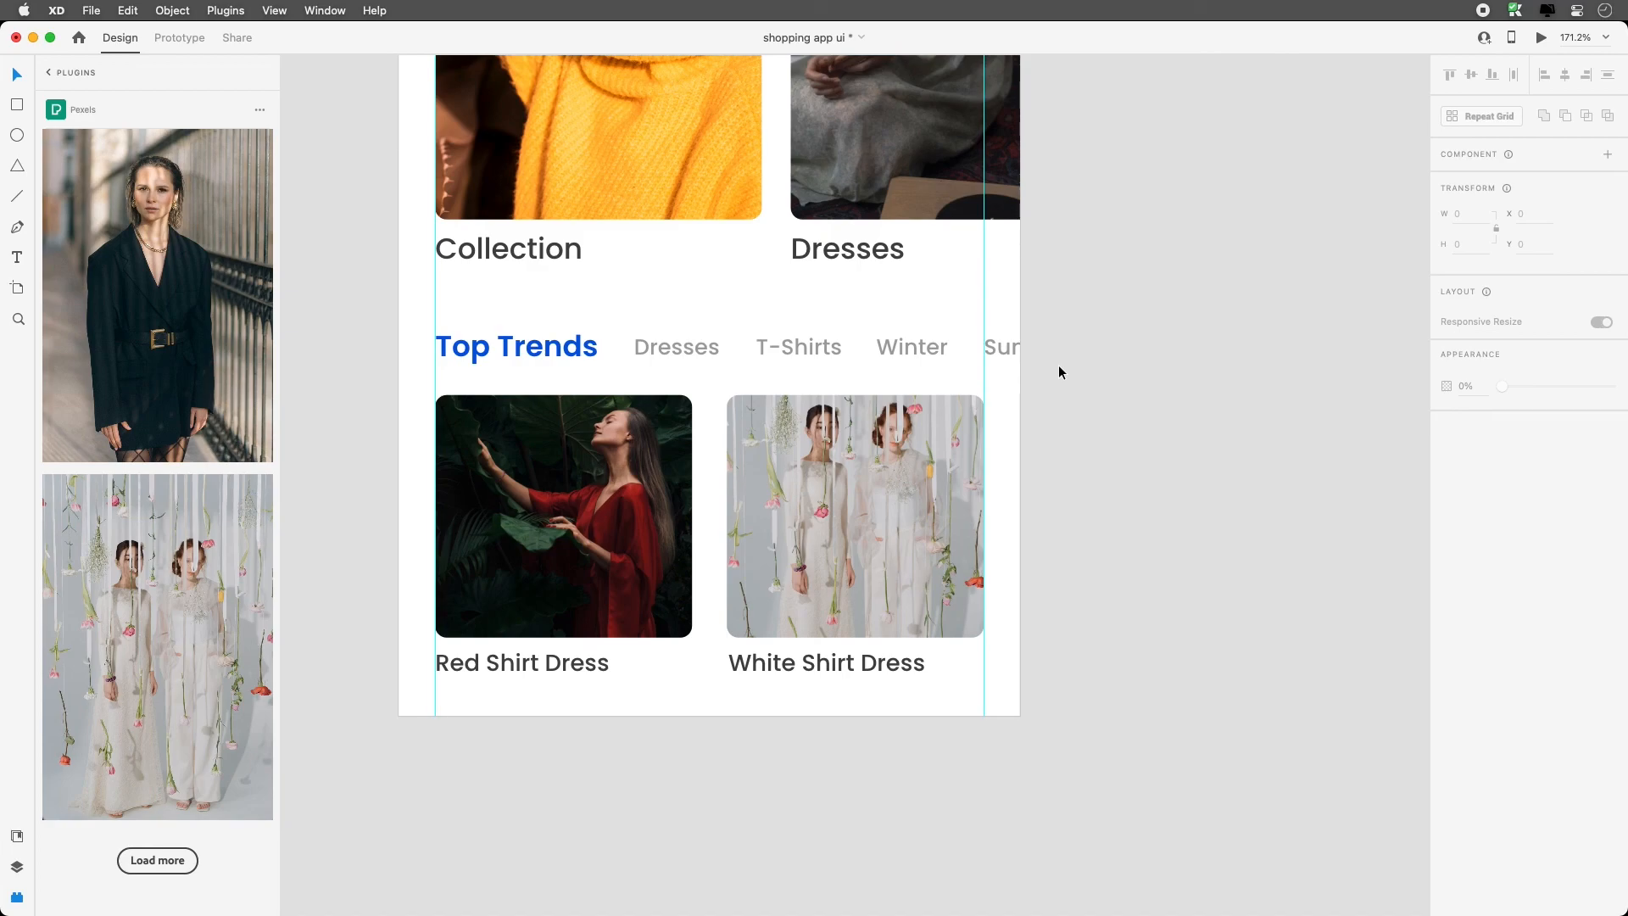
left_click_drag(420, 329, 1050, 356)
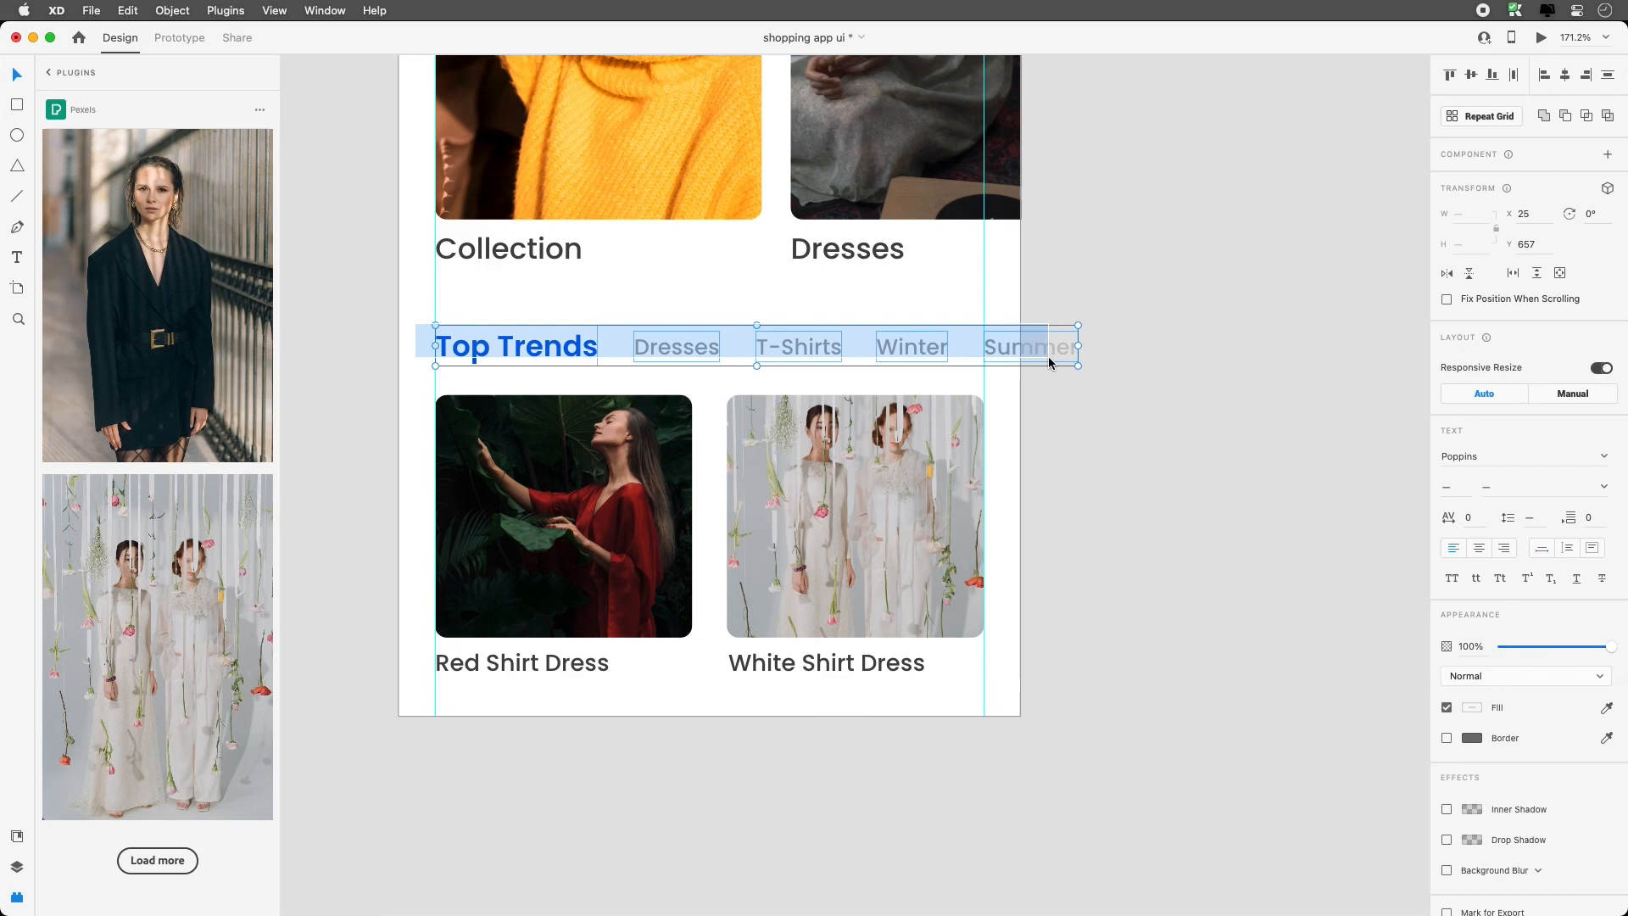
left_click_drag(898, 351, 894, 356)
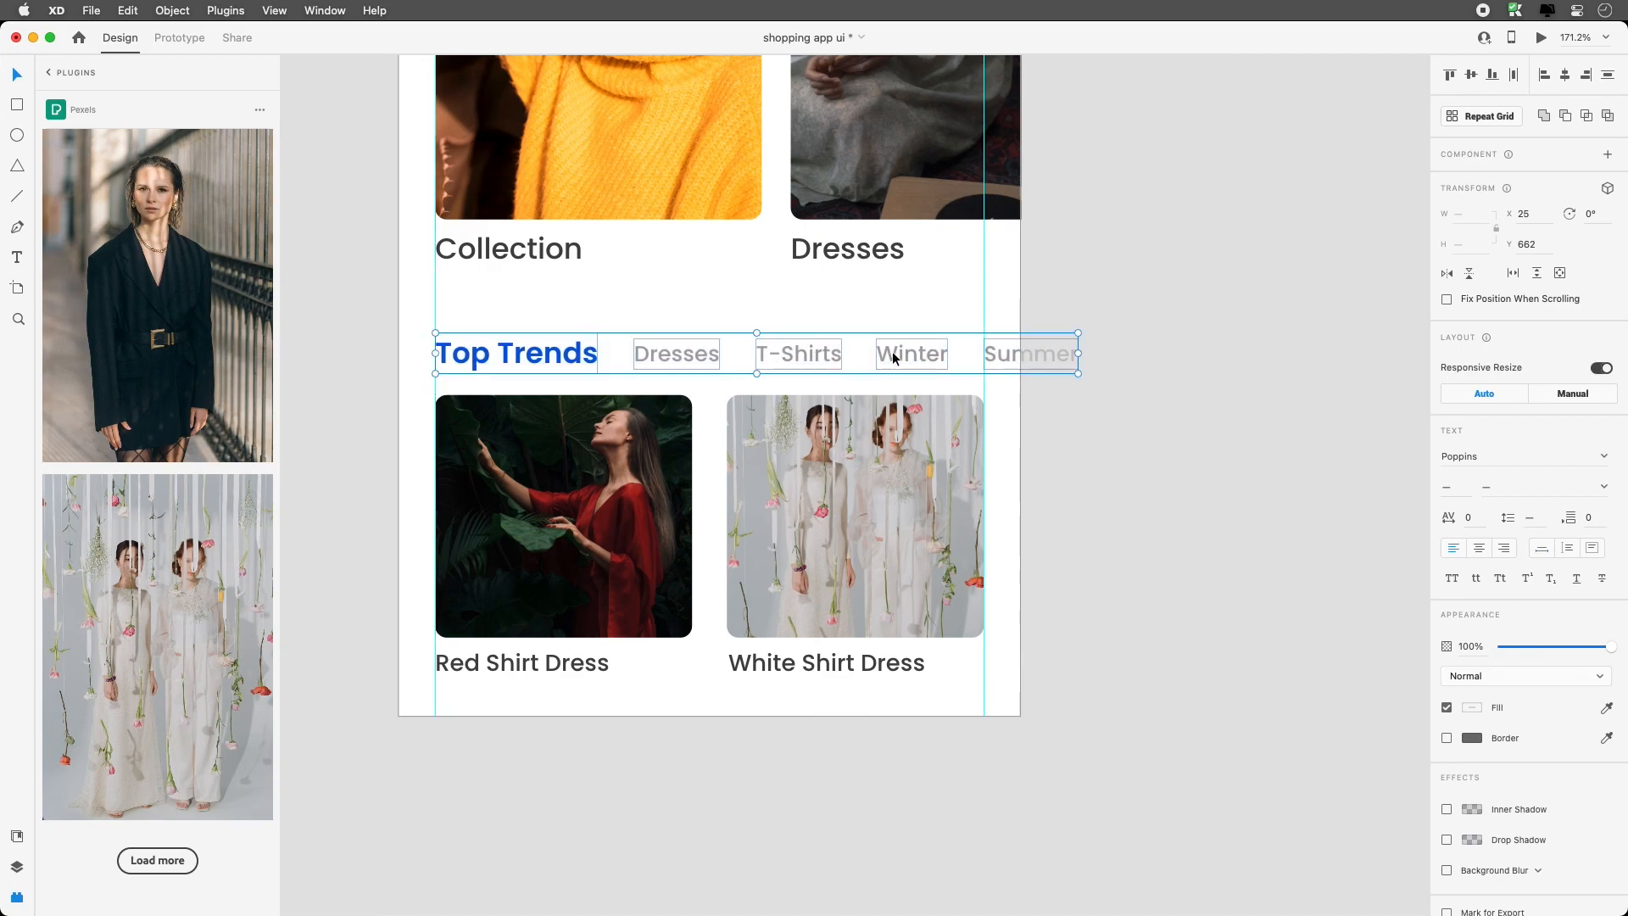
left_click(846, 297)
scroll(846, 296, "down", 3)
scroll(846, 297, "up", 1)
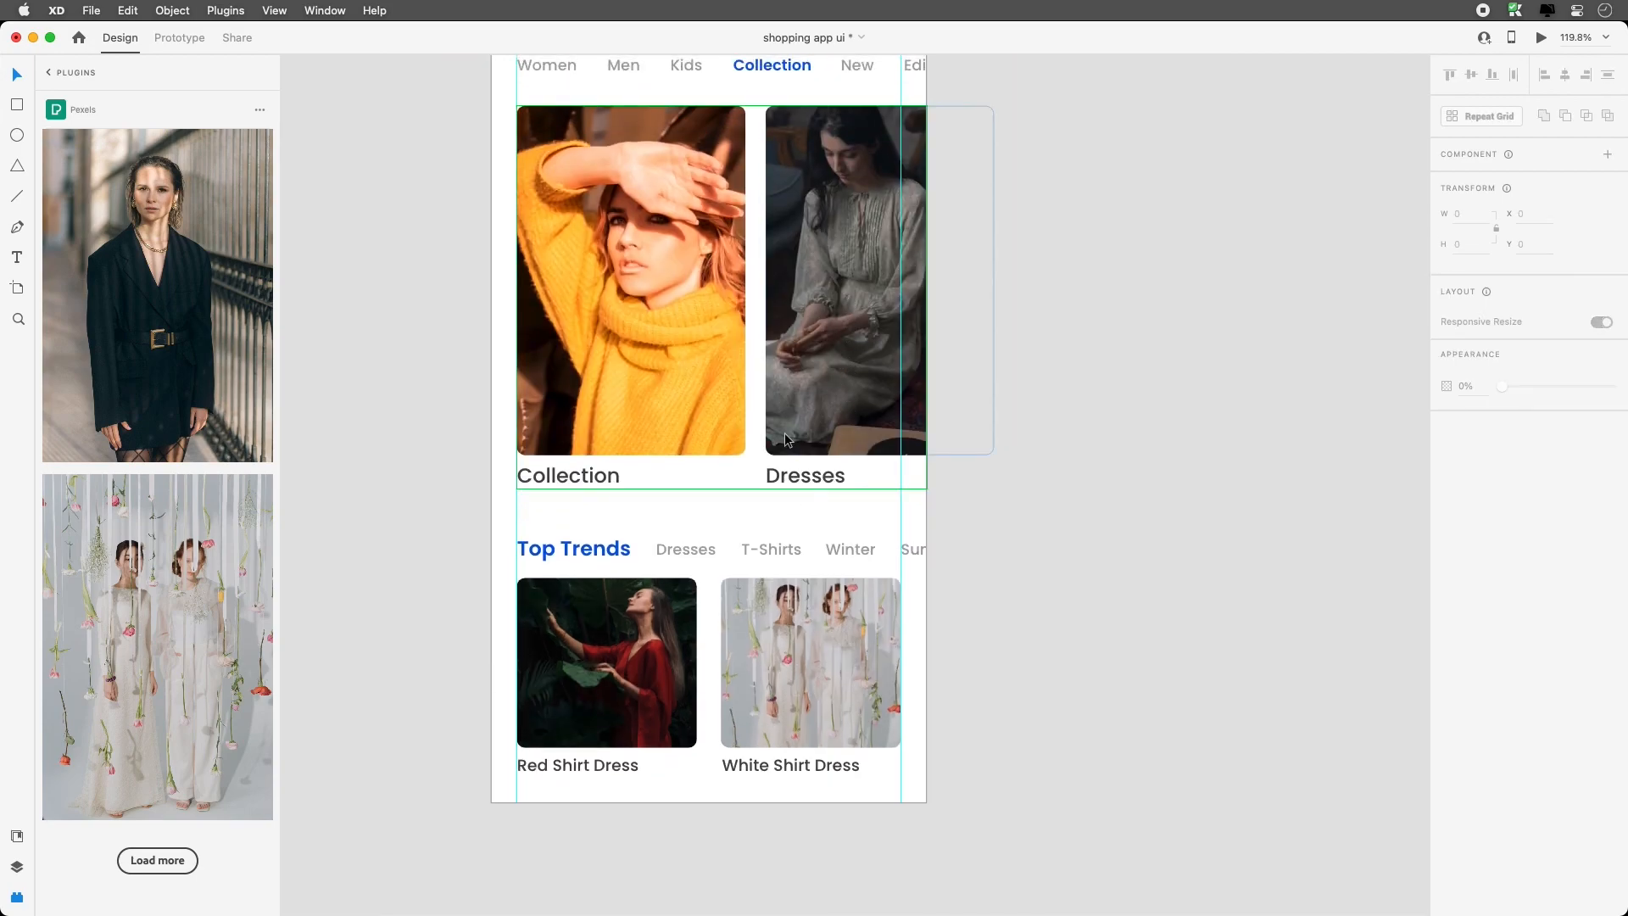
key("super+z")
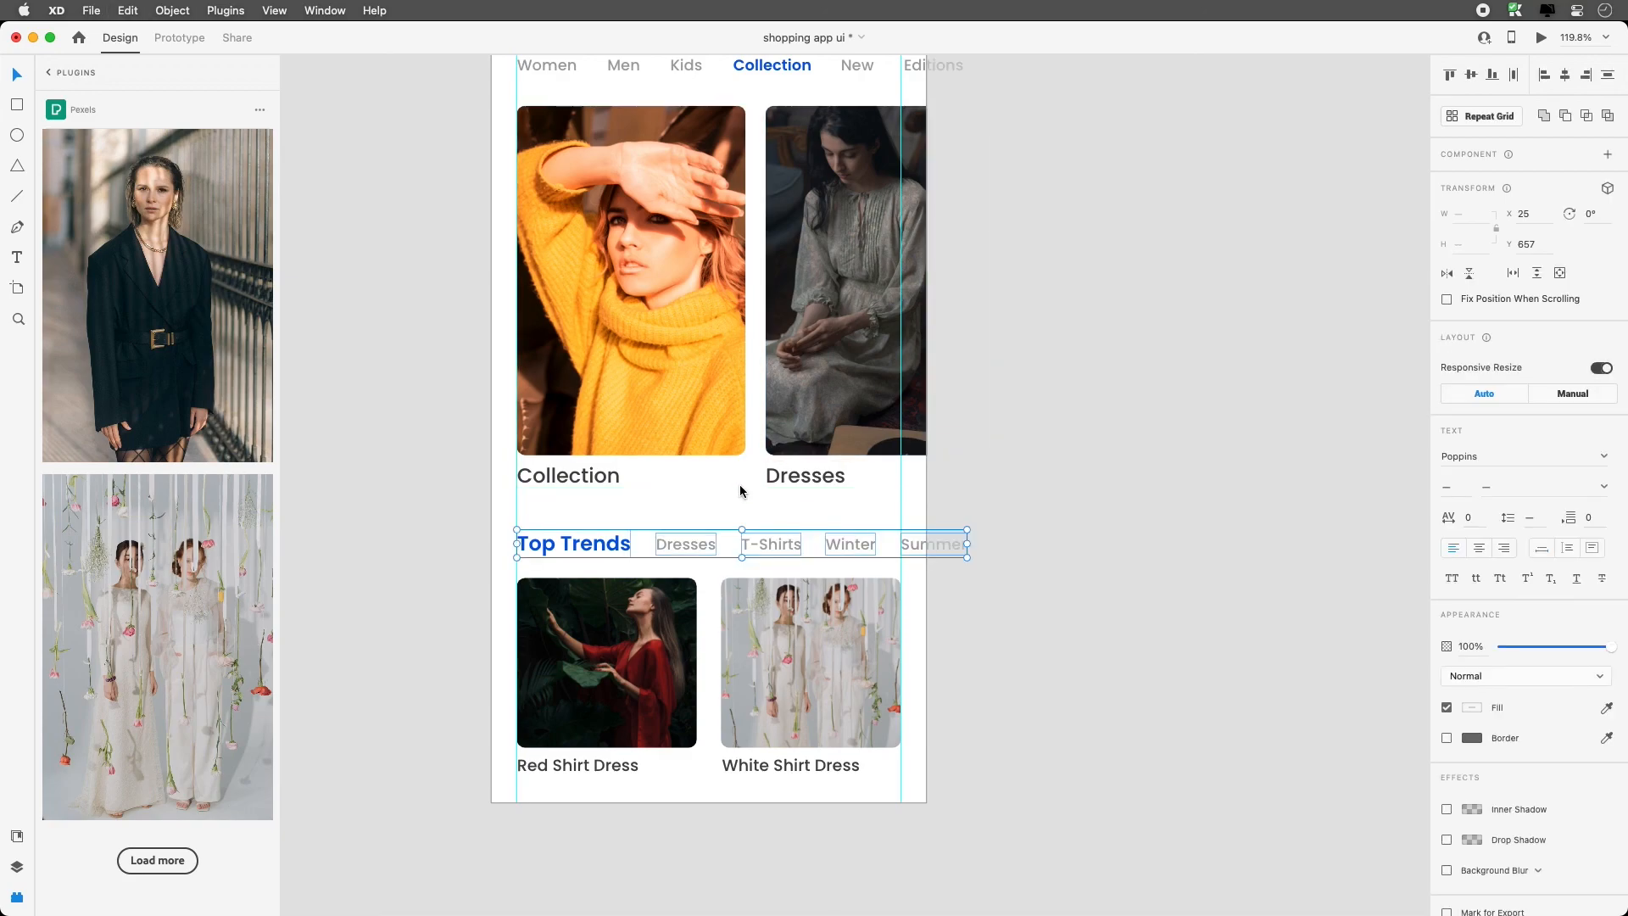
key("super+1")
left_click(740, 486)
left_click(1011, 255)
left_click_drag(1010, 255, 849, 367)
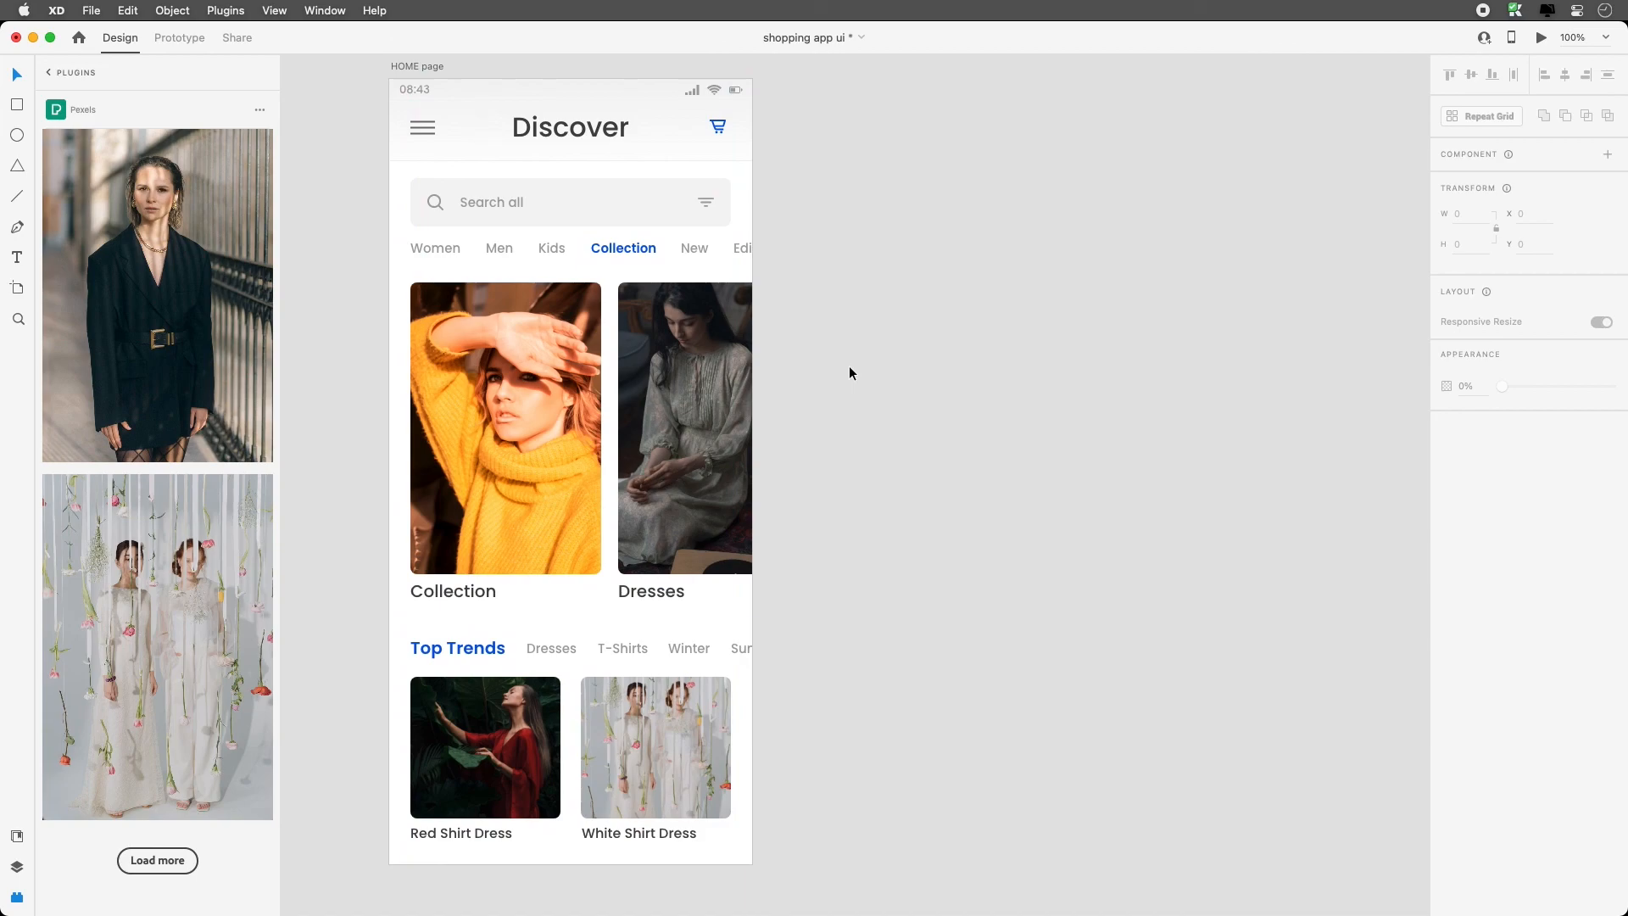
Recolour the Women, Men, Kids, New and Editions labels below the search bar with the saved dark grey
left_click(728, 252)
key("super+shift+g")
left_click(713, 262)
left_click(741, 247)
left_click(694, 247, "shift")
left_click(553, 248, "shift")
left_click(492, 248, "shift")
left_click(446, 248, "shift")
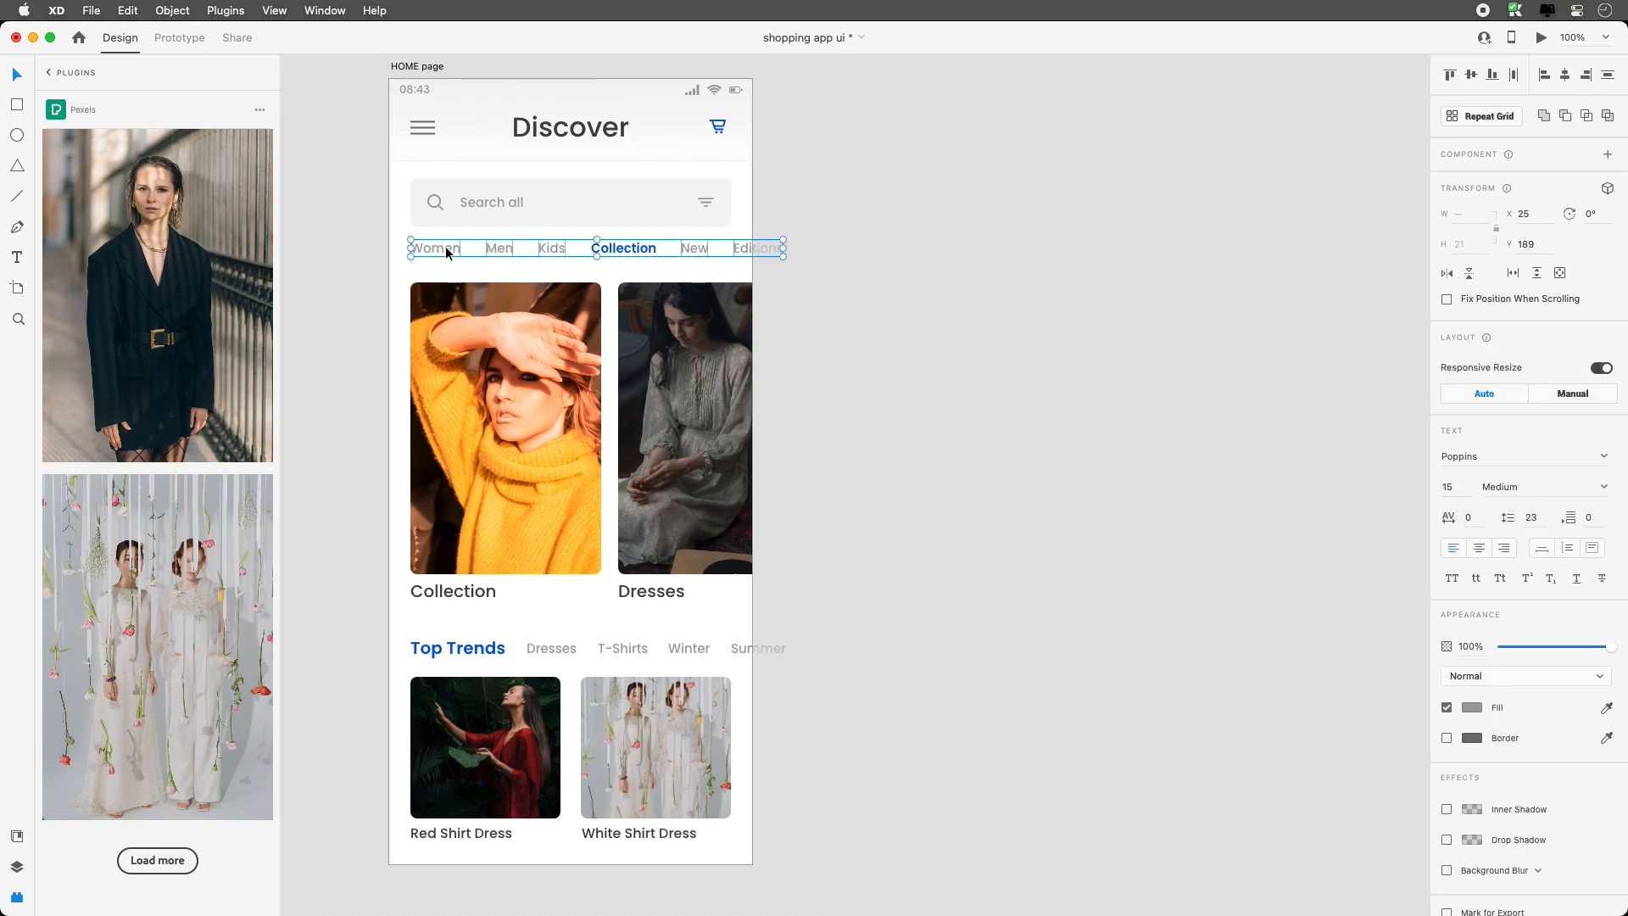
left_click(1472, 707)
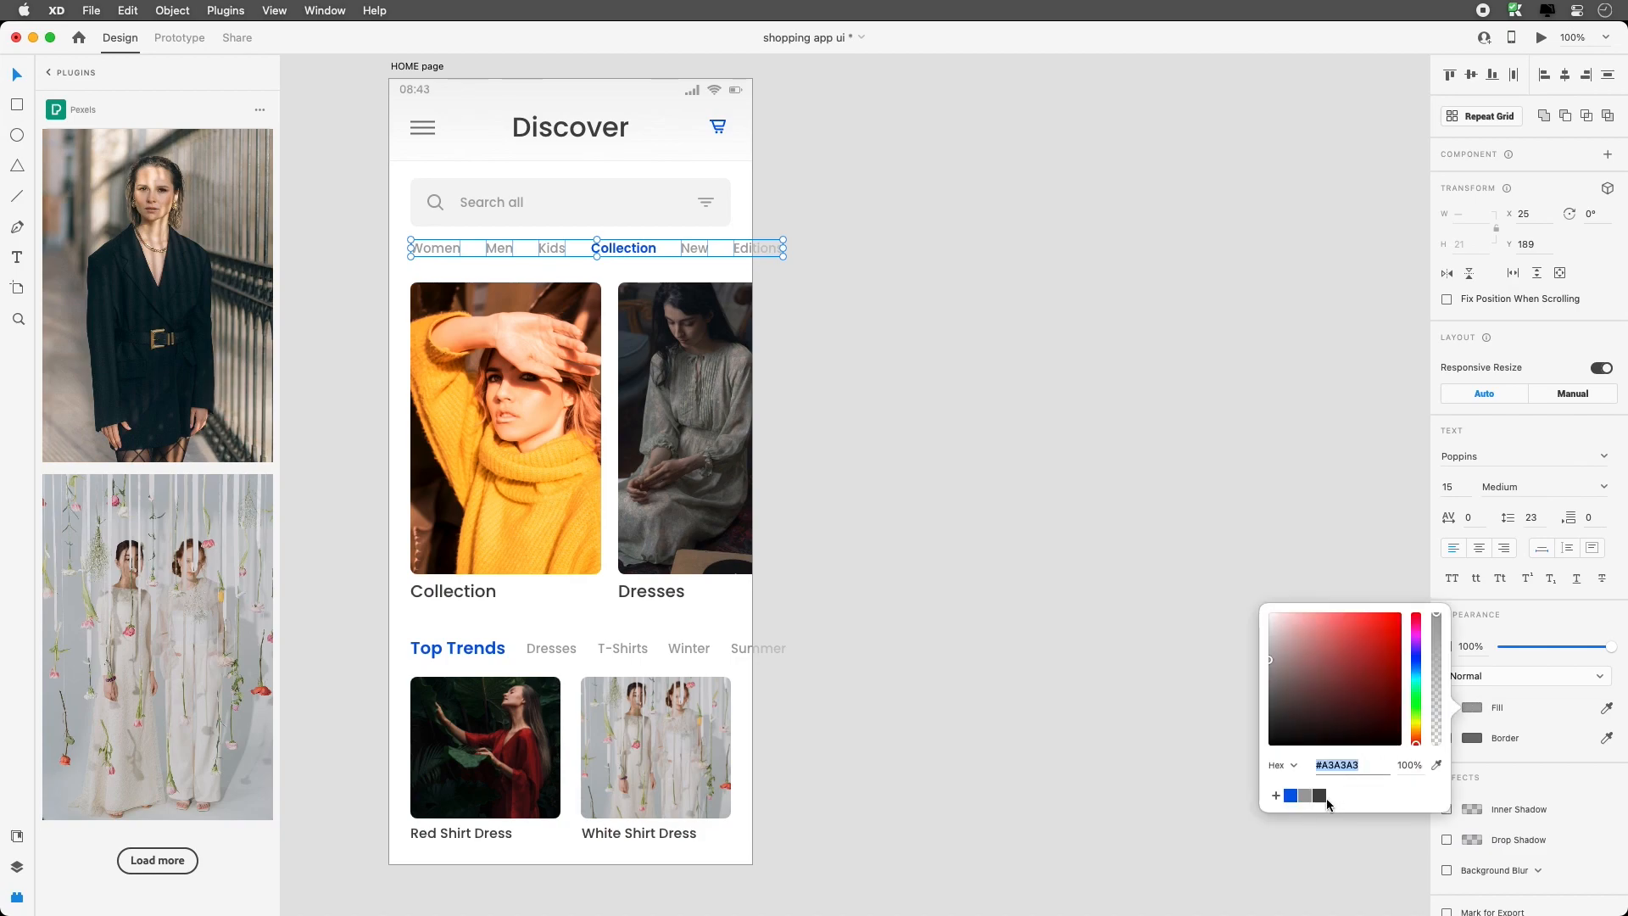
left_click(1321, 797)
Recolour the Dresses, T-Shirts, Winter and Summer labels beside Top Trends with the saved dark grey
left_click(689, 647, "shift")
left_click(622, 648, "shift")
left_click(543, 648, "shift")
left_click(1477, 709)
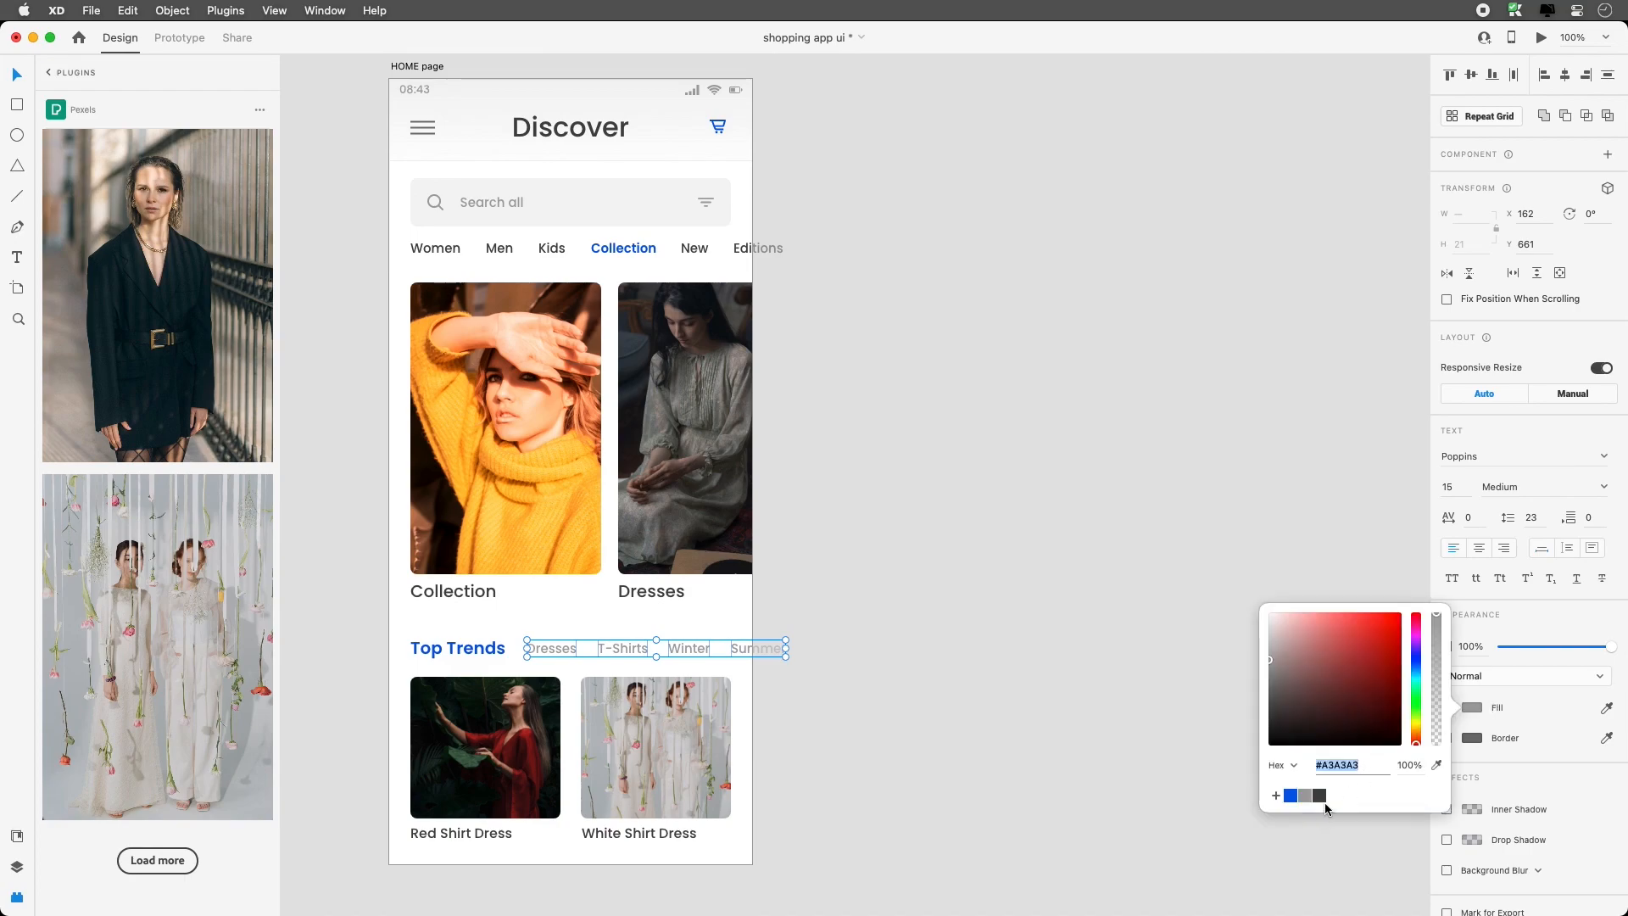
left_click(1319, 796)
left_click(800, 362)
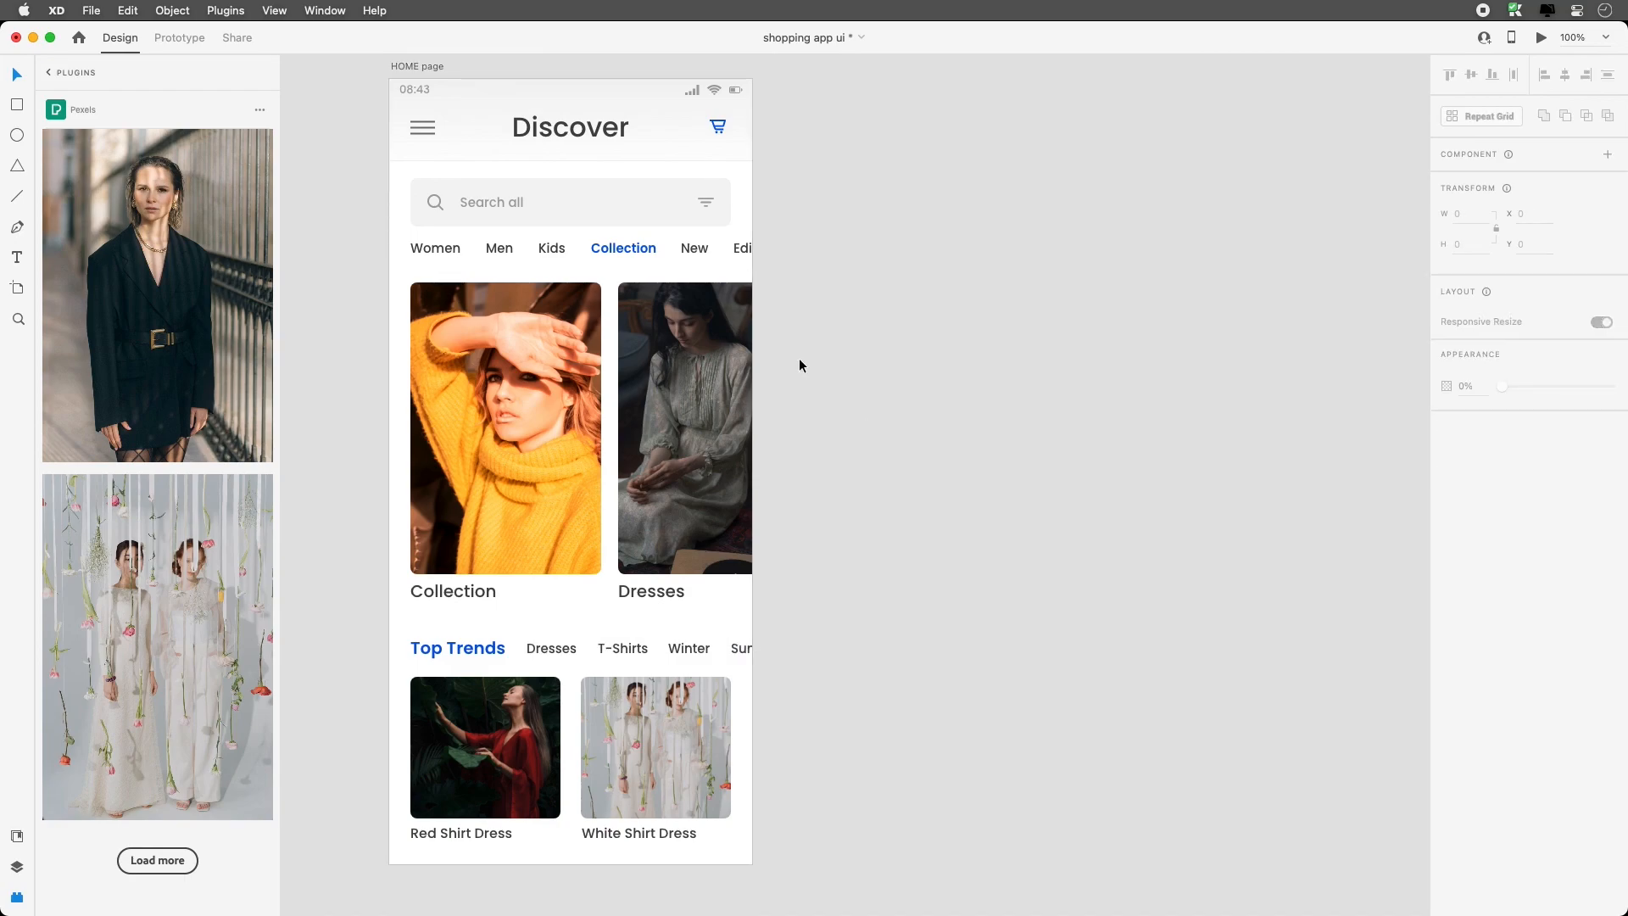